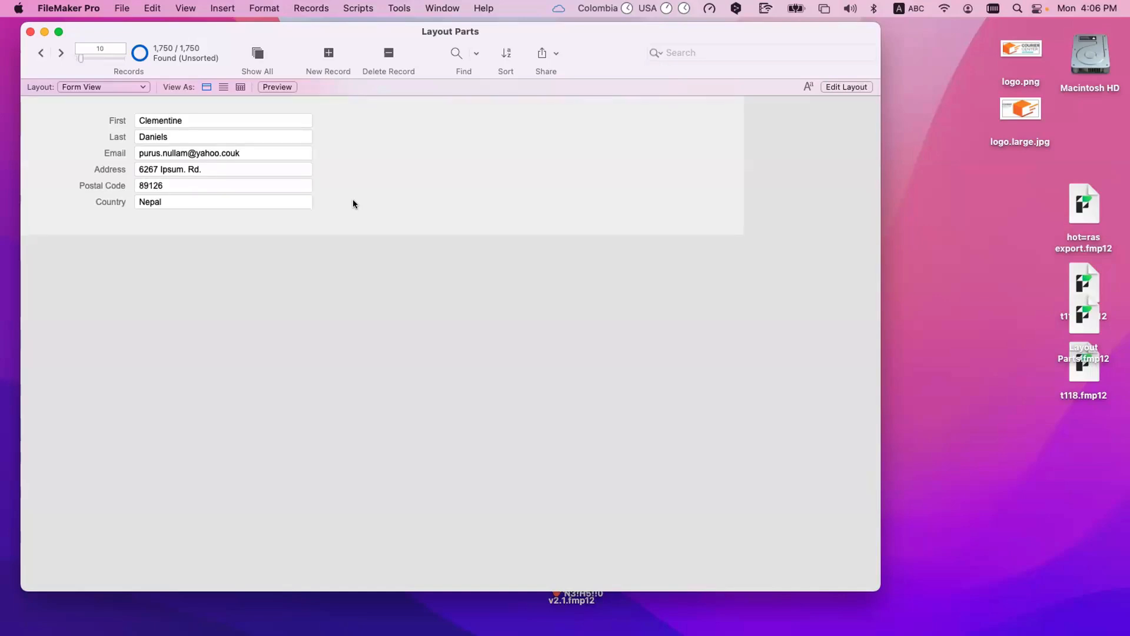
Step: Enter Layout mode and create a new computer Form layout that shows records from Table
key("super+l")
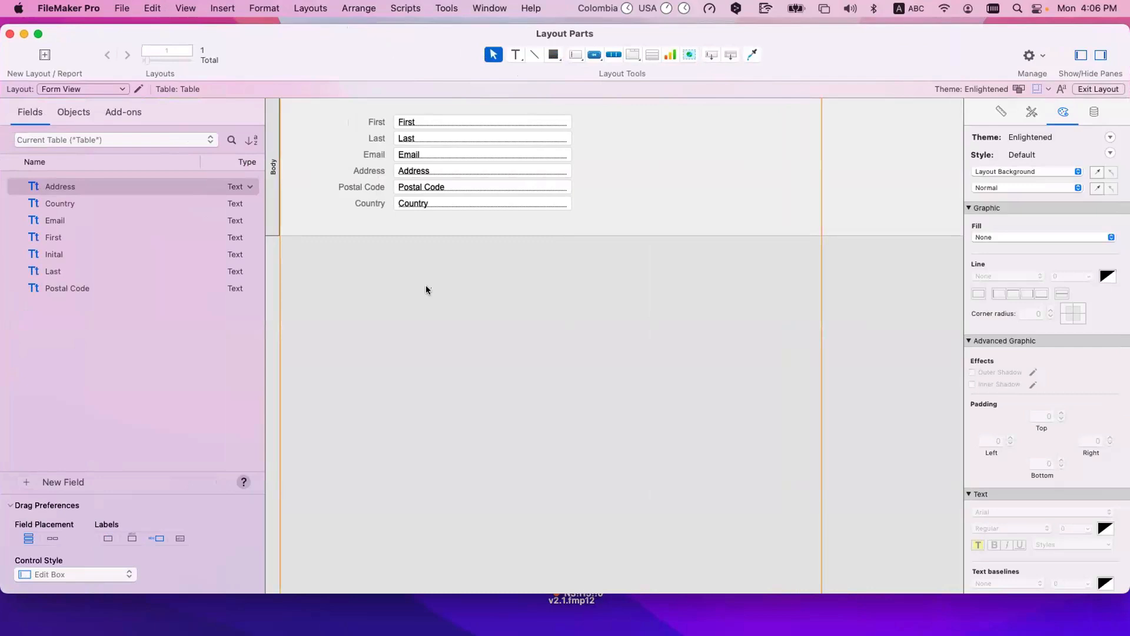
left_click(44, 55)
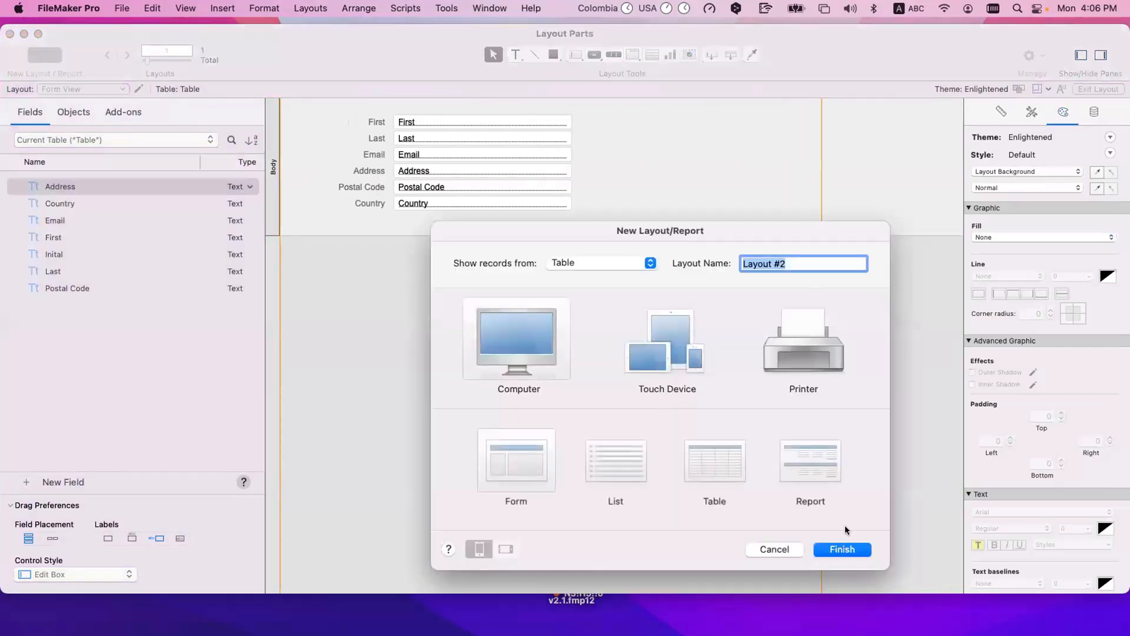
left_click(850, 548)
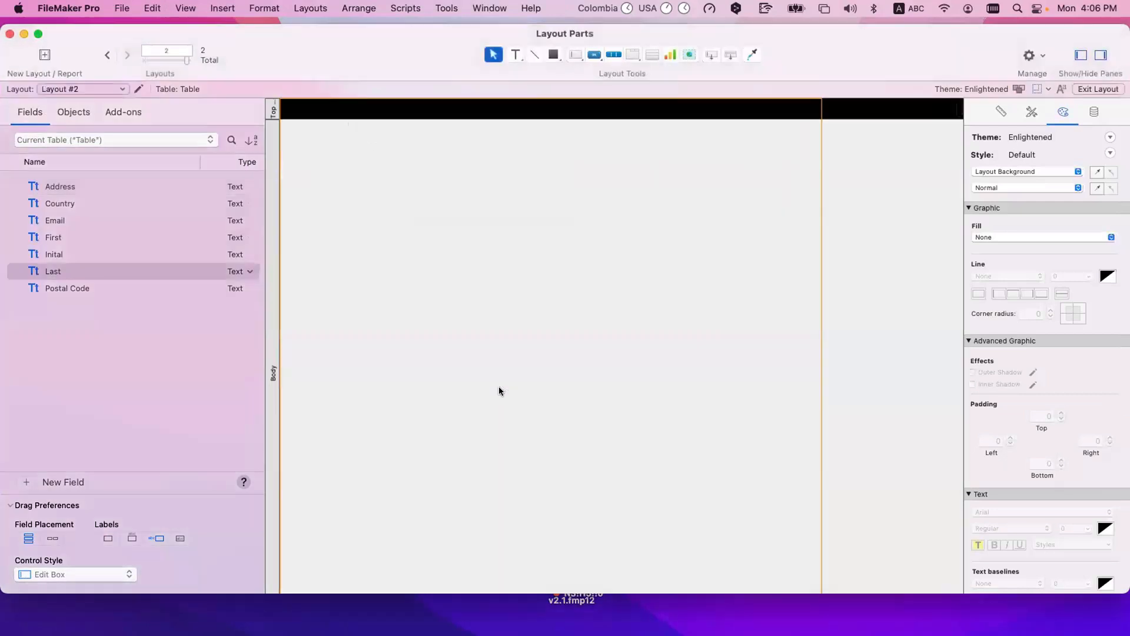
Step: Delete the Top Navigation part from the new layout and try to delete the Body part as well
left_click(270, 109)
key("Delete")
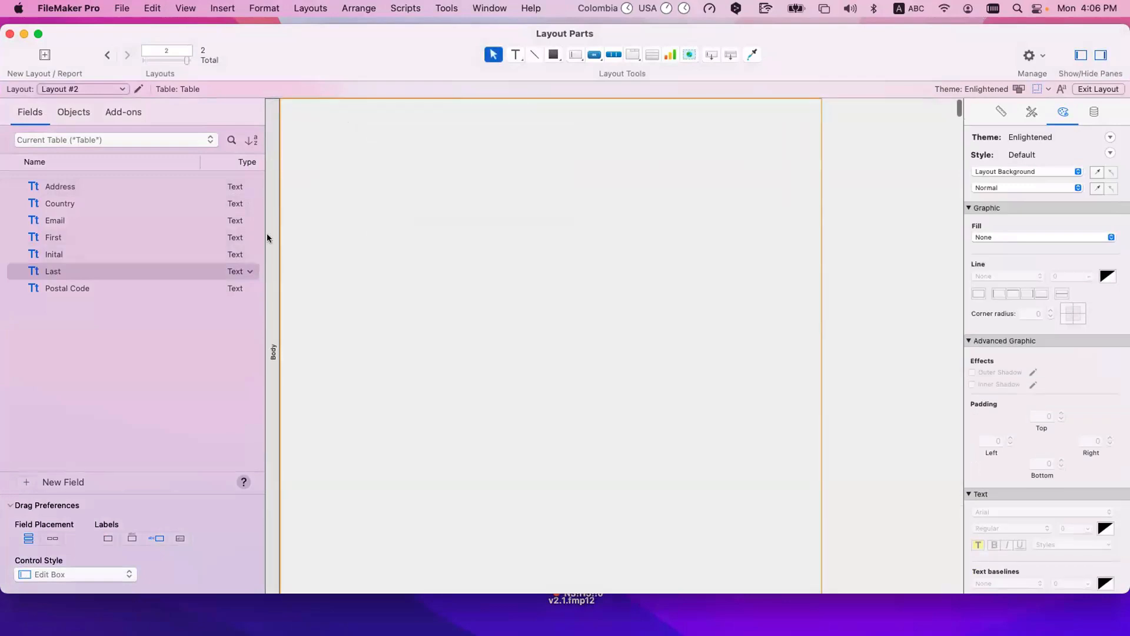
left_click(268, 234)
key("Delete")
left_click(627, 254)
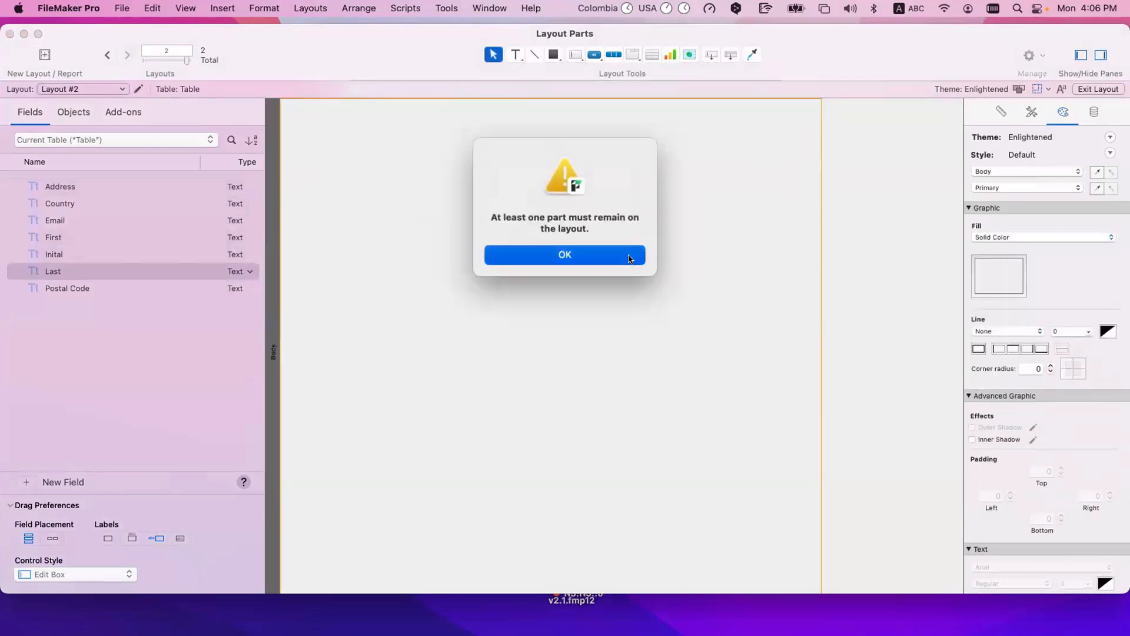
left_click(268, 291)
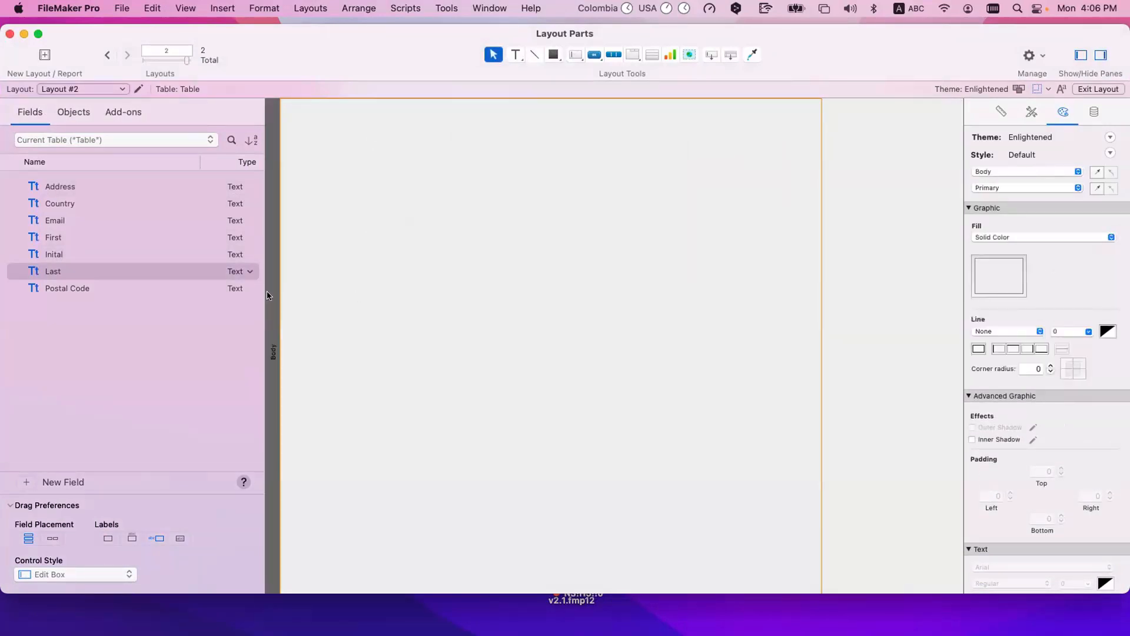
left_click(334, 291)
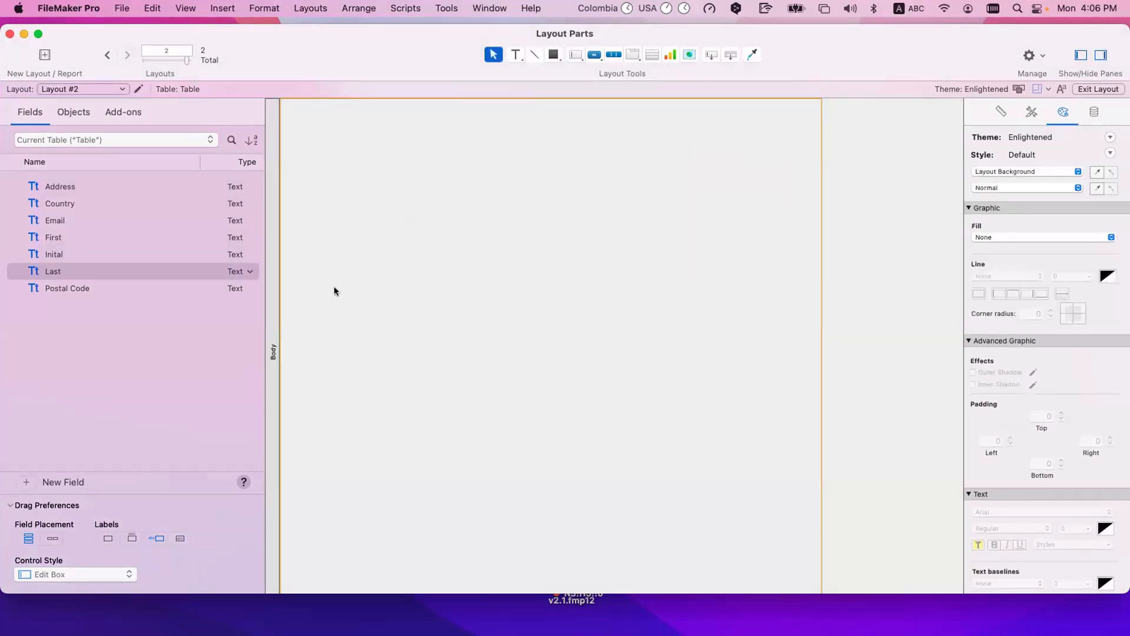
Step: Switch the part labels to horizontal and shorten the Body part by moving its lower boundary up
left_click(273, 244, "super")
scroll(299, 344, "down", 5)
left_click_drag(280, 422, 285, 199)
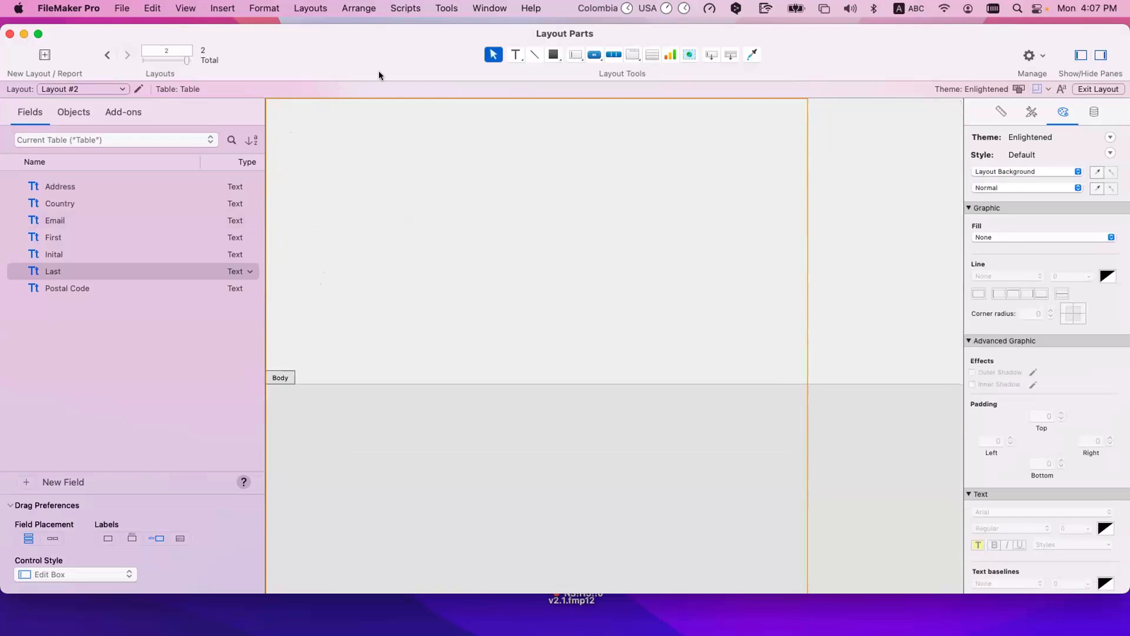
Step: Open Part Setup for the layout and create a Top Navigation part above the Body
left_click(309, 7)
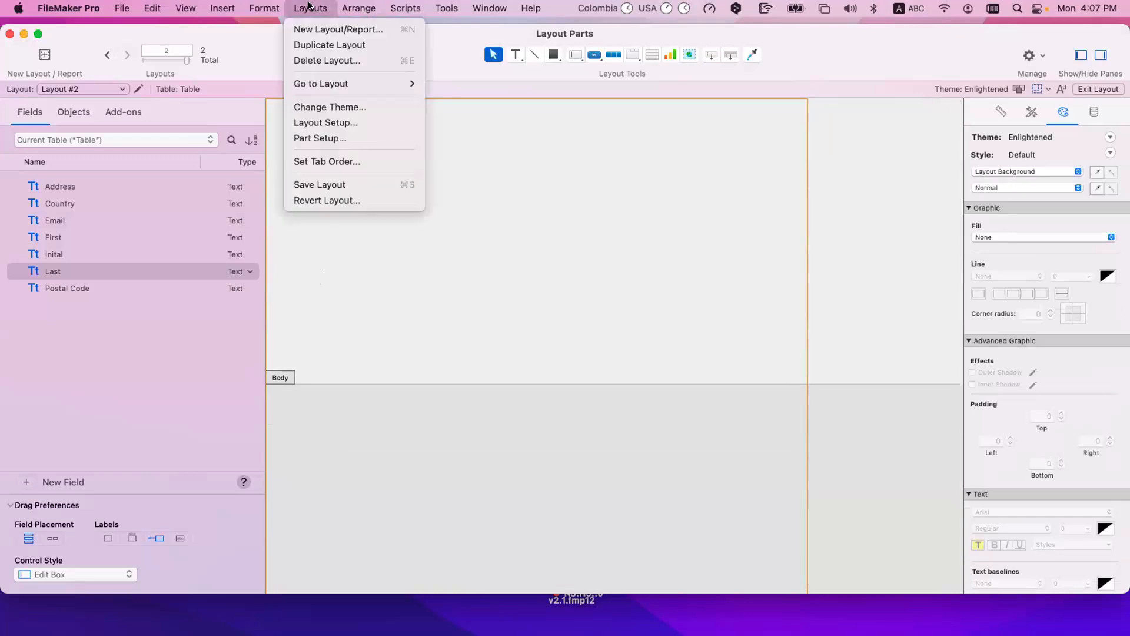
left_click(325, 139)
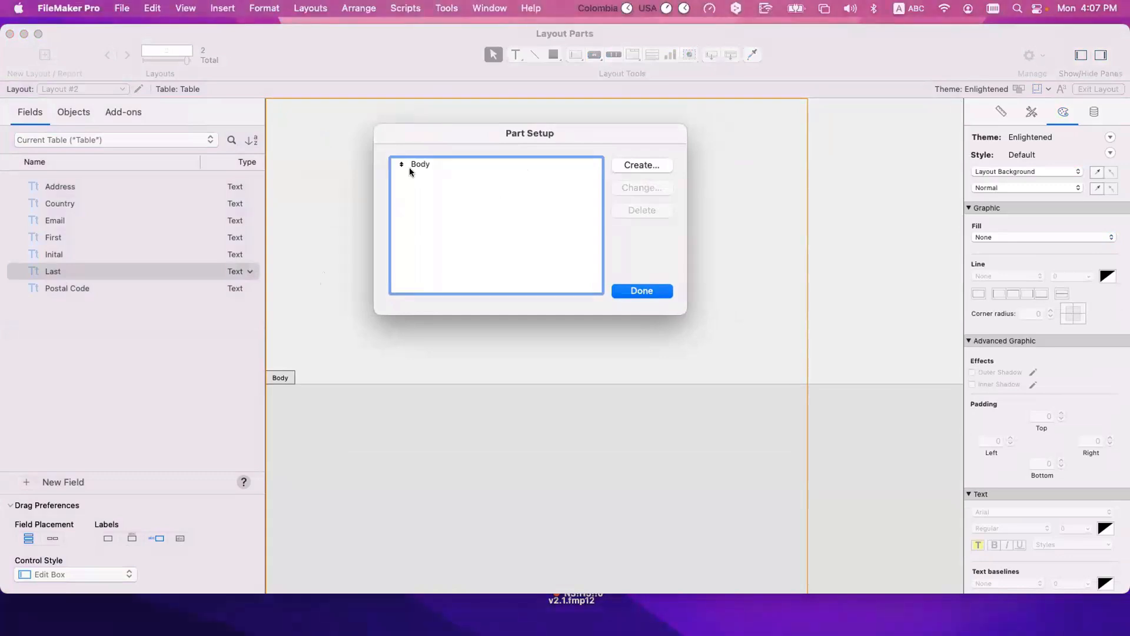
left_click(482, 167)
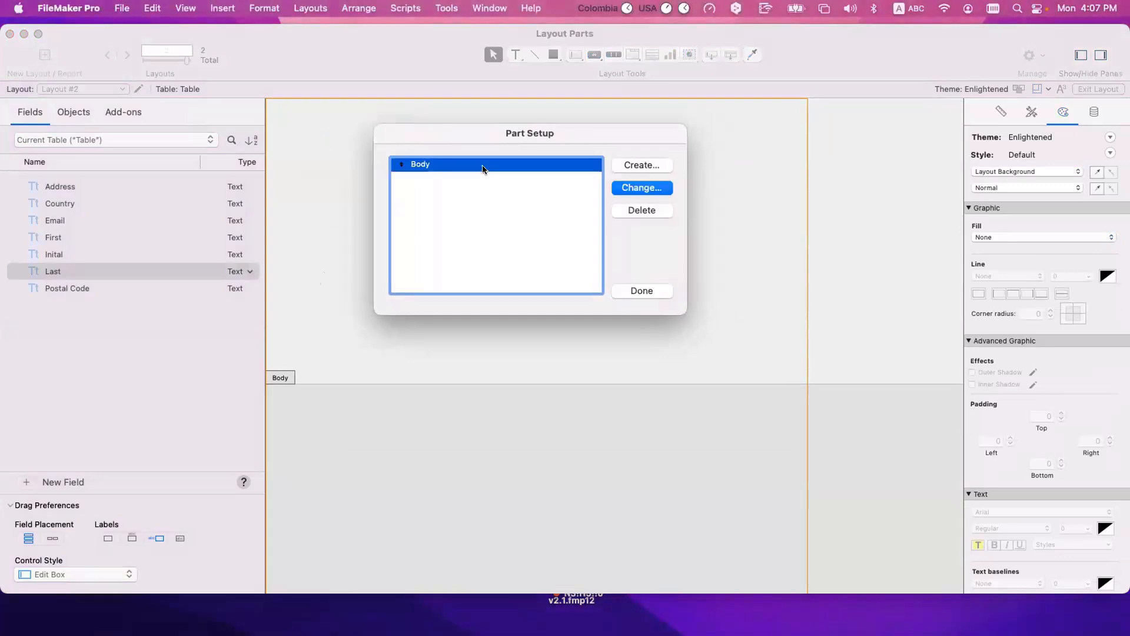
left_click(635, 166)
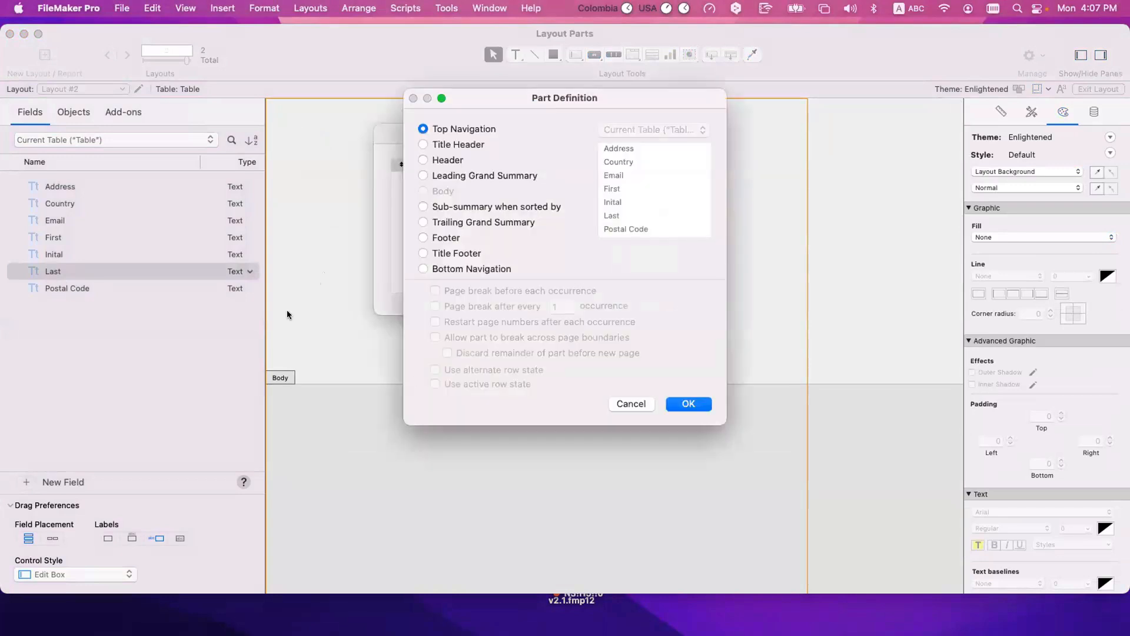
left_click_drag(540, 102, 539, 126)
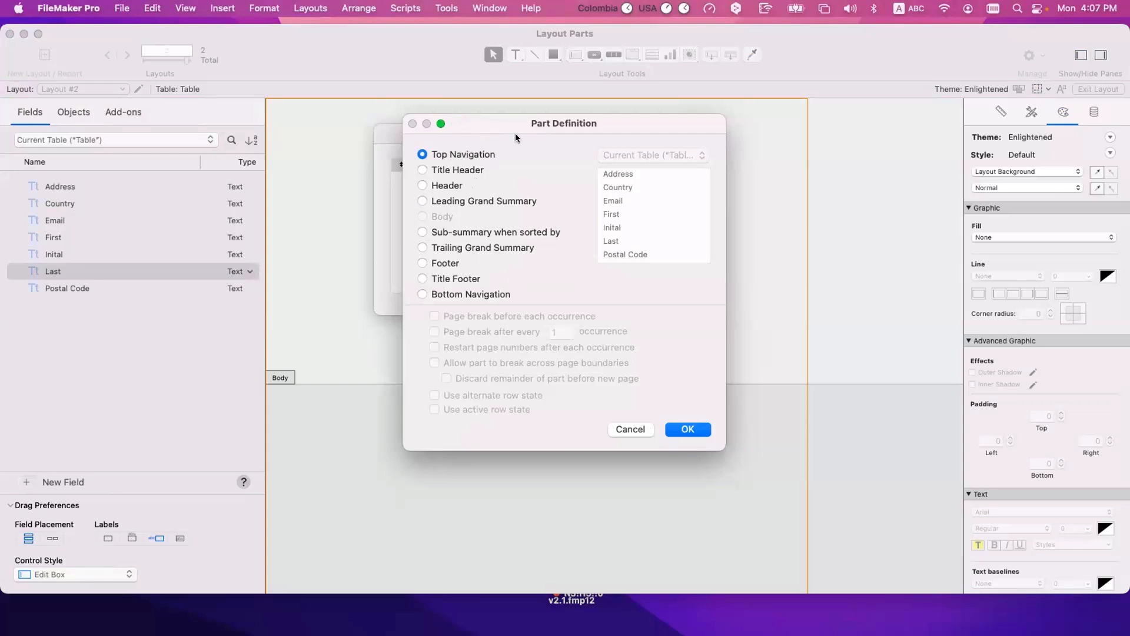
left_click(477, 293)
left_click(469, 153)
left_click(700, 428)
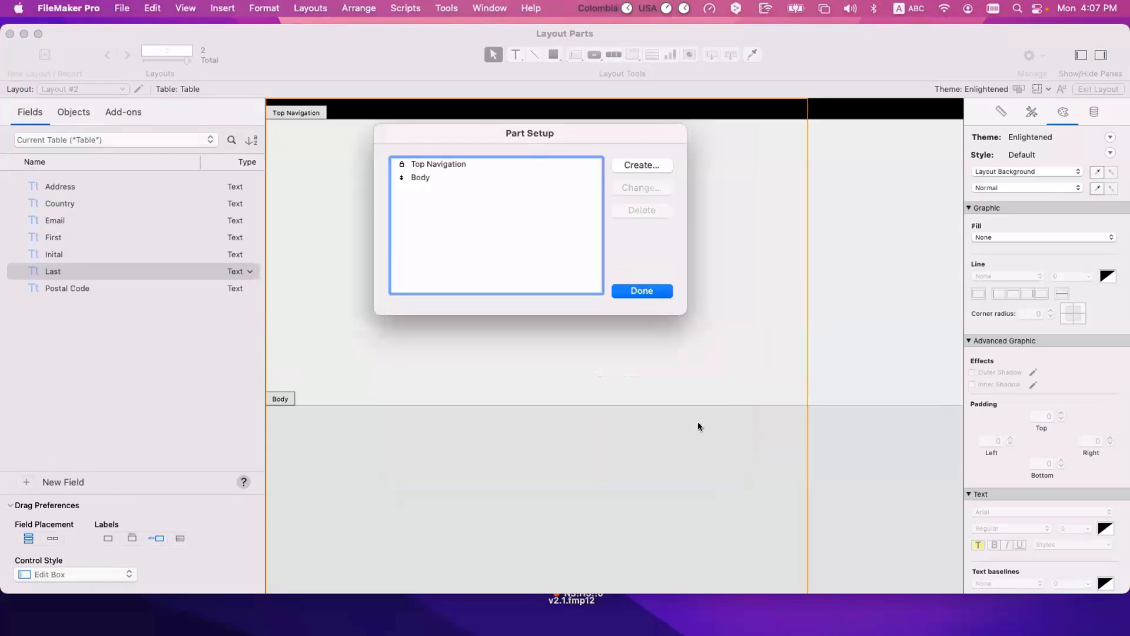
Step: Create a Bottom Navigation part below the Body
left_click(412, 164)
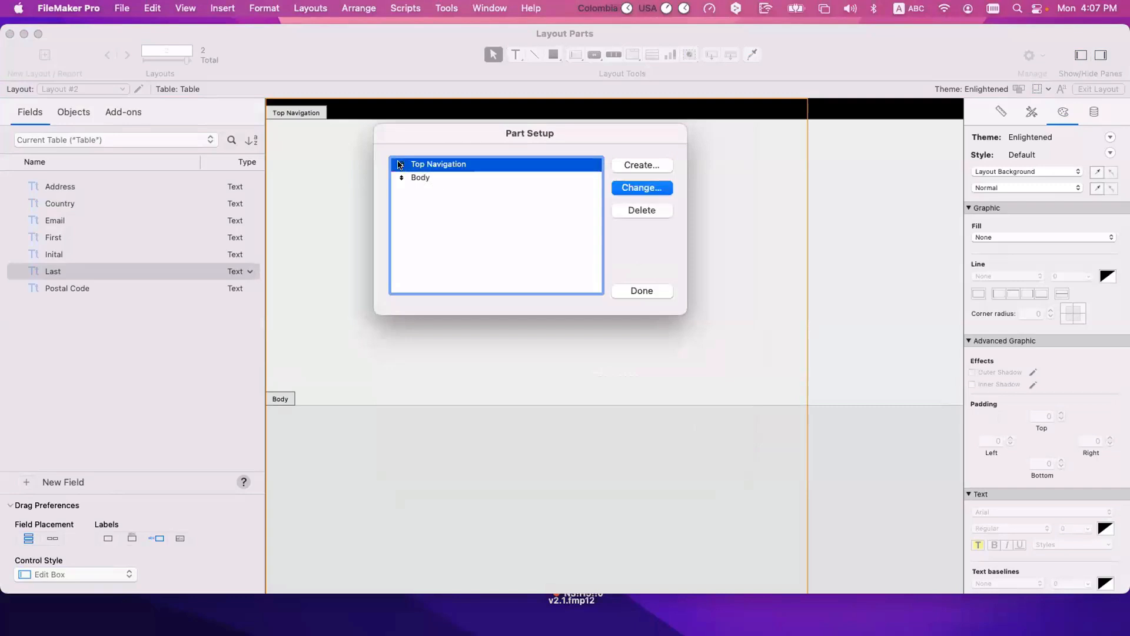
left_click(437, 180)
left_click(444, 165)
left_click(662, 163)
left_click(459, 294)
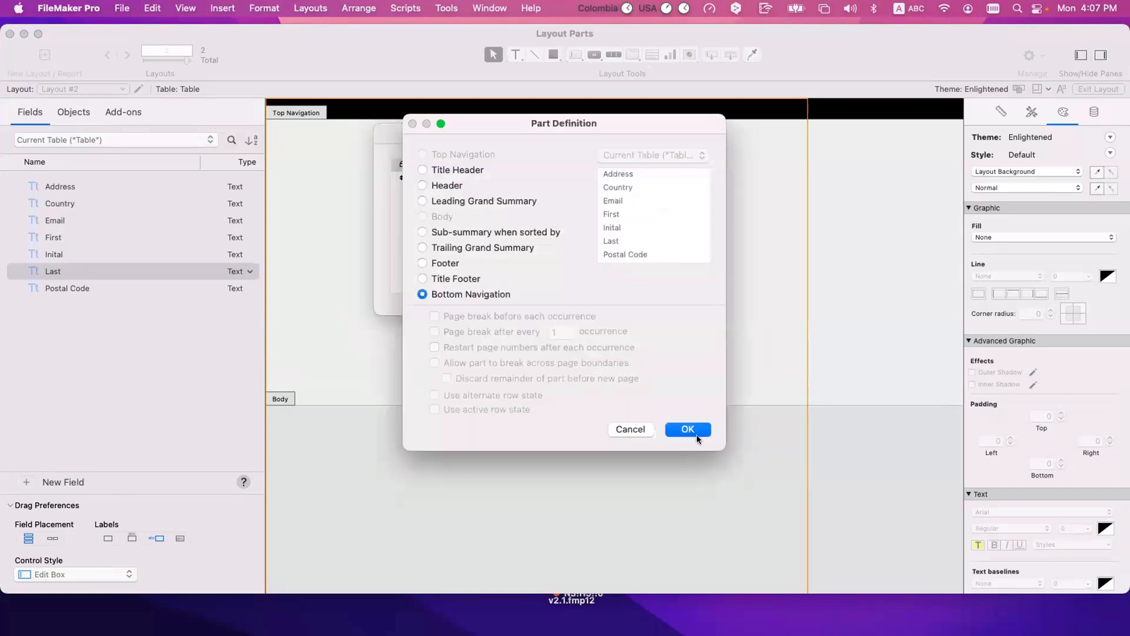
left_click(688, 429)
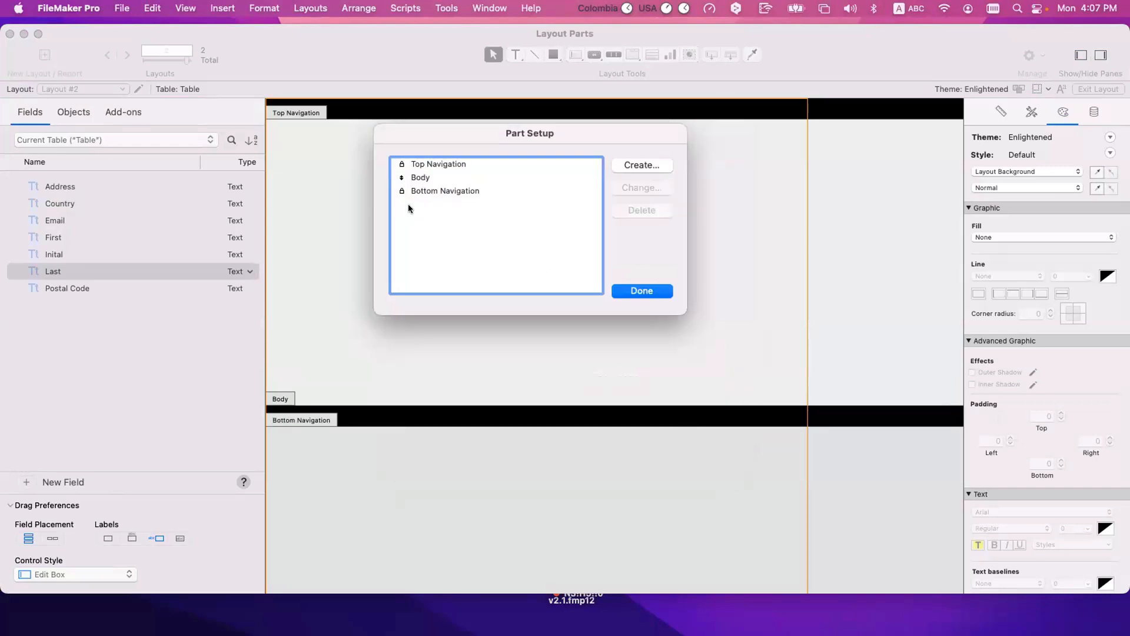
Step: Create a Title Header part between the Top Navigation and the Body
left_click(438, 191)
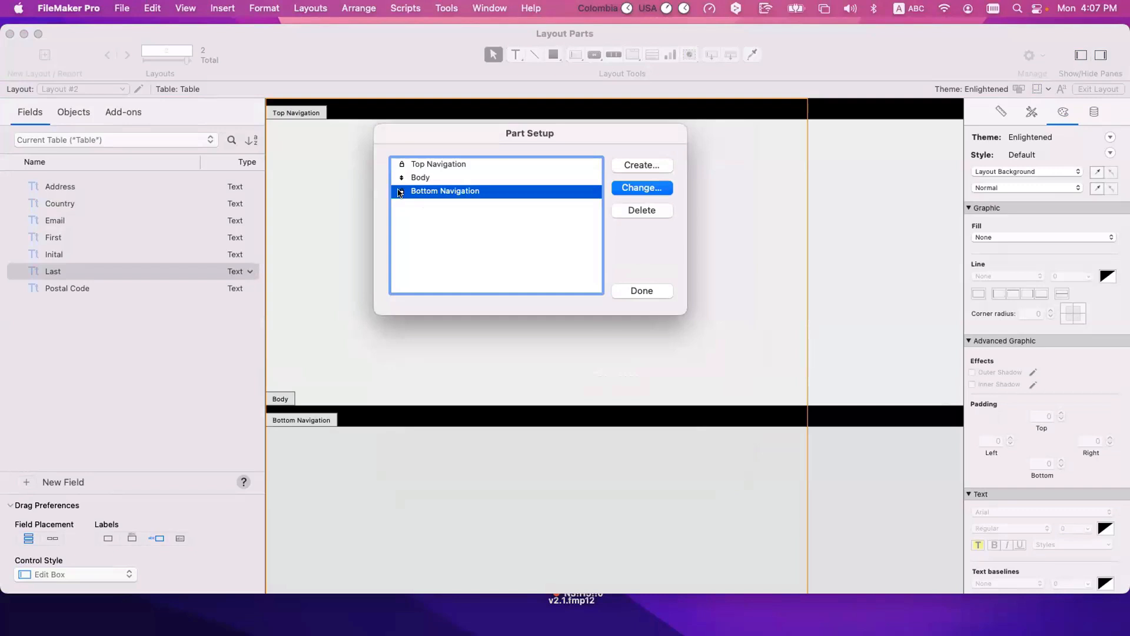
left_click(445, 164)
left_click(446, 190)
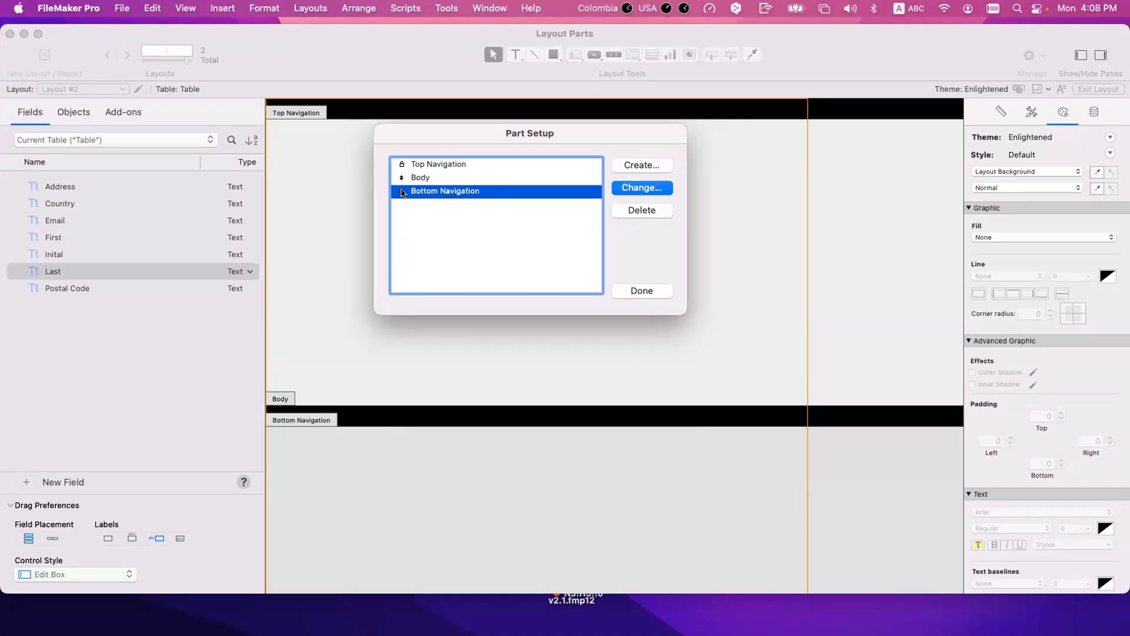
left_click(402, 165)
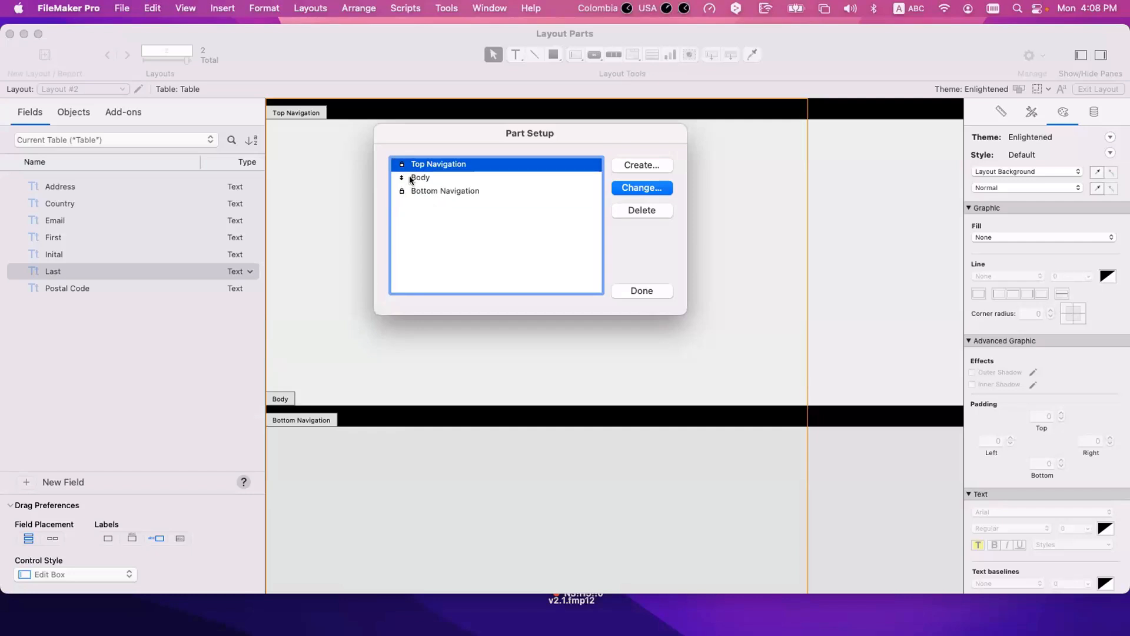
left_click(400, 178)
left_click(627, 169)
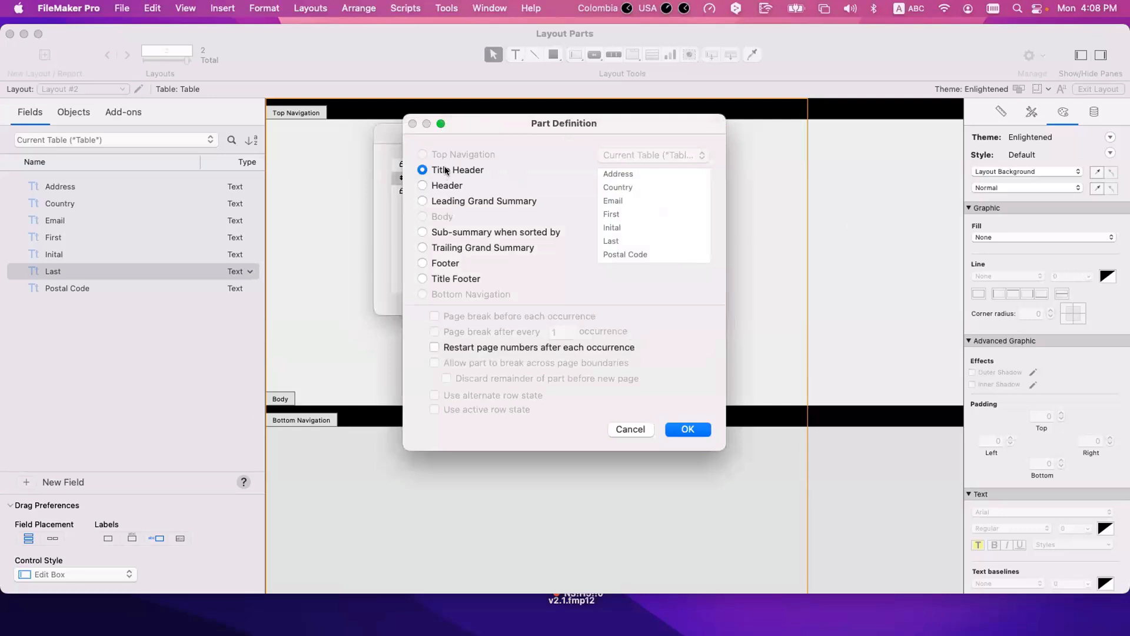
left_click(696, 429)
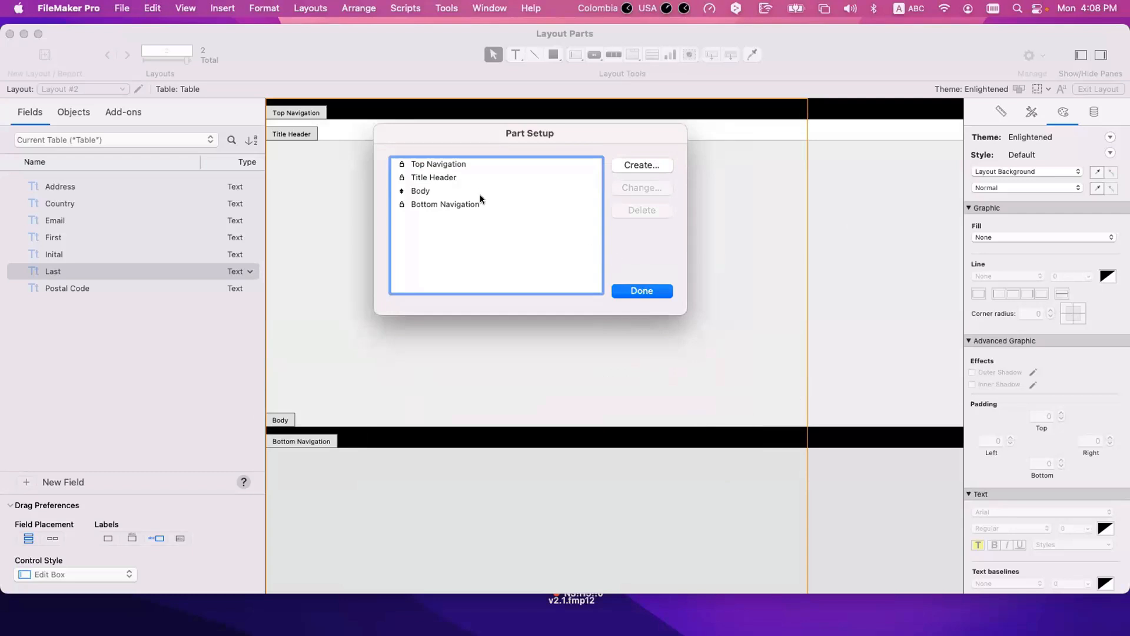
left_click_drag(458, 141, 457, 139)
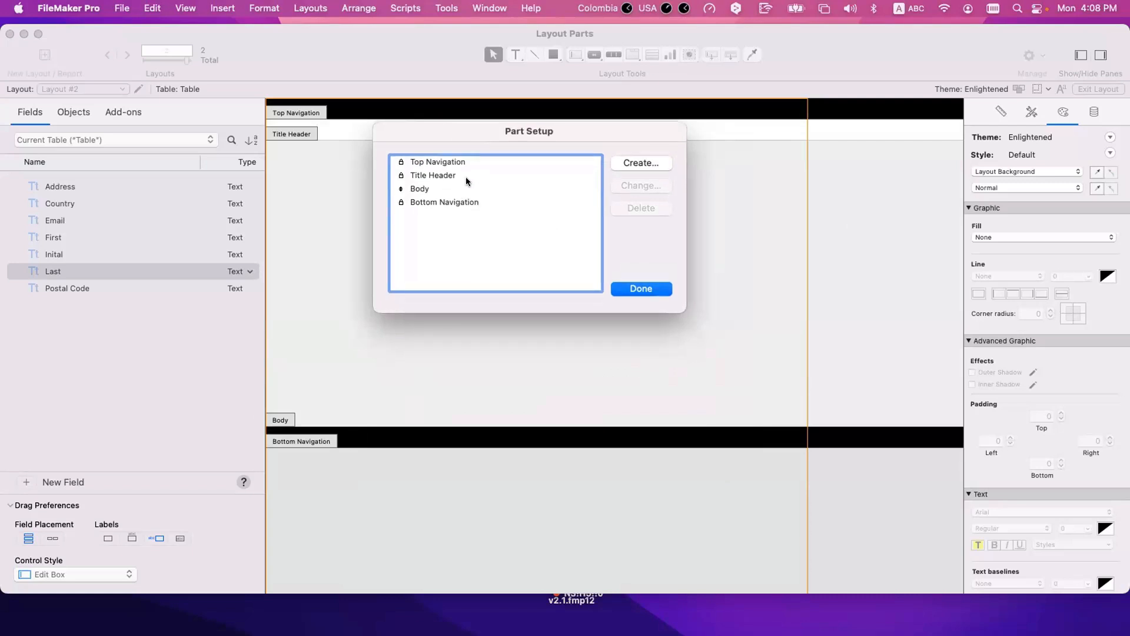
Step: Delete the Title Header and Top Navigation parts from the layout's part list
left_click(423, 176)
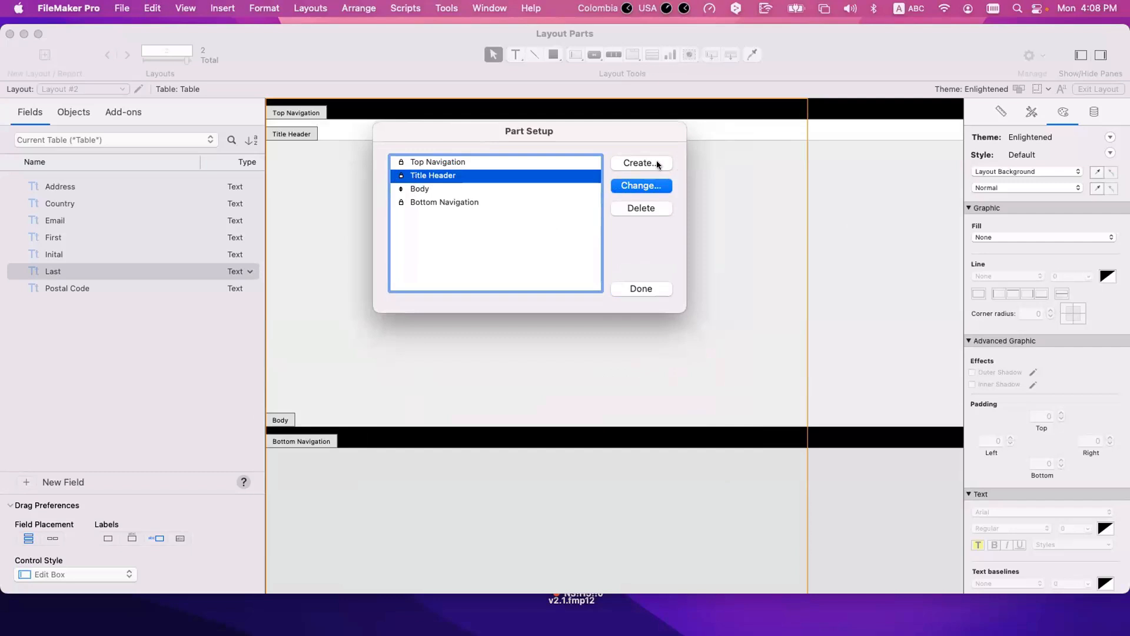
left_click(647, 207)
left_click(476, 162)
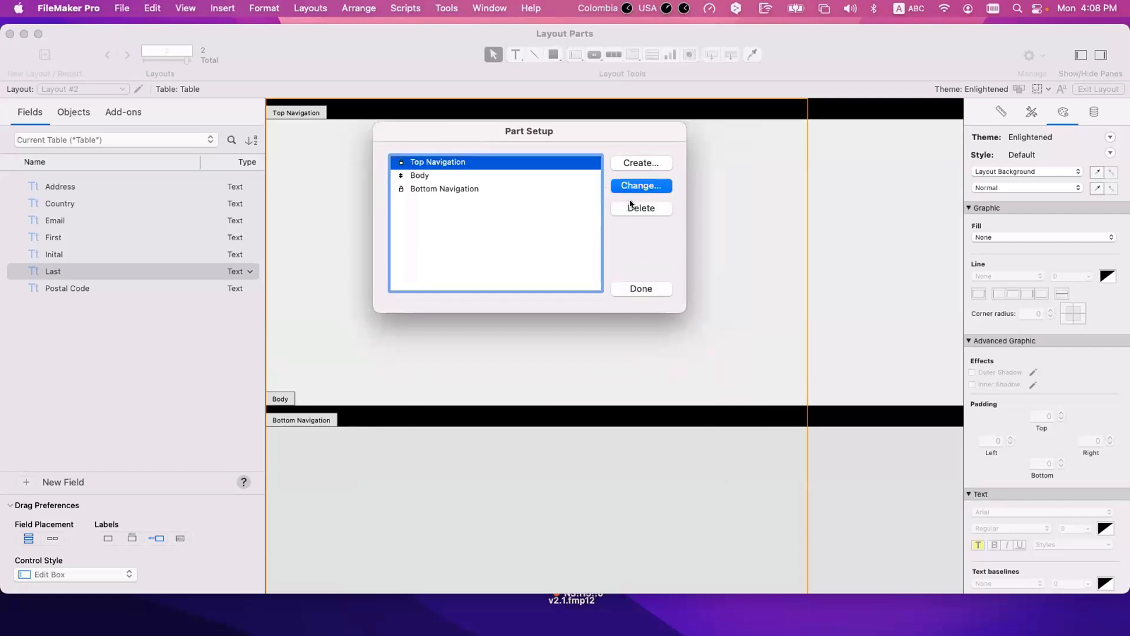
left_click(636, 207)
Step: Create a Title Header part above the Body
left_click(647, 164)
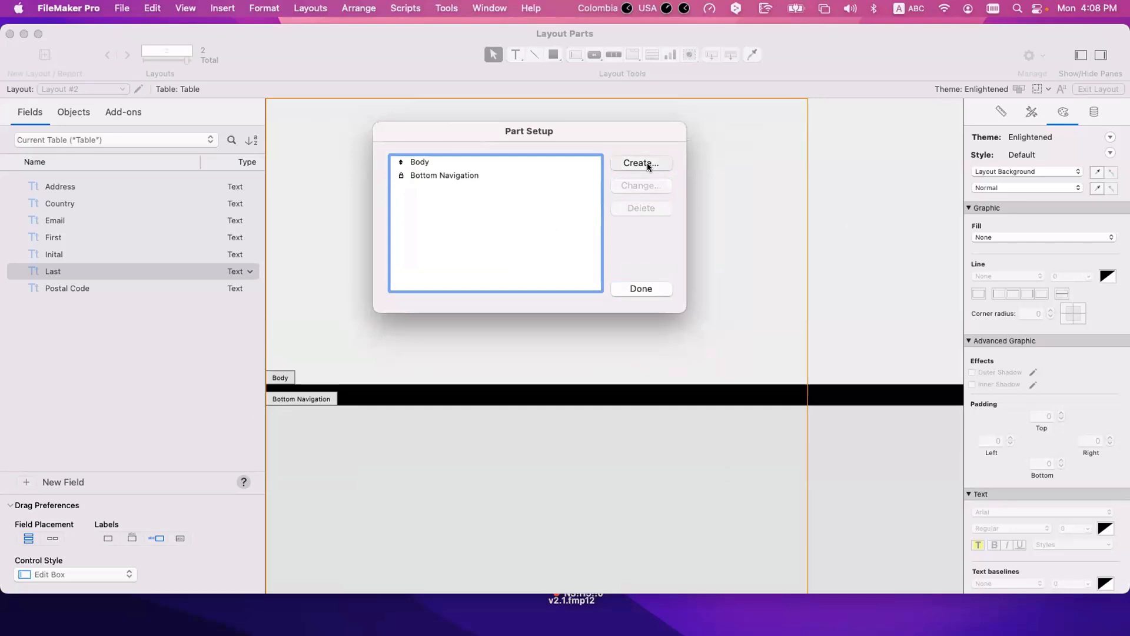
left_click(458, 169)
left_click(688, 428)
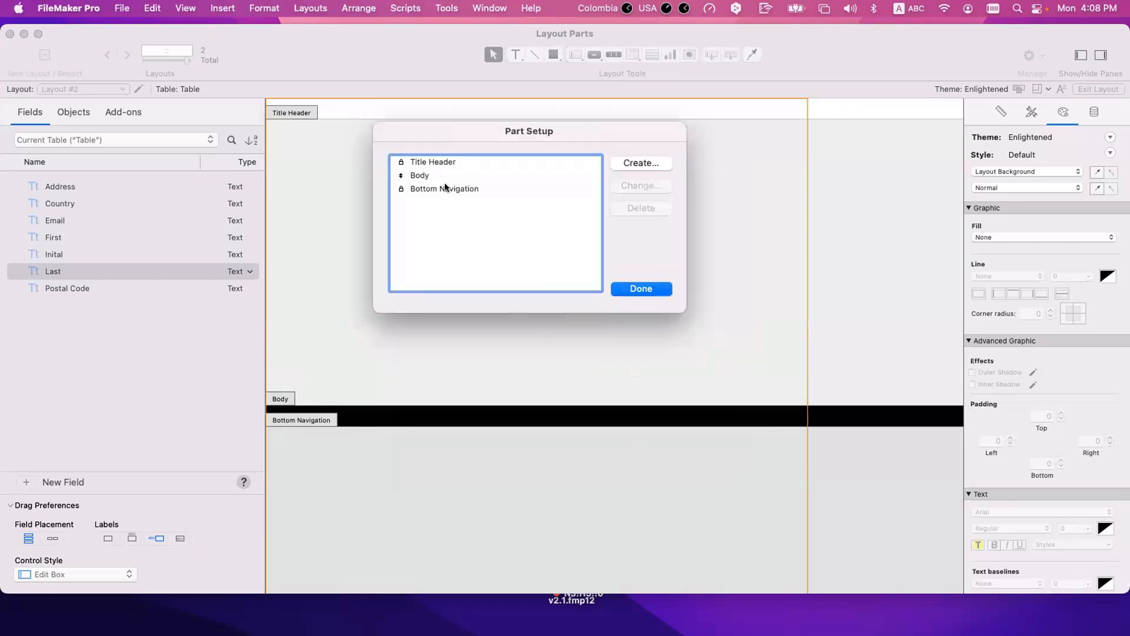
Step: Create a Top Navigation part above the Title Header
left_click(426, 164)
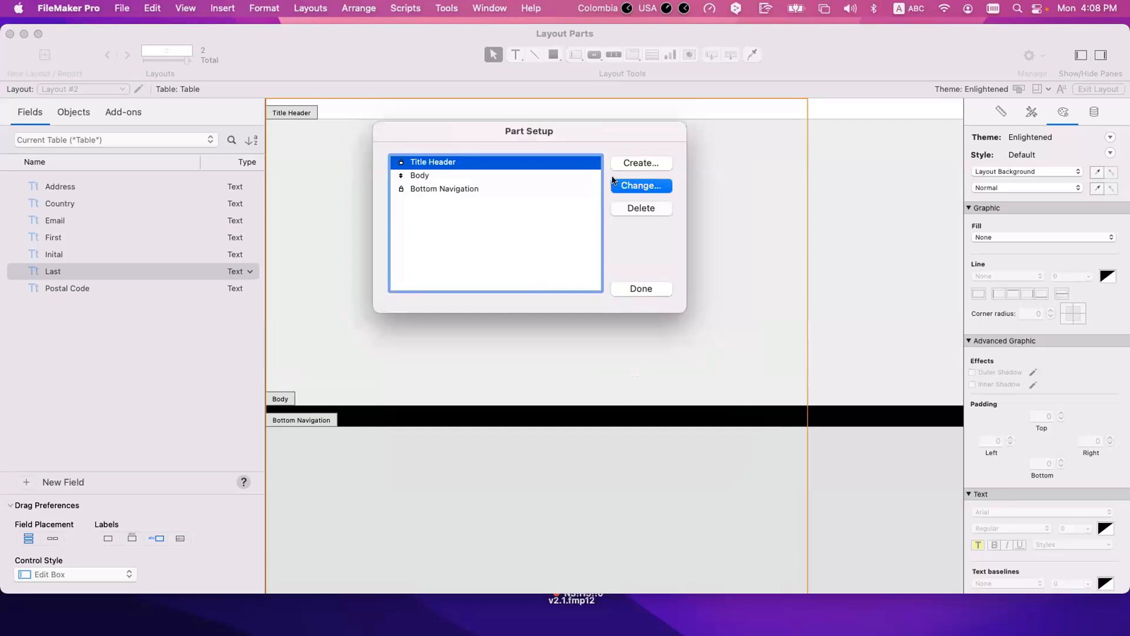
left_click(637, 163)
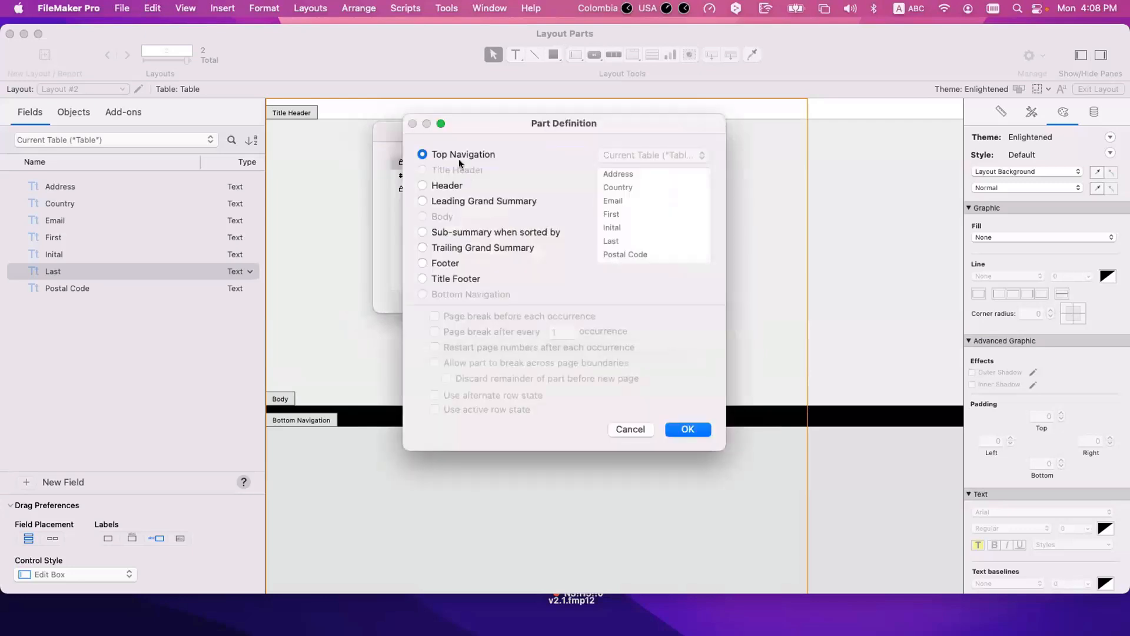
left_click(693, 428)
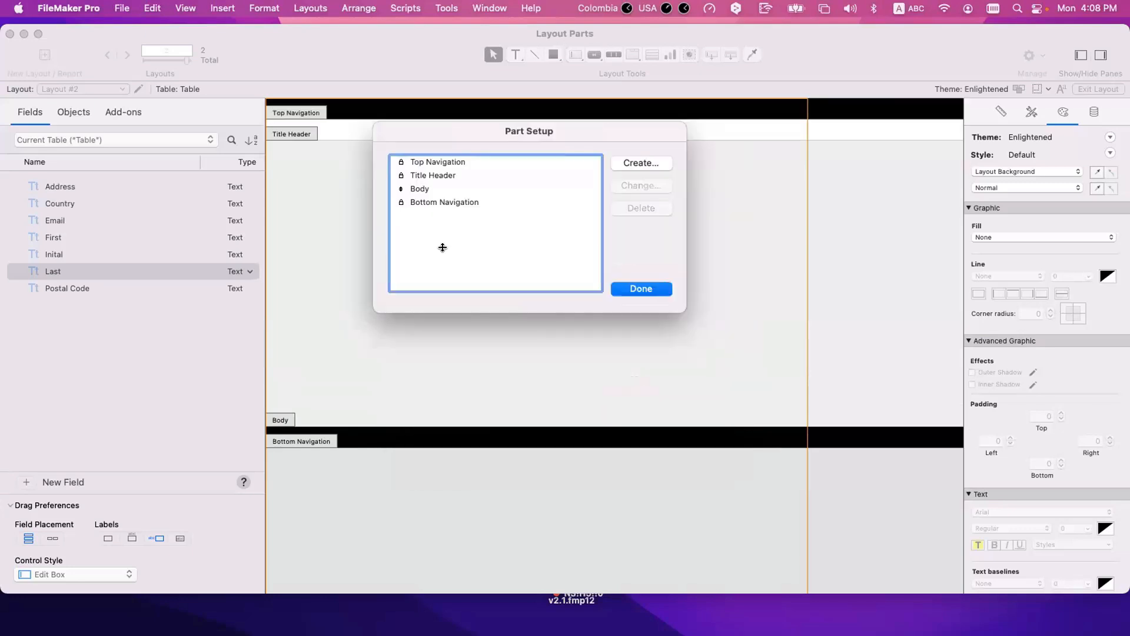
Step: Delete the Bottom Navigation part from the layout's part list
left_click(433, 177)
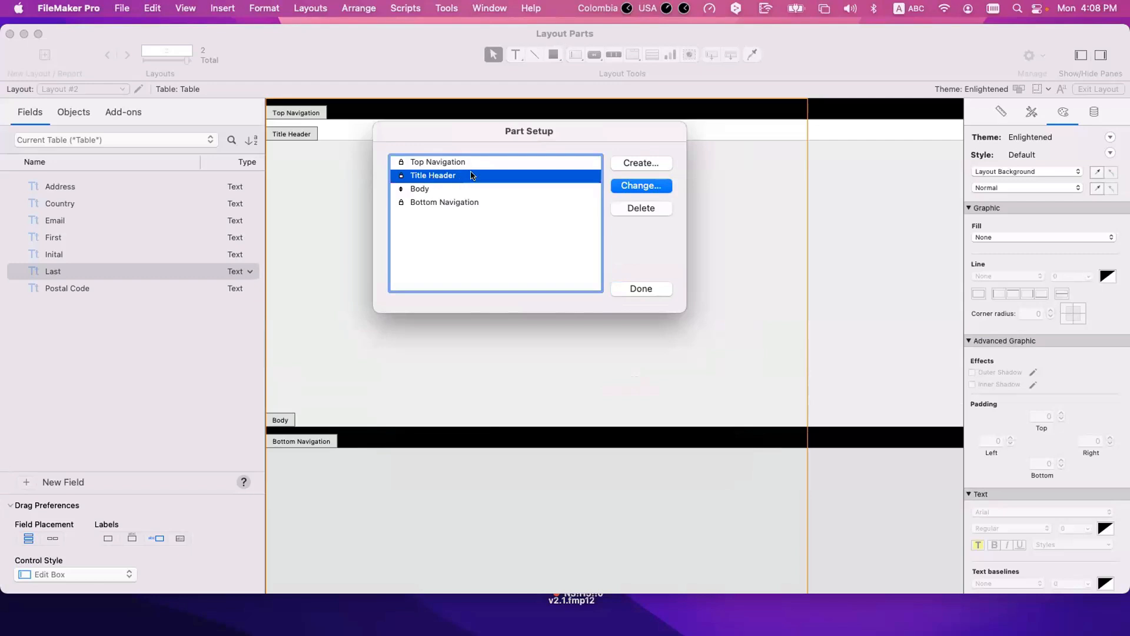
left_click(457, 164)
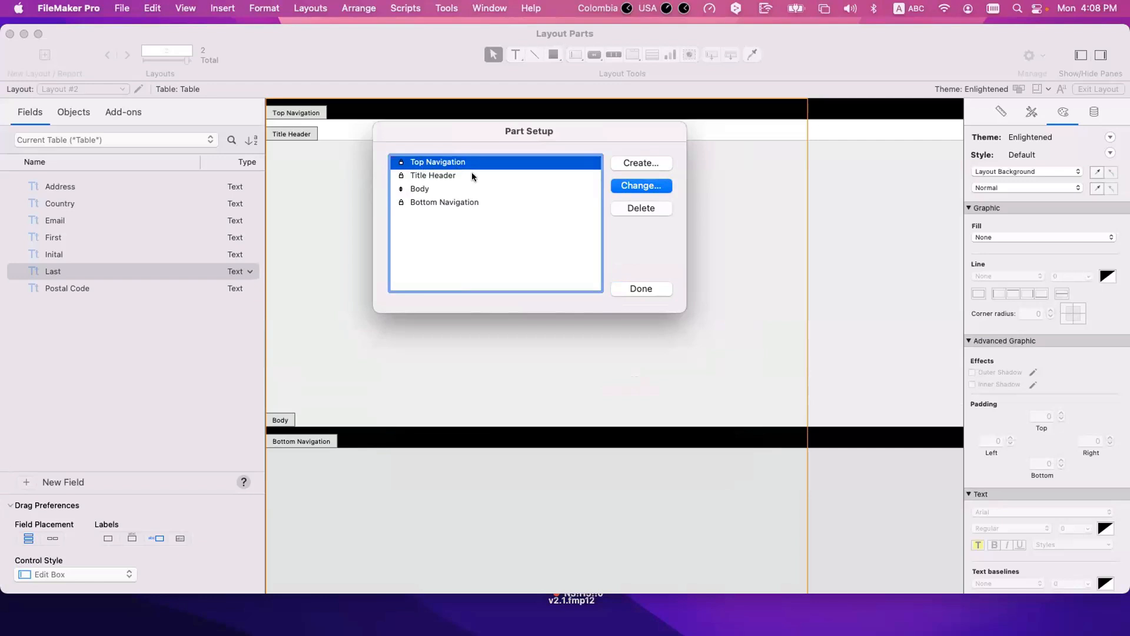
left_click(446, 203)
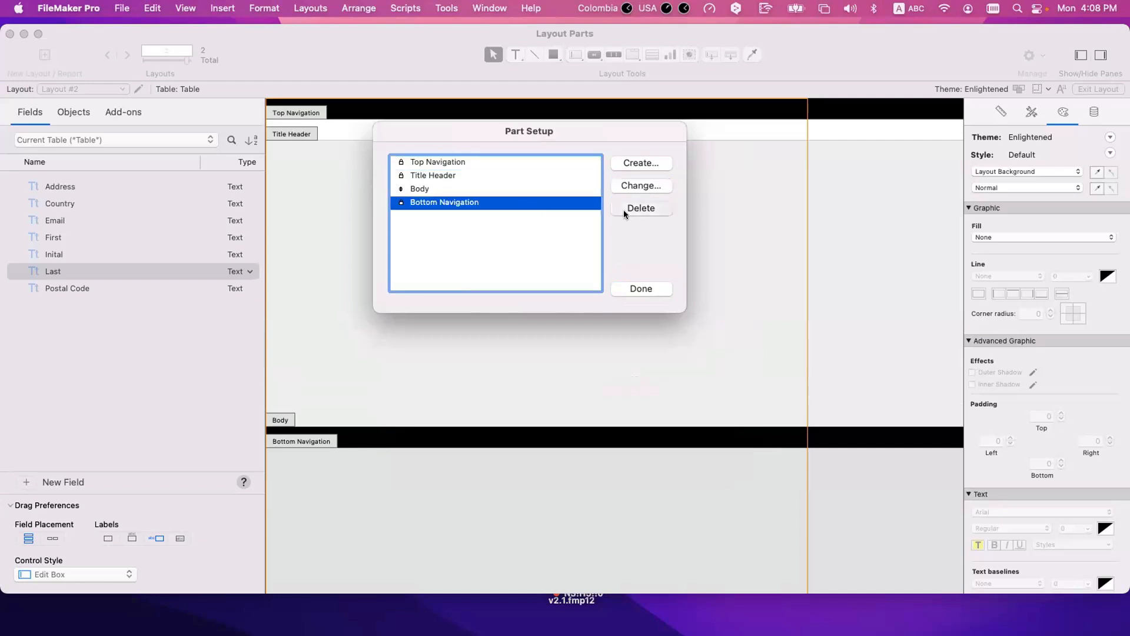
left_click(637, 209)
Step: Create a Title Footer part below the Body
left_click(634, 162)
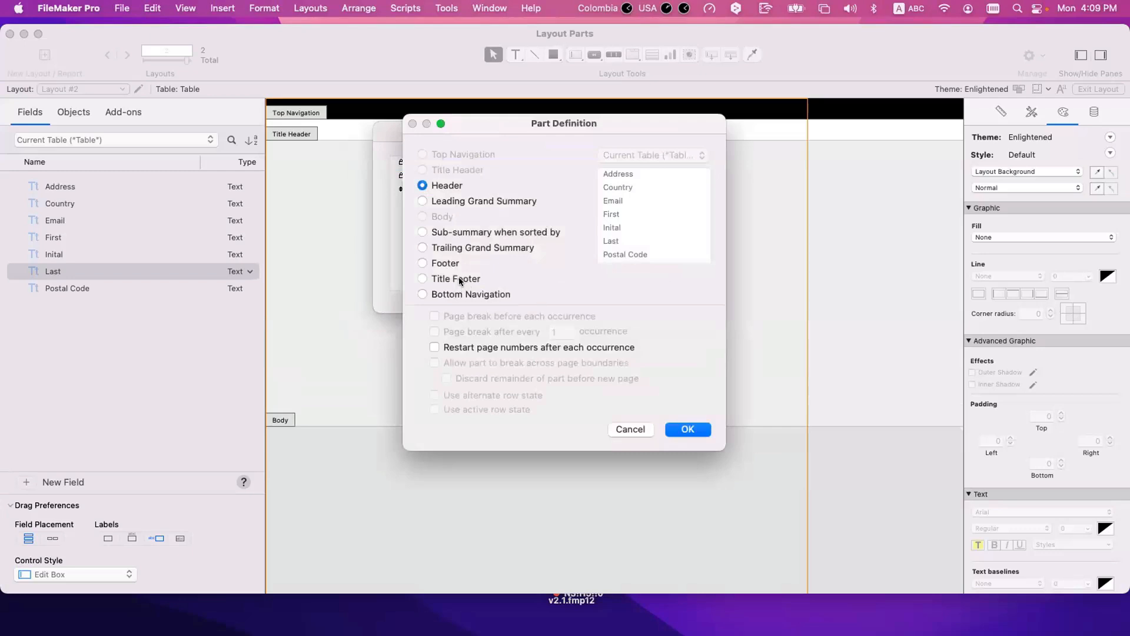
left_click(457, 278)
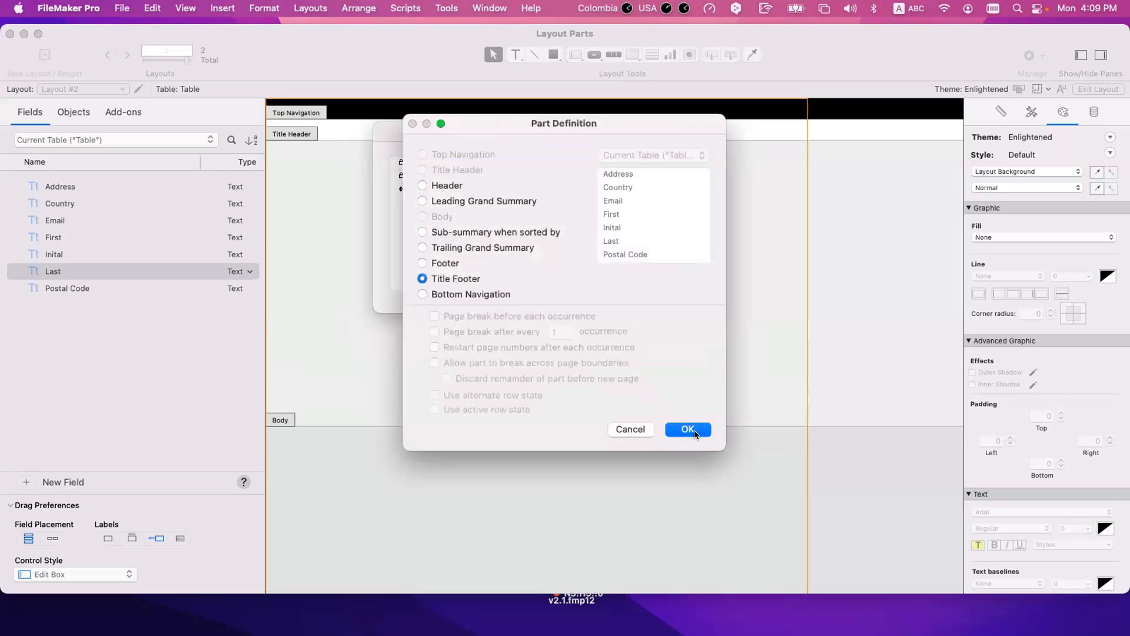
left_click(687, 429)
Step: Create a Bottom Navigation part below the Title Footer
left_click(641, 163)
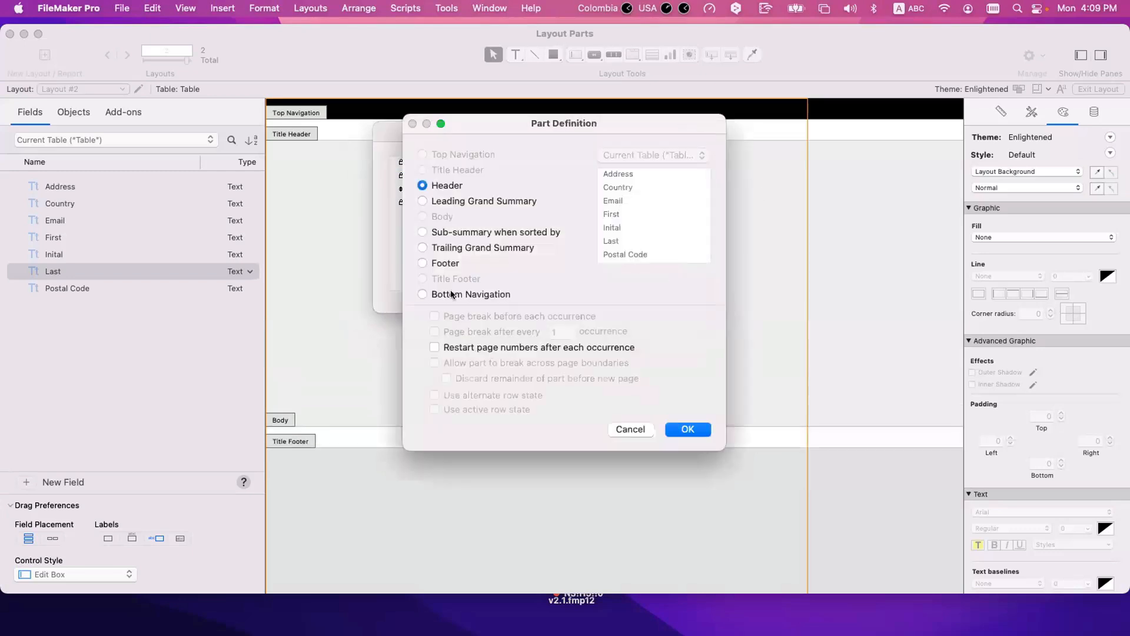
left_click(452, 292)
left_click(688, 429)
left_click(446, 215)
left_click(447, 203)
left_click(447, 214)
left_click(446, 204)
left_click(446, 213)
left_click(447, 206)
left_click(446, 222)
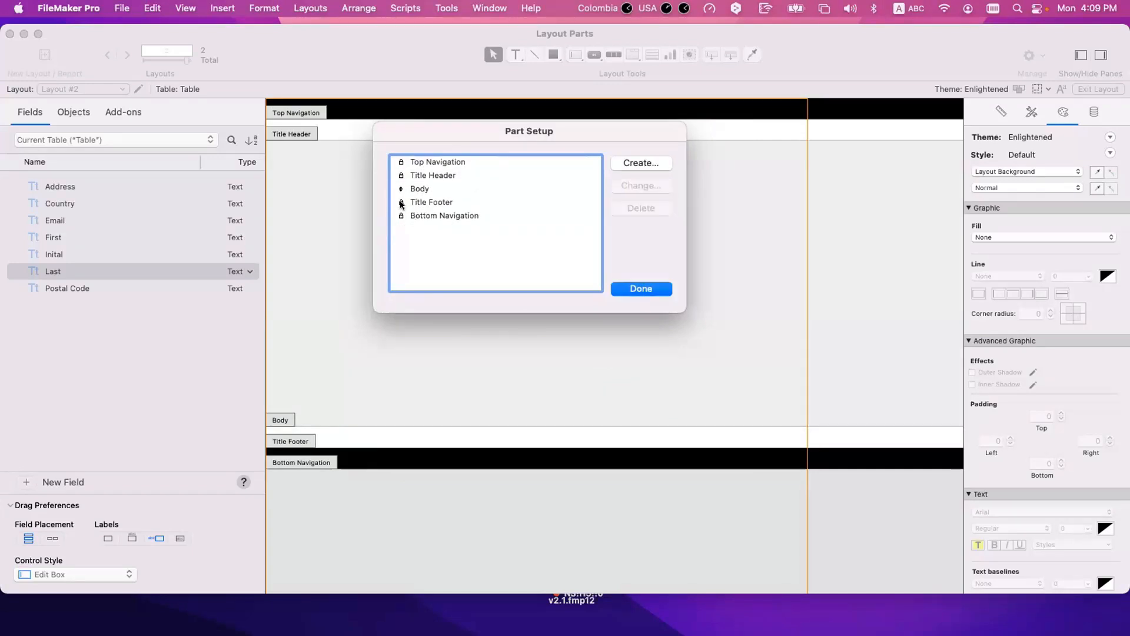
Step: Create a Header part between the Title Header and the Body, and a Footer part between the Body and the Title Footer
left_click(641, 163)
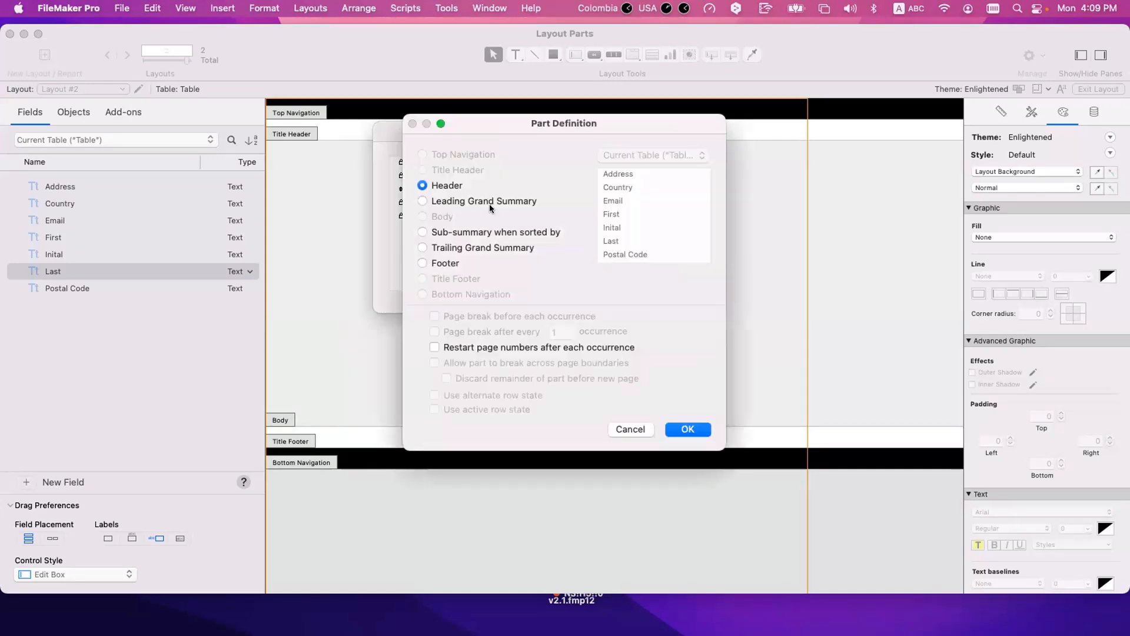
left_click(687, 429)
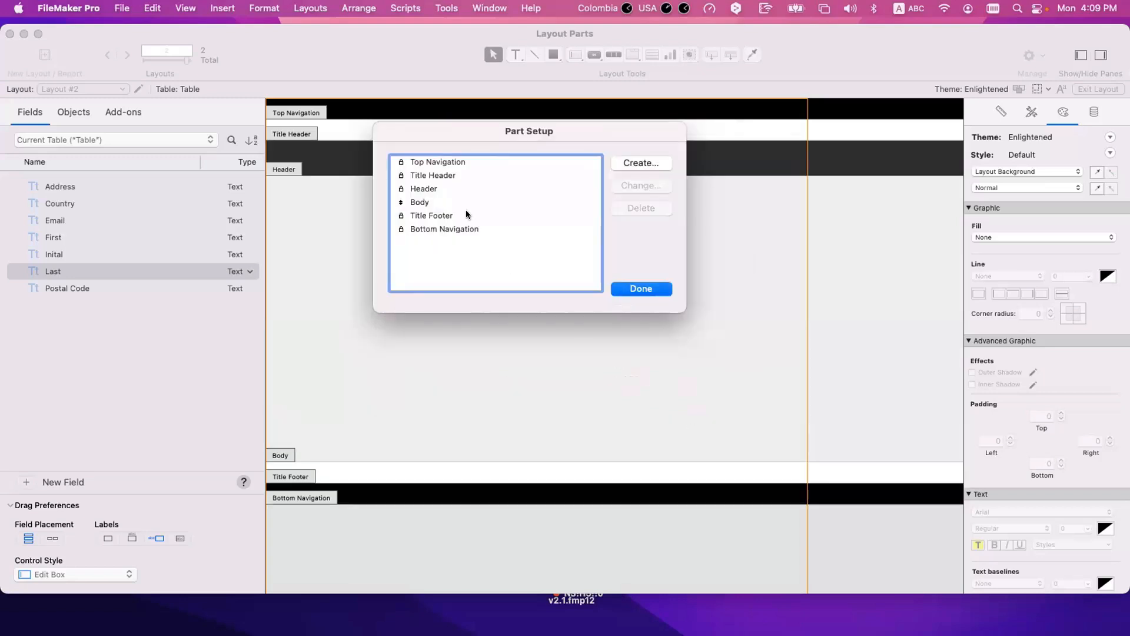
left_click(428, 189)
left_click(626, 161)
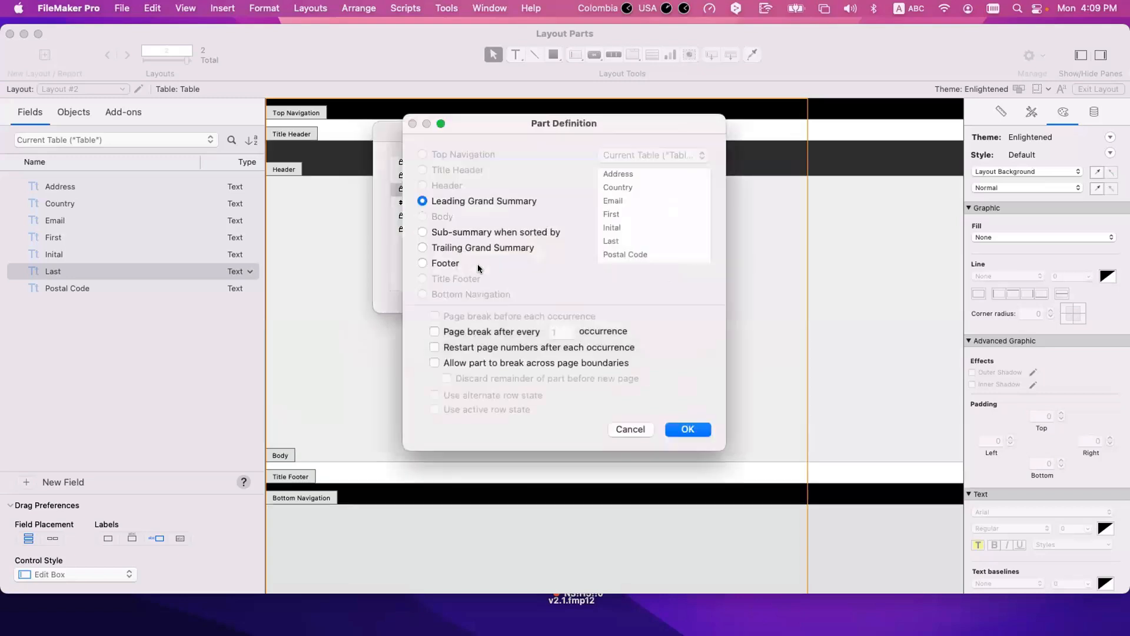
left_click(453, 263)
left_click(688, 429)
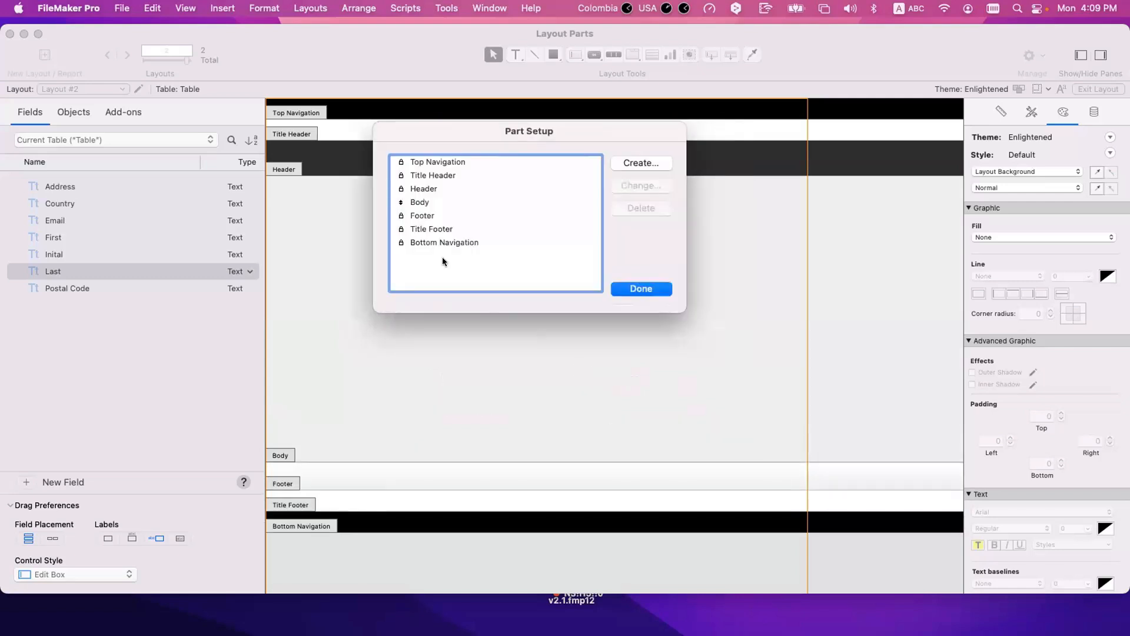
Step: Examine the order of the navigation, title header, header, footer and title footer parts around the Body
left_click(424, 215)
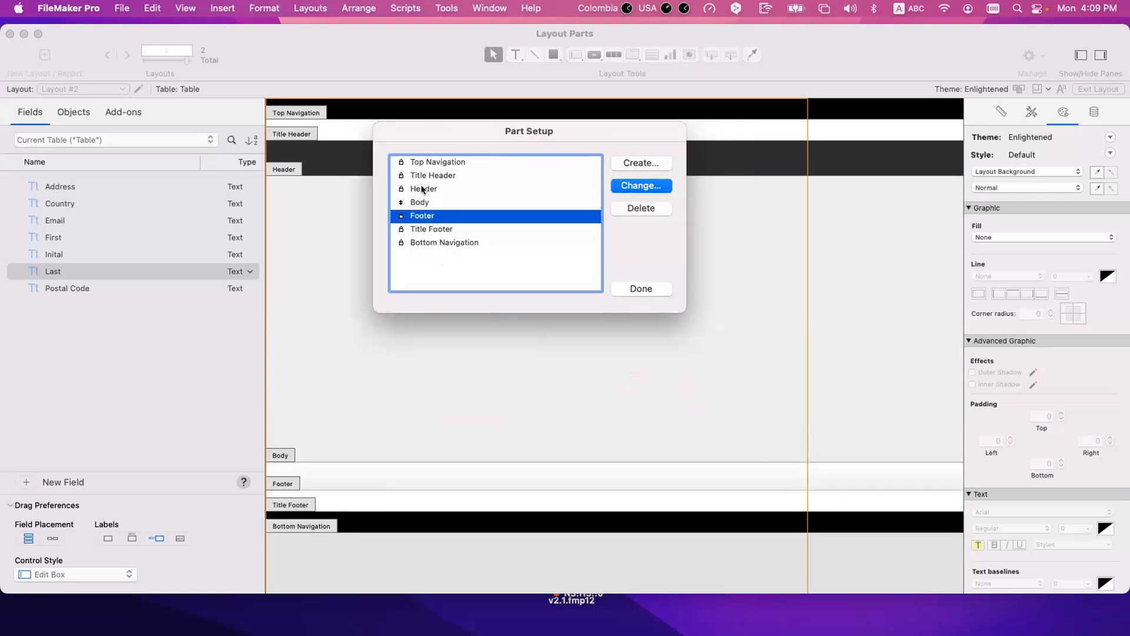
left_click(423, 189)
left_click(421, 160)
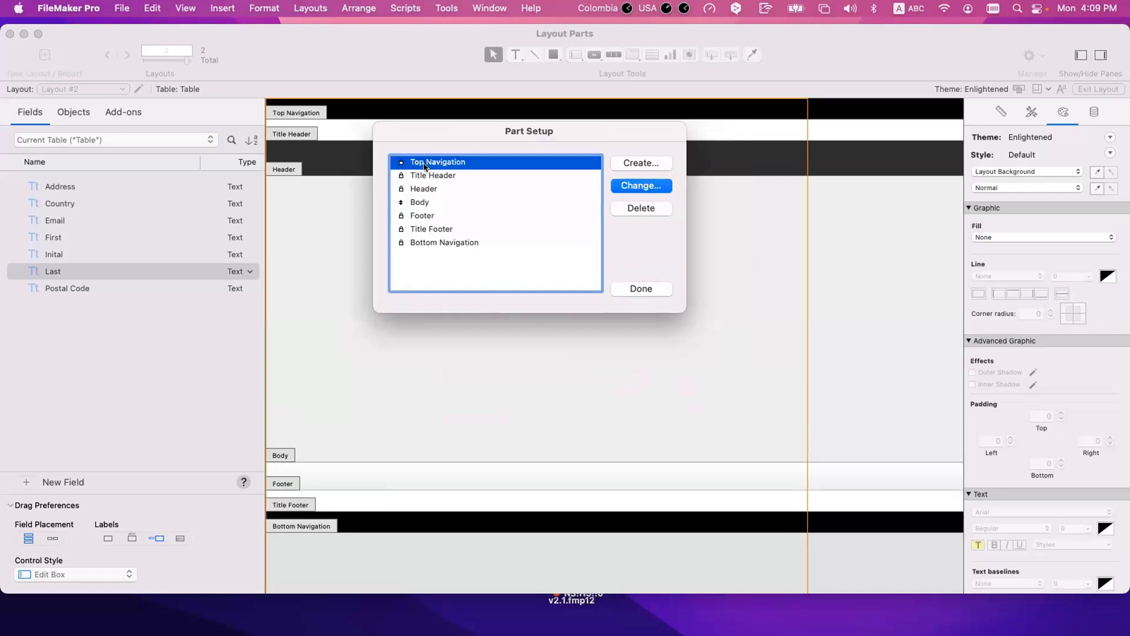
left_click(434, 176)
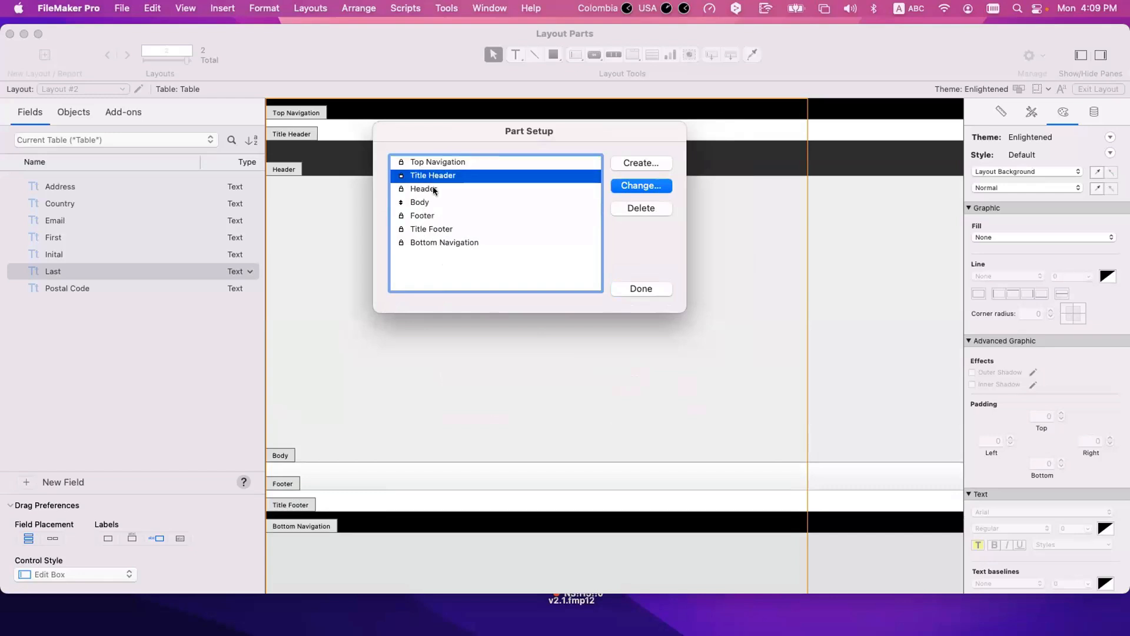
left_click(435, 190)
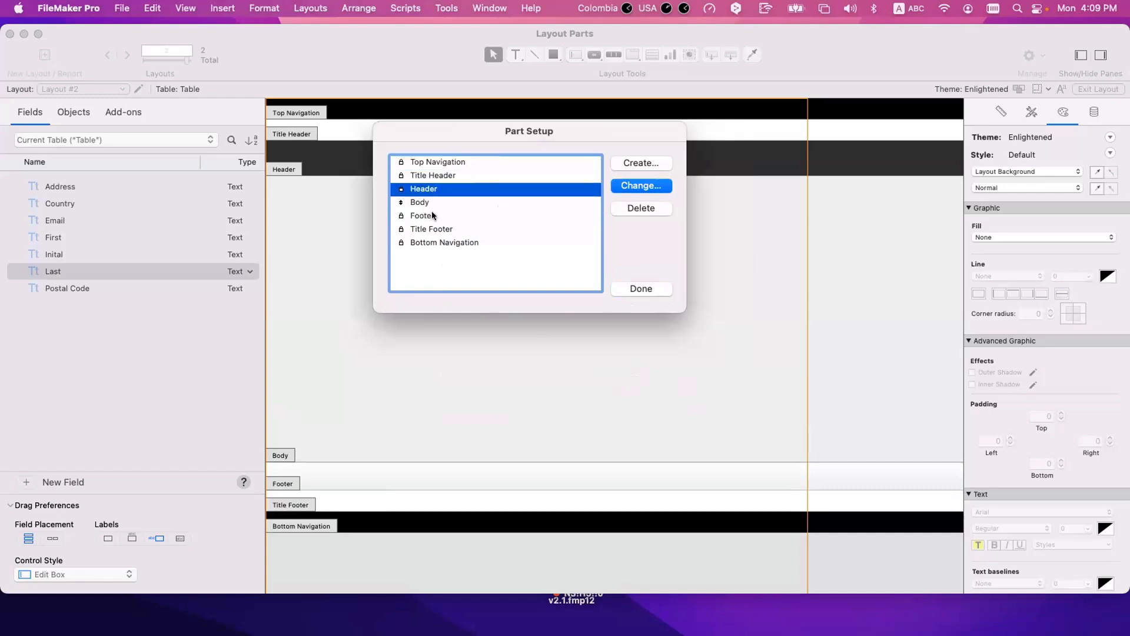
left_click(433, 216)
left_click(450, 229)
left_click(467, 243)
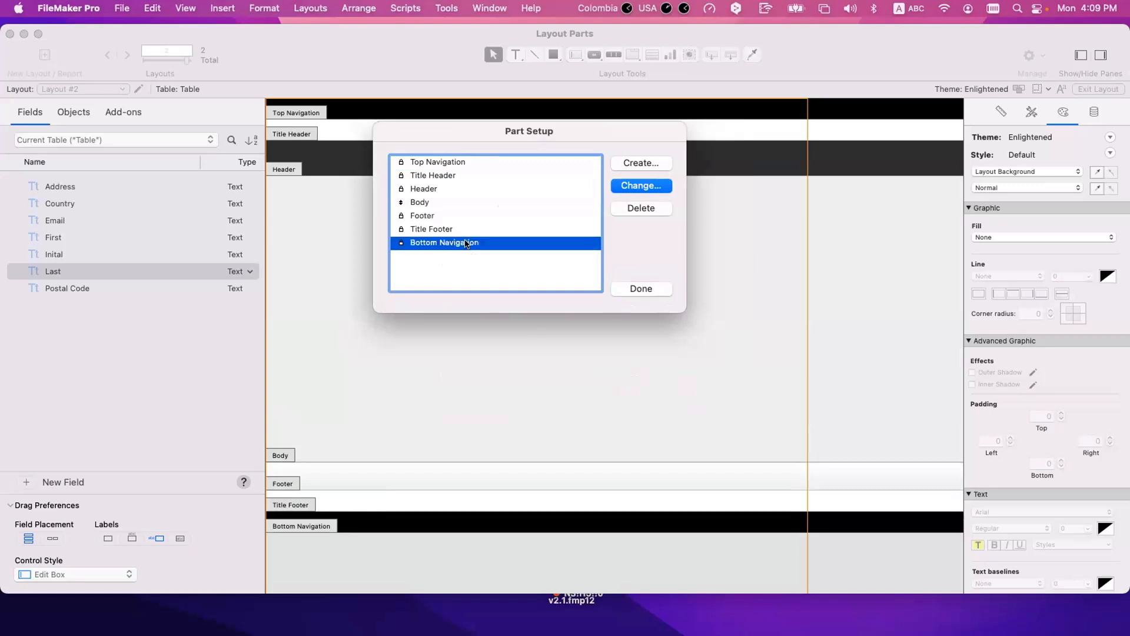
left_click(416, 215)
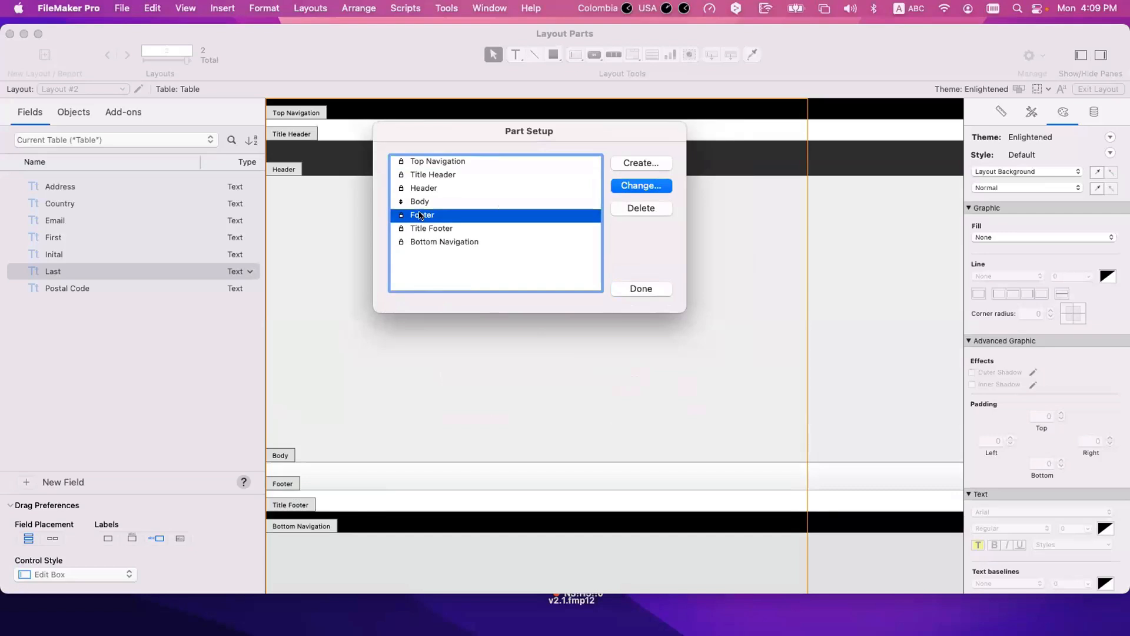
left_click(425, 229)
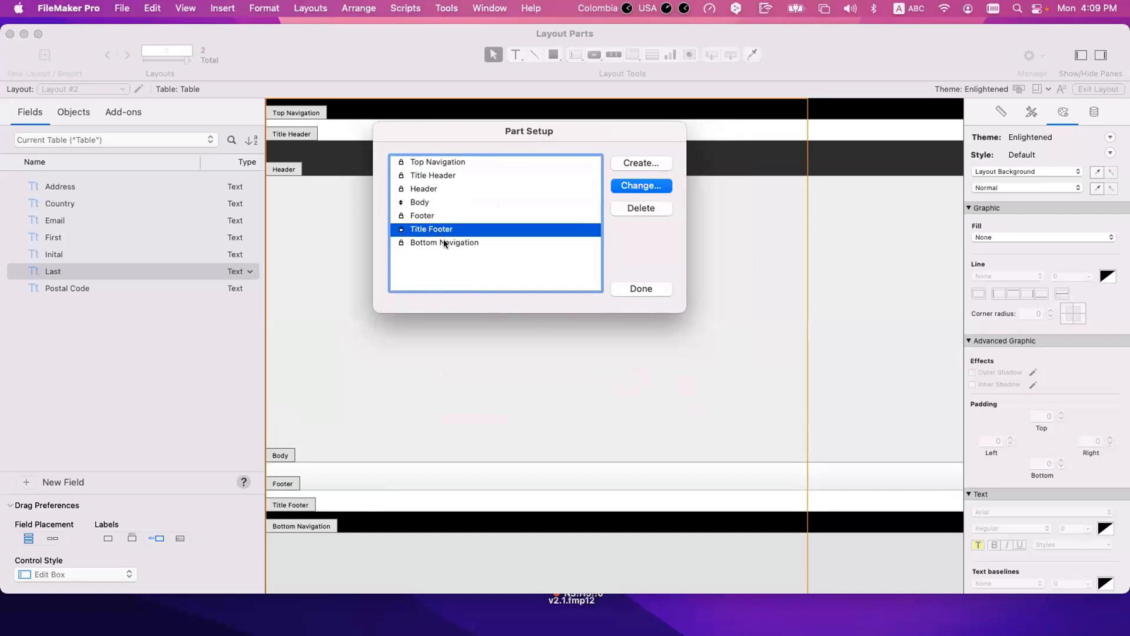
left_click(443, 239)
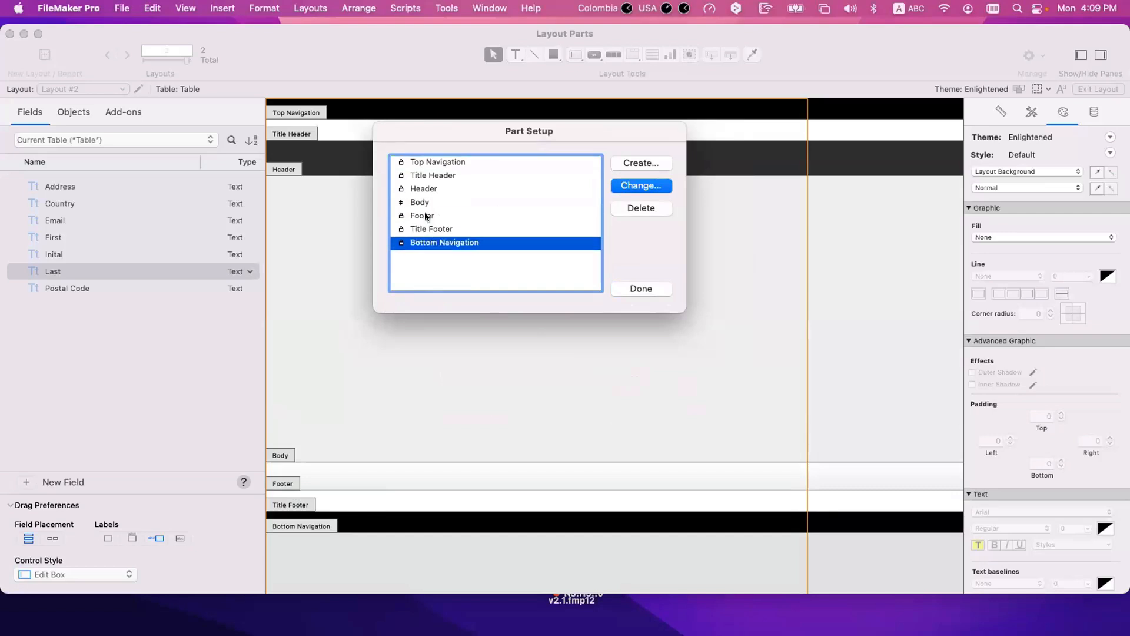
left_click(417, 217)
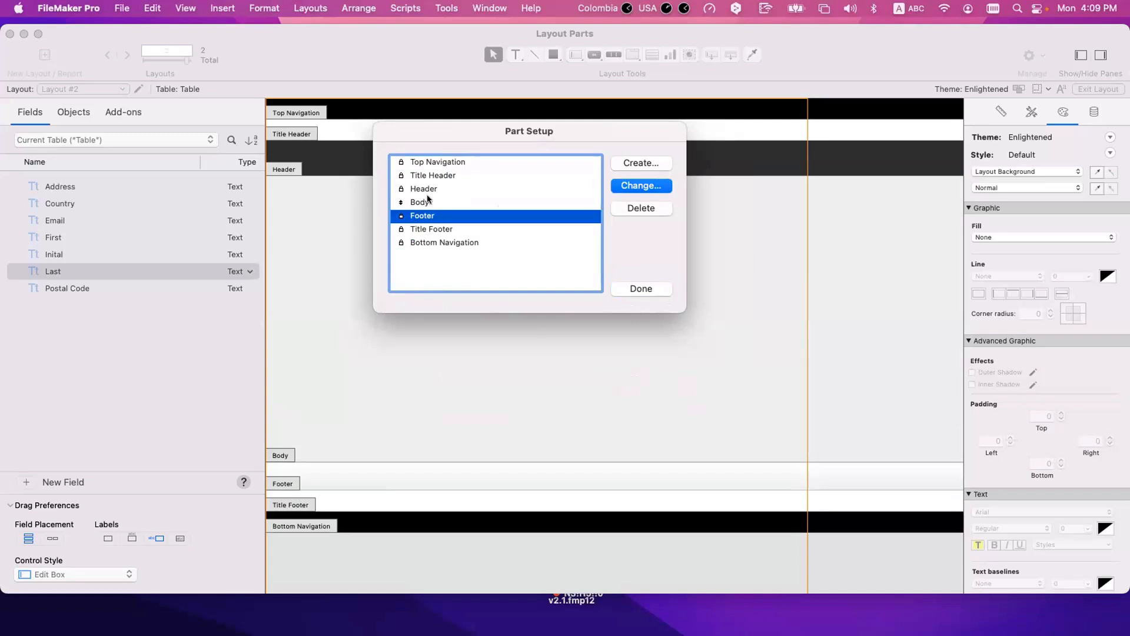
left_click(426, 189)
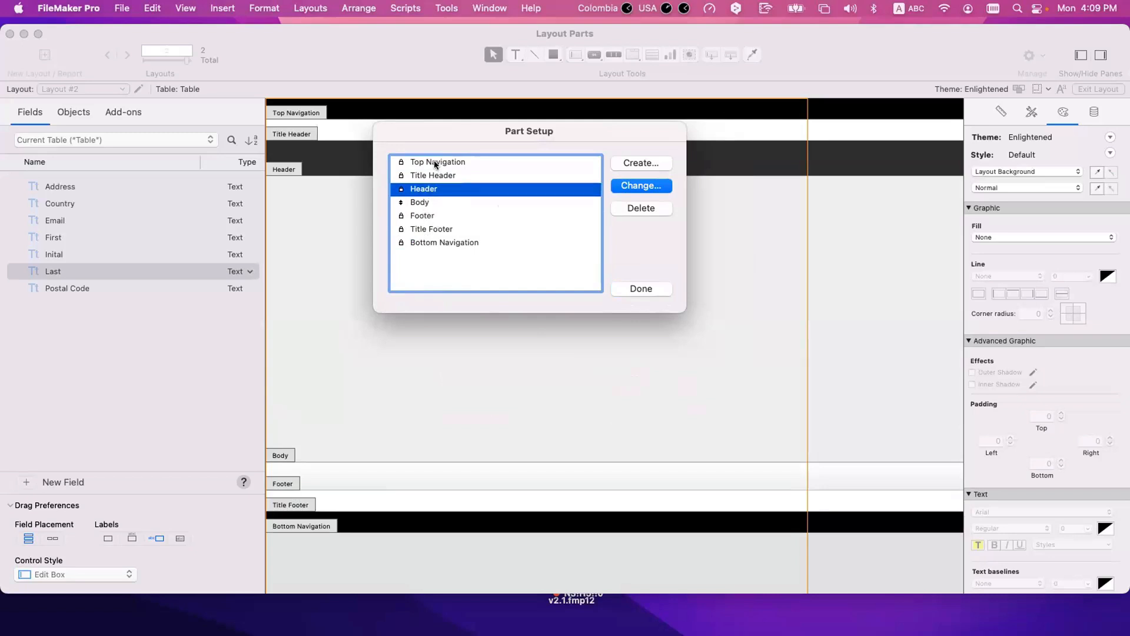
left_click(433, 162)
left_click(451, 174)
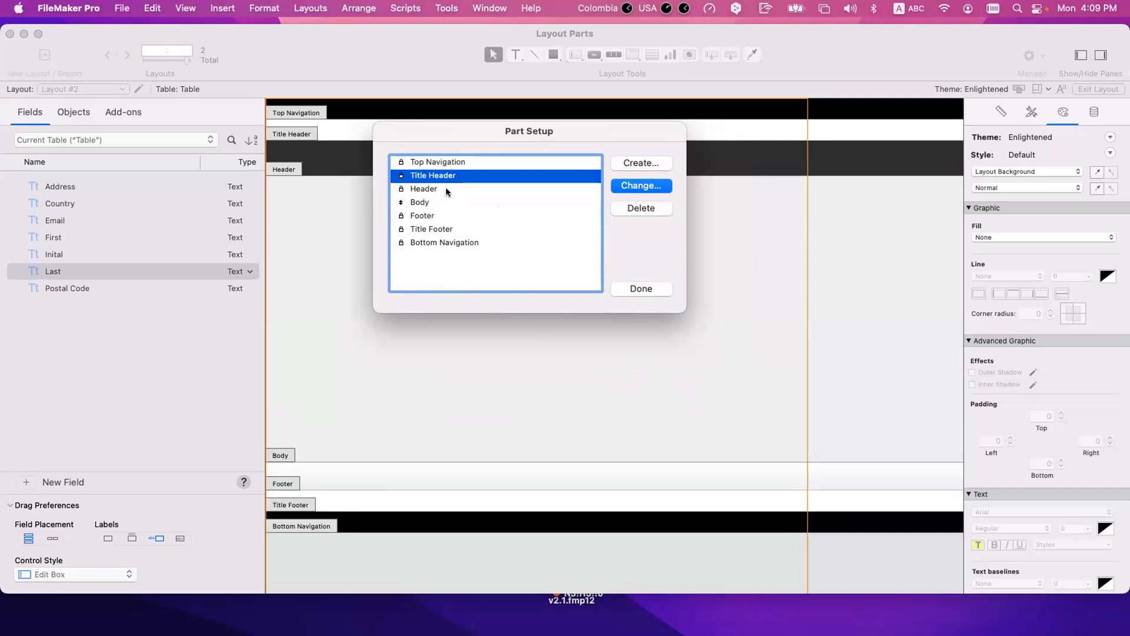
left_click(446, 189)
left_click(455, 241)
left_click(445, 228)
left_click(435, 215)
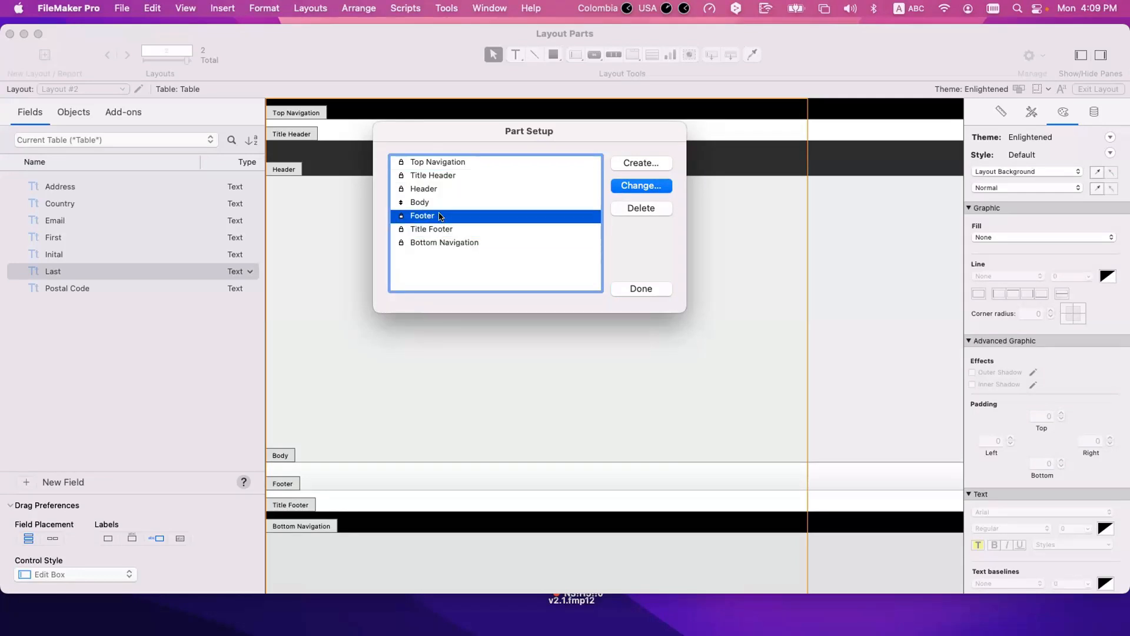
Step: Create a Leading Grand Summary part between the Header and the Body
left_click(640, 163)
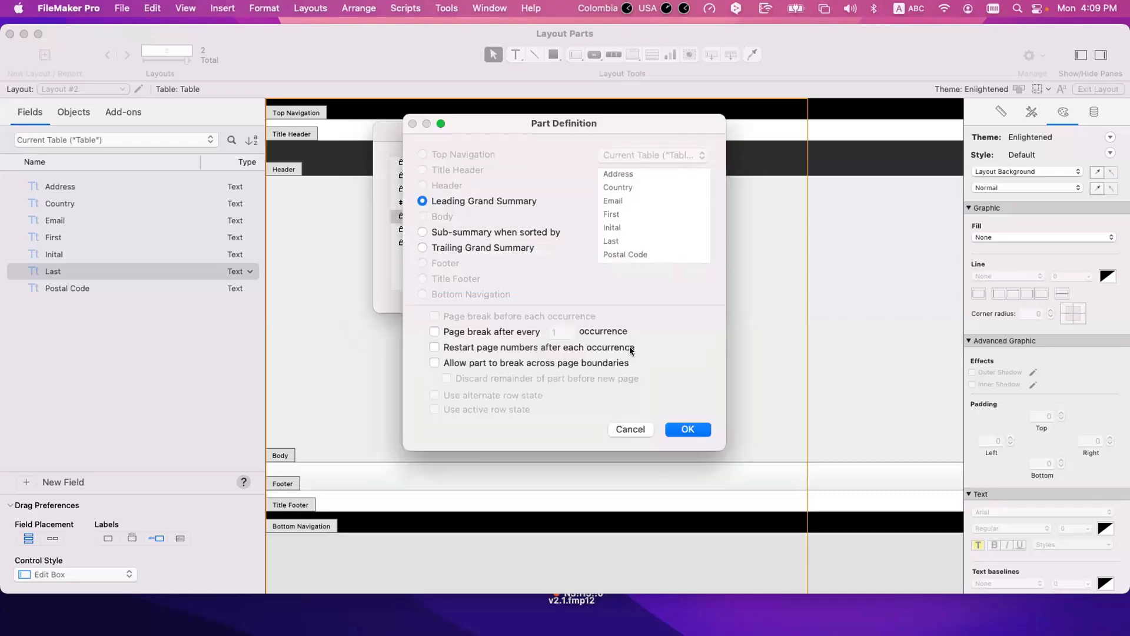
left_click(695, 428)
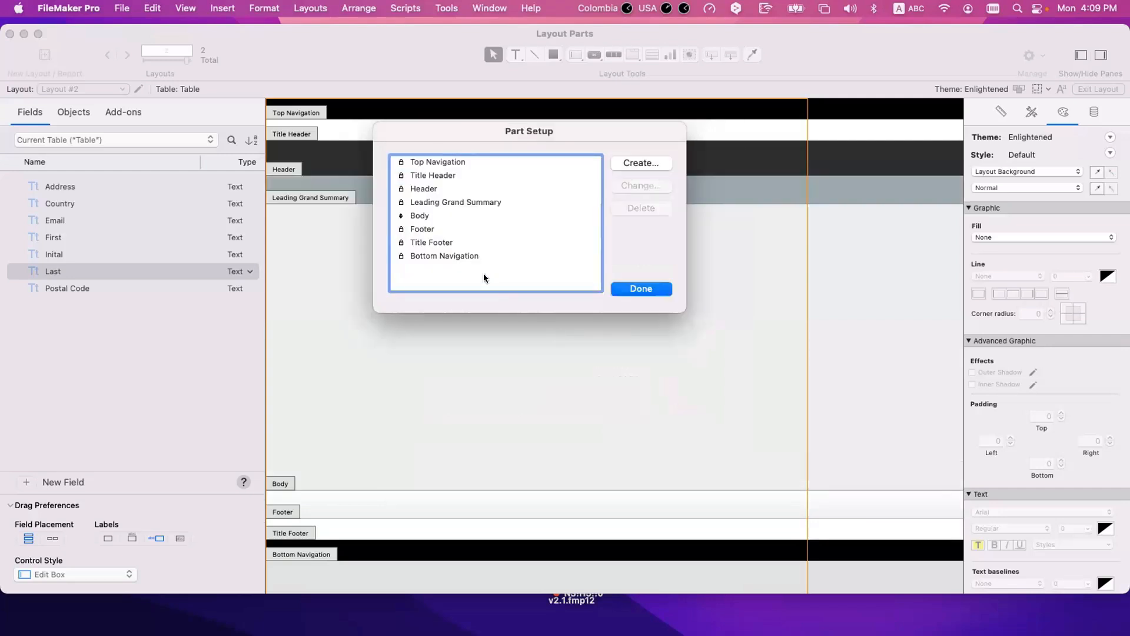
left_click(453, 200)
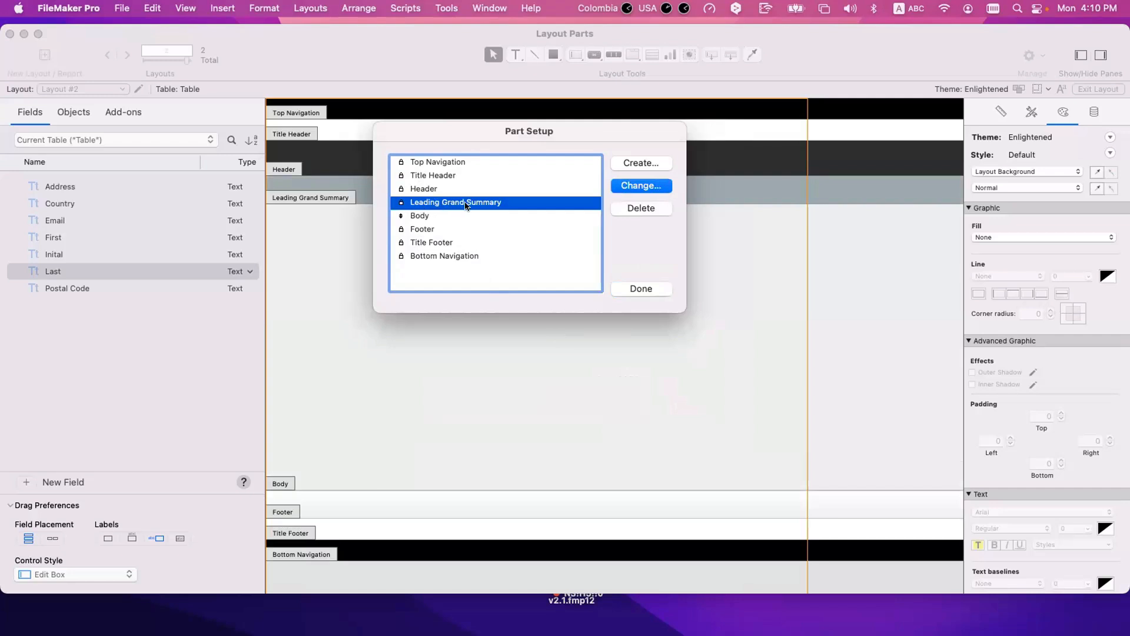
Step: Examine the order of the parts from Top Navigation down to the Leading Grand Summary
left_click(433, 188)
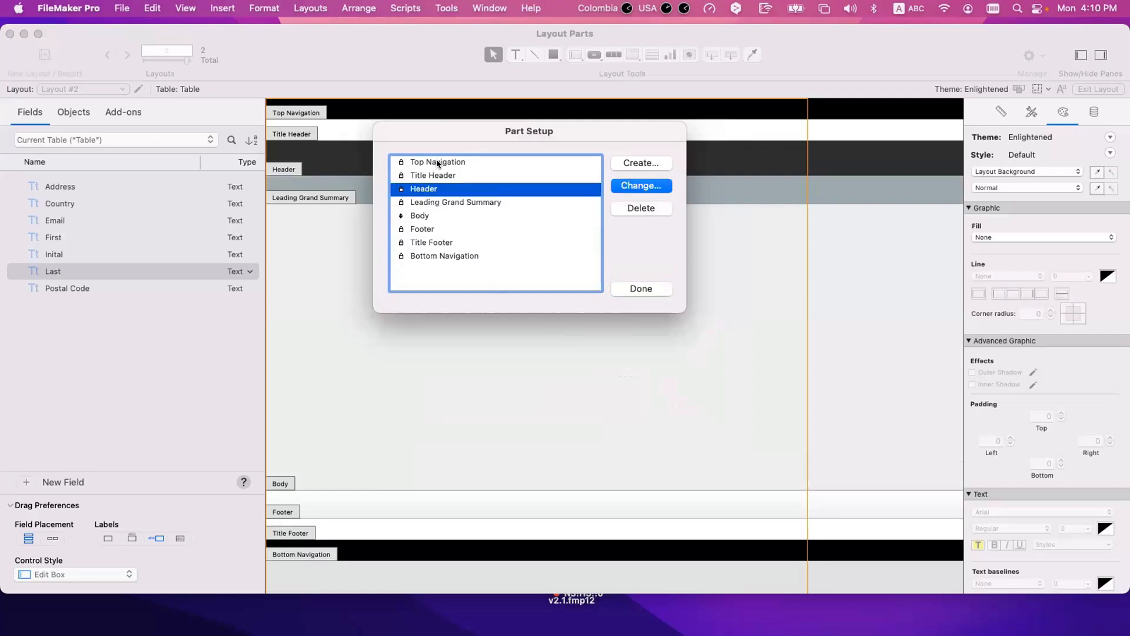
left_click(435, 160)
left_click(437, 188)
left_click(453, 203)
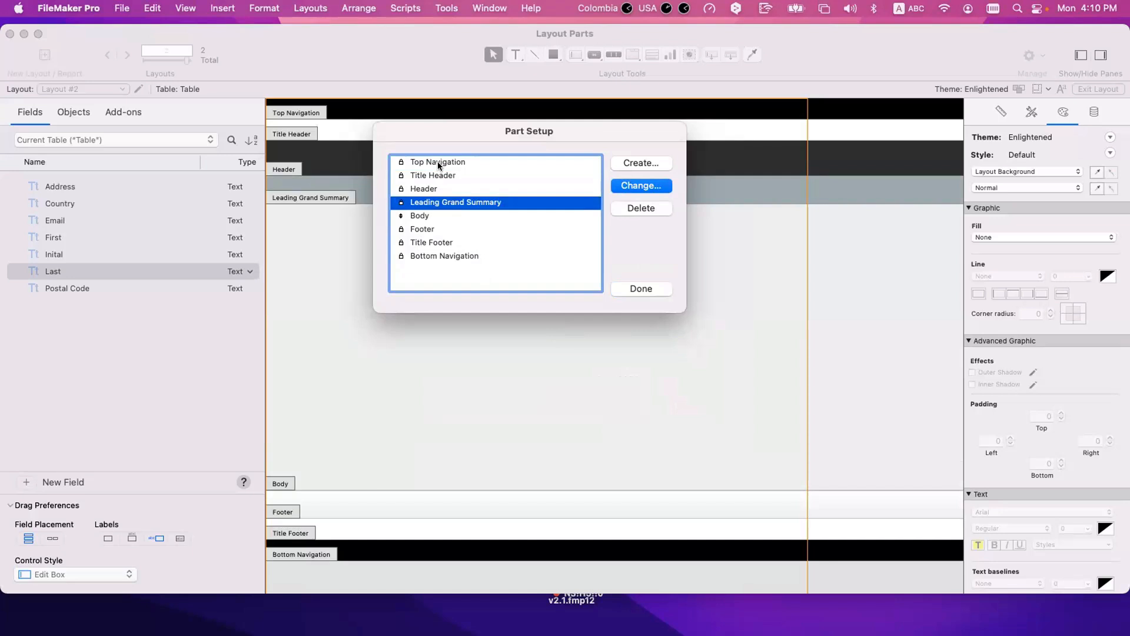
left_click(436, 162)
left_click(436, 175)
left_click(437, 187)
left_click(442, 202)
Step: Create a Trailing Grand Summary part between the Body and the Footer
left_click(639, 163)
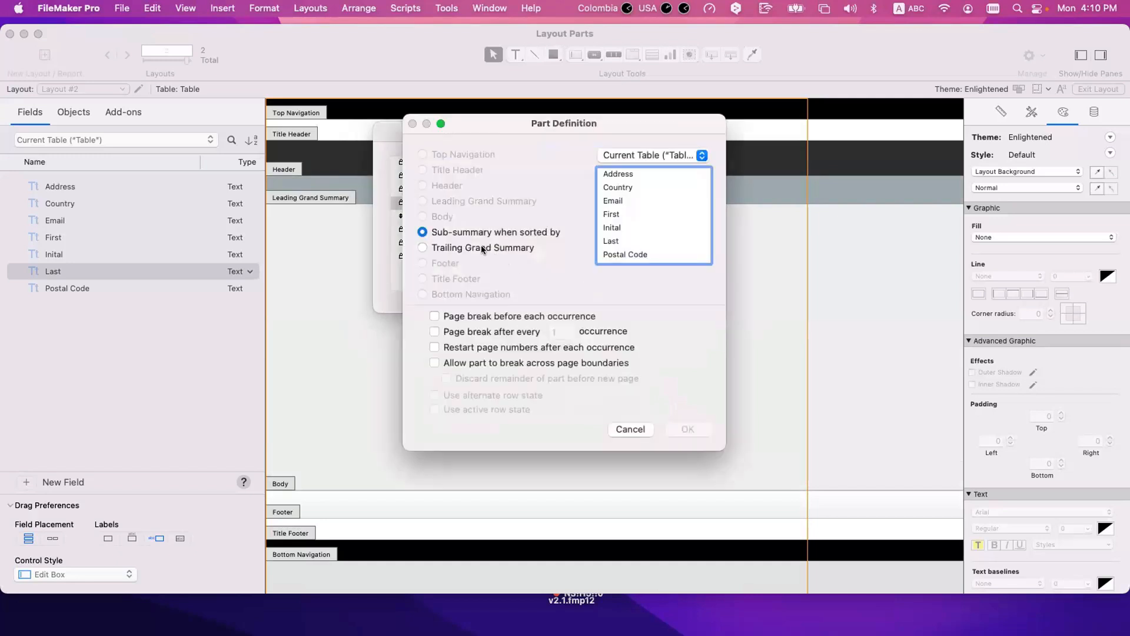
left_click(432, 248)
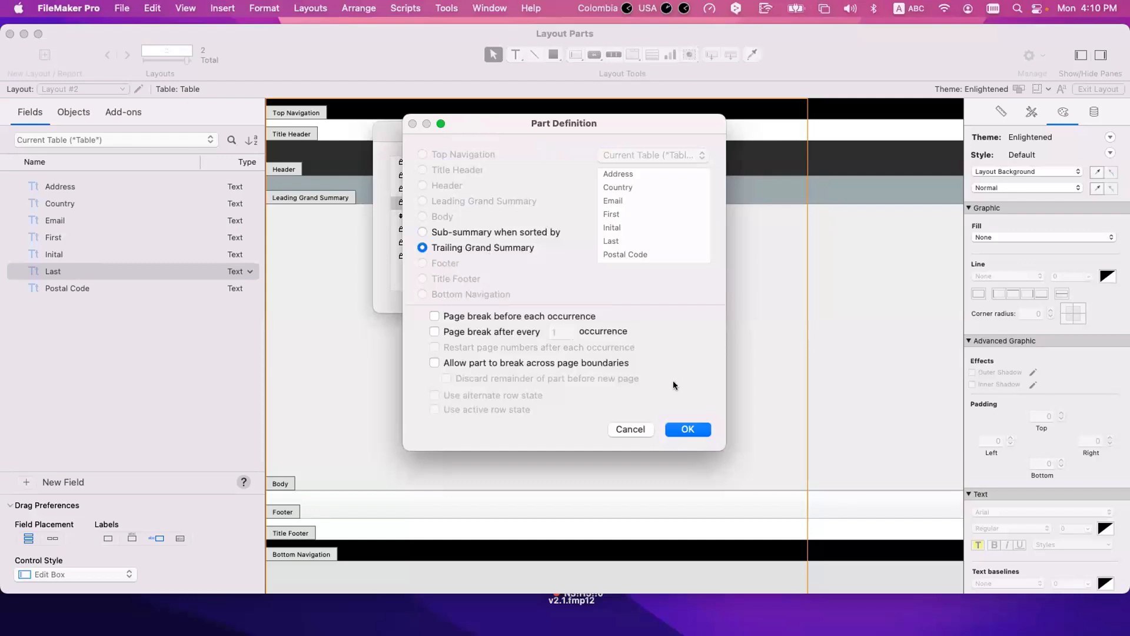
left_click(684, 429)
left_click(437, 228)
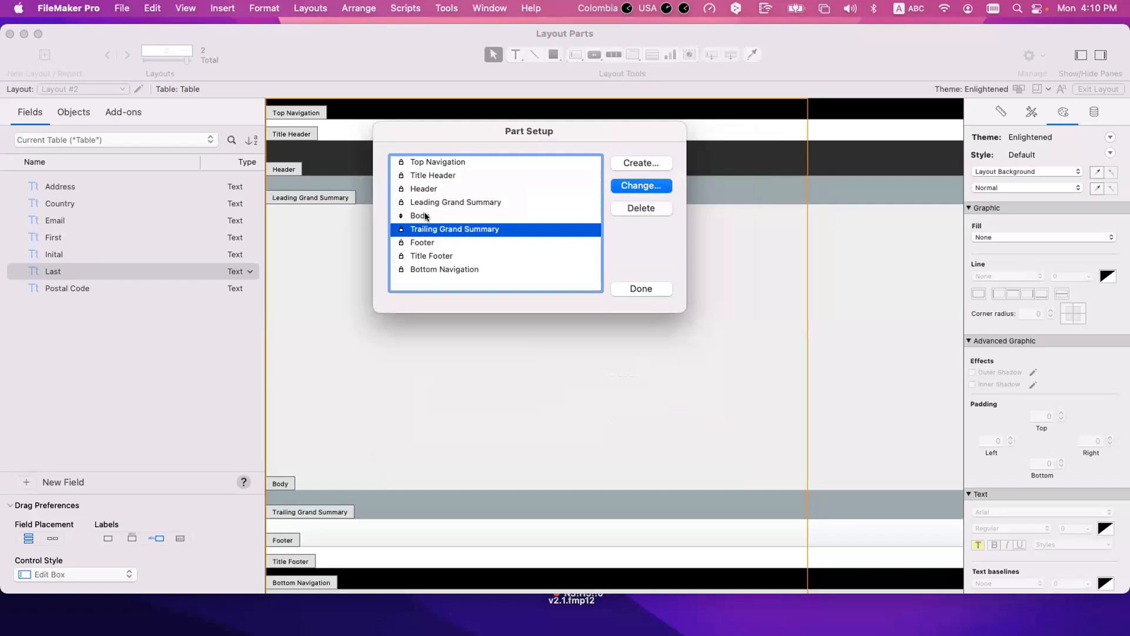
Step: Delete the Body part from the layout's part list
left_click(425, 217)
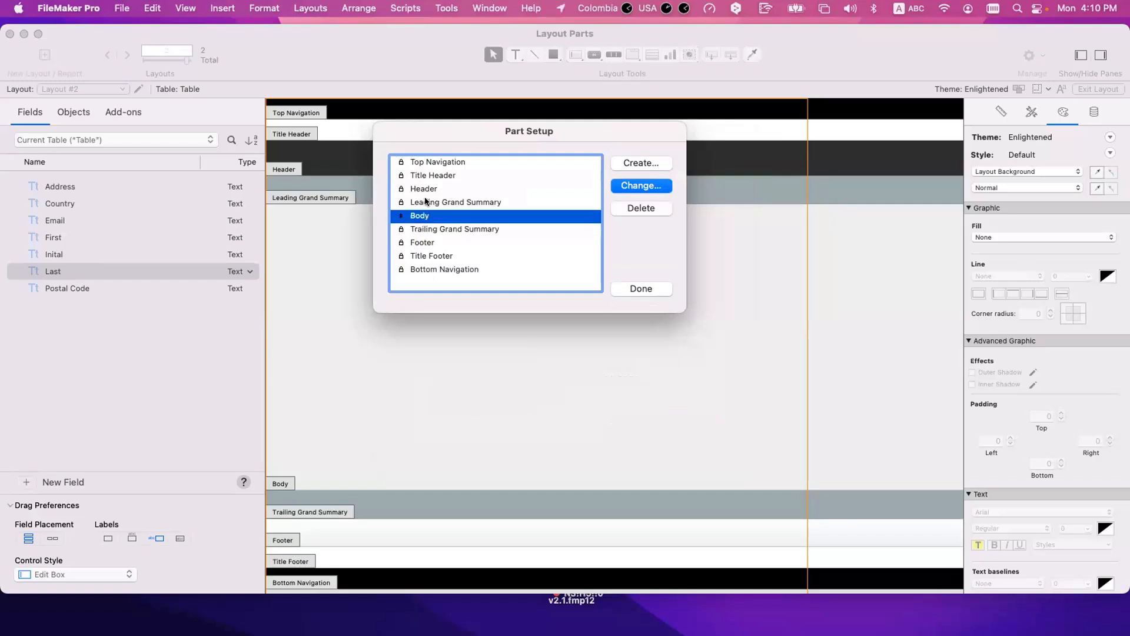
left_click(425, 203)
left_click_drag(425, 191, 427, 166)
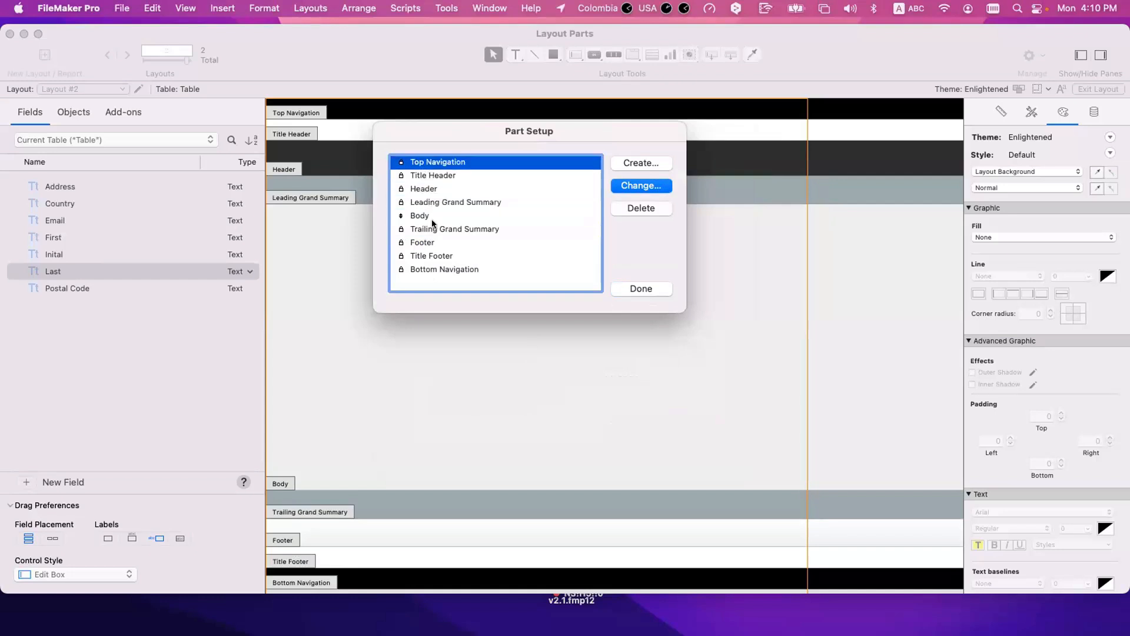
mouse_move(433, 227)
left_mouse_down()
mouse_move(435, 260)
mouse_move(419, 203)
mouse_move(422, 221)
left_mouse_up()
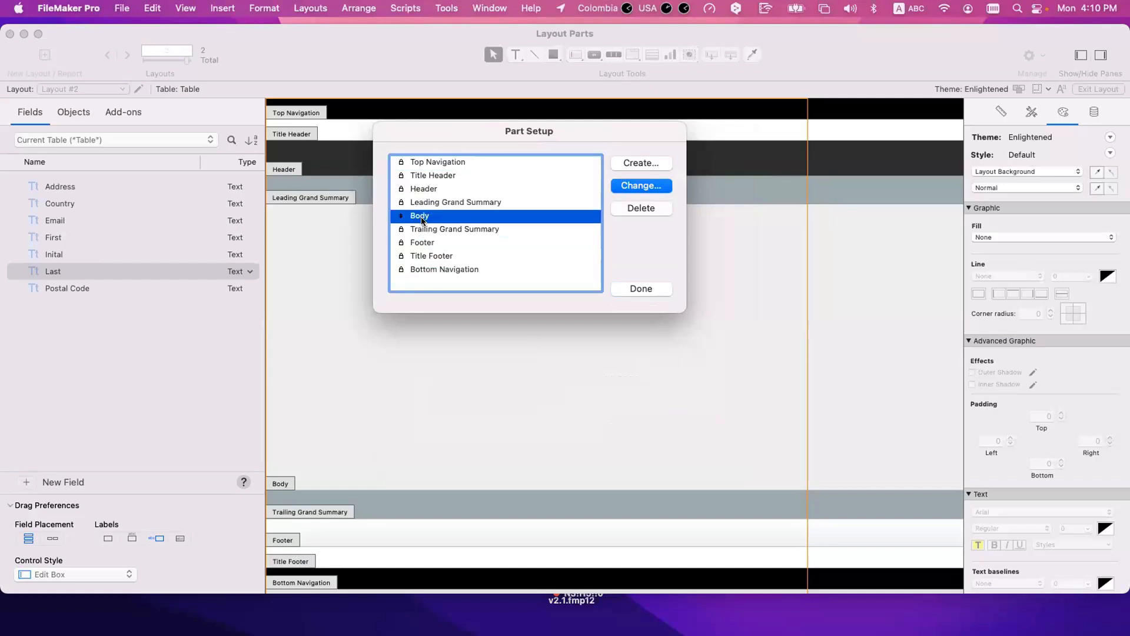
left_click(643, 207)
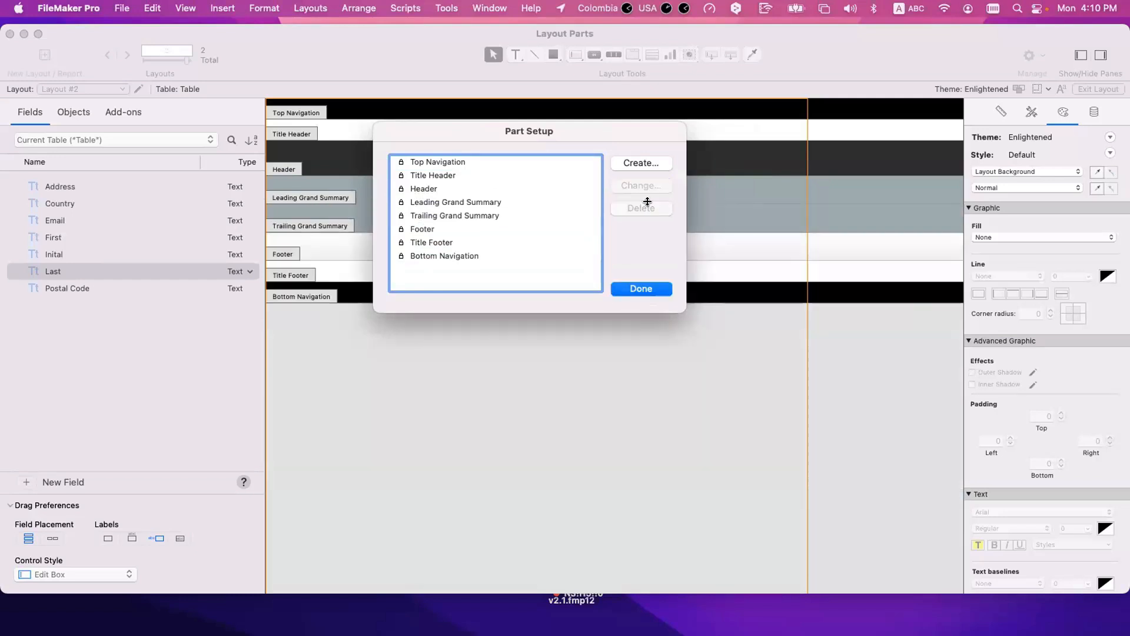
Step: Examine each remaining part in the layout's part list, from Top Navigation to Bottom Navigation
left_click(448, 163)
left_click(445, 175)
left_click(443, 187)
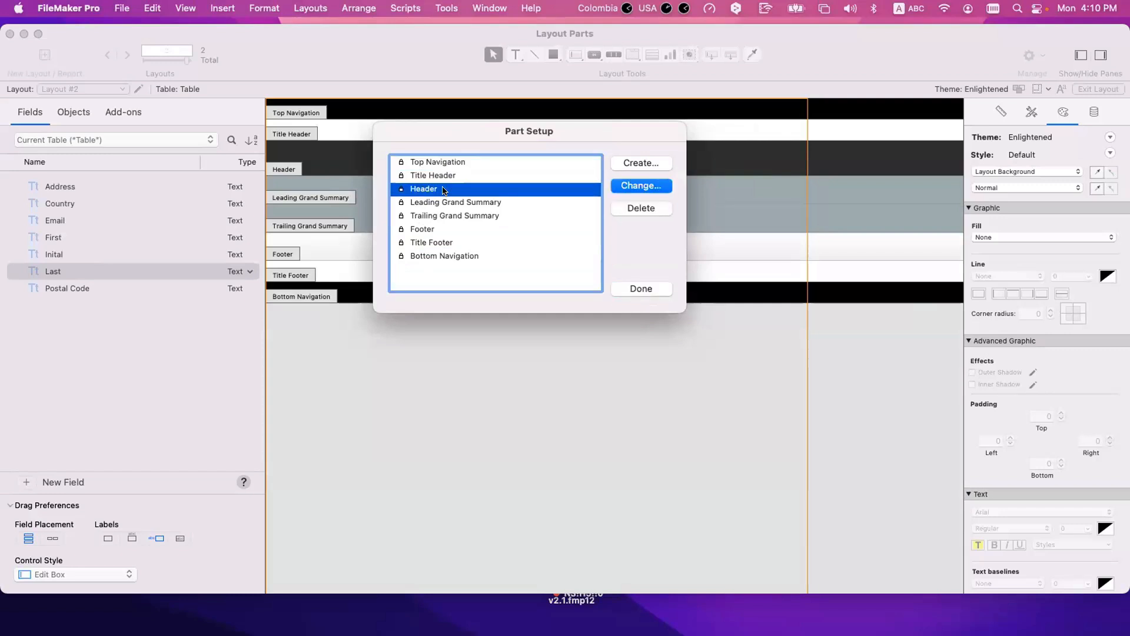
left_click(446, 203)
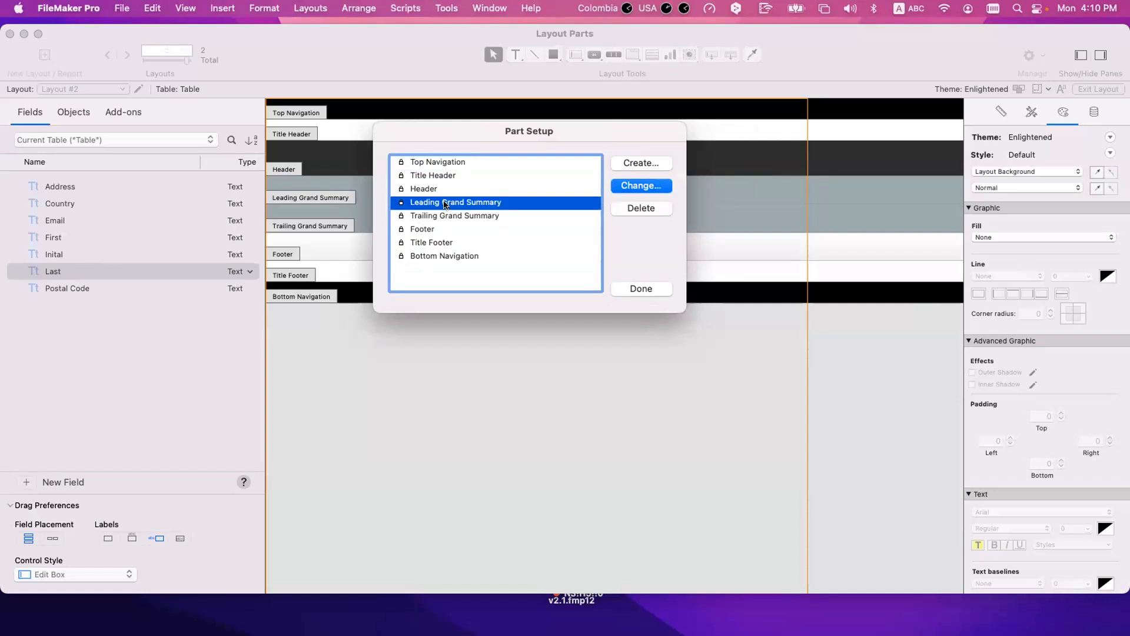
left_click(443, 216)
left_click(440, 229)
left_click(440, 242)
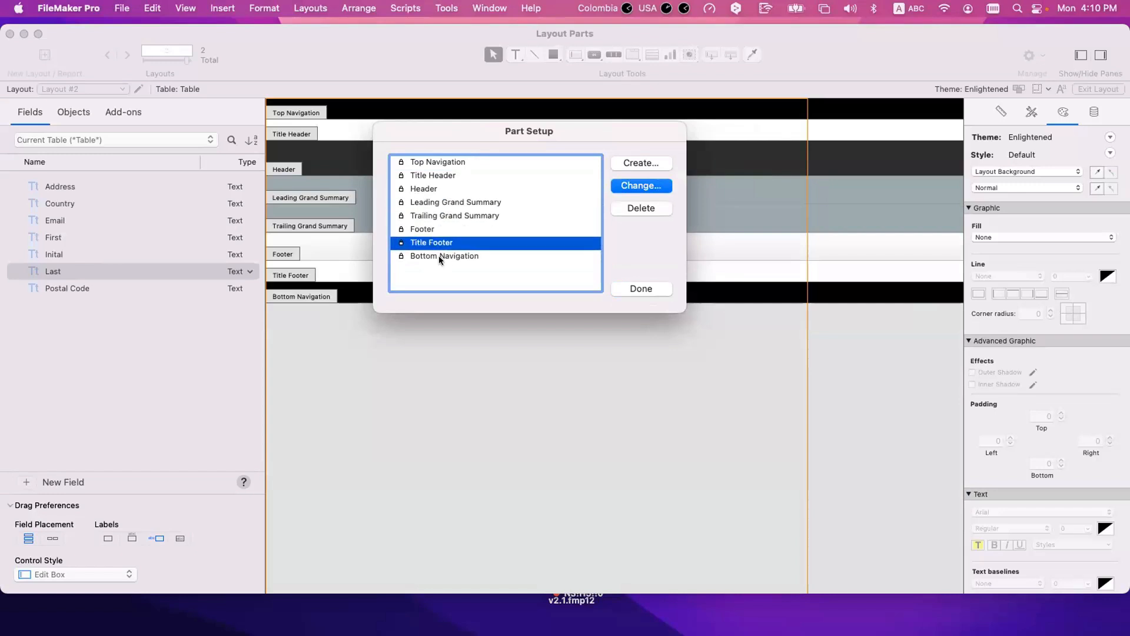
left_click(439, 255)
Step: Check which part types can still be created for the layout, without adding a part
left_click(448, 203)
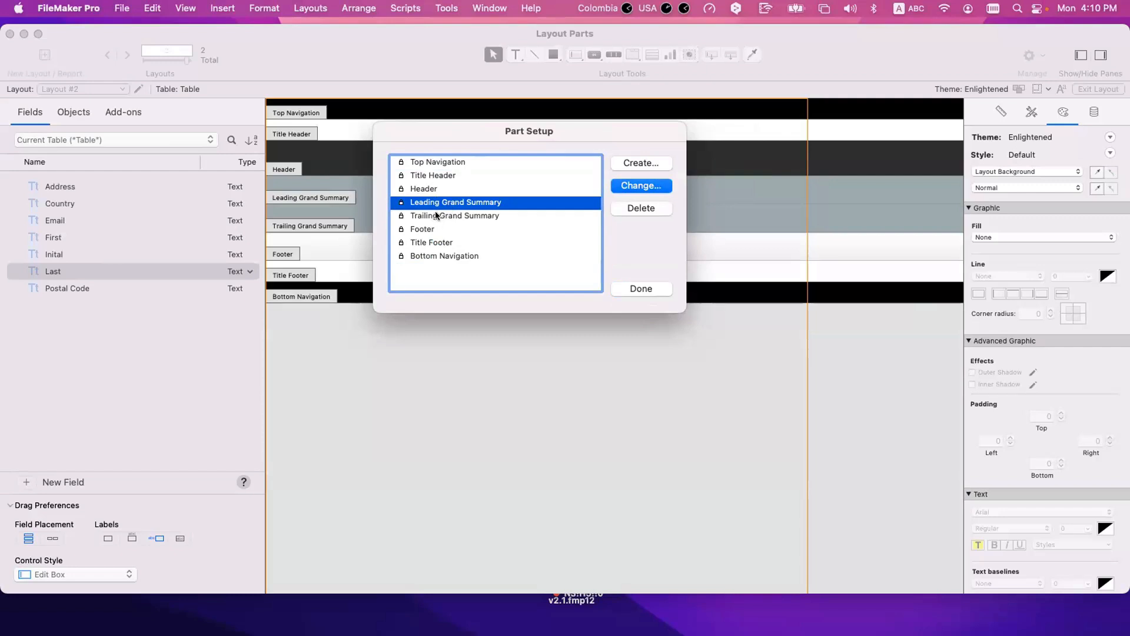
left_click(648, 163)
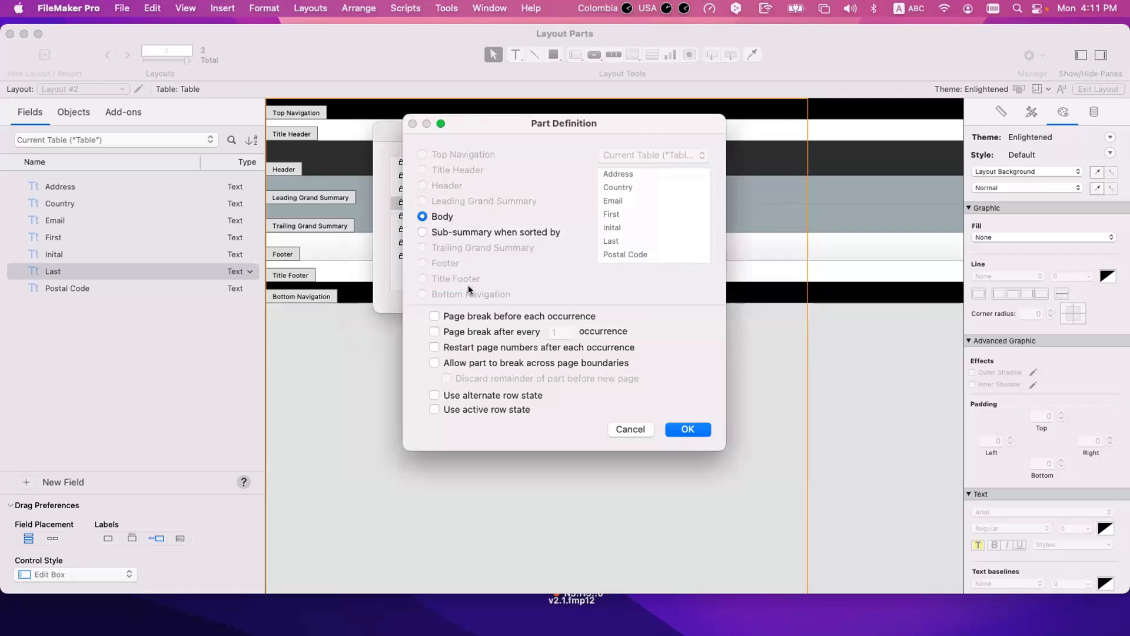
left_click_drag(500, 127, 642, 133)
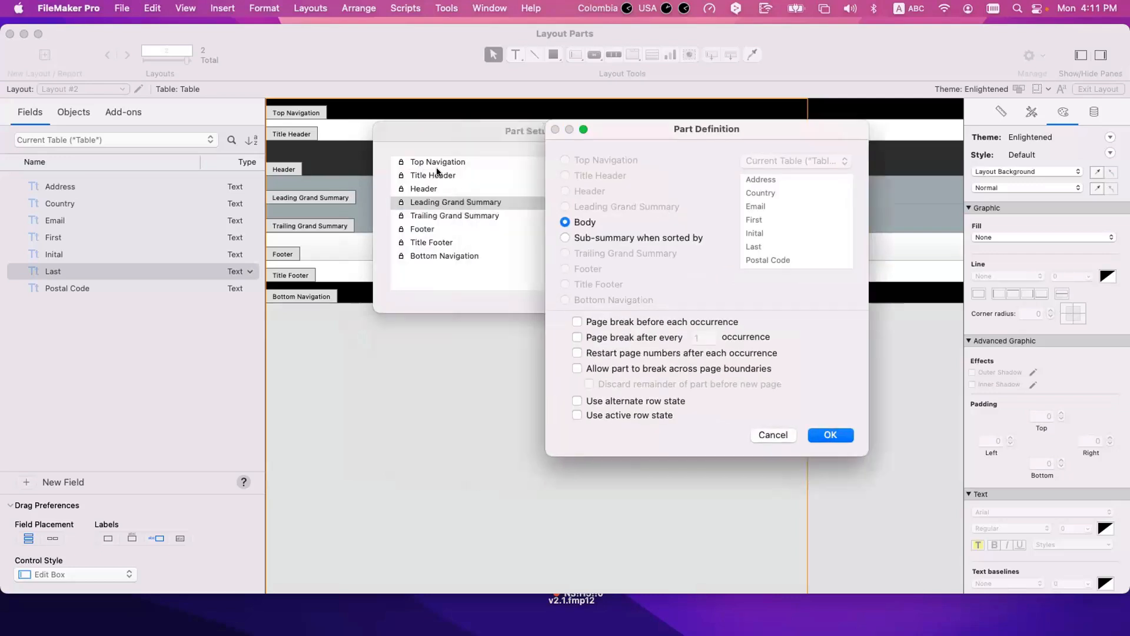
key("Escape")
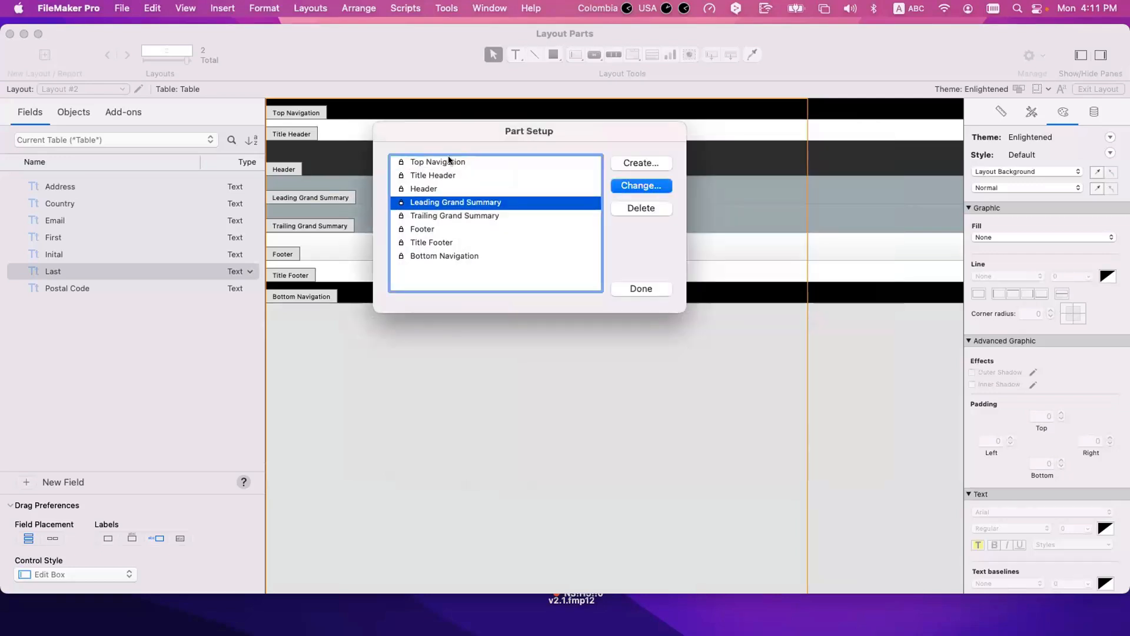
Step: Delete the Header part and recreate it between the Title Header and the Leading Grand Summary
left_click(436, 163)
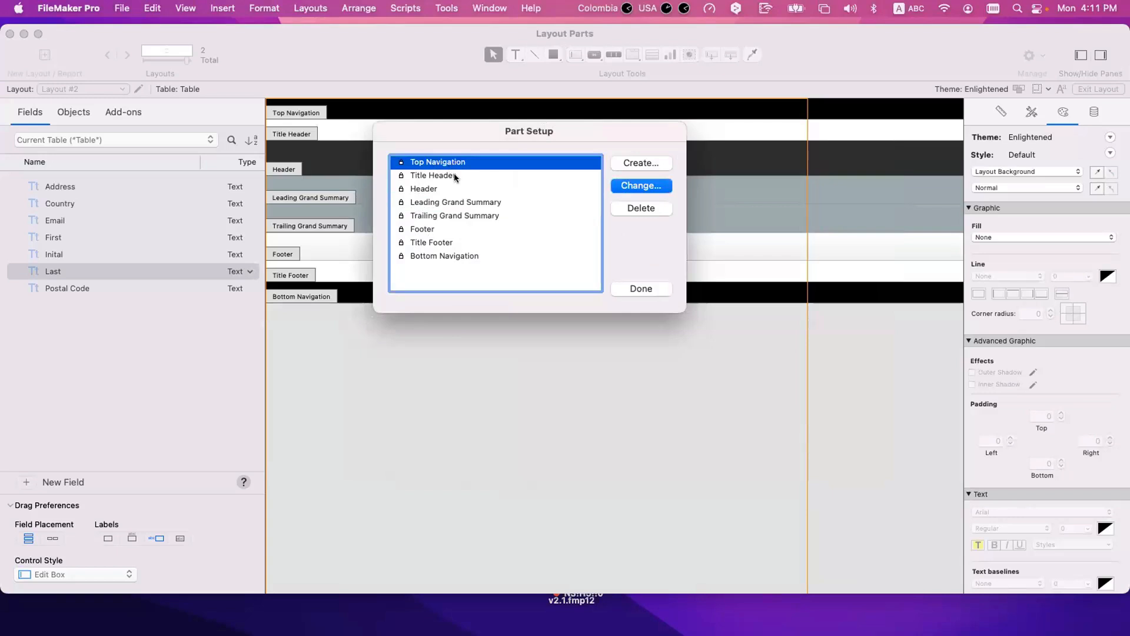
left_click(454, 174)
left_click(450, 190)
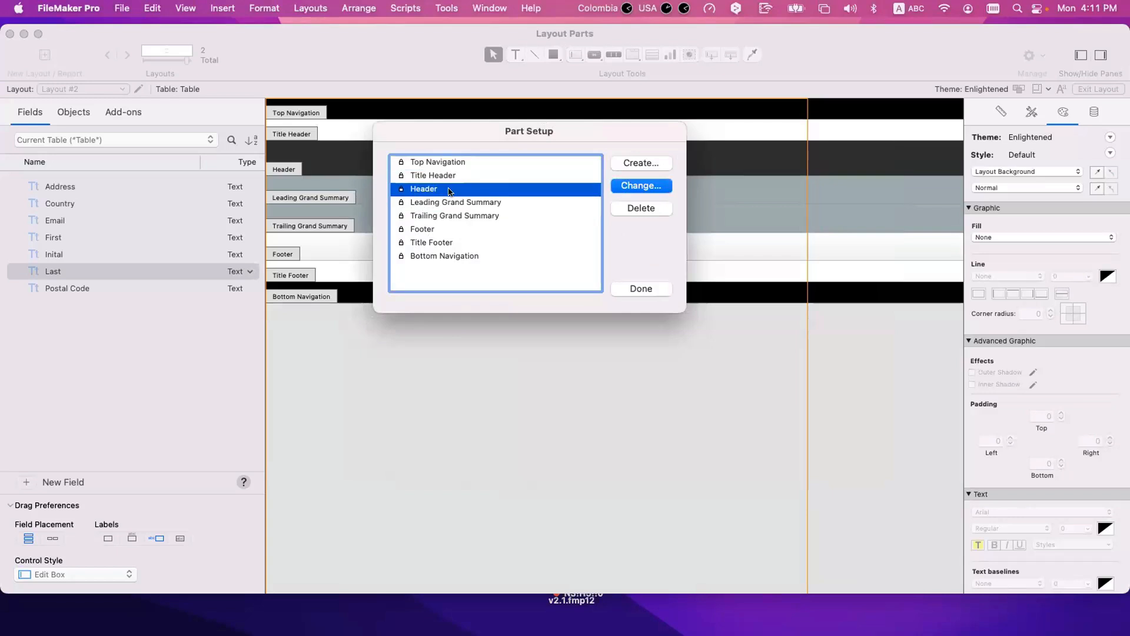
left_click(651, 210)
left_click(457, 176)
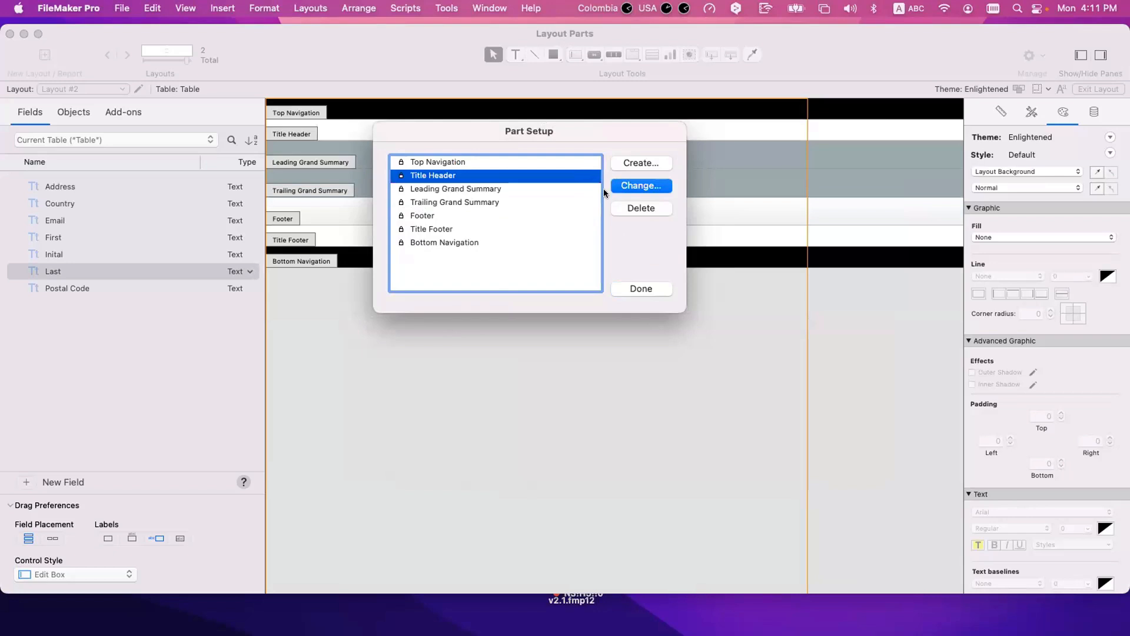
left_click(627, 164)
left_click(829, 435)
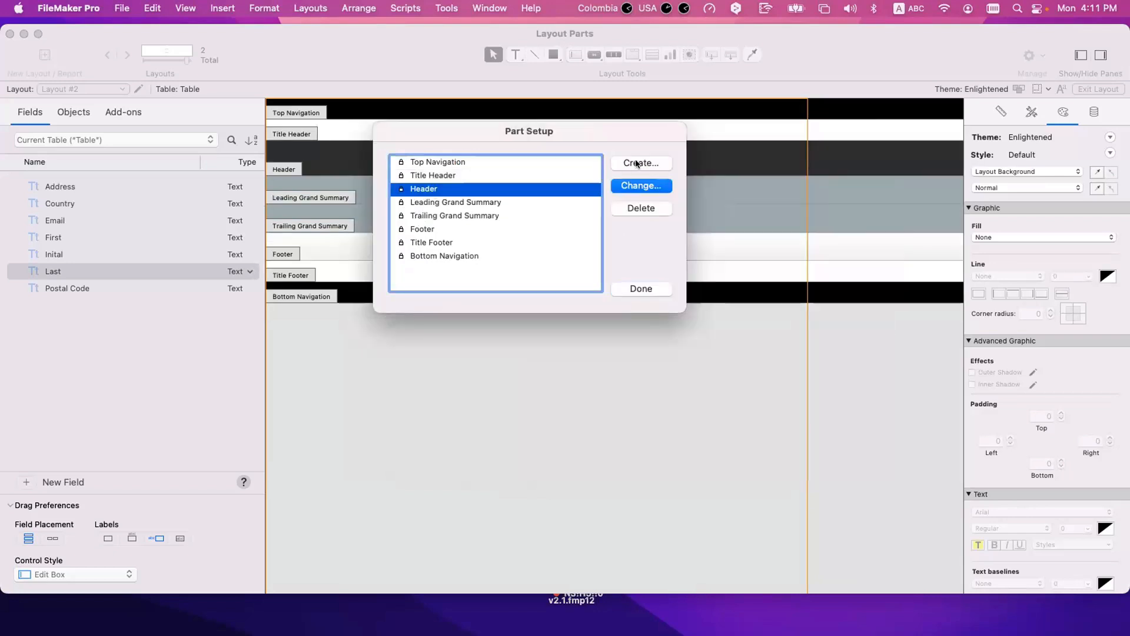
Step: Review the part types available for creation against the existing part list, without adding a part
left_click(637, 163)
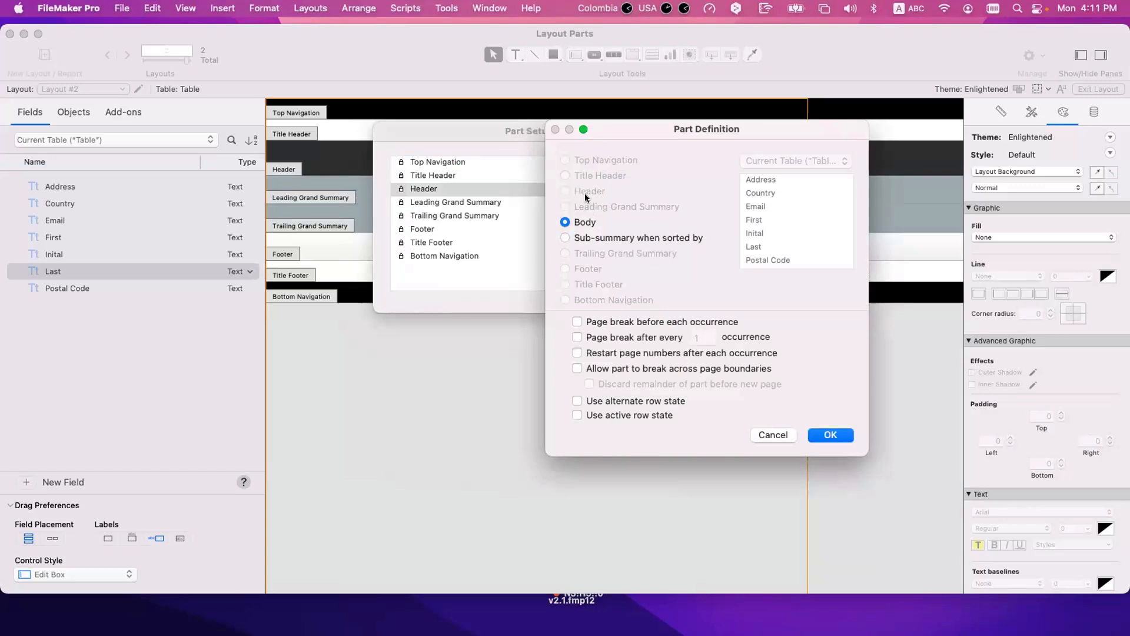
key("Escape")
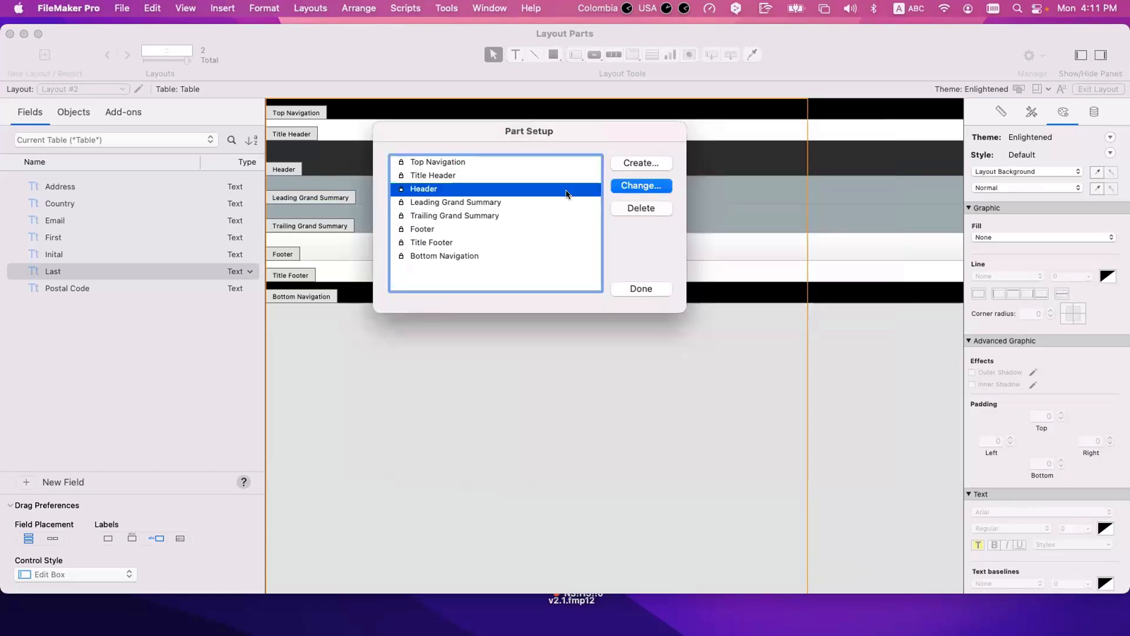
left_click(436, 201)
left_click(447, 256)
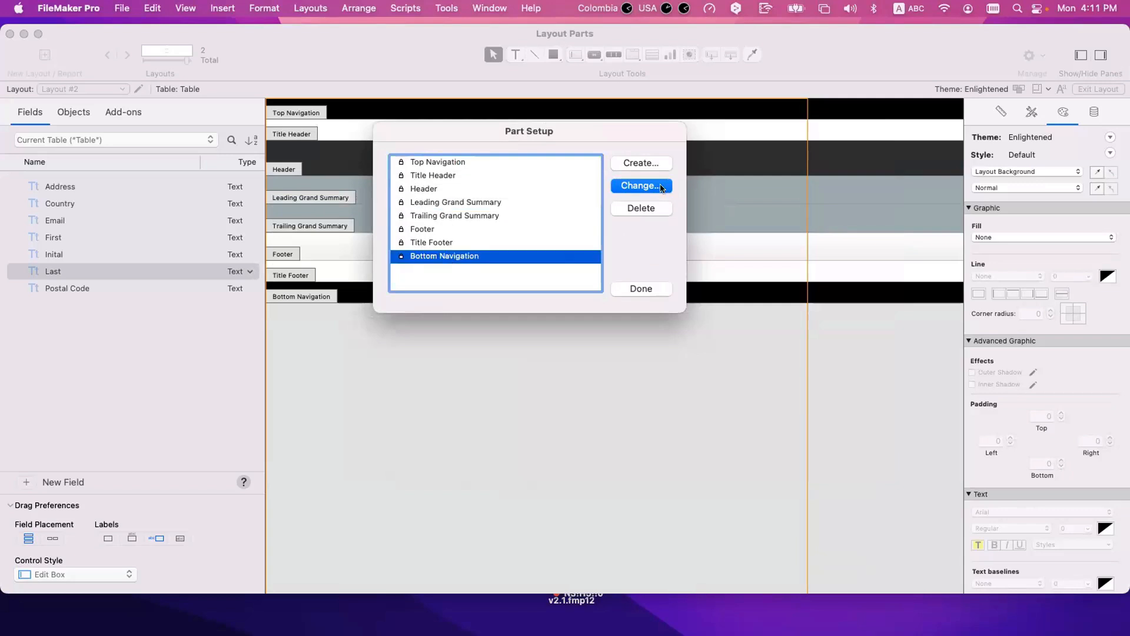
Step: Create a Body part between the Leading Grand Summary and the Trailing Grand Summary
left_click(655, 163)
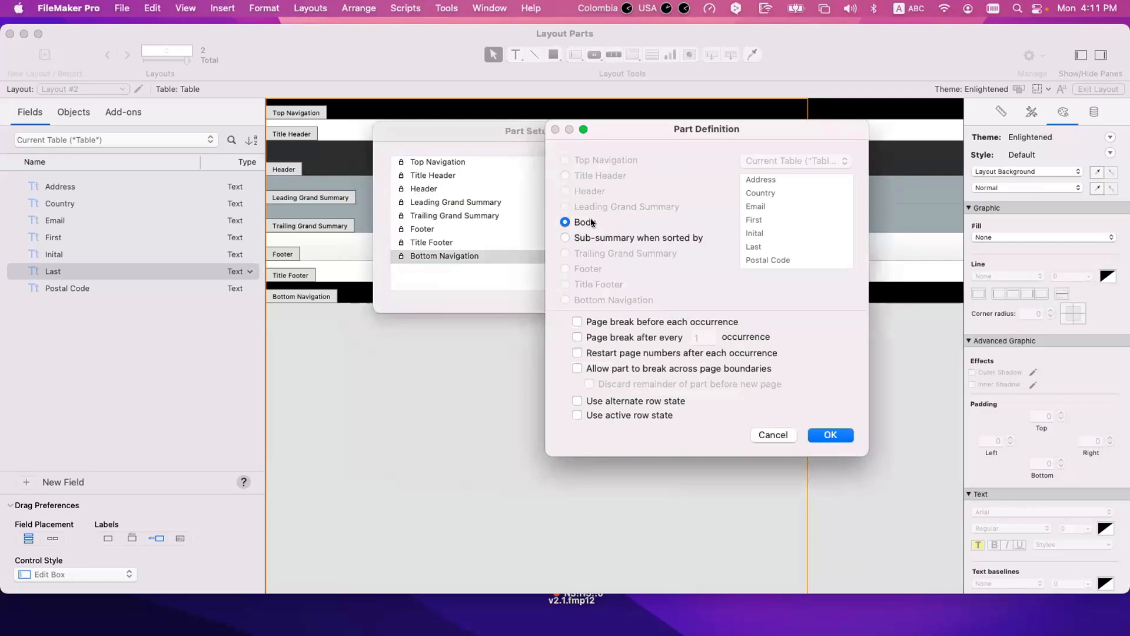
left_click(818, 435)
left_click(432, 214)
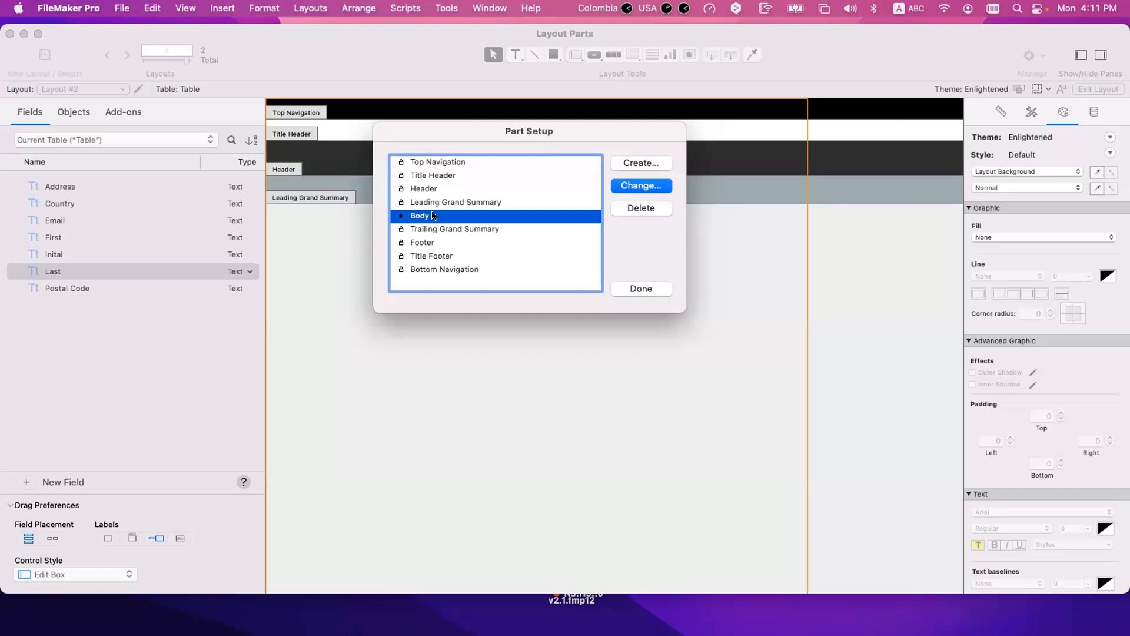
Step: Examine the Body's reorder handle and the locked parts above and below it in the part list
mouse_move(401, 216)
left_mouse_down()
mouse_move(402, 170)
mouse_move(411, 280)
mouse_move(417, 212)
left_mouse_up()
key("Down")
key("Down")
key("Down")
key("Down")
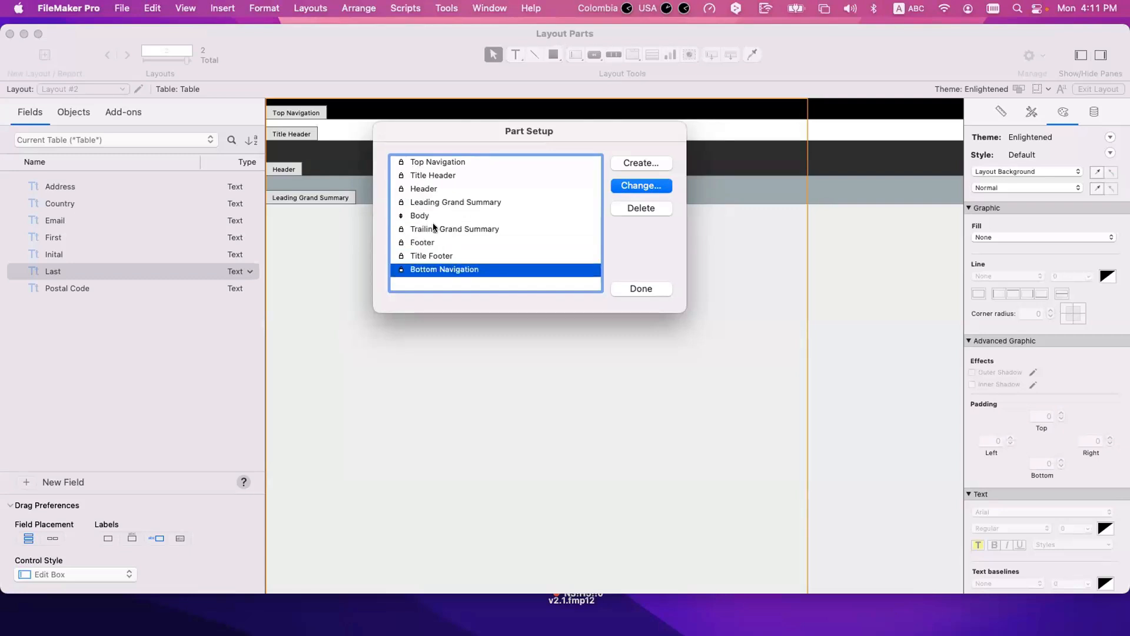
left_click(432, 202)
left_click(430, 188)
left_click(430, 175)
left_click(431, 161)
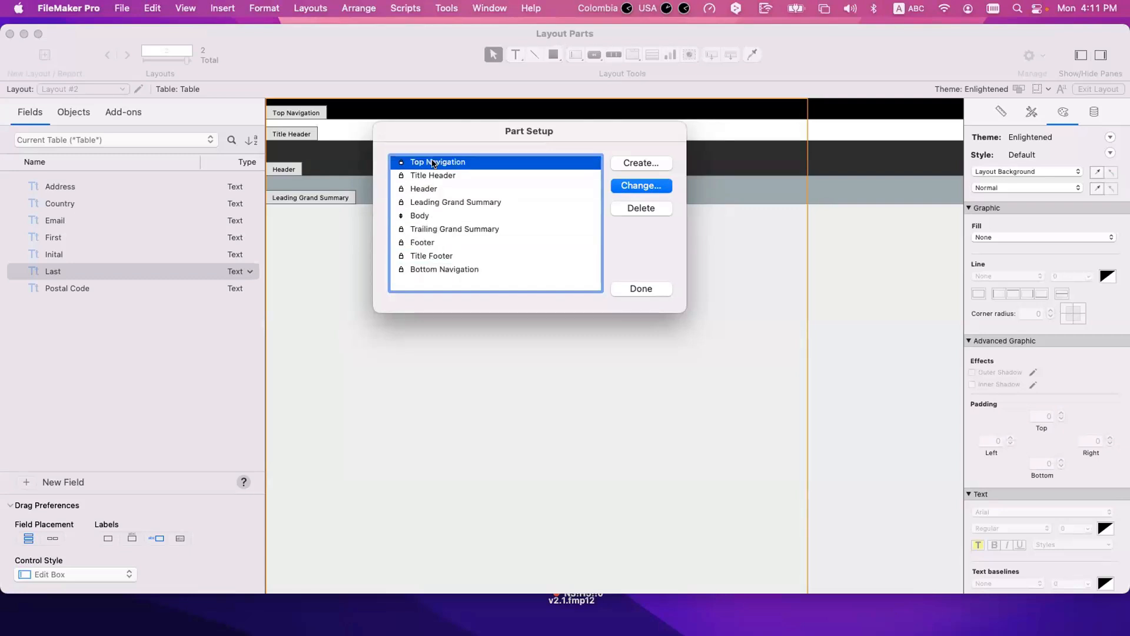
left_click_drag(401, 215, 424, 220)
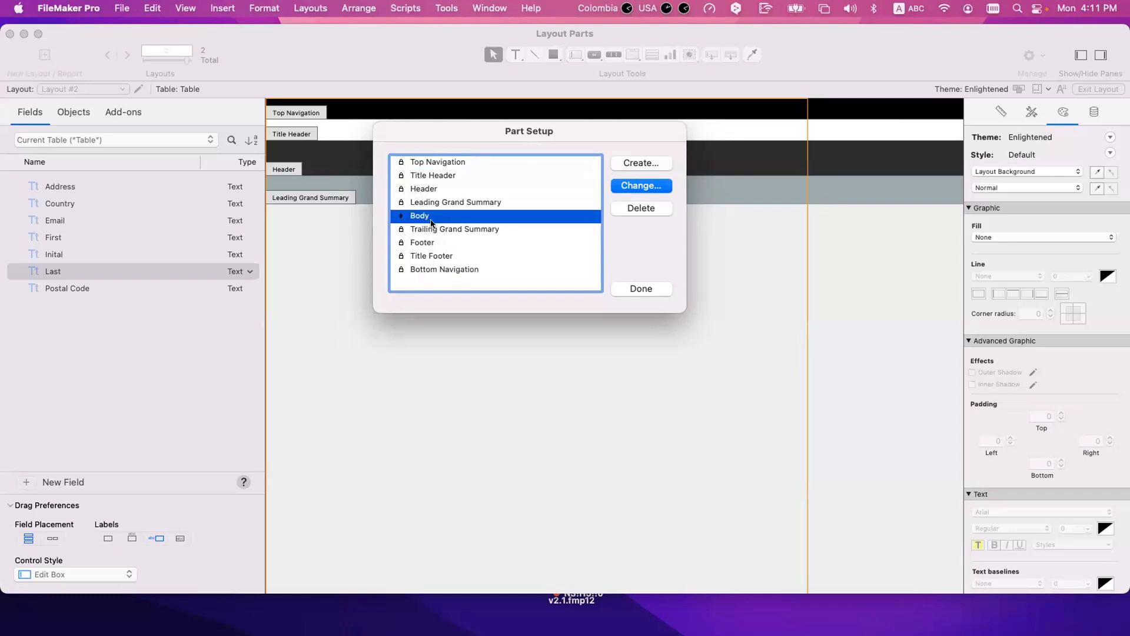
Step: Create a sub-summary part sorted by the Inital field and printed below the records it summarizes
left_click(641, 163)
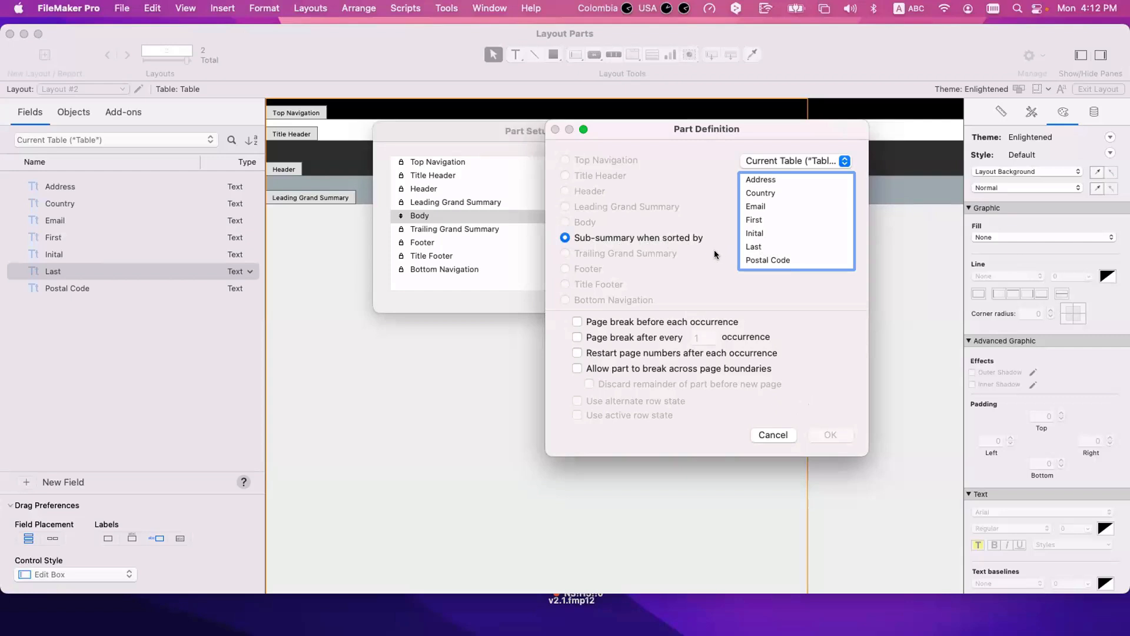
left_click(761, 231)
left_click(831, 434)
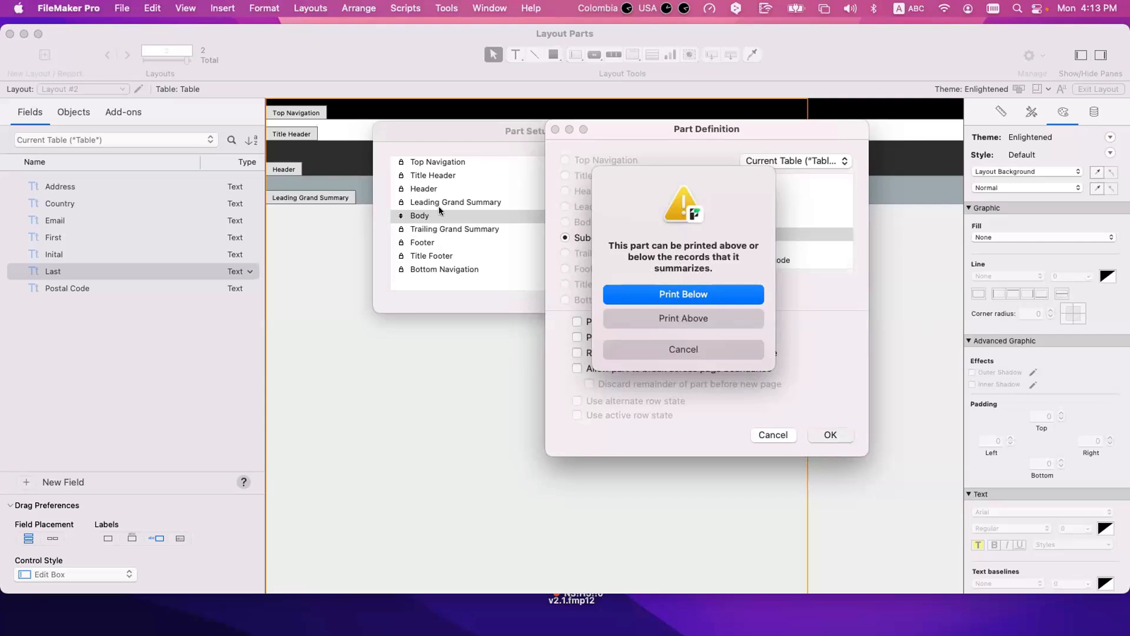
left_click(682, 295)
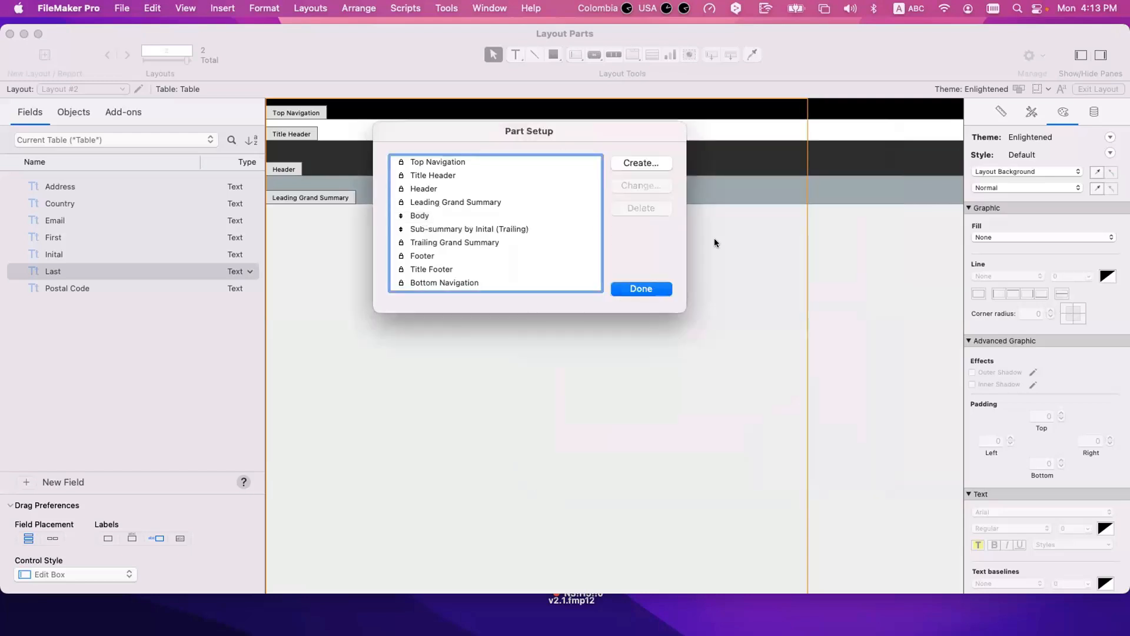
Step: Delete the trailing sub-summary by Inital from the part list
left_click(442, 229)
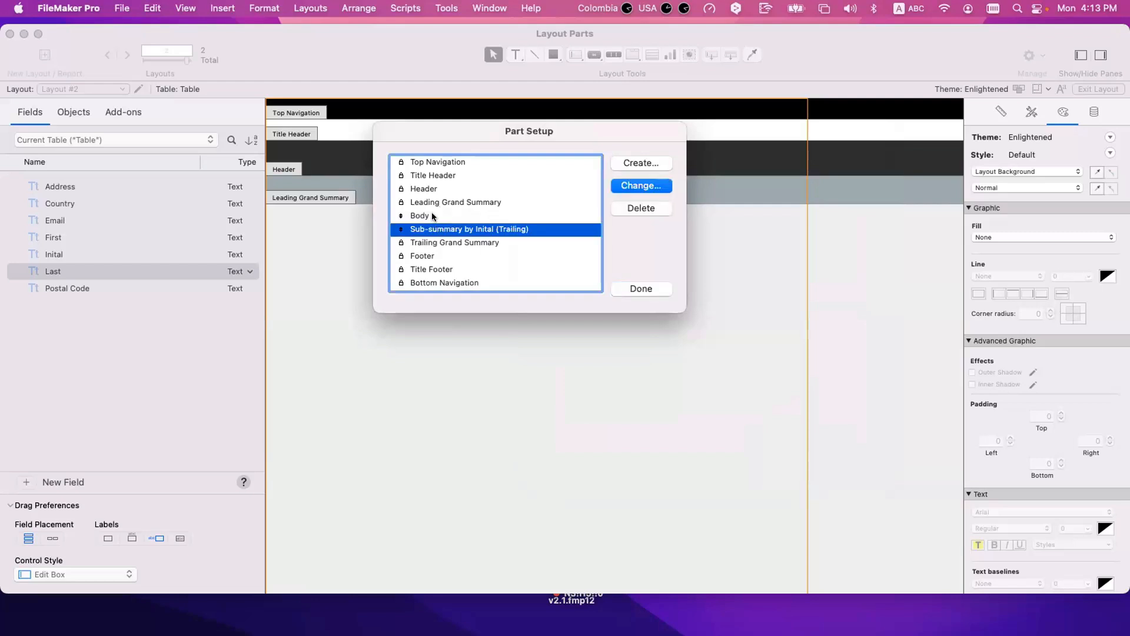
left_click(433, 216)
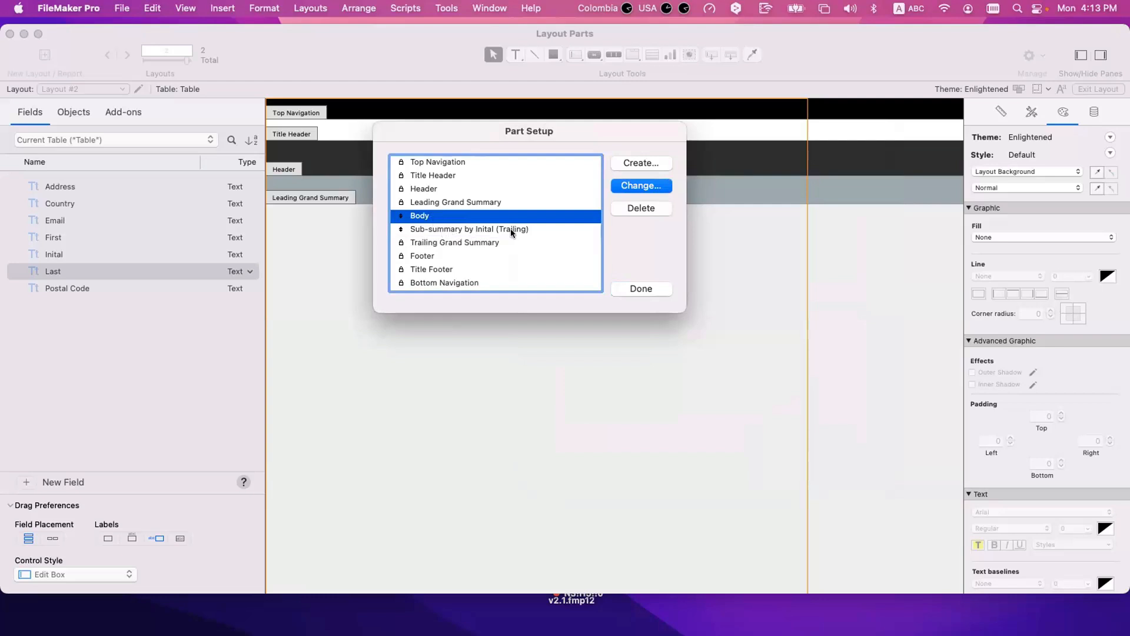
left_click(425, 226)
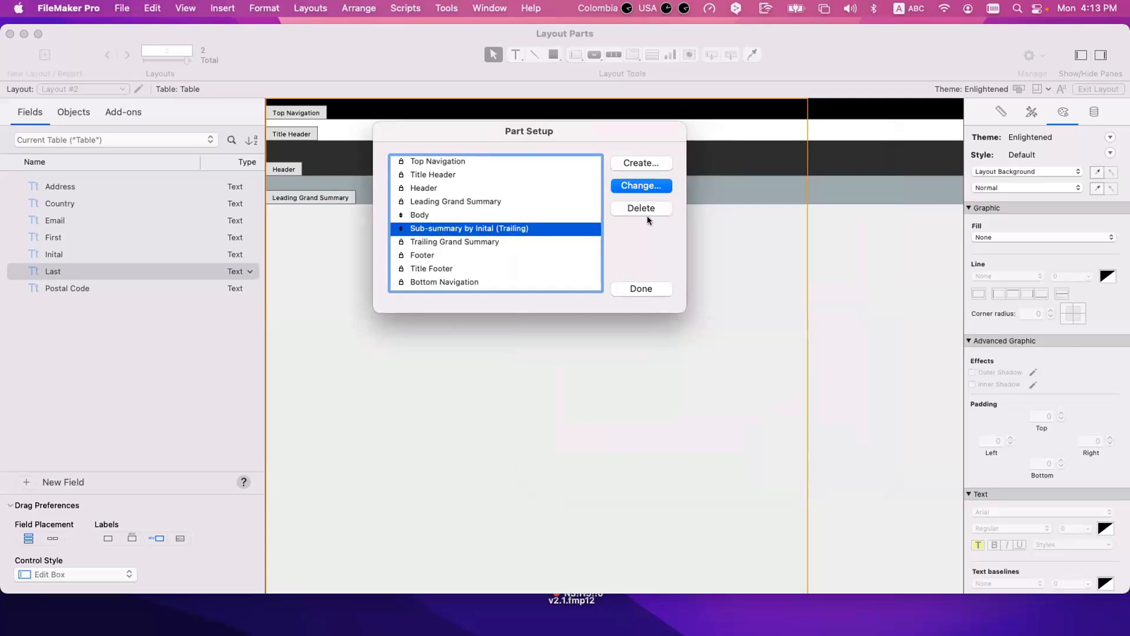
left_click(645, 207)
Step: Create a sub-summary part sorted by the Inital field and printed above the records it summarizes
left_click(623, 162)
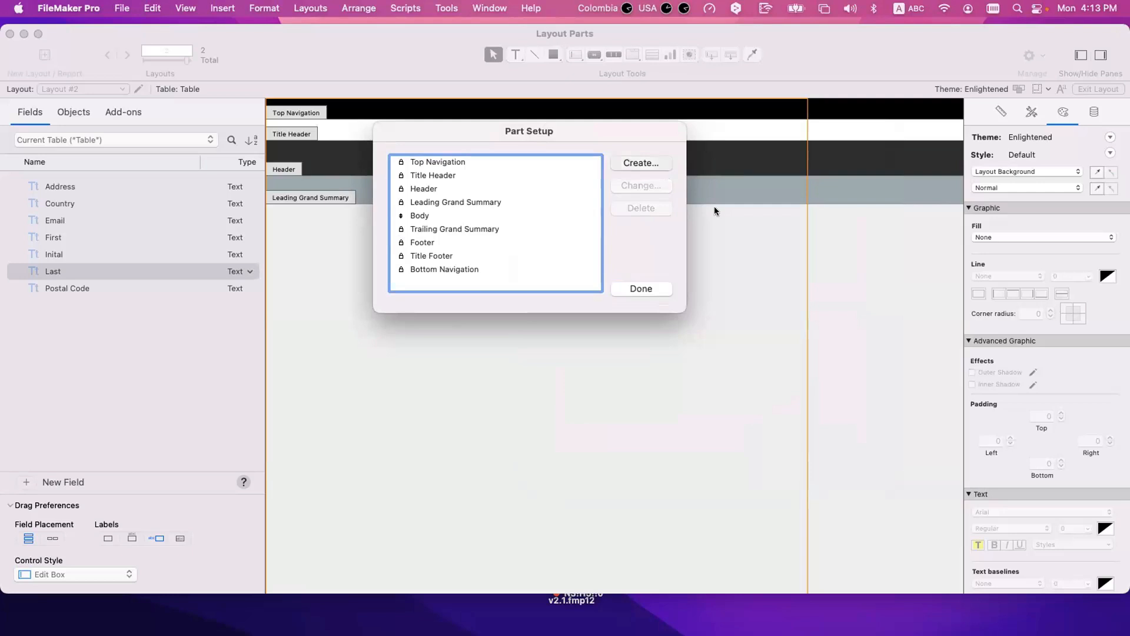
double_click(755, 233)
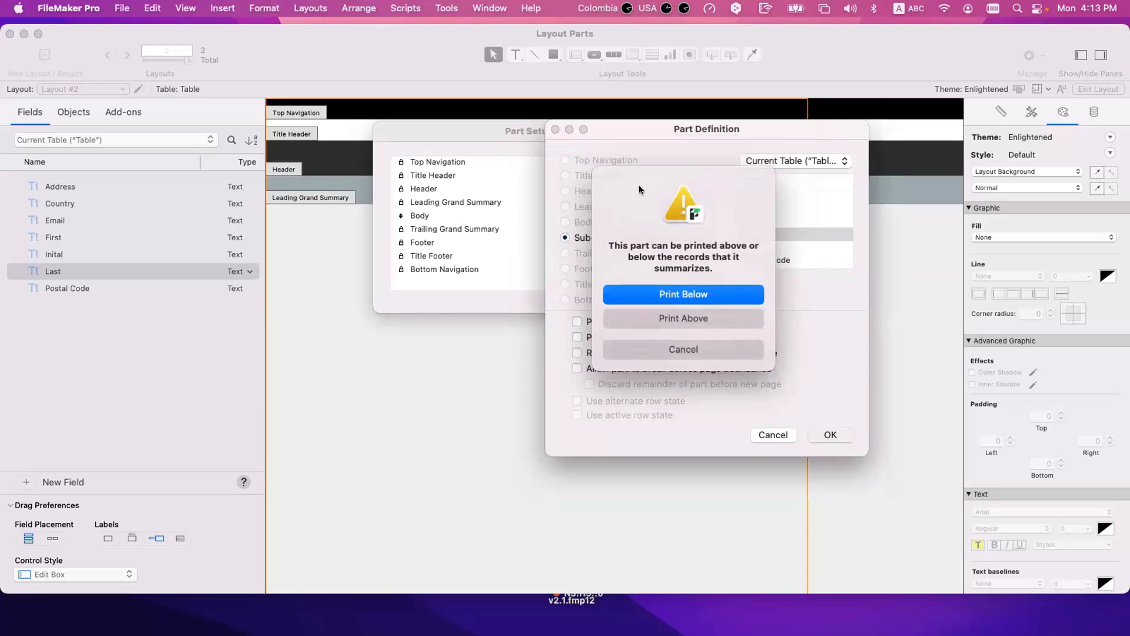
left_click(695, 316)
left_click(445, 216)
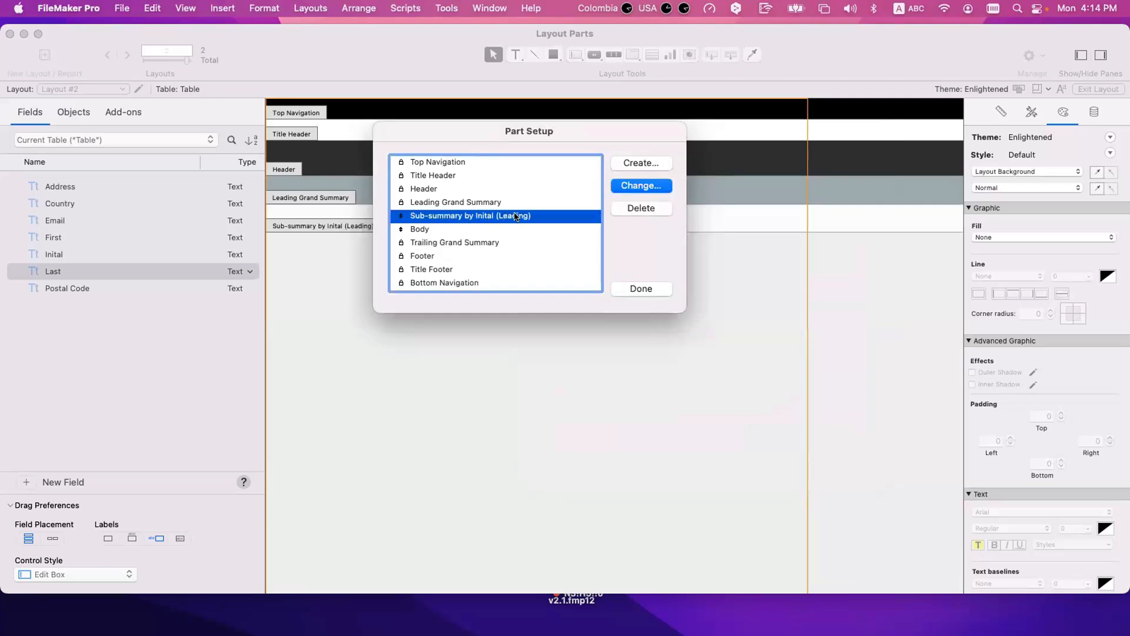
Step: Move the sub-summary by Inital below the Body and back above it in the part list
left_click(414, 227)
left_click(425, 217)
mouse_move(401, 217)
left_mouse_down()
mouse_move(401, 239)
mouse_move(401, 216)
left_mouse_up()
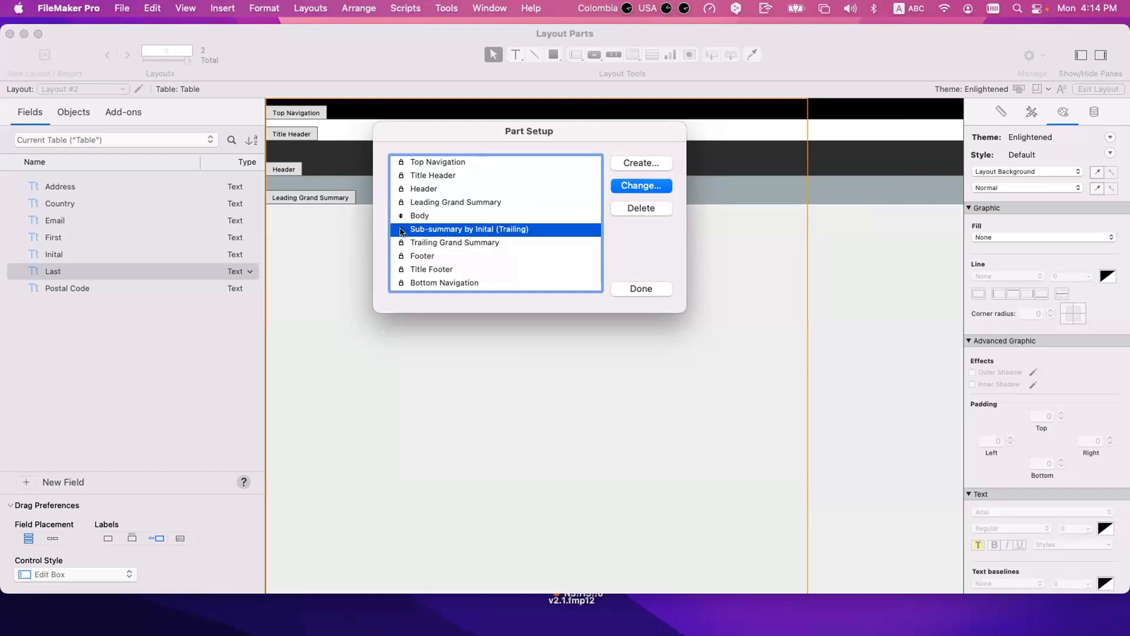
mouse_move(401, 232)
left_mouse_down()
mouse_move(398, 211)
mouse_move(400, 231)
left_mouse_up()
left_click(399, 215)
left_click(399, 228)
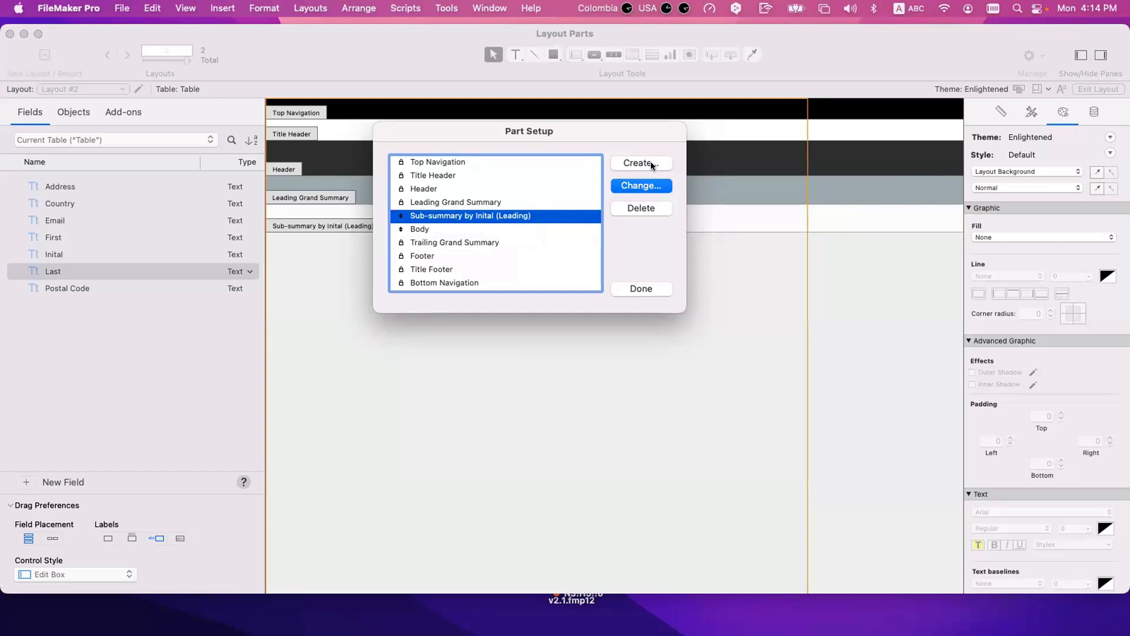
Step: Add a second sub-summary part sorted by Inital, printed below the records it summarizes
left_click(651, 162)
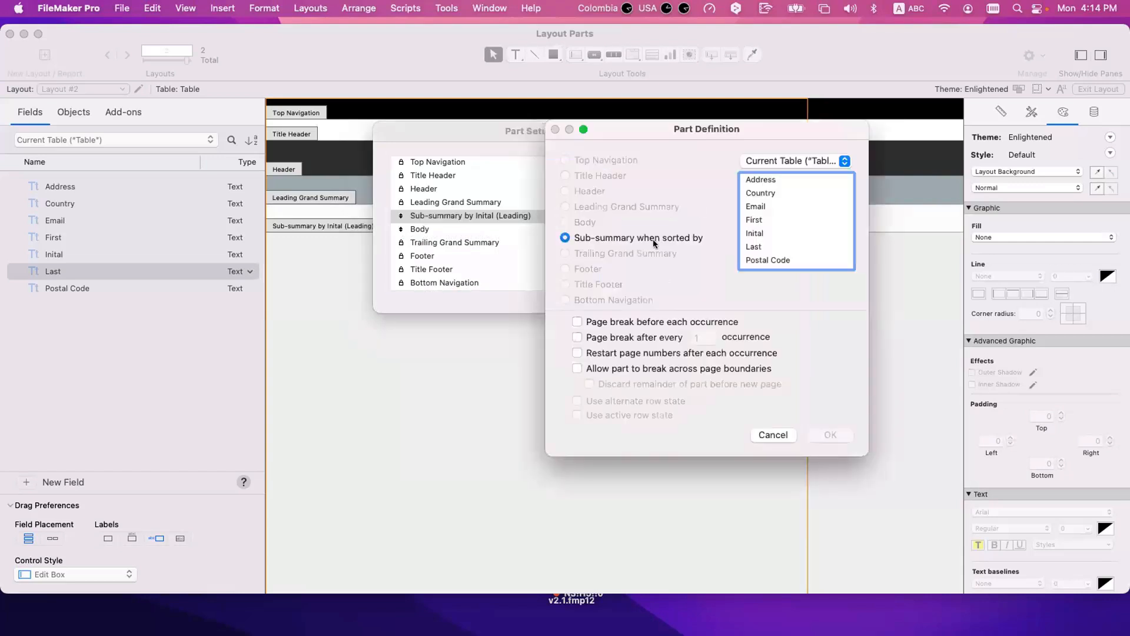
left_click(774, 234)
key("Return")
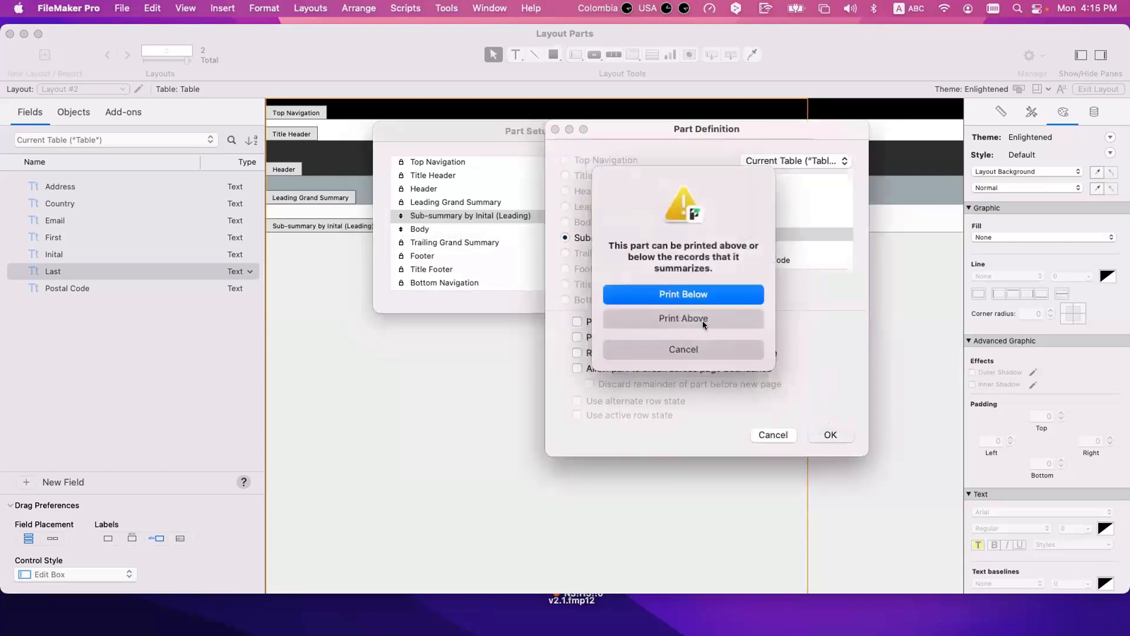
left_click(704, 293)
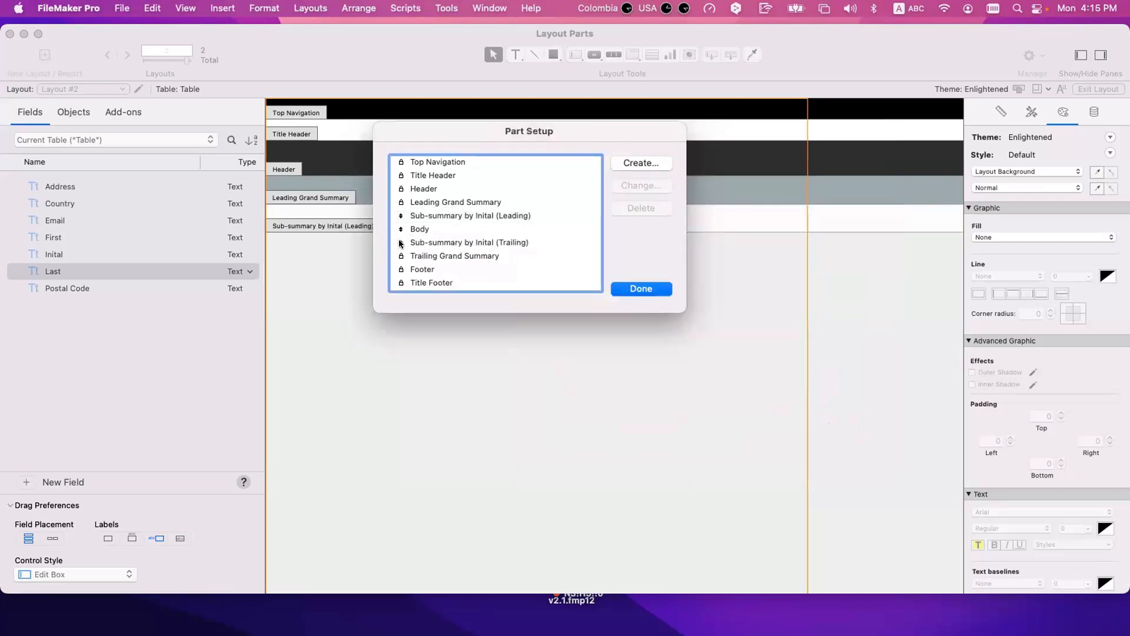
Step: Try to move the trailing sub-summary by Inital in the part list and compare it with the leading one
mouse_move(399, 243)
left_mouse_down()
mouse_move(401, 222)
mouse_move(402, 242)
left_mouse_up()
key("Return")
left_click(450, 240)
left_click(465, 217)
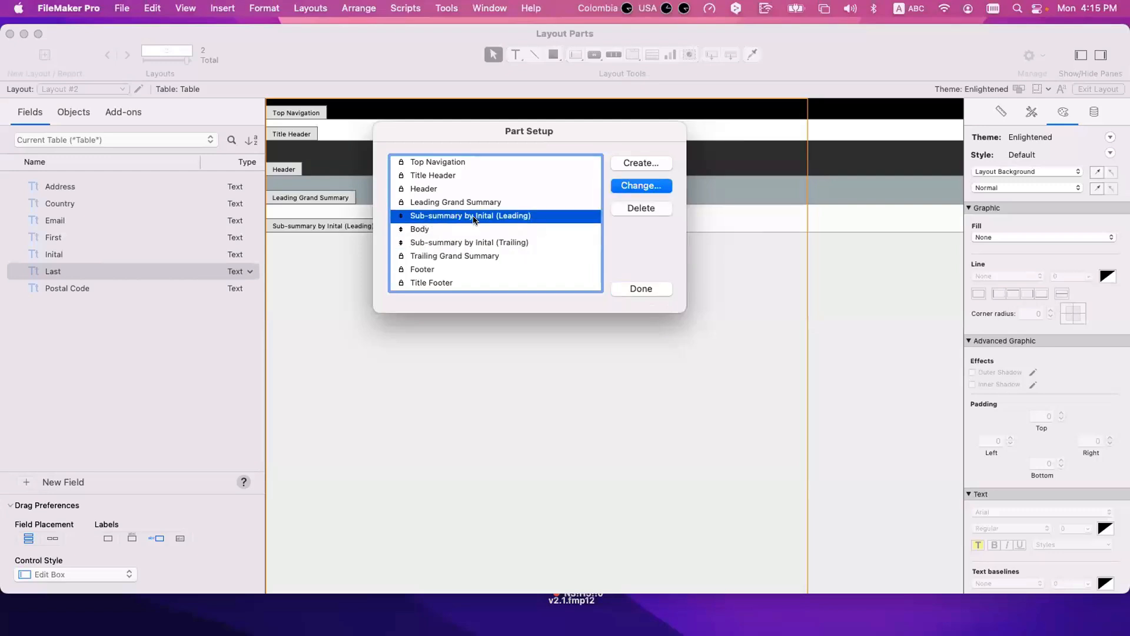
left_click(516, 243)
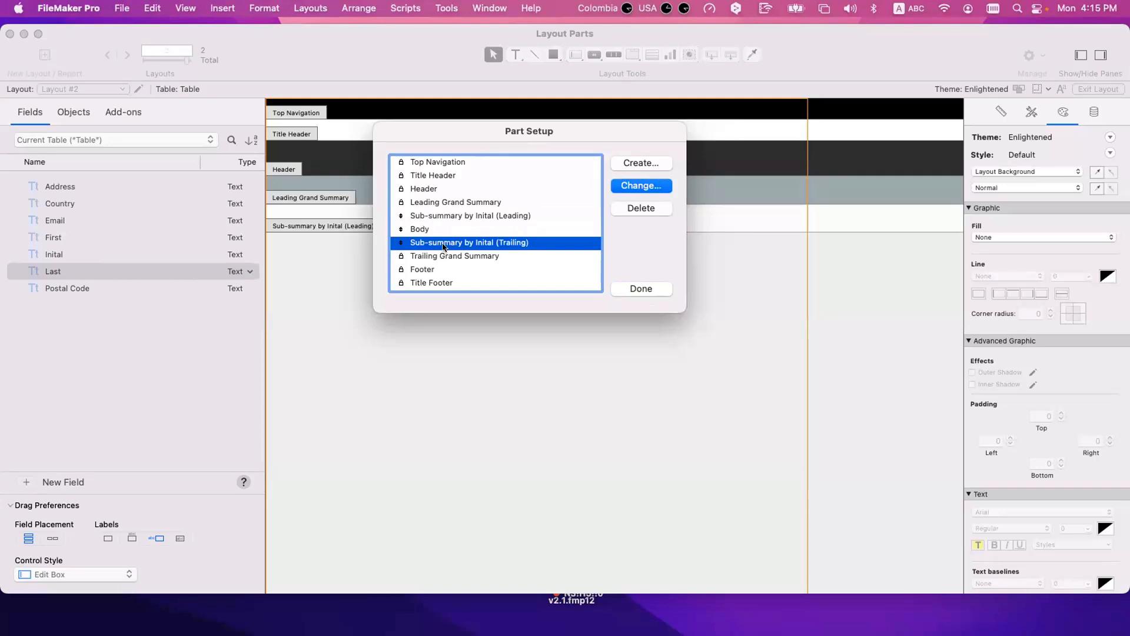
Step: Create a sub-summary part sorted by the First field and printed above the records it summarizes
left_click(410, 217)
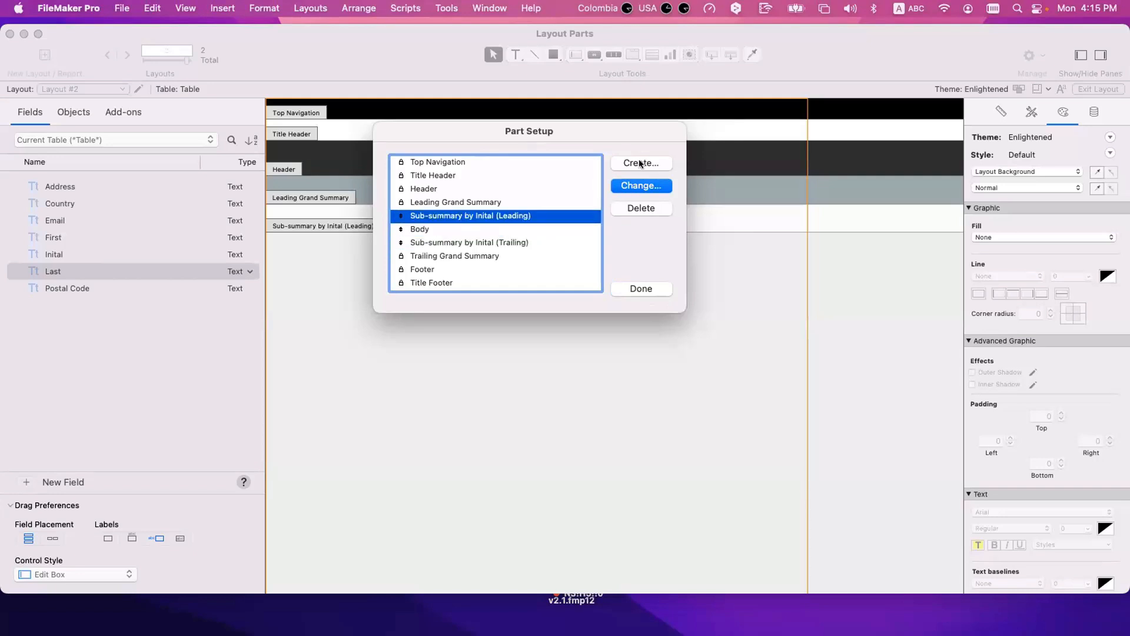
left_click(640, 163)
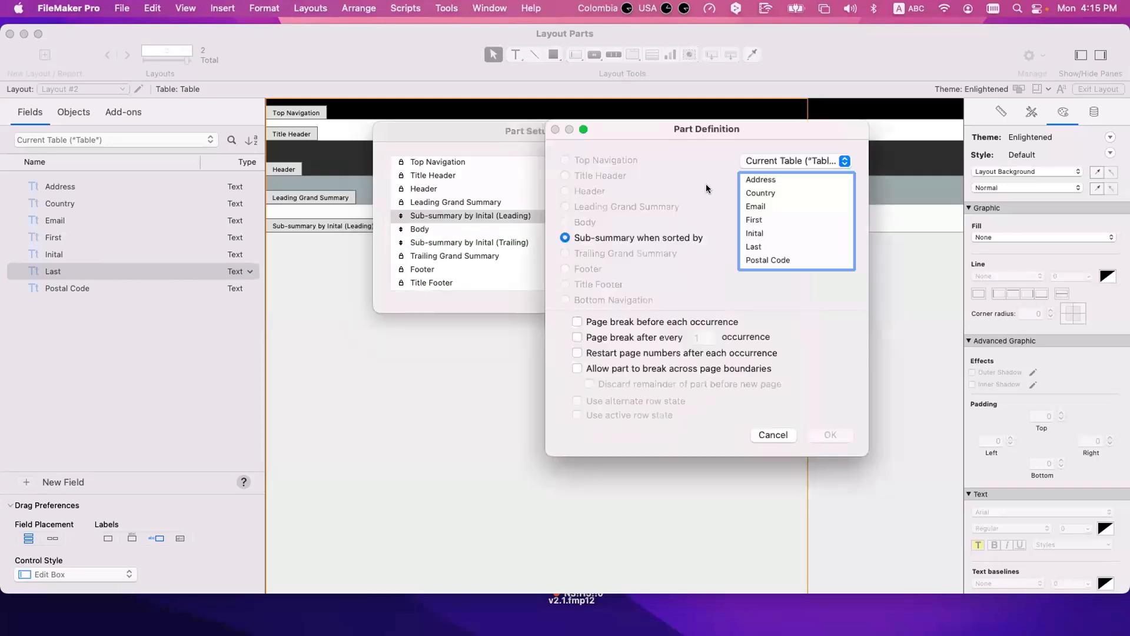
left_click(761, 218)
left_click(830, 435)
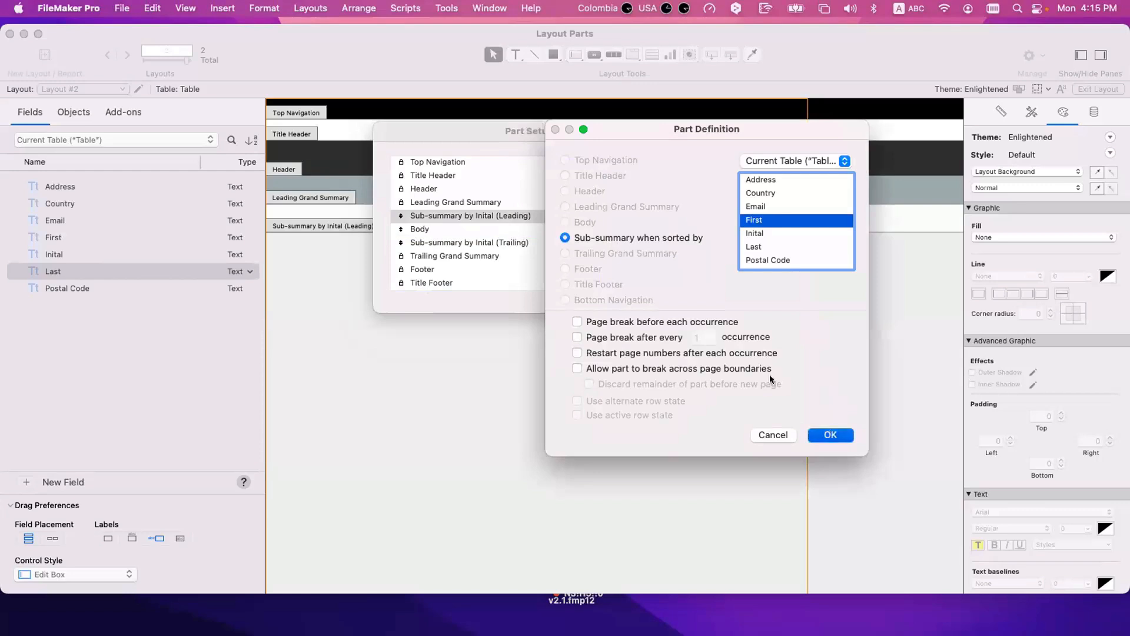
left_click(698, 317)
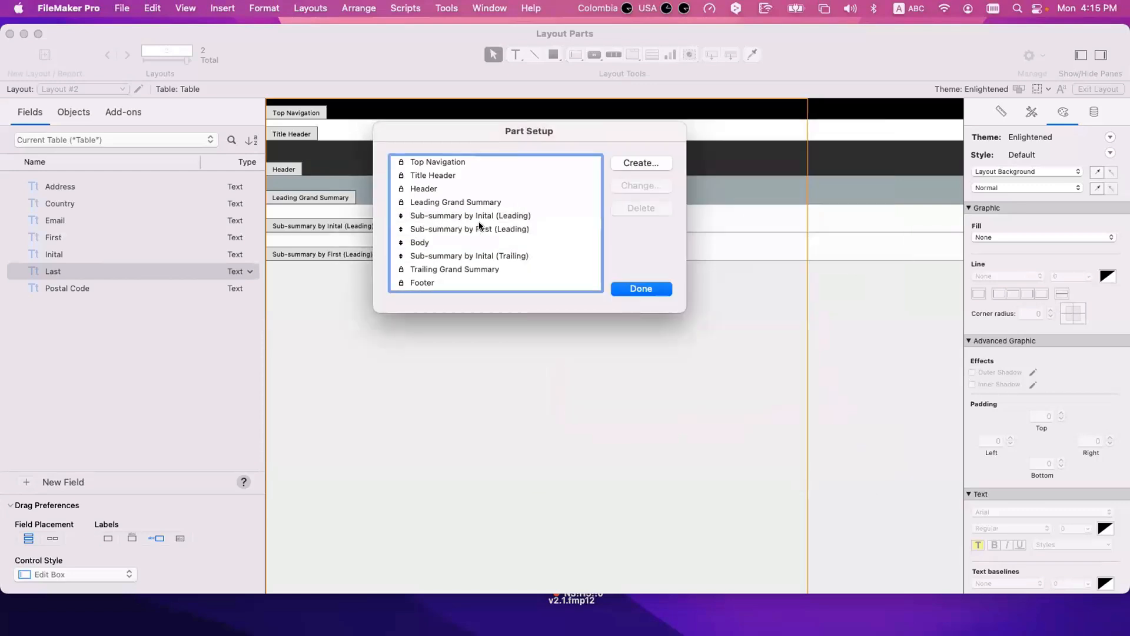
Step: Add a sub-summary part sorted by the Email field, printed above the records it summarizes
left_click(637, 163)
left_click(764, 230)
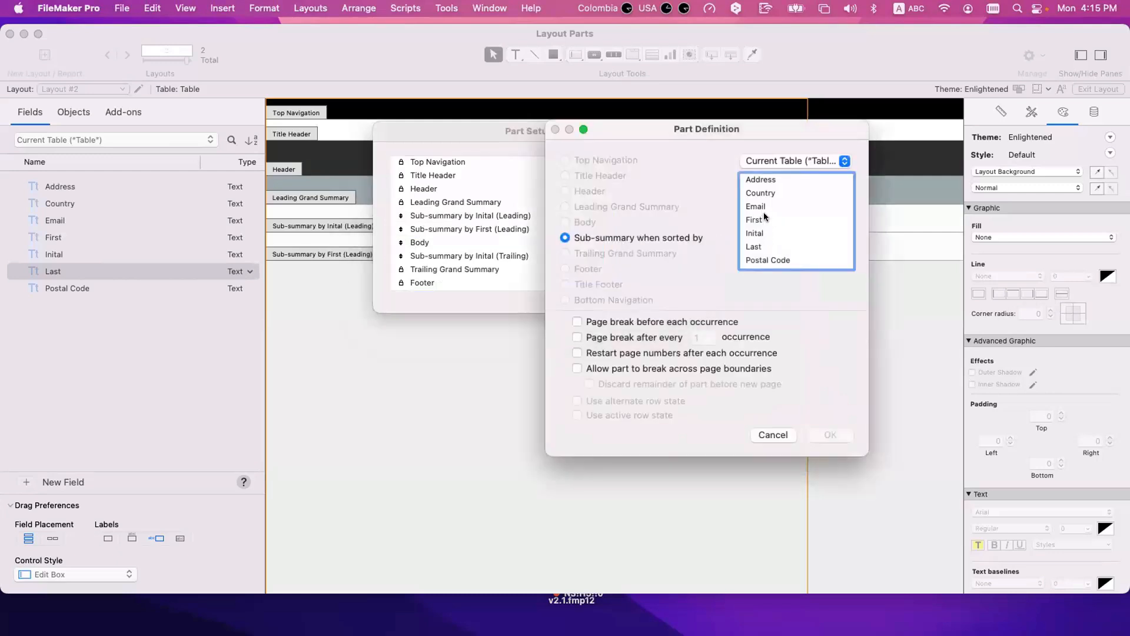
left_click(764, 207)
left_click(830, 435)
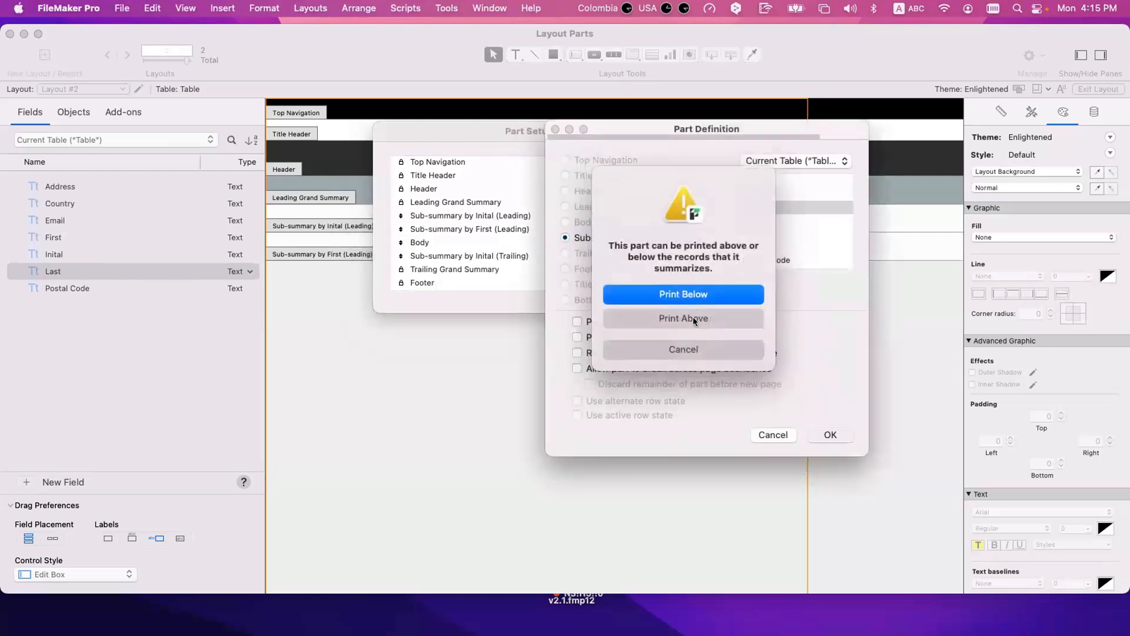
left_click(645, 319)
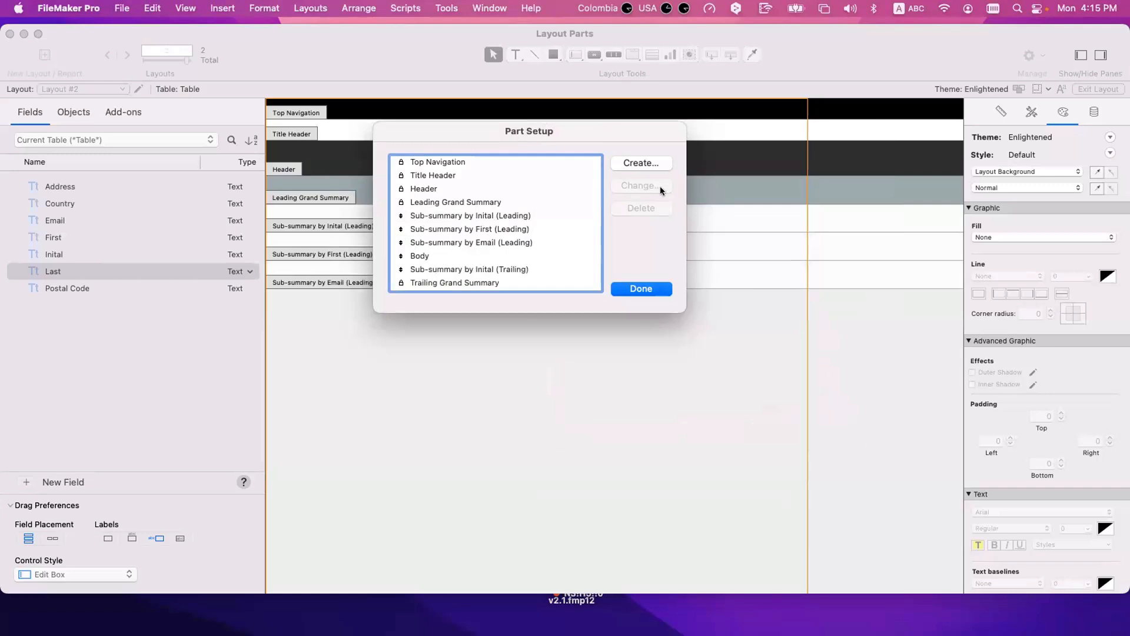
Step: Create a sub-summary part sorted by the Country field and printed below the records it summarizes
left_click(640, 163)
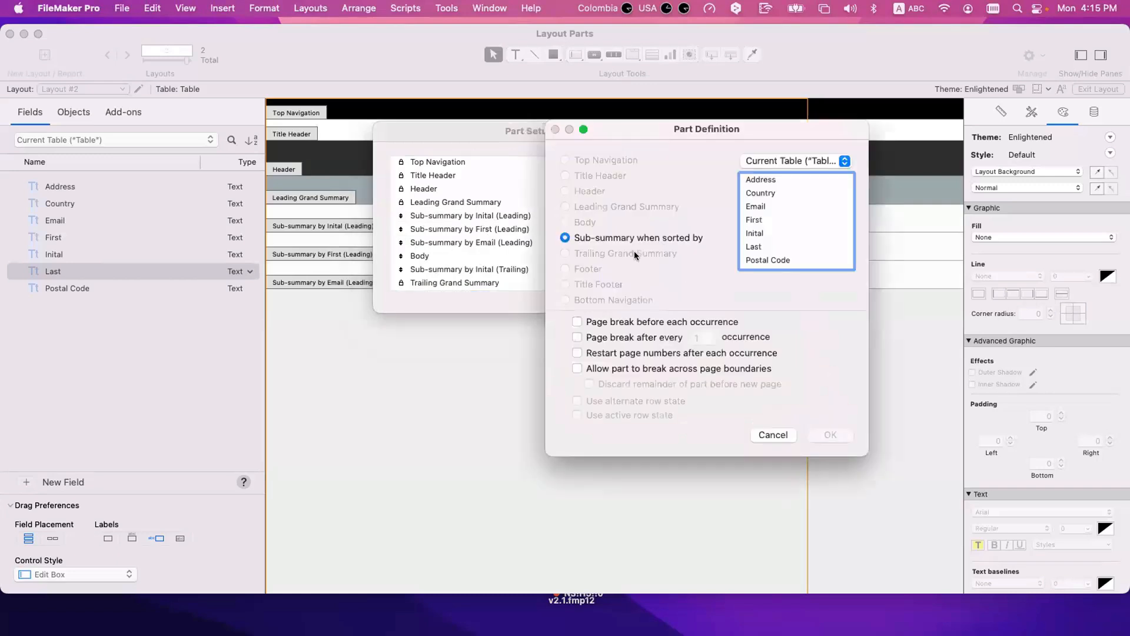
left_click(765, 193)
key("Return")
left_click(669, 298)
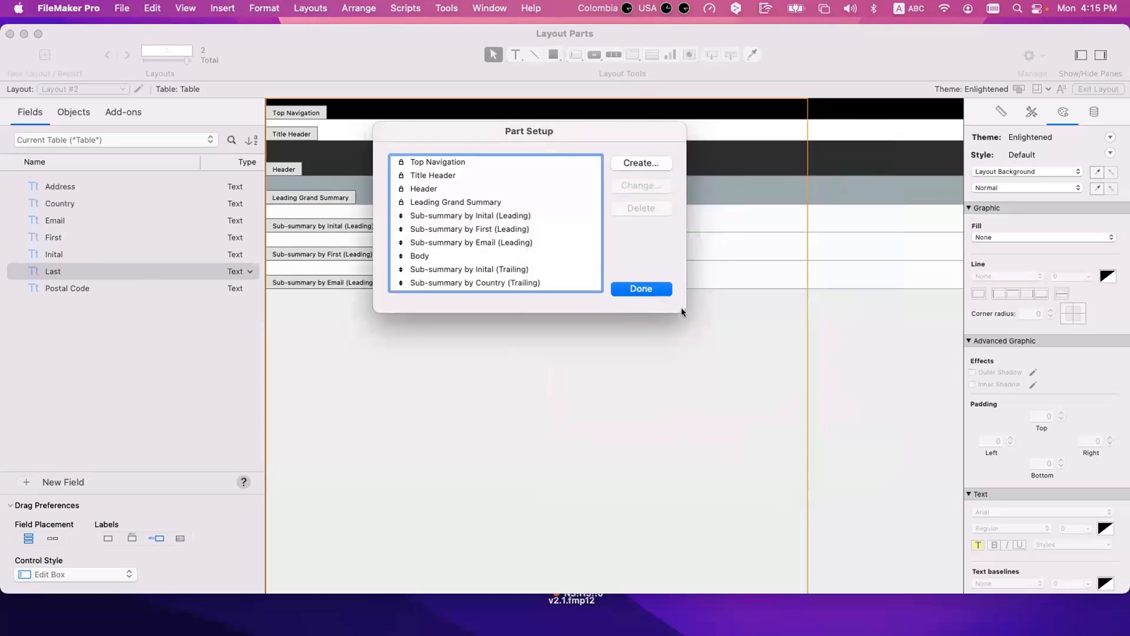
Step: Add a sub-summary part sorted by the Last field, printed below the records it summarizes
scroll(530, 253, "down", 3)
left_click(631, 164)
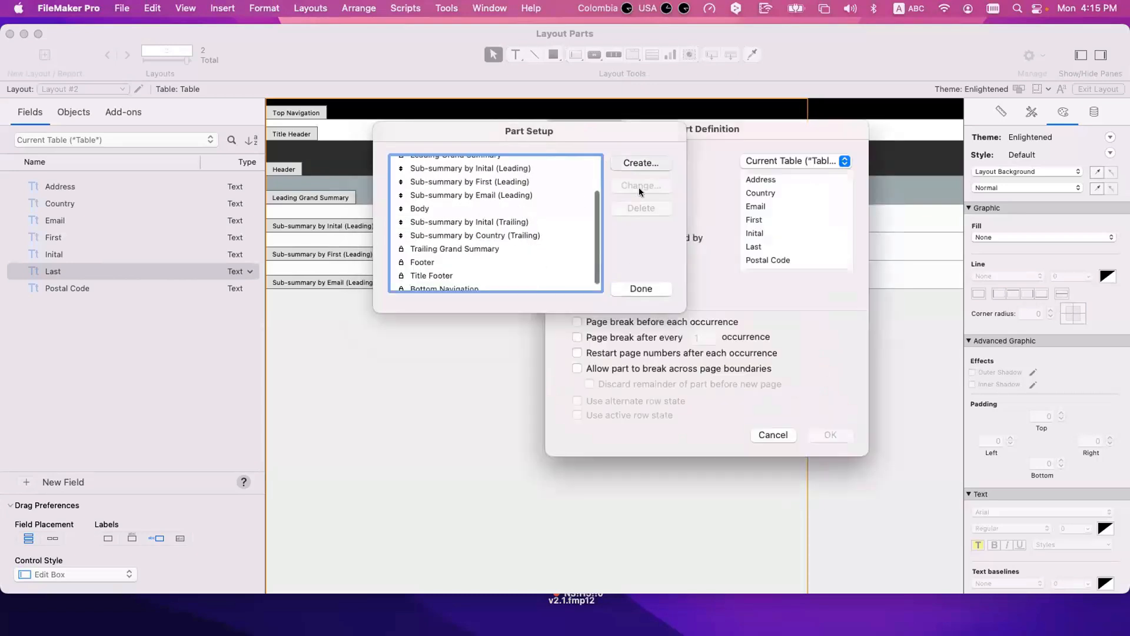
scroll(771, 251, "down", 1)
scroll(771, 251, "up", 1)
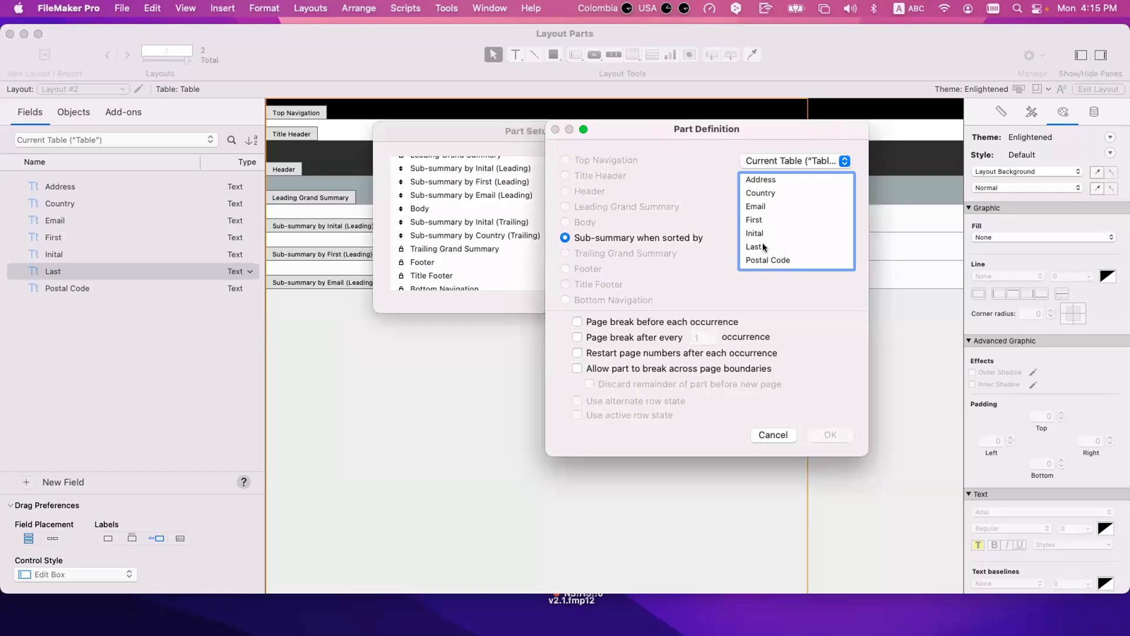
left_click(756, 247)
left_click(827, 436)
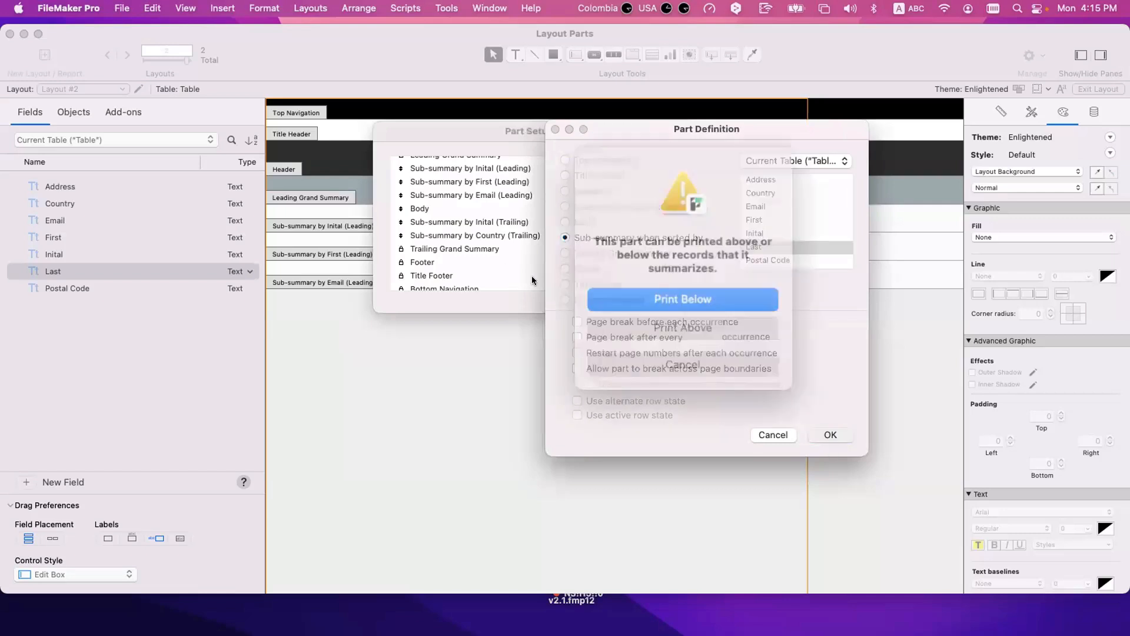
left_click(651, 294)
Step: Review how the leading sub-summaries, the Body and the trailing sub-summaries are ordered in the layout's part list
scroll(514, 235, "up", 3)
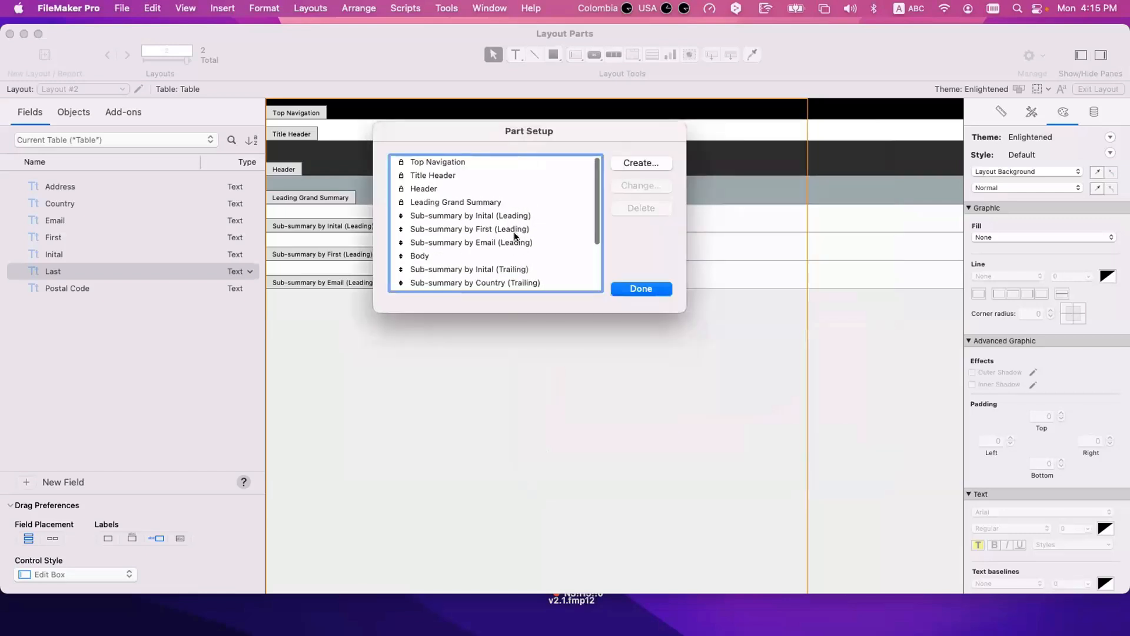
scroll(432, 243, "down", 1)
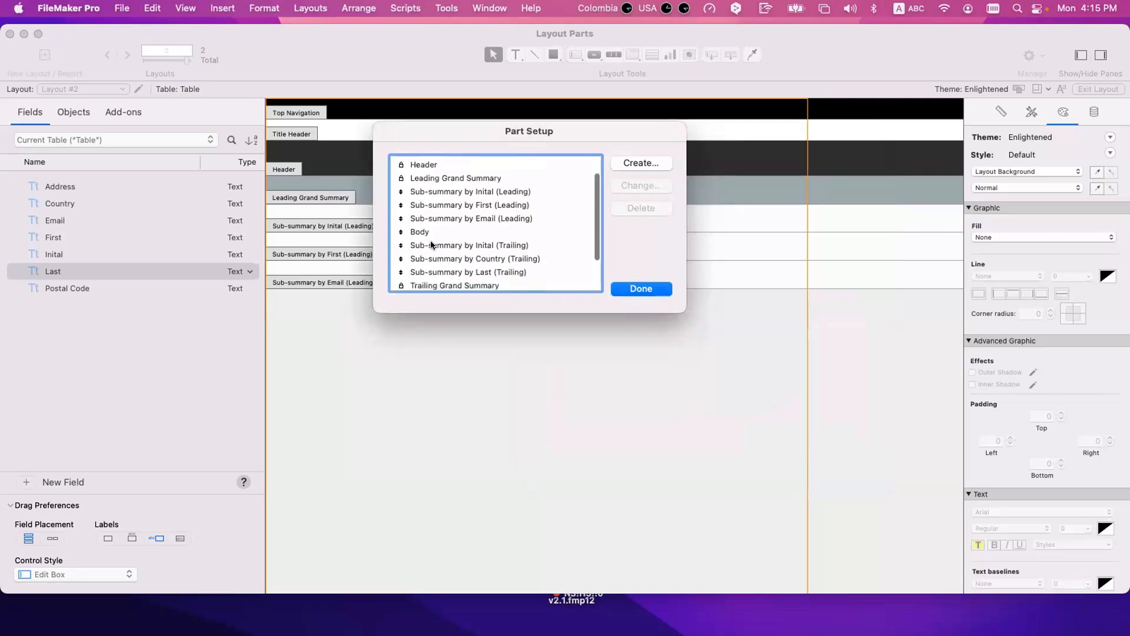
scroll(430, 244, "up", 2)
left_click(641, 289)
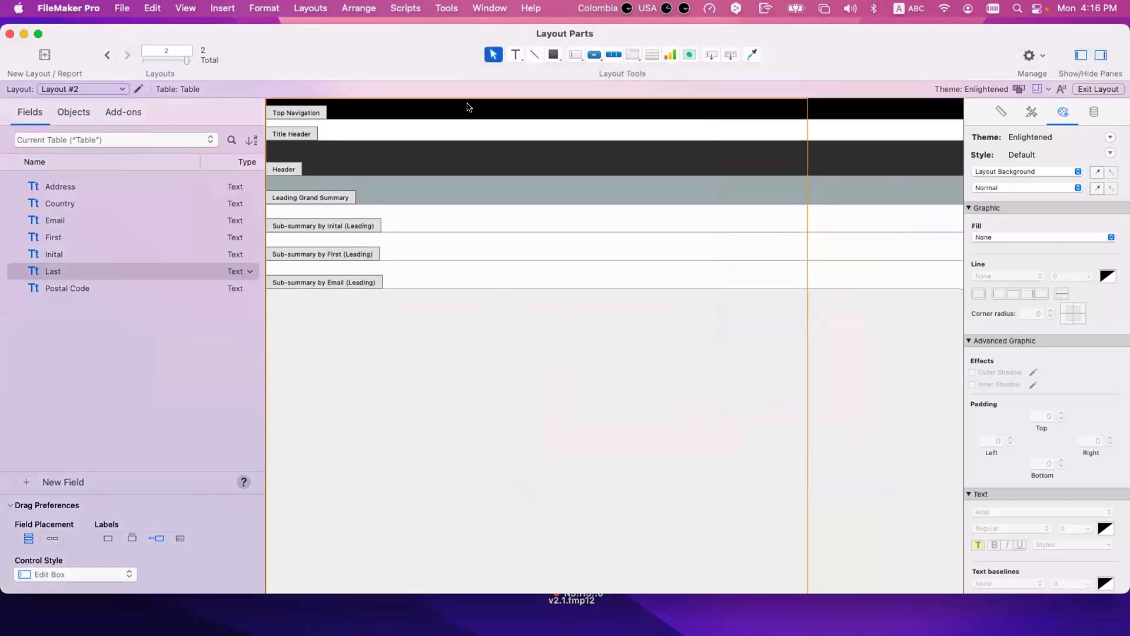
left_click(315, 7)
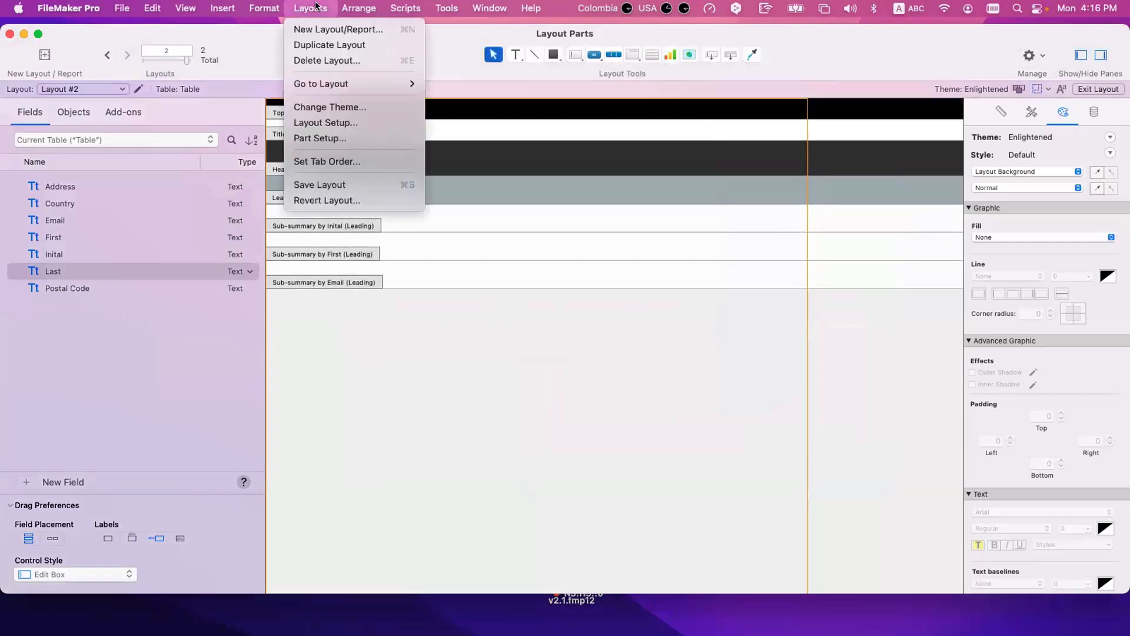
left_click(337, 138)
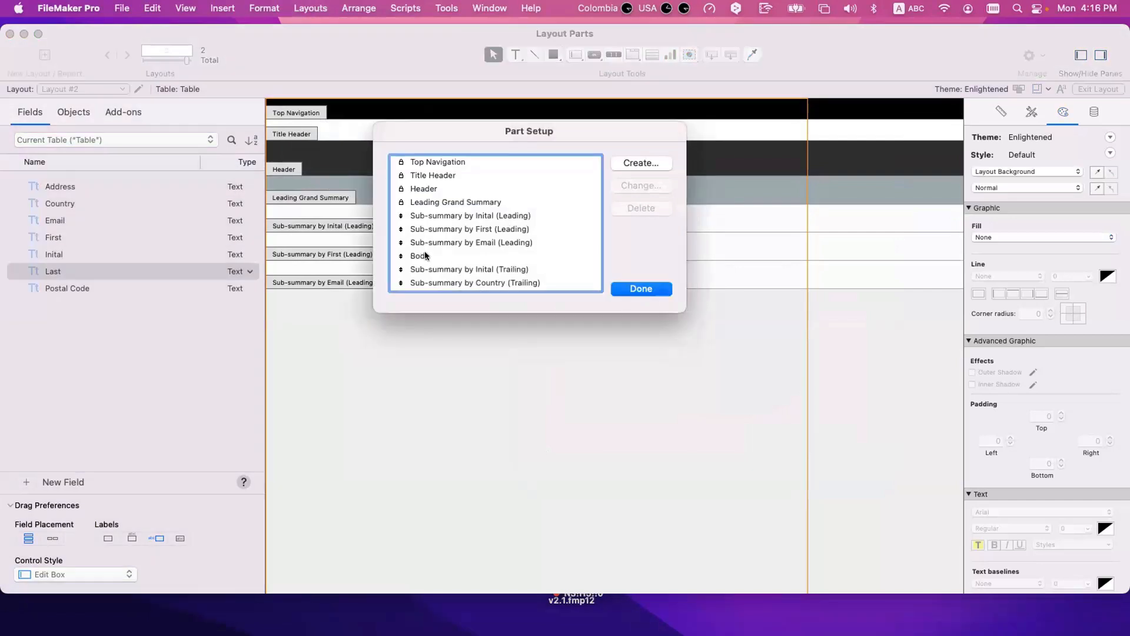
left_click(426, 255)
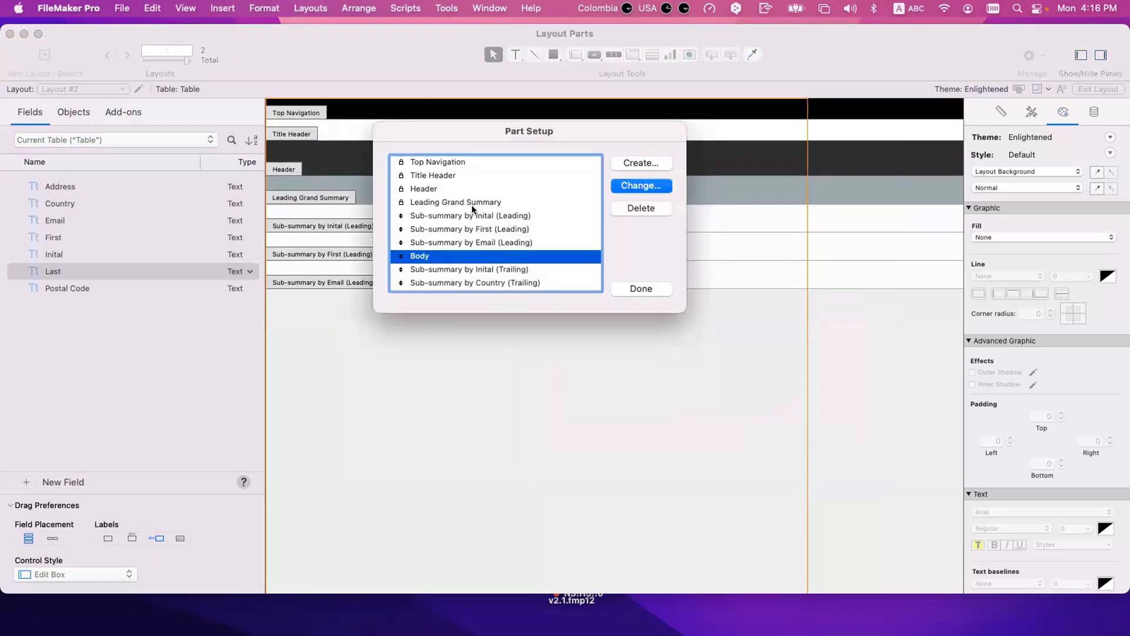
left_click(485, 214)
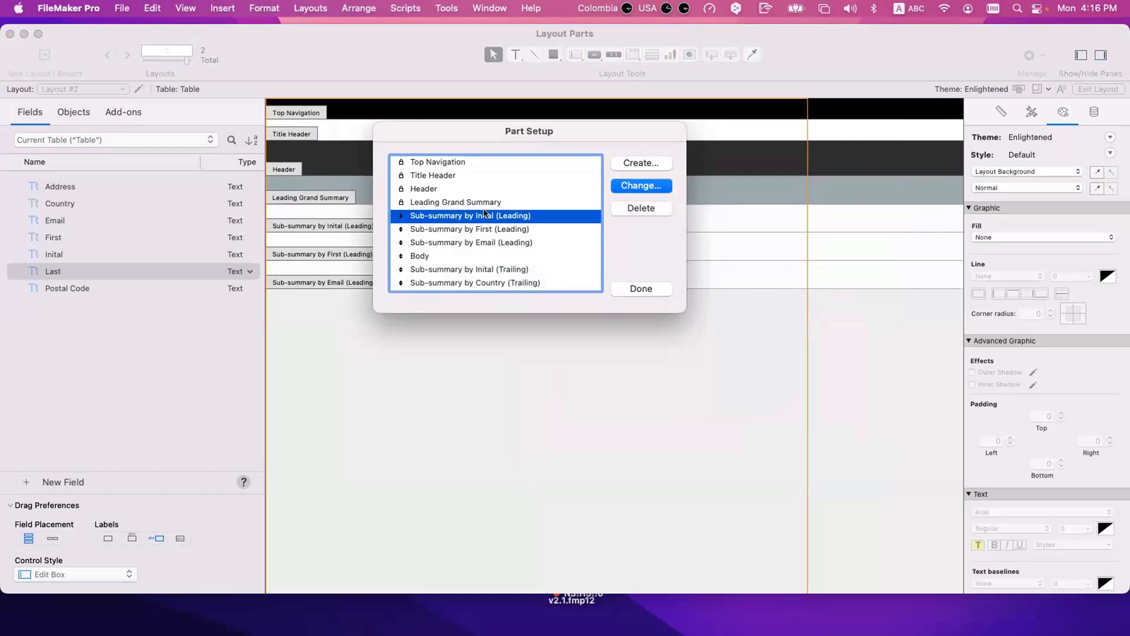
left_click(641, 289)
left_click_drag(398, 331, 318, 170)
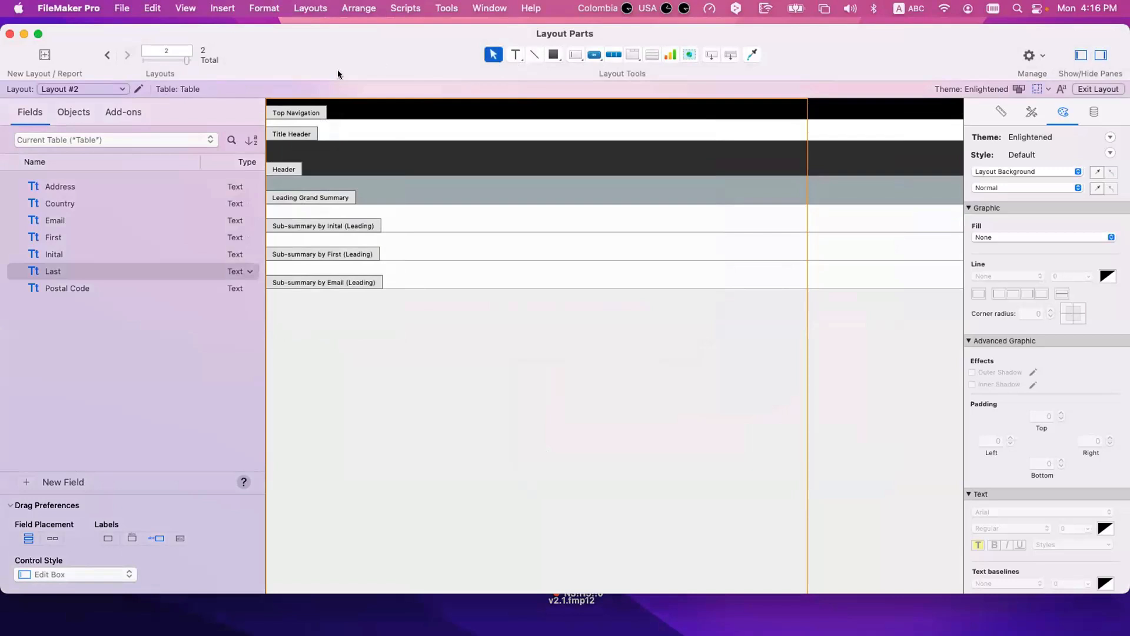
left_click(263, 8)
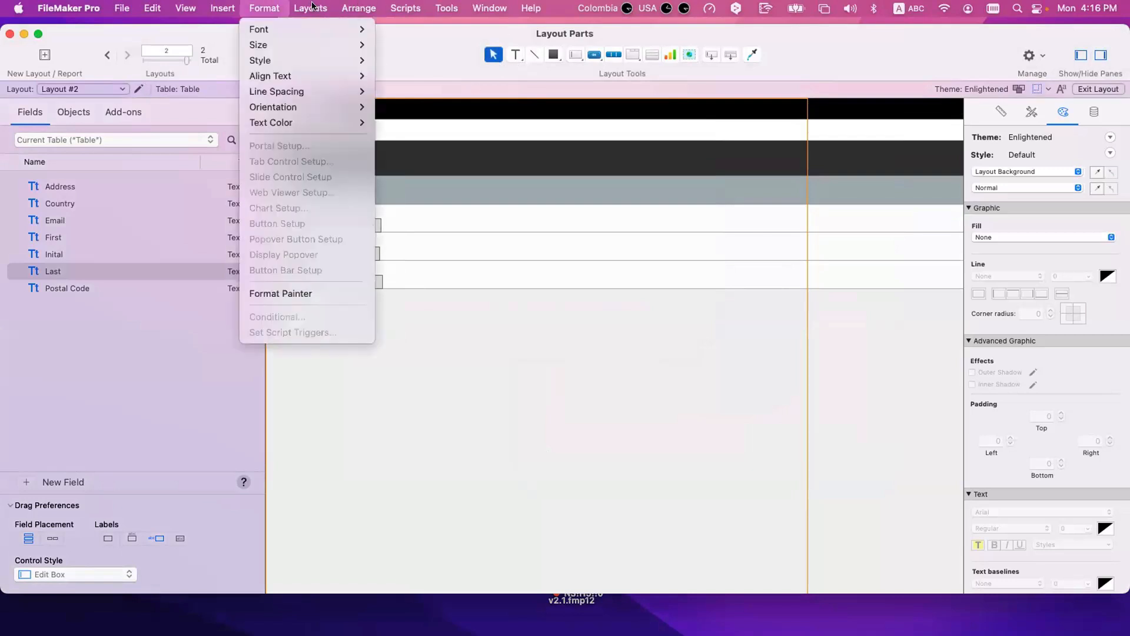
mouse_move(310, 8)
left_click(333, 164)
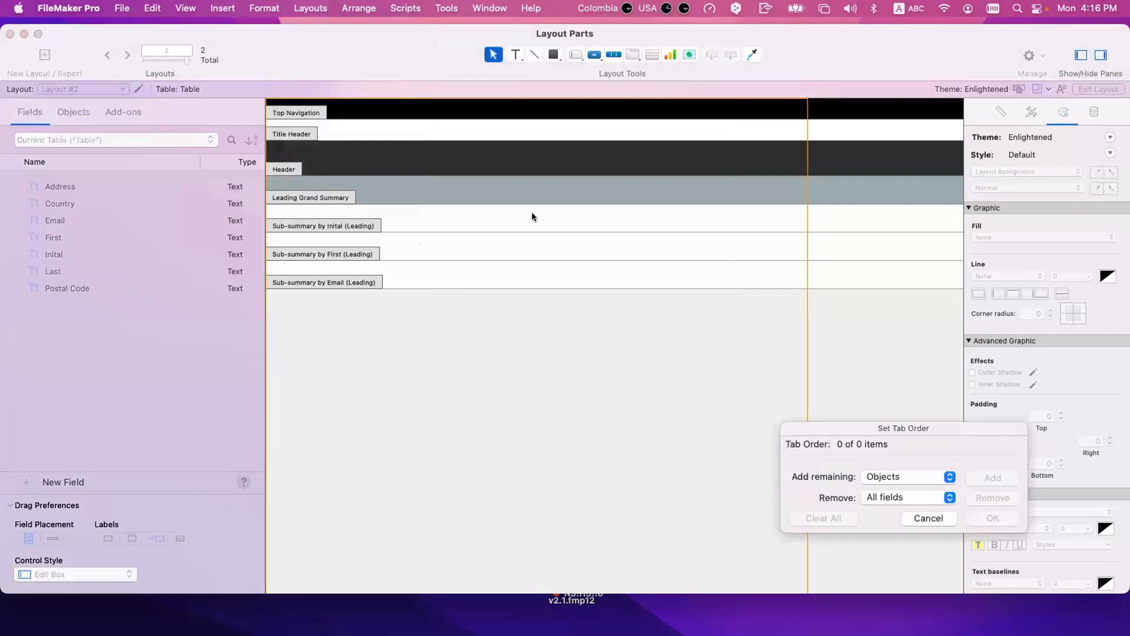
key("Escape")
left_click(352, 7)
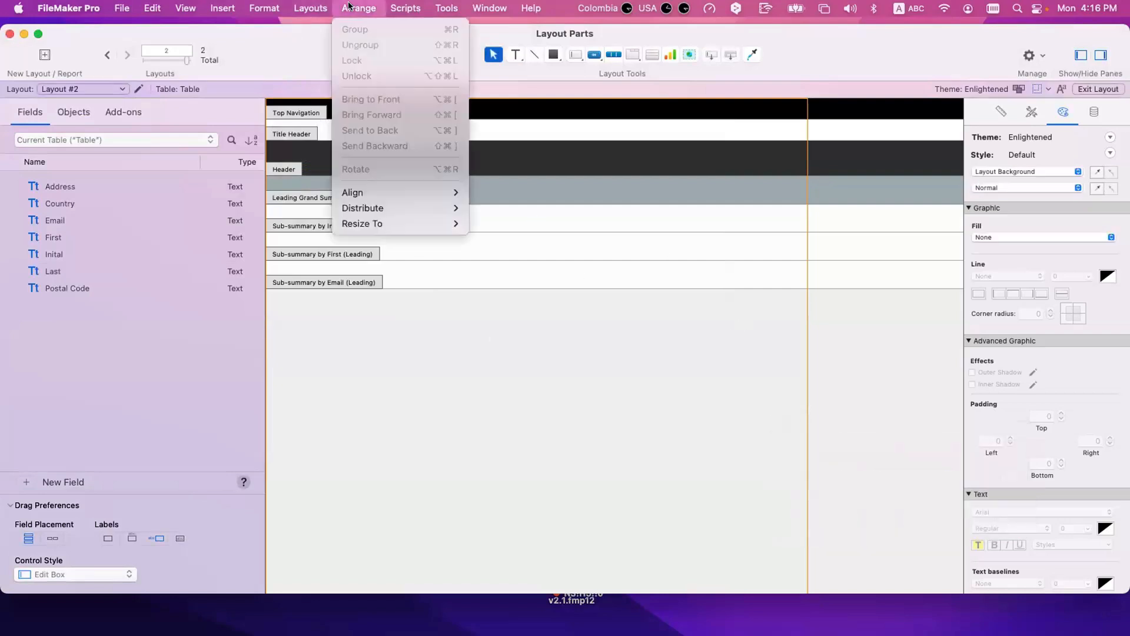
left_click(311, 7)
Step: Delete the trailing sub-summary by Country and the Top Navigation, Title Header, Header and Leading Grand Summary parts
left_click(311, 7)
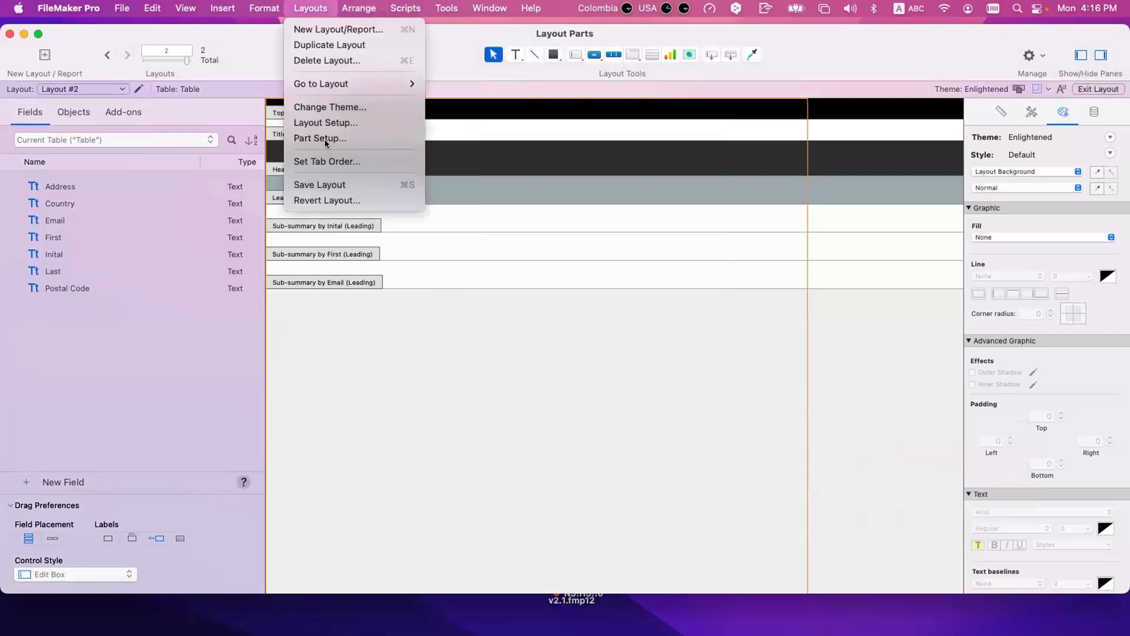
key("Return")
left_click(456, 283)
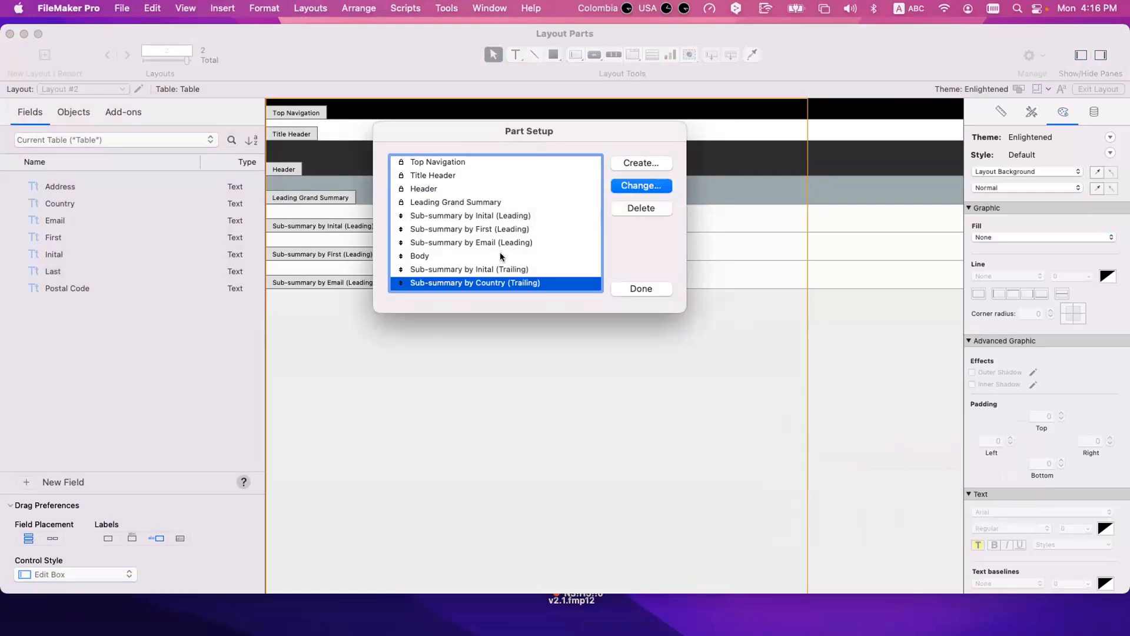
left_click(637, 207)
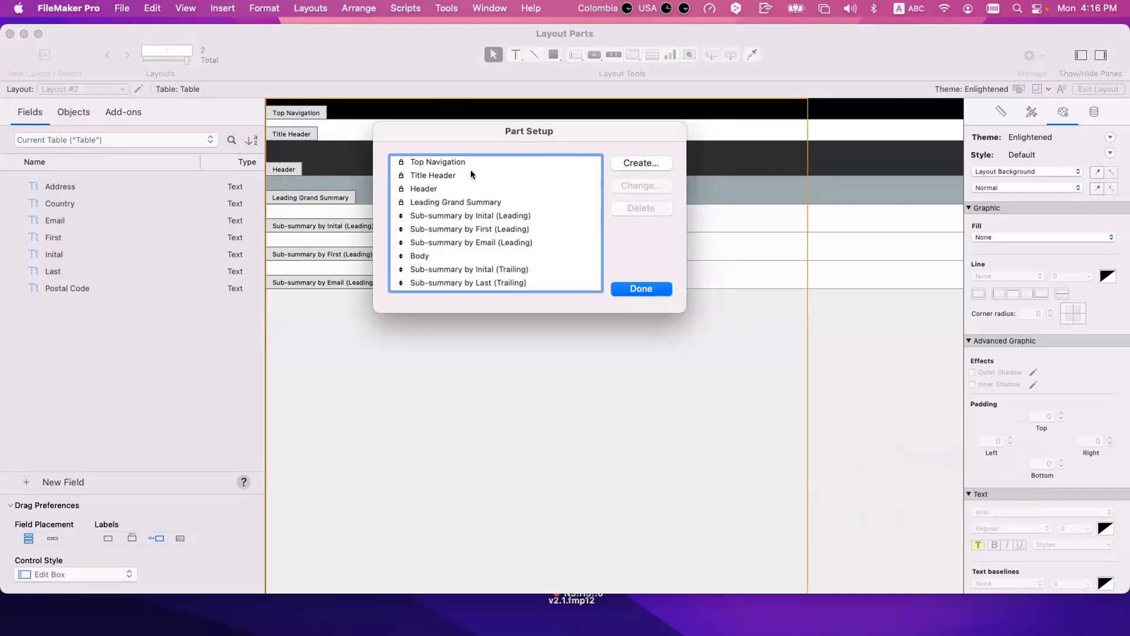
left_click(471, 167)
left_click(640, 208)
left_click(494, 163)
left_click(633, 208)
left_click(529, 162)
left_click(634, 207)
left_click(529, 163)
left_click(639, 208)
Step: Delete the three leading sub-summary parts sorted by Inital, First and Email
left_click(461, 164)
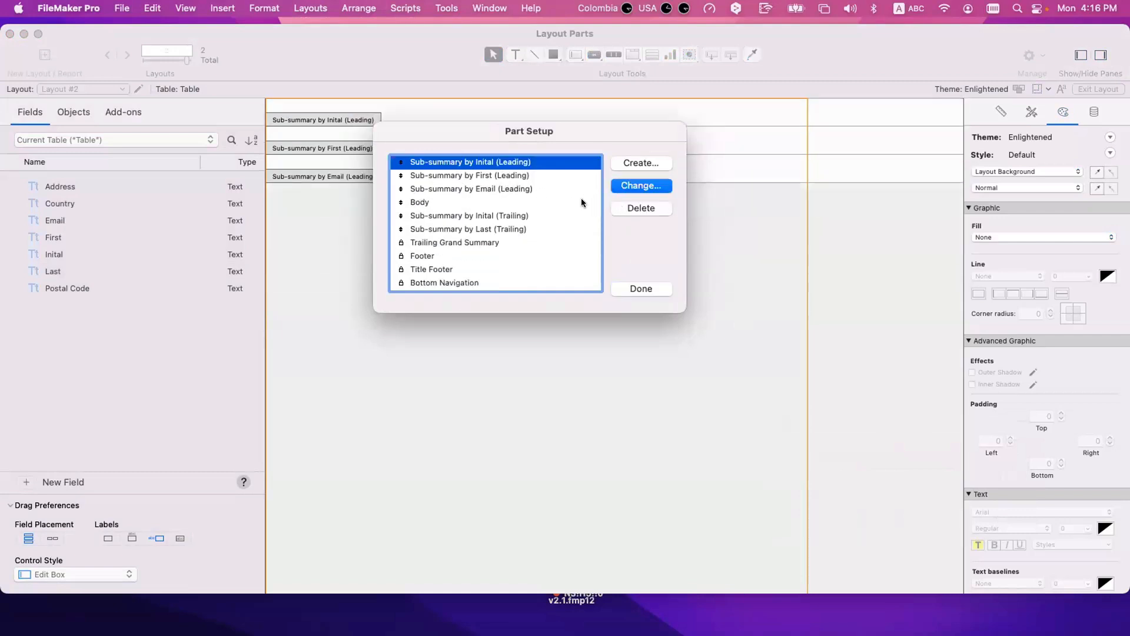
left_click(531, 188)
left_click(563, 166)
left_click(630, 207)
left_click(539, 163)
left_click(618, 207)
left_click(466, 168)
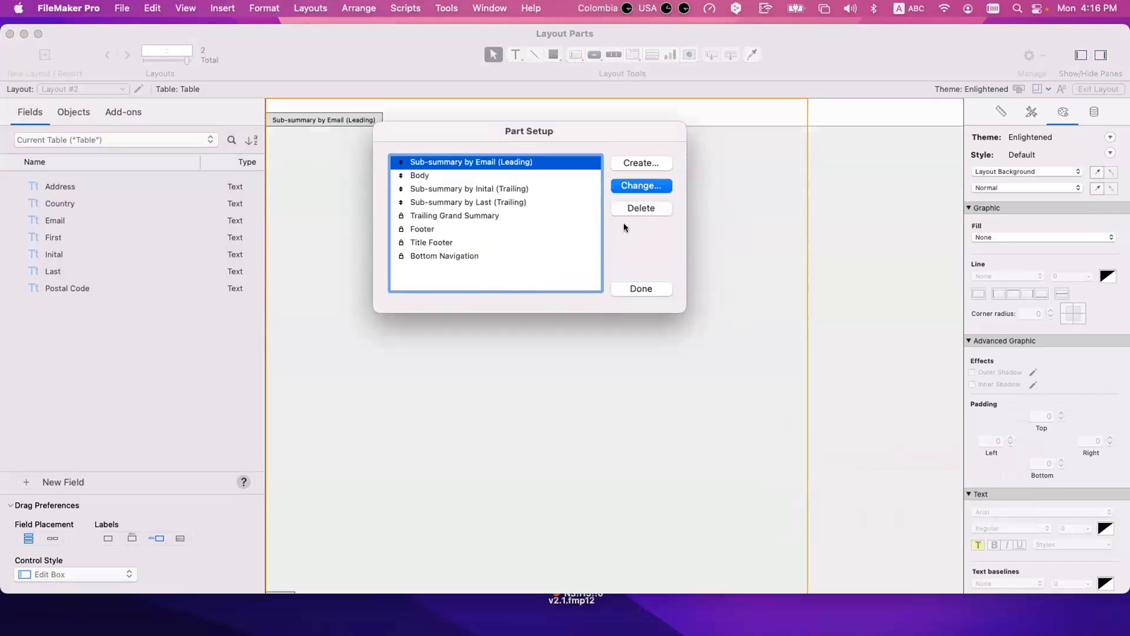
left_click(629, 207)
Step: Delete the remaining trailing sub-summary parts sorted by Inital and Last
left_click(441, 175)
left_click(642, 207)
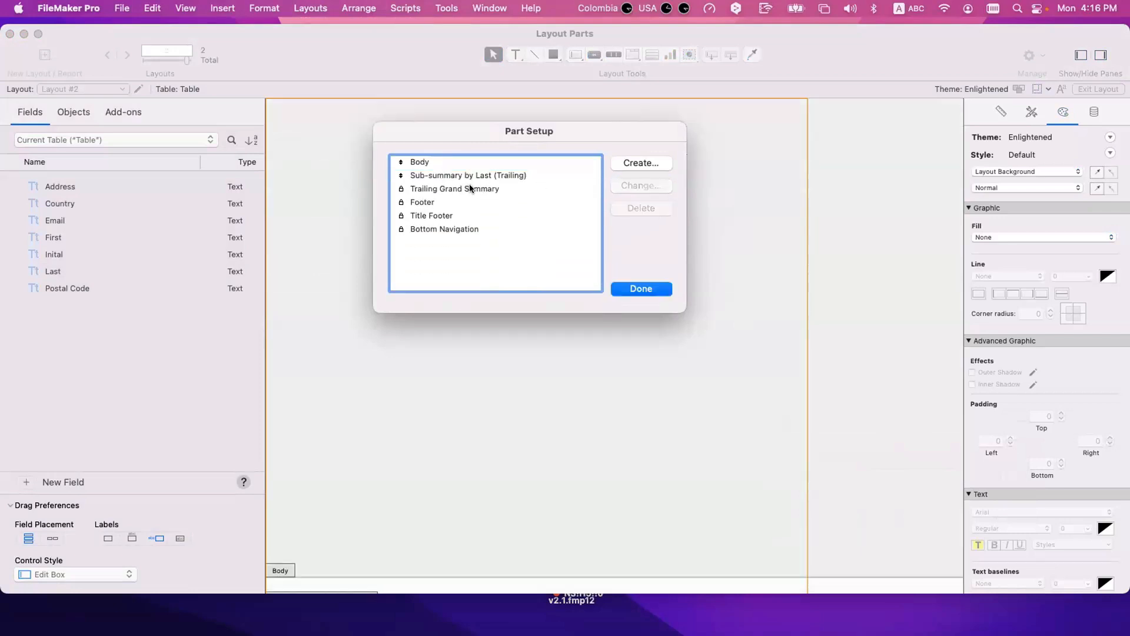
left_click(506, 176)
left_click(630, 207)
Step: Delete the Trailing Grand Summary, Footer, Title Footer and Bottom Navigation parts, keeping only the Body, and finish the part setup
left_click(422, 176)
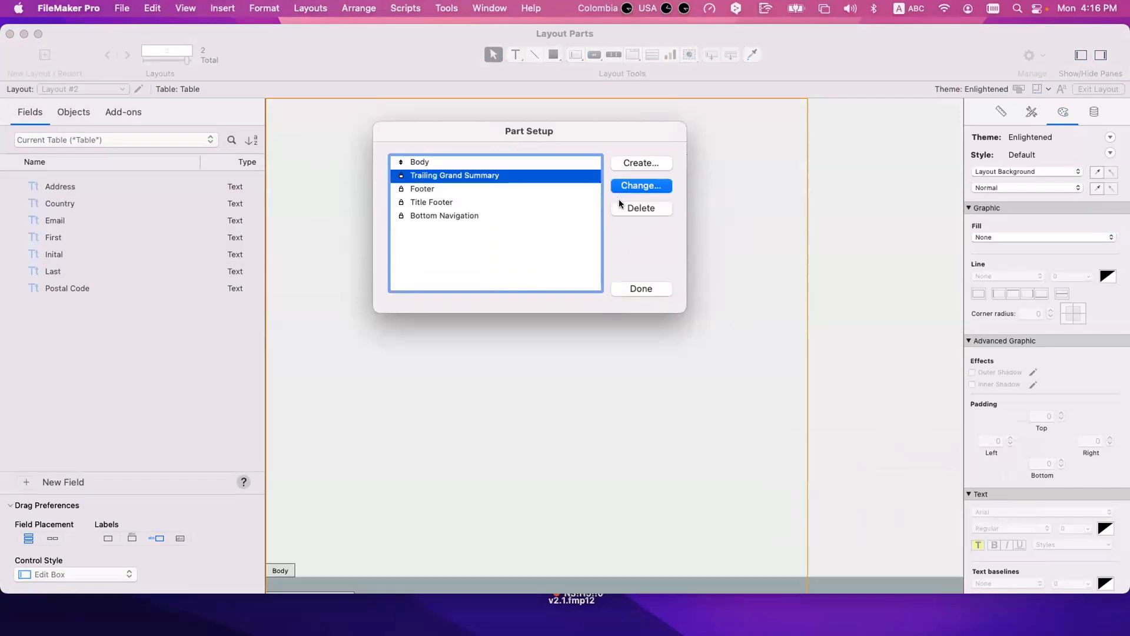
left_click(624, 206)
left_click(476, 177)
left_click(624, 206)
left_click(477, 177)
left_click(618, 206)
left_click(495, 175)
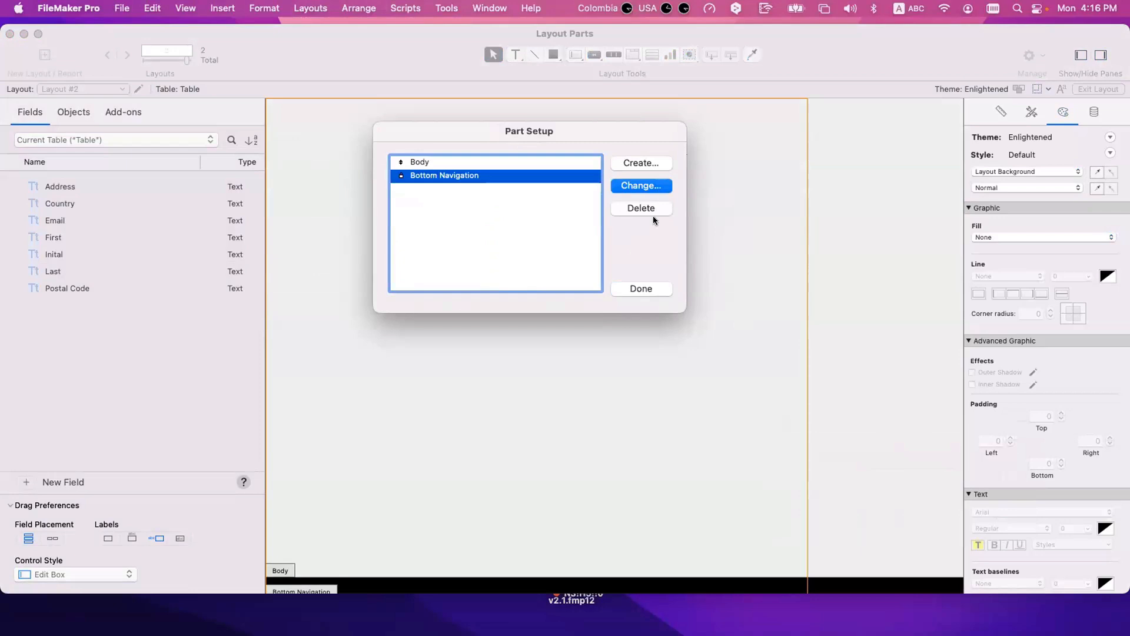
left_click(652, 217)
key("Return")
Step: Shorten the Body part of Layout #2 to a height of about 313 pt and switch to the Form View layout
left_click_drag(284, 571, 342, 187)
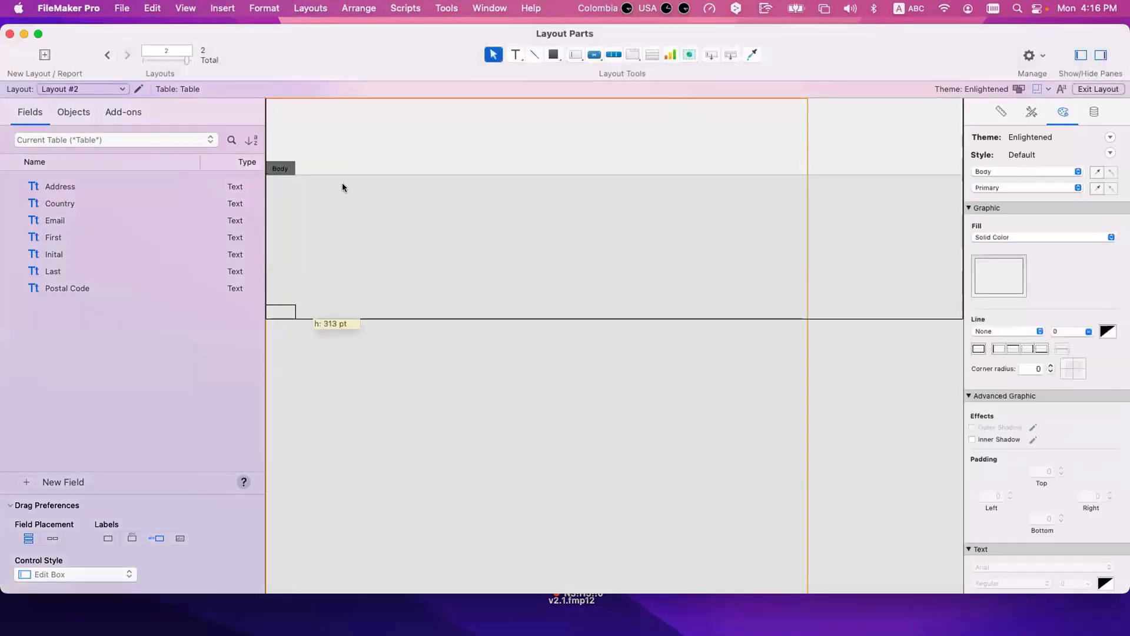
left_click(346, 191)
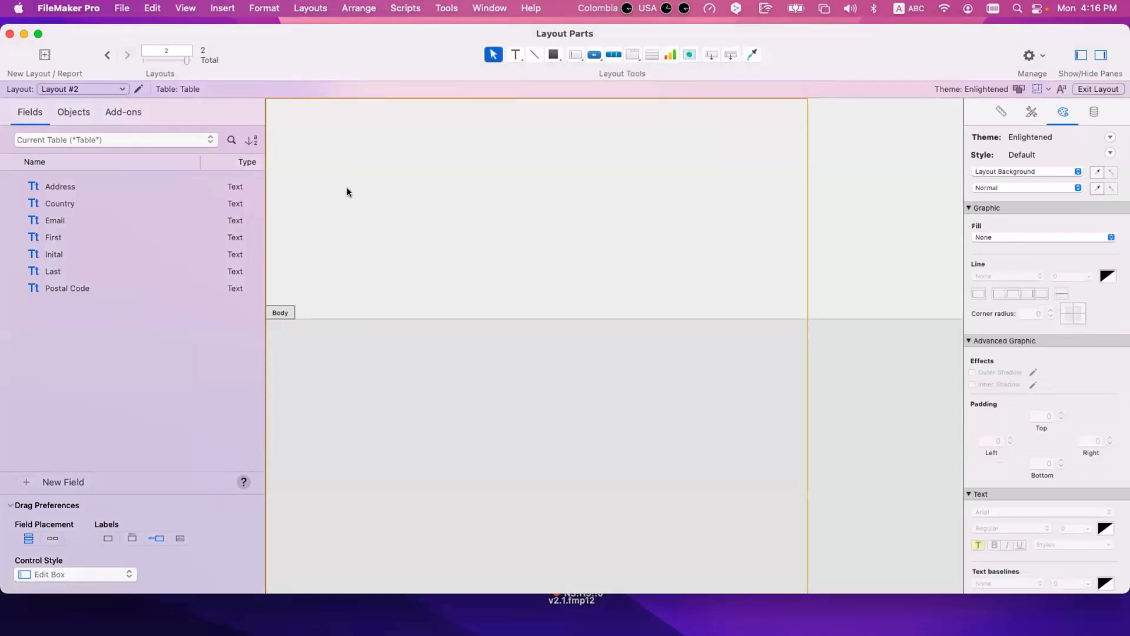
left_click(83, 87)
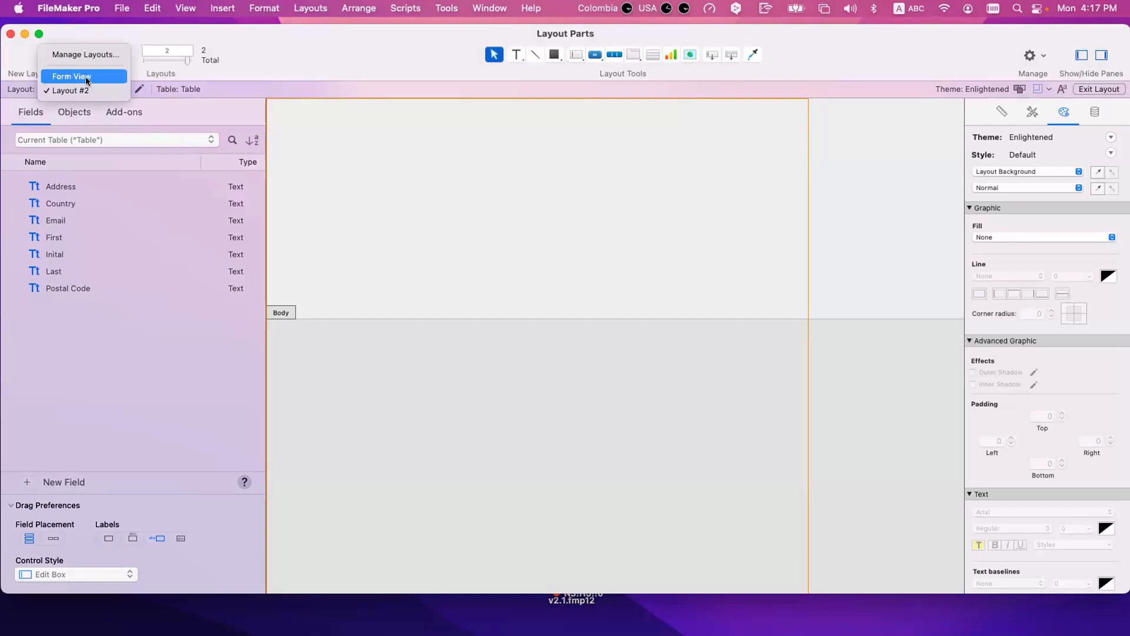
left_click(81, 74)
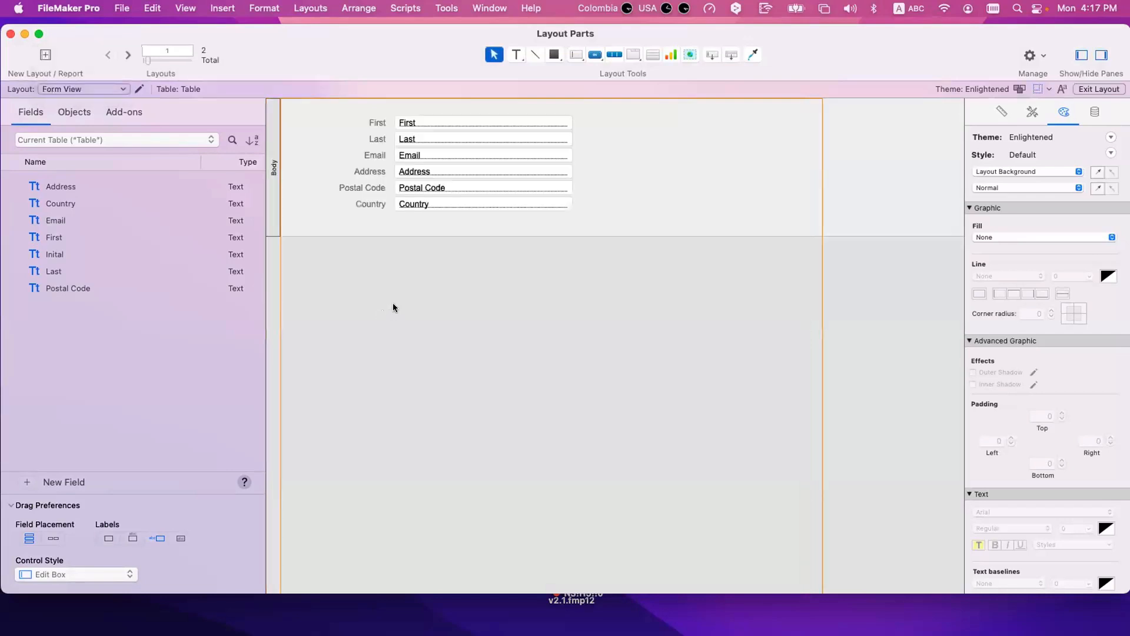
Step: Browse the records on the Form View layout, advance three records, and return to Layout mode
key("super+b")
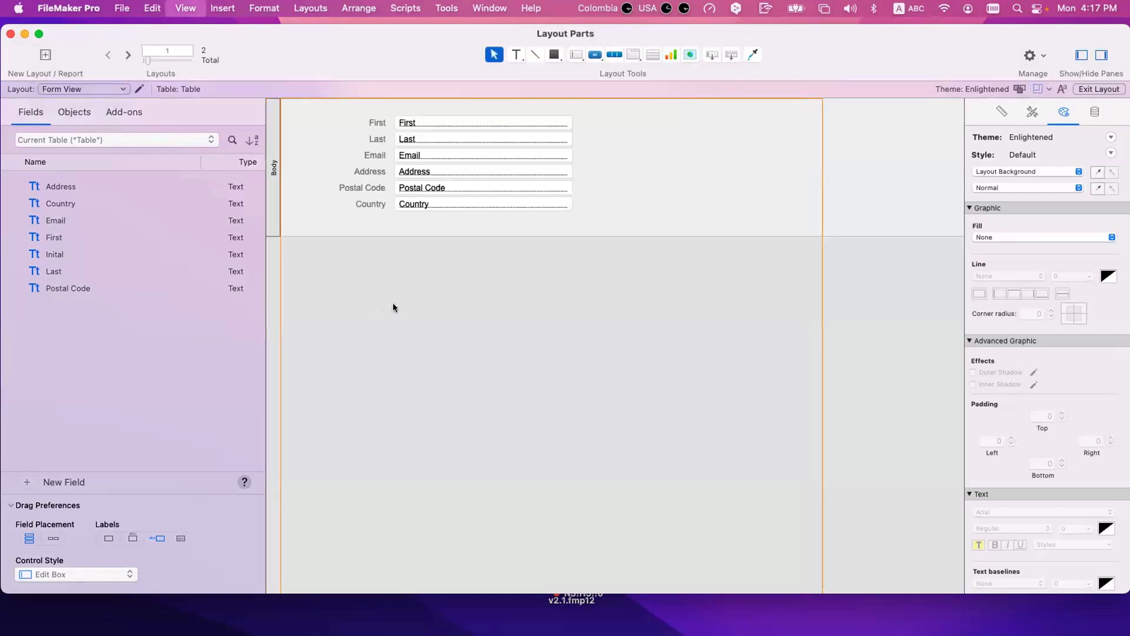
left_click_drag(395, 36, 235, 34)
left_click(145, 53)
left_click(145, 53)
left_click(145, 52)
key("super+l")
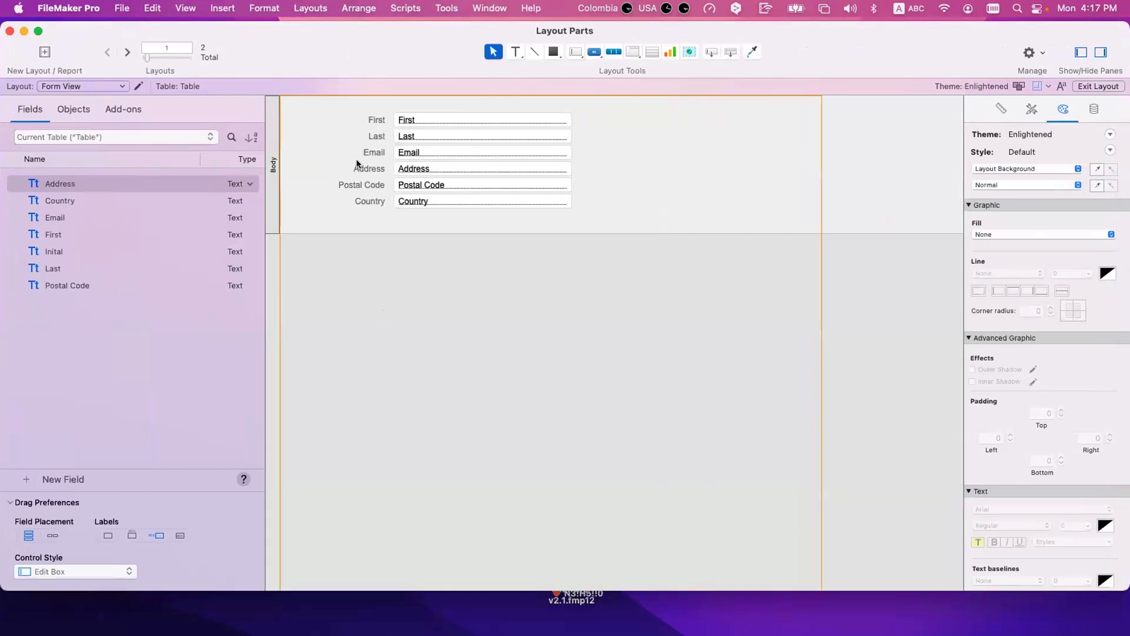
Step: Enlarge the Body part slightly and move all the fields and their labels down to leave space above them
left_click(312, 8)
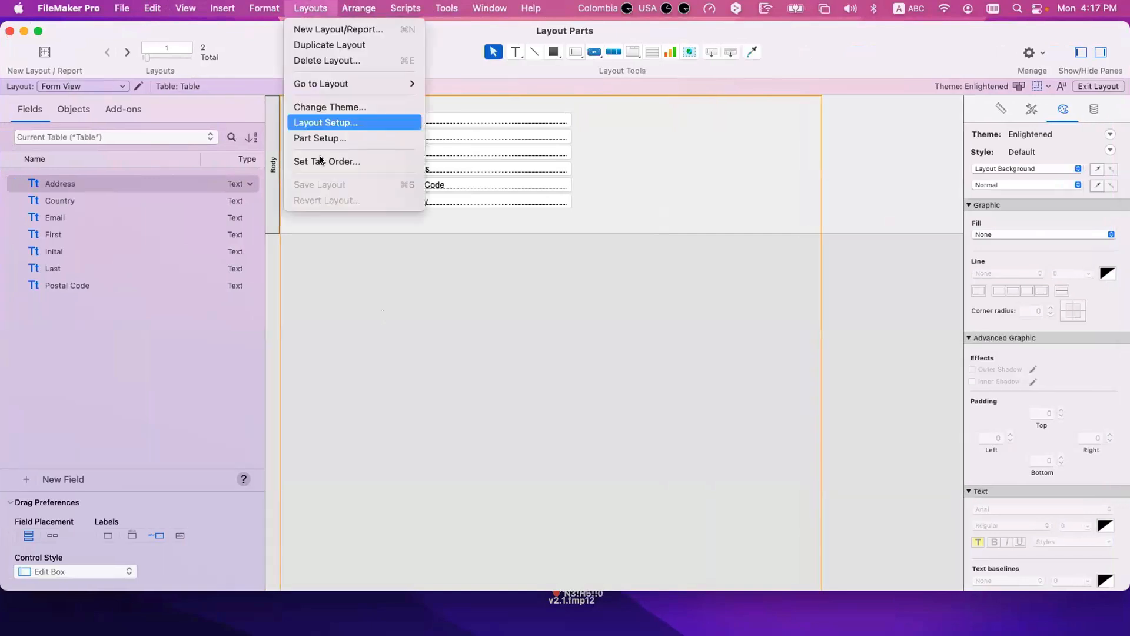
key("Escape")
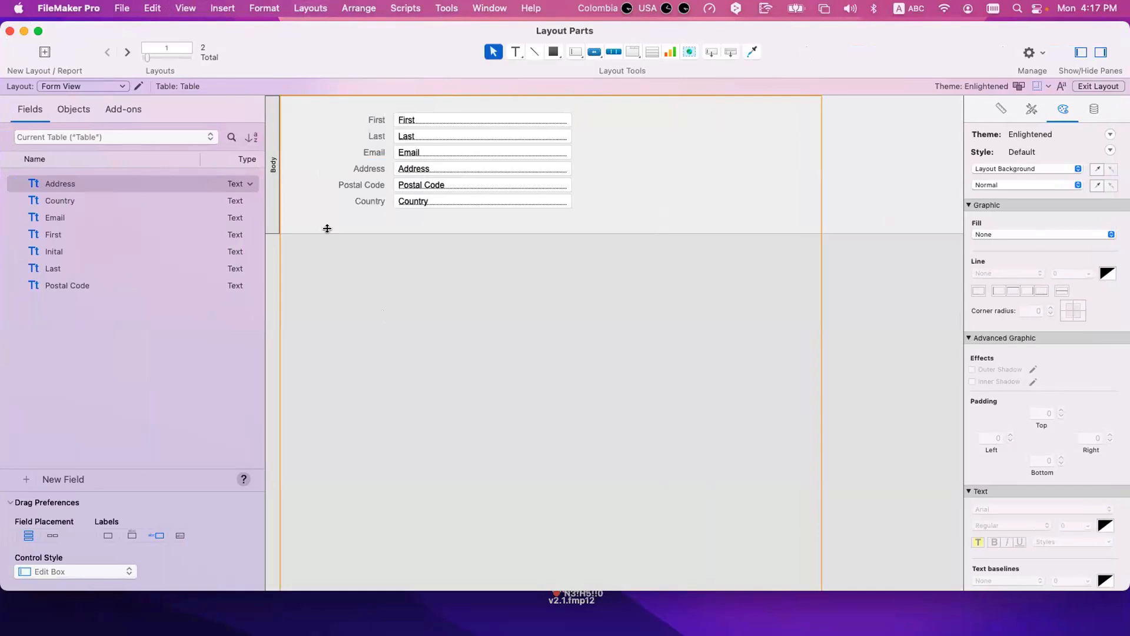
left_click_drag(331, 234, 432, 261)
left_click_drag(350, 103, 553, 226)
left_click_drag(428, 124, 428, 142)
left_click(264, 7)
mouse_move(310, 6)
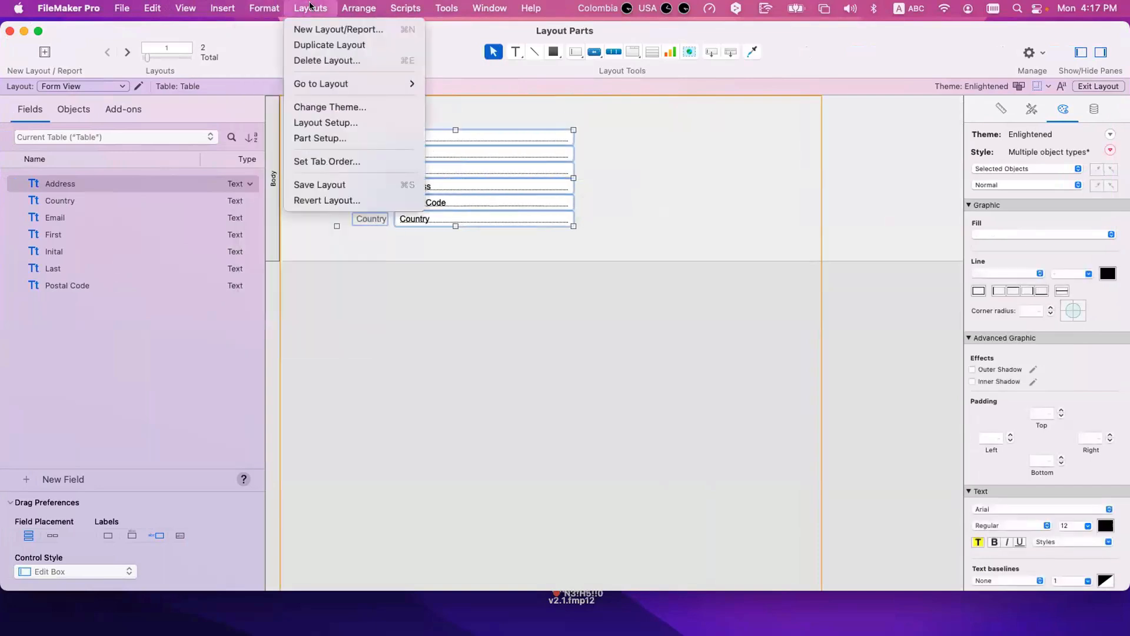
left_click(328, 137)
left_click(619, 288)
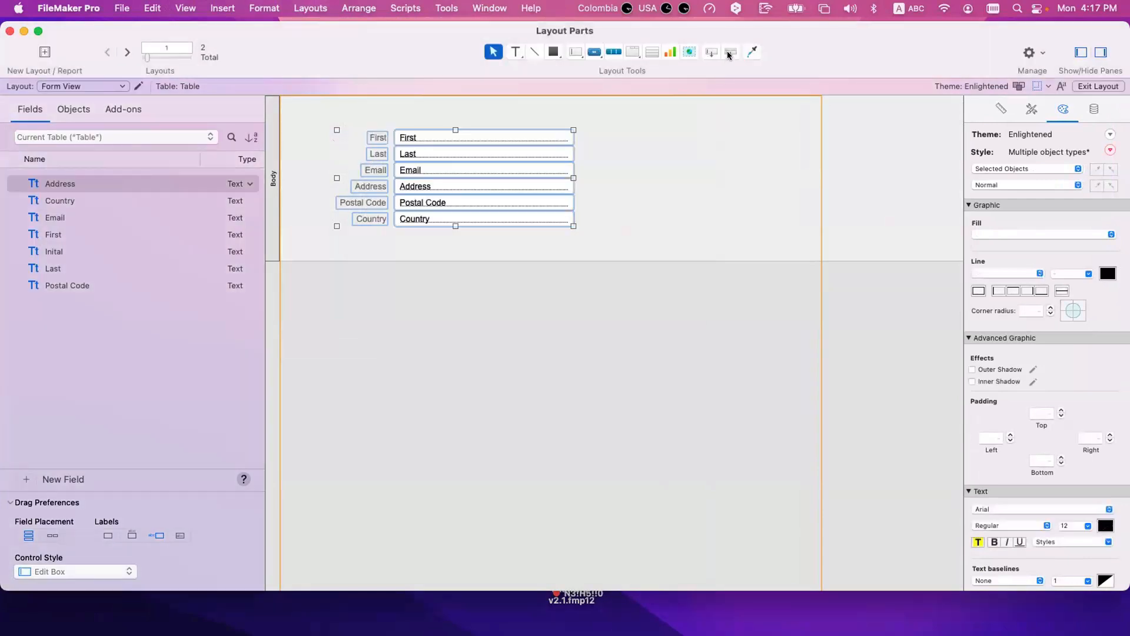
left_click(730, 54)
left_click(729, 54)
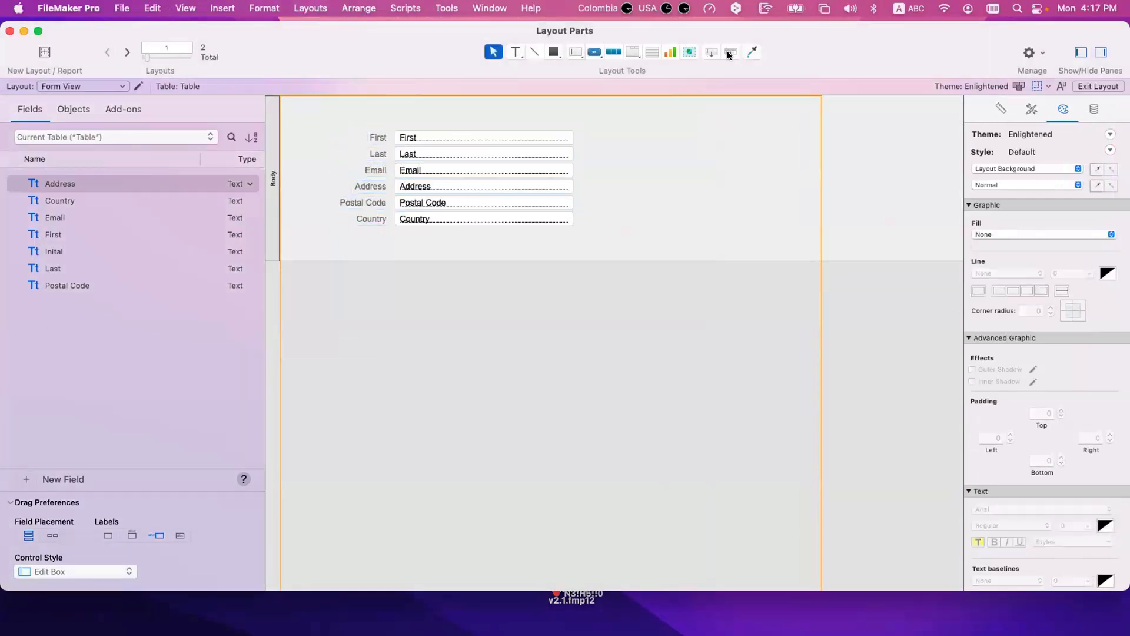
left_click_drag(728, 52, 639, 123)
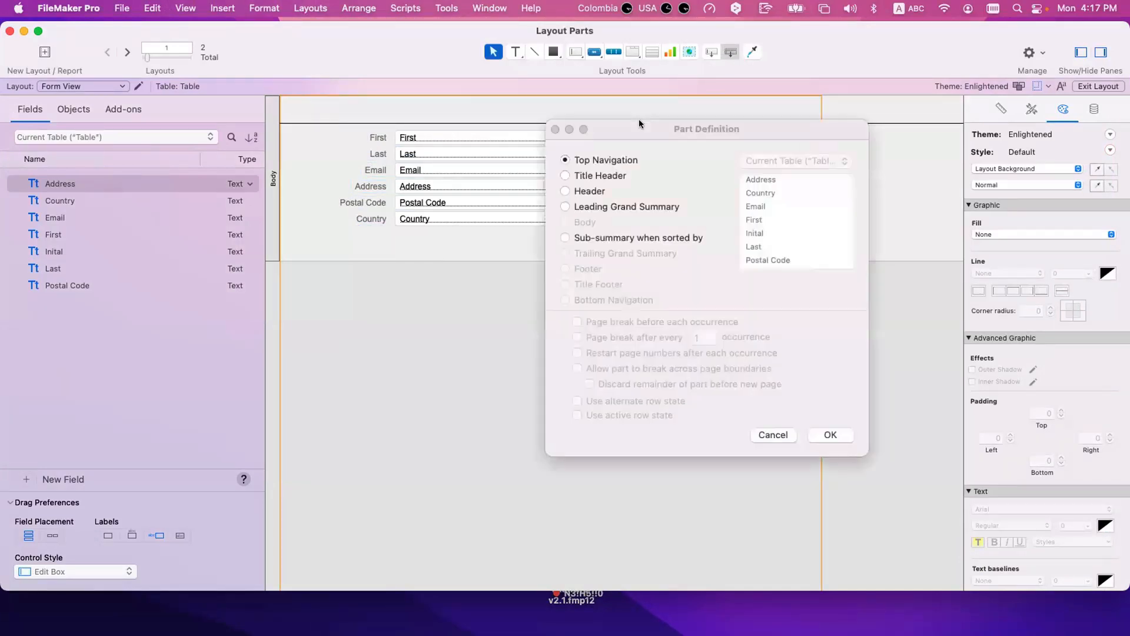
key("Escape")
Step: Add a Top Navigation part above the Body and shift all the fields and labels slightly further down
left_click_drag(731, 53, 627, 121)
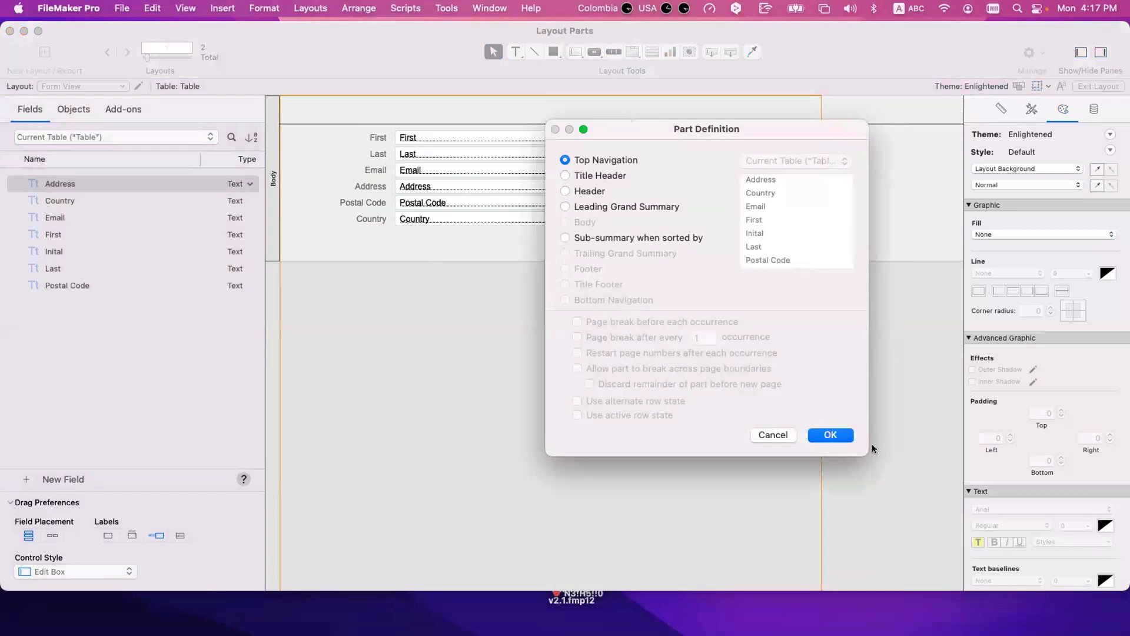
left_click(830, 434)
left_click_drag(595, 244, 343, 134)
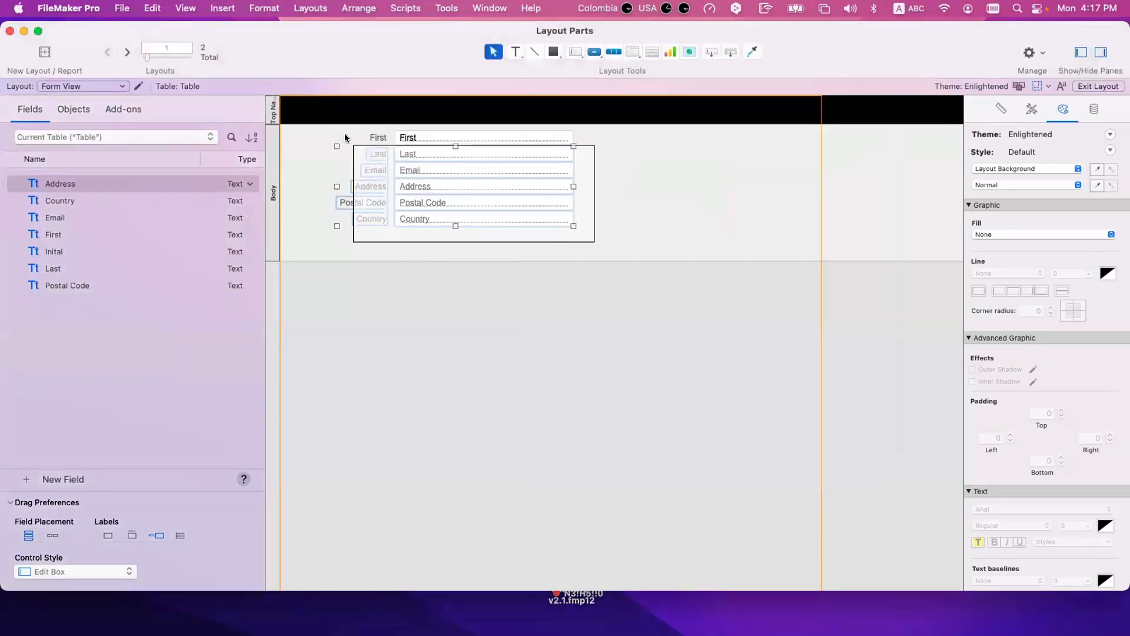
left_click_drag(417, 136, 415, 145)
left_click(479, 300)
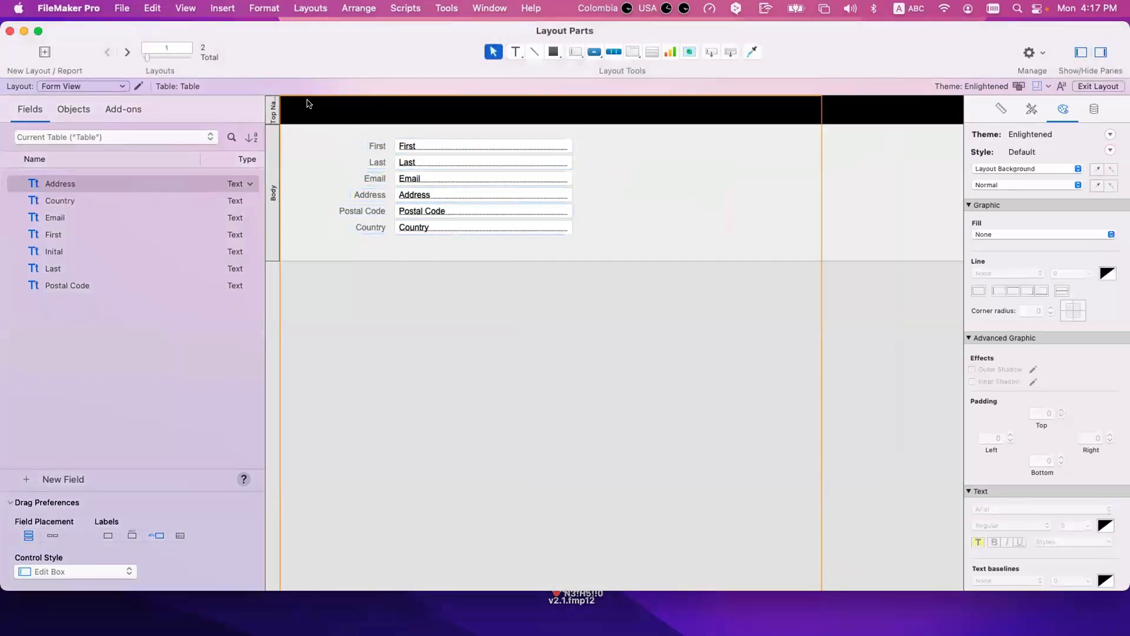
Step: Add the text "Contacts" to the Top Navigation part and place it near the part's left edge
key("t")
left_click(306, 110)
type("Conatcts")
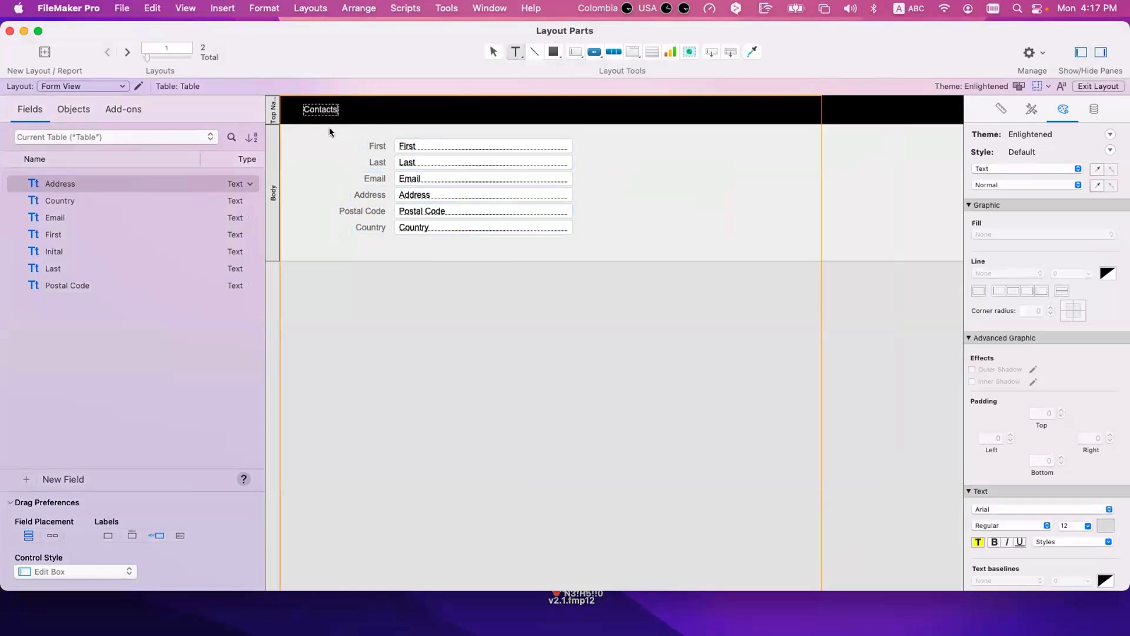
key("Escape")
left_click_drag(331, 111, 318, 110)
left_click(328, 121)
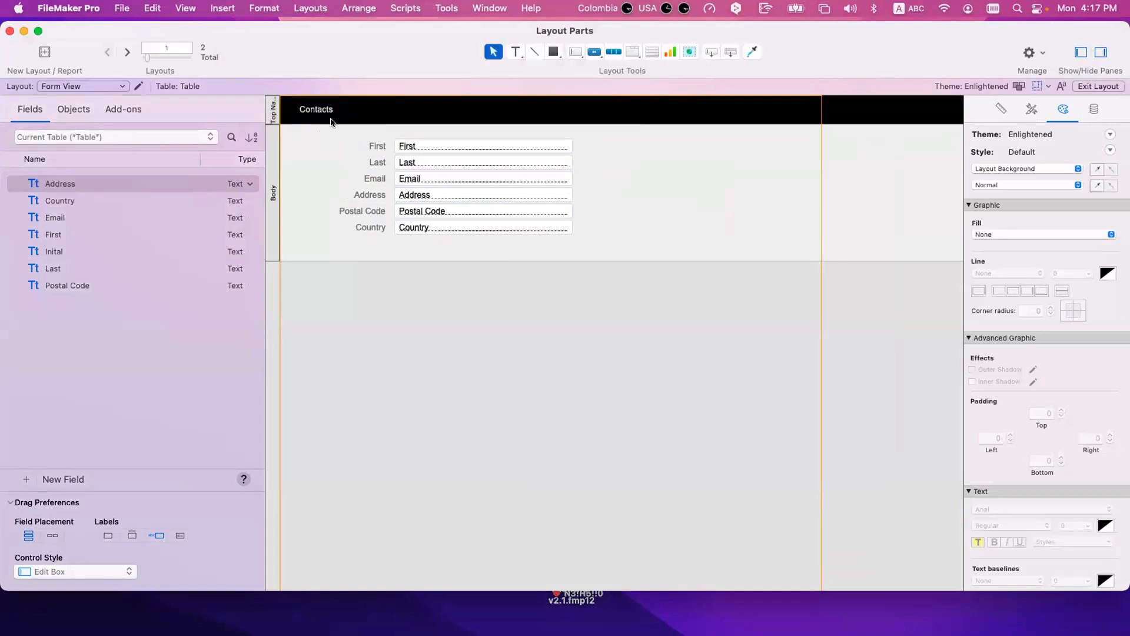
Step: Browse the record and scroll it with the window shrunk, then enlarge the window, to check how the Top Navigation part behaves
key("super+b")
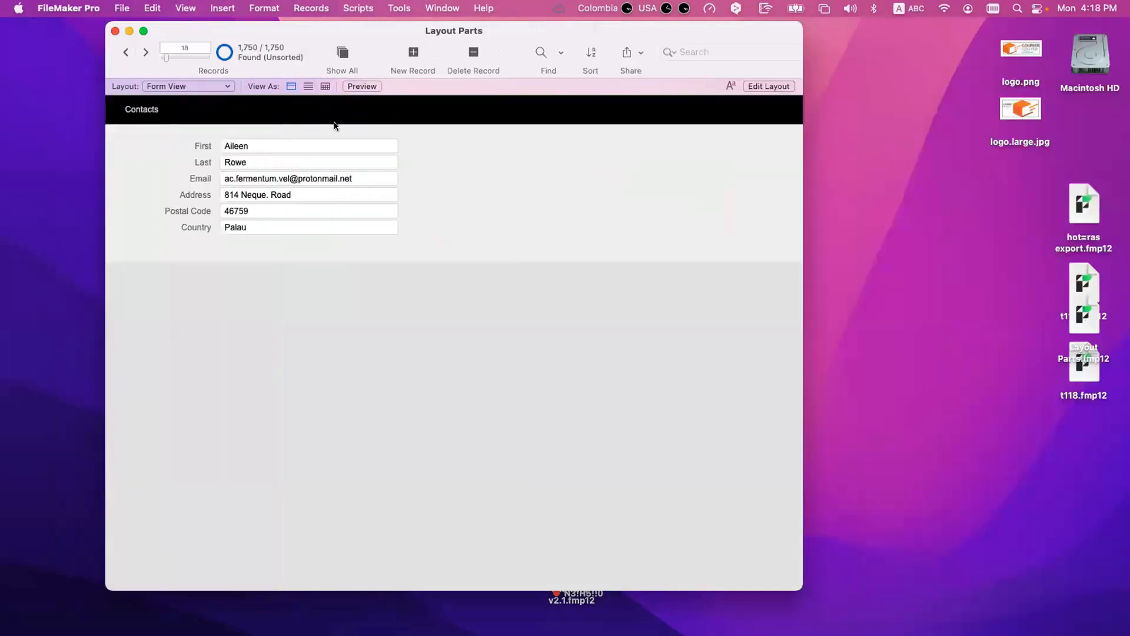
scroll(347, 136, "down", 3)
scroll(347, 136, "up", 3)
left_click_drag(802, 588, 646, 243)
scroll(404, 140, "down", 2)
scroll(405, 140, "down", 3)
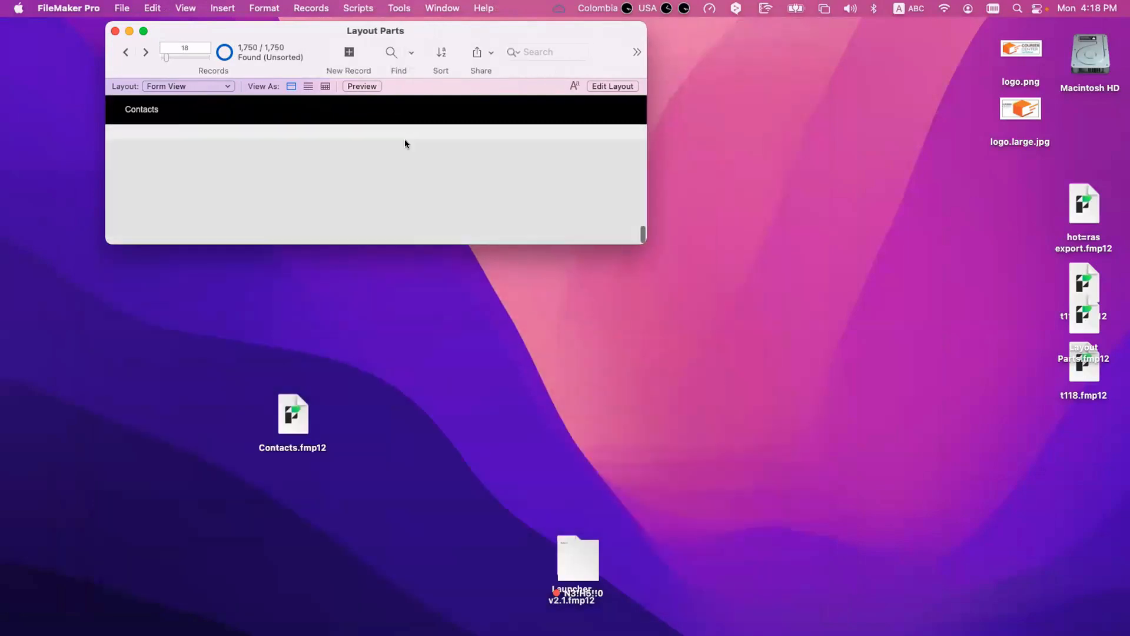
scroll(404, 140, "down", 2)
scroll(404, 143, "down", 2)
left_click_drag(645, 242, 829, 503)
Step: Display the records as a list and scroll through them to examine how the Top Navigation part behaves
left_click(307, 87)
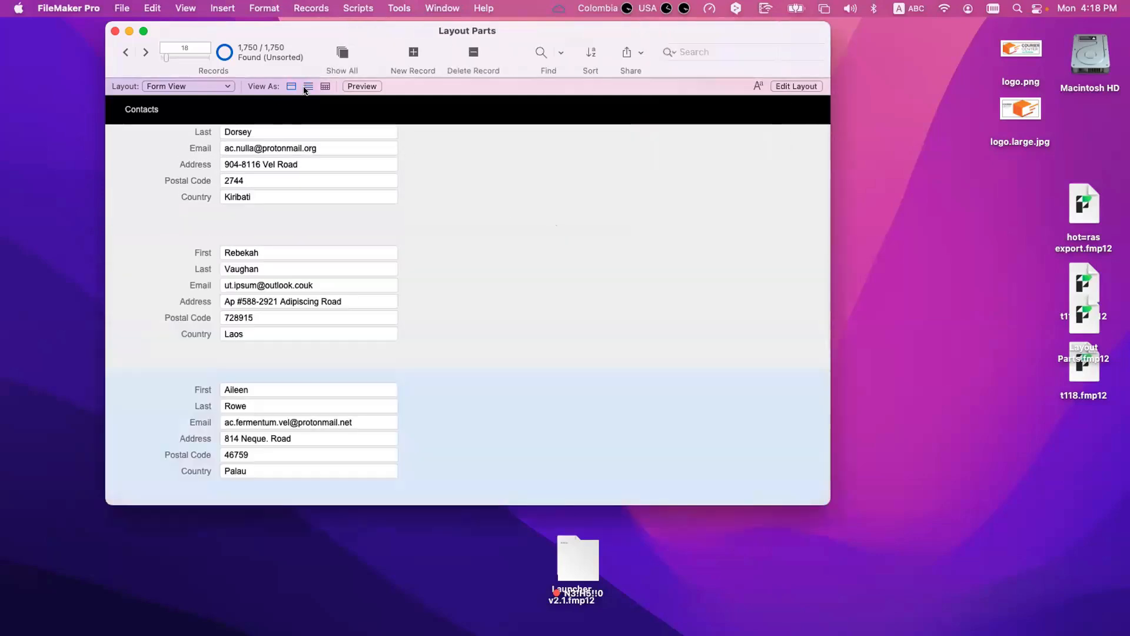
scroll(409, 230, "up", 5)
scroll(409, 234, "up", 3)
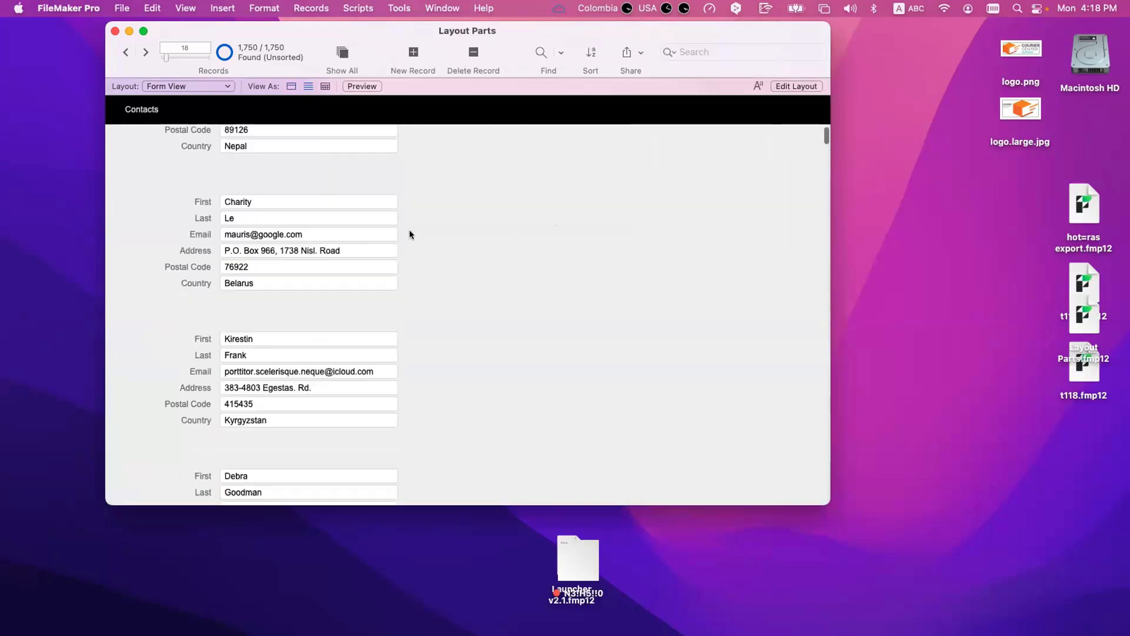
scroll(410, 234, "down", 5)
scroll(410, 234, "up", 5)
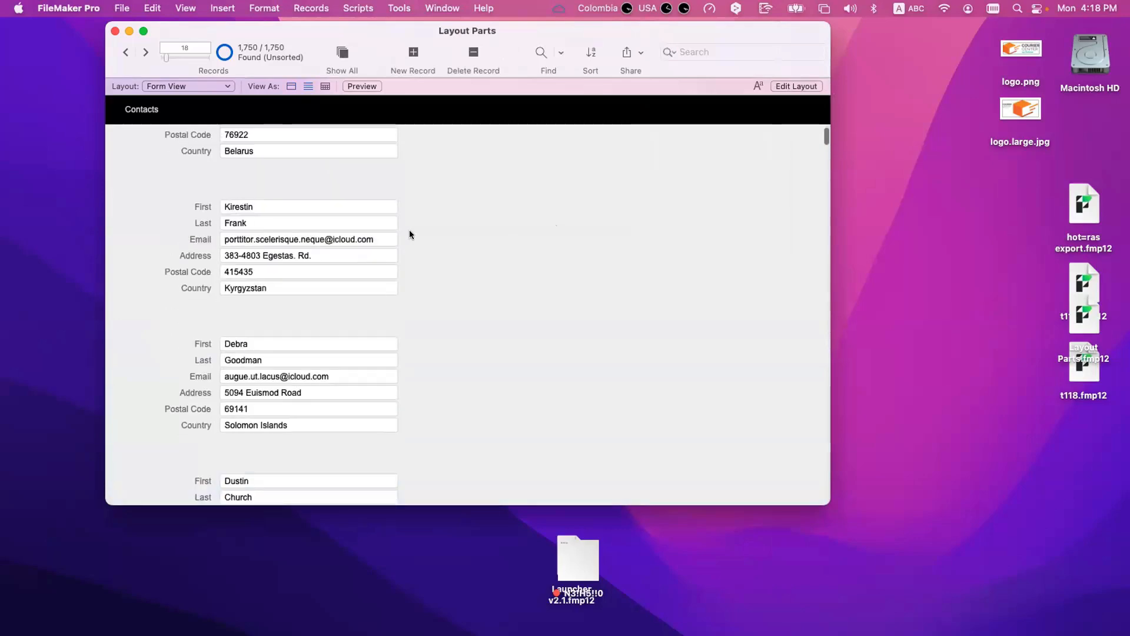
scroll(409, 234, "down", 8)
scroll(409, 235, "down", 3)
scroll(409, 234, "up", 8)
scroll(410, 234, "down", 1)
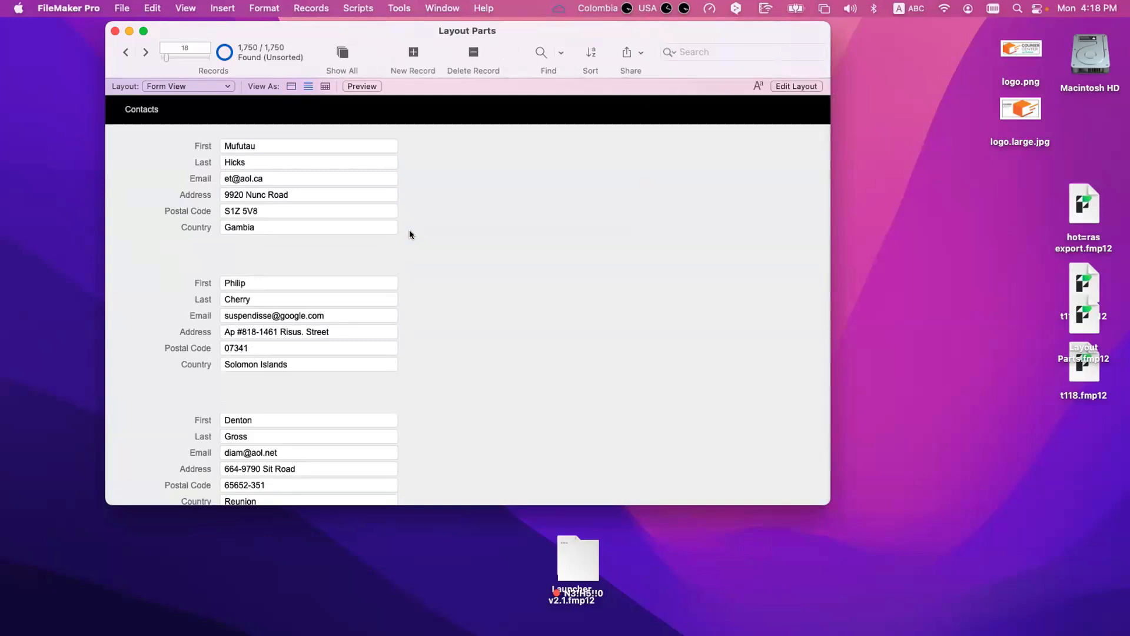
Step: Preview the records as printed pages and start saving them as a PDF
key("super+u")
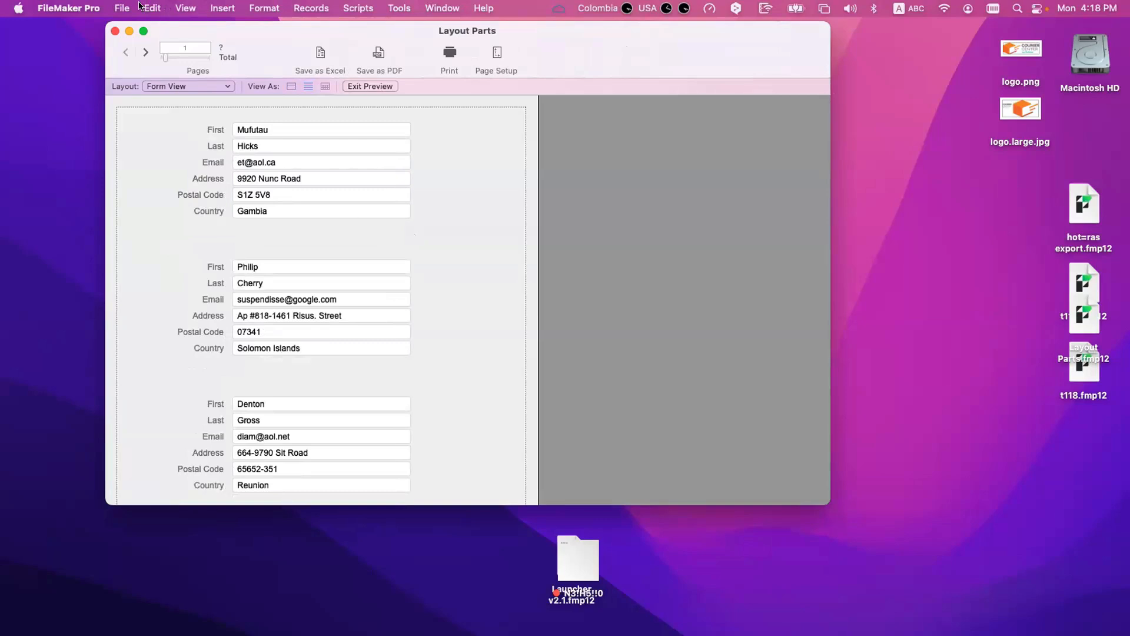
left_click(121, 8)
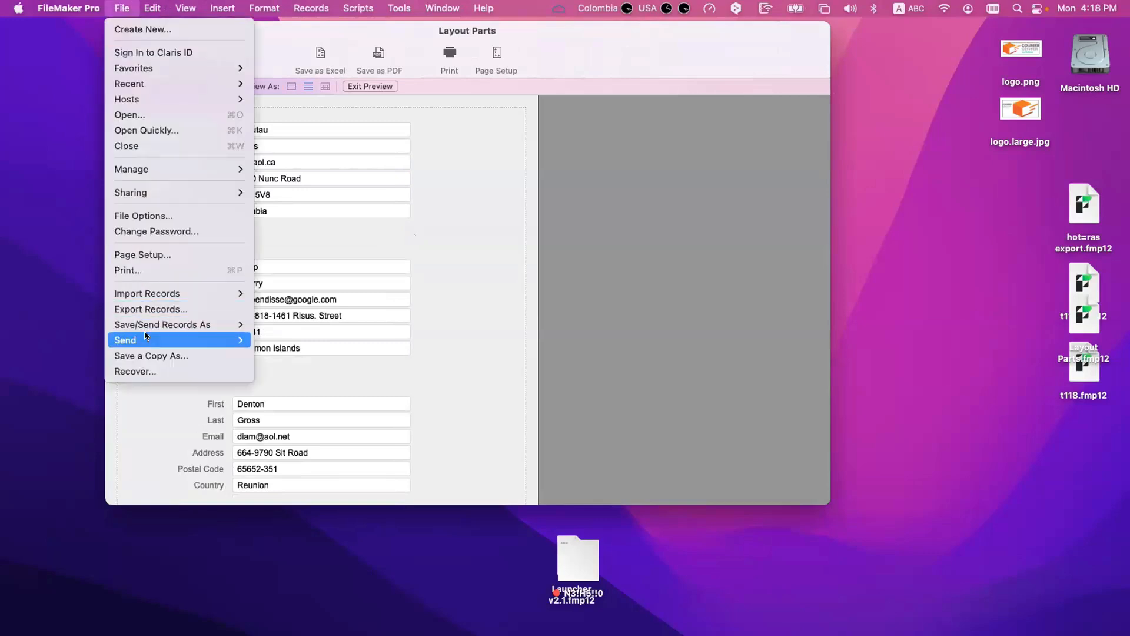
mouse_move(229, 324)
left_click(270, 323)
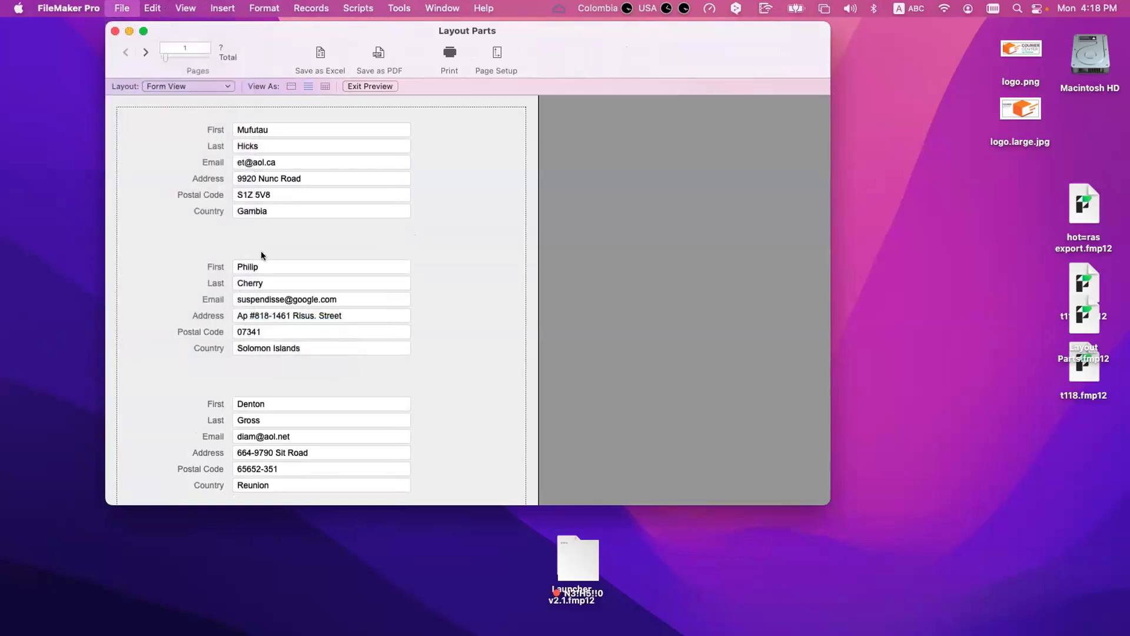
left_click(122, 8)
mouse_move(140, 321)
left_click(267, 334)
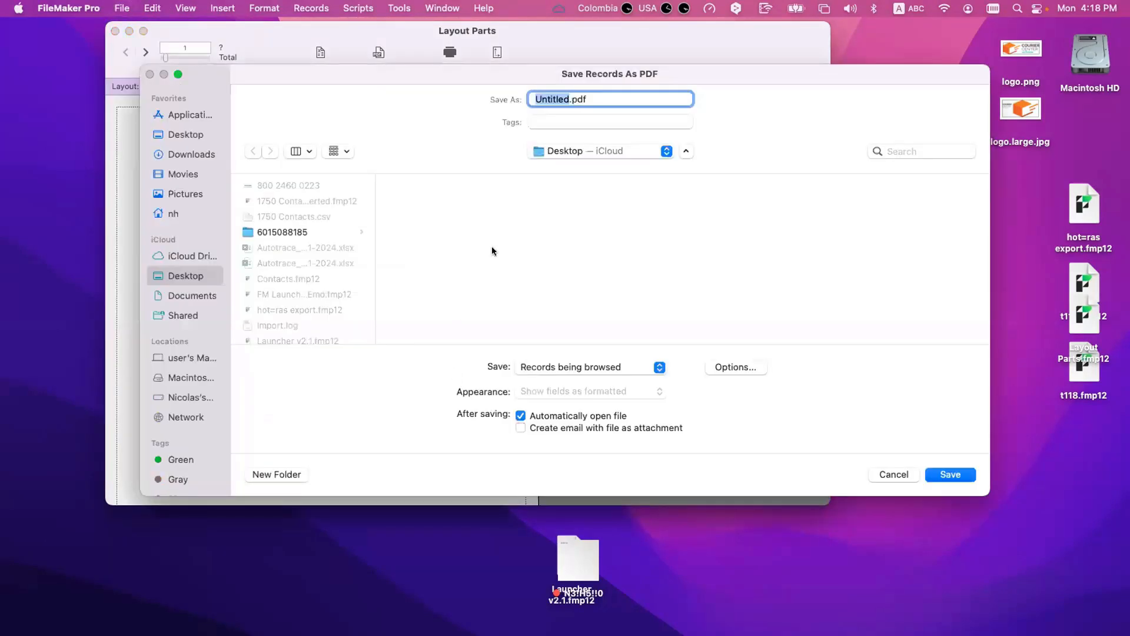
Step: Limit the PDF to specific pages 1 through 3 and save it to the Desktop as Untitled.pdf
left_click(732, 367)
left_click(566, 303)
left_click(638, 332)
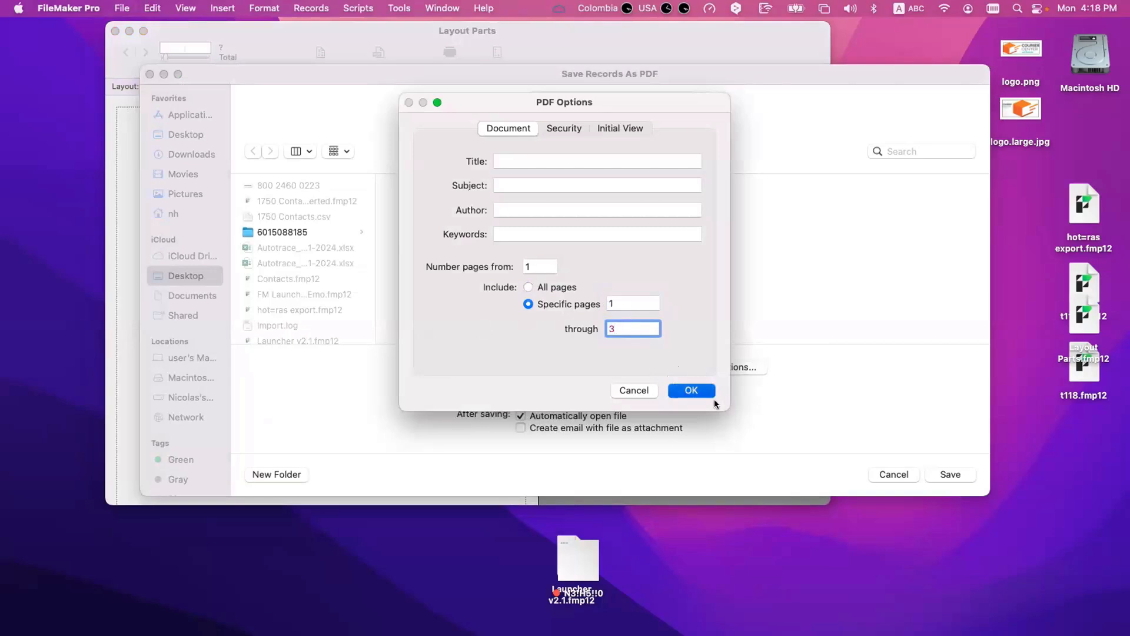
left_click(694, 392)
key("Return")
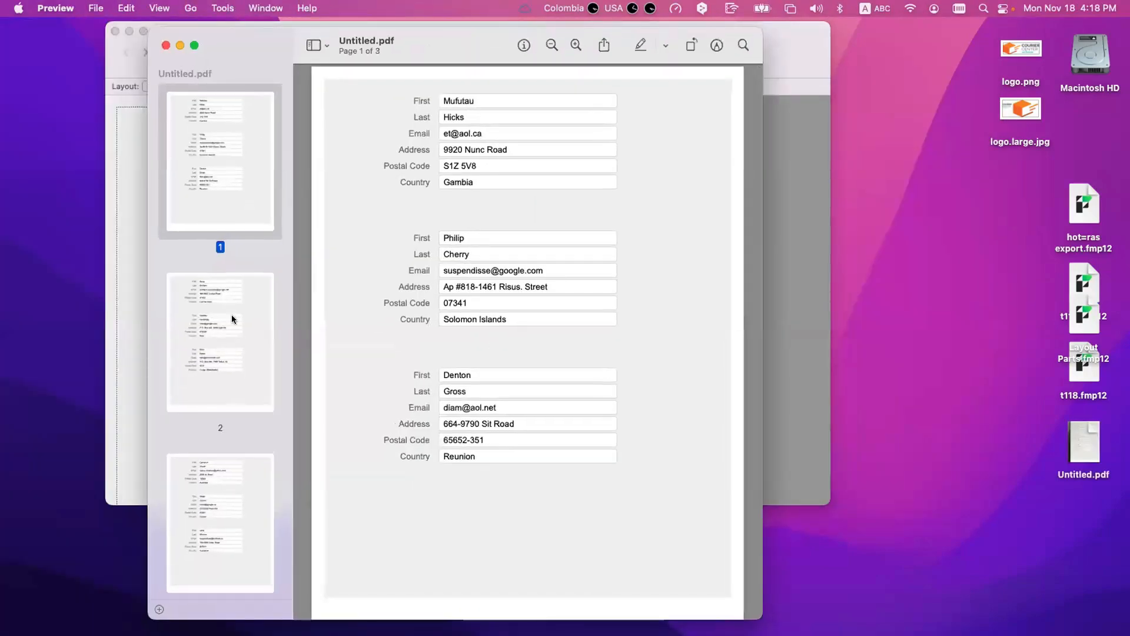
Step: Look through the pages of Untitled.pdf to check for the Top Navigation part, and close the document
left_click(232, 318)
left_click(273, 545)
left_click(246, 283)
left_click(225, 133)
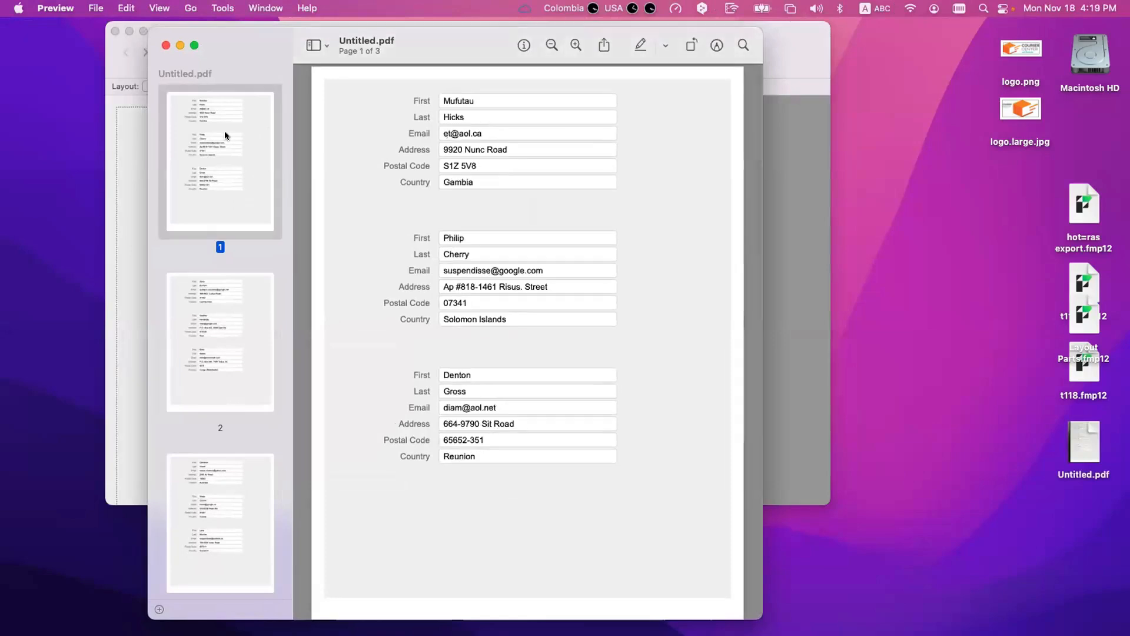
left_click(166, 45)
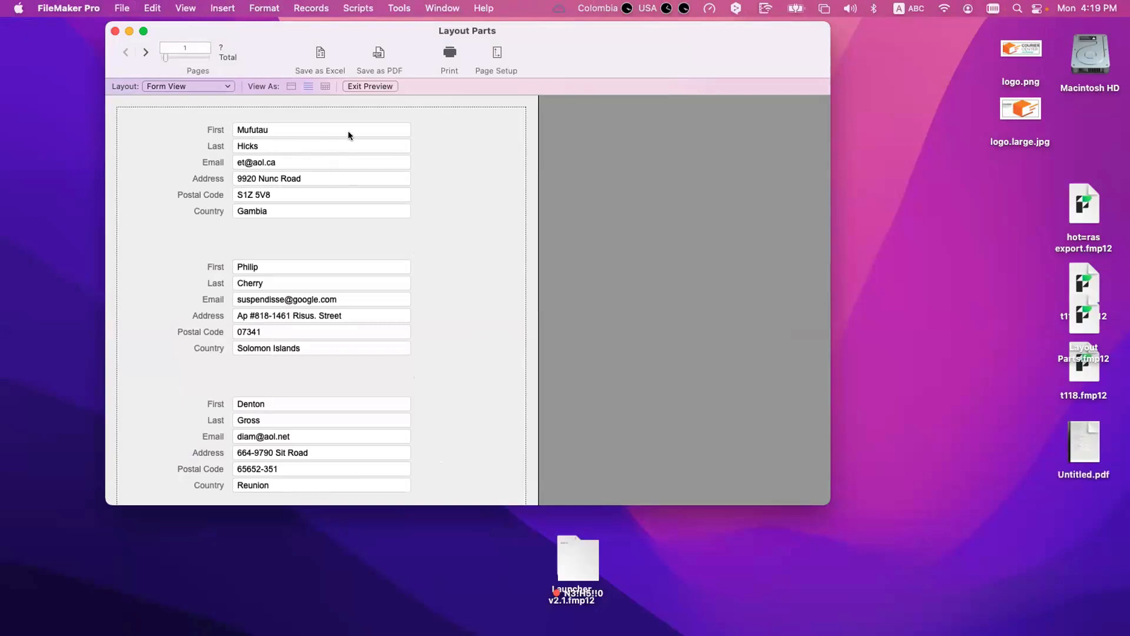
Step: Exit the print preview and compare the records displayed as a form and as a list
left_click(378, 84)
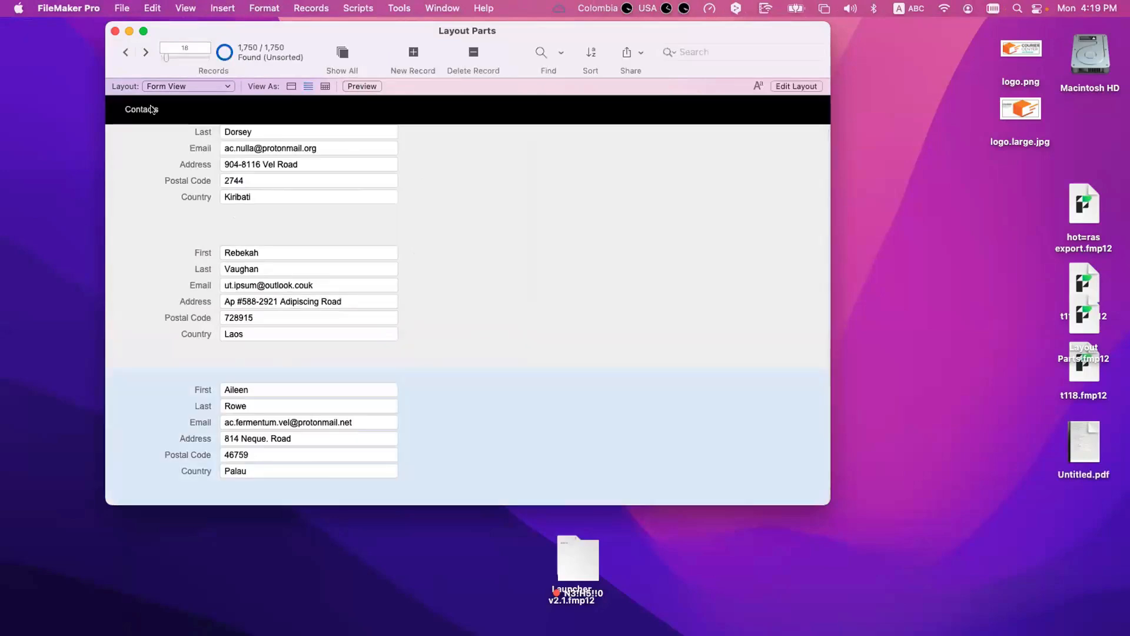
left_click(291, 87)
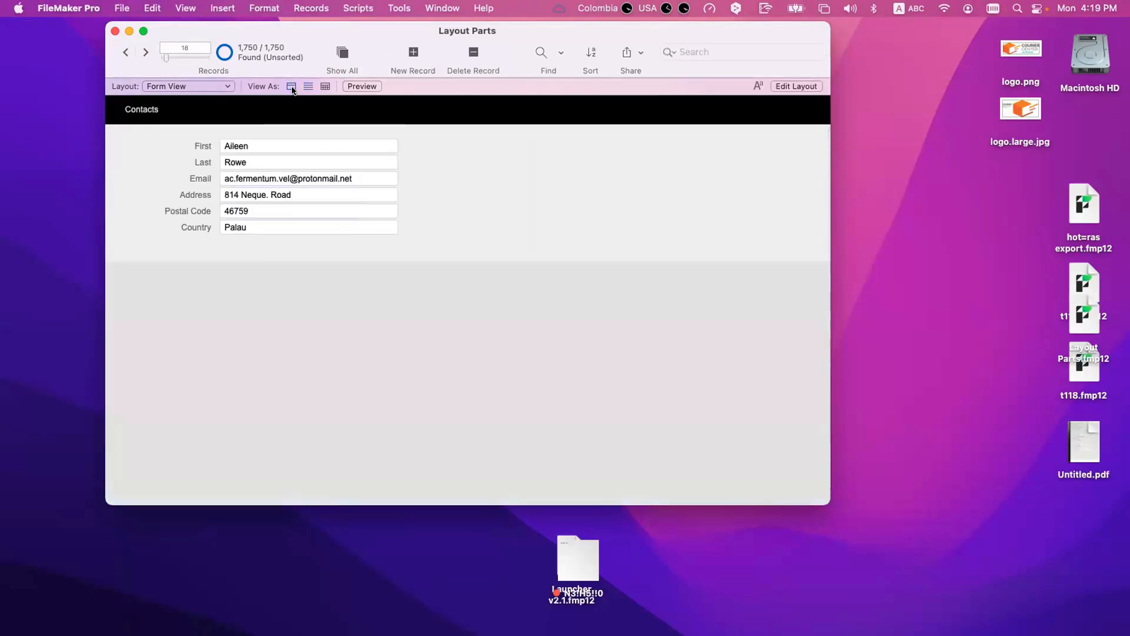
left_click(303, 87)
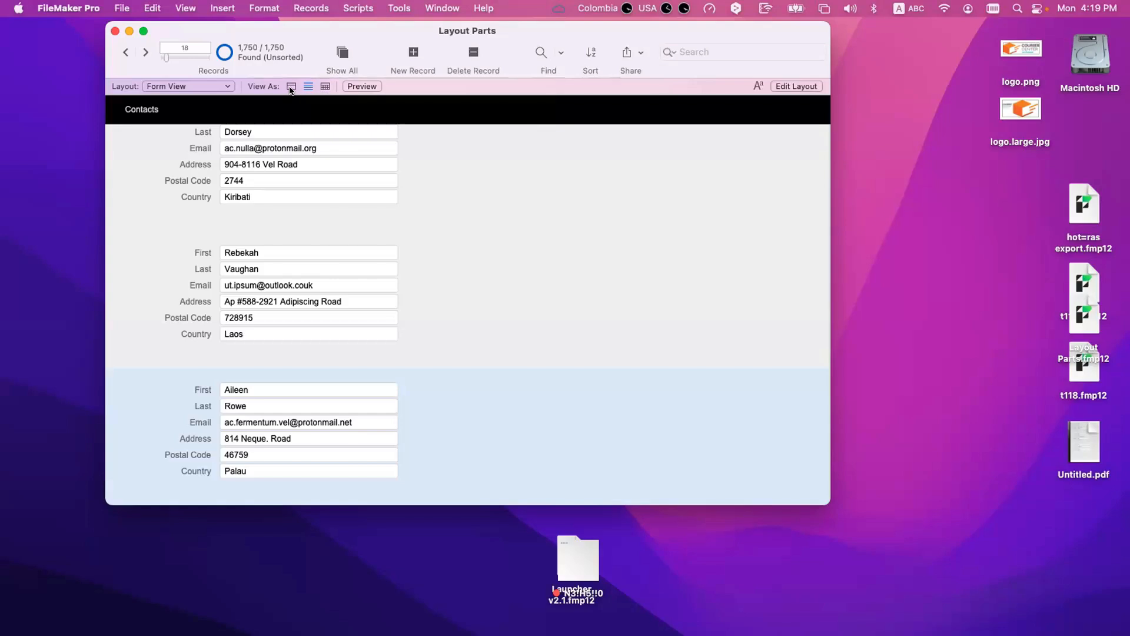
Step: Return to Layout mode, extend the Body part downward, and move all the fields and labels lower within it
key("super+l")
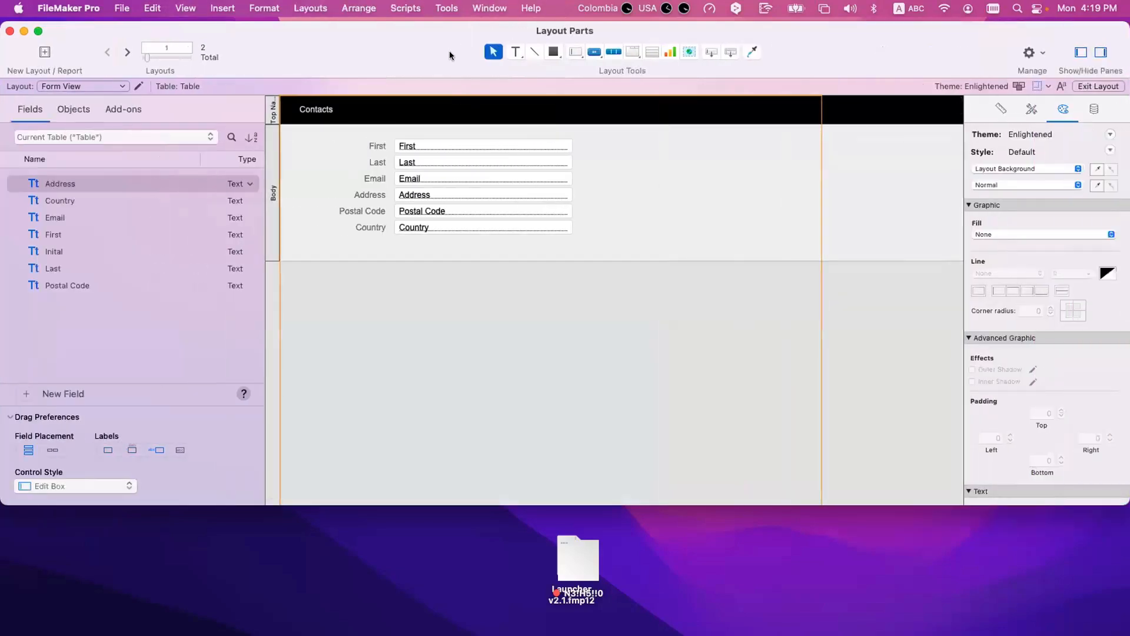
left_click_drag(539, 260, 592, 297)
left_click_drag(603, 269, 340, 138)
left_click_drag(416, 146, 418, 177)
Step: Add a Title Header part between the Top Navigation and the Body
left_click(729, 55)
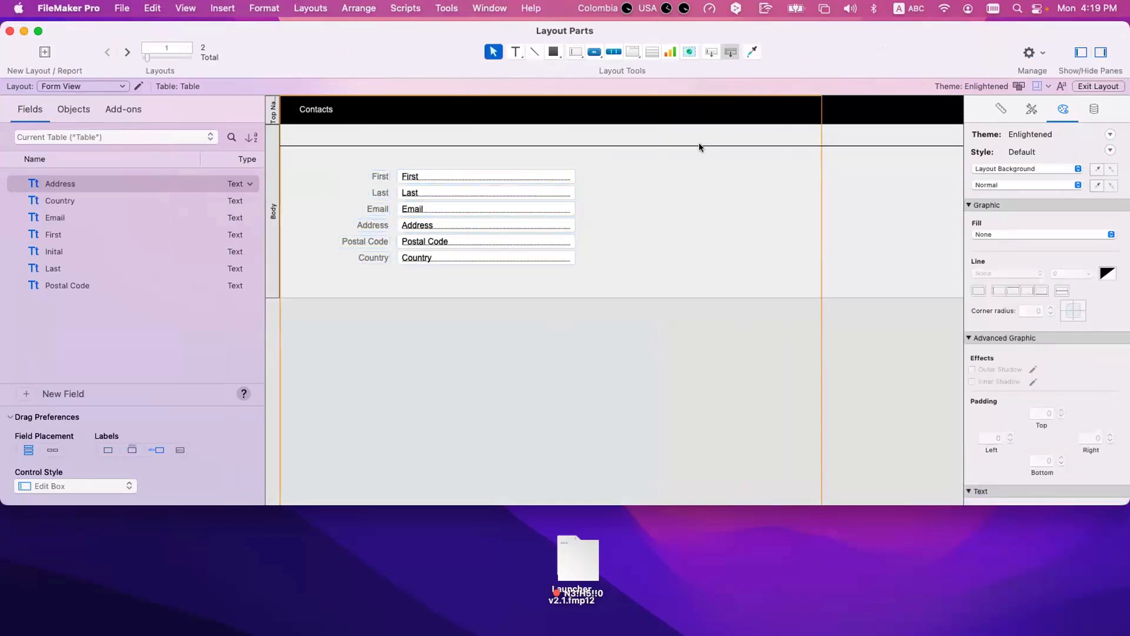
left_click(699, 152)
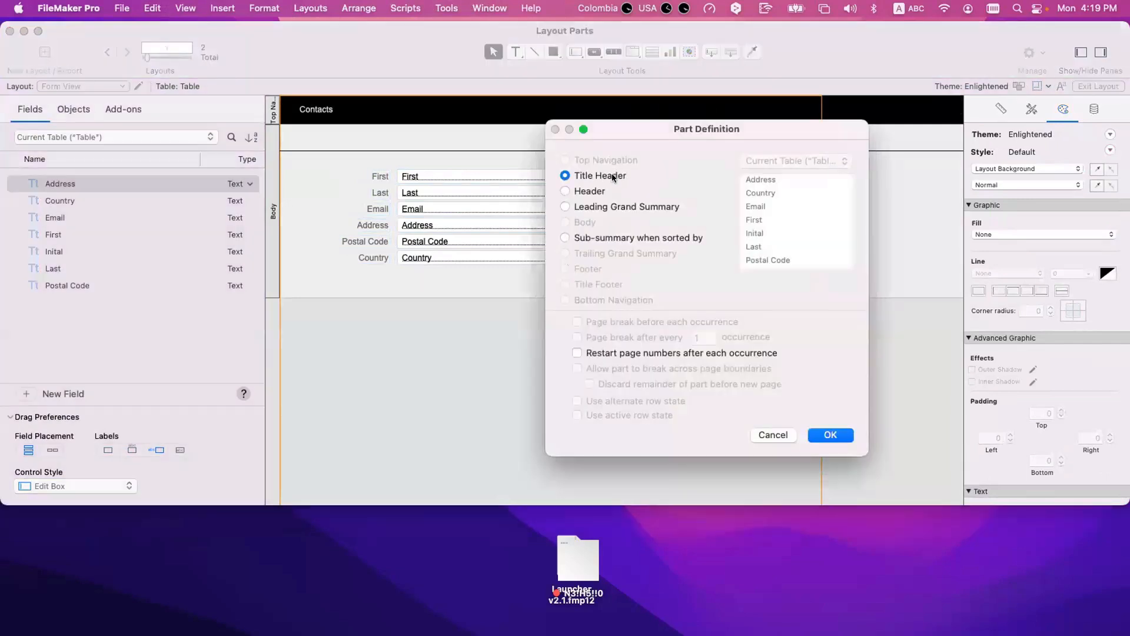
left_click(830, 434)
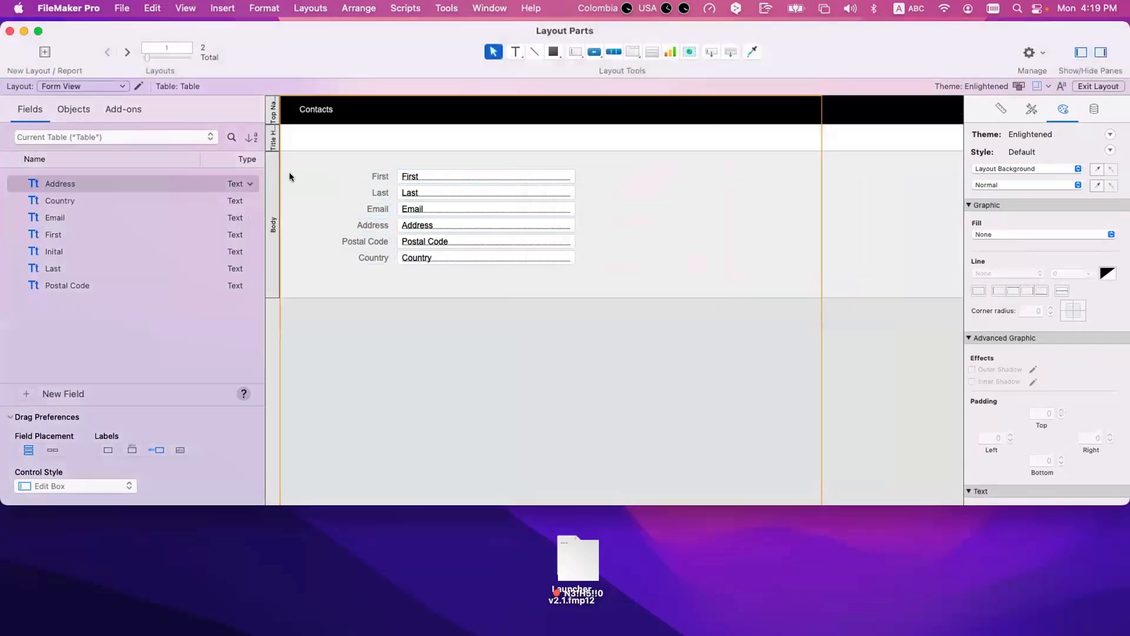
Step: Add a Bottom Navigation part below the Body
left_click(731, 53)
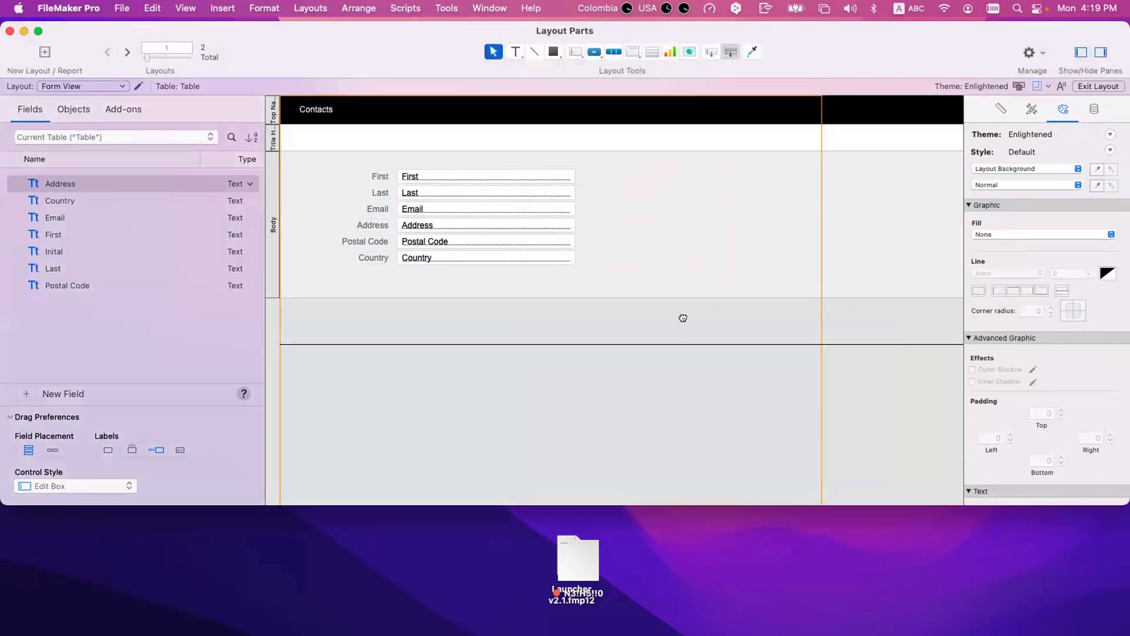
left_click(678, 320)
left_click(631, 300)
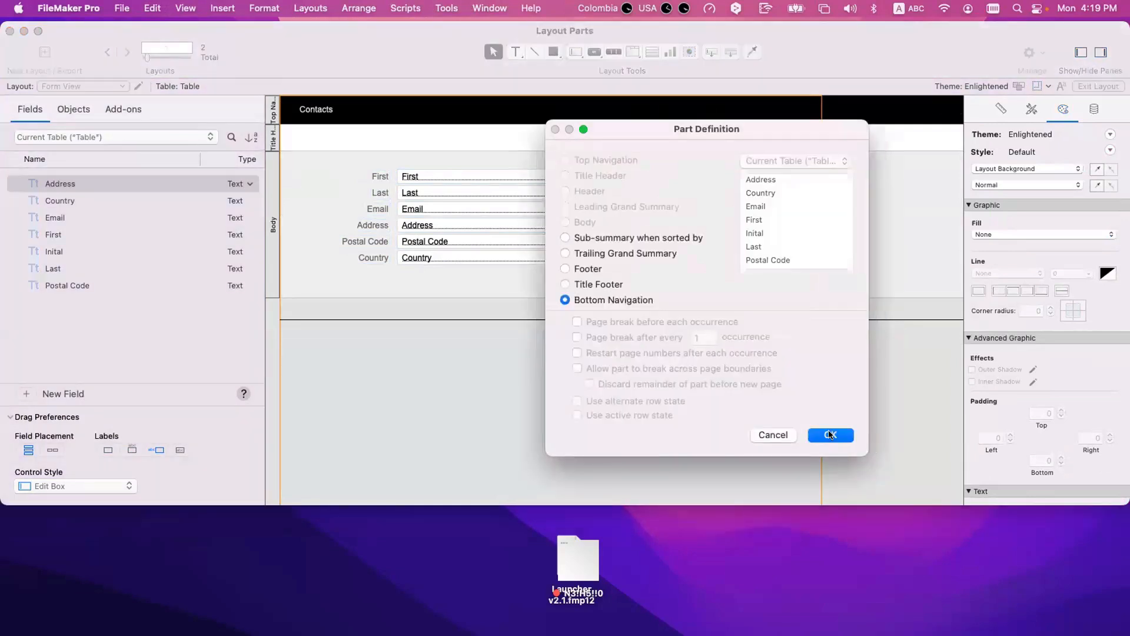
left_click(830, 434)
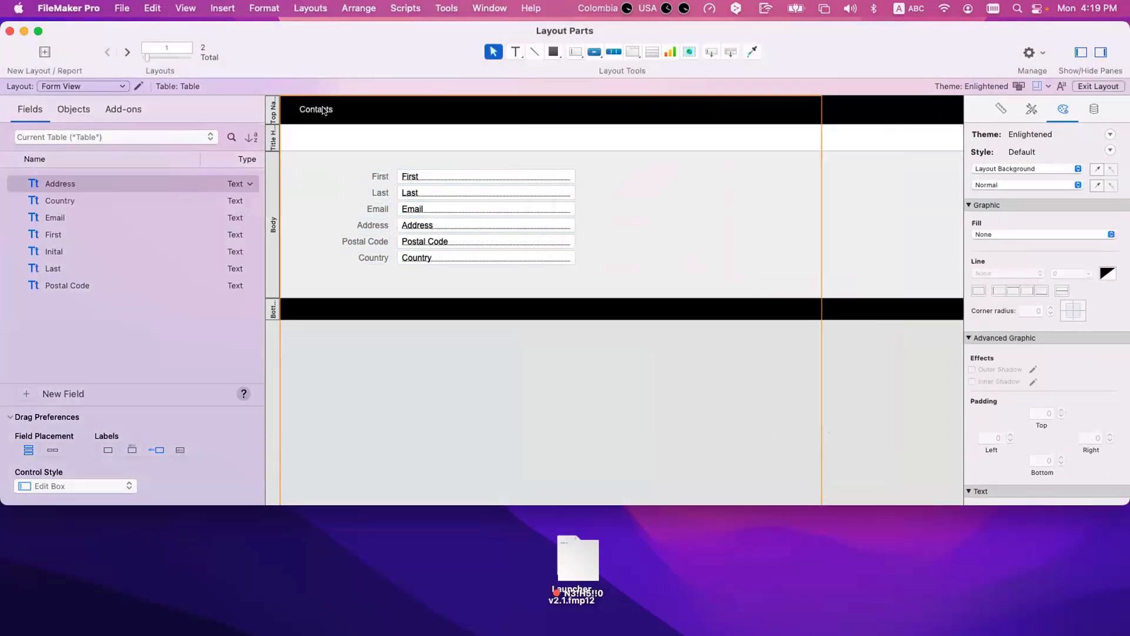
Step: Copy the Contacts label into the Bottom Navigation part and change the copy's text to "Bottom"
left_click_drag(327, 111, 316, 313)
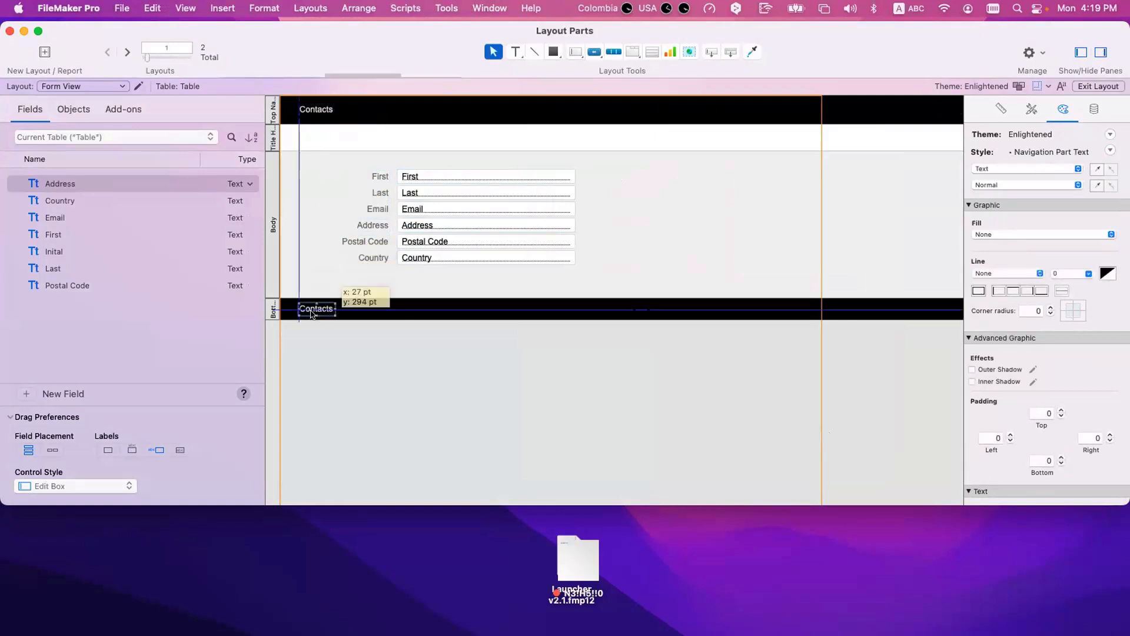
double_click(312, 313)
type("Bottom")
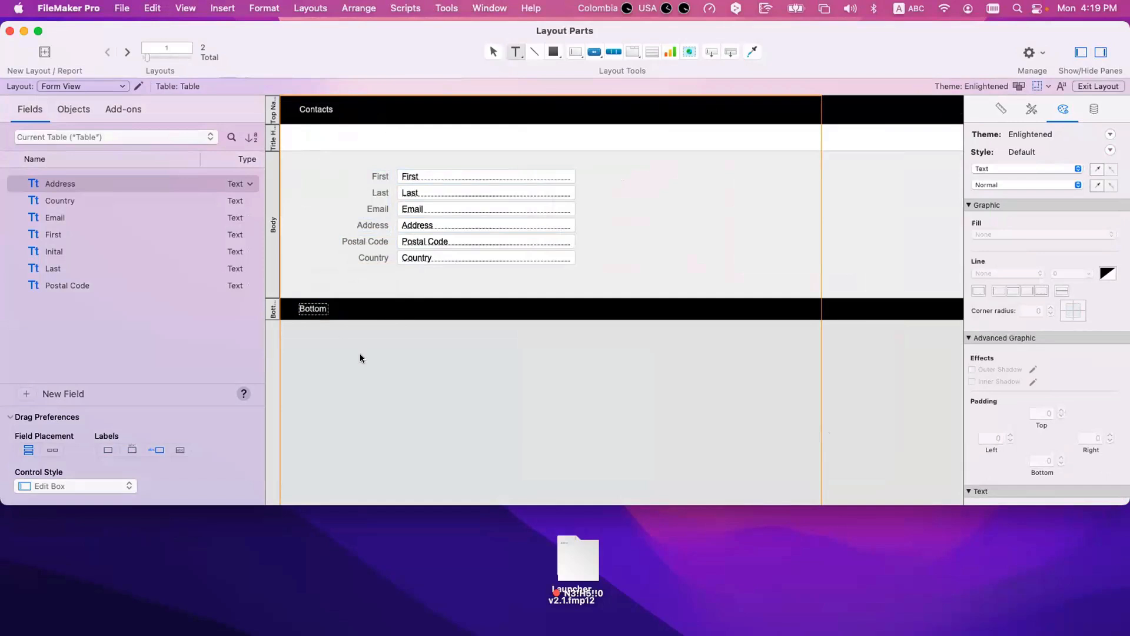
key("Escape")
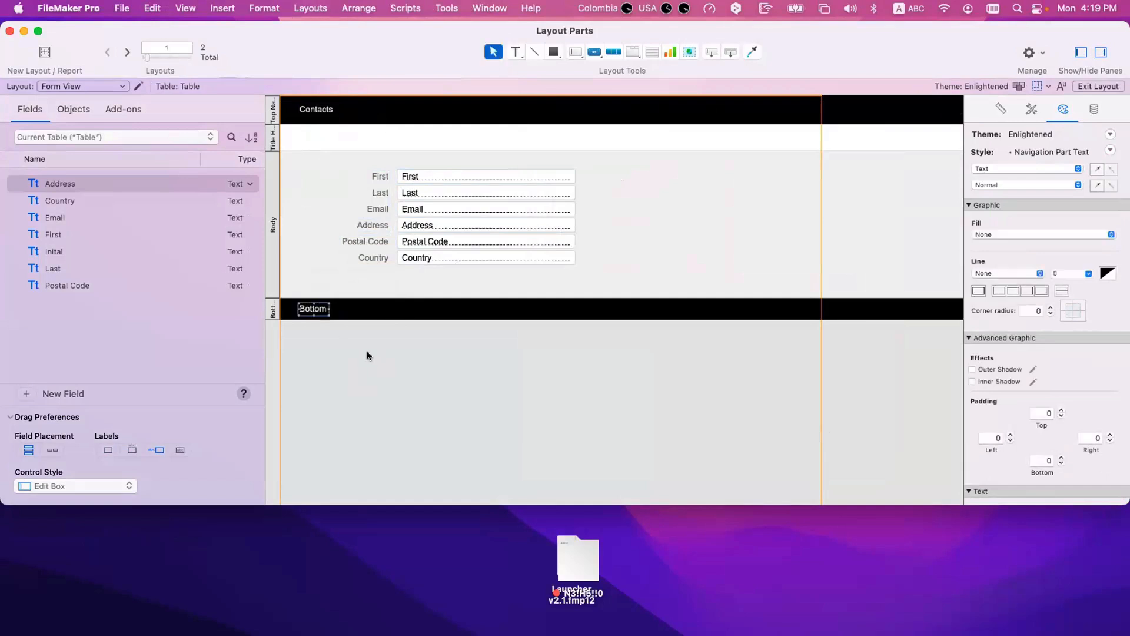
Step: Switch to Browse mode, look through the records as a list, and display them as a form to examine the Bottom Navigation
key("super+b")
scroll(366, 347, "down", 5)
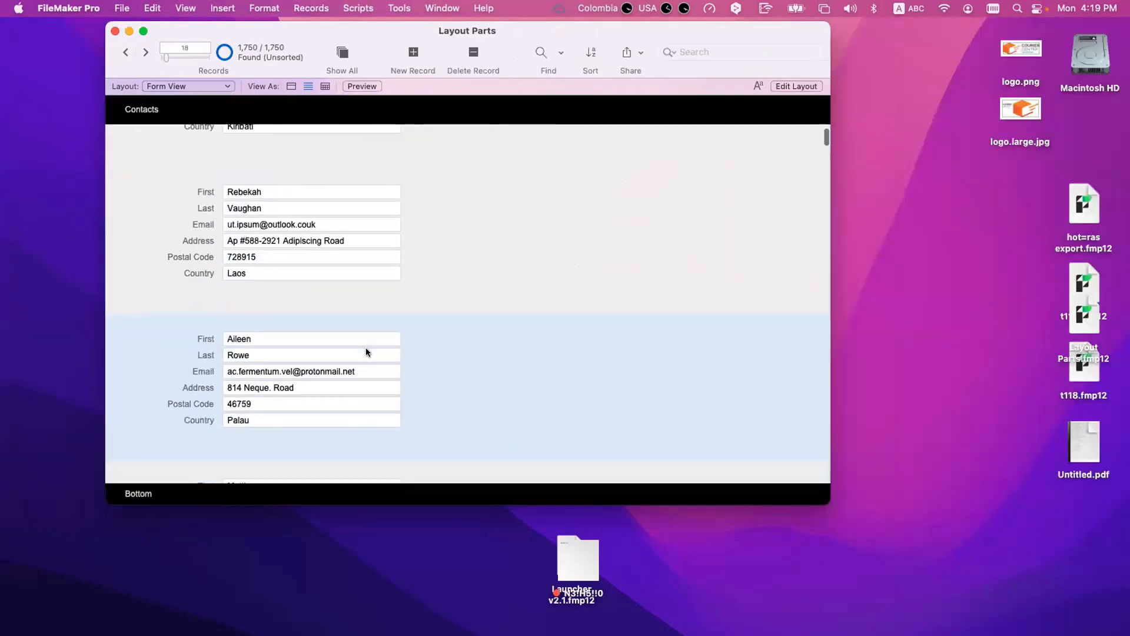
scroll(366, 352, "down", 10)
scroll(345, 336, "up", 8)
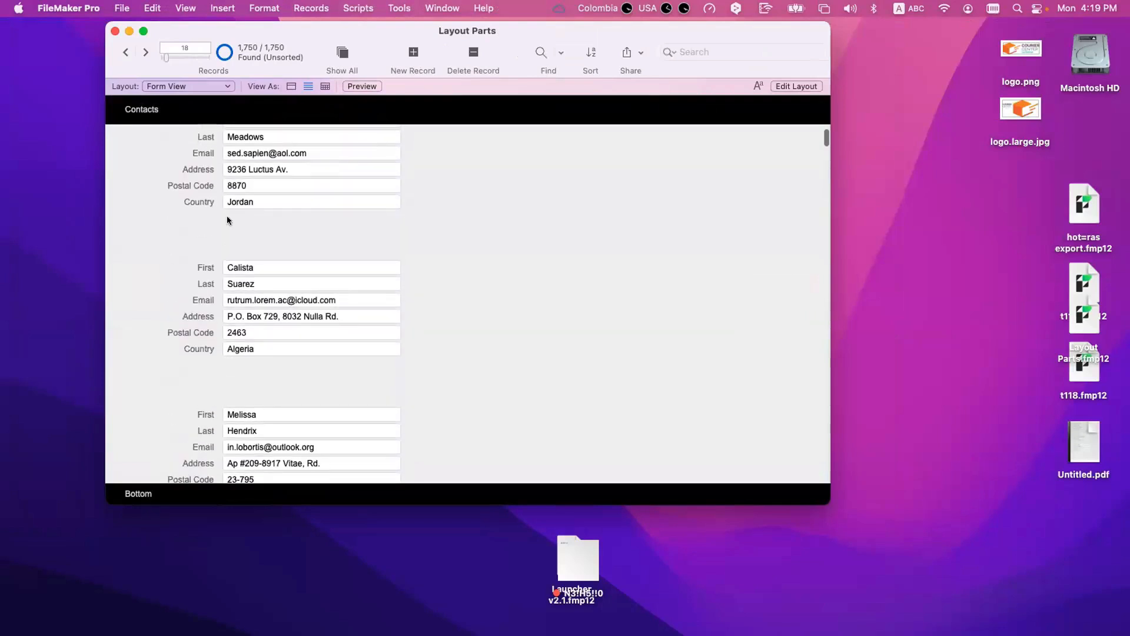
scroll(245, 244, "down", 10)
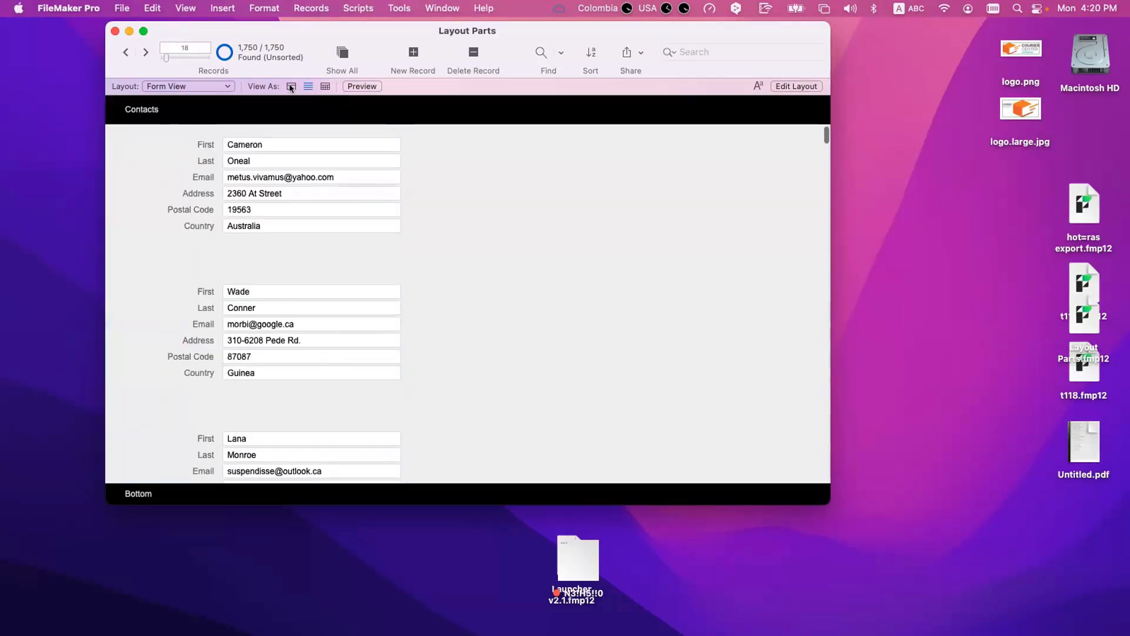
left_click(290, 87)
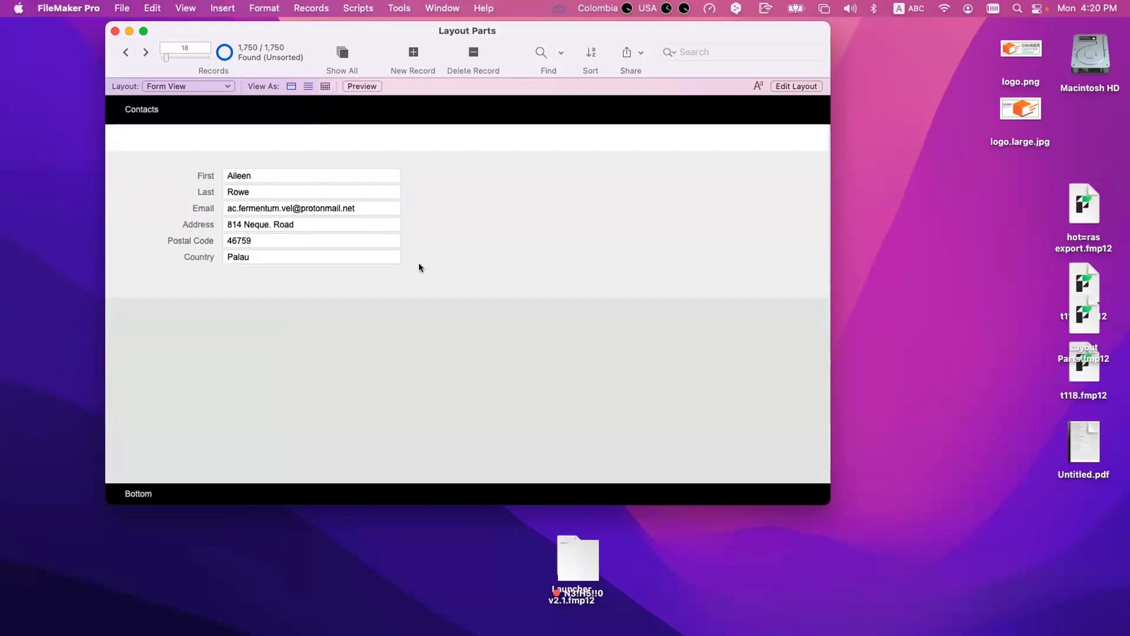
Step: Check the list view in the print preview, then return to Browse mode and look through the list's navigation parts
left_click(307, 87)
key("super+u")
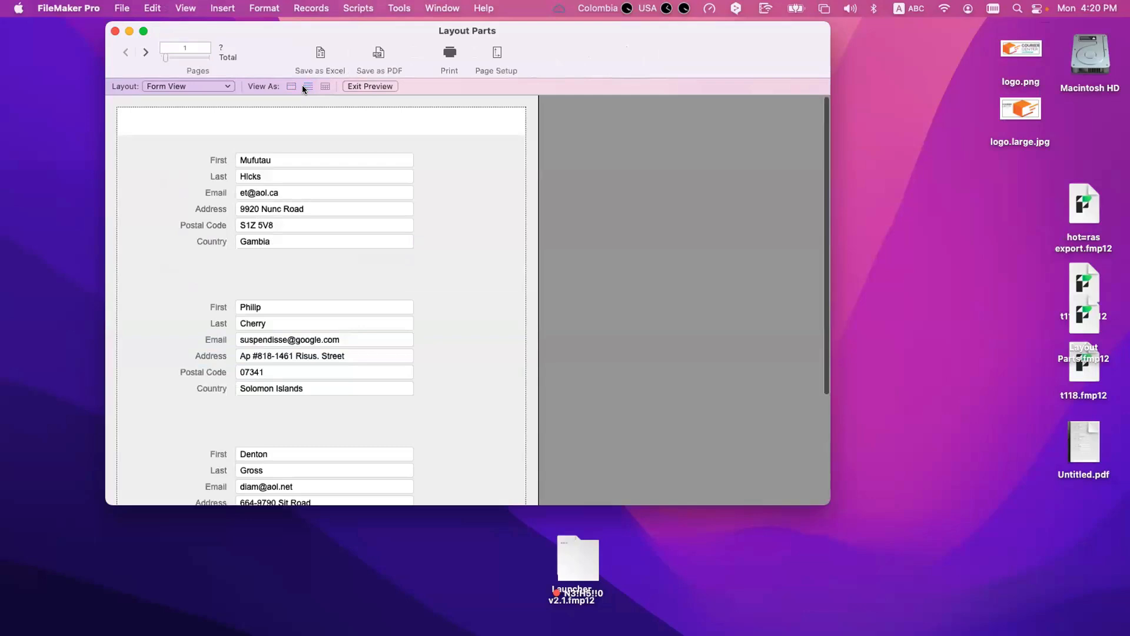
key("super+b")
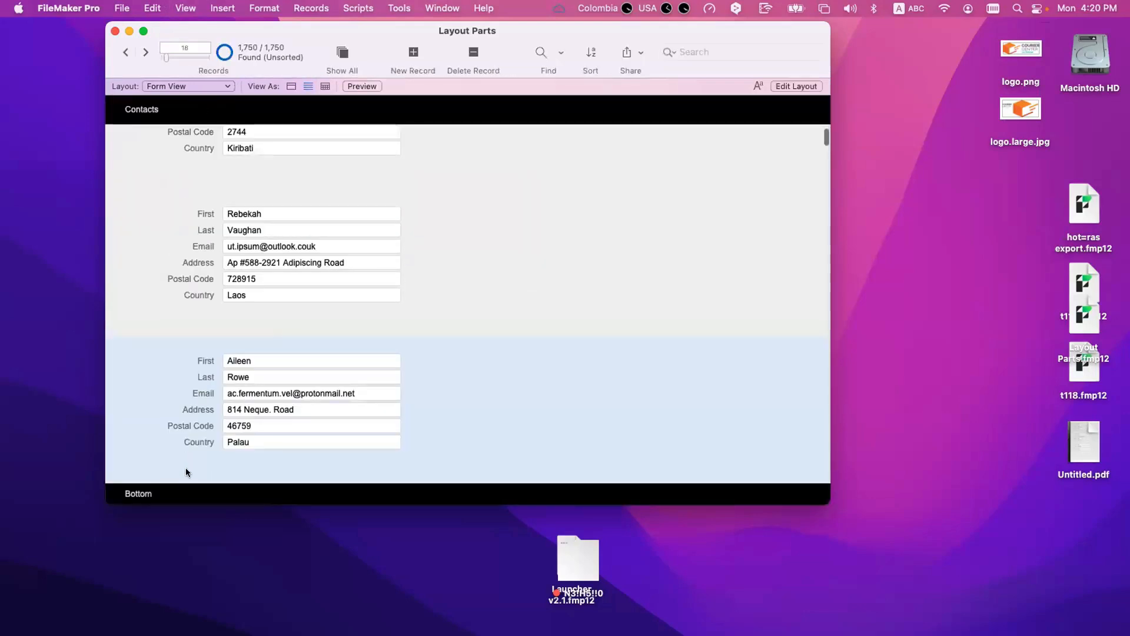
scroll(422, 399, "up", 10)
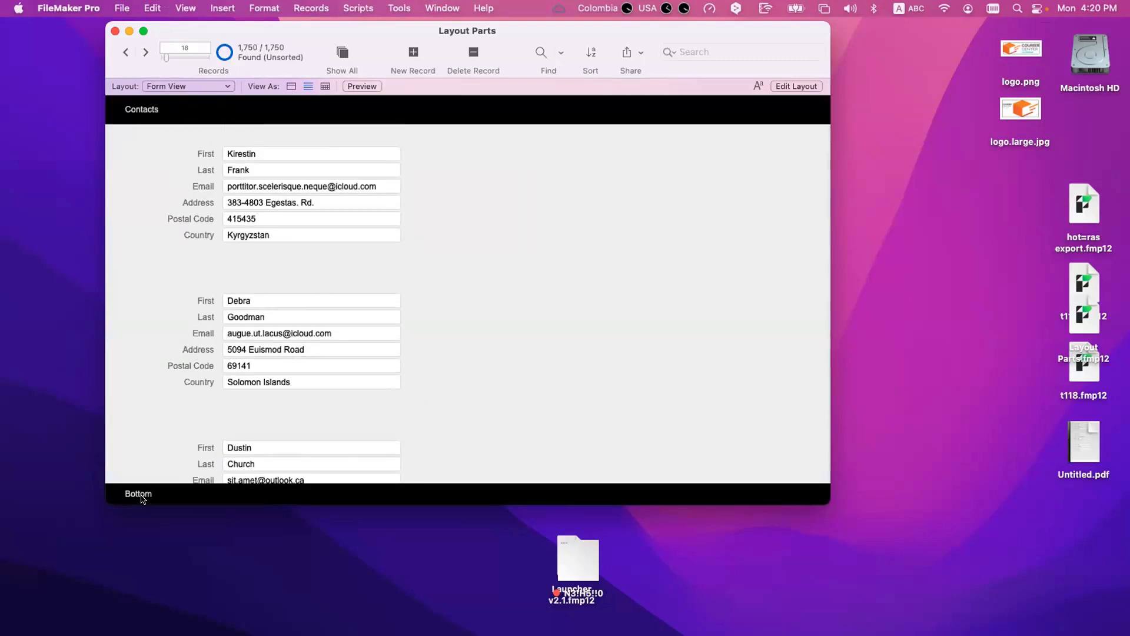
scroll(139, 393, "down", 20)
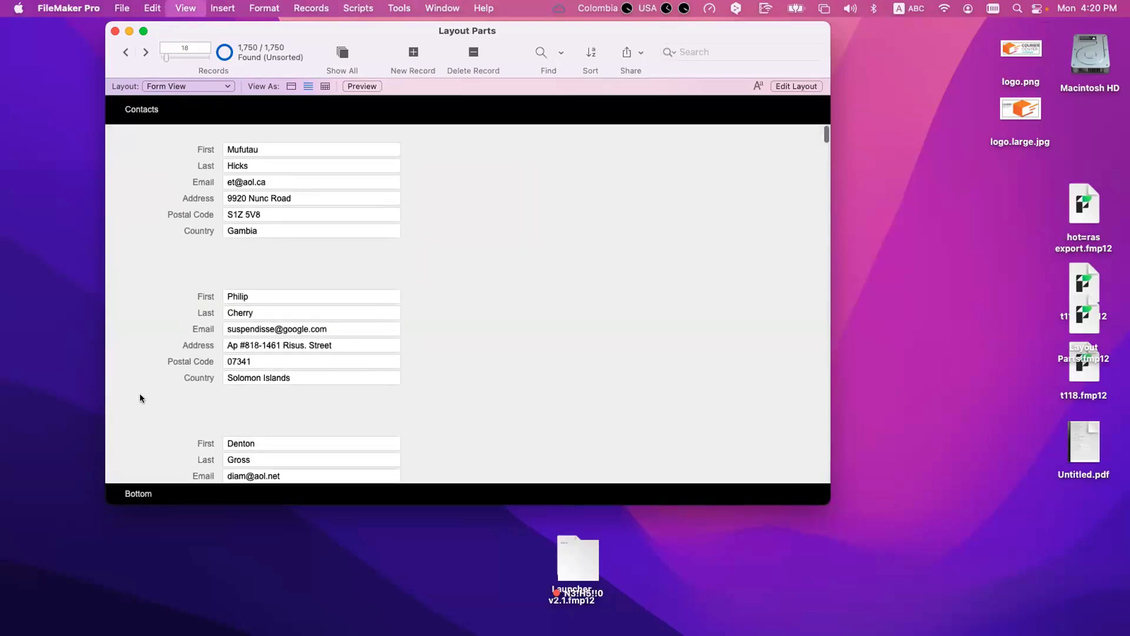
Step: Return to Layout mode and add the text "Title Header" to the Title Header part, aligned beneath the Contacts label
key("super+l")
left_click(310, 113)
left_click(316, 139)
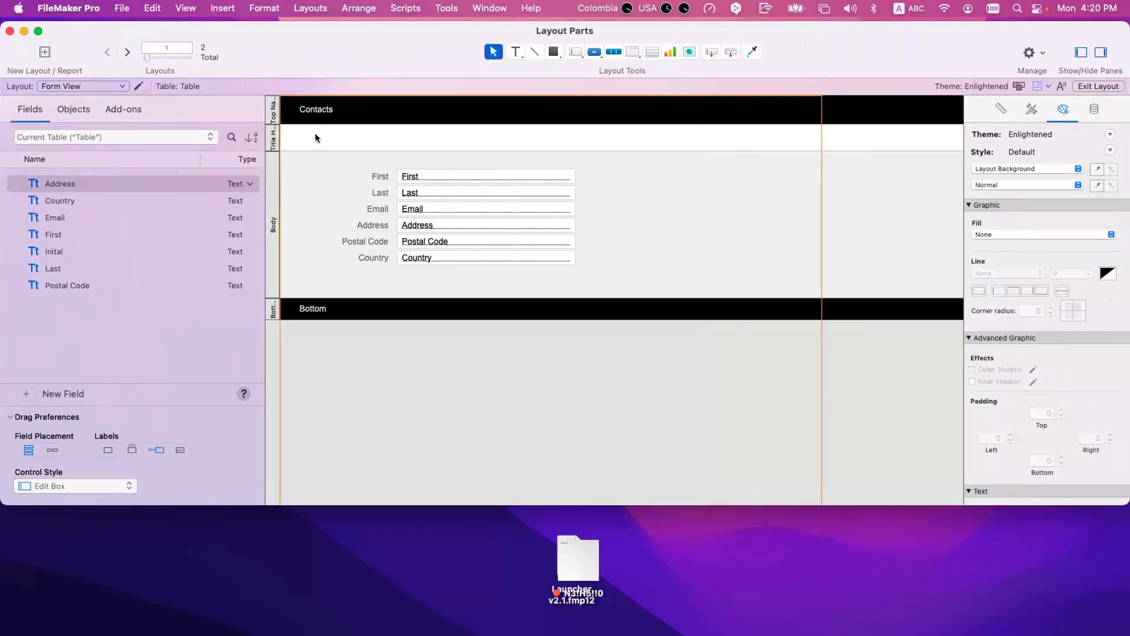
type("Title Header")
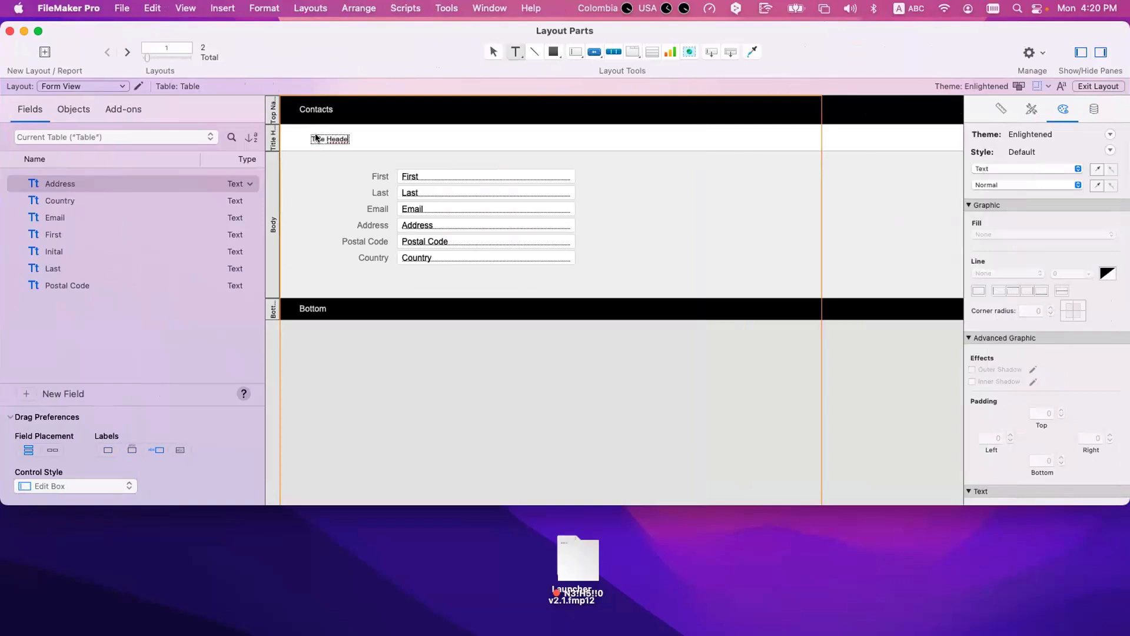
left_click(296, 184)
left_click_drag(320, 135, 309, 137)
left_click(324, 190)
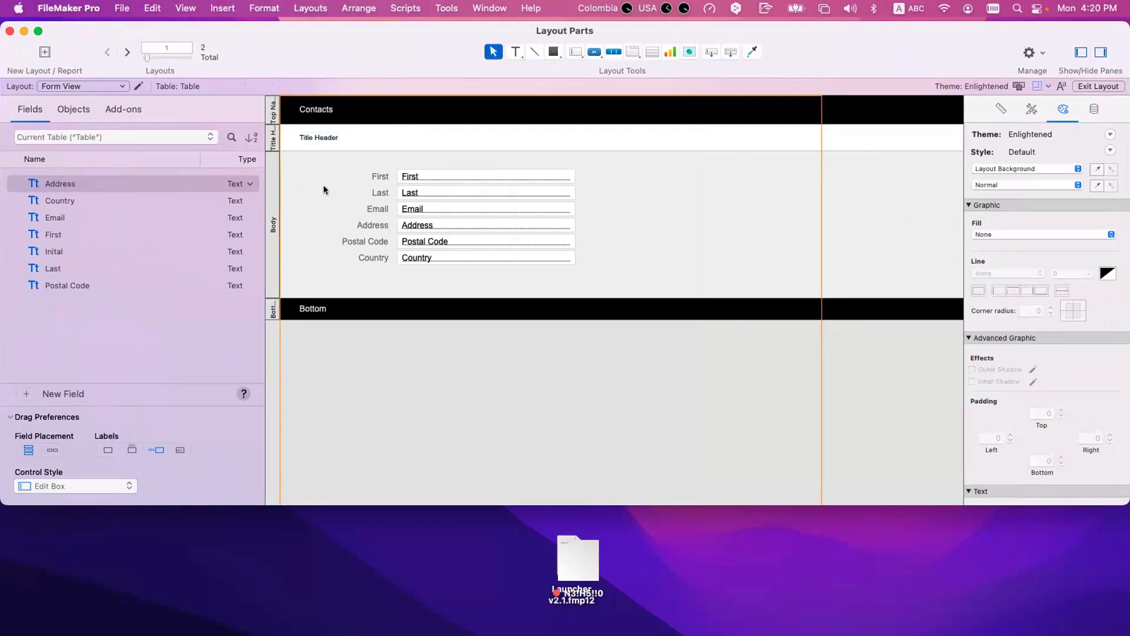
Step: Display the records as a form in Browse mode and examine the Title Header part
key("super+b")
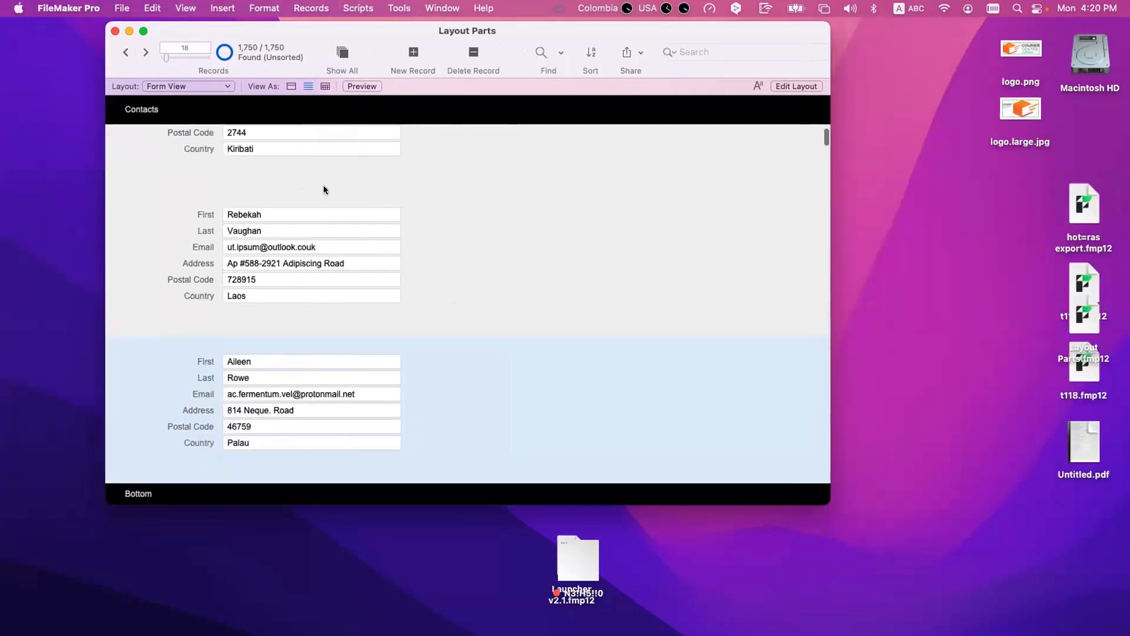
left_click(290, 86)
scroll(308, 233, "down", 2)
scroll(307, 233, "up", 2)
scroll(326, 261, "up", 1)
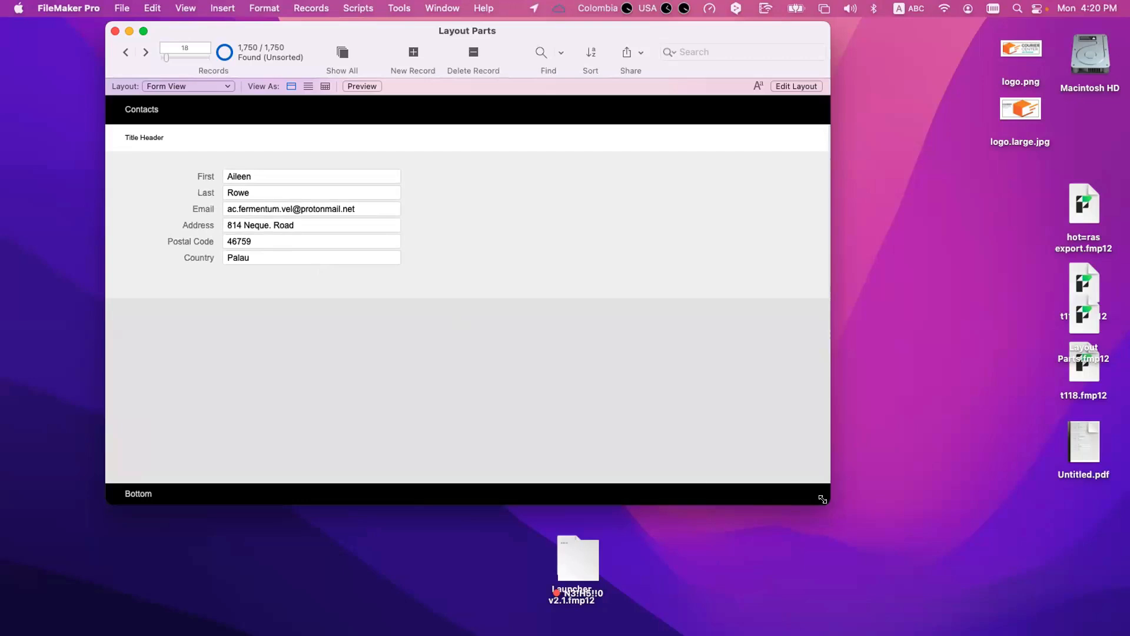
Step: In Layout mode, extend the Body part well downward and draw a large rectangle in it below the fields
left_click_drag(822, 499, 889, 577)
key("super+l")
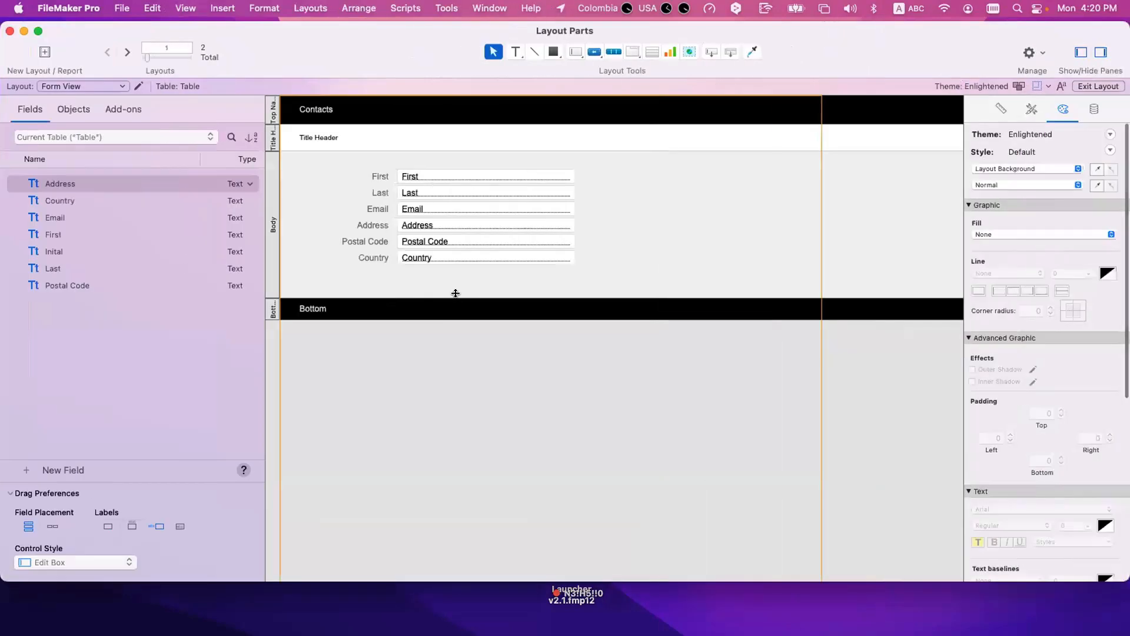
left_click_drag(456, 299, 471, 517)
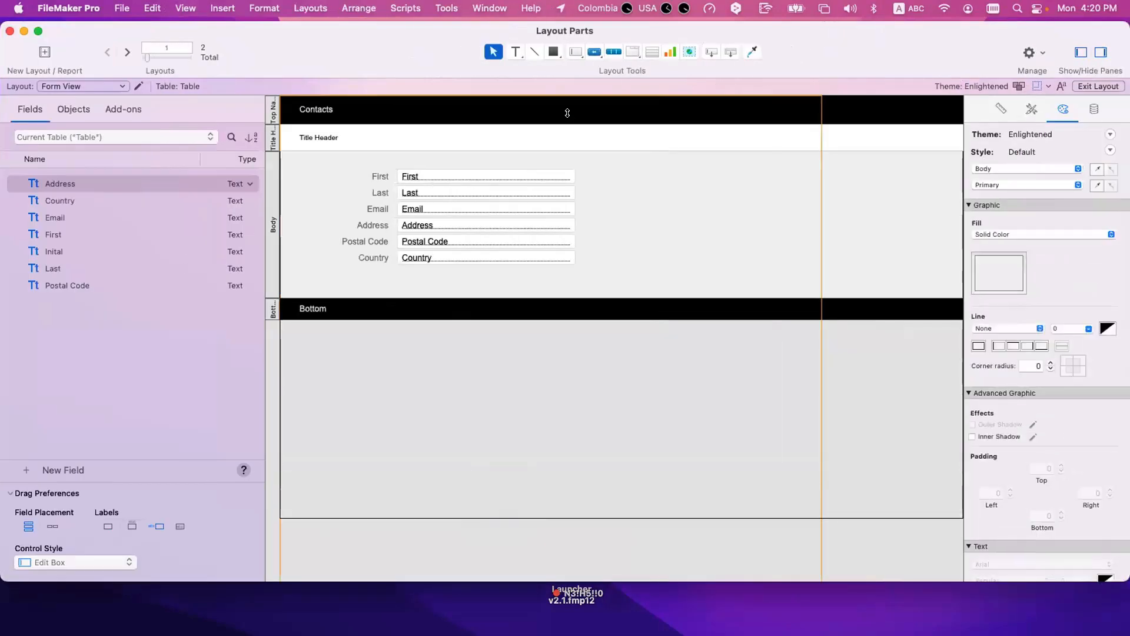
left_click(554, 51)
left_click_drag(391, 301, 735, 492)
Step: In Browse mode, shrink the window and examine how the Title Header and navigation parts behave while scrolling the form, then enlarge the window again
key("super+b")
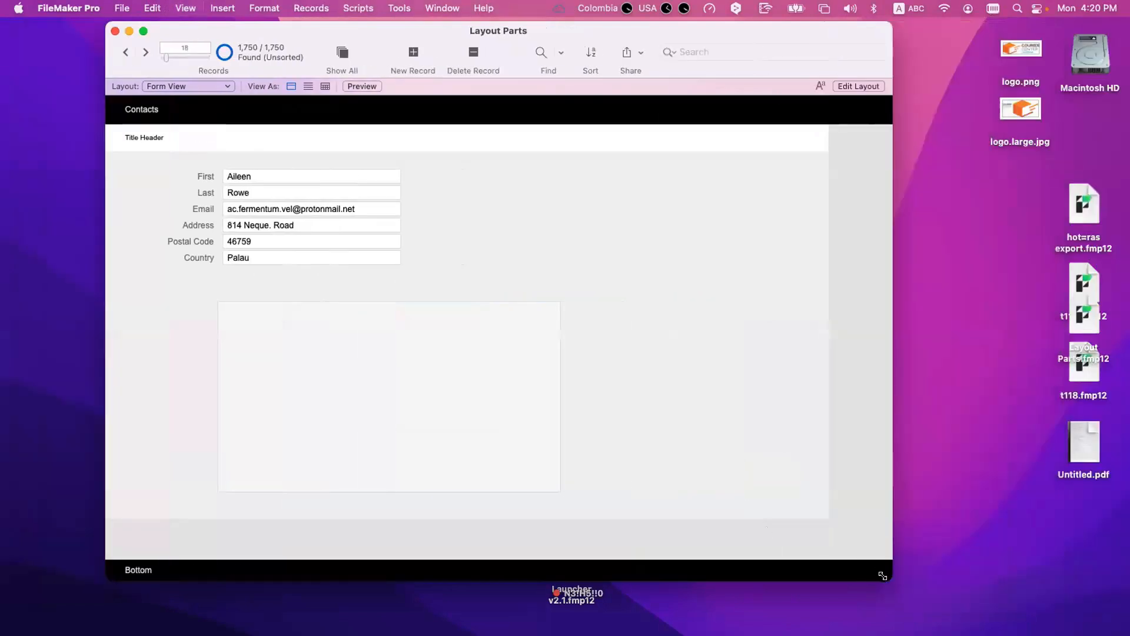
left_click_drag(882, 576, 775, 469)
scroll(518, 336, "down", 3)
scroll(518, 335, "up", 3)
scroll(518, 332, "down", 3)
scroll(518, 332, "up", 3)
scroll(518, 332, "down", 3)
scroll(518, 332, "up", 3)
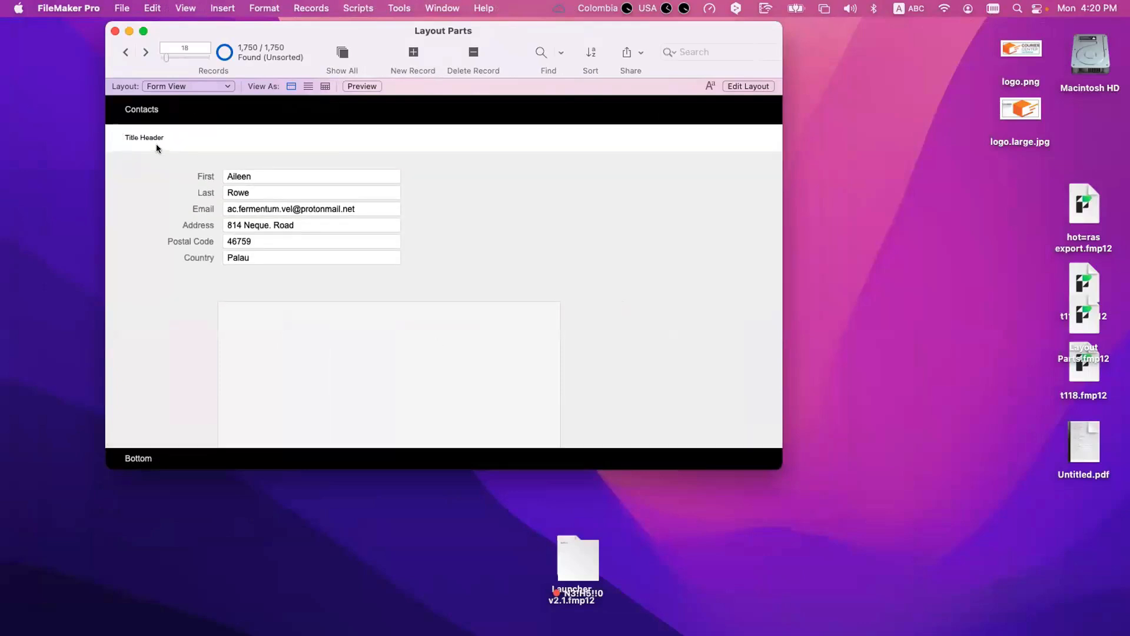
scroll(165, 152, "down", 3)
scroll(168, 155, "up", 3)
scroll(172, 180, "down", 5)
scroll(172, 187, "up", 5)
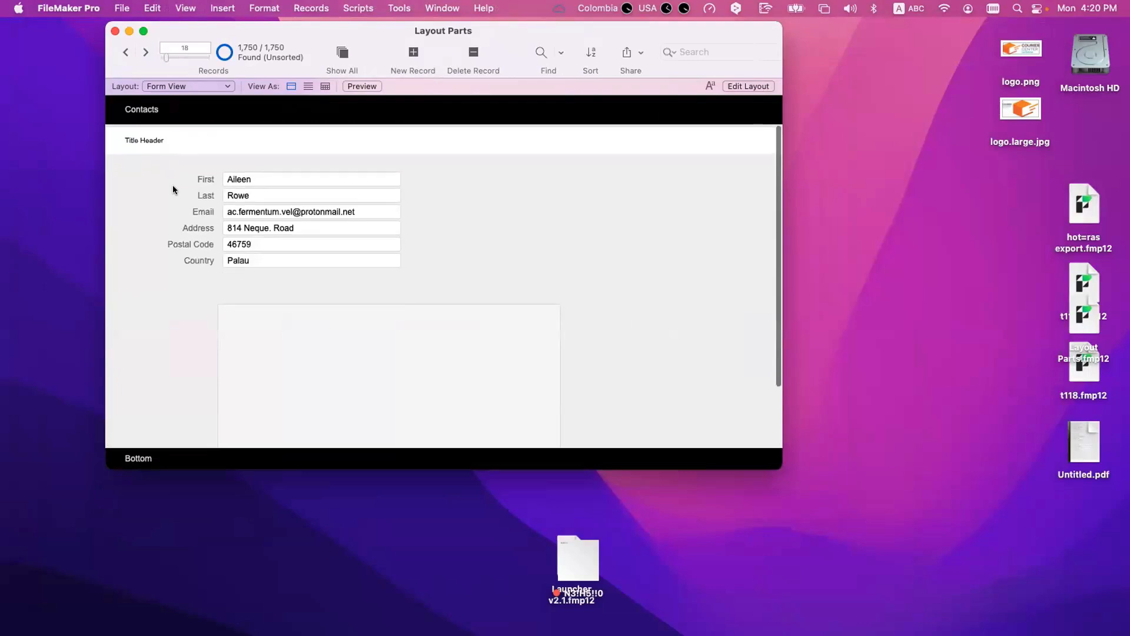
scroll(174, 188, "down", 1)
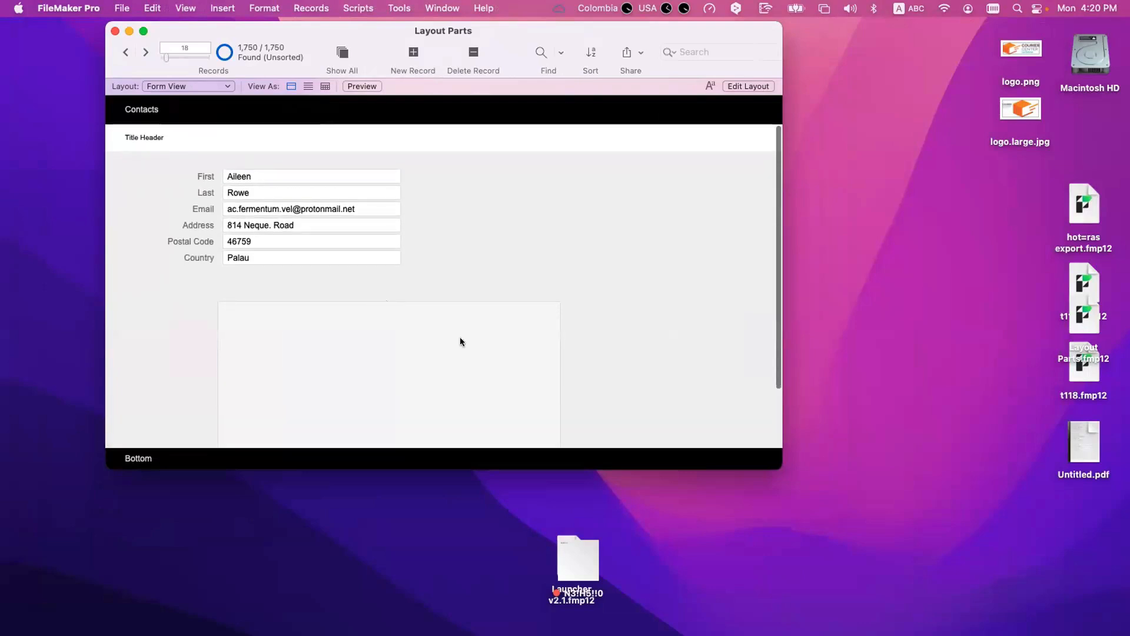
left_click_drag(773, 461, 828, 505)
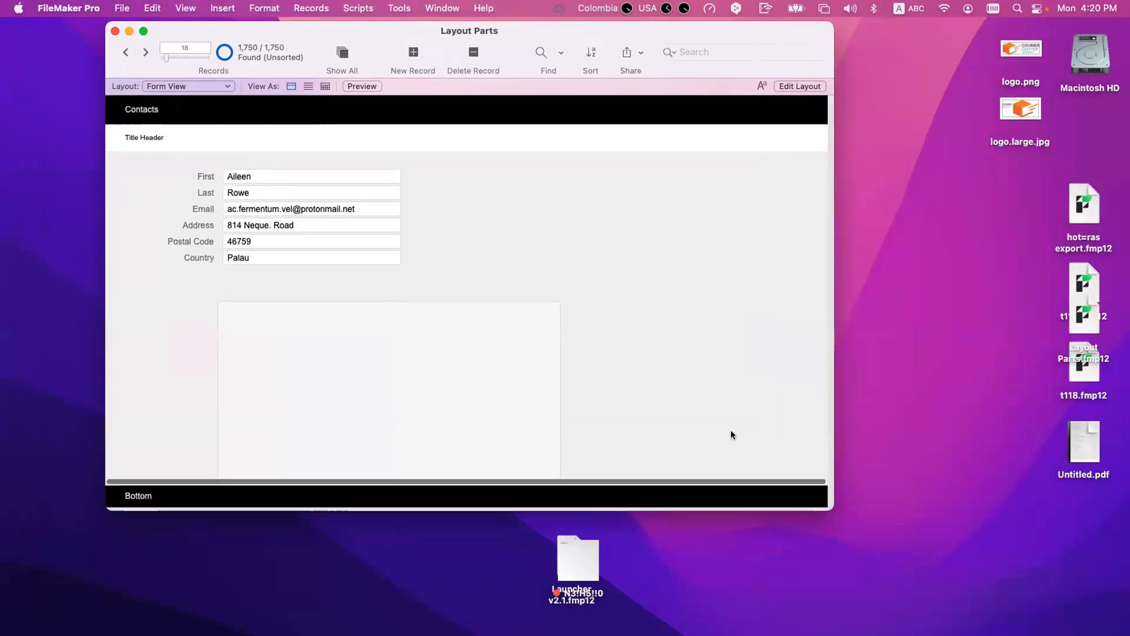
Step: Return to Layout mode and extend the Body part slightly further down below the rectangle
key("super+l")
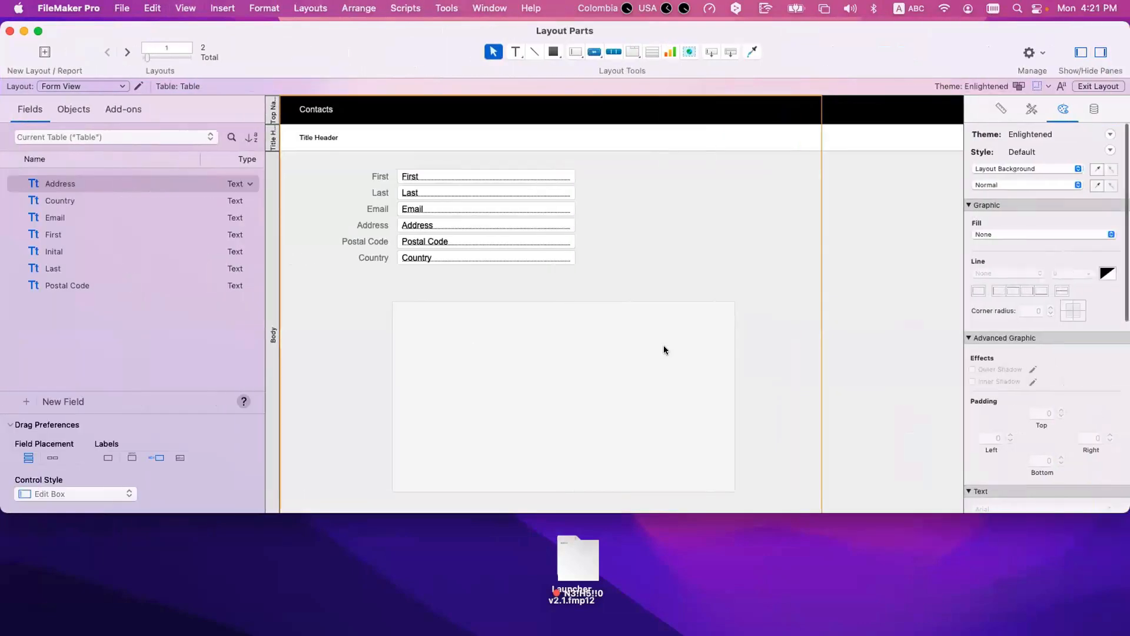
scroll(663, 348, "down", 5)
left_click_drag(731, 53, 636, 272)
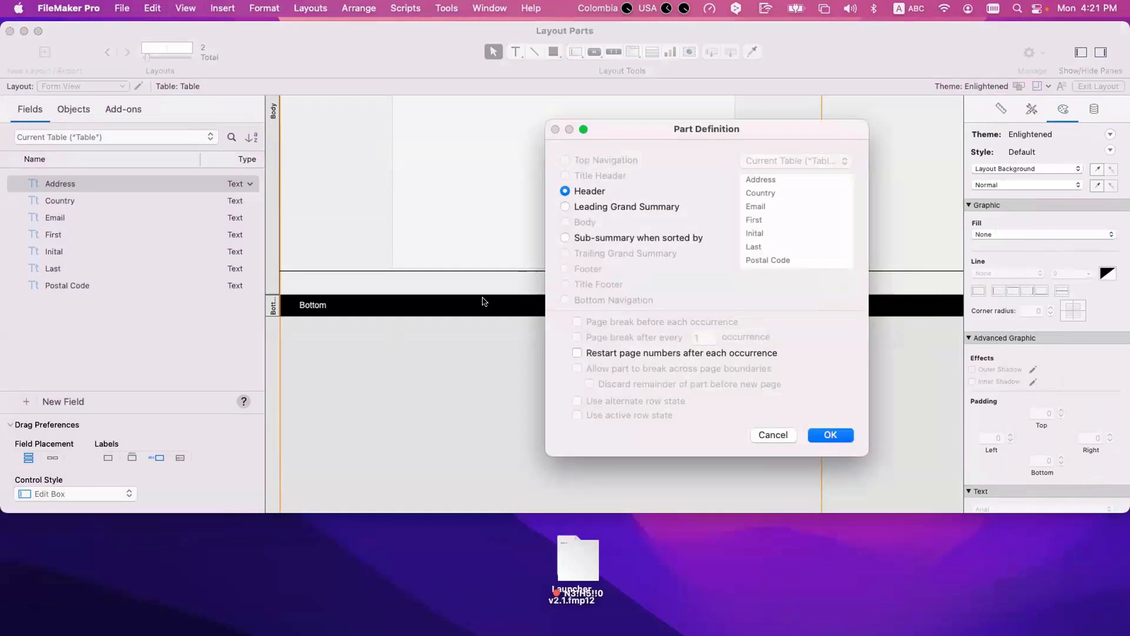
key("Escape")
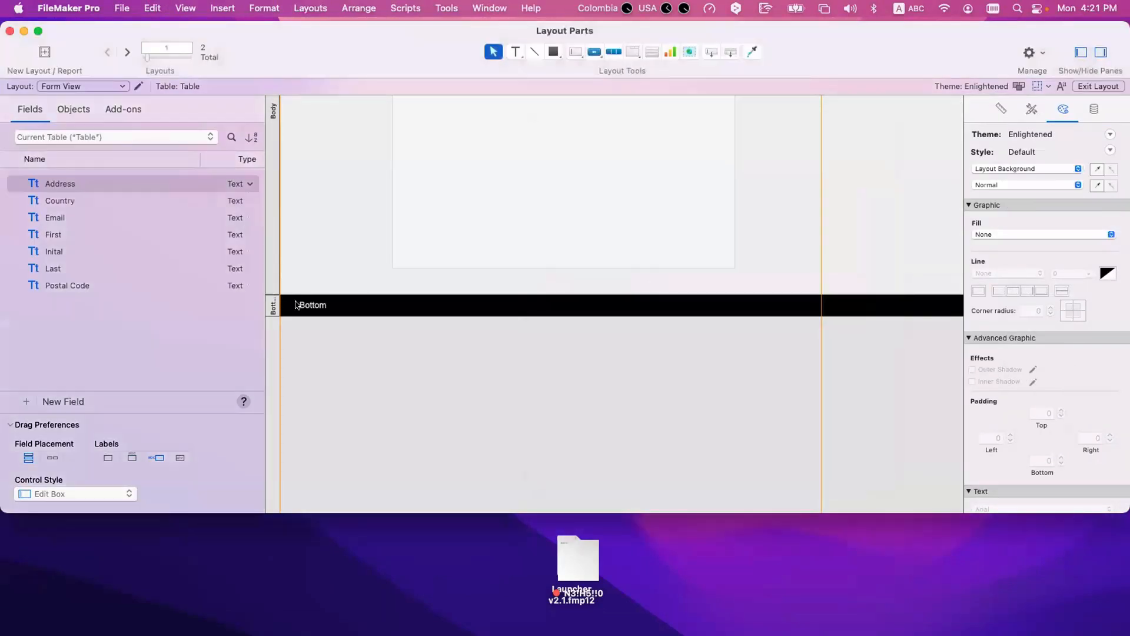
left_click_drag(295, 302, 298, 325)
Step: Create a Title Footer part between the Body and the Bottom Navigation using Part Setup
scroll(341, 278, "up", 8)
scroll(389, 263, "down", 6)
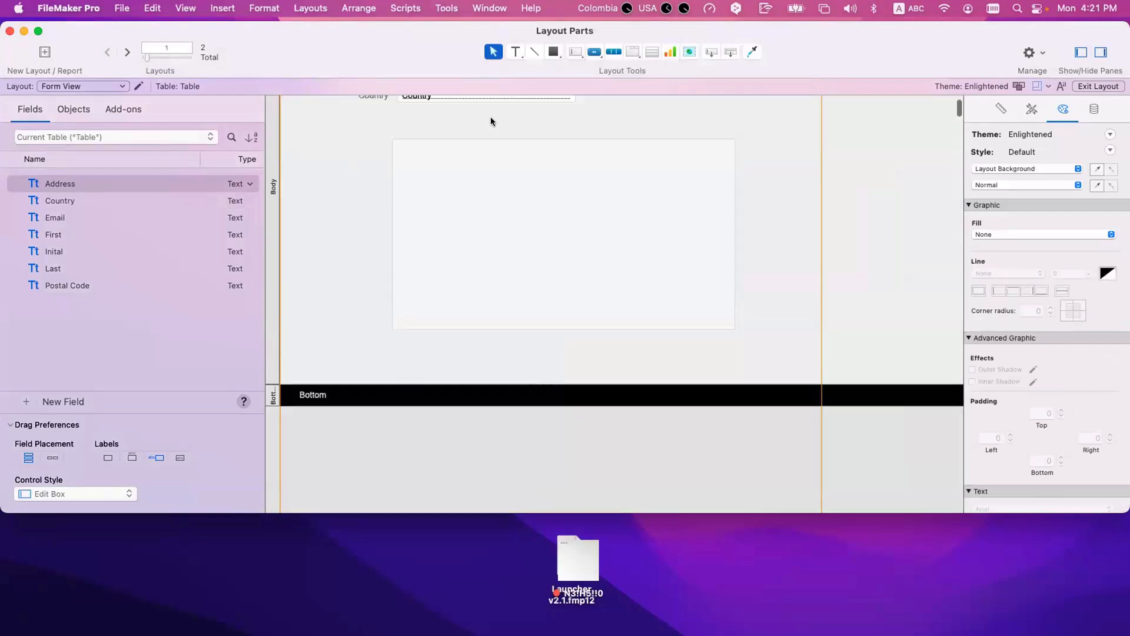
scroll(534, 100, "down", 5)
scroll(525, 121, "up", 8)
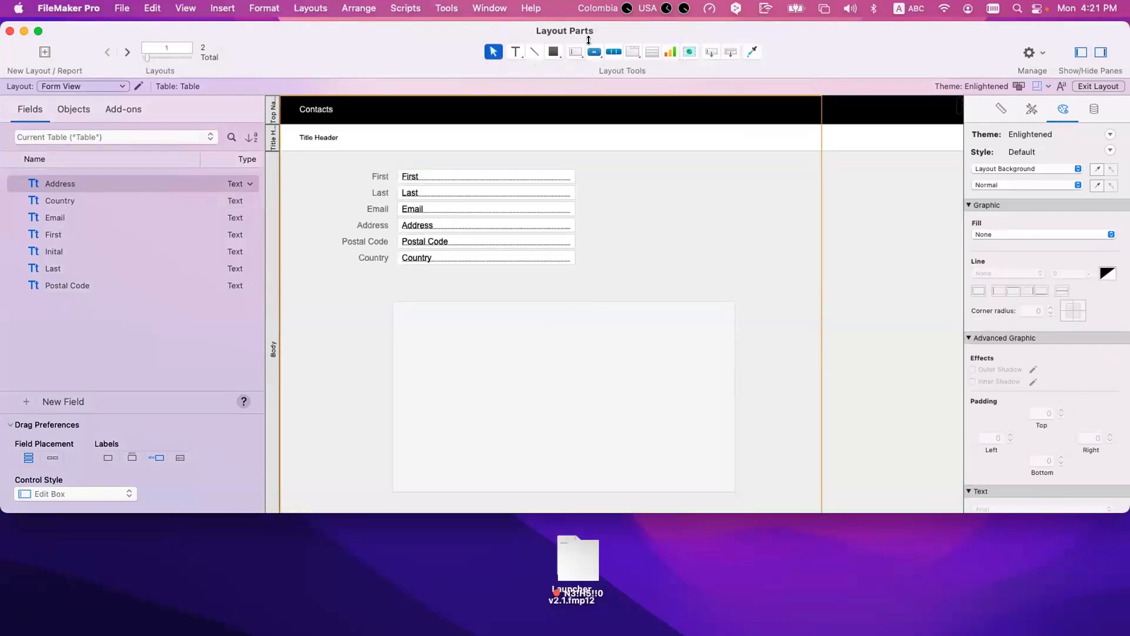
left_click(347, 5)
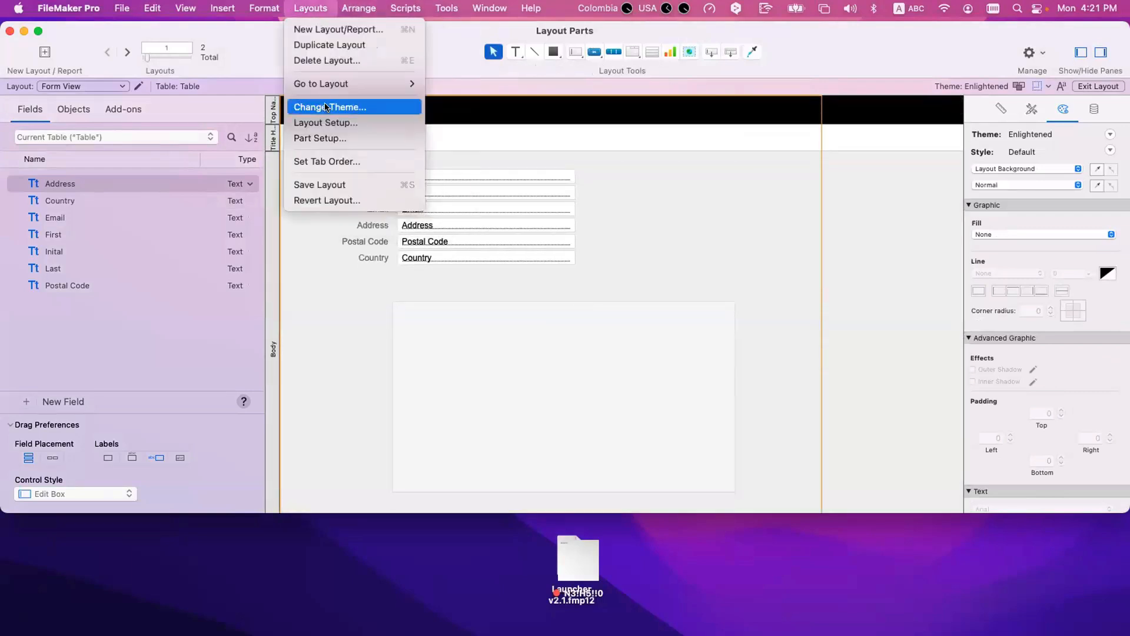
left_click(321, 137)
left_click(653, 165)
left_click(595, 283)
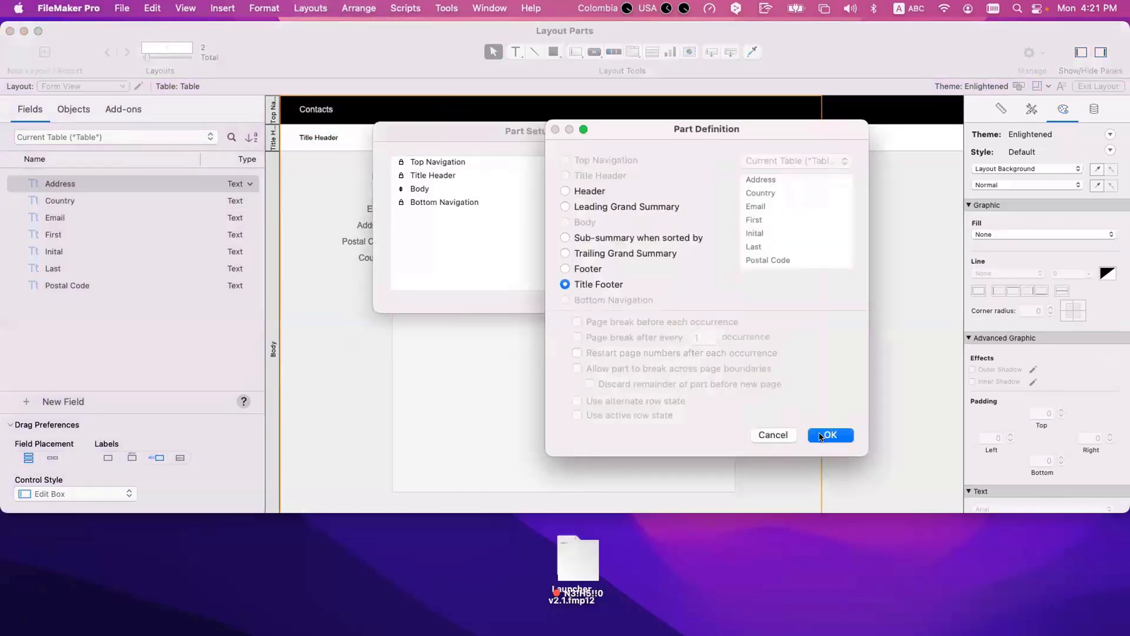
left_click(819, 436)
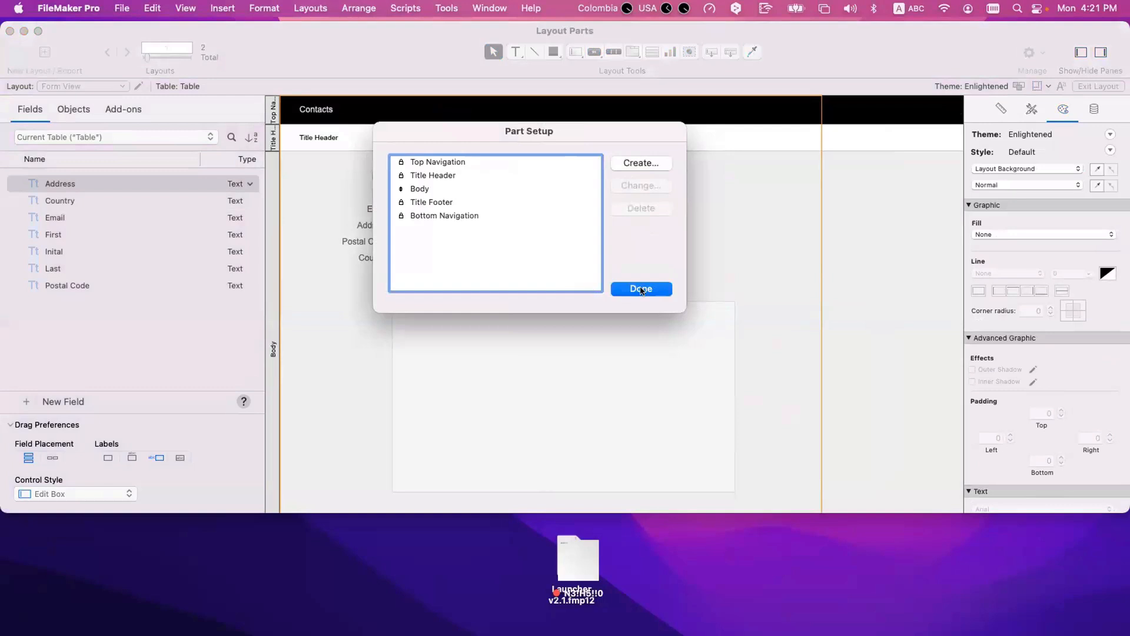
key("Return")
scroll(433, 319, "down", 5)
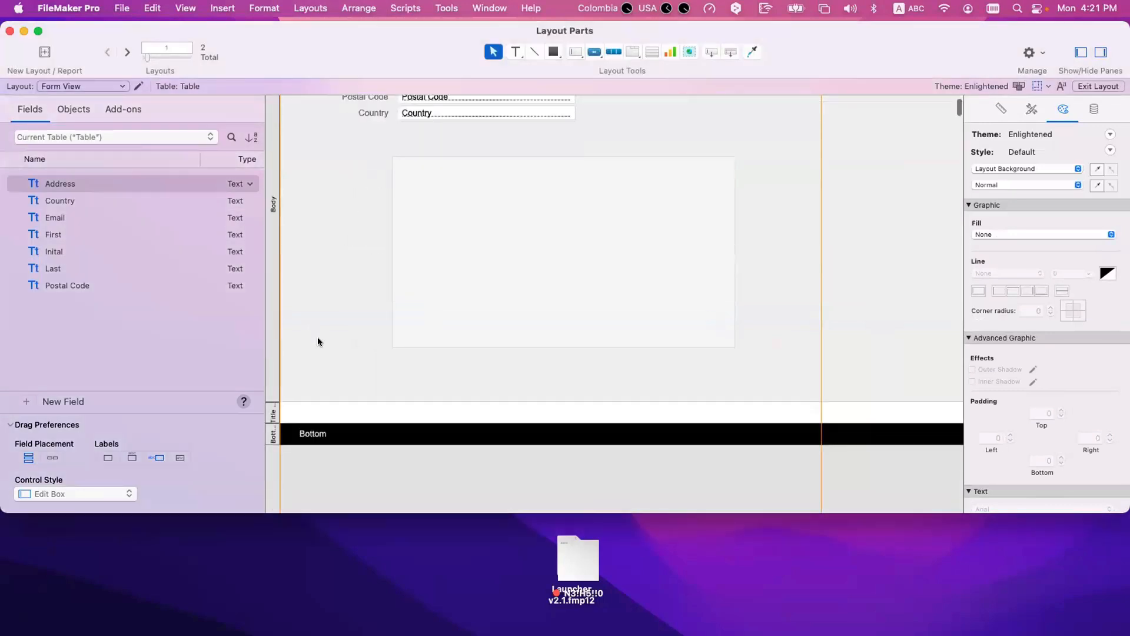
Step: Copy the Title Header label into the Title Footer part and change the copy's text to Title Footer
scroll(318, 338, "up", 5)
left_click_drag(320, 137, 340, 460)
scroll(306, 374, "down", 4)
left_click_drag(337, 337, 316, 426)
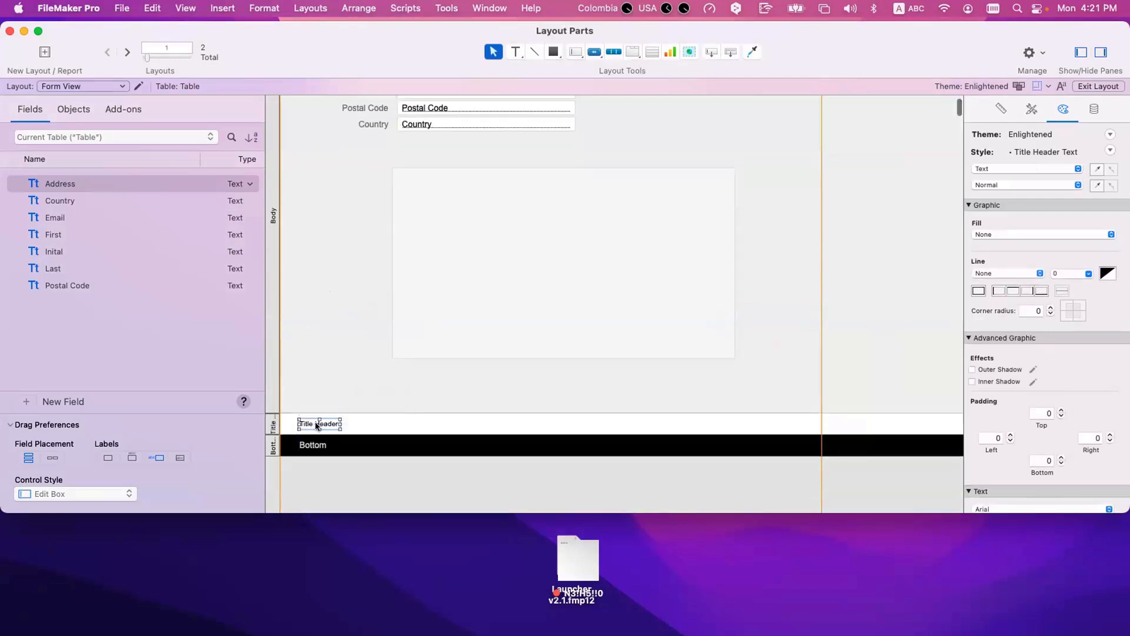
double_click(317, 426)
triple_click(303, 420)
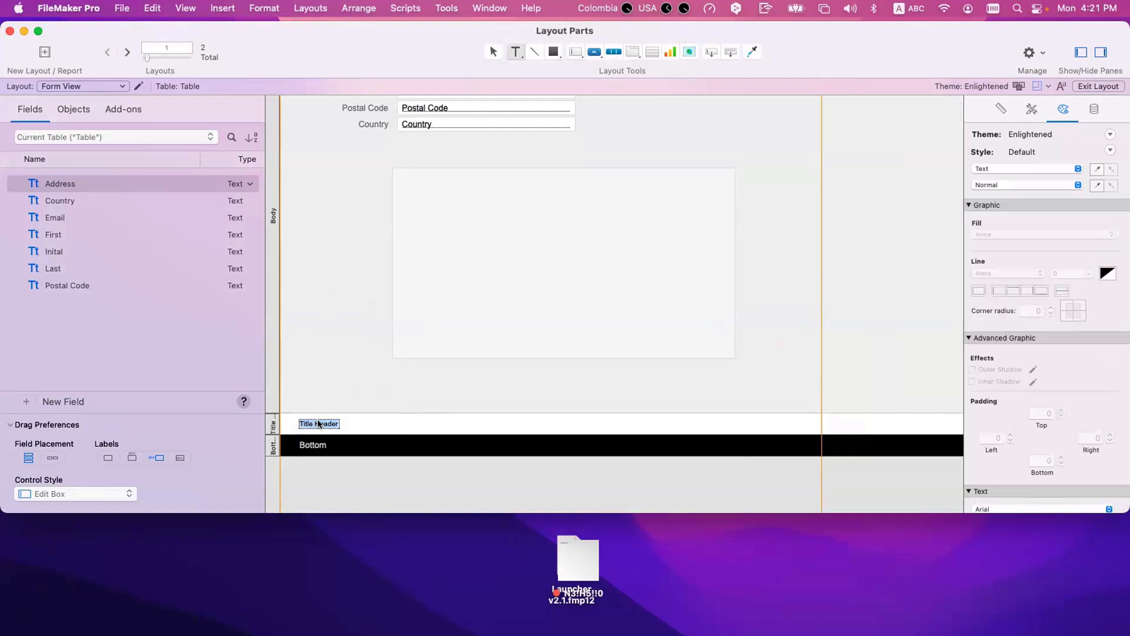
double_click(318, 423)
type("Footer")
Step: In Browse mode, examine how the Title Header and Title Footer scroll with the form between the fixed navigation parts
key("super+b")
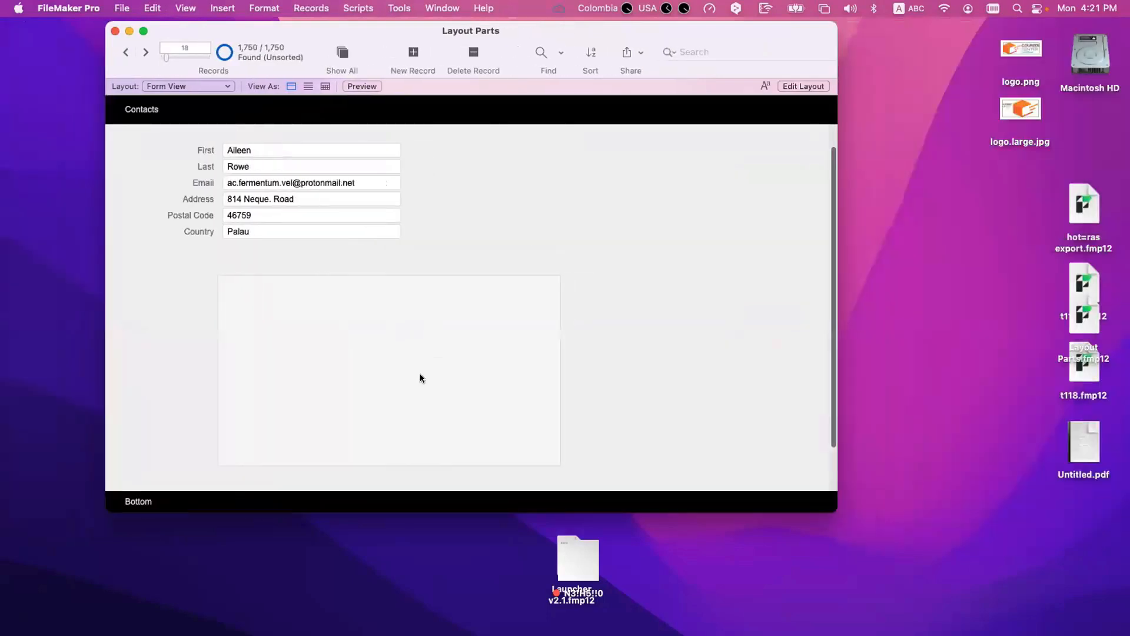
scroll(420, 376, "up", 3)
scroll(419, 376, "down", 3)
scroll(419, 376, "up", 3)
scroll(419, 374, "down", 1)
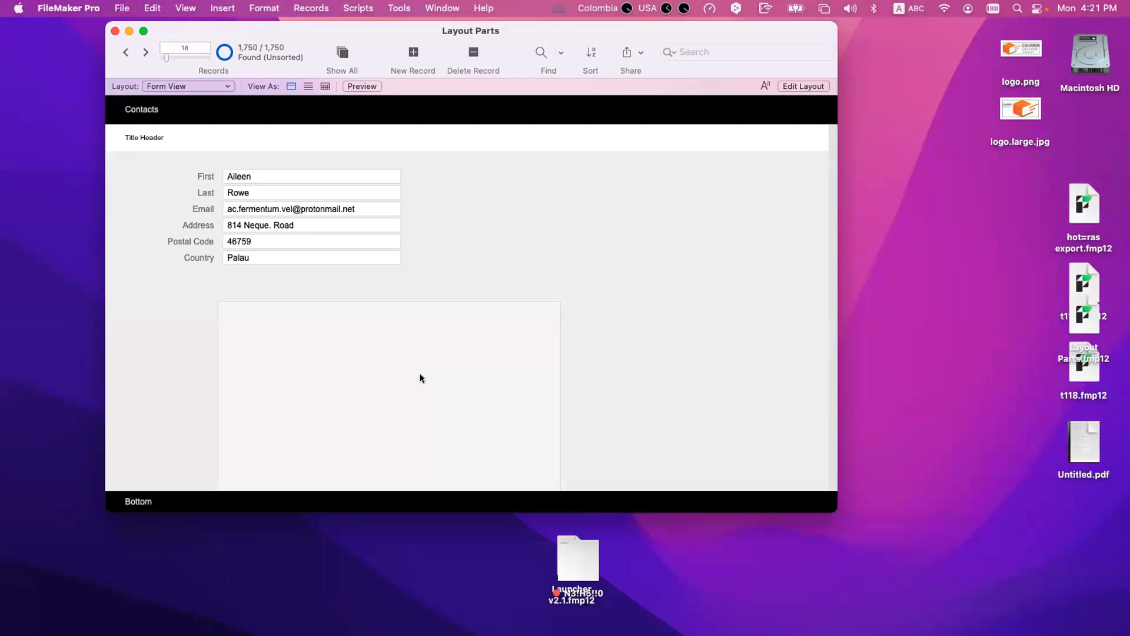
scroll(320, 250, "down", 3)
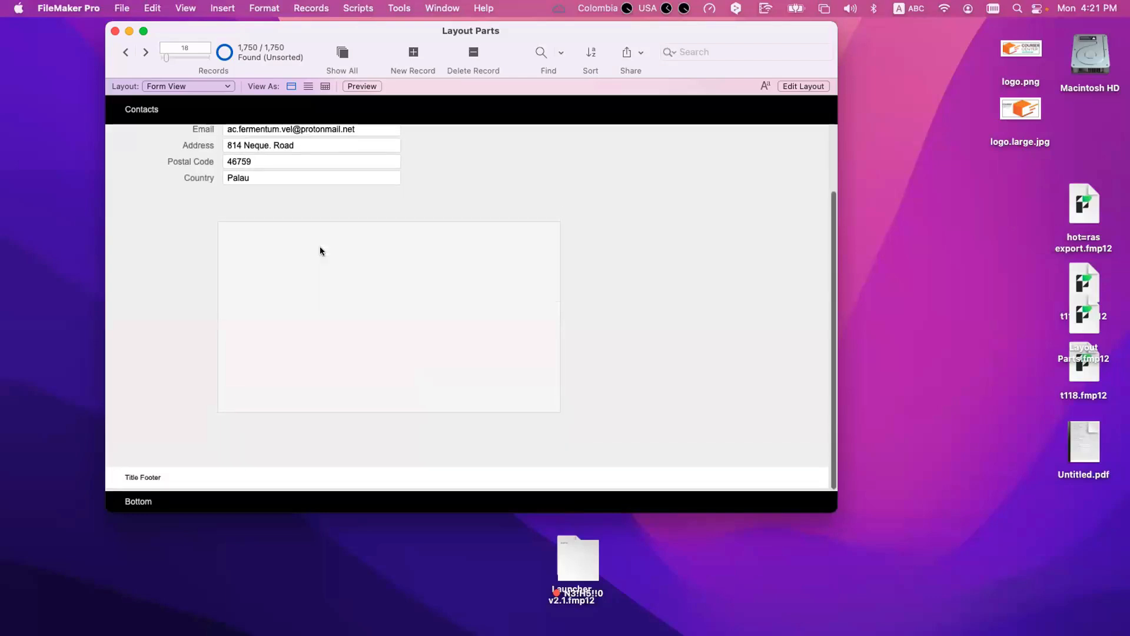
scroll(320, 250, "up", 3)
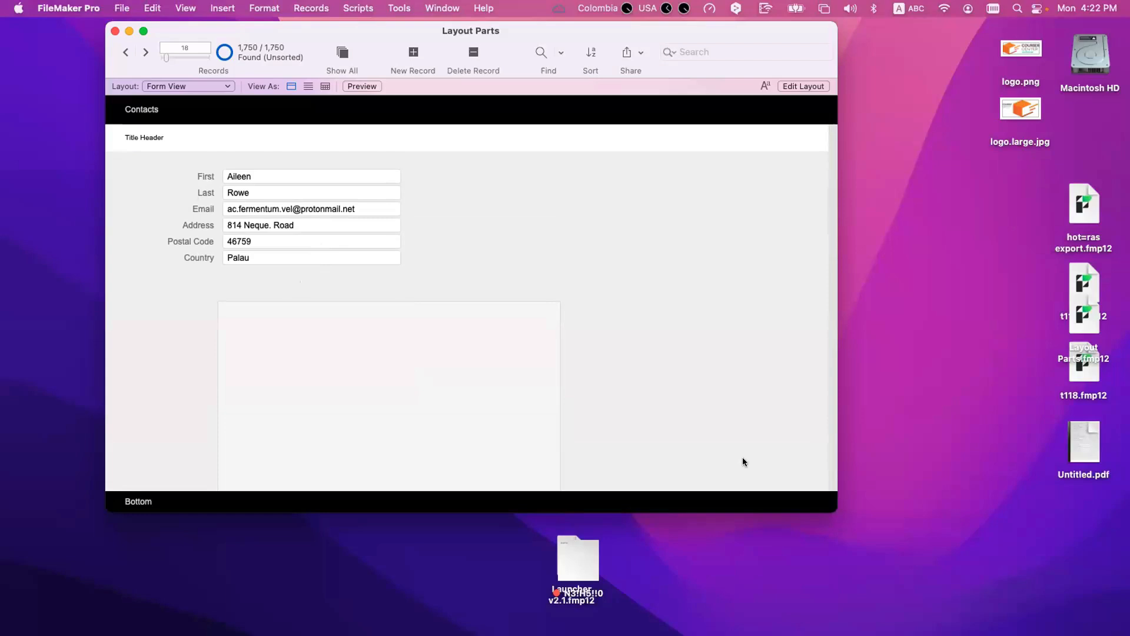
Step: Enlarge the window slightly and examine where the Title Header and Title Footer sit while scrolling the form
left_click_drag(830, 505, 869, 551)
scroll(658, 433, "down", 3)
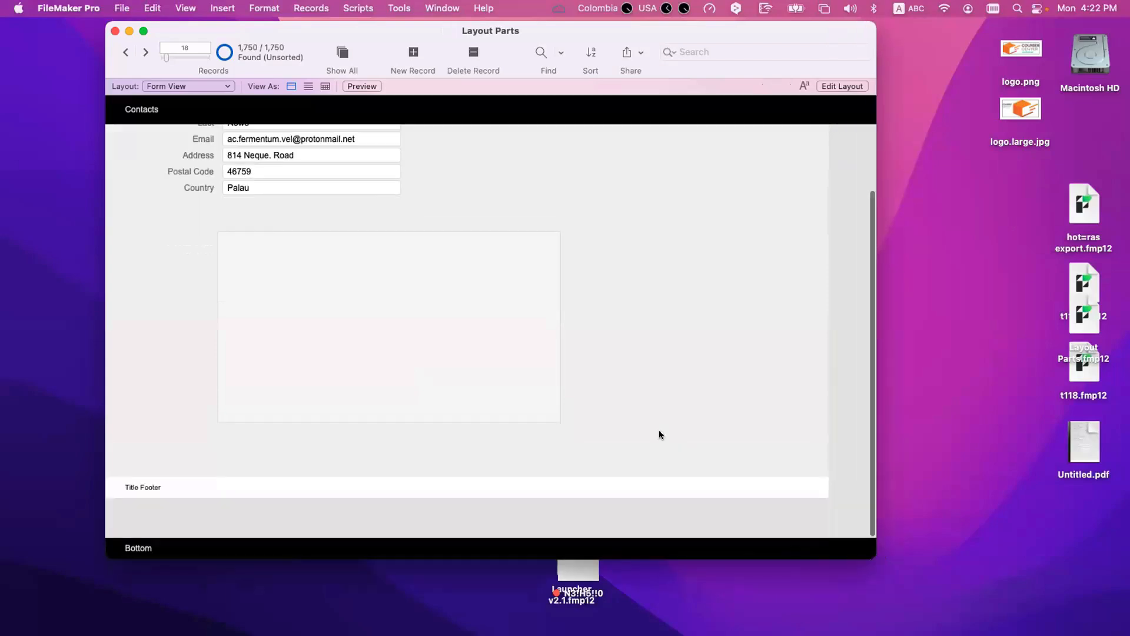
scroll(557, 337, "up", 3)
scroll(274, 256, "down", 2)
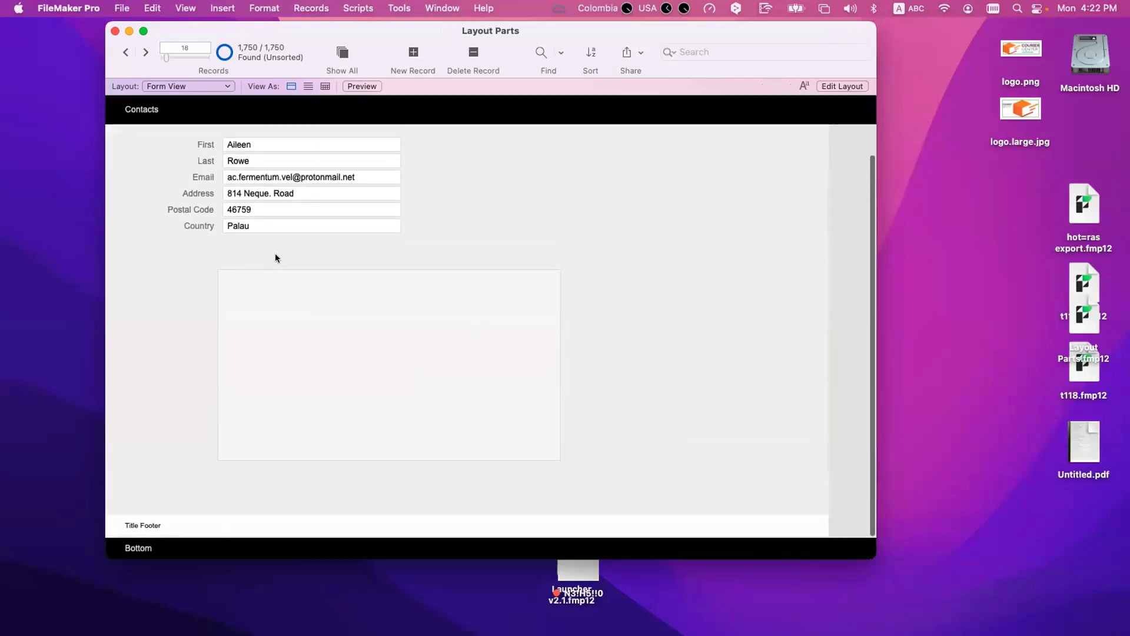
scroll(177, 326, "up", 2)
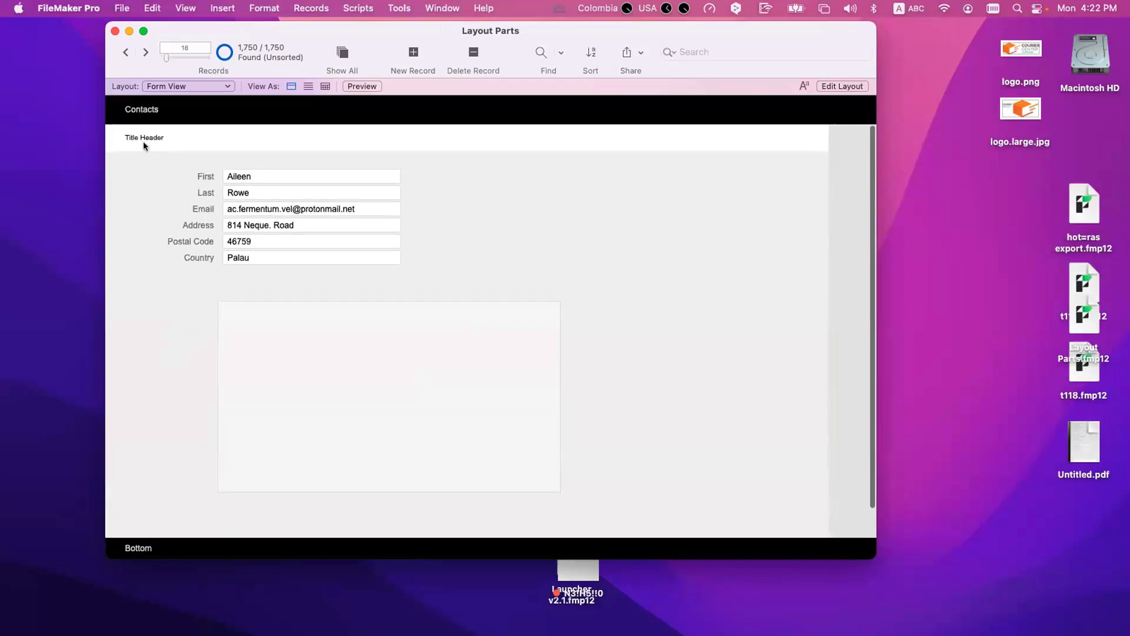
scroll(144, 144, "up", 1)
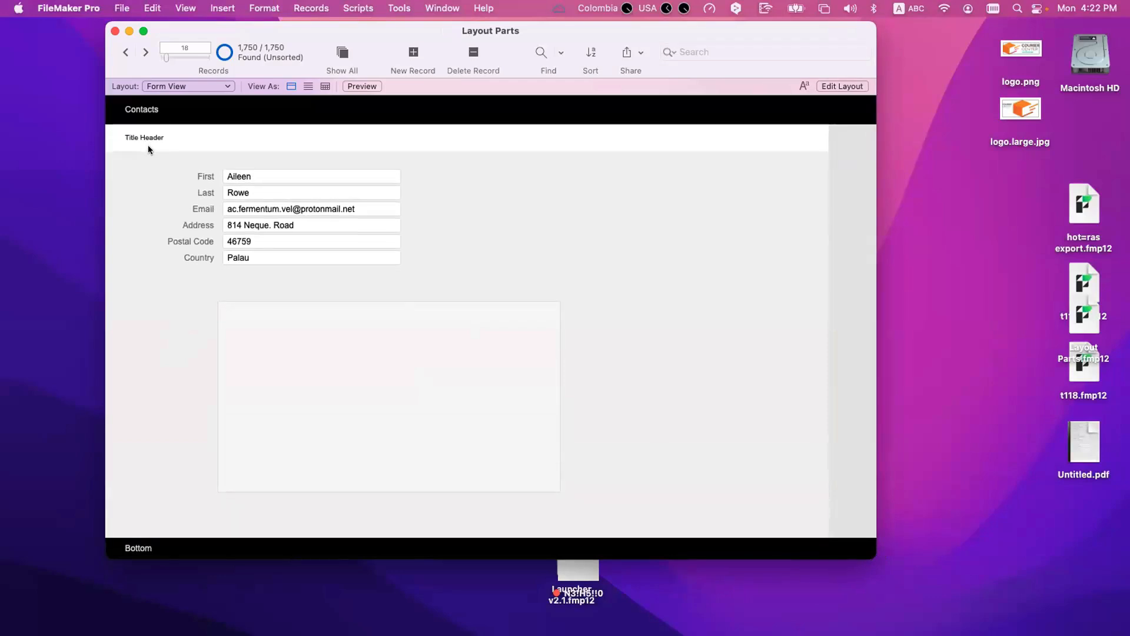
Step: View the records as a list up to the first record and compare the title parts there with Preview mode
left_click(308, 86)
scroll(323, 147, "up", 10)
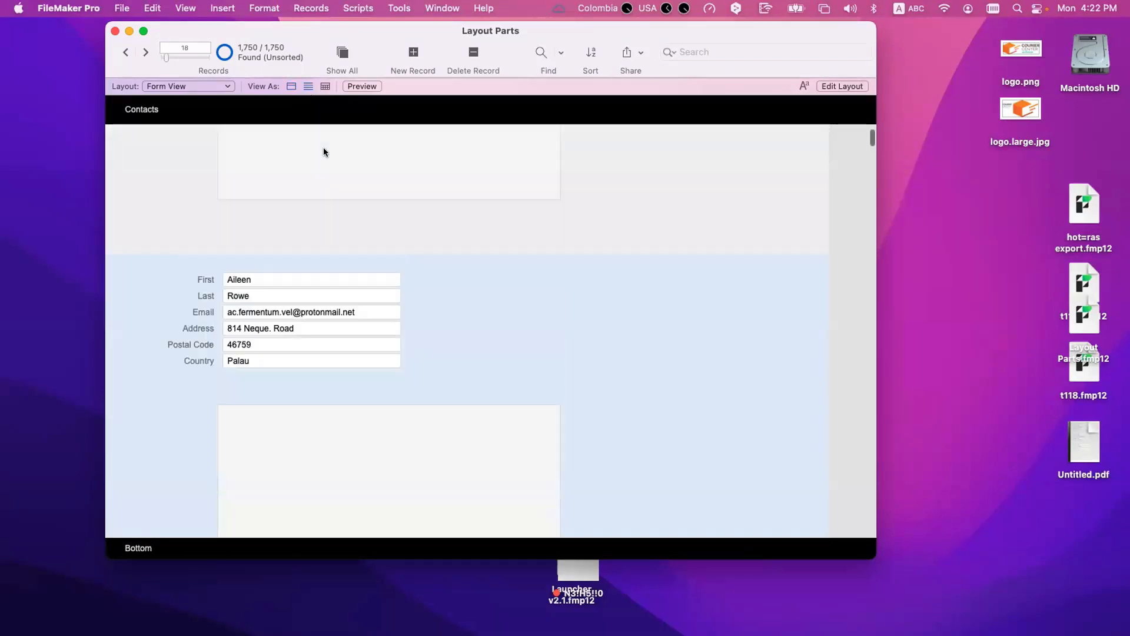
scroll(323, 151, "up", 15)
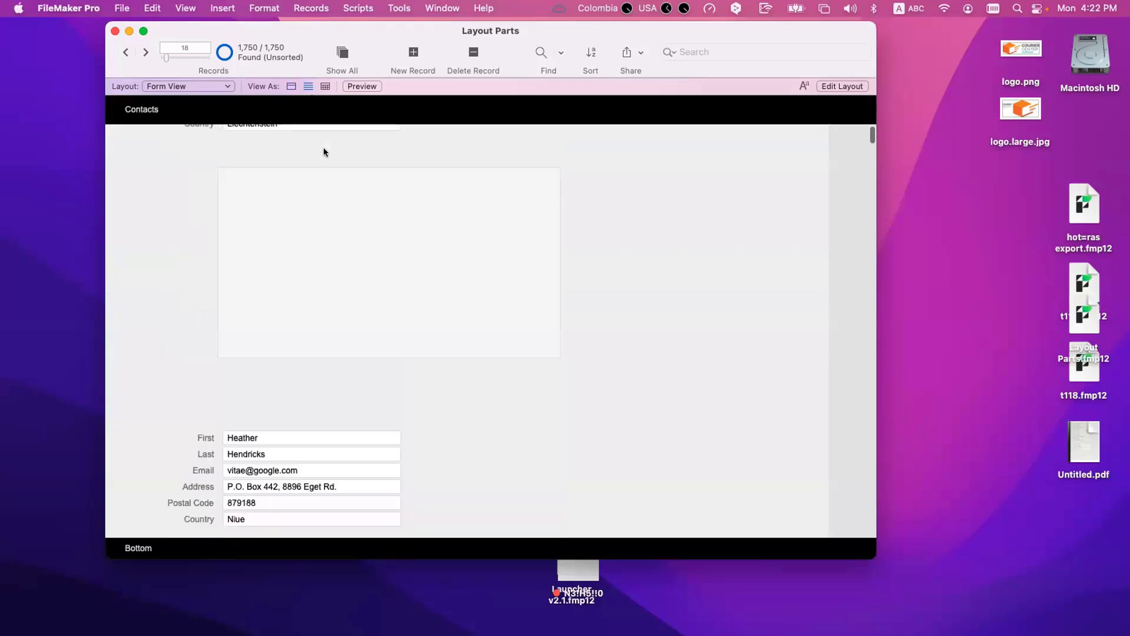
scroll(323, 152, "up", 10)
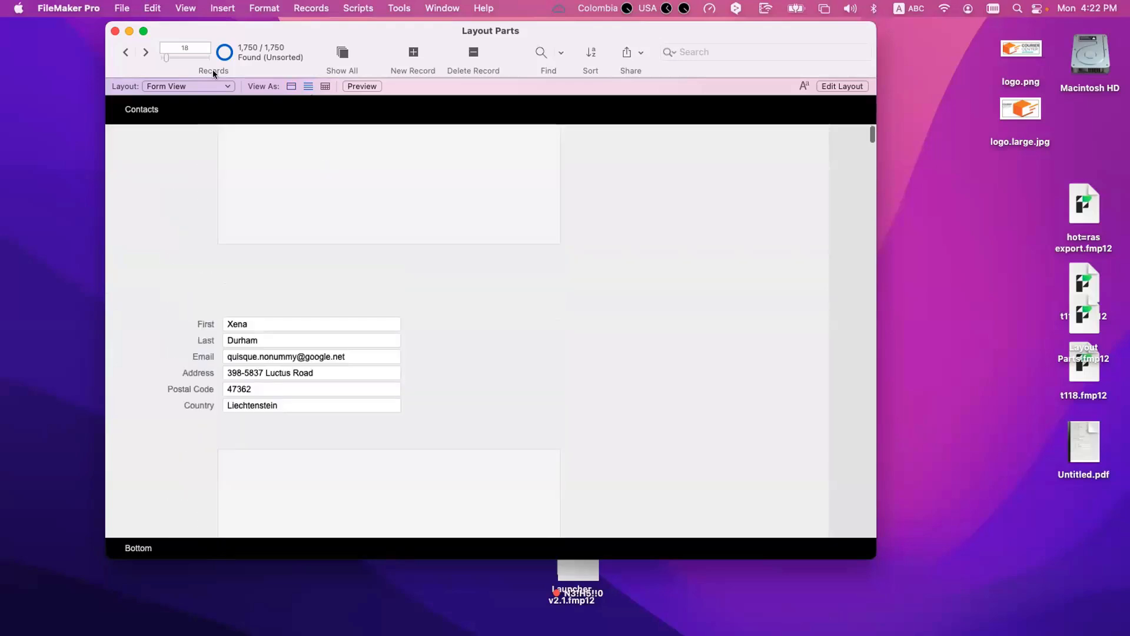
scroll(168, 164, "up", 8)
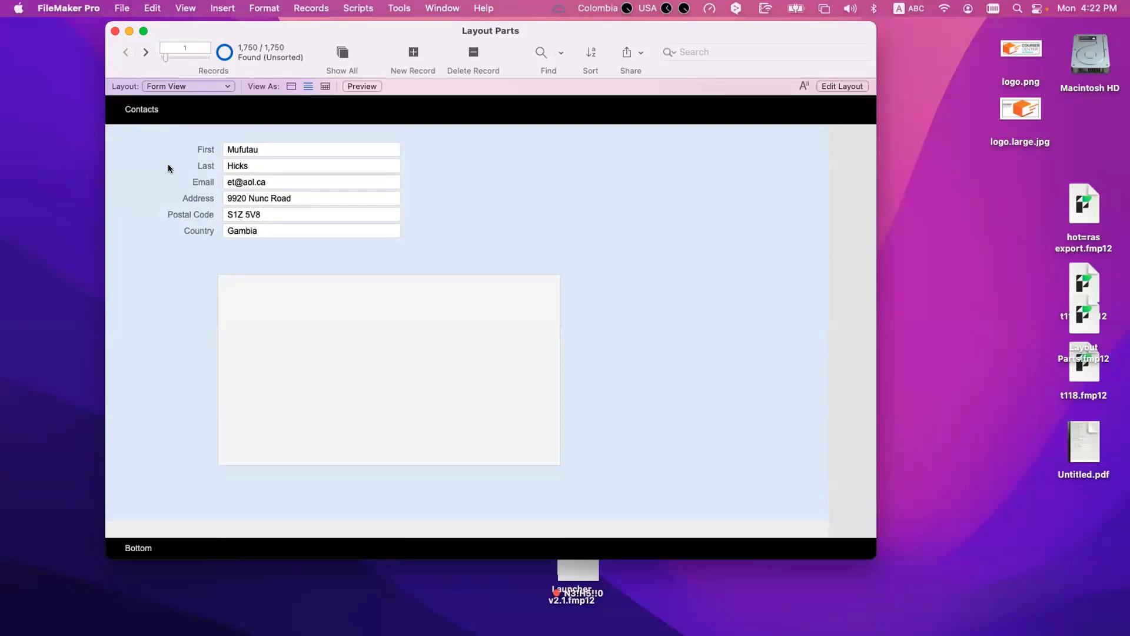
key("super+u")
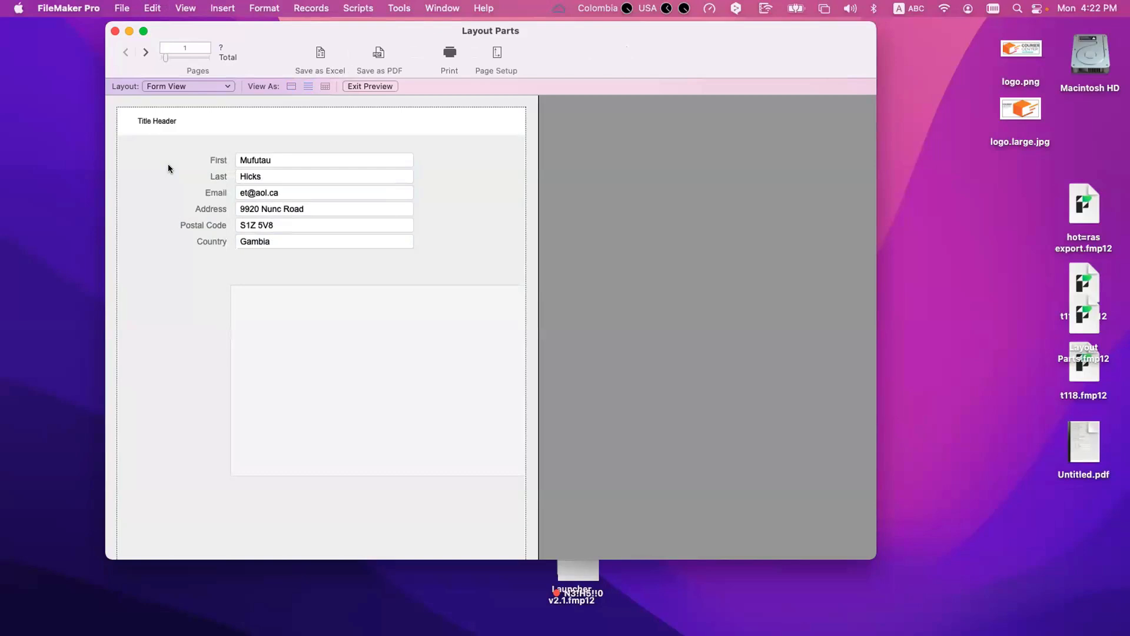
key("super+b")
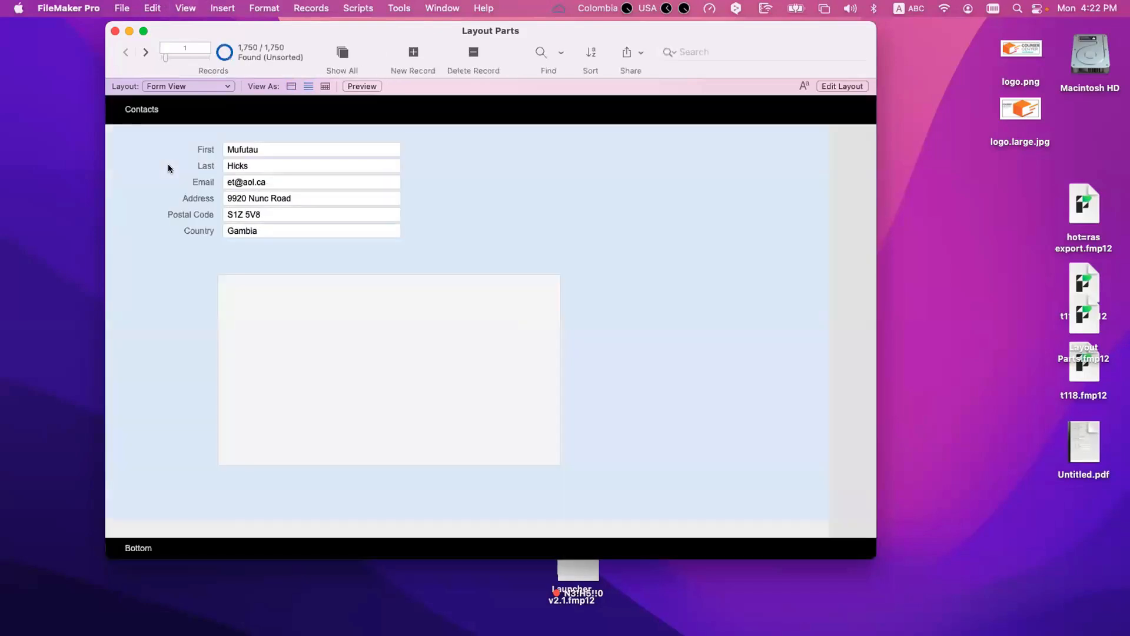
Step: Return to the form display in Browse mode and recheck the Title Header and Title Footer on the first record
left_click(291, 86)
scroll(277, 165, "down", 3)
scroll(278, 166, "up", 4)
scroll(278, 165, "down", 3)
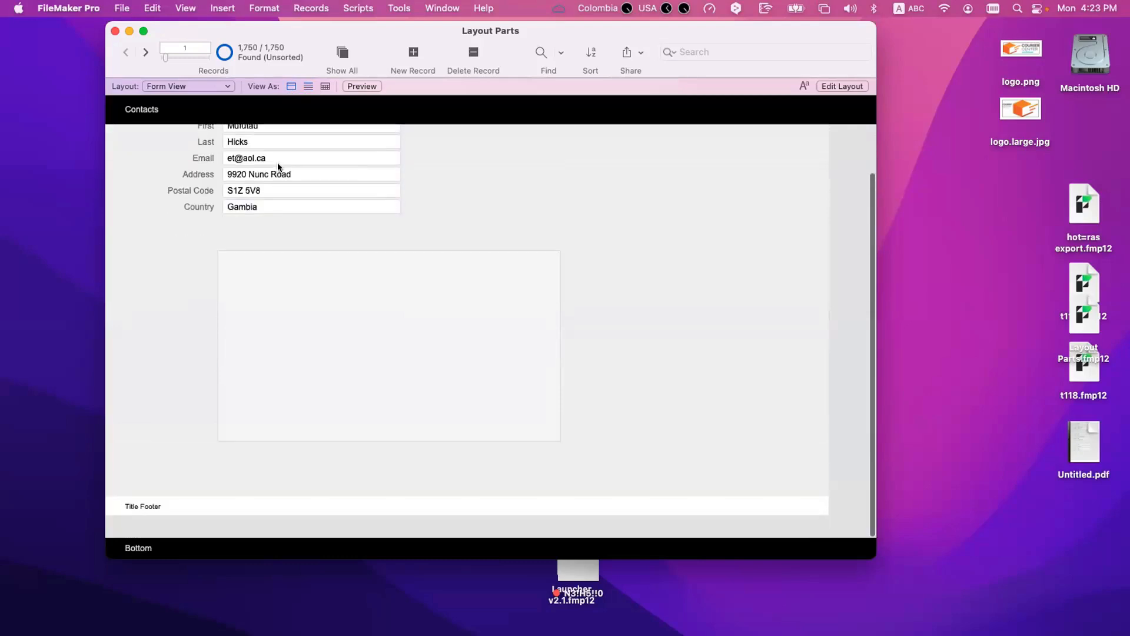
scroll(279, 166, "up", 3)
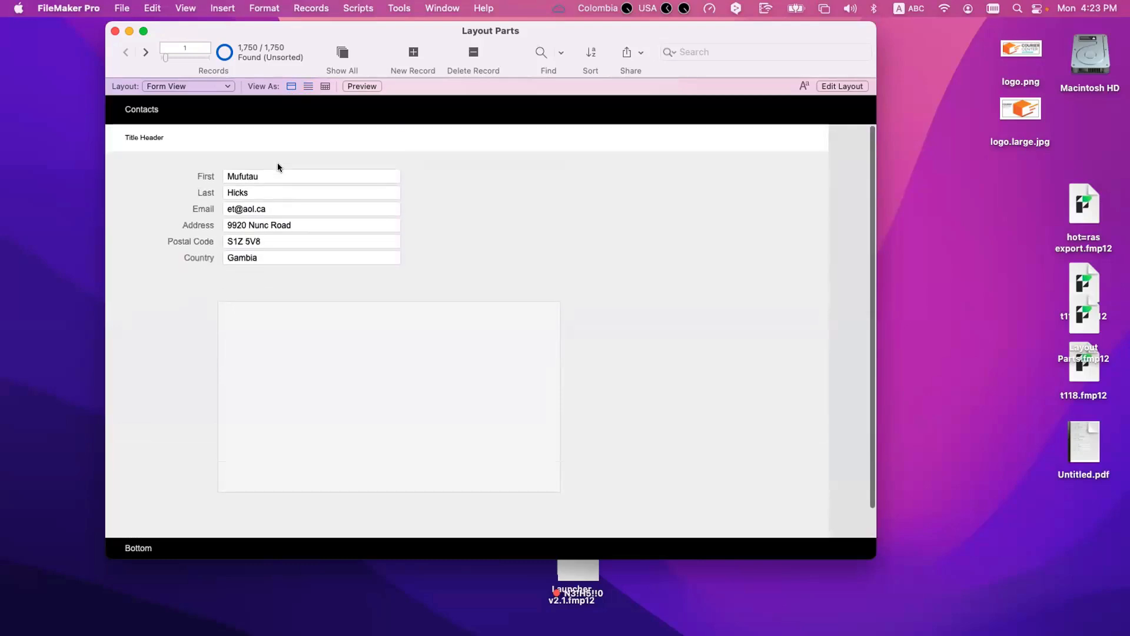
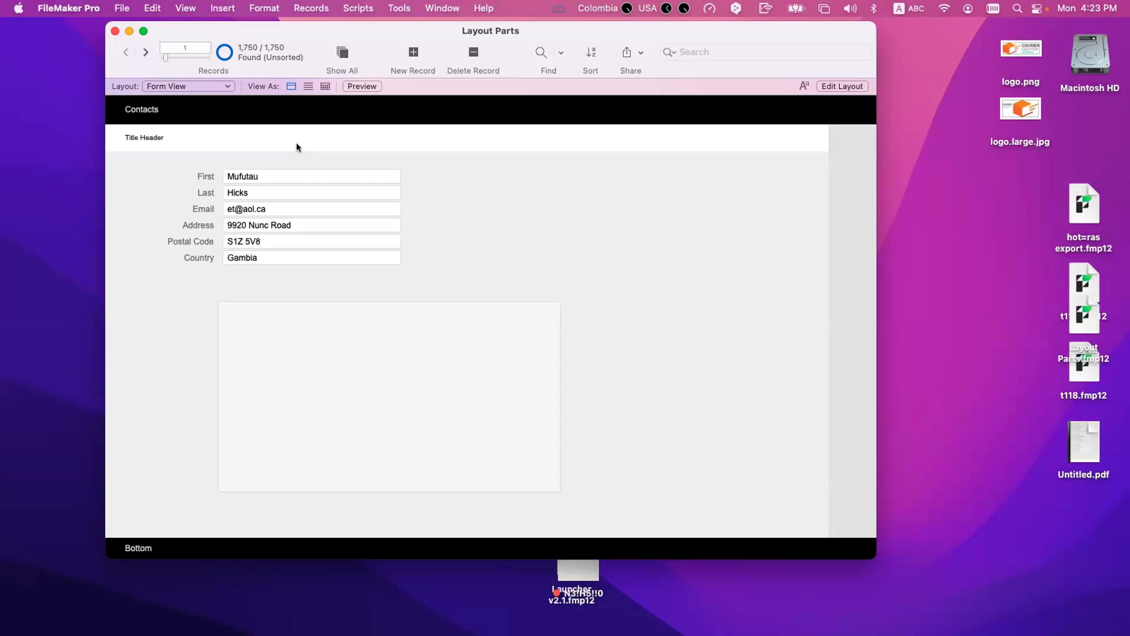
left_click(259, 177)
left_click(271, 191)
left_click(292, 209)
left_click(321, 227)
left_click(331, 238)
left_click(353, 257)
left_click(465, 246)
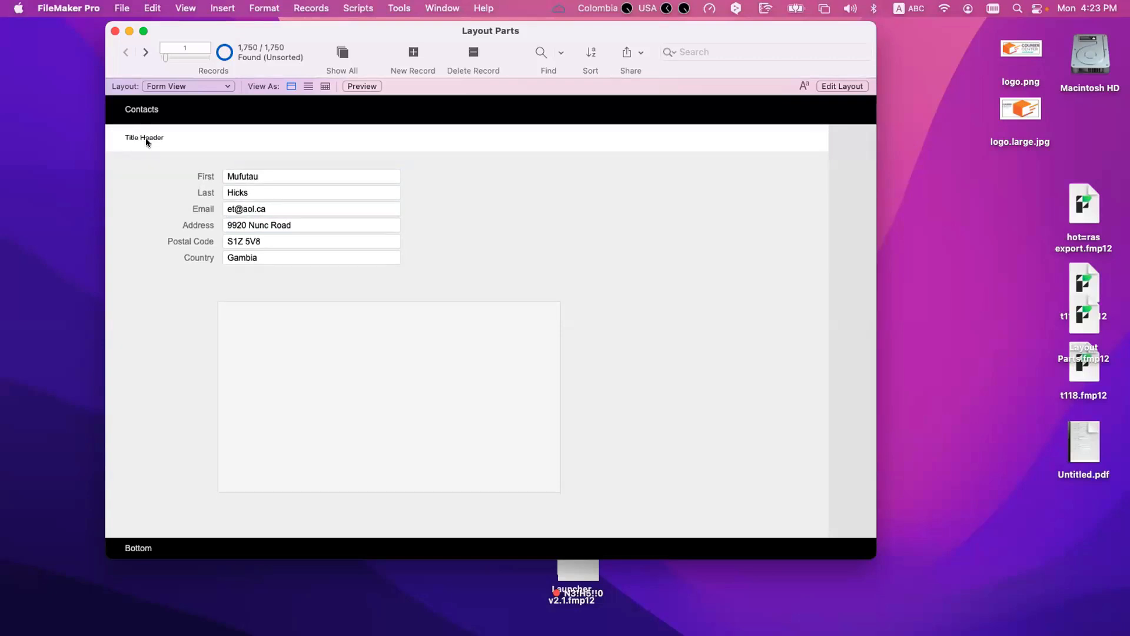
Step: Compare how the Title Header appears on the first record in form display, list display and Preview mode
key("super+u")
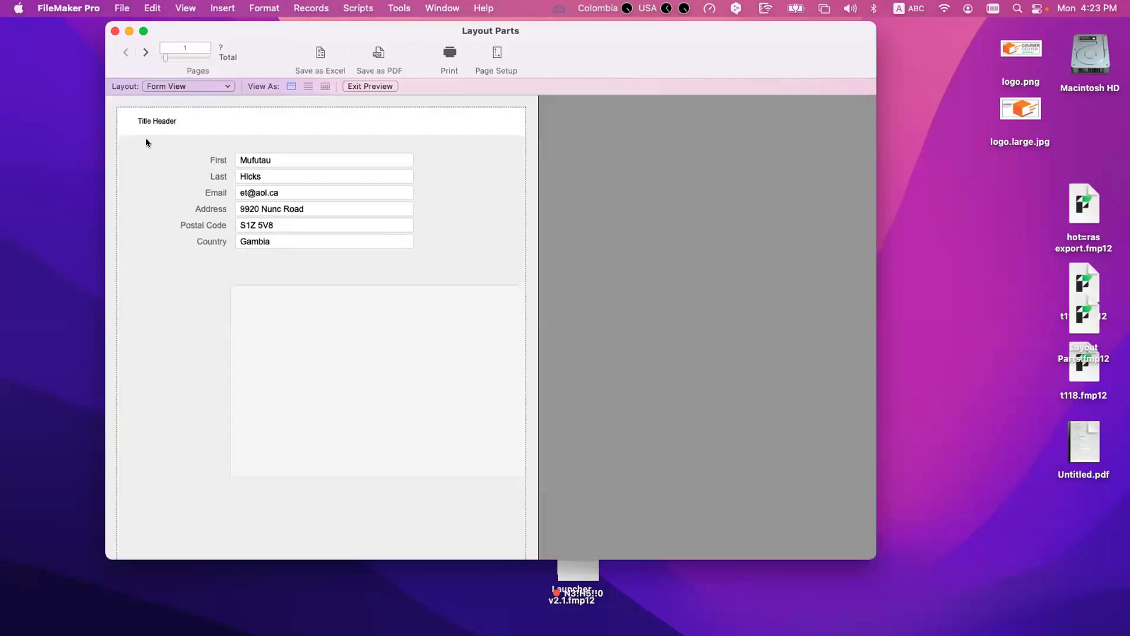
key("super+b")
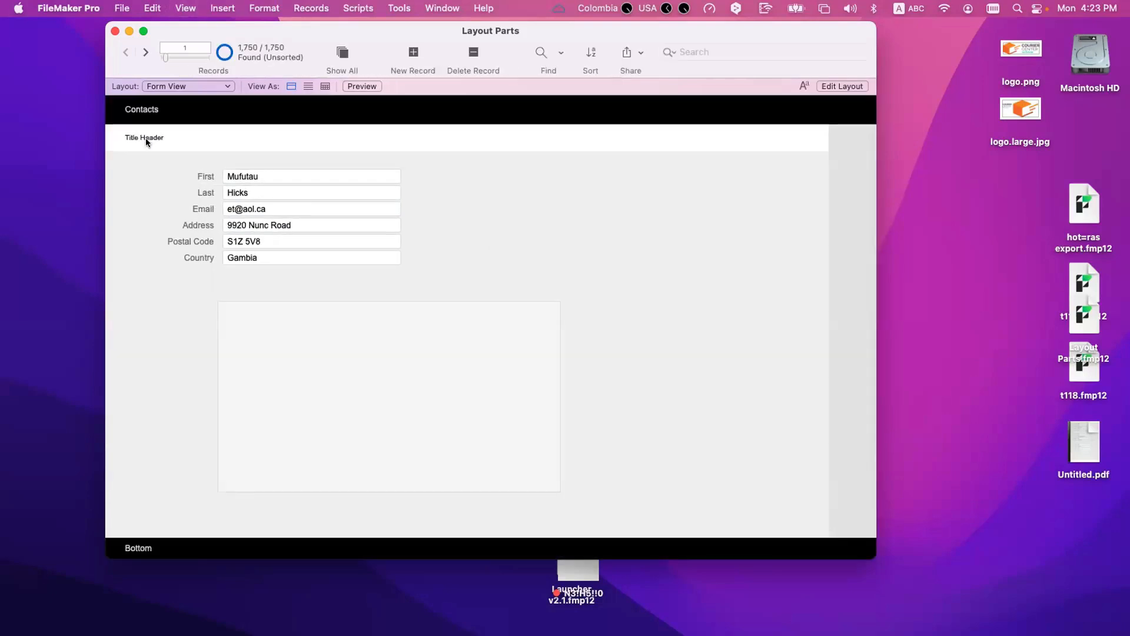
left_click(308, 86)
key("super+u")
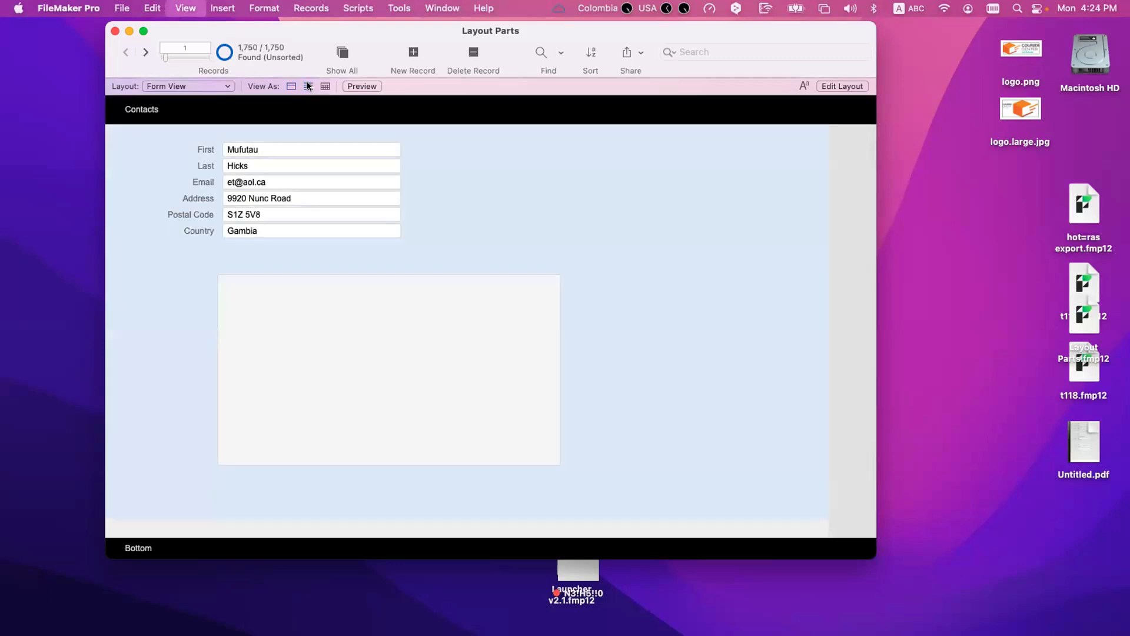
key("super+b")
left_click(307, 84)
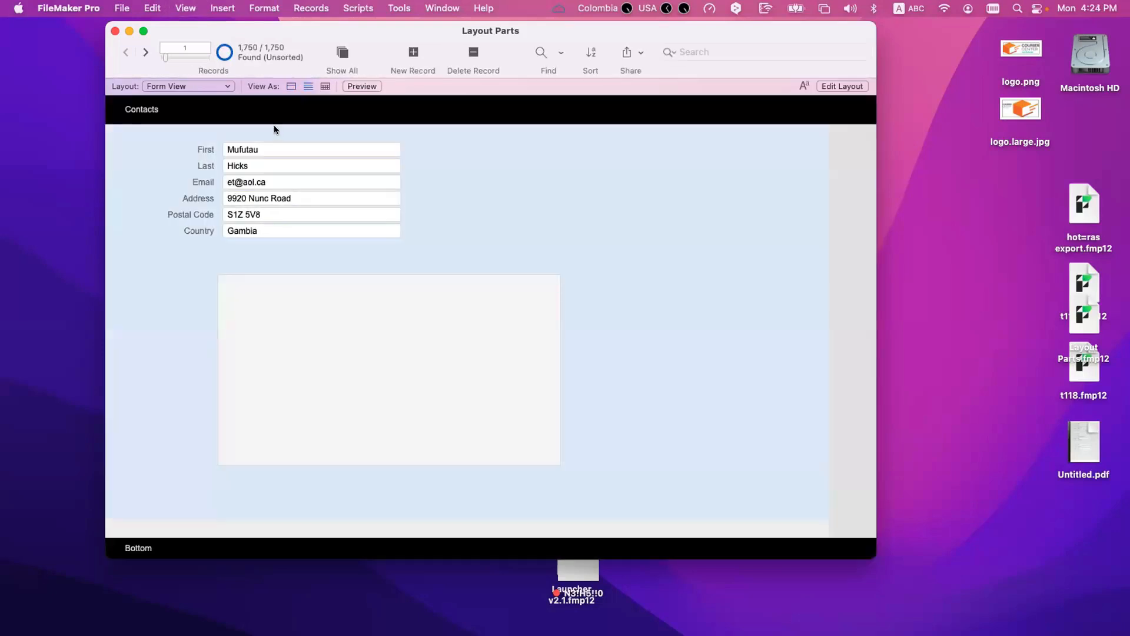
Step: In Layout mode, move the contact fields slightly down in the Body and insert a Header part below the Title Header
key("super+l")
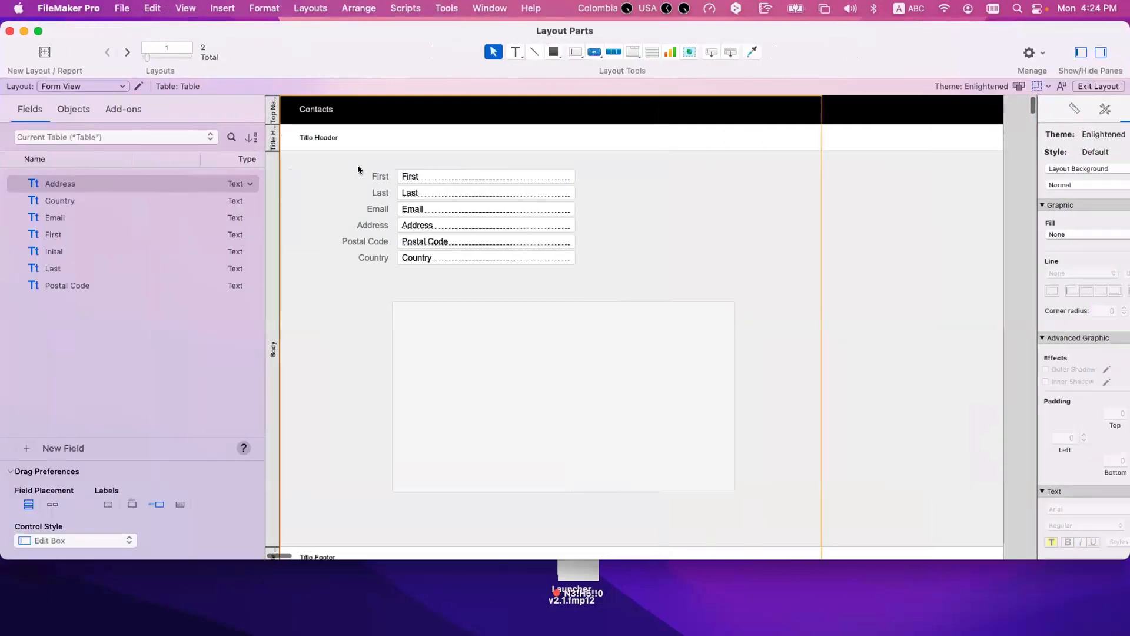
left_click_drag(335, 165, 476, 286)
left_click(573, 130)
left_click_drag(732, 52, 628, 176)
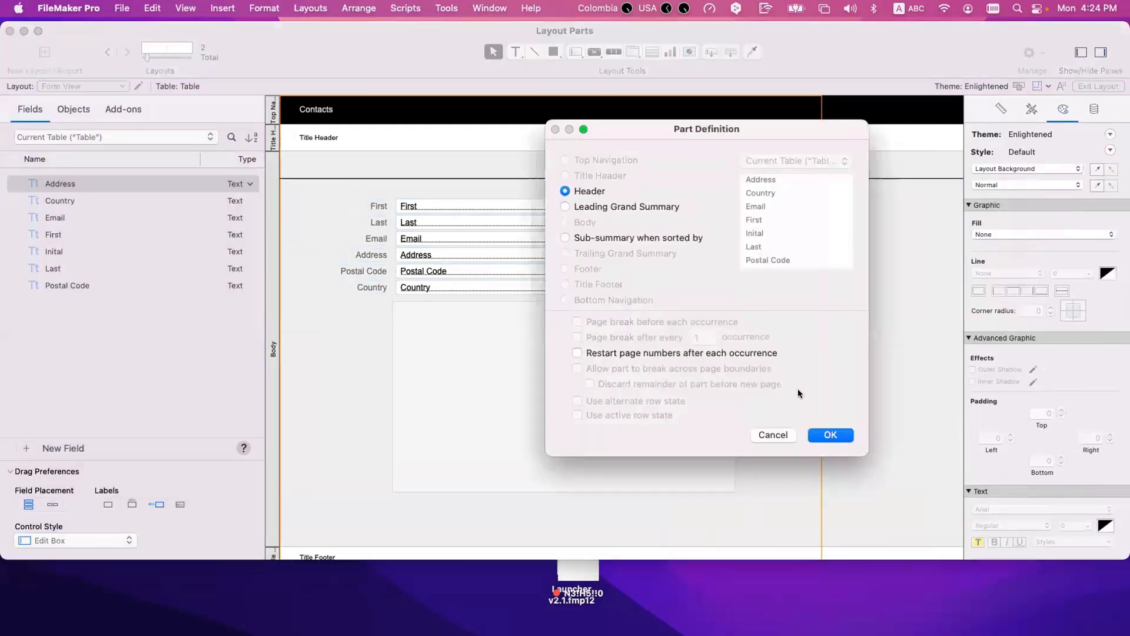
left_click(830, 434)
scroll(348, 278, "down", 3)
left_click_drag(731, 52, 583, 349)
key("Escape")
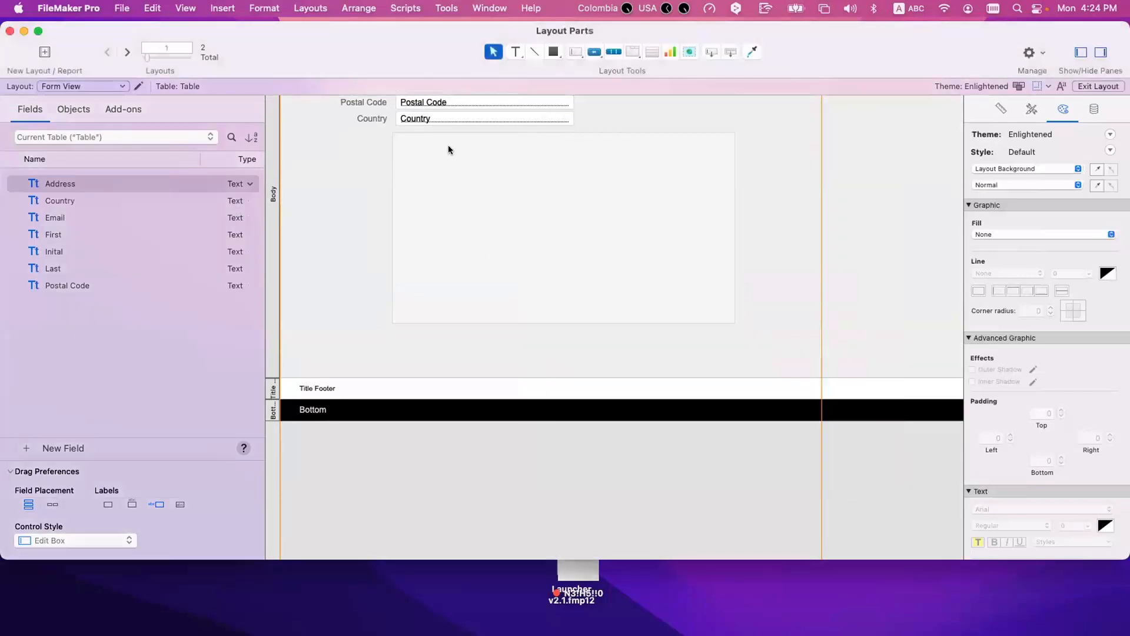
Step: Create a Footer part for the layout through Part Setup
left_click(351, 8)
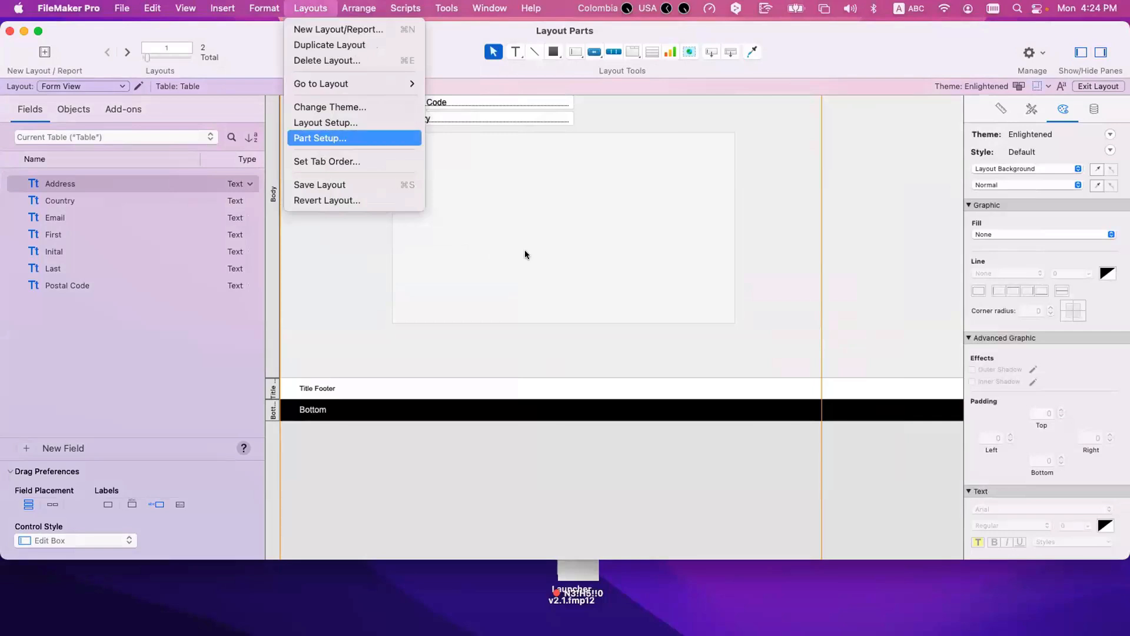
left_click(321, 140)
left_click(648, 163)
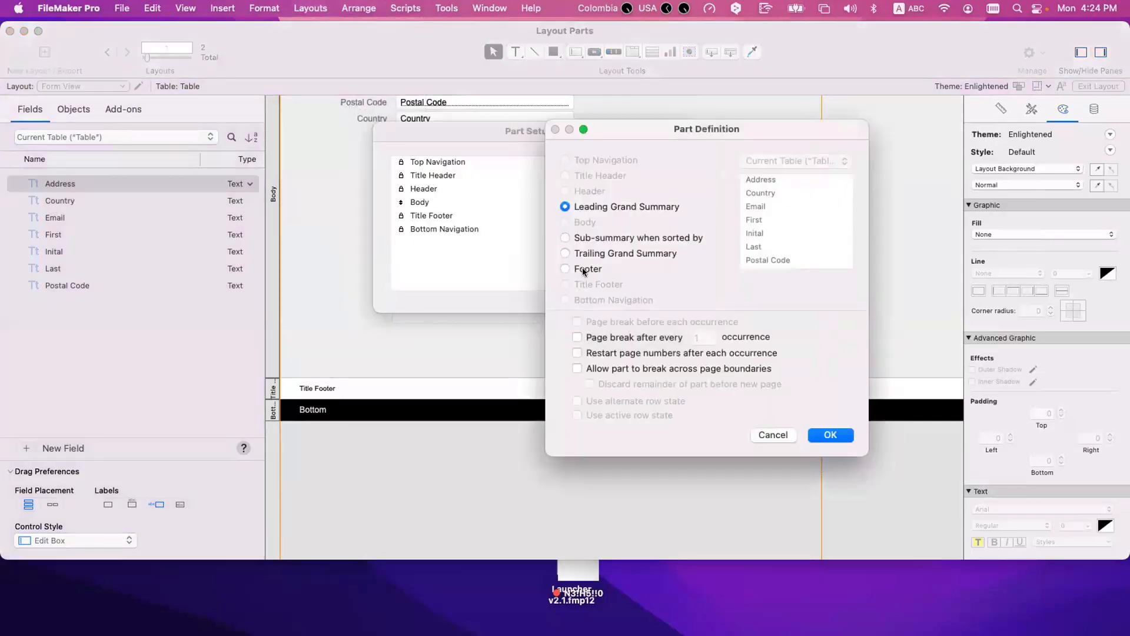
left_click(564, 268)
left_click(830, 434)
left_click(642, 290)
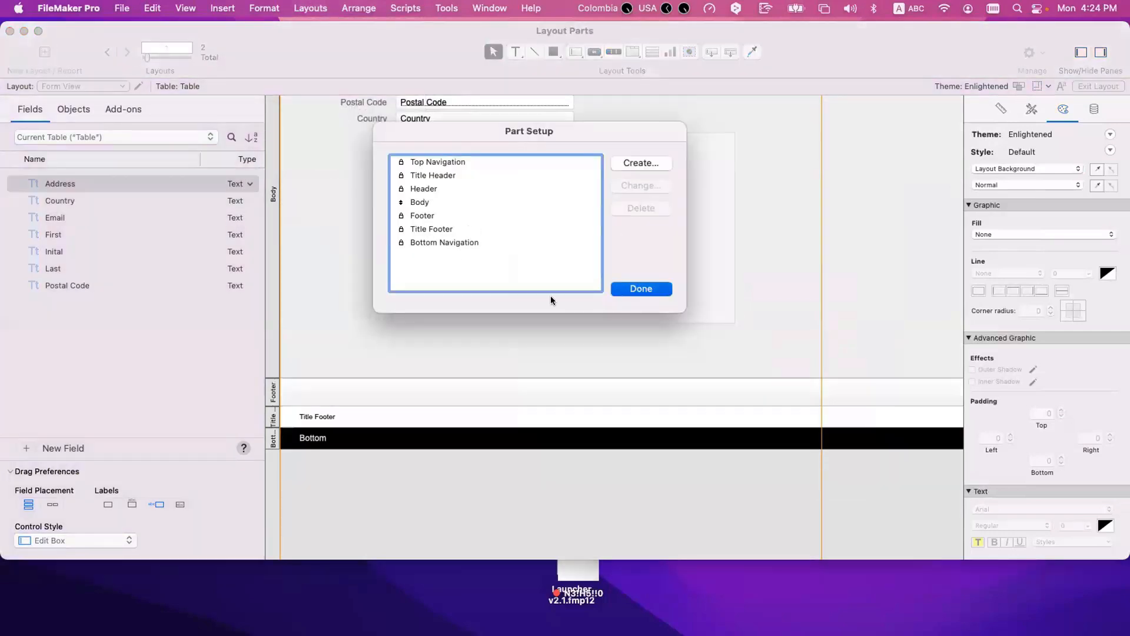
Step: Add the text label "Header" to the Header part and line it up with the Title Header label
scroll(416, 258, "up", 5)
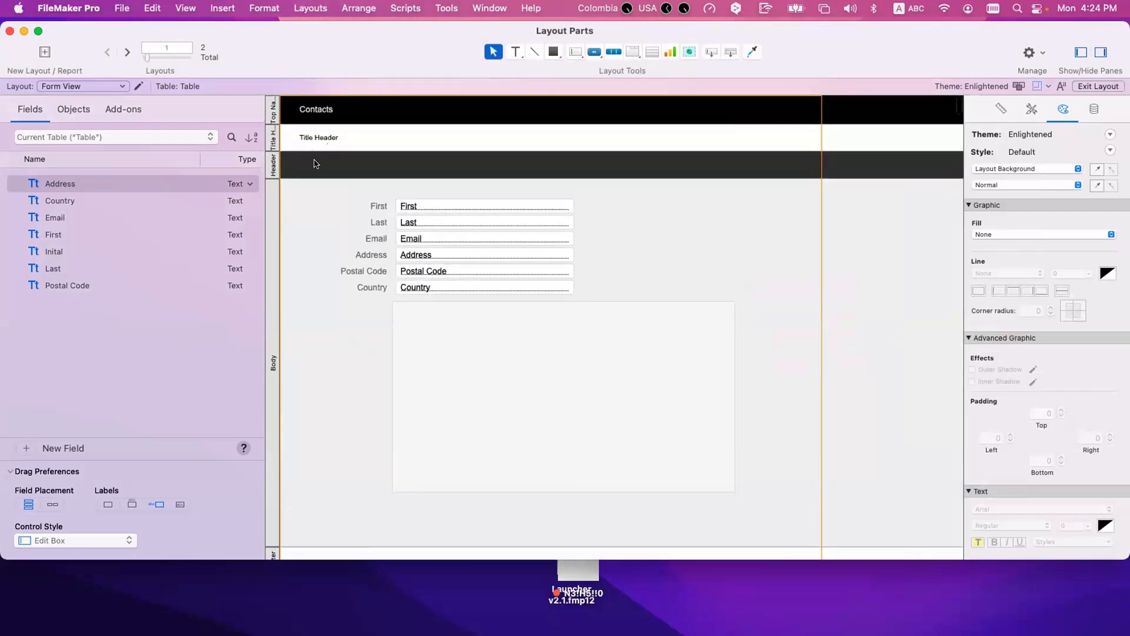
left_click(314, 164)
type("Hea")
key("BackSpace")
key("BackSpace")
key("BackSpace")
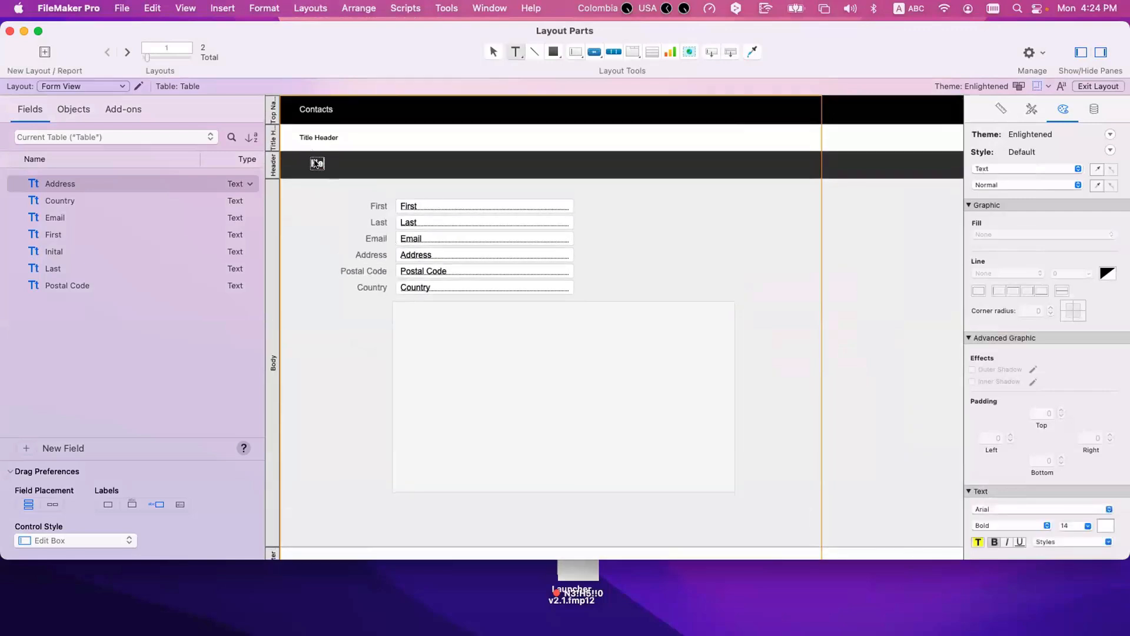
type("Header")
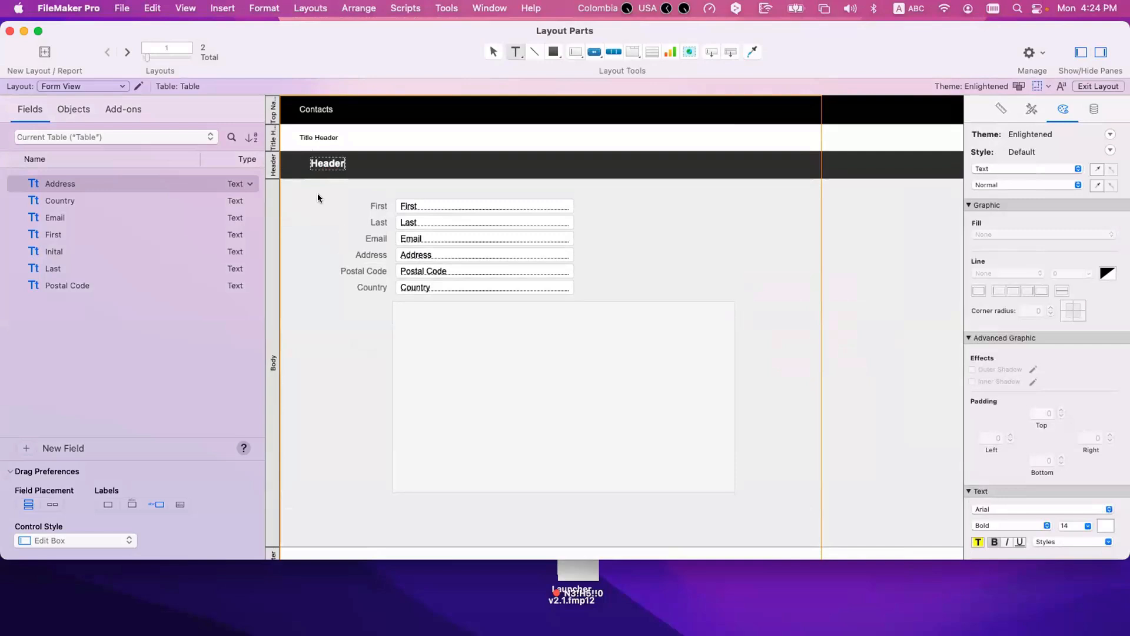
left_click(318, 195)
left_click(314, 168)
left_click(316, 204)
Step: Add the text label "Footer" to the Footer part and line it up with the Title Footer label
scroll(317, 204, "down", 8)
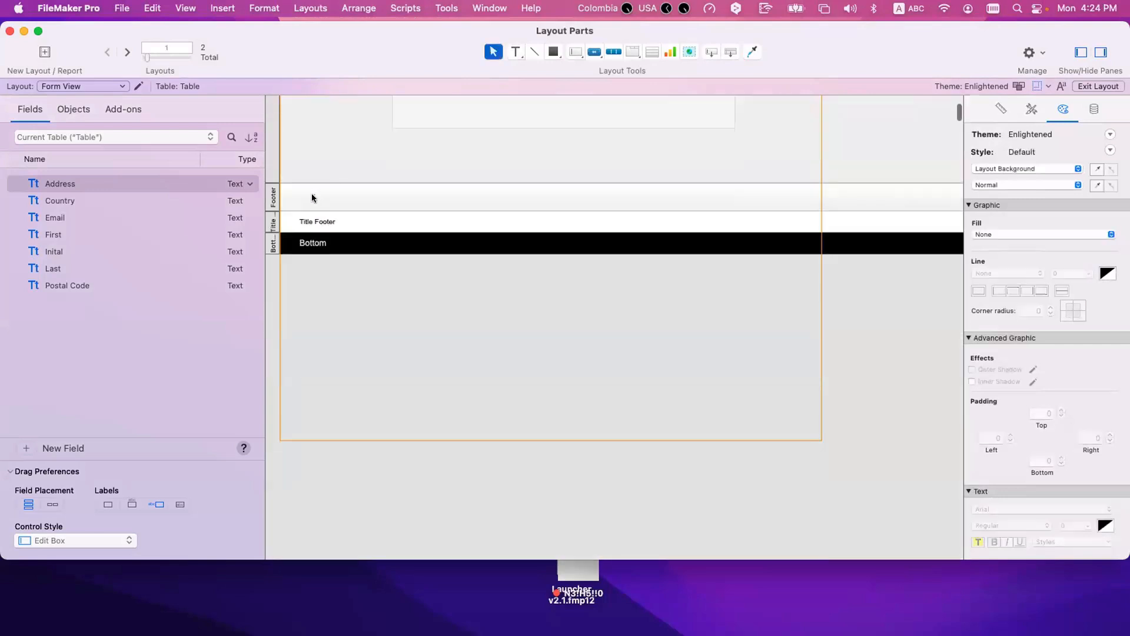
left_click(312, 196)
type("Foo")
left_click(322, 177)
left_click_drag(316, 196, 308, 197)
left_click(312, 168)
Step: Return to Browse mode in form display and examine how the Header and Footer scroll with the title parts
scroll(312, 171, "up", 10)
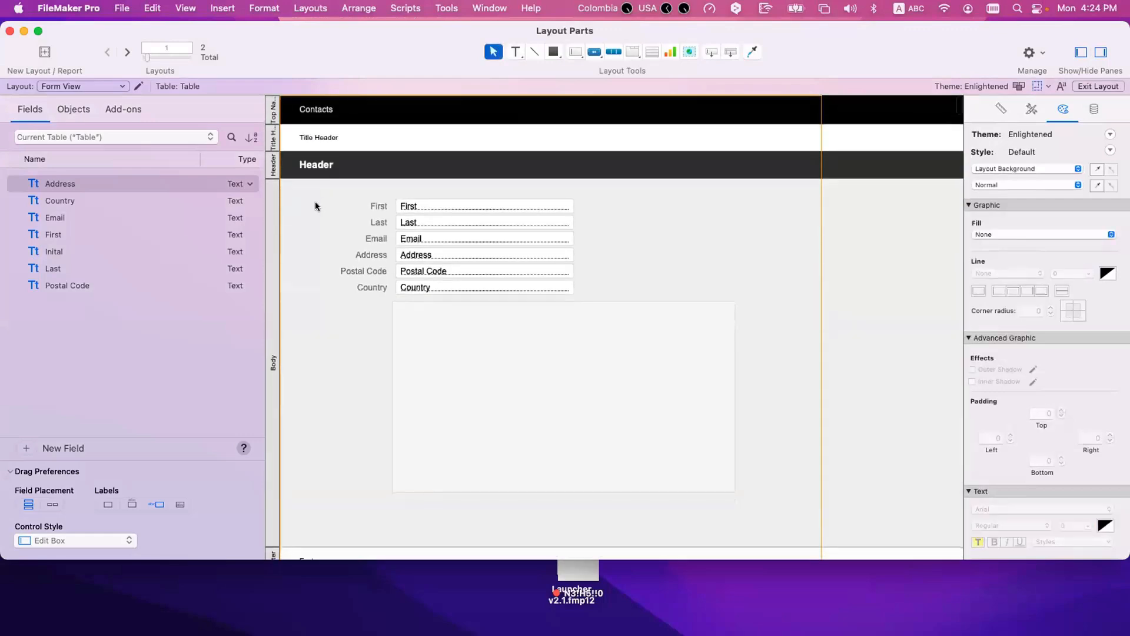
key("super+b")
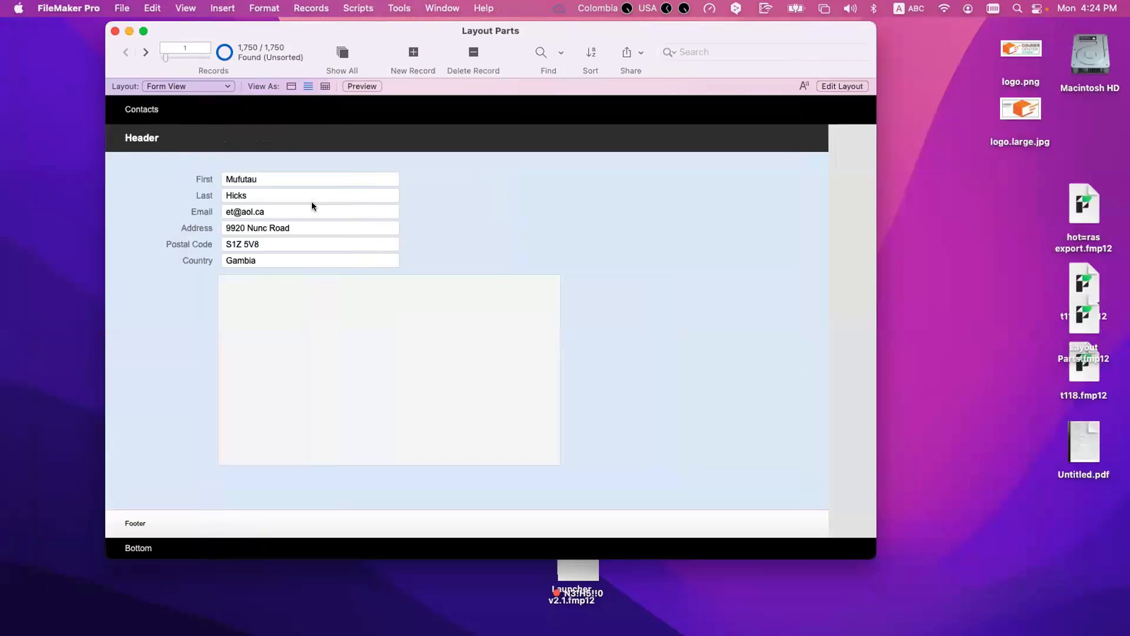
left_click(291, 88)
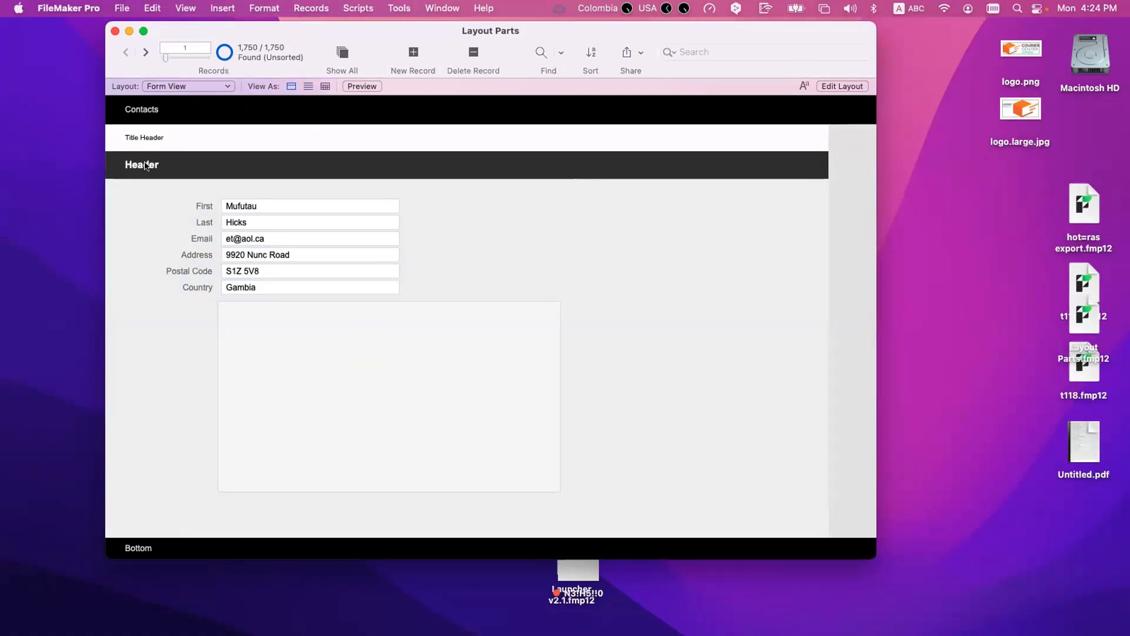
scroll(171, 266, "down", 3)
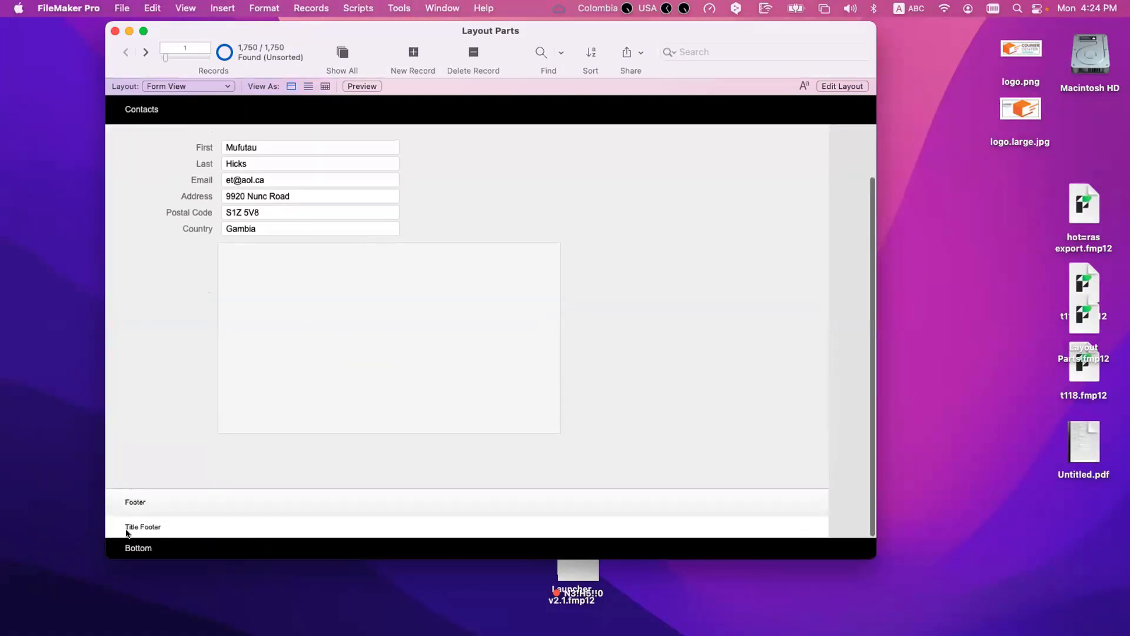
scroll(154, 352, "up", 3)
scroll(153, 352, "down", 3)
scroll(154, 352, "up", 3)
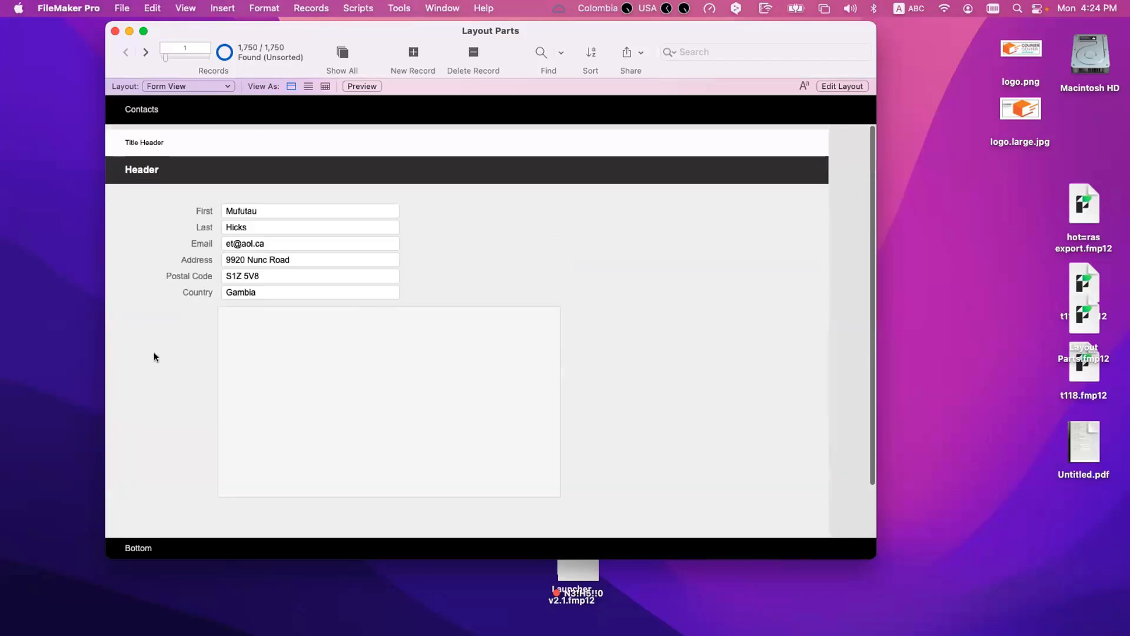
scroll(154, 353, "down", 3)
scroll(154, 357, "up", 3)
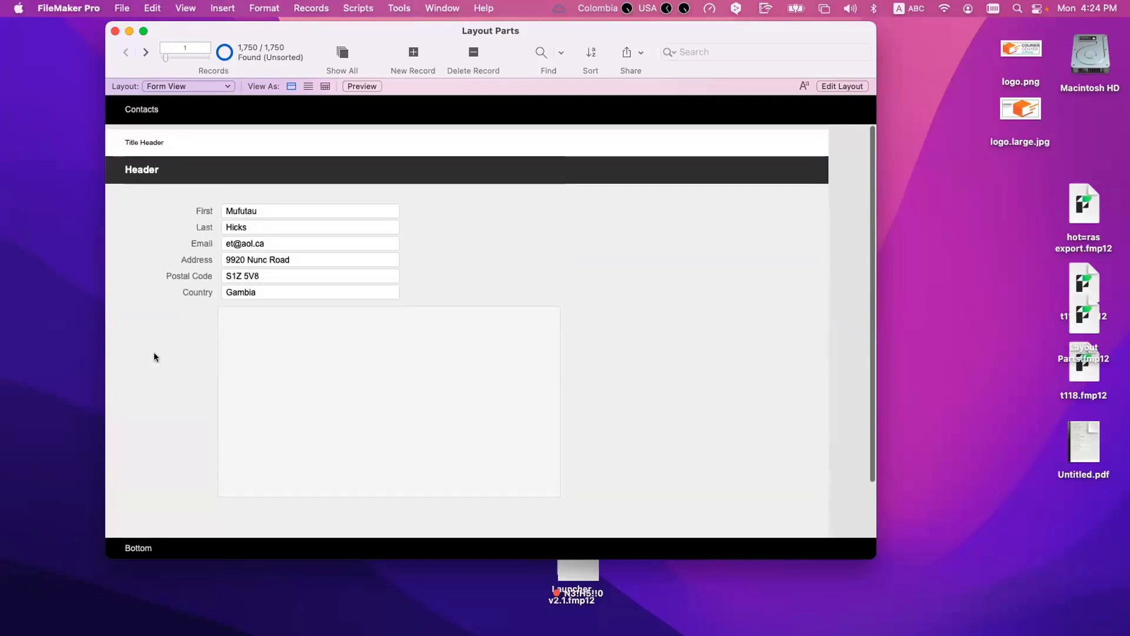
Step: View the records as a list and examine how the Header and Footer behave while scrolling through several records
left_click(308, 85)
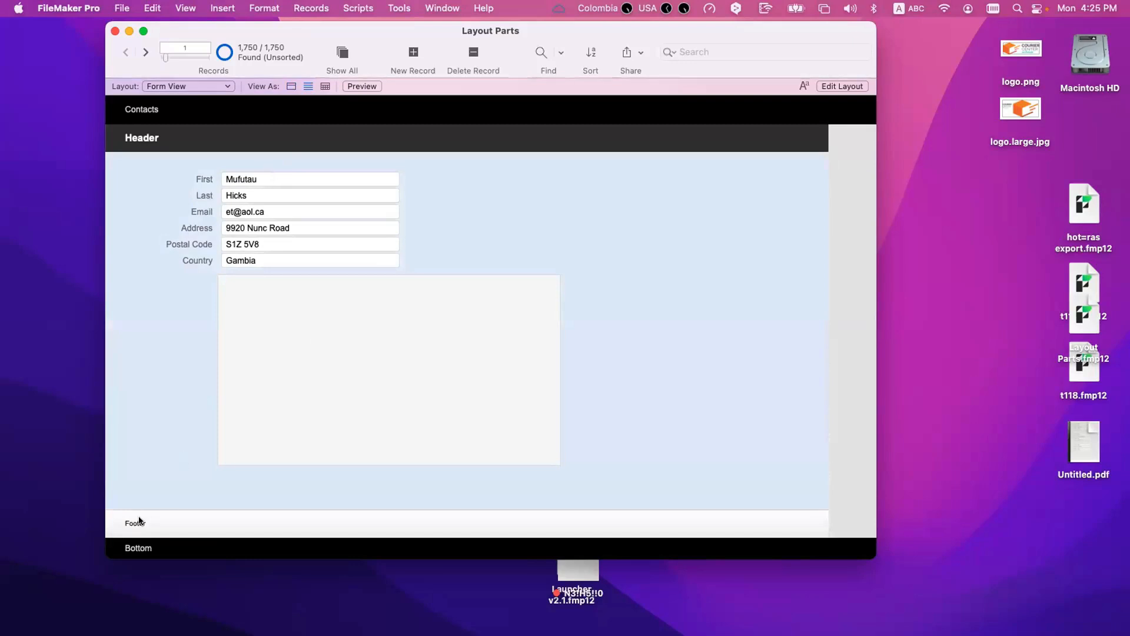
scroll(139, 423, "down", 5)
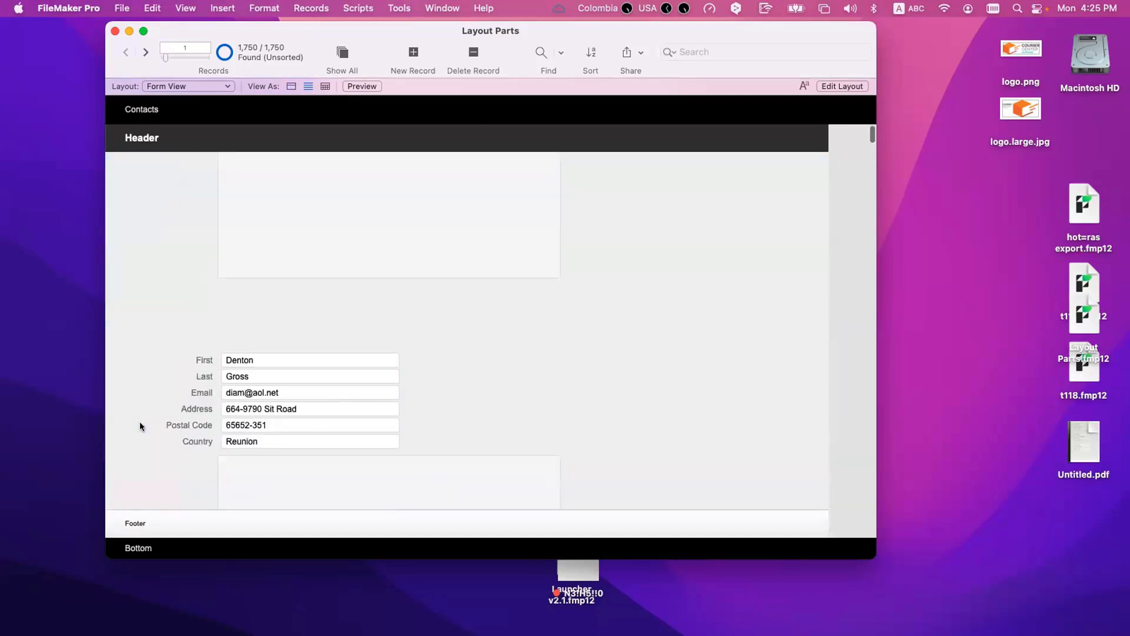
scroll(139, 422, "down", 15)
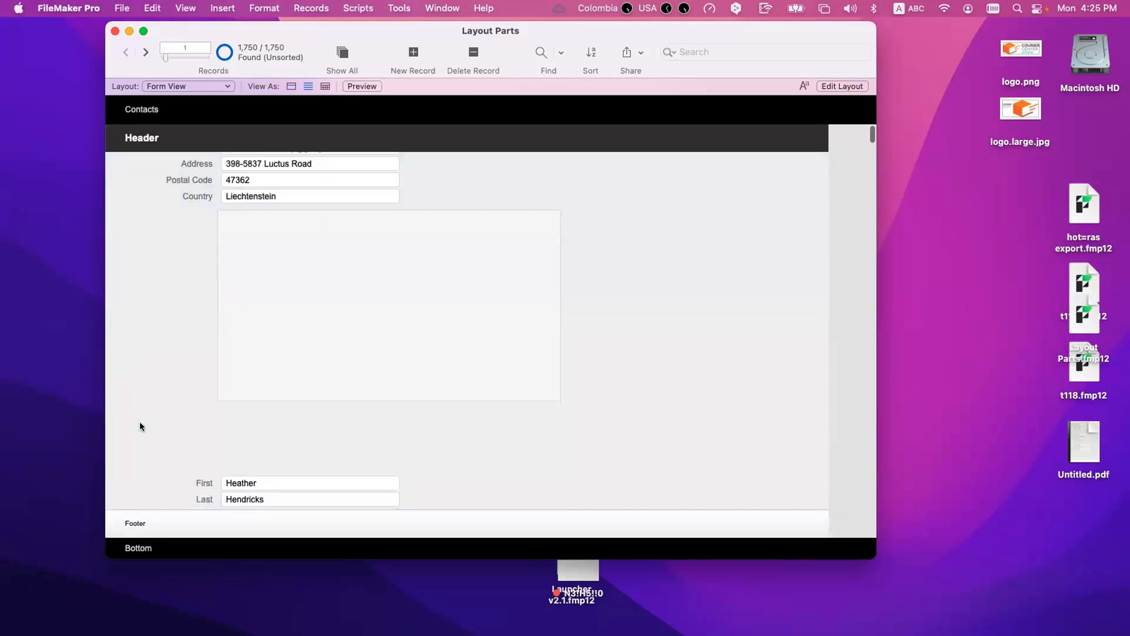
scroll(140, 422, "down", 15)
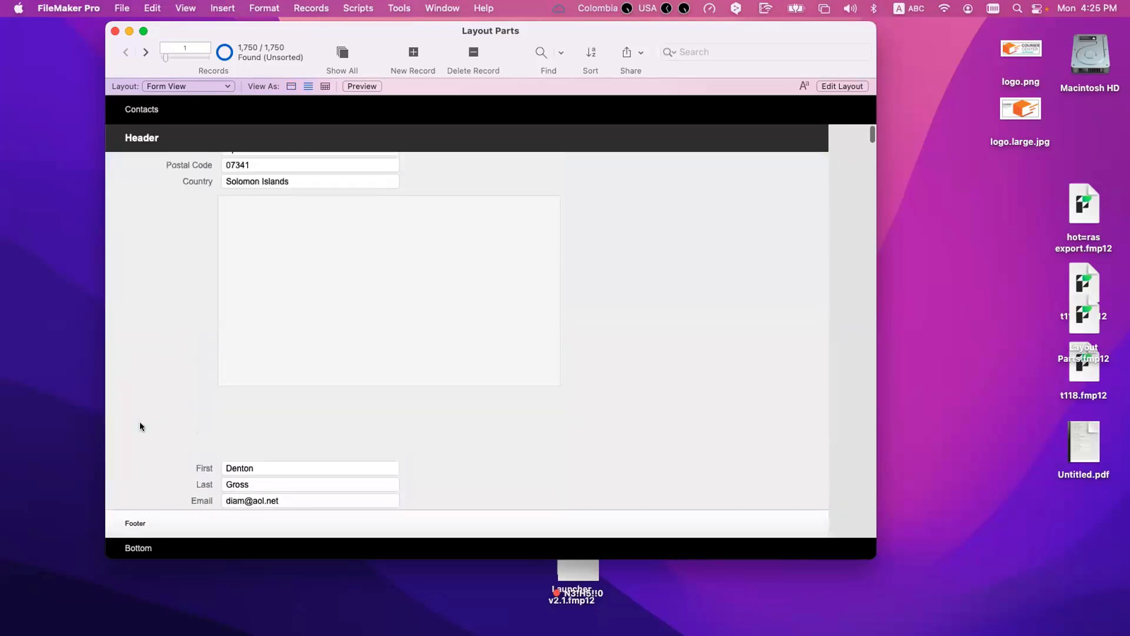
scroll(139, 421, "down", 10)
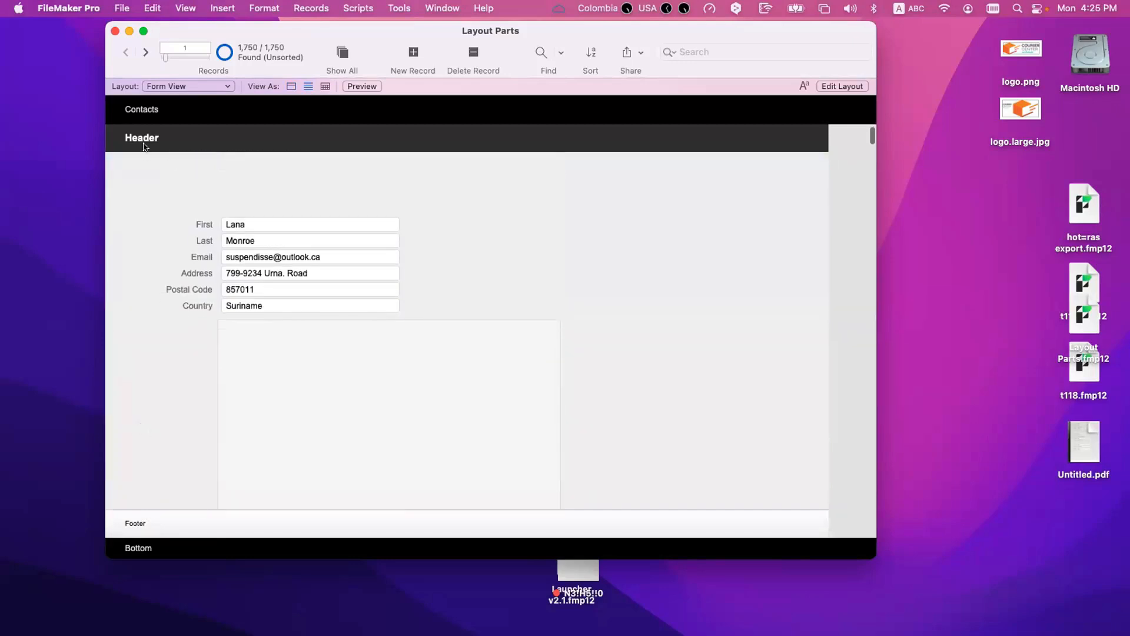
Step: Switch back to the form display and recheck how the Header, Footer and title parts move while scrolling one record
left_click(291, 87)
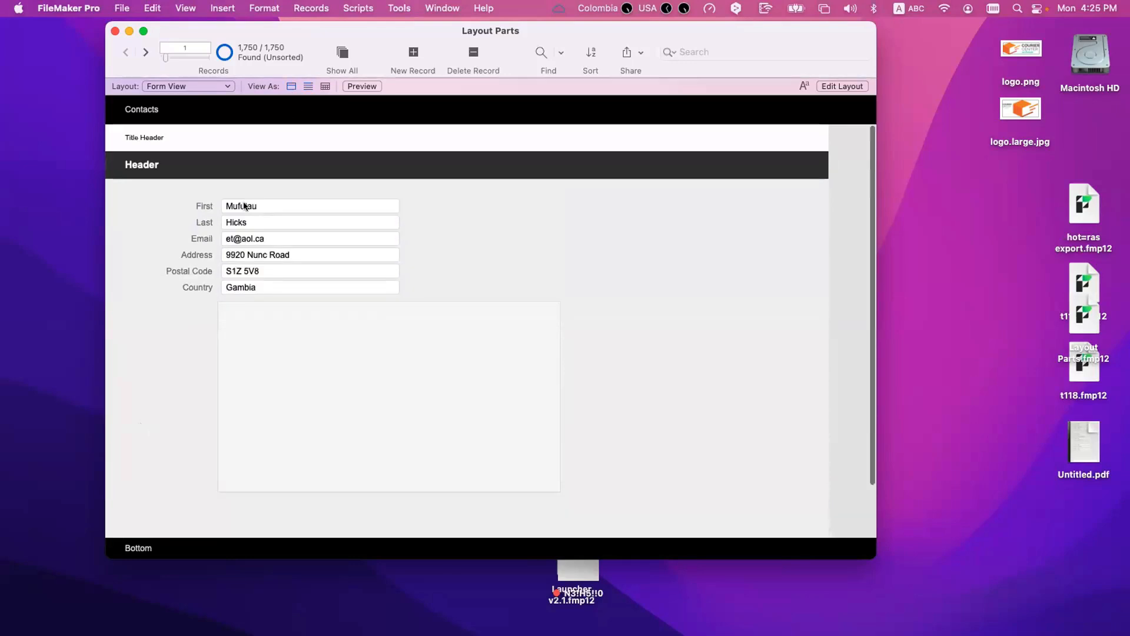
scroll(217, 265, "down", 3)
scroll(218, 265, "up", 3)
scroll(217, 268, "down", 5)
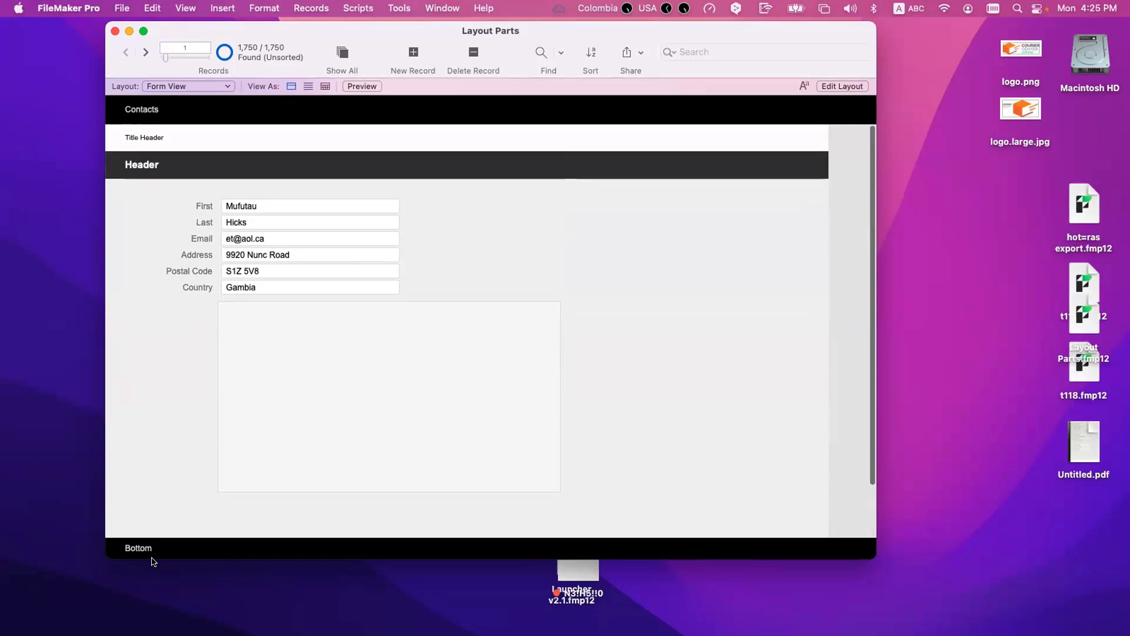
scroll(171, 459, "down", 3)
scroll(172, 459, "up", 3)
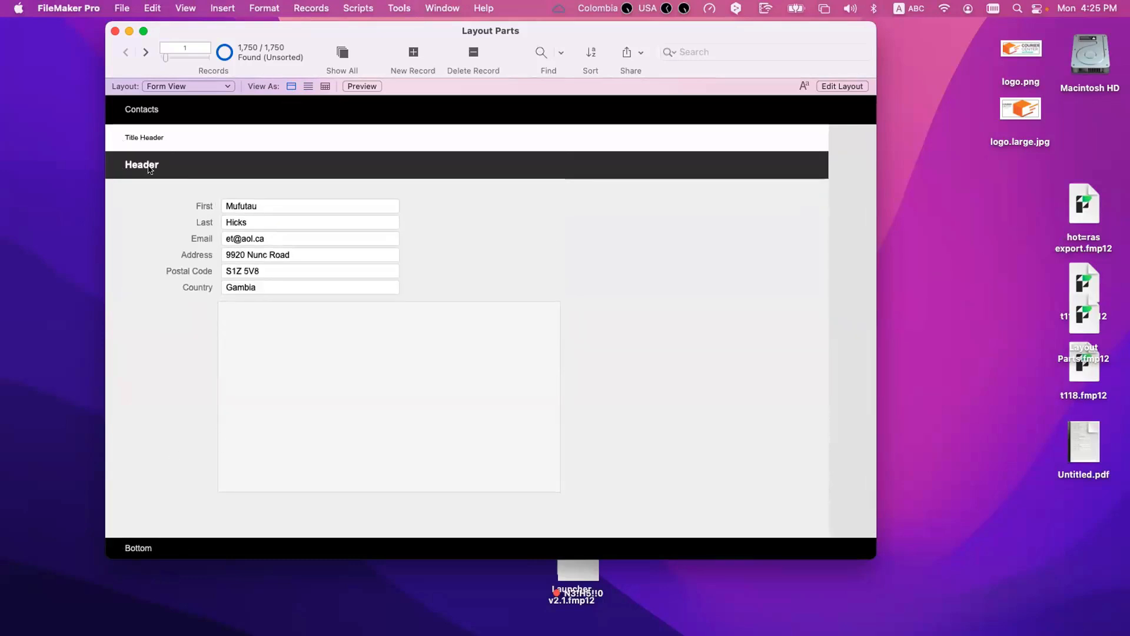
scroll(156, 244, "down", 3)
scroll(235, 153, "up", 3)
scroll(122, 214, "down", 2)
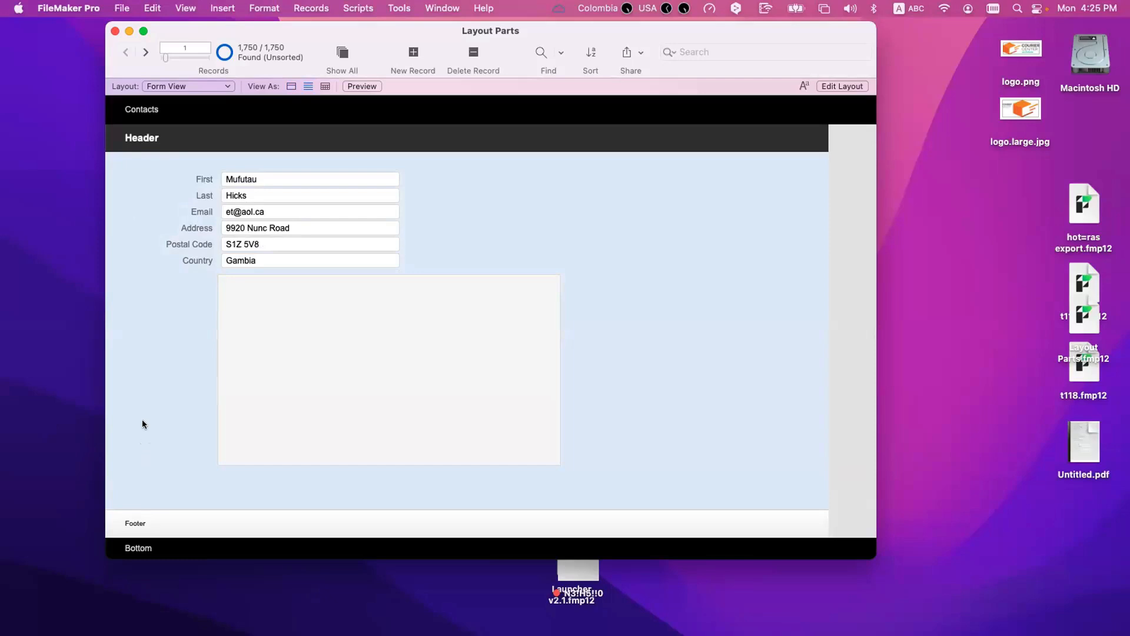
Step: Scroll through the record list once more, compare the first record with Preview mode, and return to Browse mode
scroll(143, 419, "down", 5)
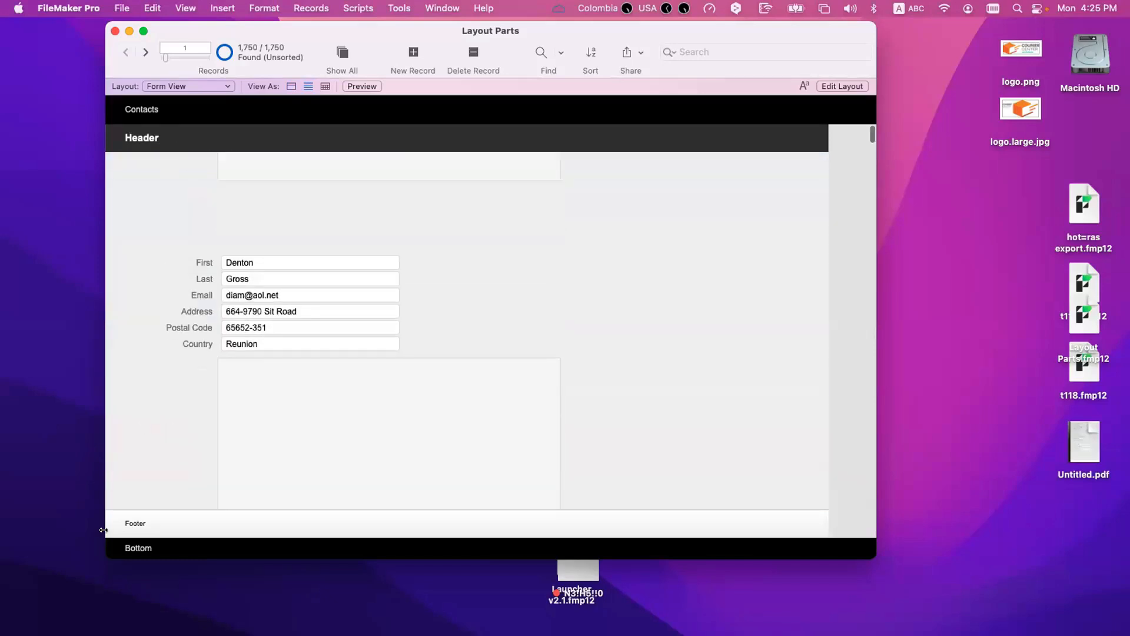
scroll(141, 455, "down", 5)
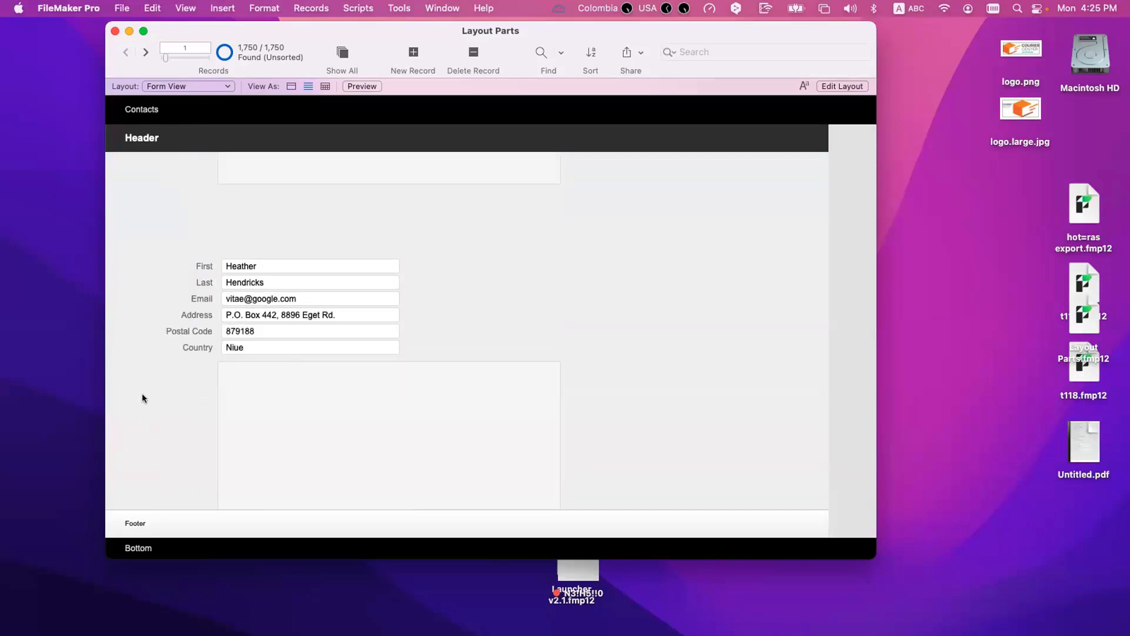
scroll(142, 394, "up", 10)
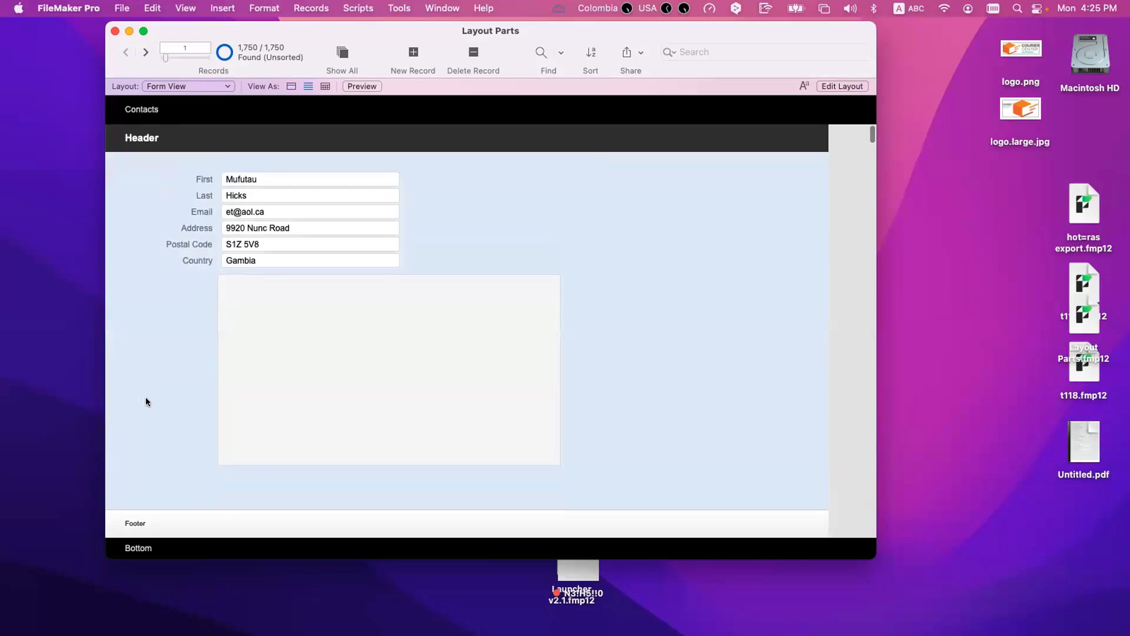
key("super+u")
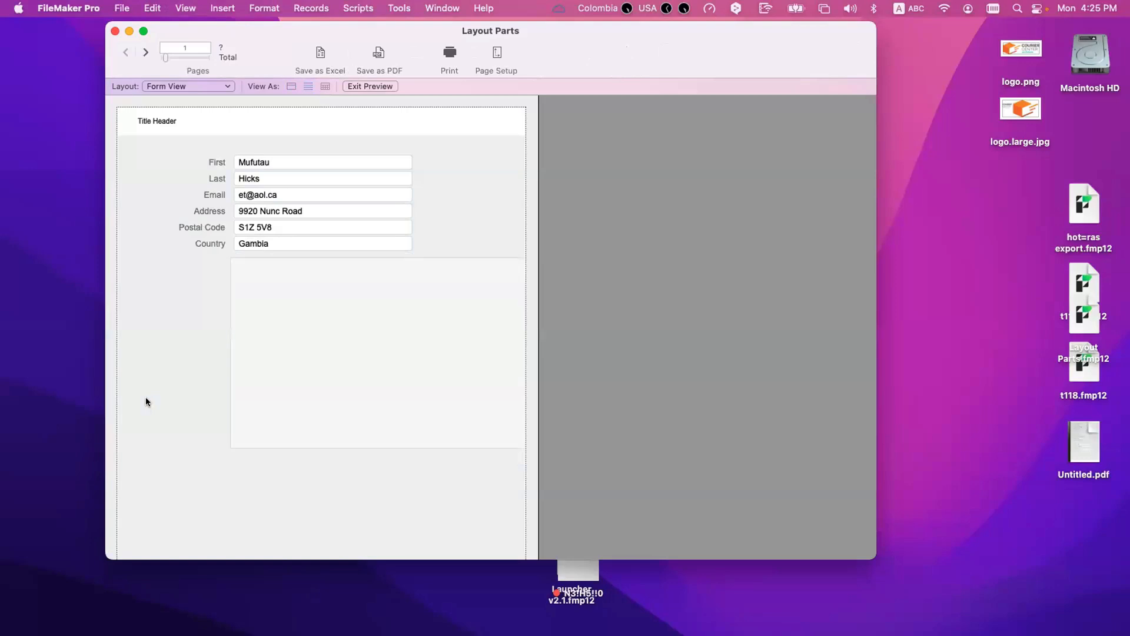
key("super+b")
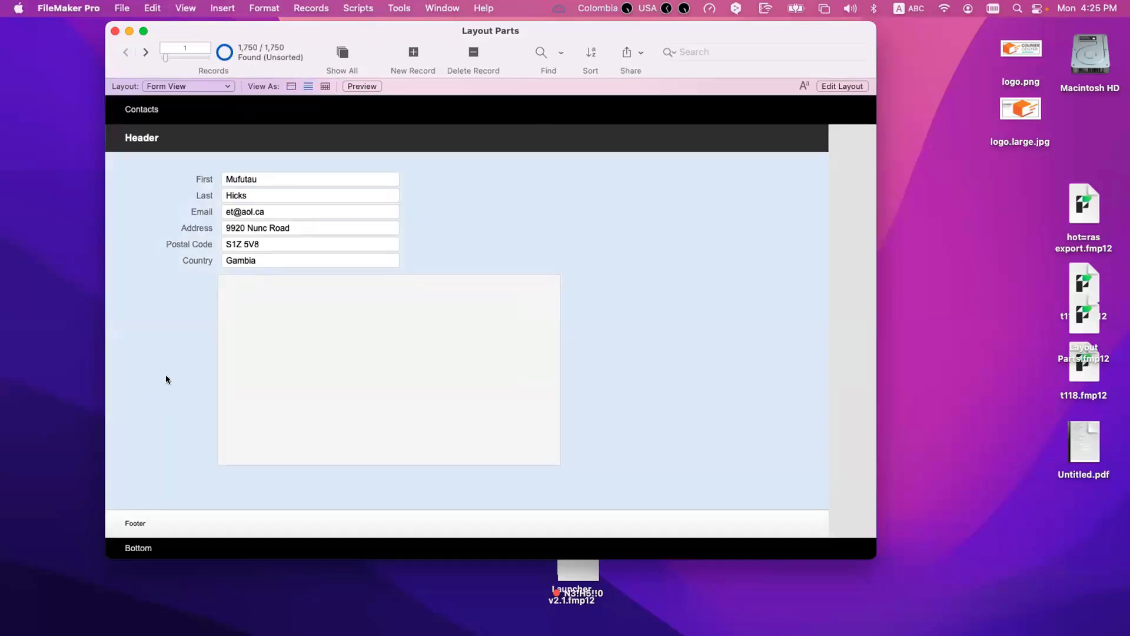
Step: Preview the printout and compare the title header and footer on page one with the regular header and footer on page two
key("super+u")
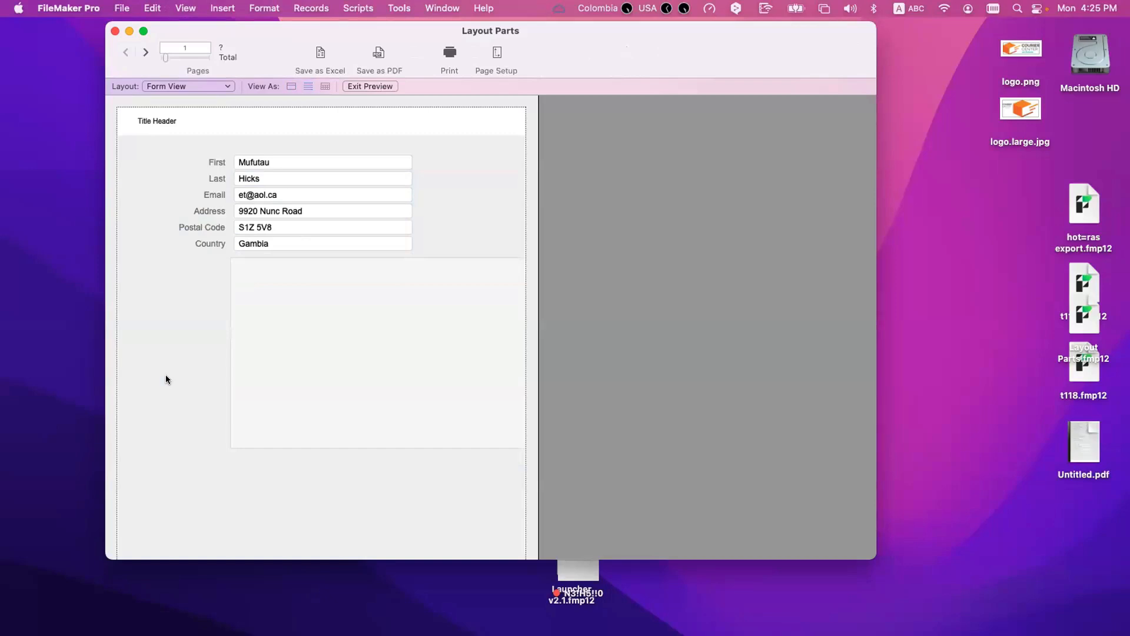
scroll(166, 389, "down", 3)
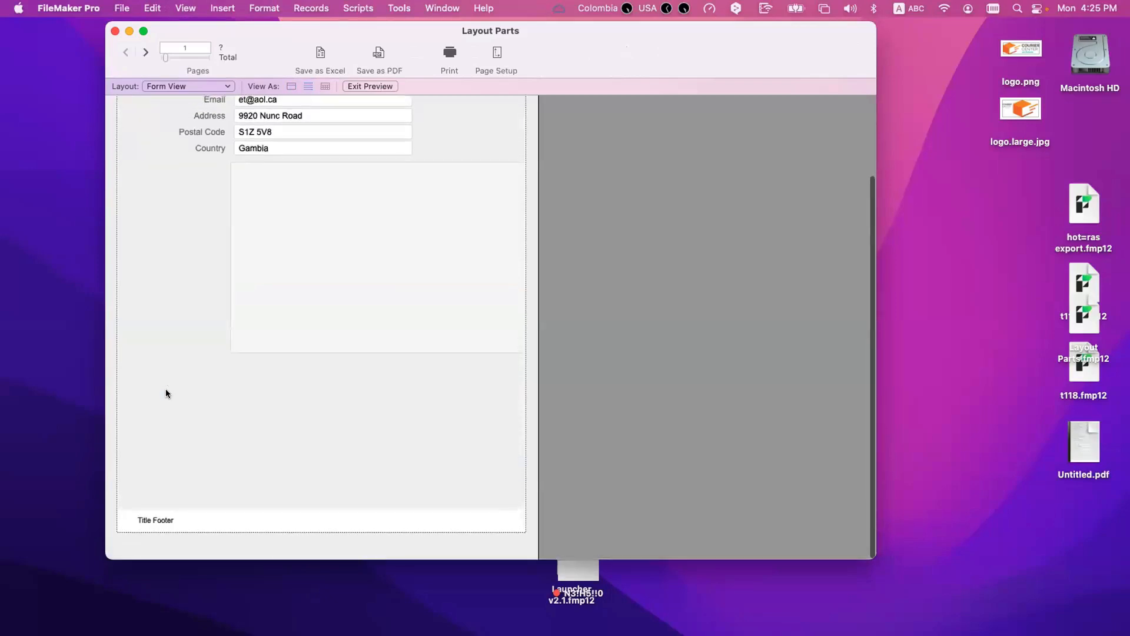
scroll(165, 389, "up", 3)
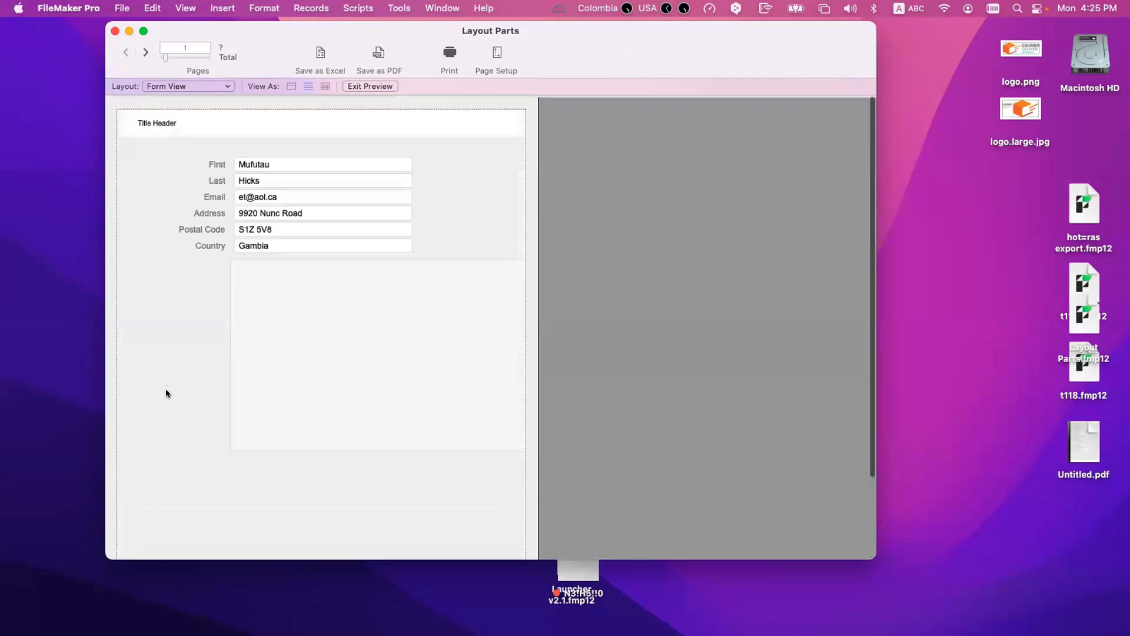
left_click(145, 52)
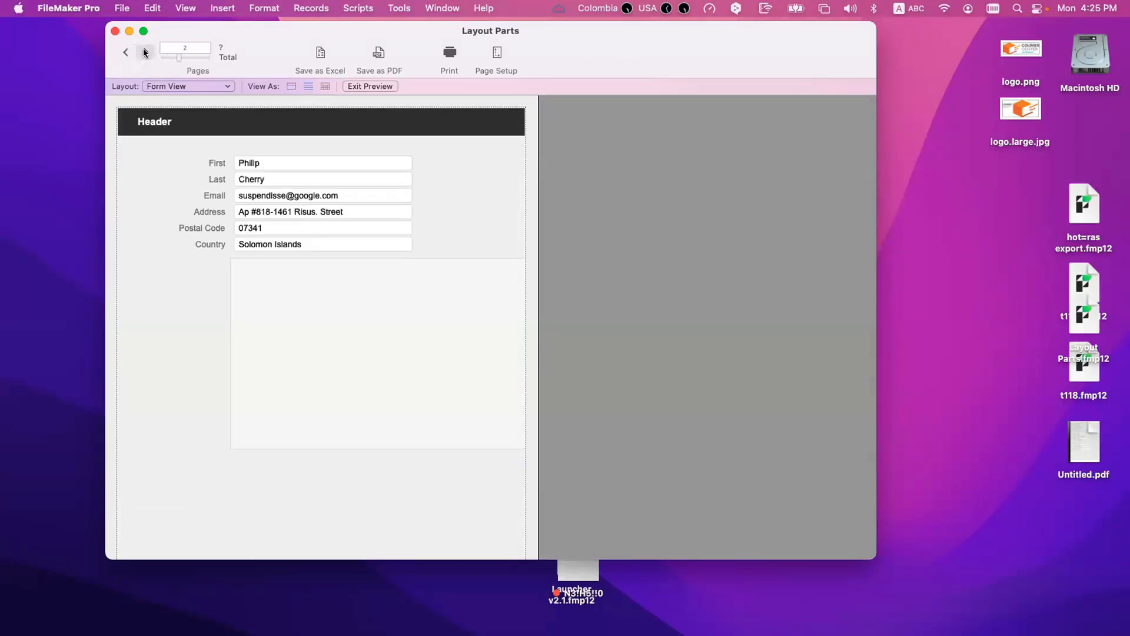
scroll(165, 248, "down", 3)
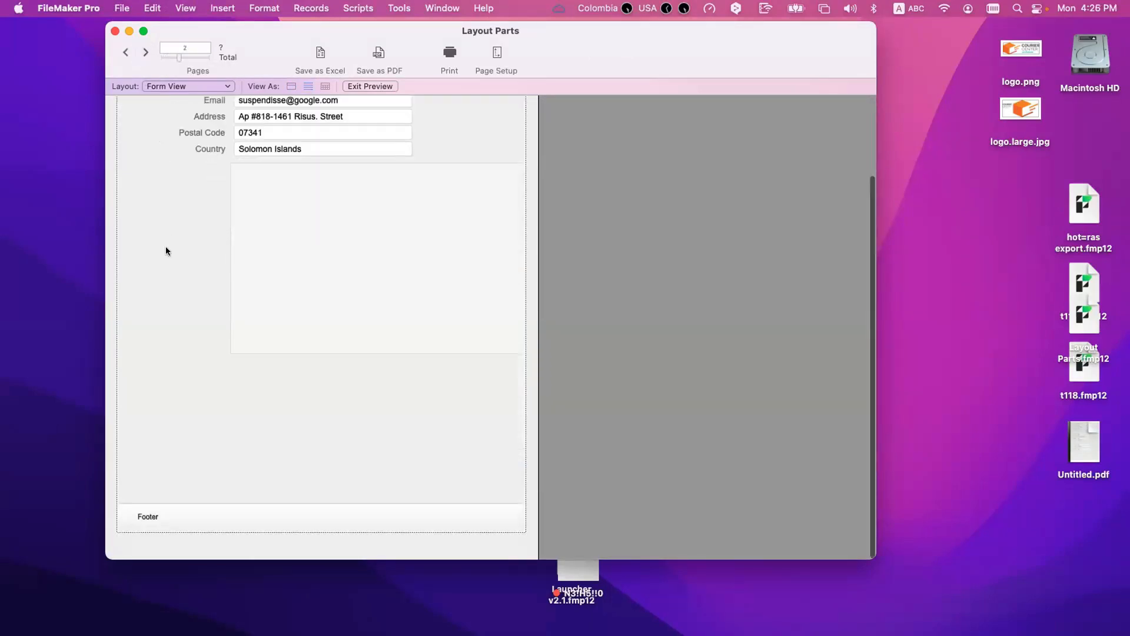
scroll(165, 250, "up", 3)
Step: Page forward through the following preview pages twice to check which header each one prints, returning to page one each time
left_click(144, 53)
left_click(145, 52)
left_click(145, 52)
left_click(145, 52)
left_click(145, 52)
left_click(145, 52)
left_click(145, 52)
left_click(144, 53)
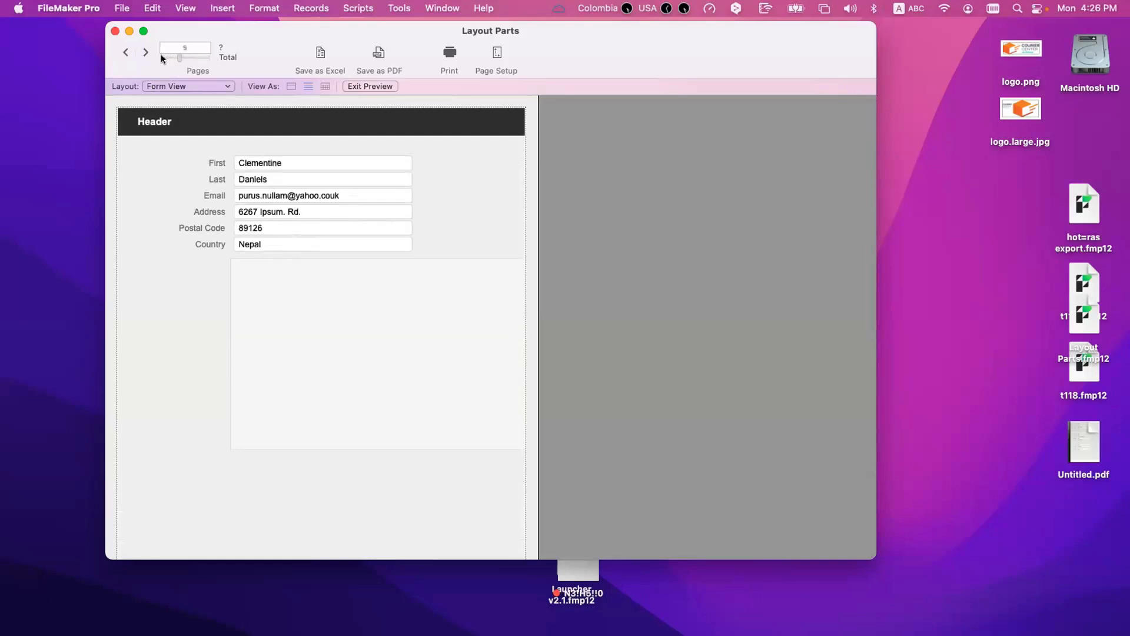
left_click_drag(156, 56, 152, 57)
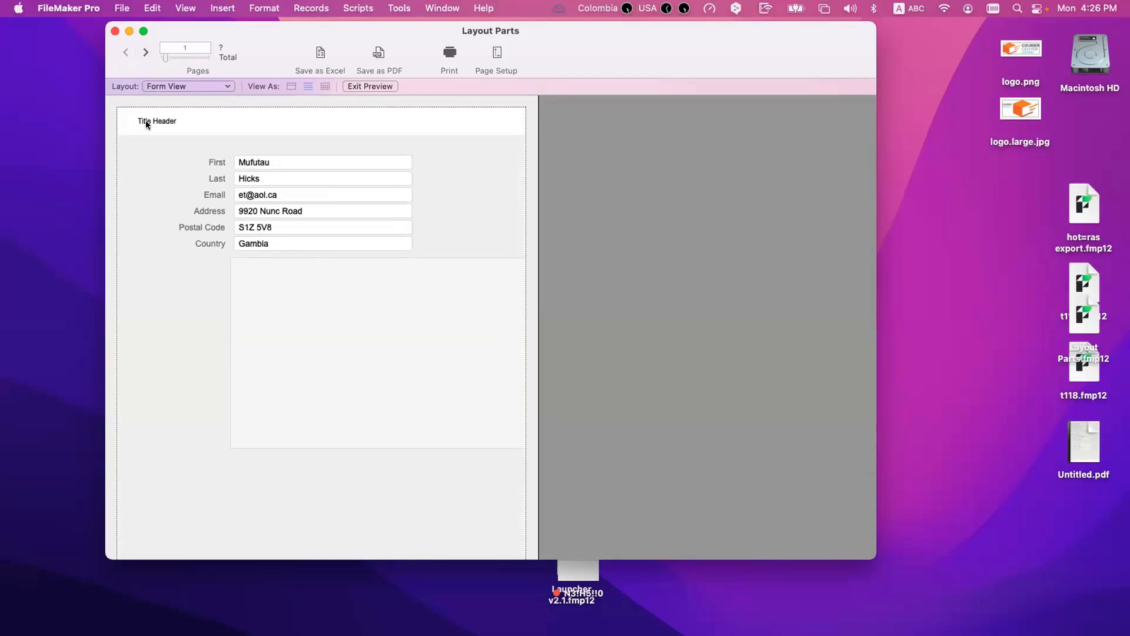
left_click(145, 52)
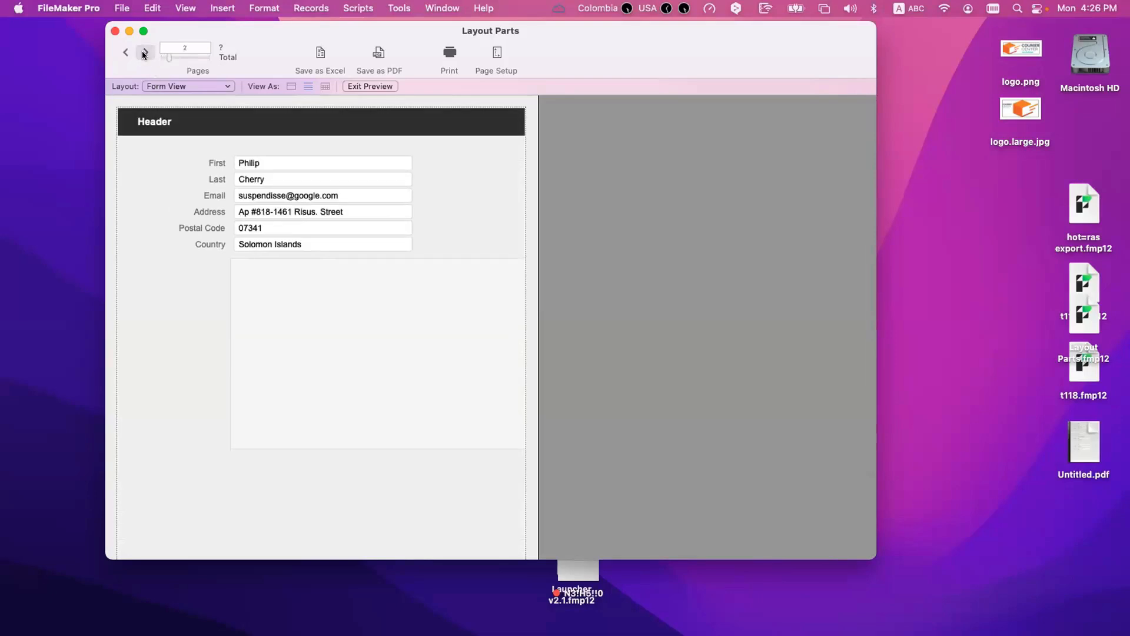
left_click(143, 53)
left_click(143, 52)
left_click(143, 53)
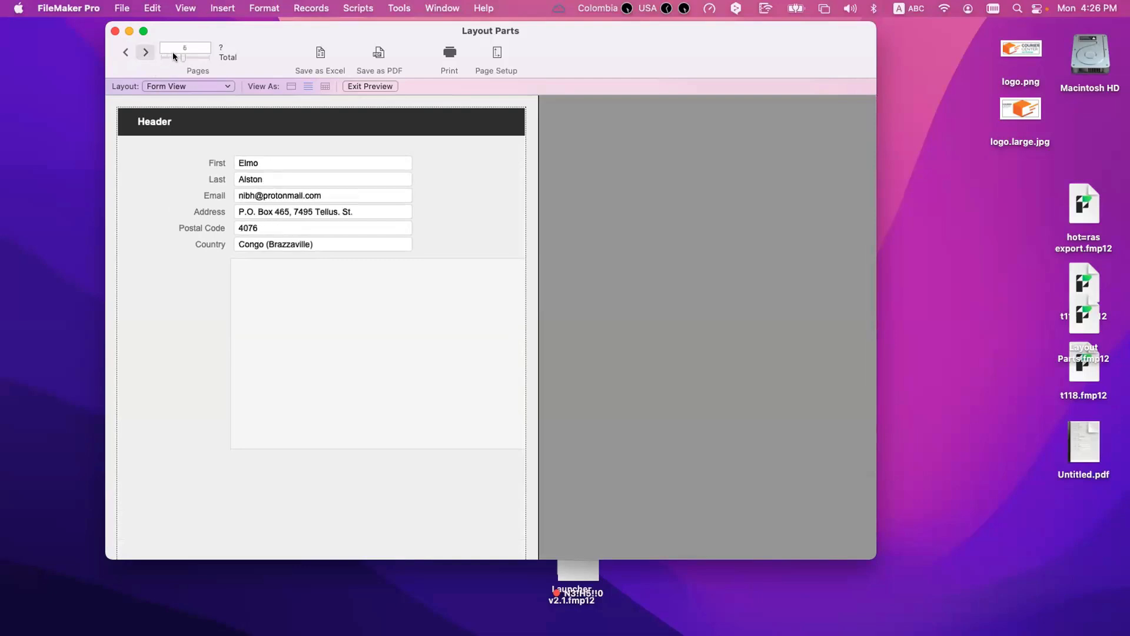
left_click_drag(176, 57, 153, 56)
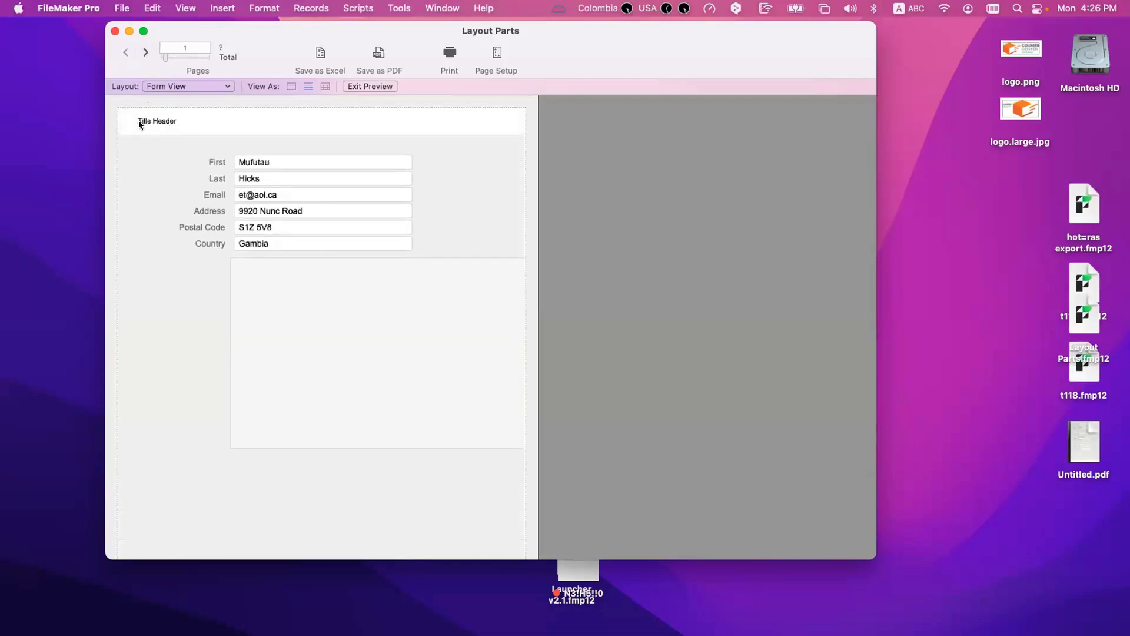
Step: Recheck the Title Header and Title Footer on the first preview page against the Header on the second page
scroll(170, 318, "down", 3)
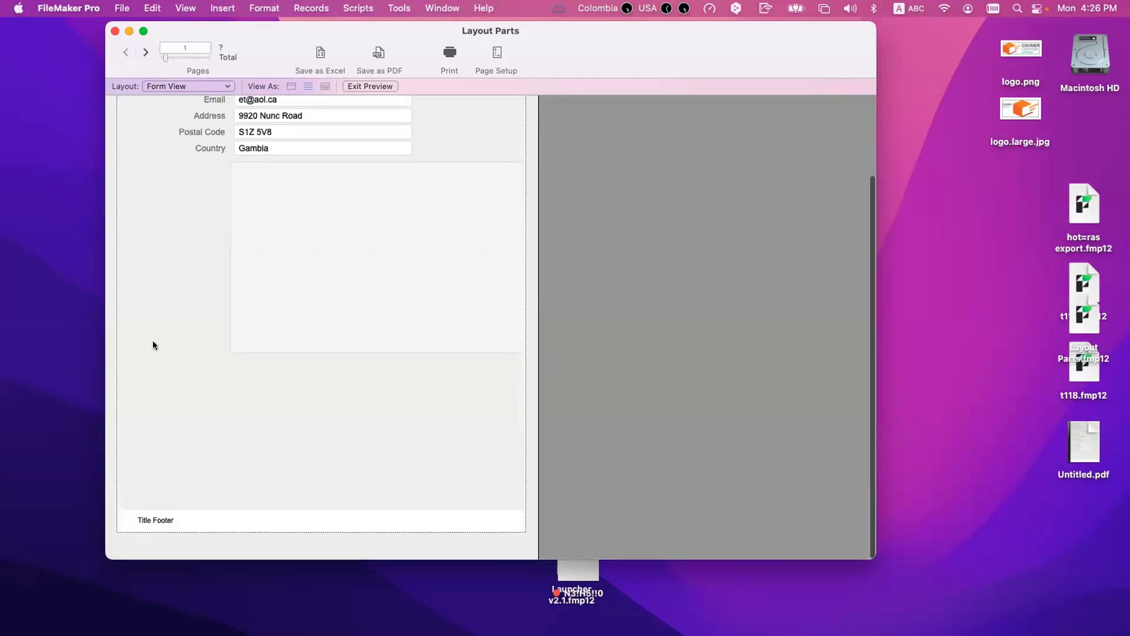
scroll(153, 295, "up", 3)
left_click(143, 52)
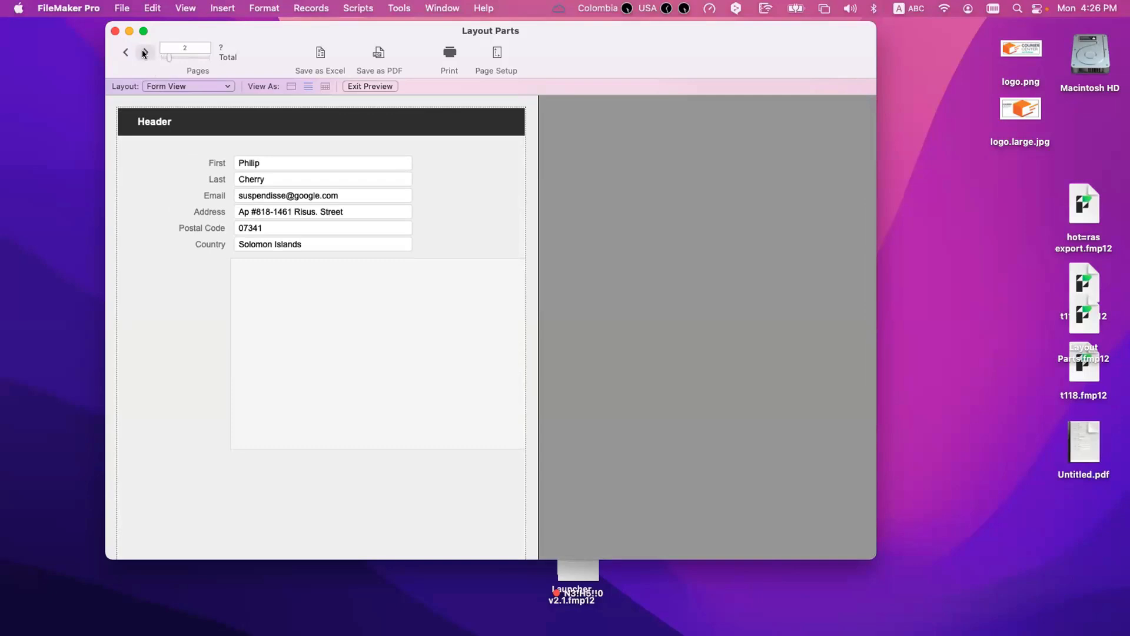
left_click(126, 52)
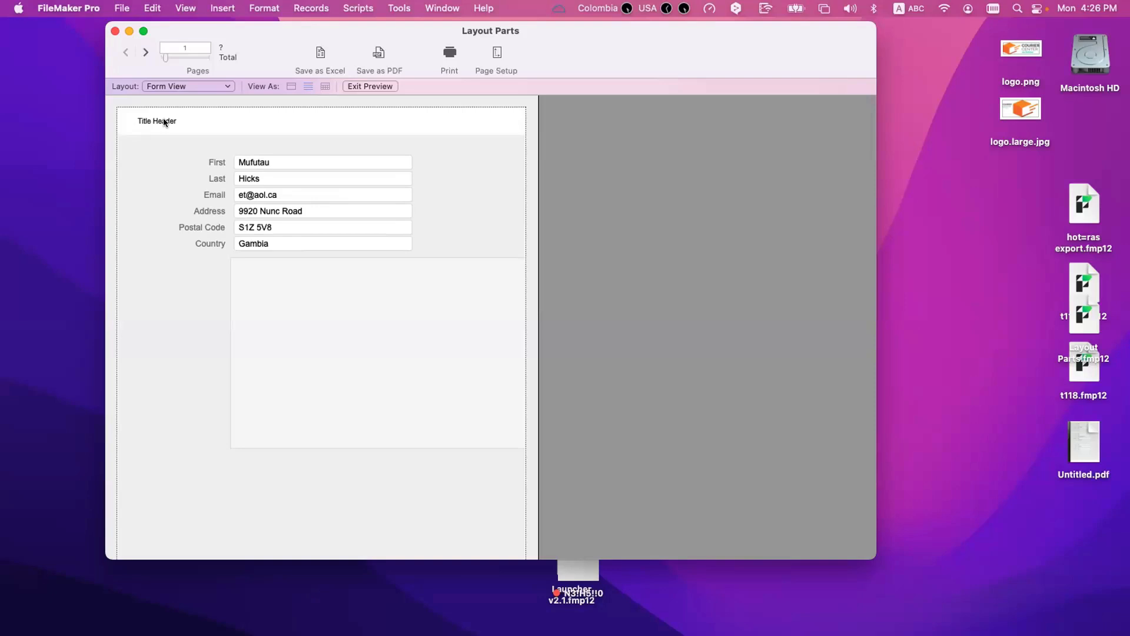
scroll(163, 118, "down", 1)
scroll(133, 109, "up", 1)
Step: In Layout mode, make the Title Header taller, delete the large empty box below the fields, and shorten the Body
key("super+l")
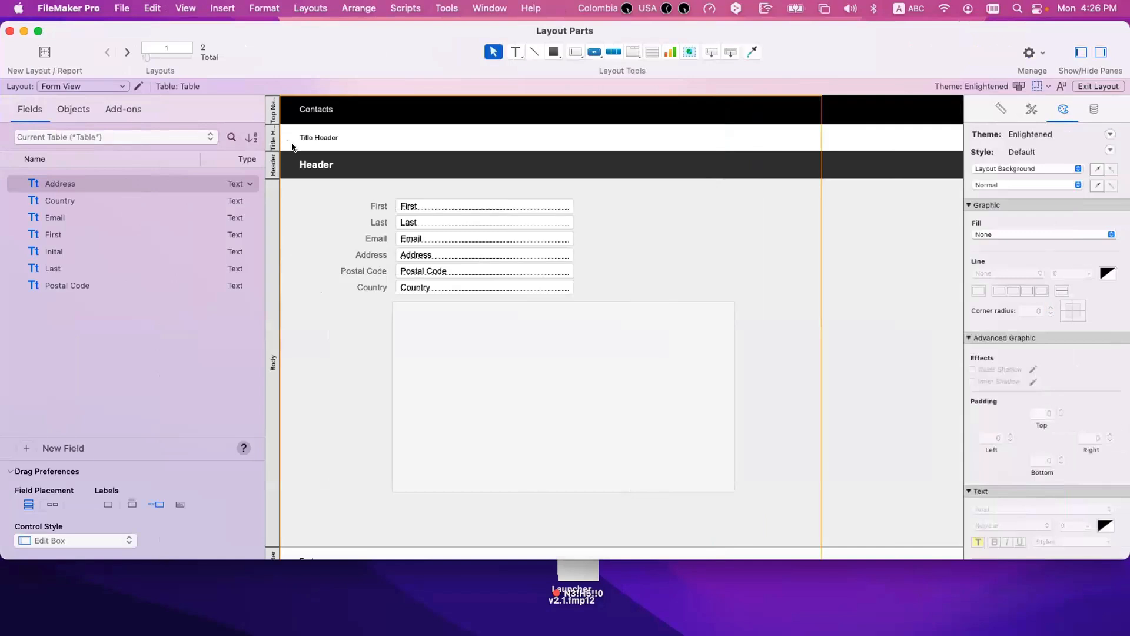
left_click_drag(296, 147, 298, 192)
left_click(473, 400)
key("Delete")
scroll(388, 409, "down", 5)
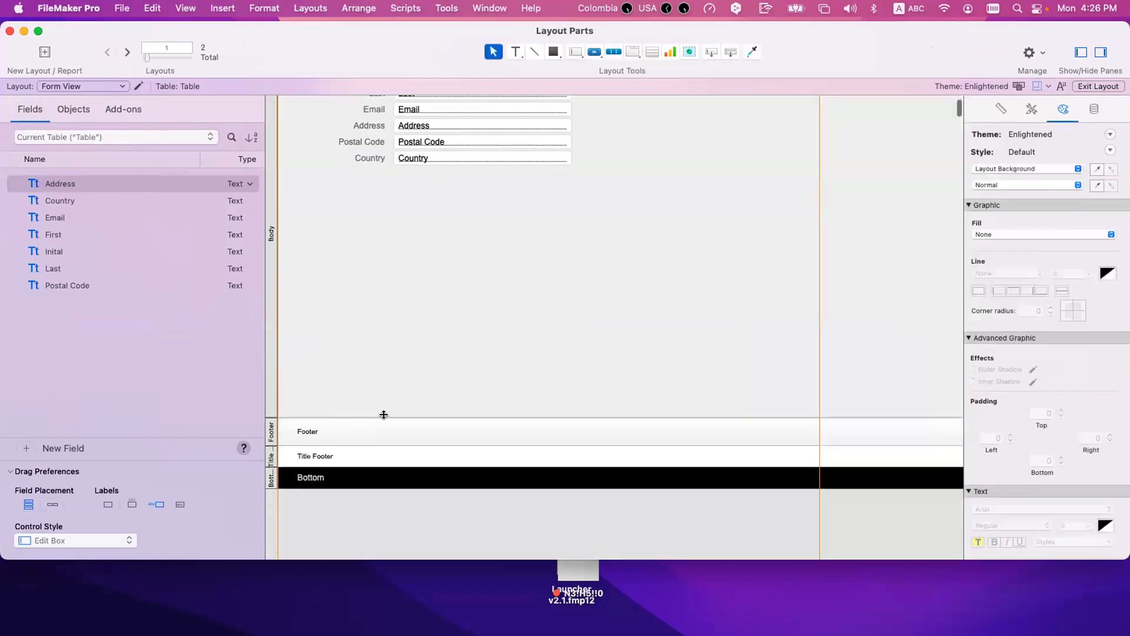
scroll(391, 324, "up", 5)
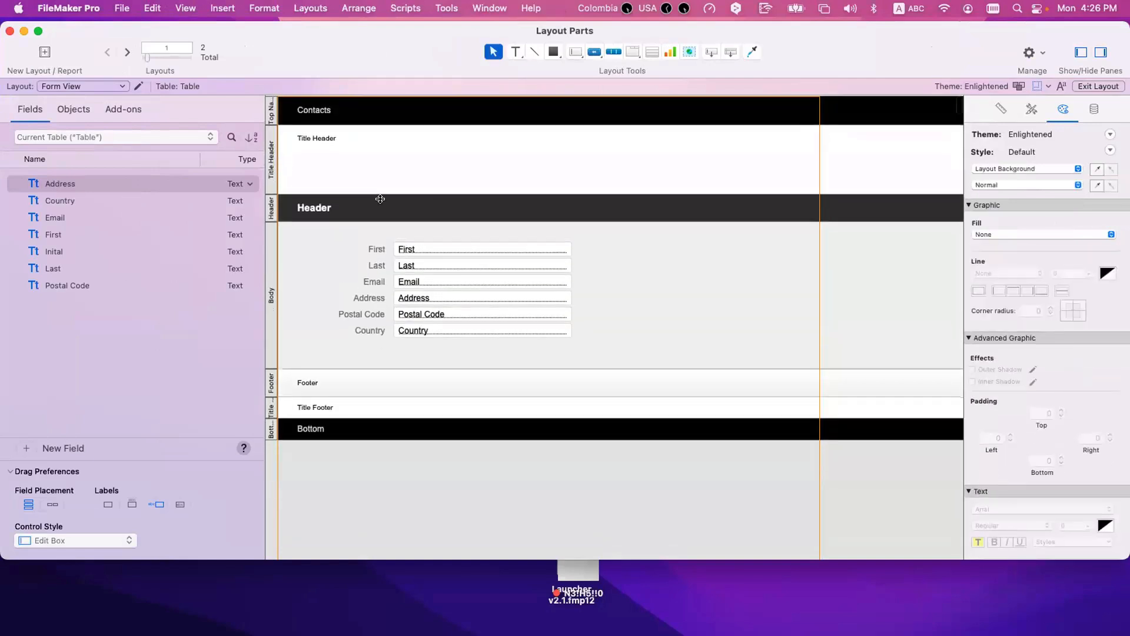
Step: Replace the Title Header's text label with the logo.large.jpg image from the desktop
left_click(315, 137)
key("Delete")
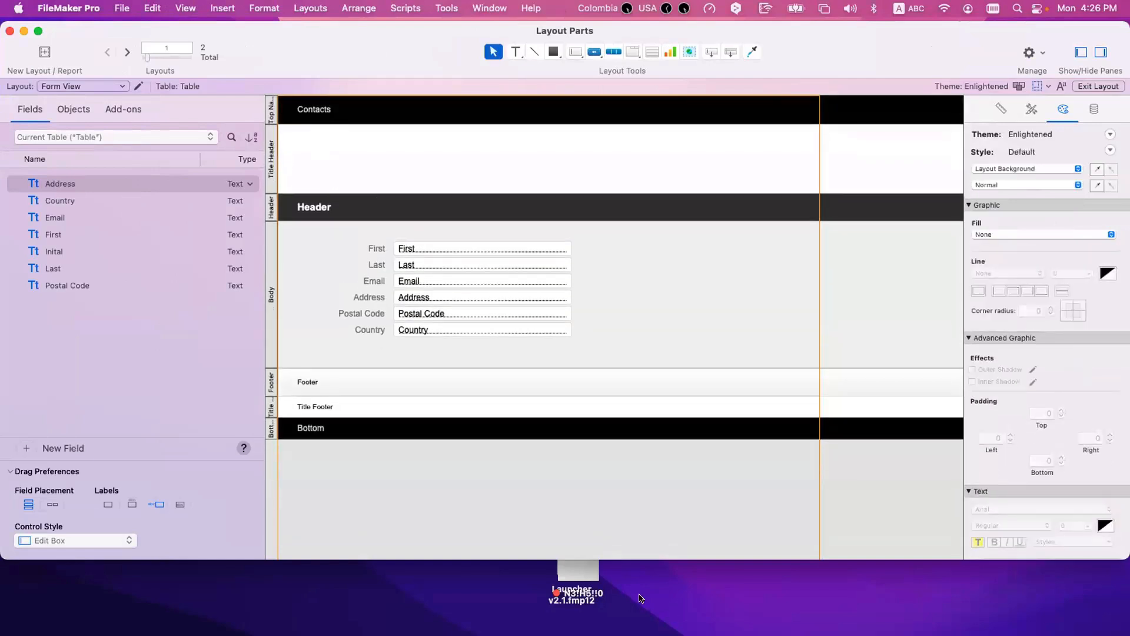
left_click_drag(202, 42, 302, 7)
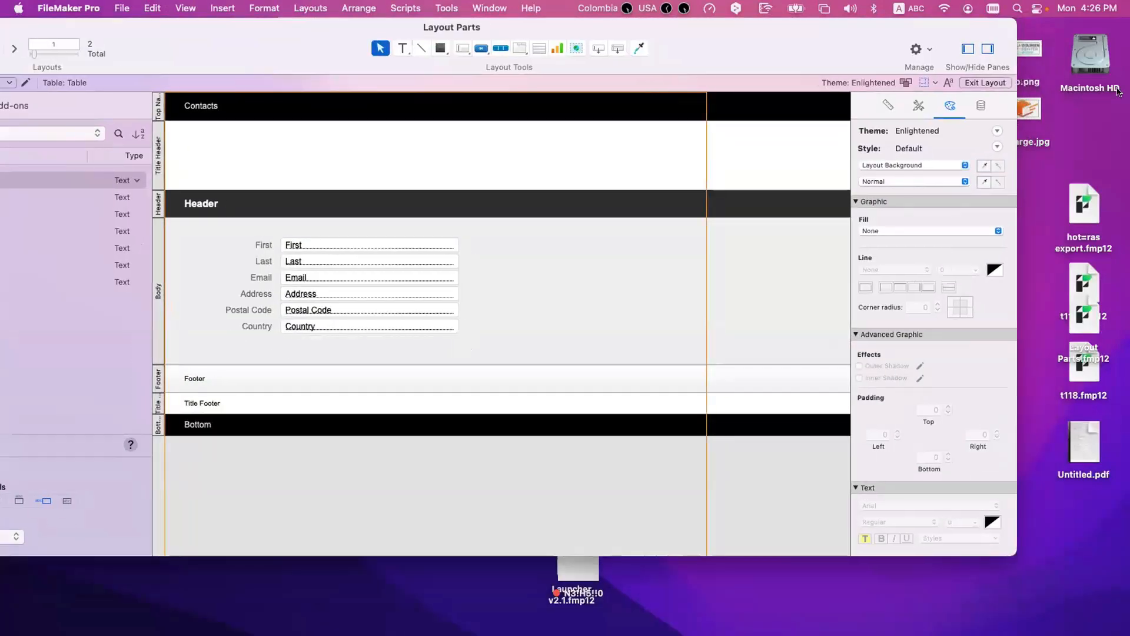
left_click_drag(1032, 105, 268, 145)
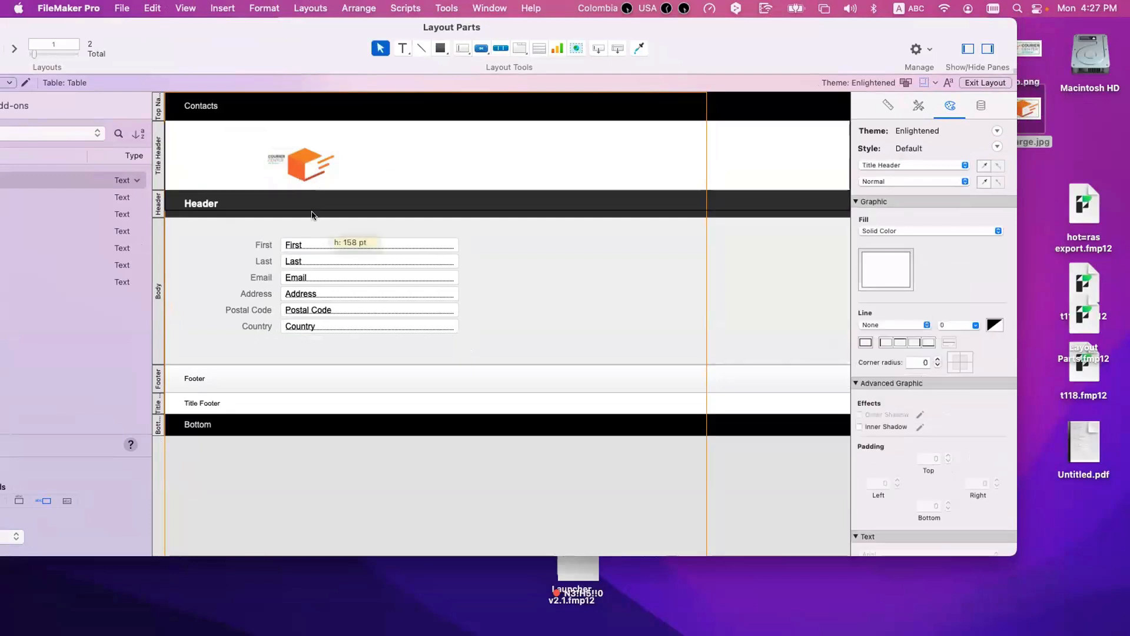
Step: Increase the Title Header's height further and enlarge the logo to fill the start of the part
left_click_drag(325, 187, 325, 246)
left_click_drag(308, 168, 366, 222)
left_click(404, 200)
left_click_drag(289, 183, 289, 187)
left_click(414, 180)
Step: Add a text block in the Title Header with the person's name, a blank line, and the lines Address, Phone and Email
left_click(403, 48)
left_click_drag(422, 149, 588, 183)
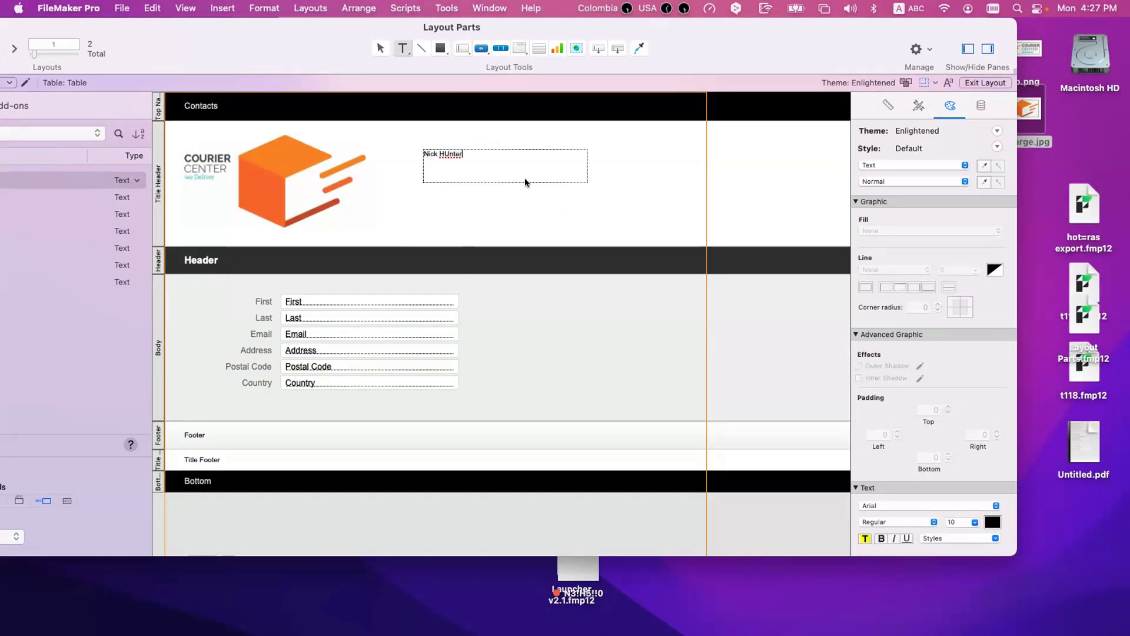
double_click(447, 147)
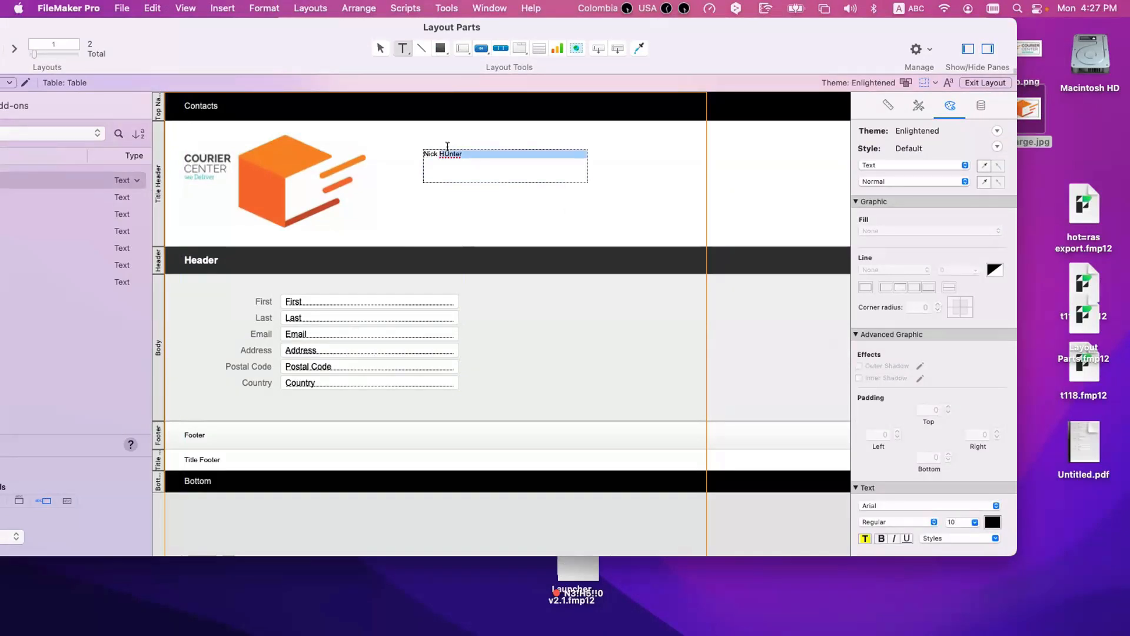
type("Hunter  Address")
key("Return")
type("Phone")
key("Return")
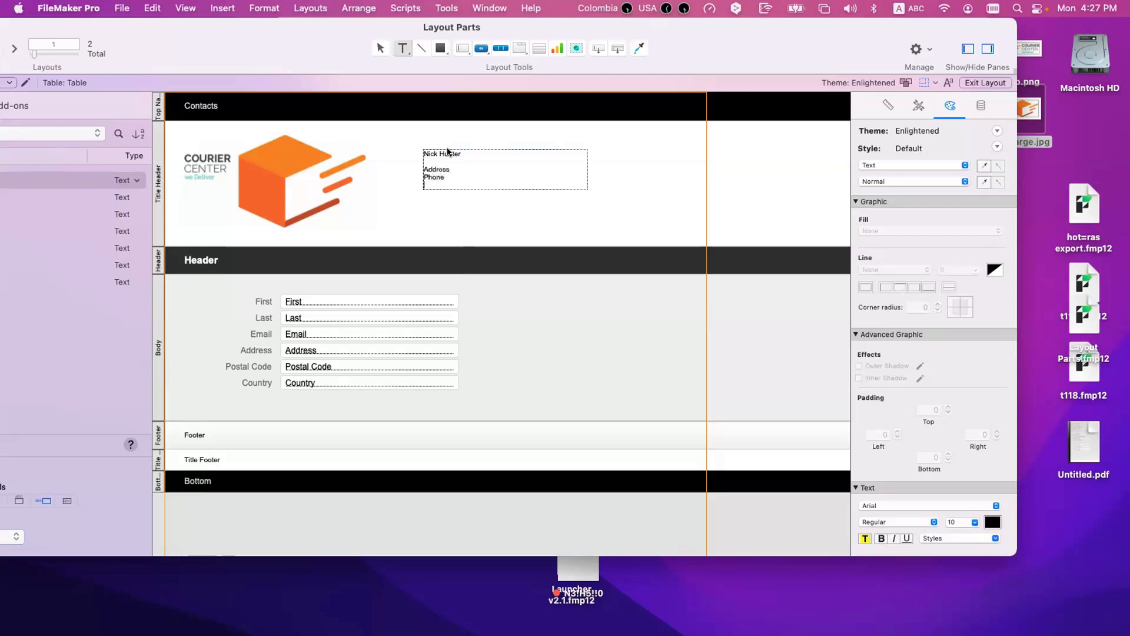
type("Email")
key("Escape")
Step: Narrow the contact text block and place it just beside the large logo, near the Title Header's upper edge
mouse_move(455, 161)
left_mouse_down()
mouse_move(421, 147)
mouse_move(472, 161)
left_mouse_up()
left_click_drag(550, 177, 456, 179)
left_click(470, 204)
left_click(420, 169)
left_click(424, 198)
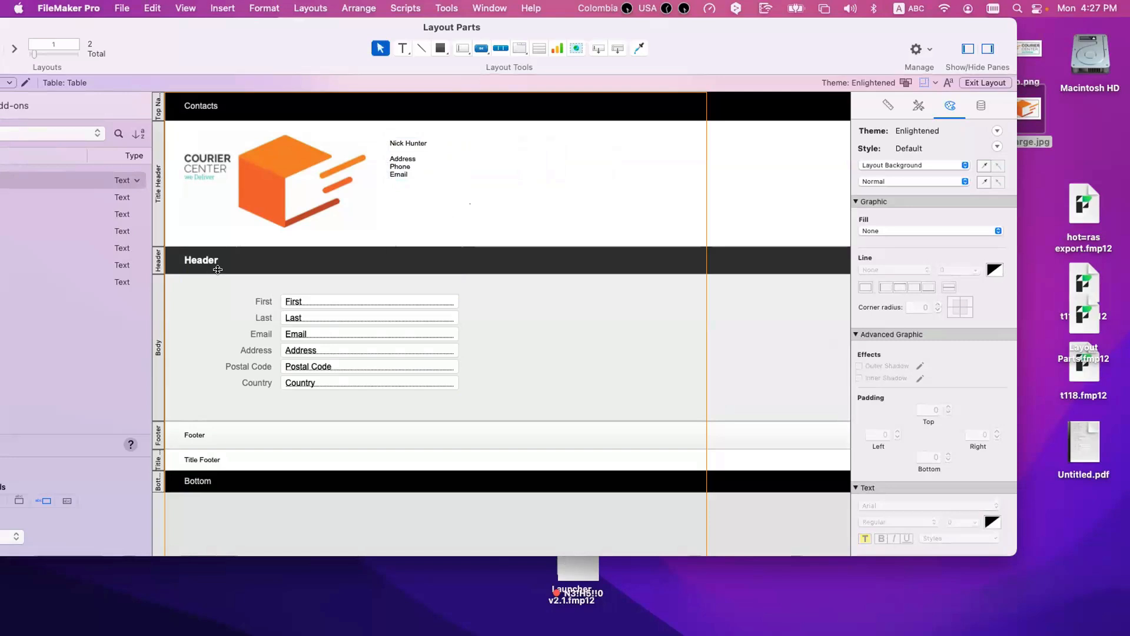
Step: Make the Header part taller and replace its text label with a reduced logo.png image from the desktop
left_click_drag(221, 270, 221, 292)
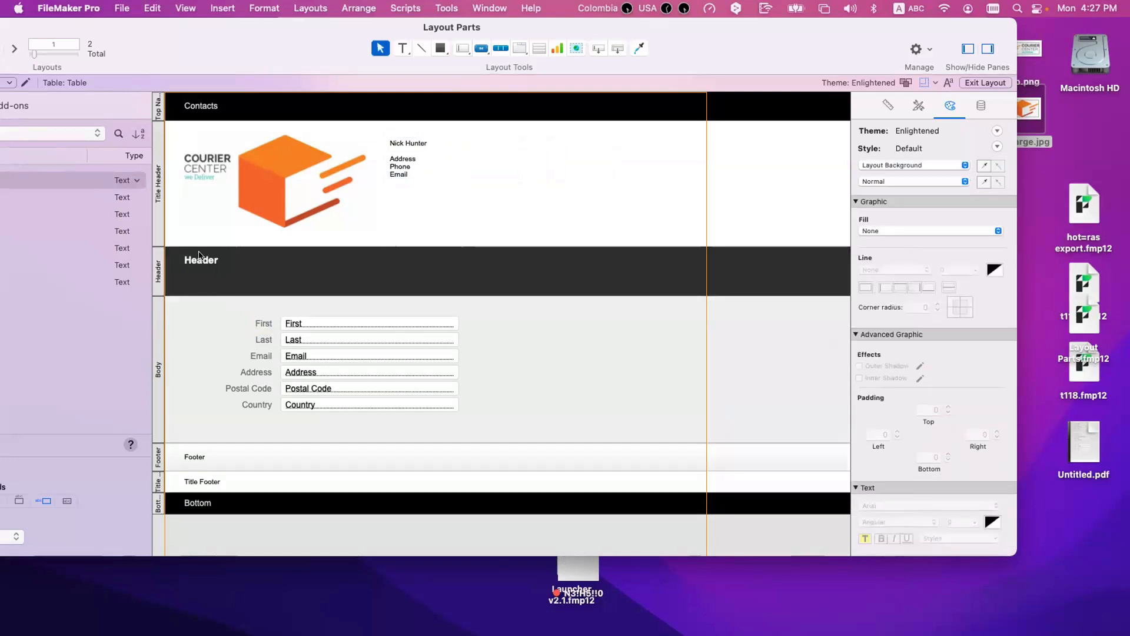
left_click(202, 260)
key("Delete")
left_click_drag(1028, 109, 510, 262)
left_click_drag(624, 308, 283, 296)
Step: Change the Header part's fill colour to white
left_click(157, 271)
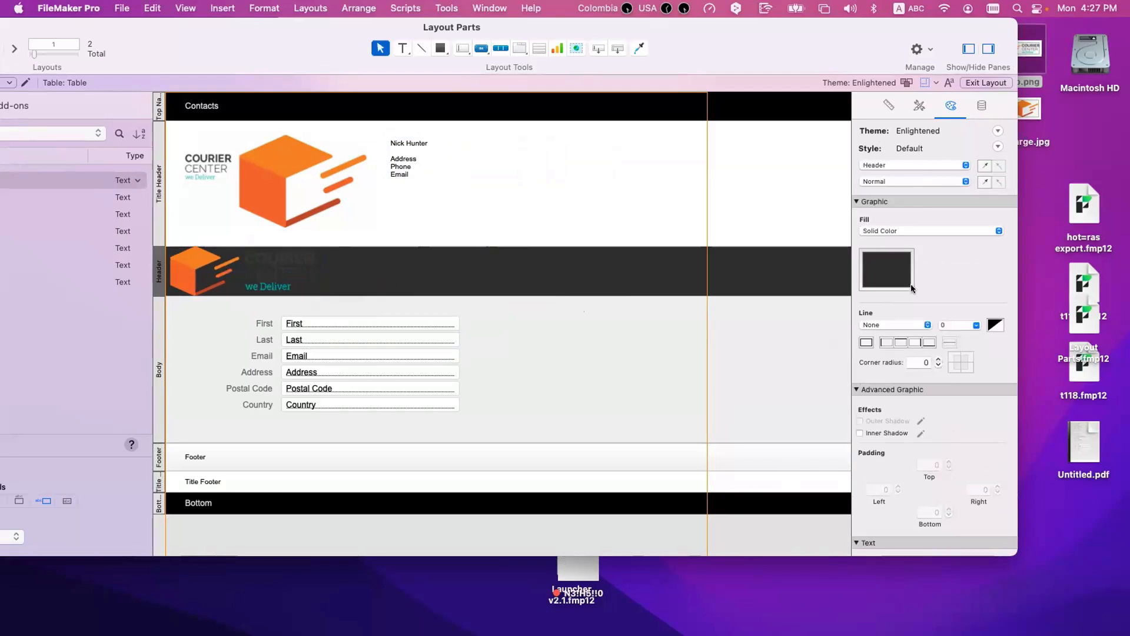
left_click(909, 284)
left_click(831, 363)
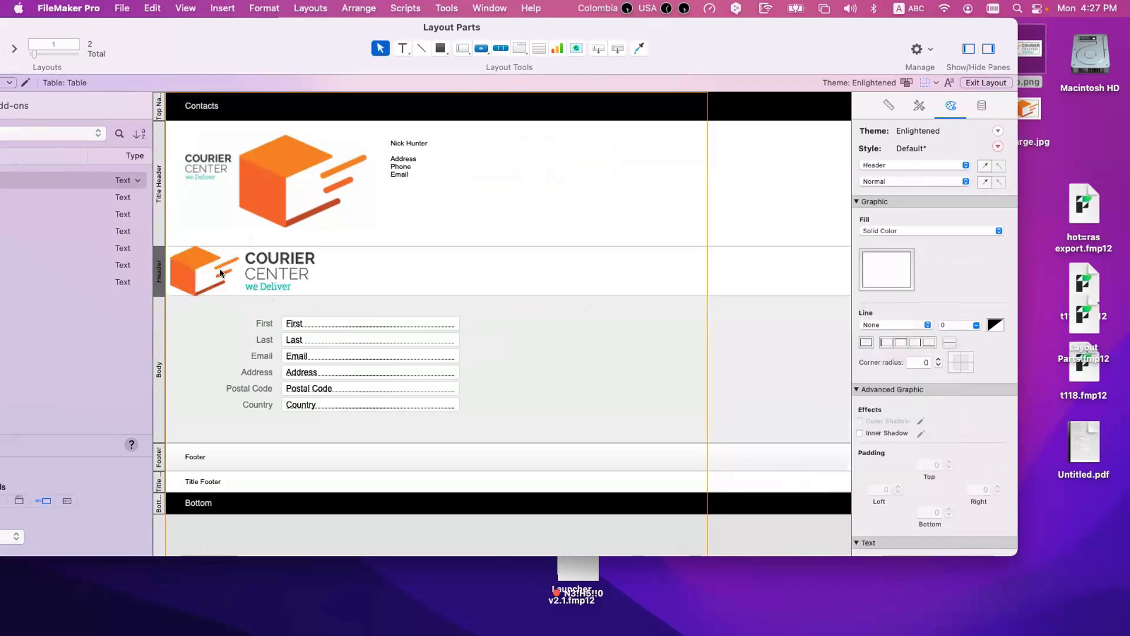
Step: Scale down the Header's logo, align it with the Title Header logo, and set the Header's height to about 63 pt
left_click(231, 270)
left_click_drag(231, 269, 239, 268)
left_click_drag(384, 294, 244, 287)
left_click(308, 277)
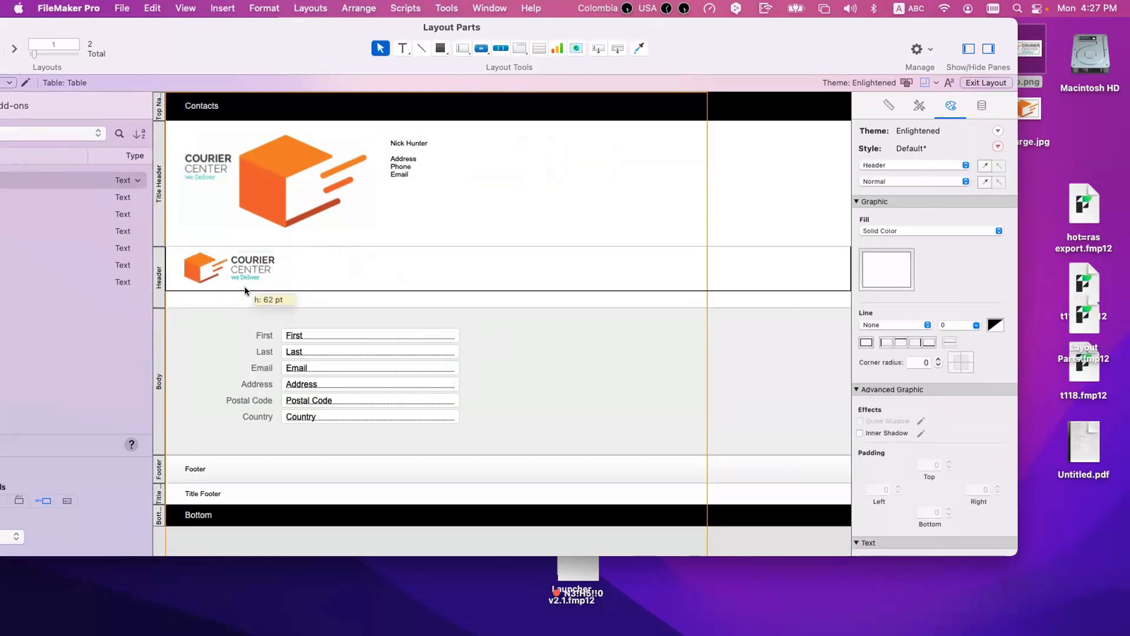
Step: Add the person's name as black text in the Header, positioned beside the small logo
left_click(334, 269)
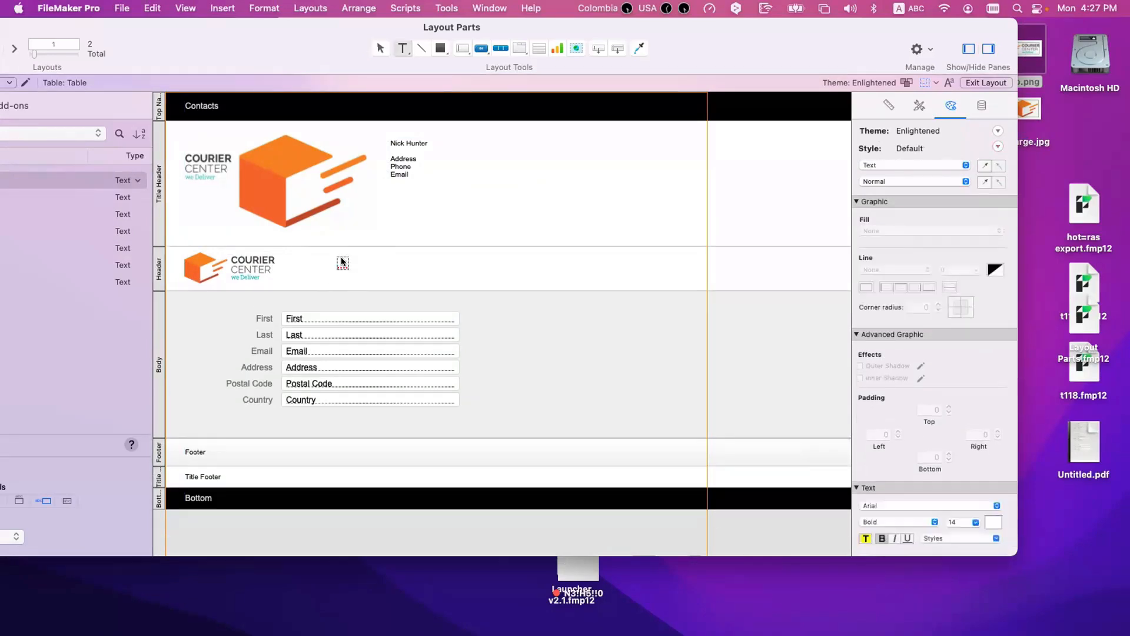
left_click(381, 275)
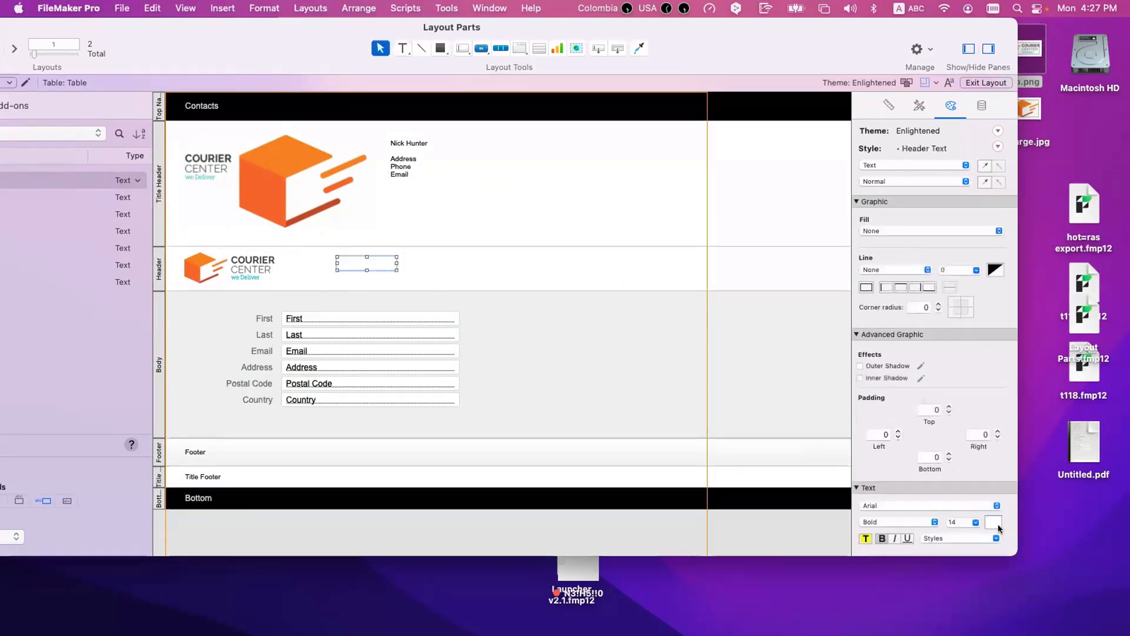
left_click(993, 522)
left_click(1038, 387)
left_click(369, 279)
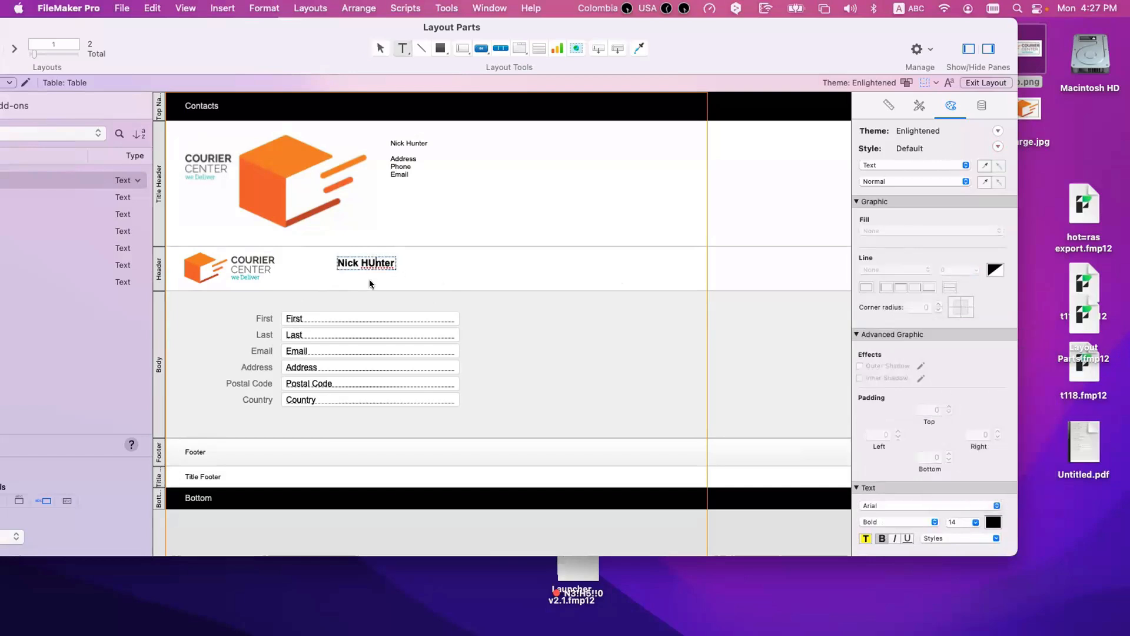
left_click_drag(365, 261, 320, 266)
left_click(422, 268)
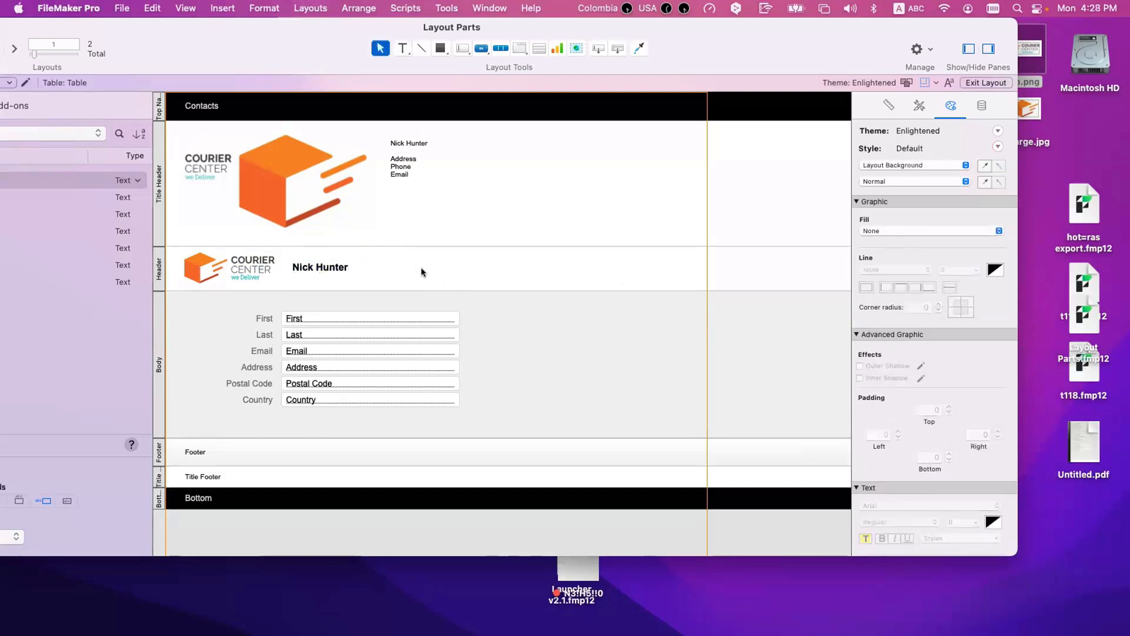
Step: Preview the printout and compare the logo headers on the first and second pages
key("super+u")
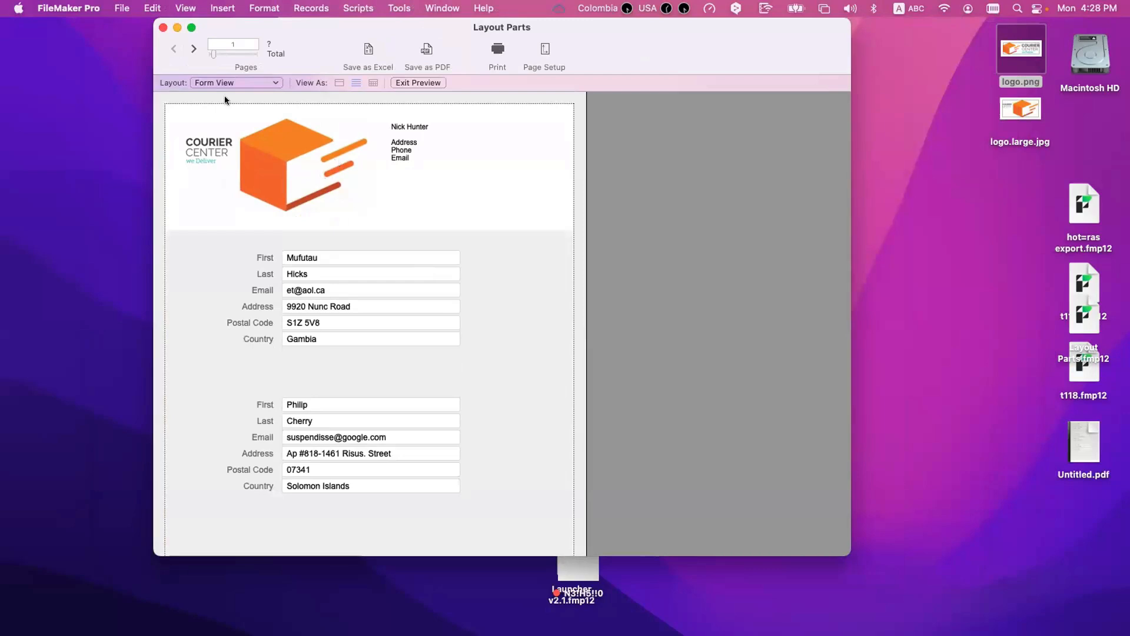
left_click(194, 49)
left_click_drag(193, 49, 173, 51)
Step: In Layout mode, replace the Title Footer's label text with "Printed on"
key("super+l")
scroll(500, 403, "down", 5)
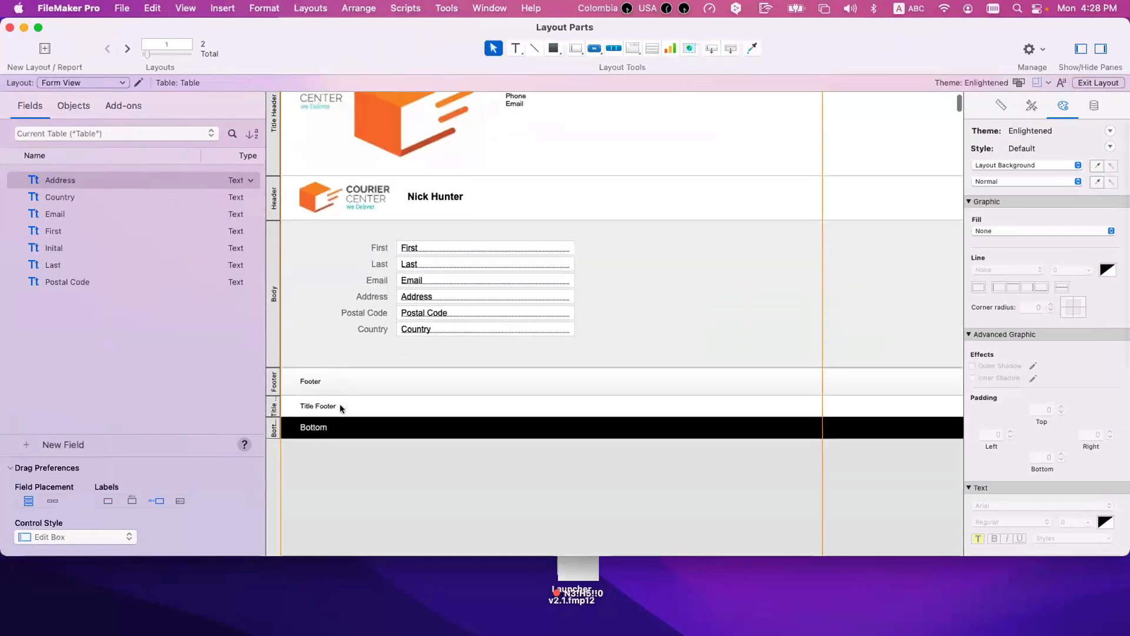
left_click(325, 405)
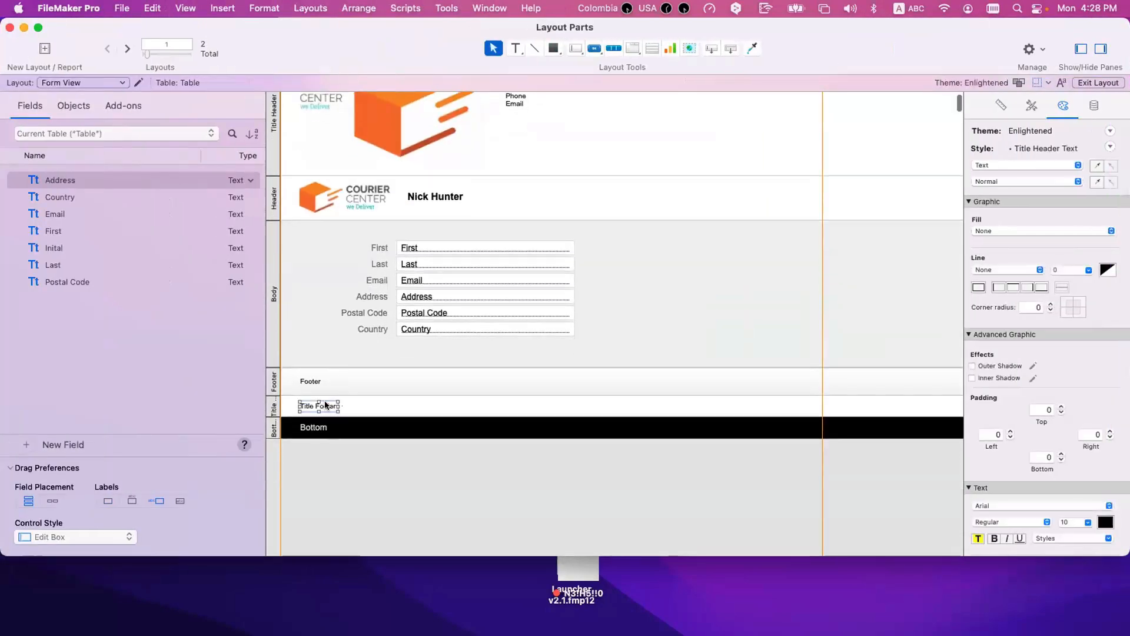
double_click(325, 404)
triple_click(325, 405)
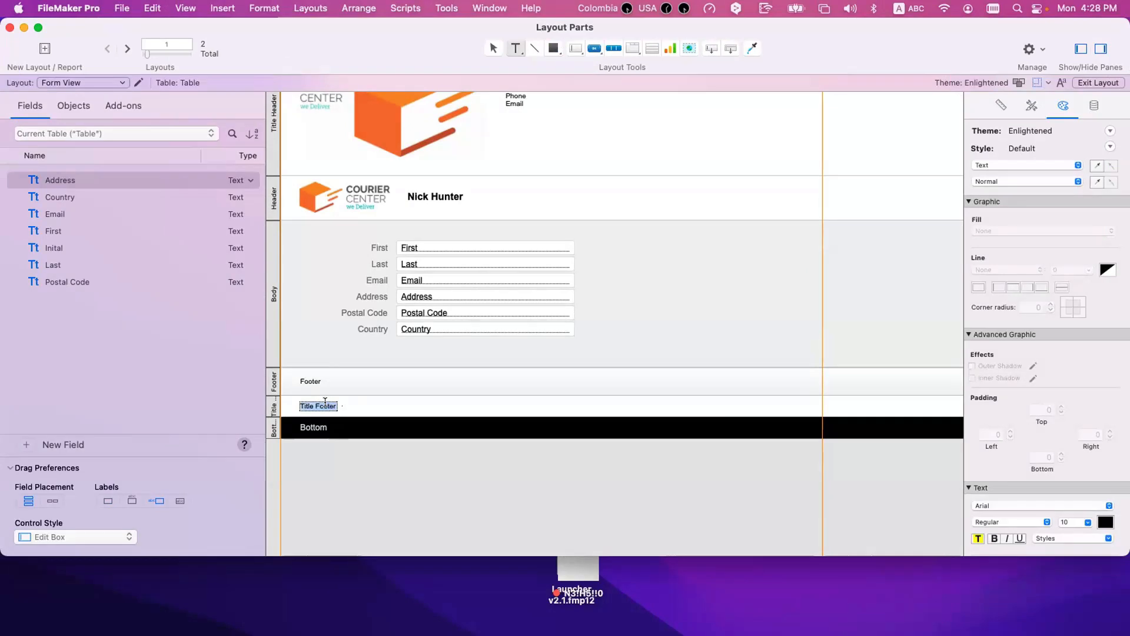
type("Printed on")
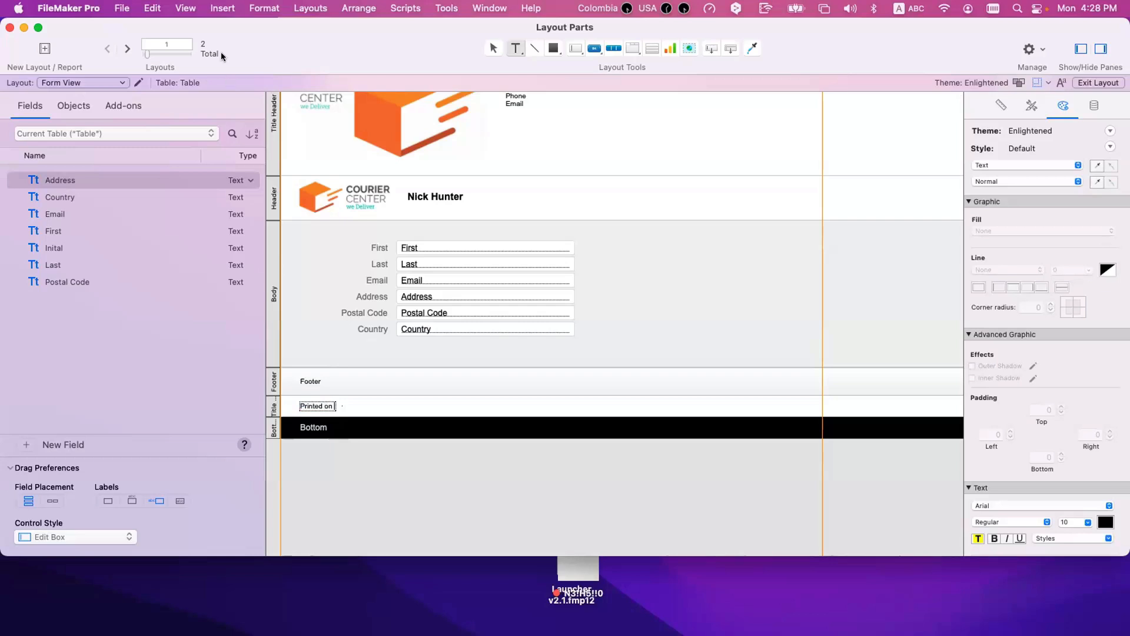
Step: Insert the current time after "Printed on" in the Title Footer's text
left_click(194, 7)
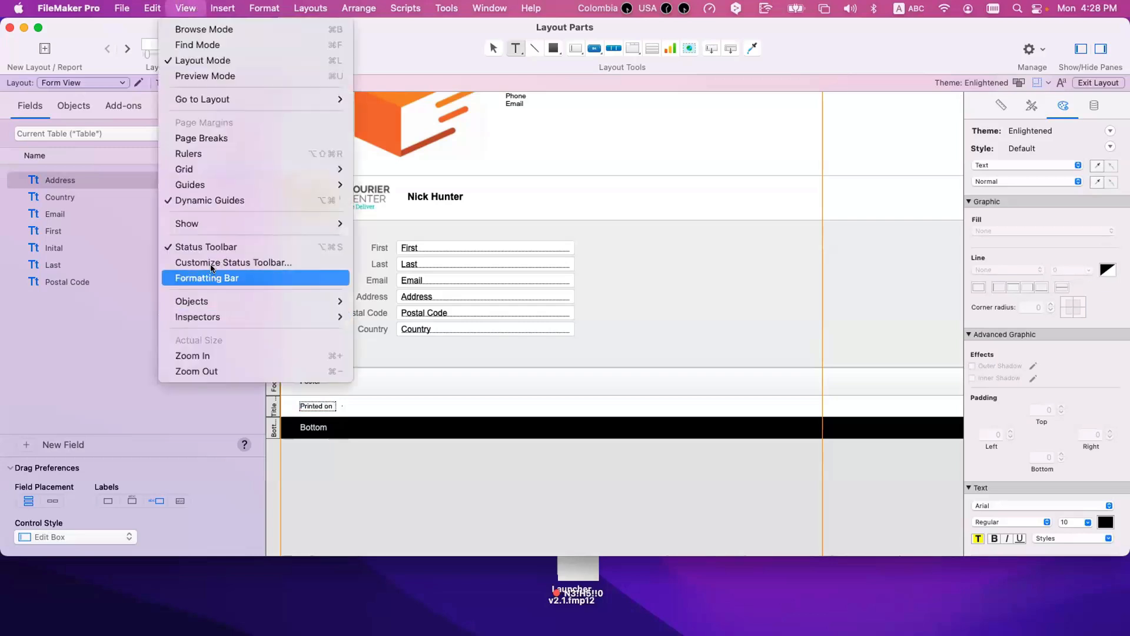
mouse_move(211, 226)
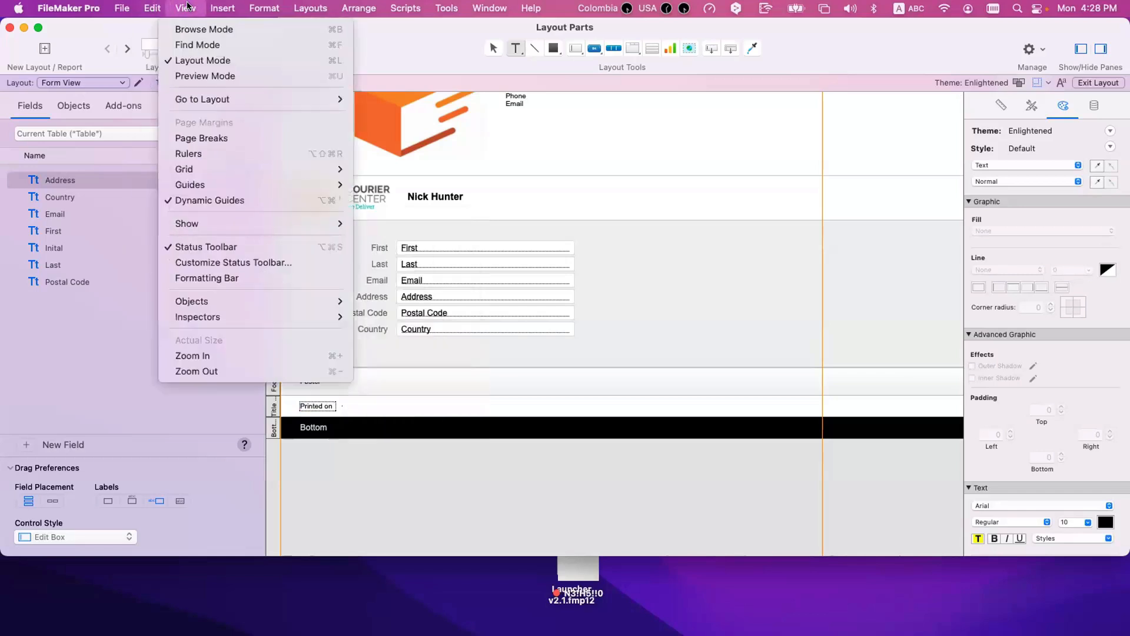
mouse_move(210, 7)
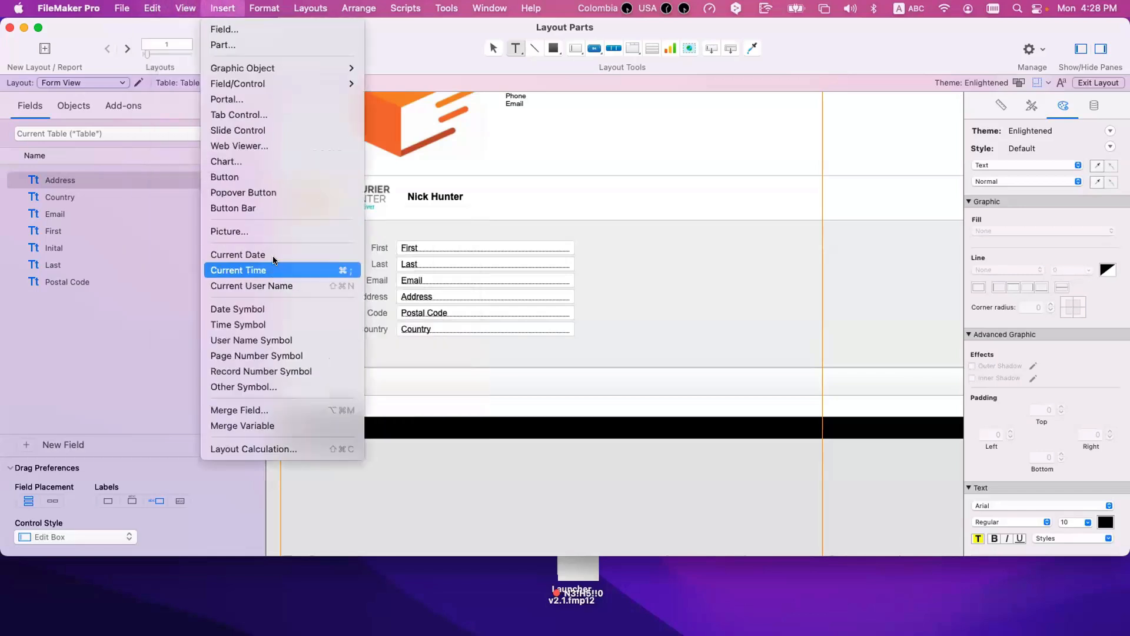
key("super+;")
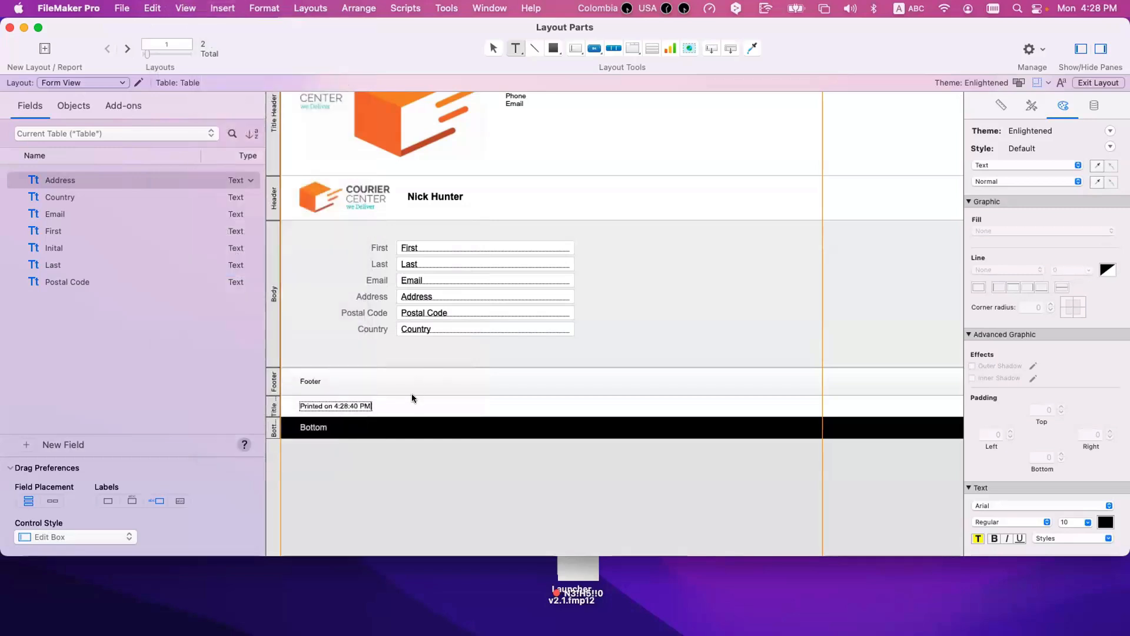
left_click(412, 393)
left_click(375, 403)
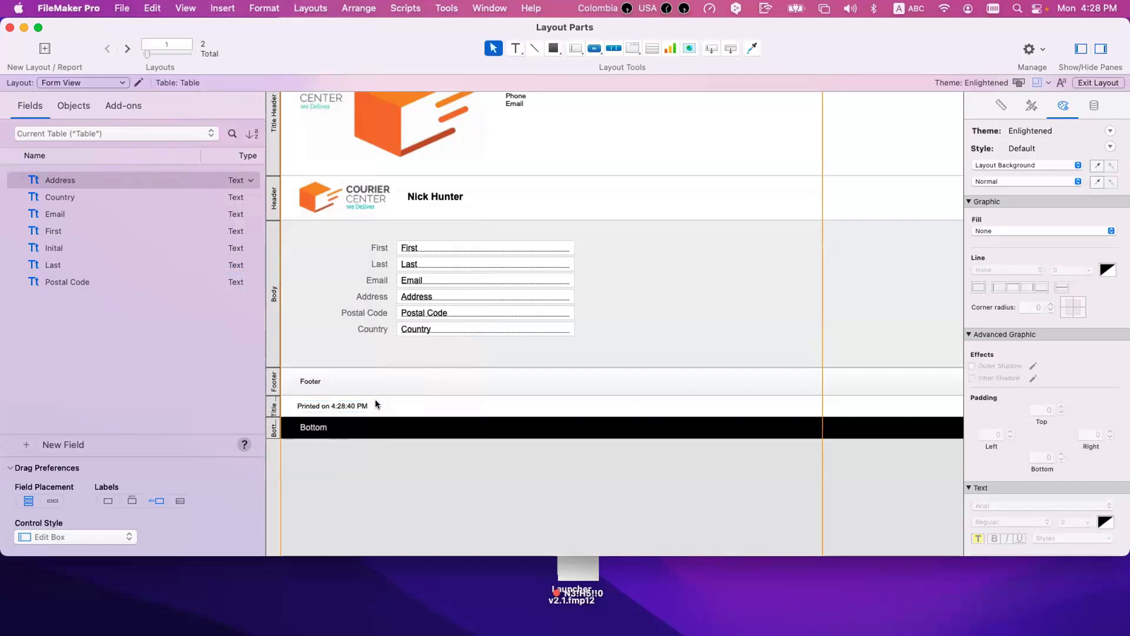
Step: Replace the Footer's label text with the page number symbol and move it near the middle of the printable width
scroll(376, 403, "right", 1)
scroll(375, 404, "left", 2)
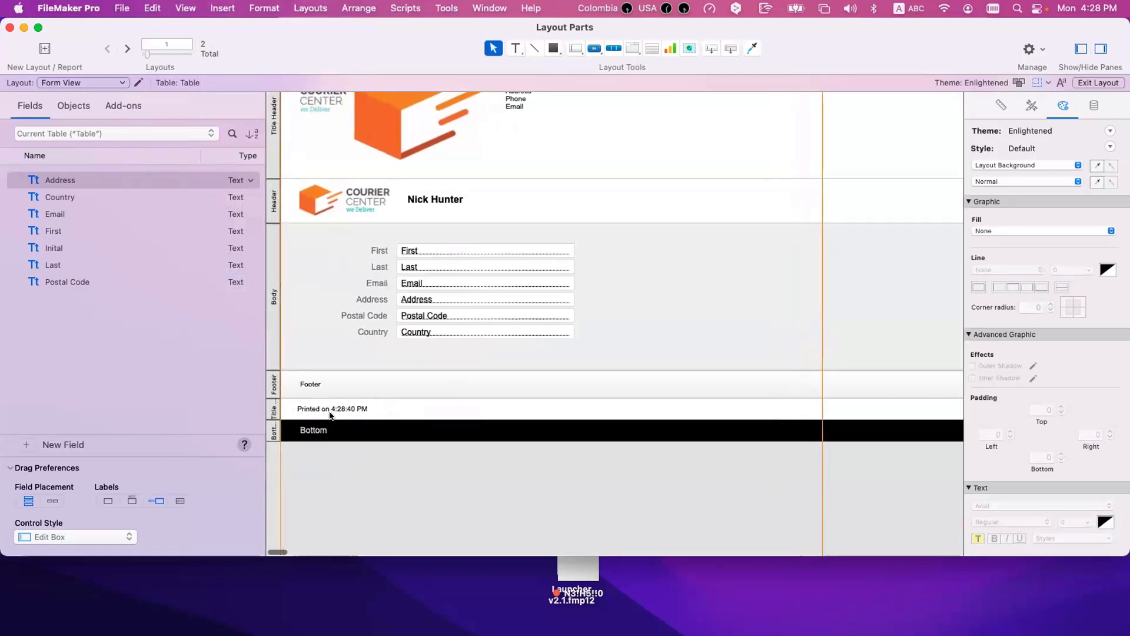
double_click(315, 384)
double_click(316, 384)
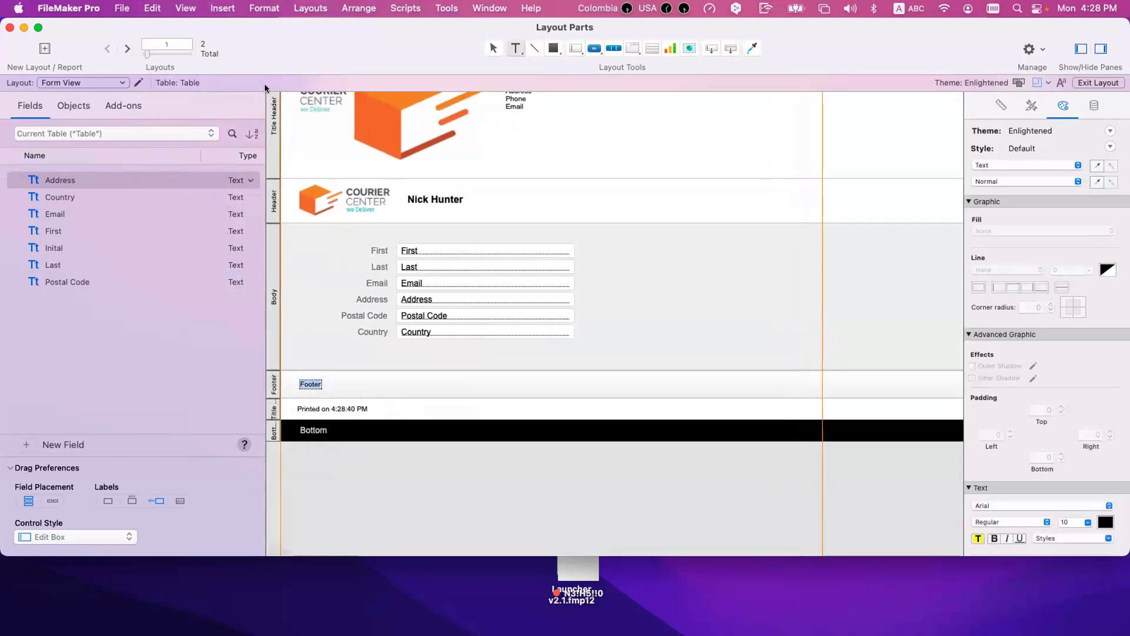
left_click(186, 8)
mouse_move(223, 8)
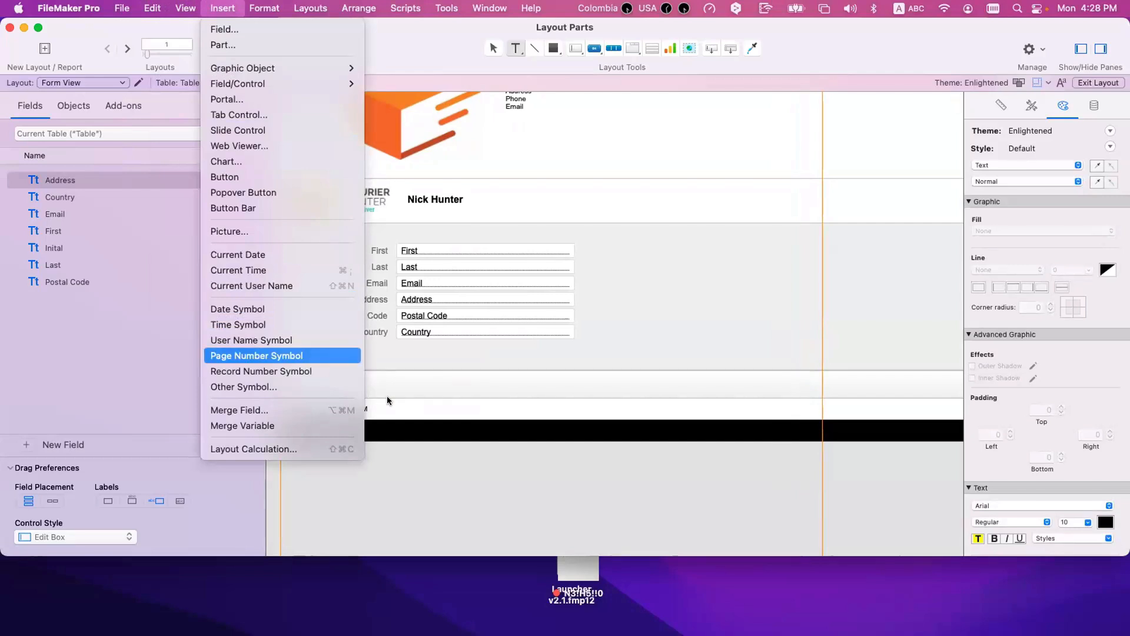
left_click(285, 357)
left_click_drag(336, 385, 525, 385)
left_click(562, 379)
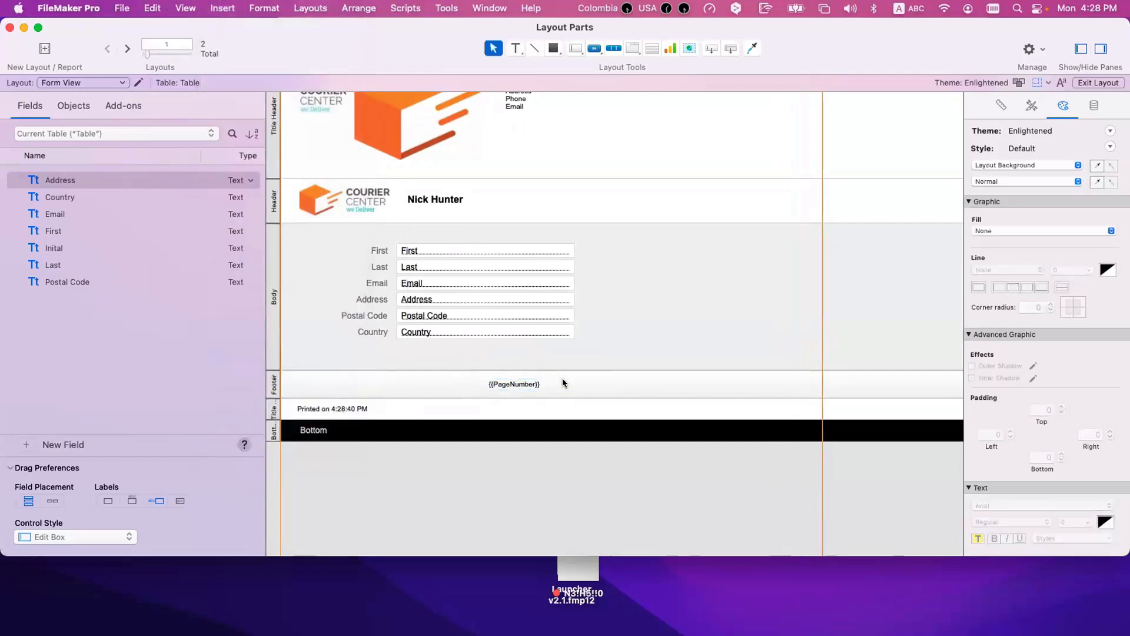
Step: Preview the printout and compare the footers on the first and second pages
key("super+u")
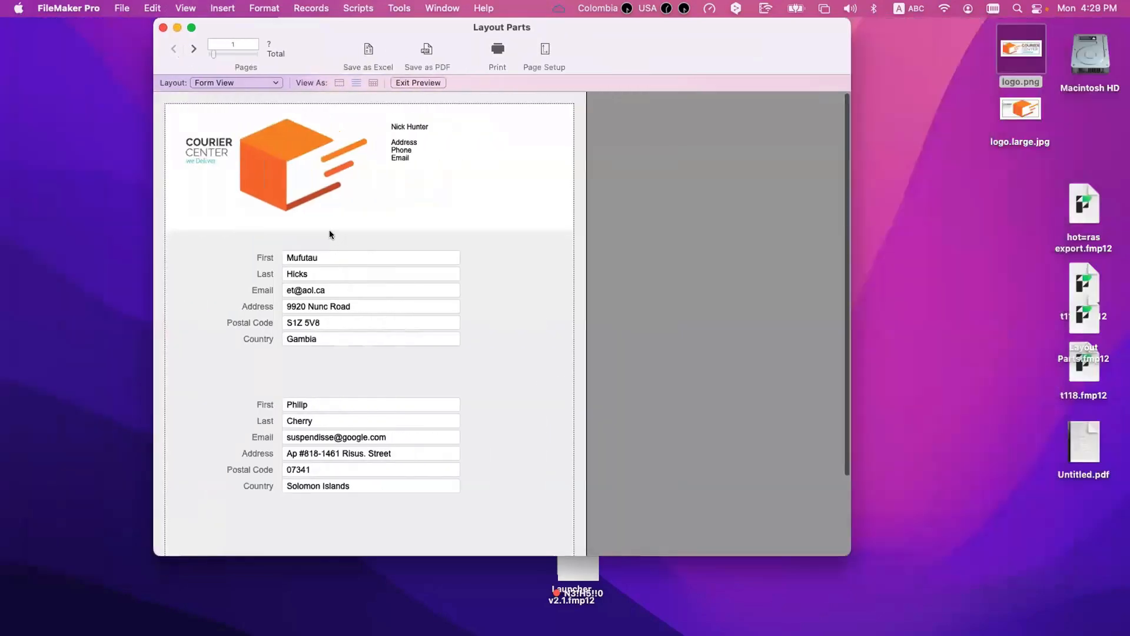
scroll(248, 510, "up", 1)
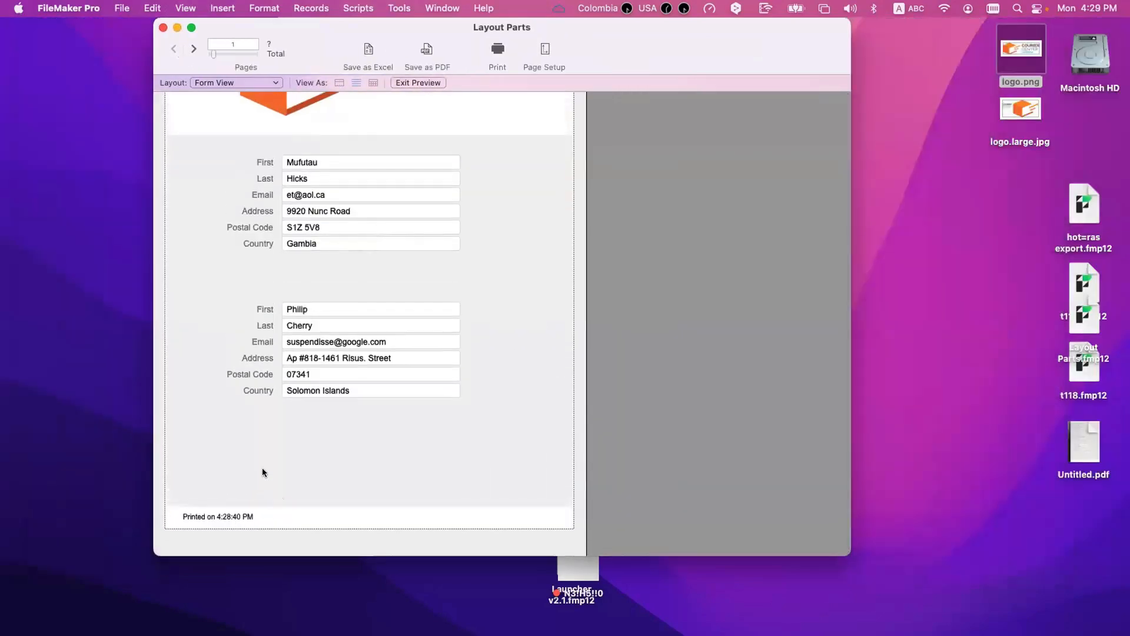
scroll(262, 486, "up", 5)
left_click(187, 48)
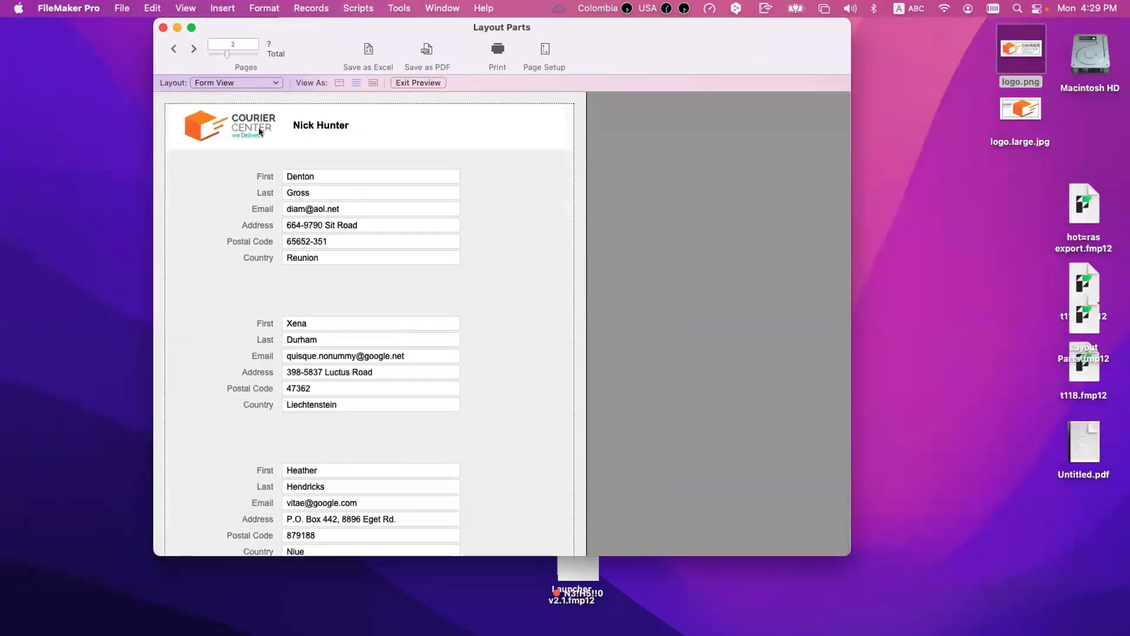
scroll(408, 426, "down", 5)
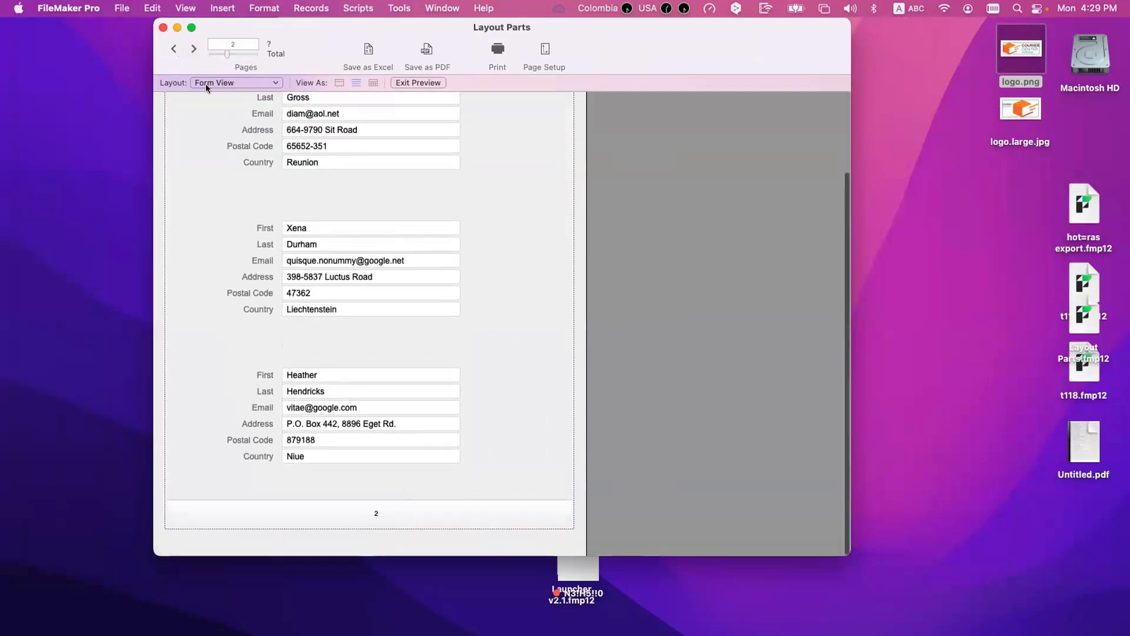
left_click(174, 48)
left_click(188, 49)
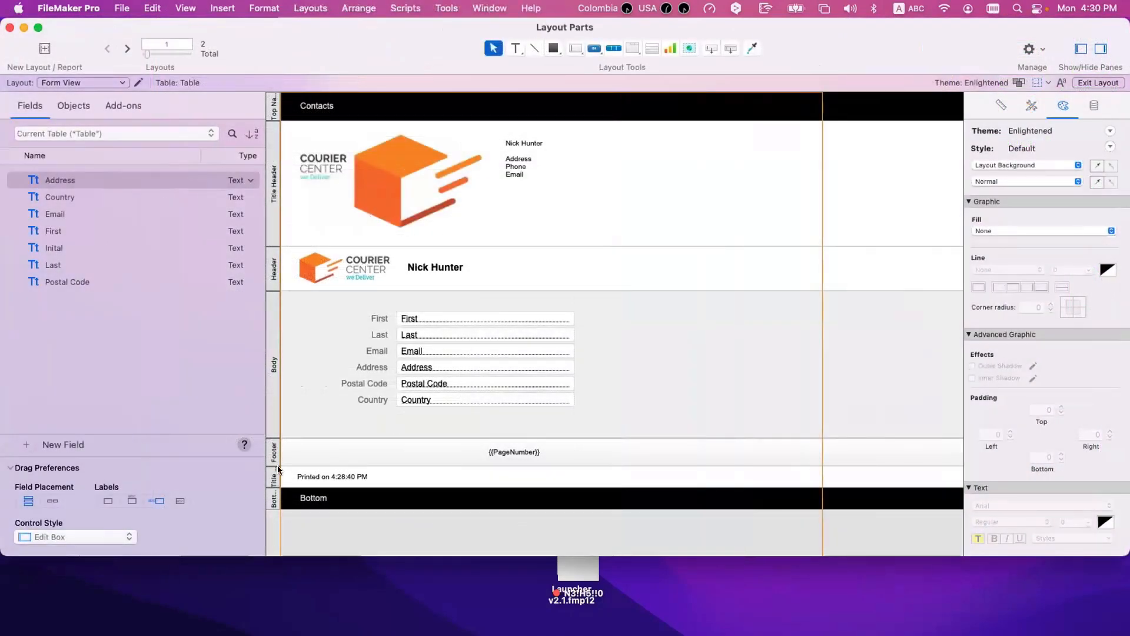
Step: Scroll through the records in Browse mode's list view and examine how the Footer's page number symbol shows
left_click(274, 480)
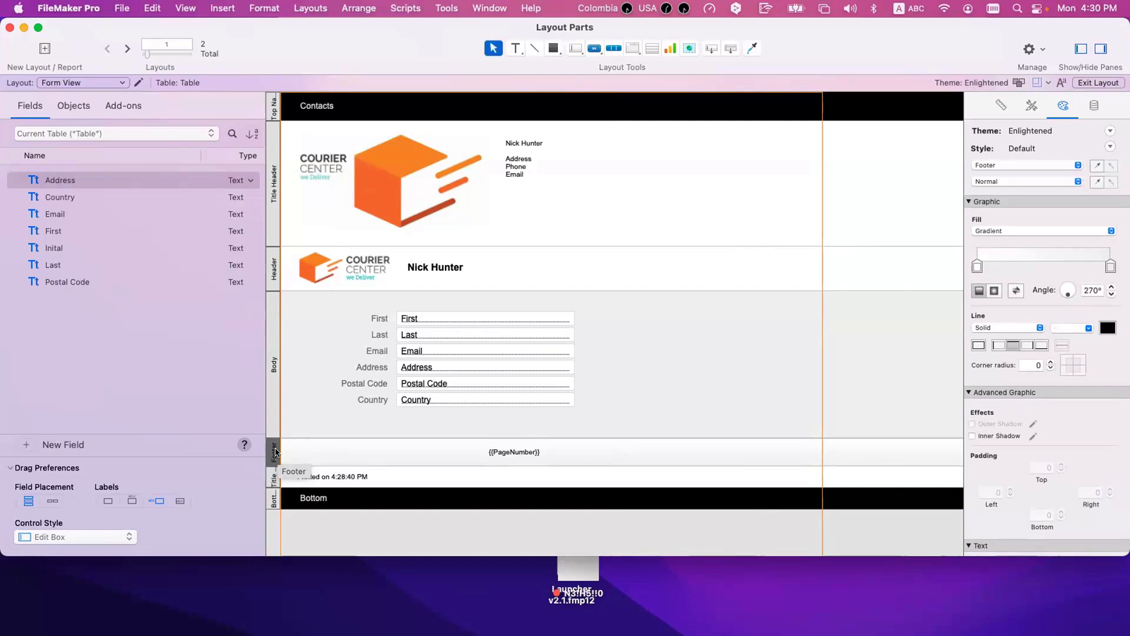
key("super+u")
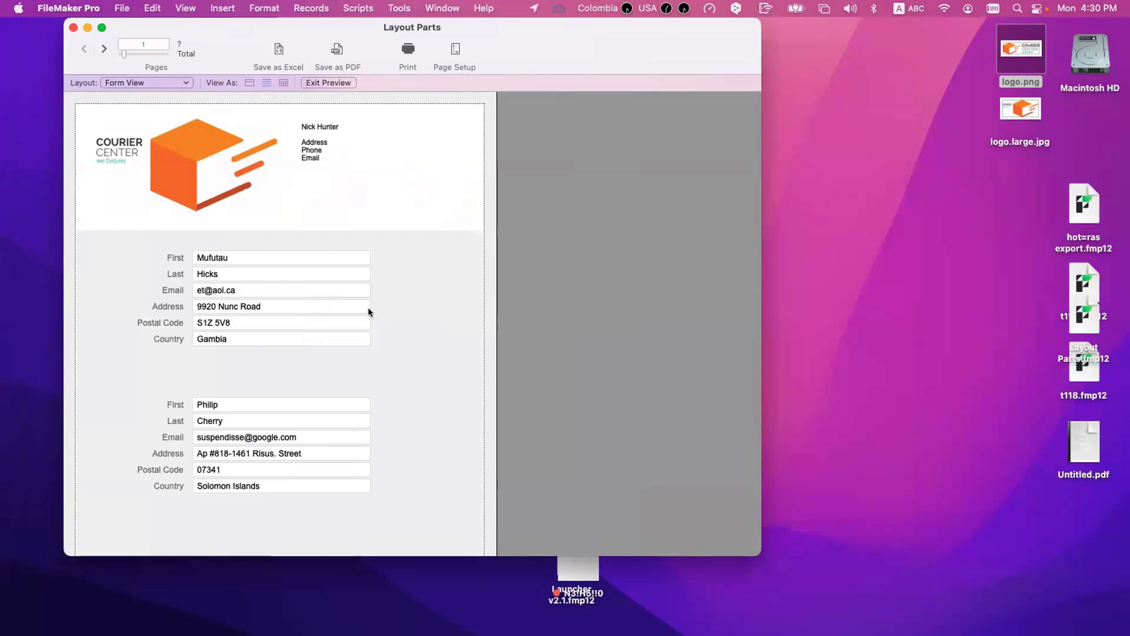
left_click(326, 80)
key("super+b")
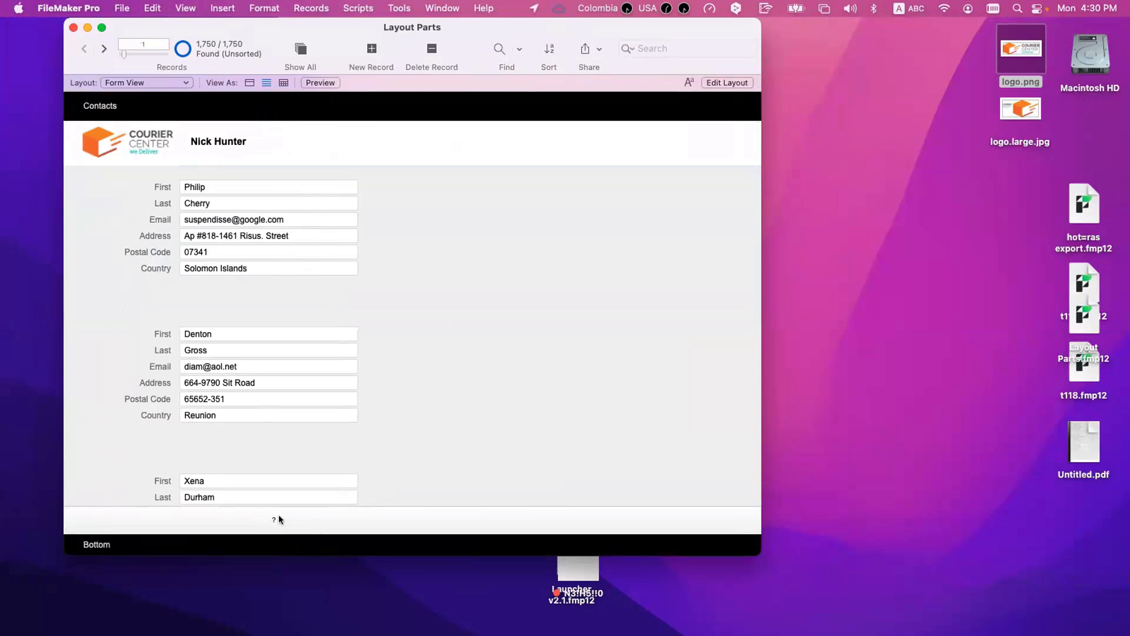
scroll(278, 519, "down", 2)
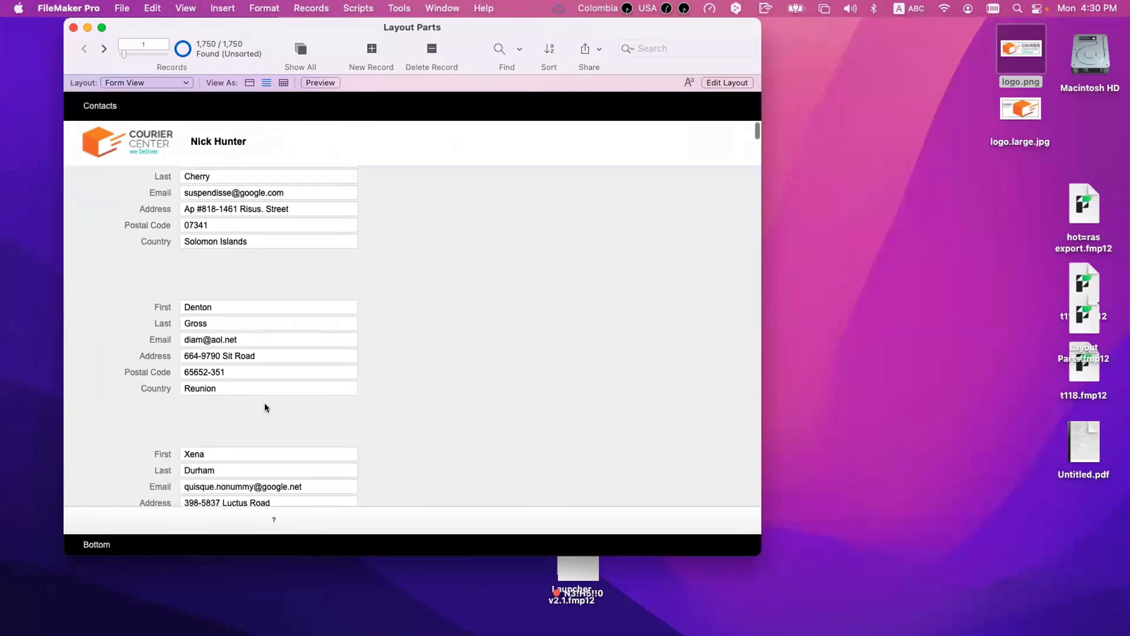
scroll(265, 402, "down", 10)
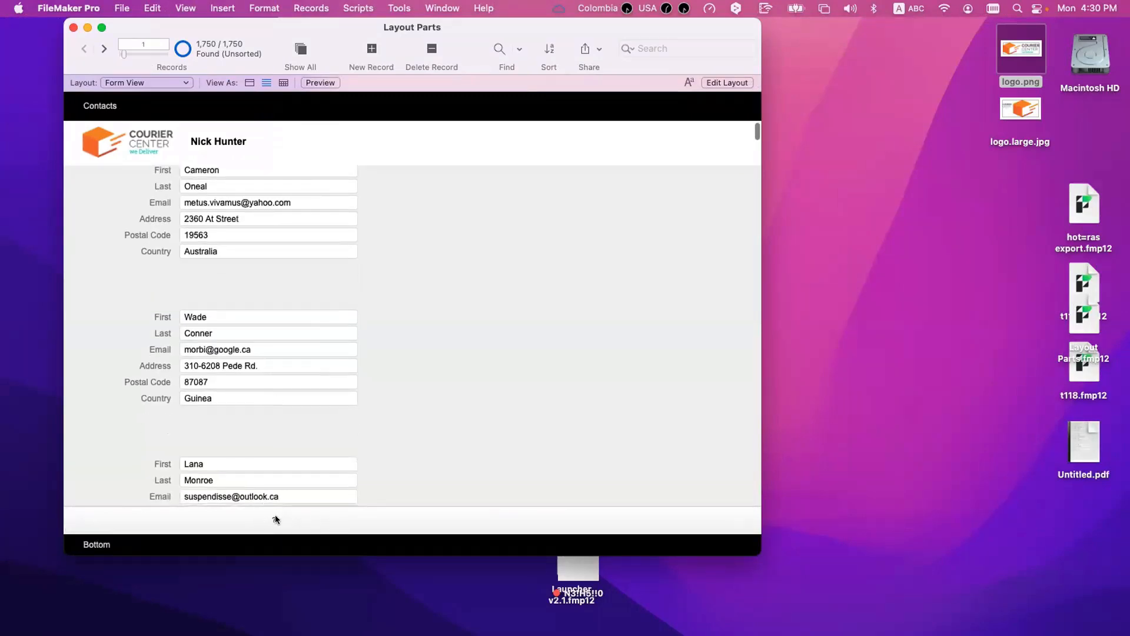
Step: Preview the printout again and check the footer page numbers on pages 2 and 3
key("super+u")
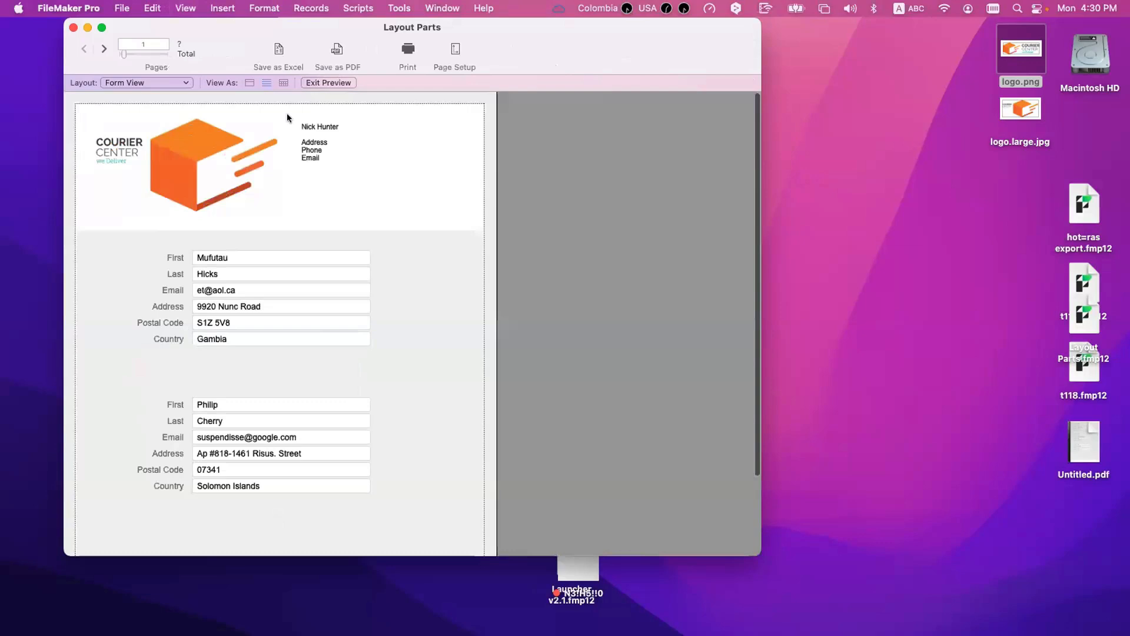
left_click(105, 49)
scroll(239, 303, "down", 6)
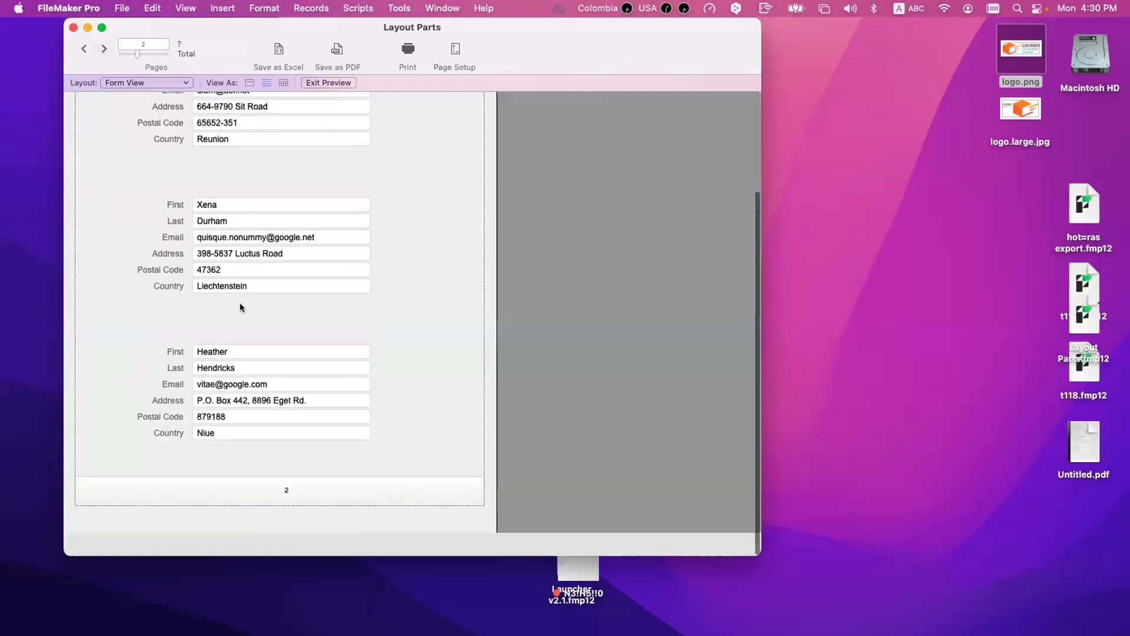
left_click(84, 48)
left_click(105, 49)
left_click(155, 44)
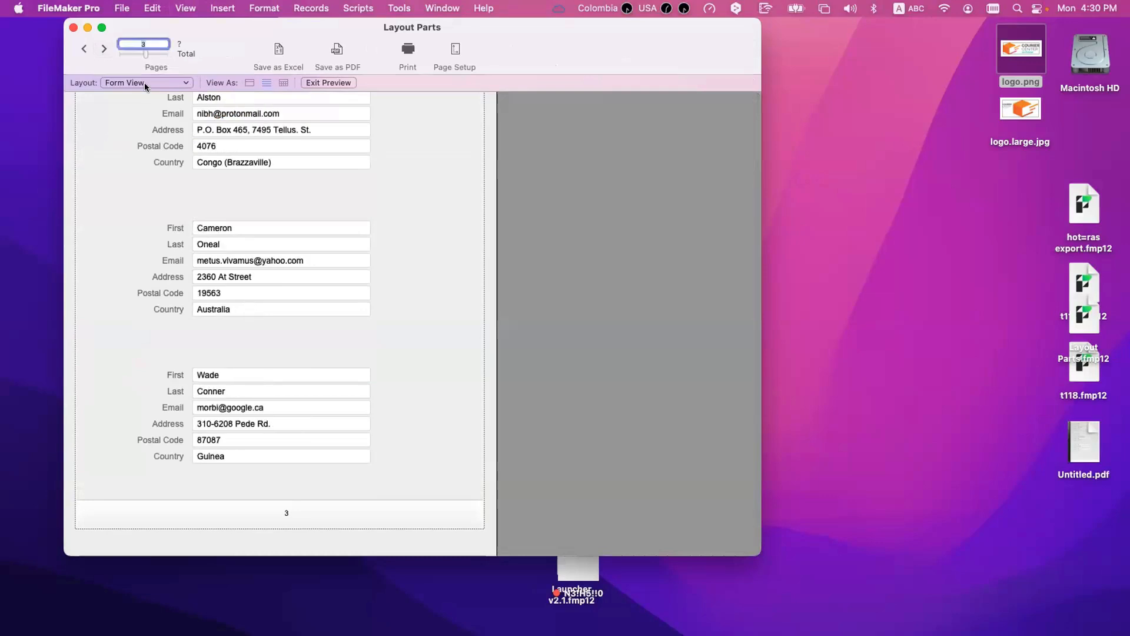
Step: Return to Browse mode and compare which headers and footers show in list view and in form view
key("super+b")
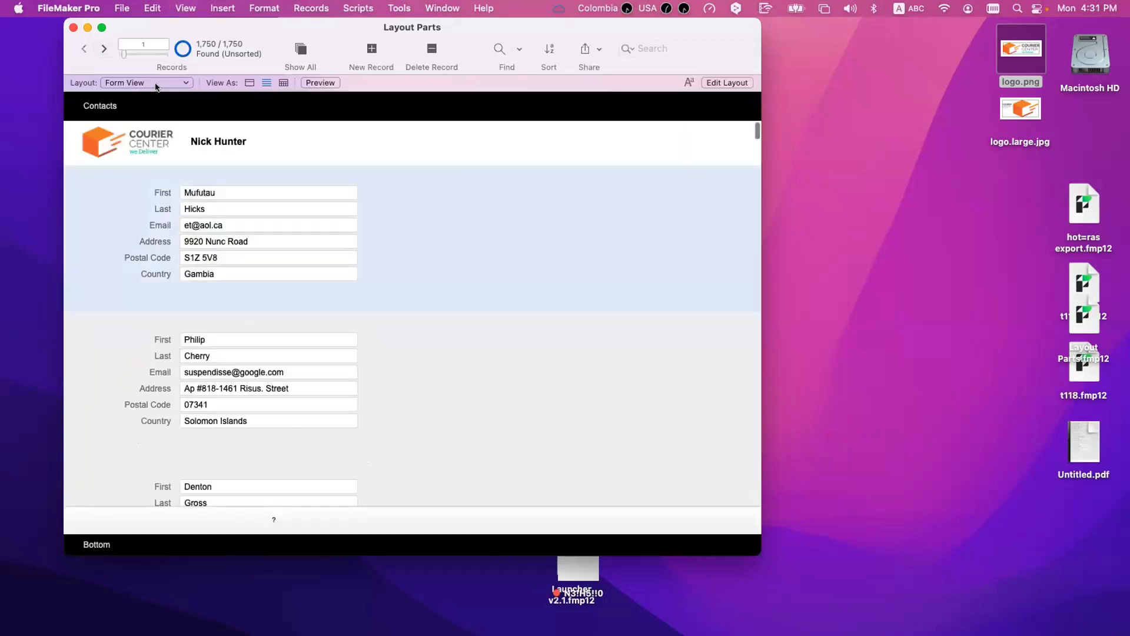
scroll(347, 373, "down", 5)
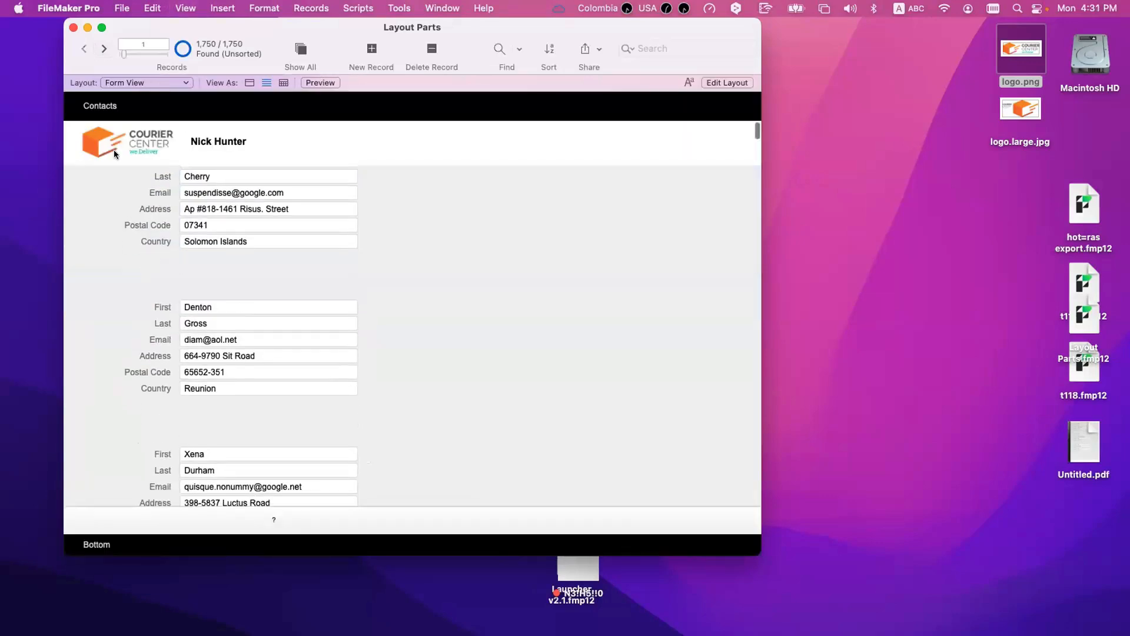
scroll(142, 116, "up", 5)
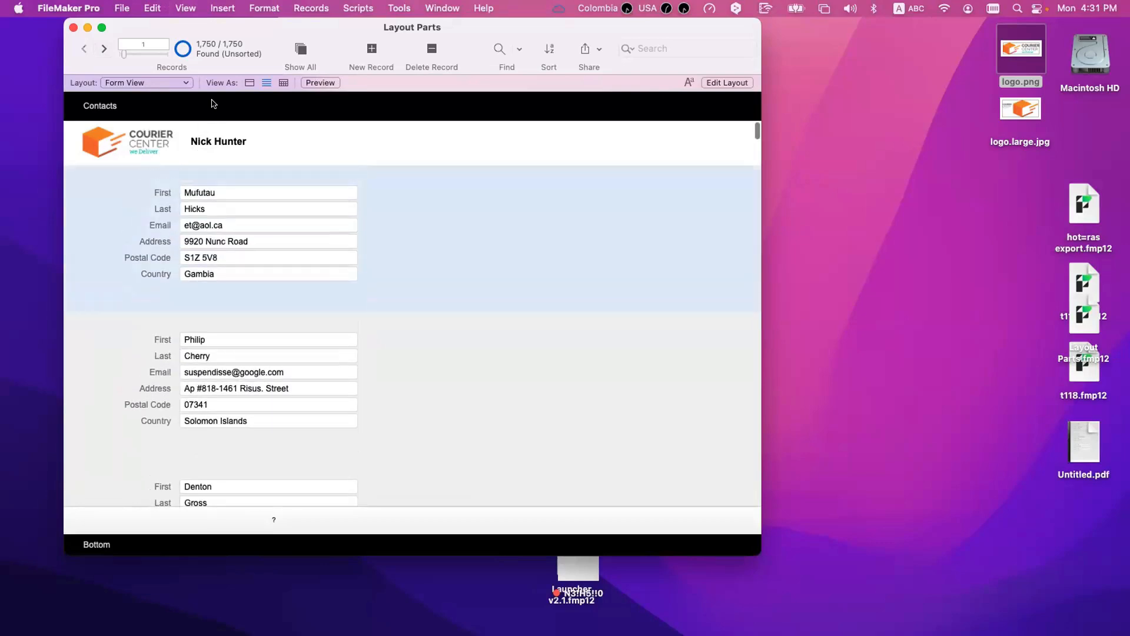
left_click(248, 81)
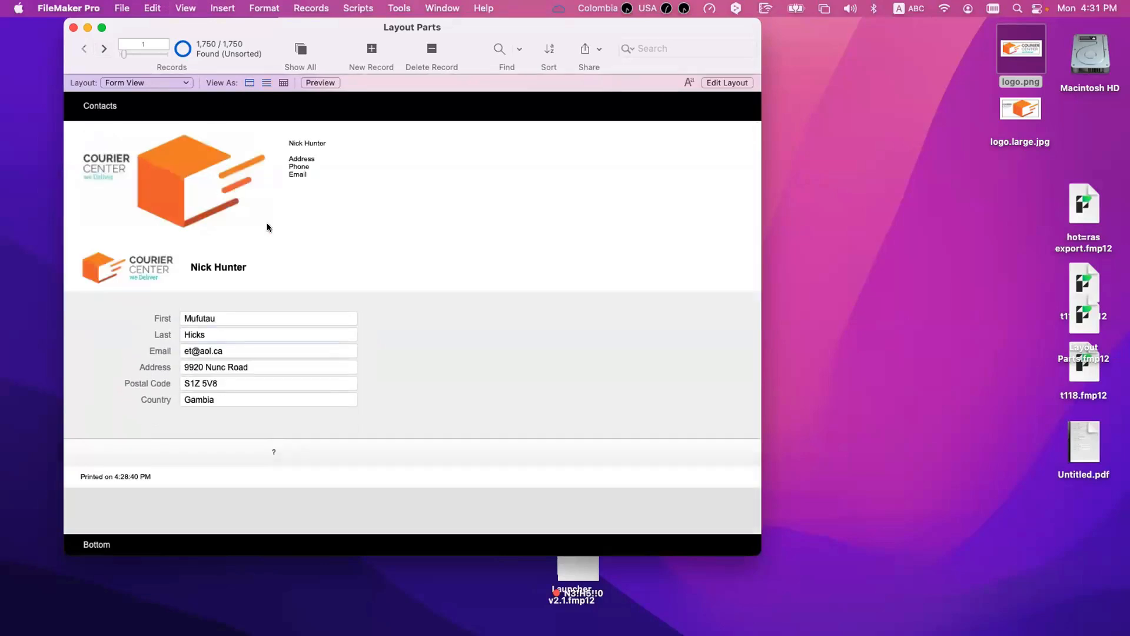
left_click(267, 82)
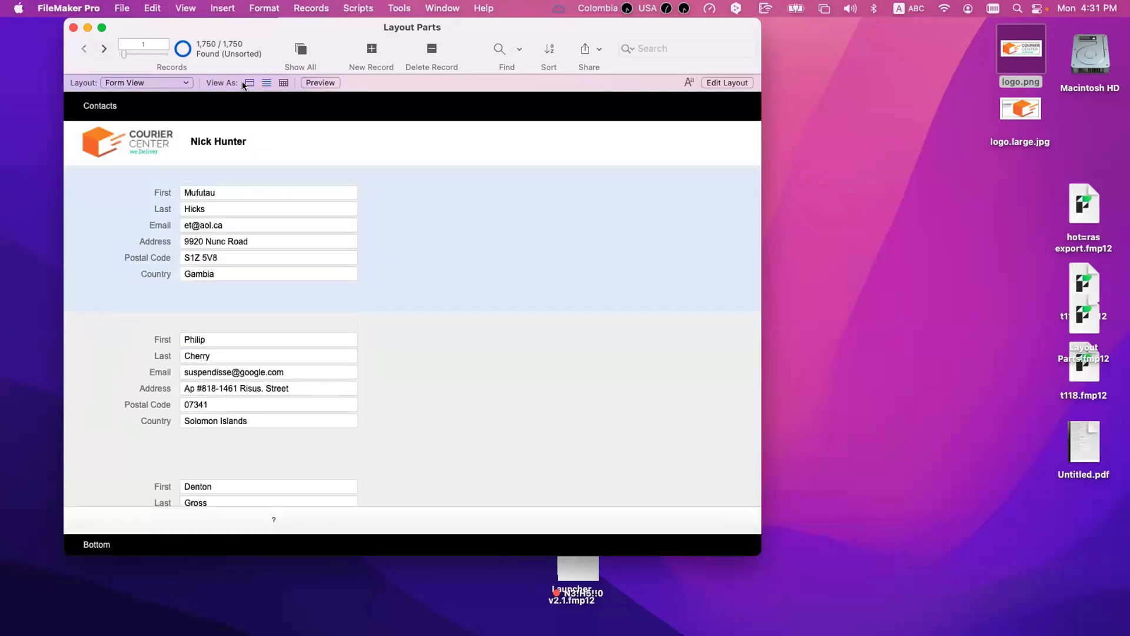
left_click(248, 83)
Step: Add a Leading Grand Summary part to the Form View layout
key("super+l")
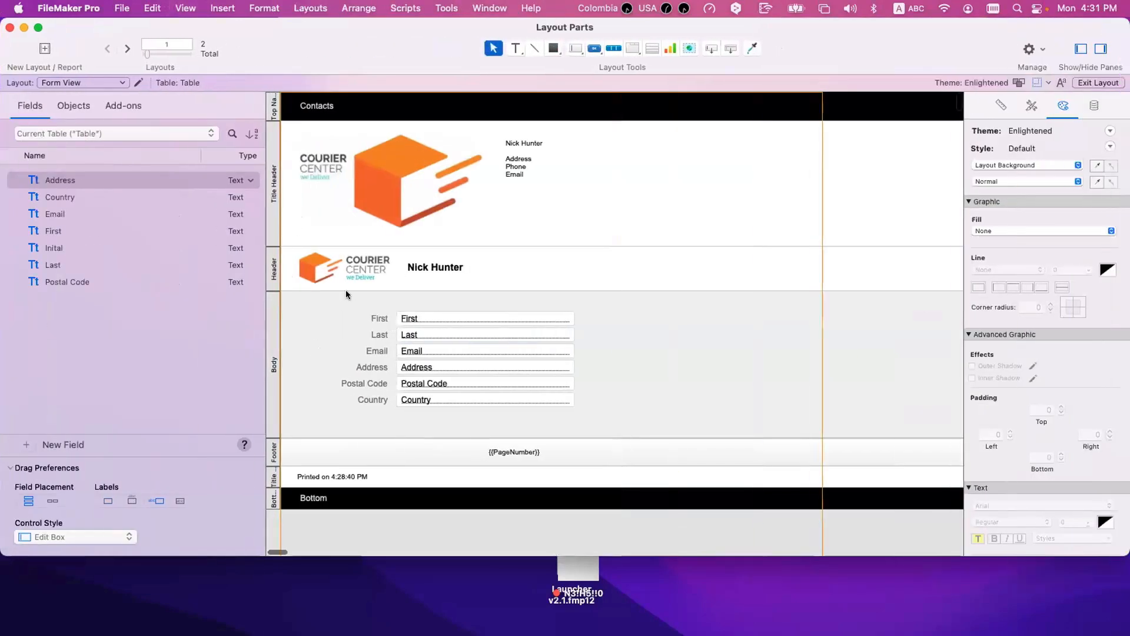
scroll(352, 294, "down", 2)
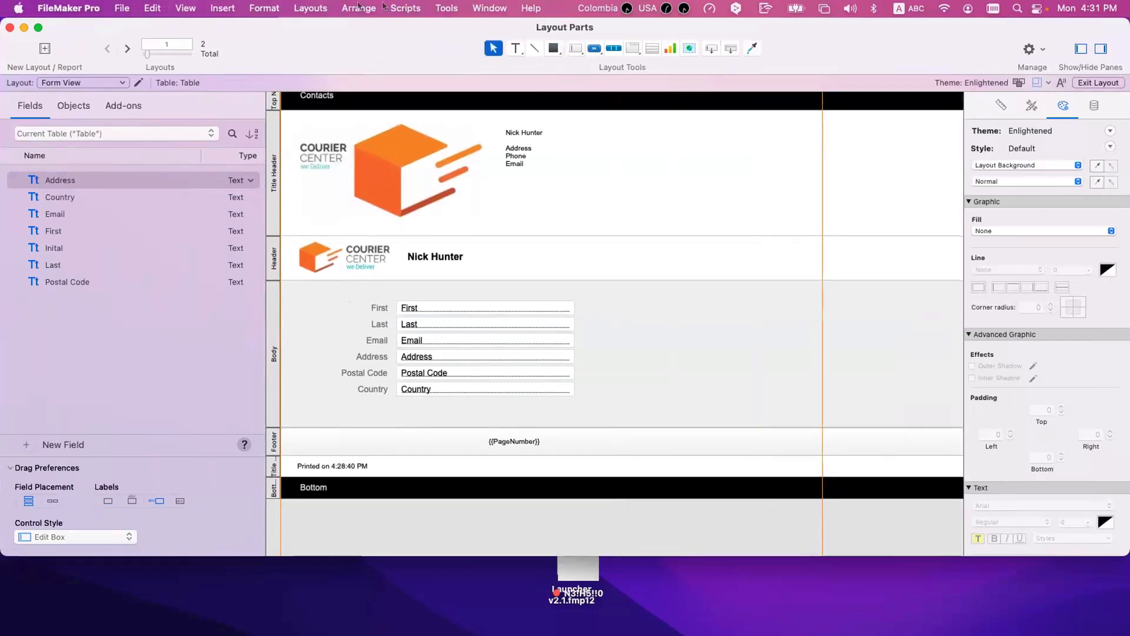
left_click(310, 8)
left_click(320, 136)
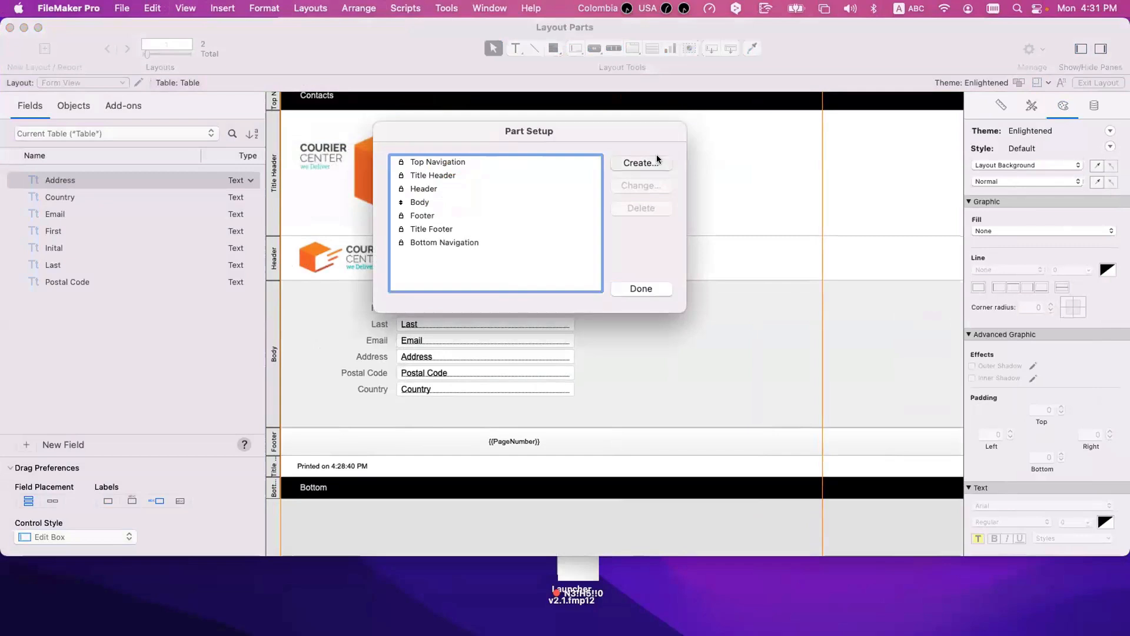
left_click(655, 160)
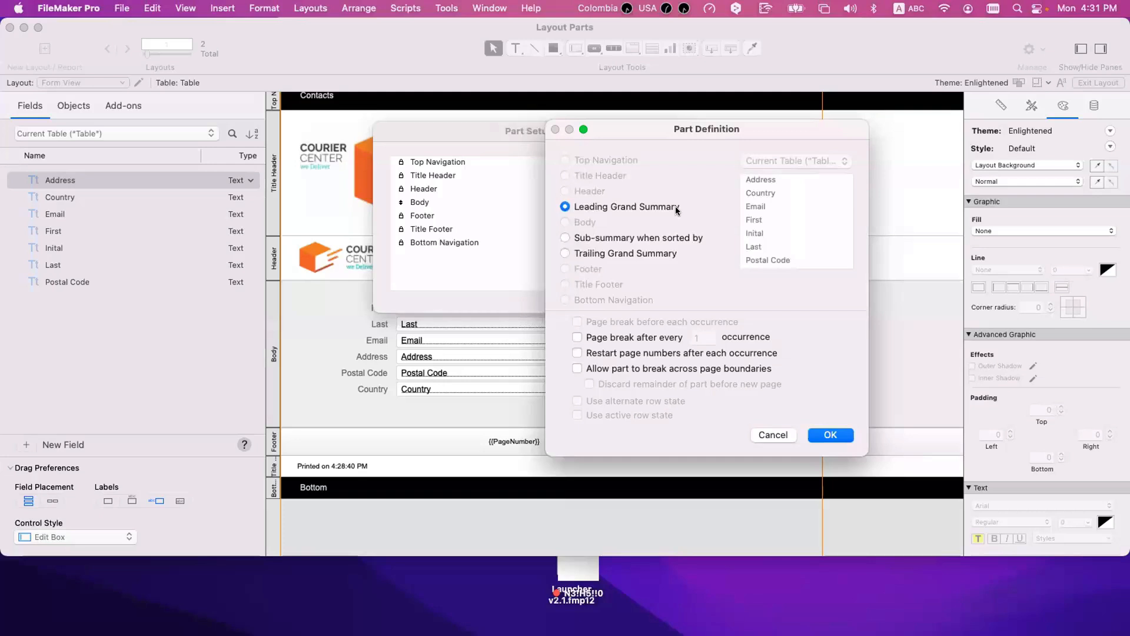
left_click(831, 434)
left_click(646, 292)
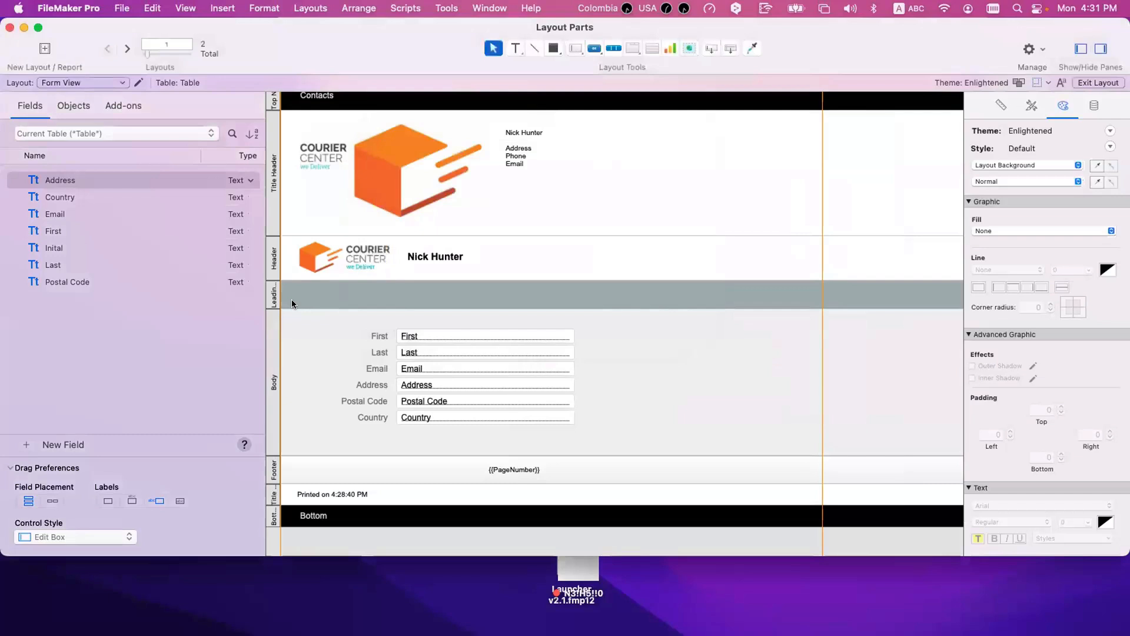
Step: Compare how the Leading Grand Summary part shows in form view and in list view in Browse mode
key("super+b")
scroll(299, 299, "up", 2)
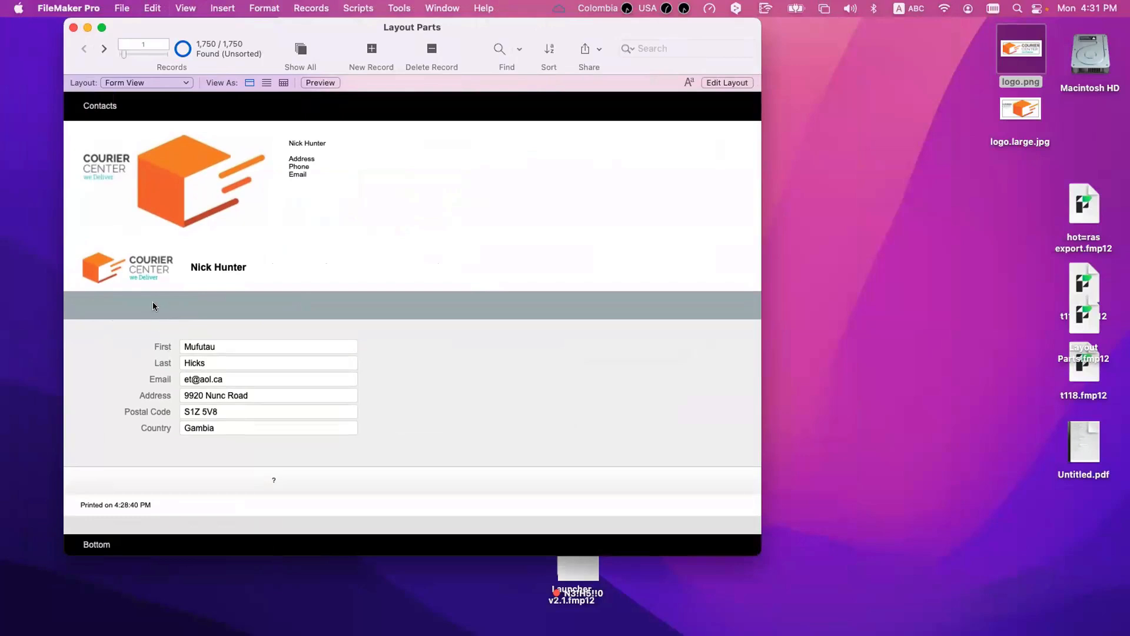
left_click(266, 82)
scroll(253, 218, "down", 5)
scroll(253, 218, "up", 5)
scroll(246, 229, "down", 10)
scroll(246, 230, "up", 10)
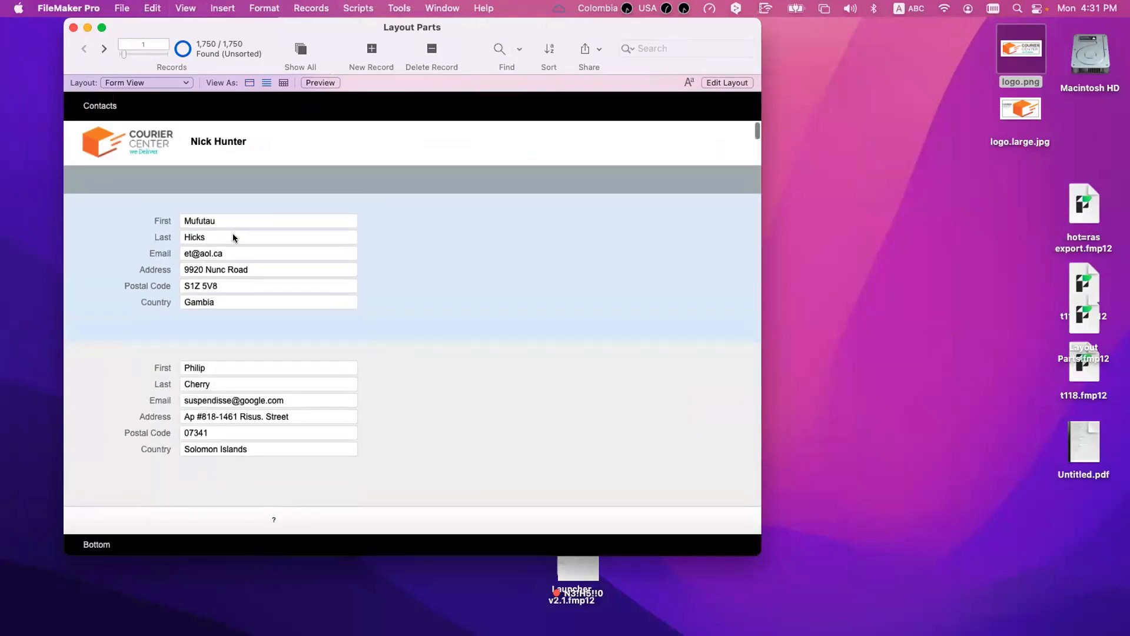
Step: Scroll through the list of records and examine how the Leading Grand Summary behaves relative to the fixed header and footer
scroll(211, 216, "down", 12)
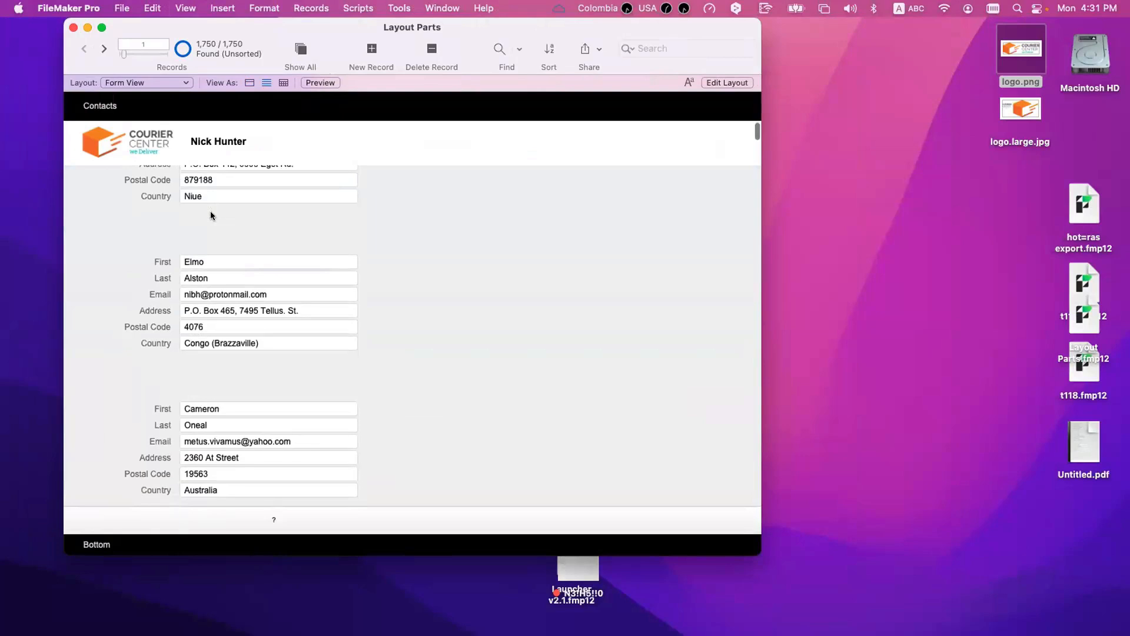
scroll(210, 216, "up", 12)
scroll(220, 243, "down", 8)
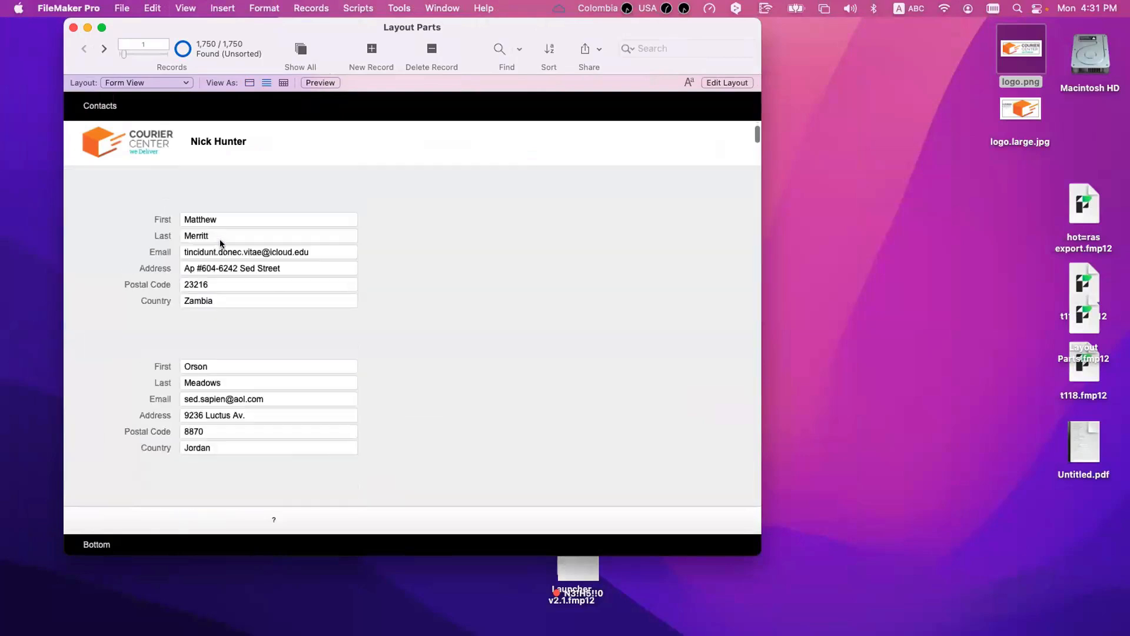
scroll(220, 244, "up", 6)
scroll(220, 239, "up", 10)
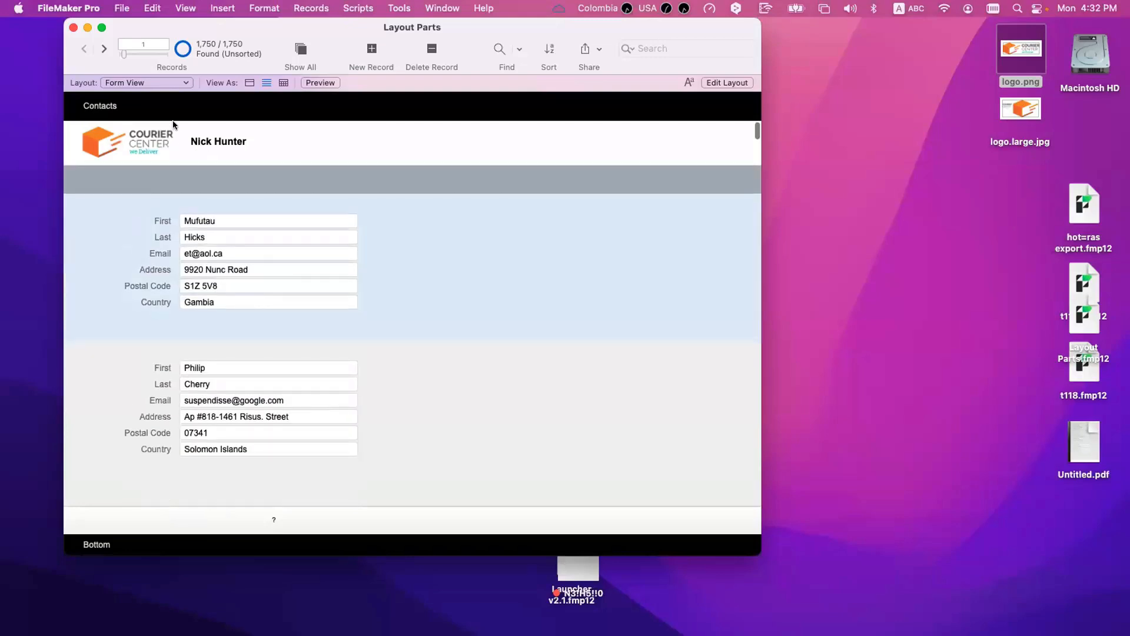
scroll(206, 340, "down", 5)
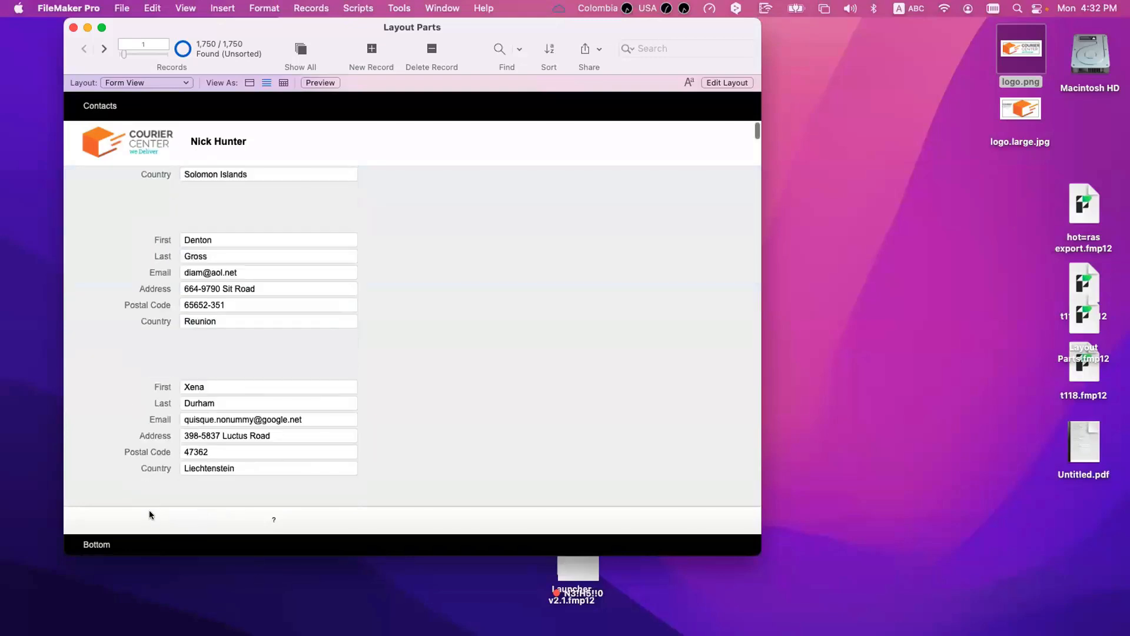
scroll(122, 513, "up", 5)
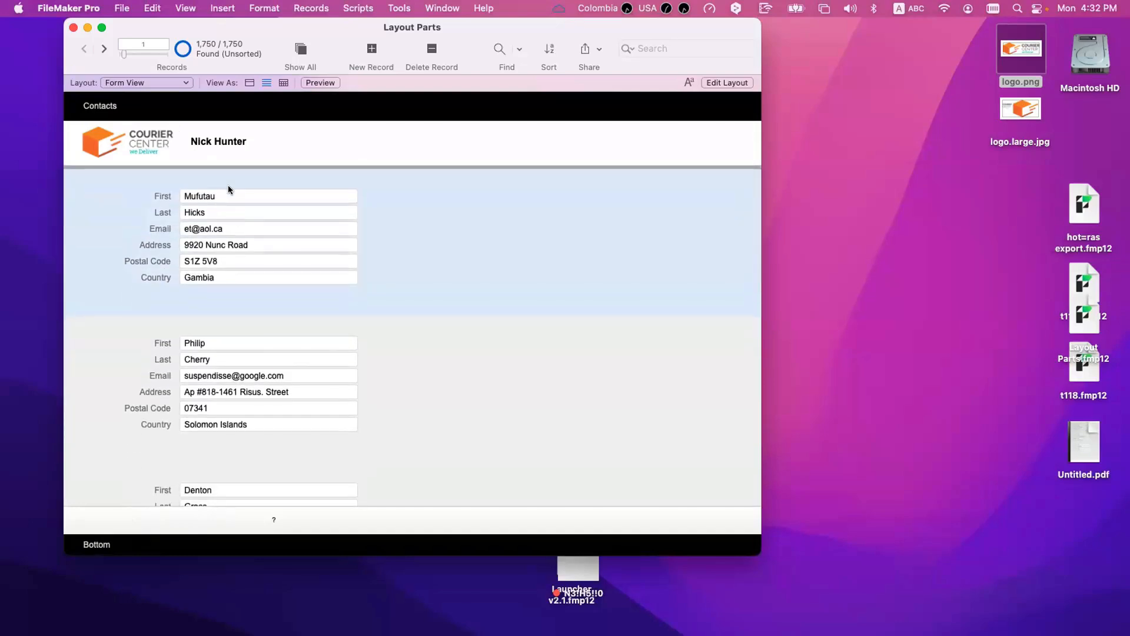
scroll(228, 184, "up", 2)
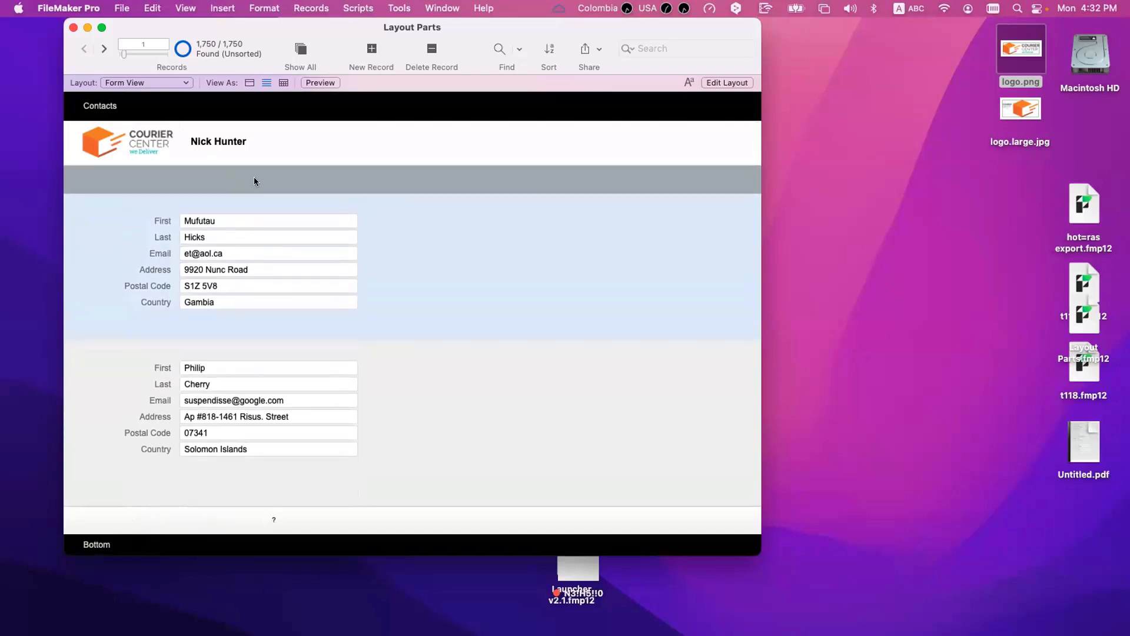
scroll(241, 189, "down", 5)
scroll(241, 189, "up", 5)
scroll(280, 223, "right", 2)
scroll(243, 172, "left", 2)
Step: Add a Trailing Grand Summary part to the Form View layout
key("super+l")
left_click(326, 7)
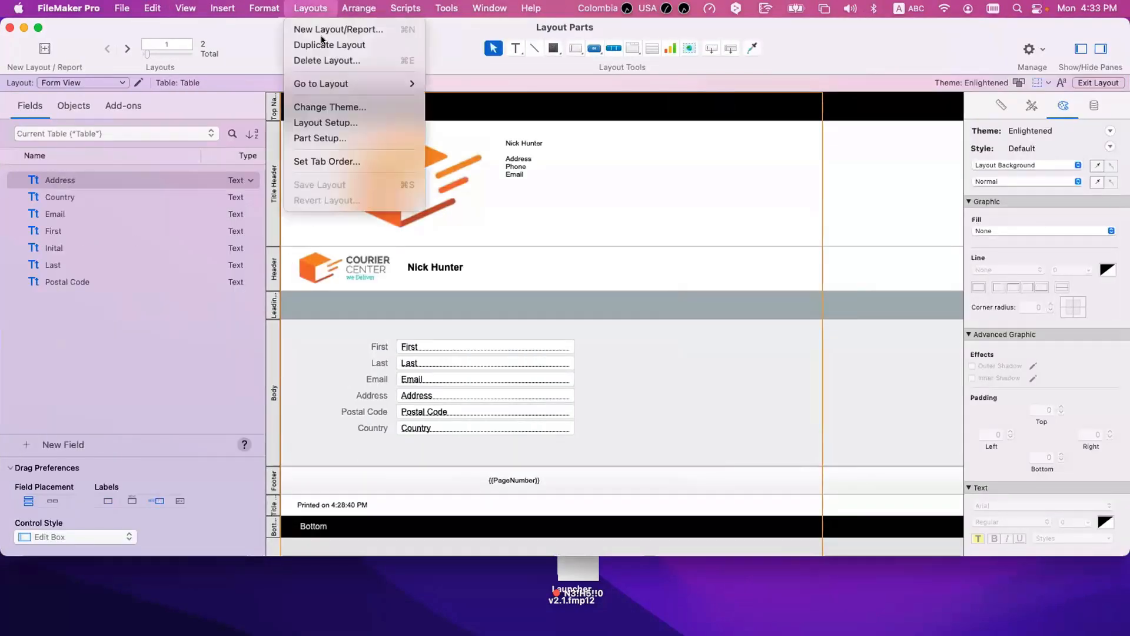
left_click(328, 138)
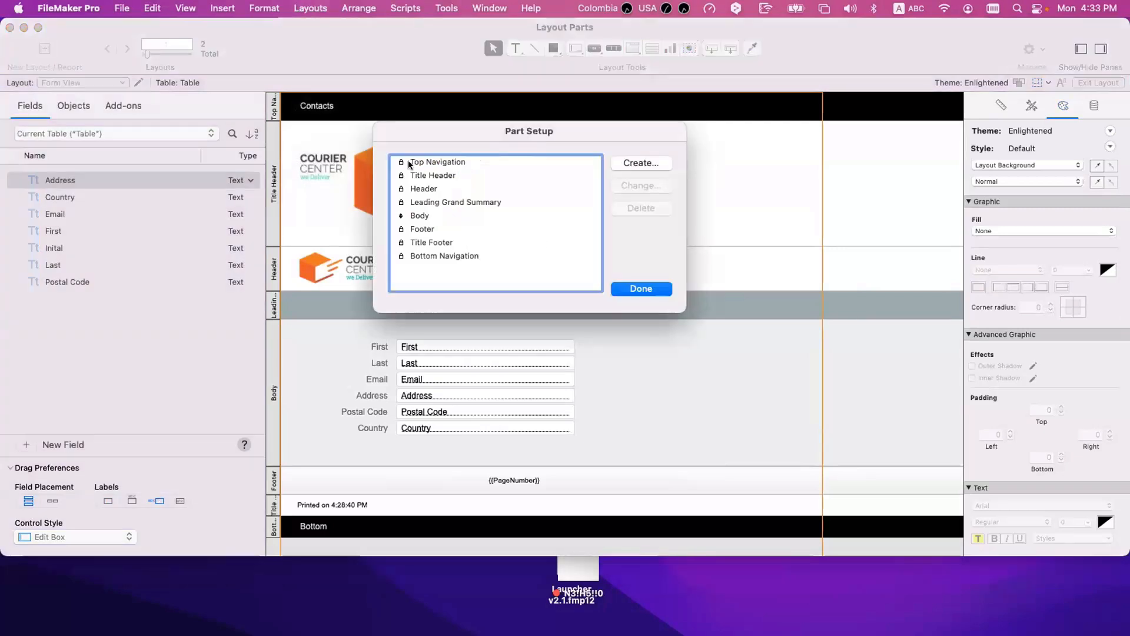
left_click(625, 164)
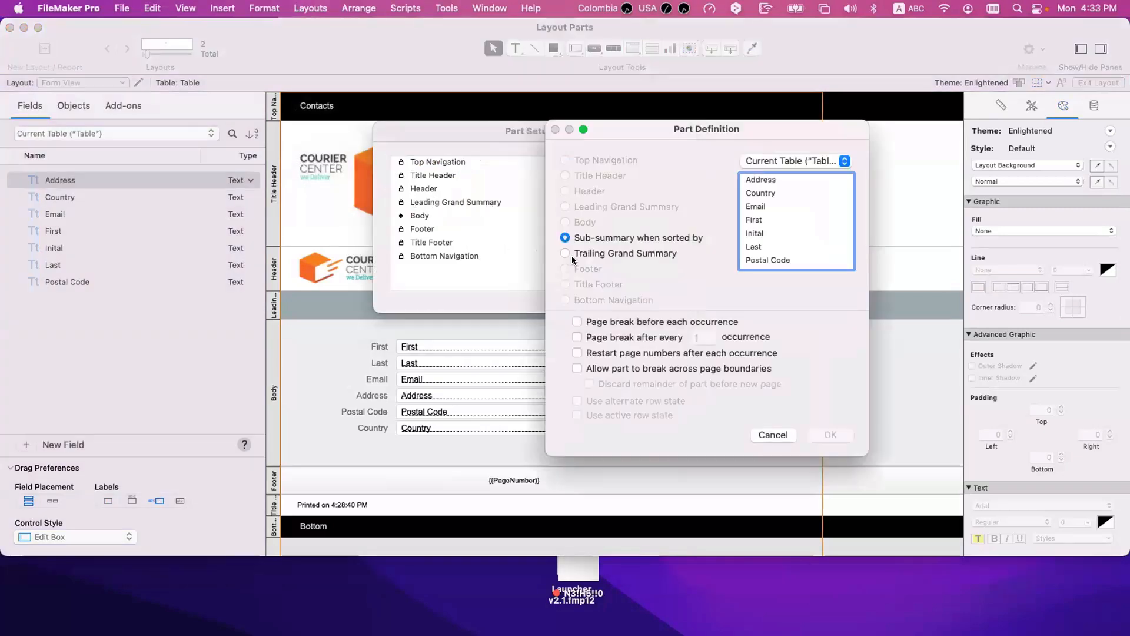
left_click(565, 253)
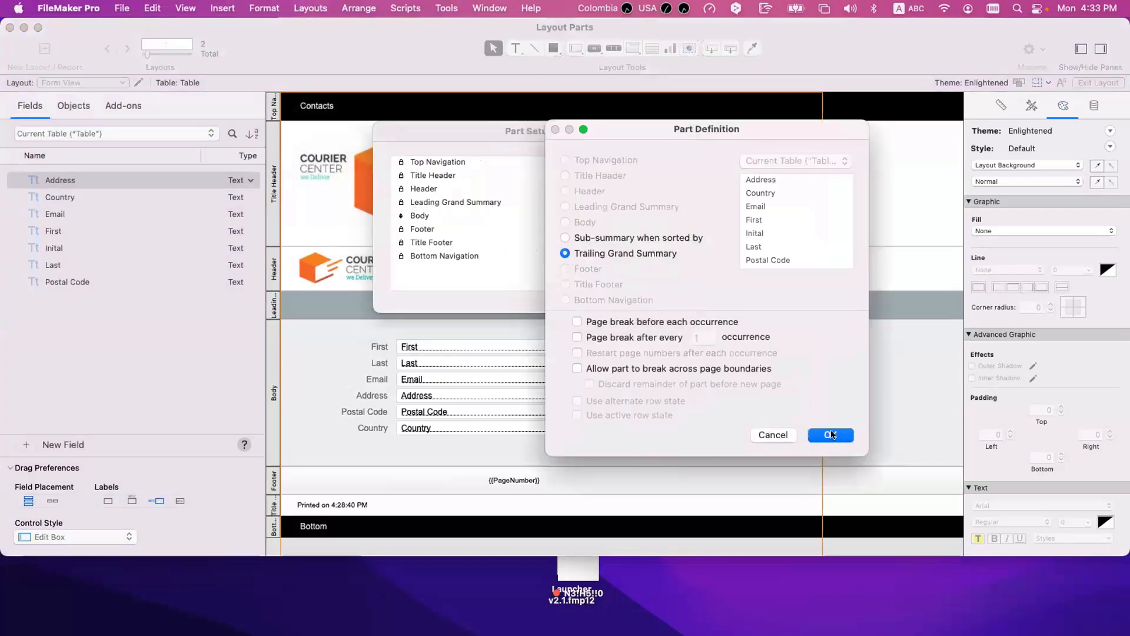
left_click(830, 435)
left_click(638, 288)
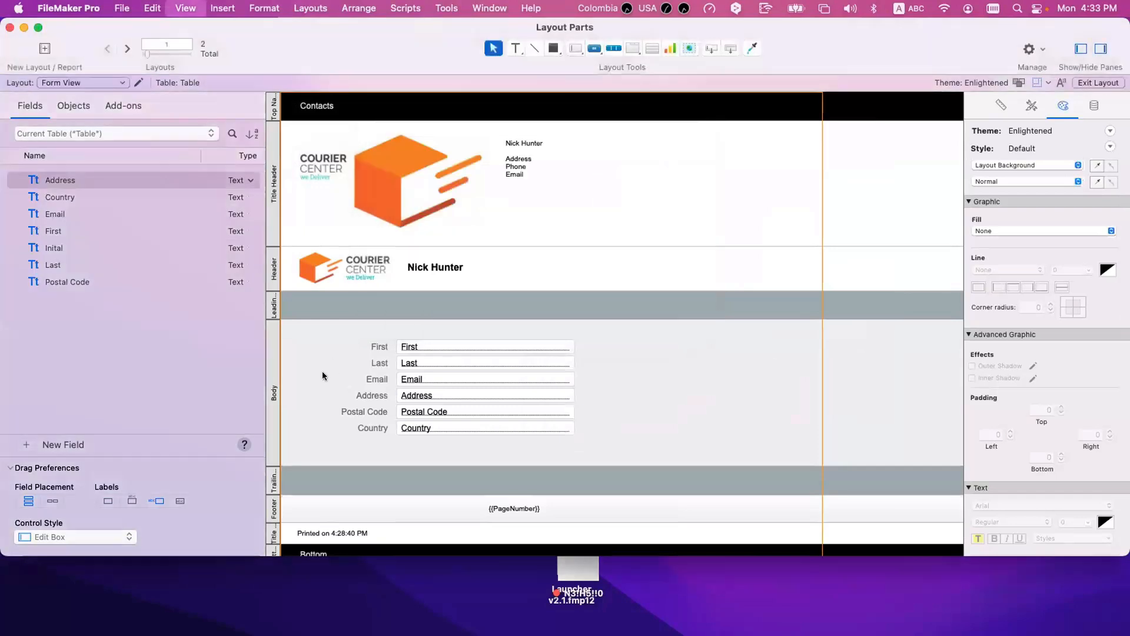
Step: Browse the list from the first record to the last and examine where the leading and trailing grand summaries show
key("super+b")
scroll(288, 351, "down", 3)
scroll(288, 351, "down", 10)
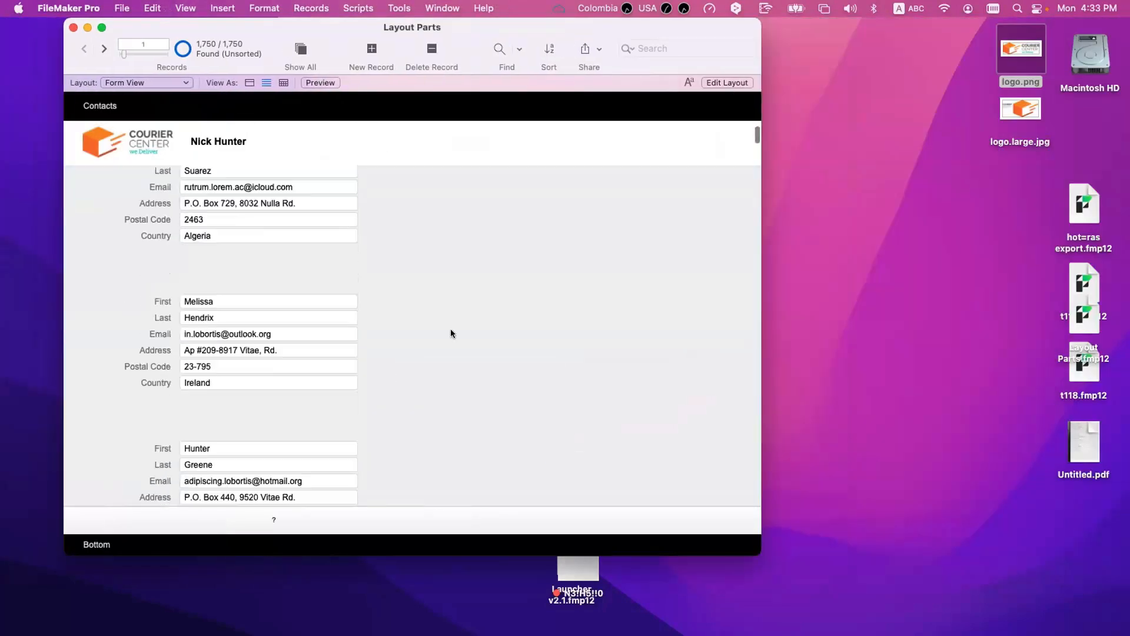
scroll(742, 503, "down", 5)
scroll(742, 503, "down", 10)
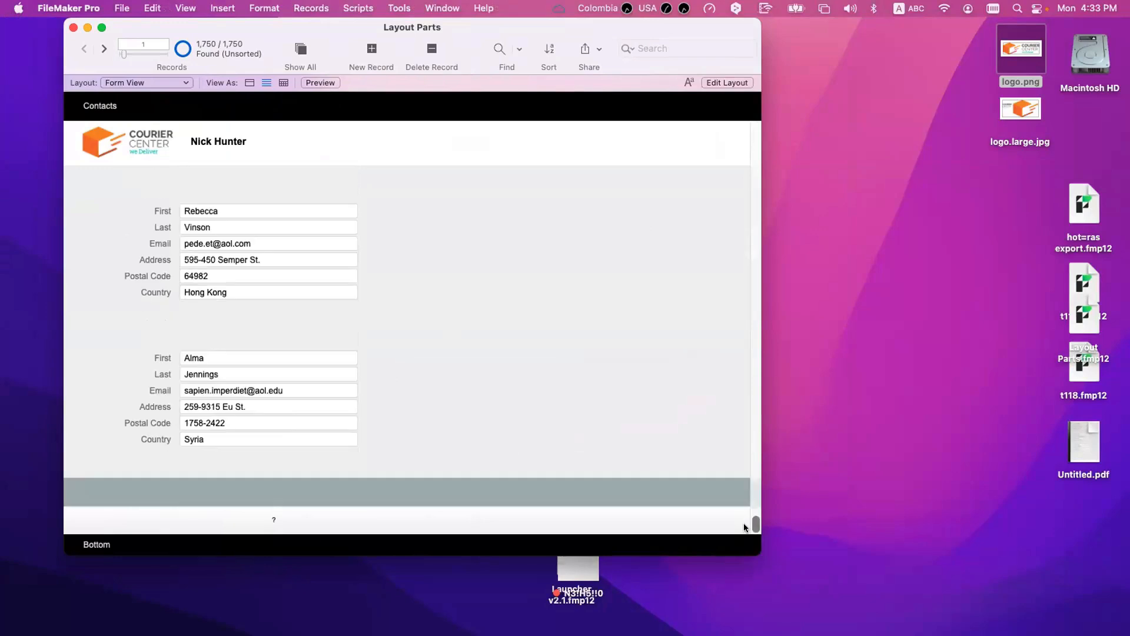
scroll(741, 434, "up", 20)
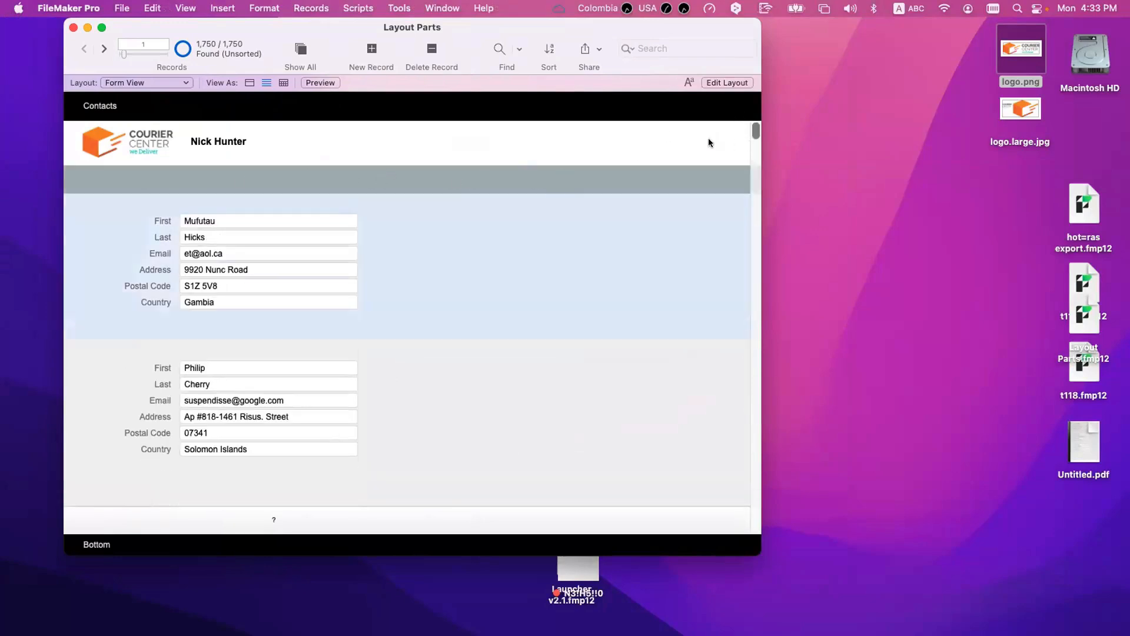
left_click_drag(756, 132, 756, 523)
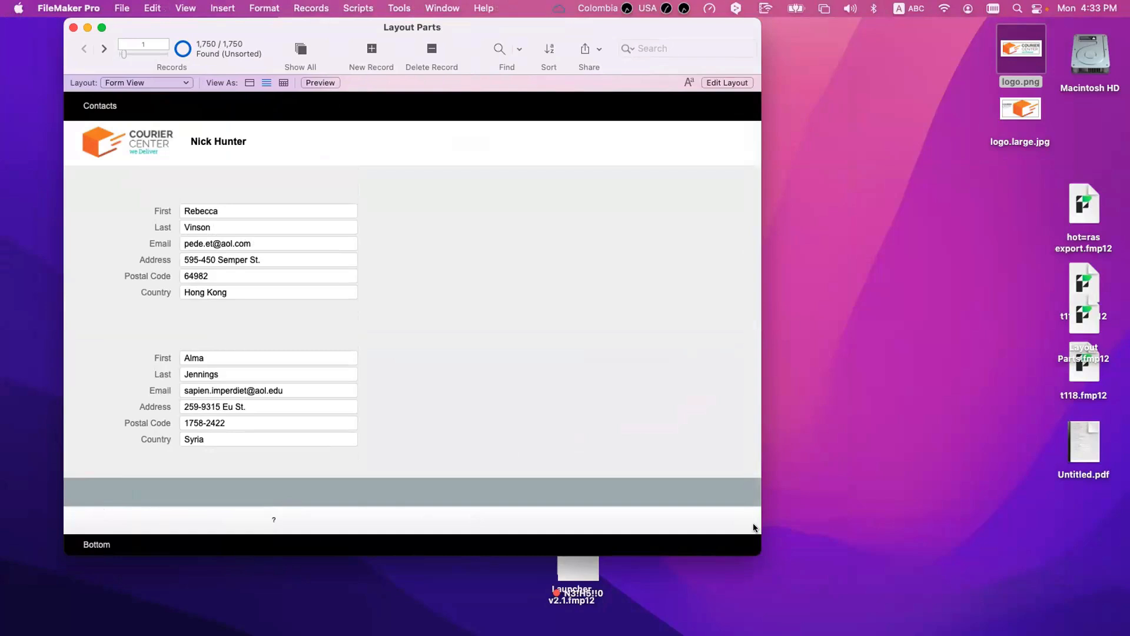
scroll(755, 520, "up", 2)
left_click_drag(756, 521, 771, 127)
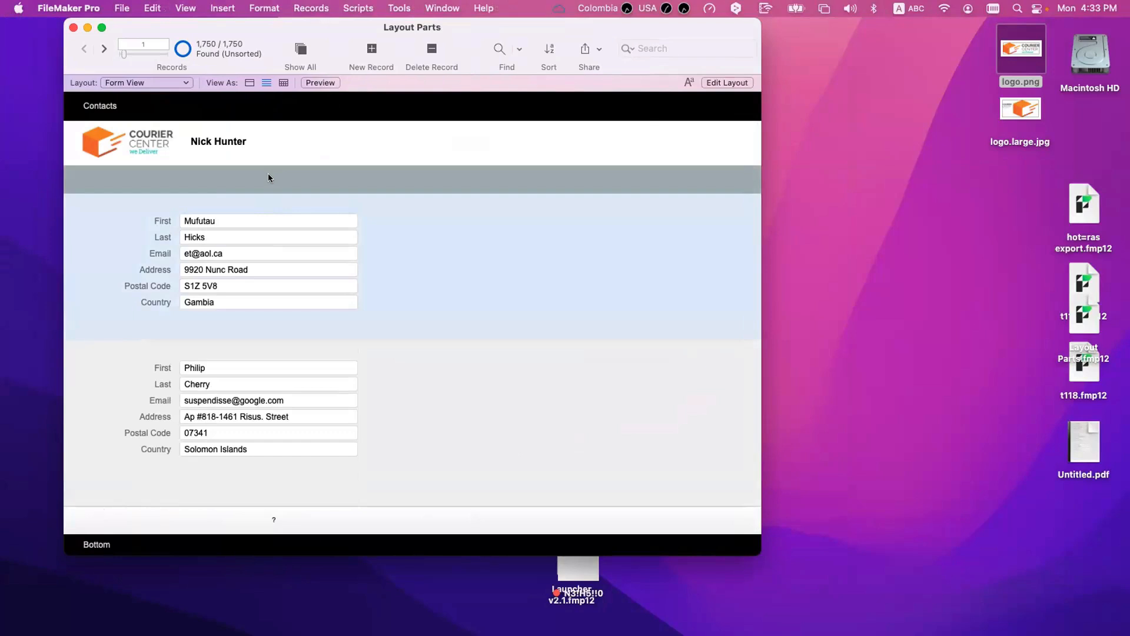
Step: Omit the first three records and swap the found set to show only those omitted records
key("super+t")
key("super+t")
key("super+t")
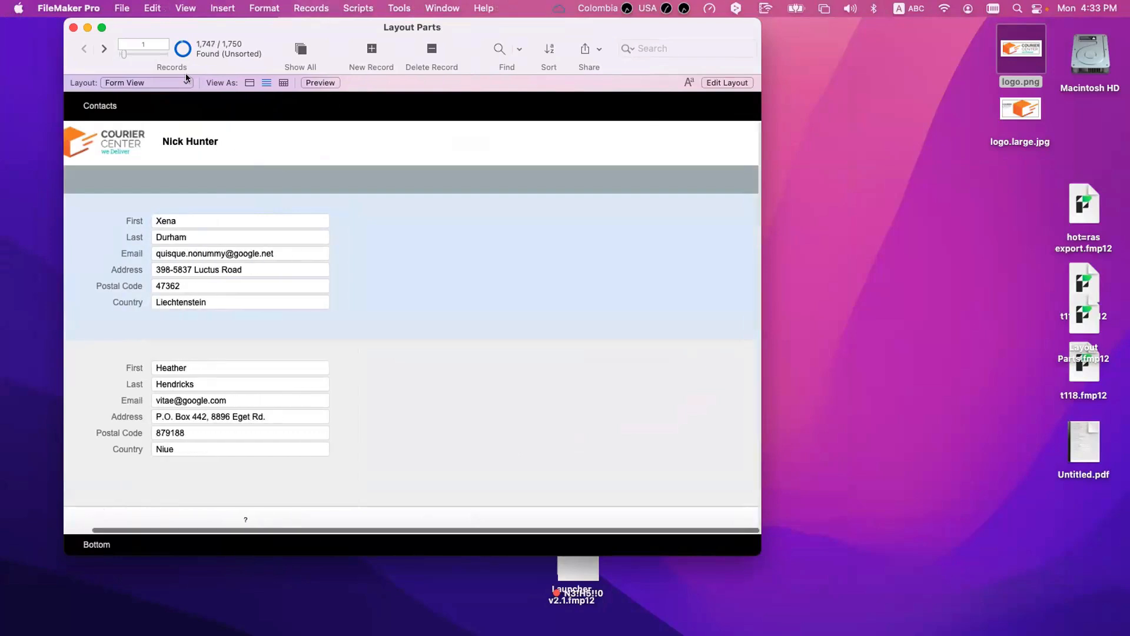
left_click(176, 51)
Step: Scroll through the three-record list and examine the leading and trailing grand summaries around the records
scroll(256, 254, "down", 5)
scroll(256, 253, "up", 5)
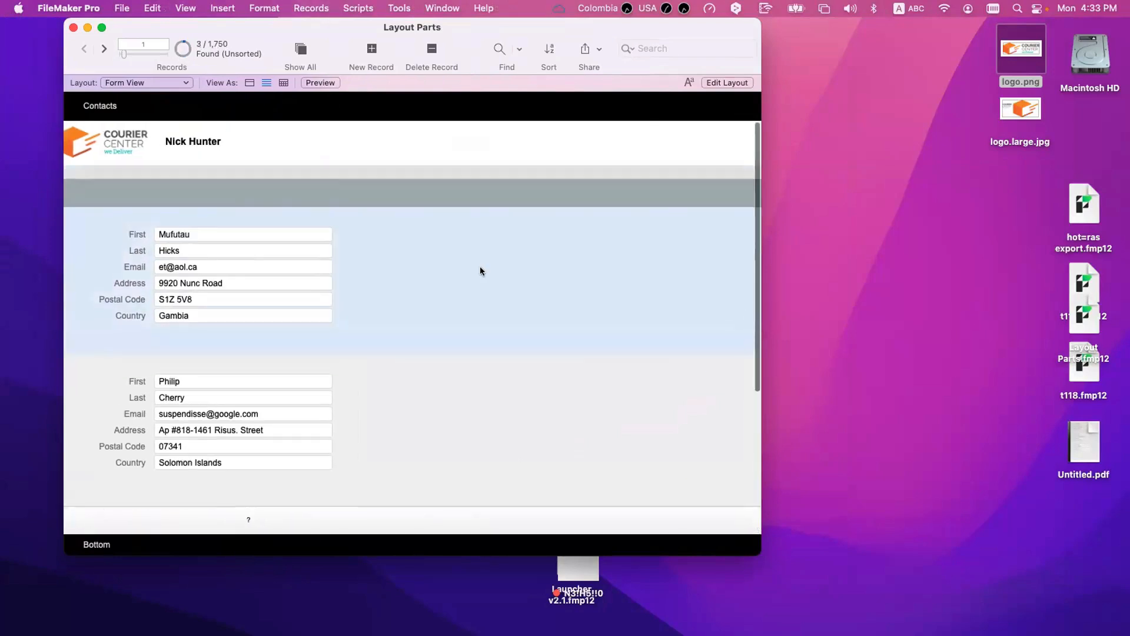
scroll(353, 288, "left", 1)
scroll(320, 325, "down", 5)
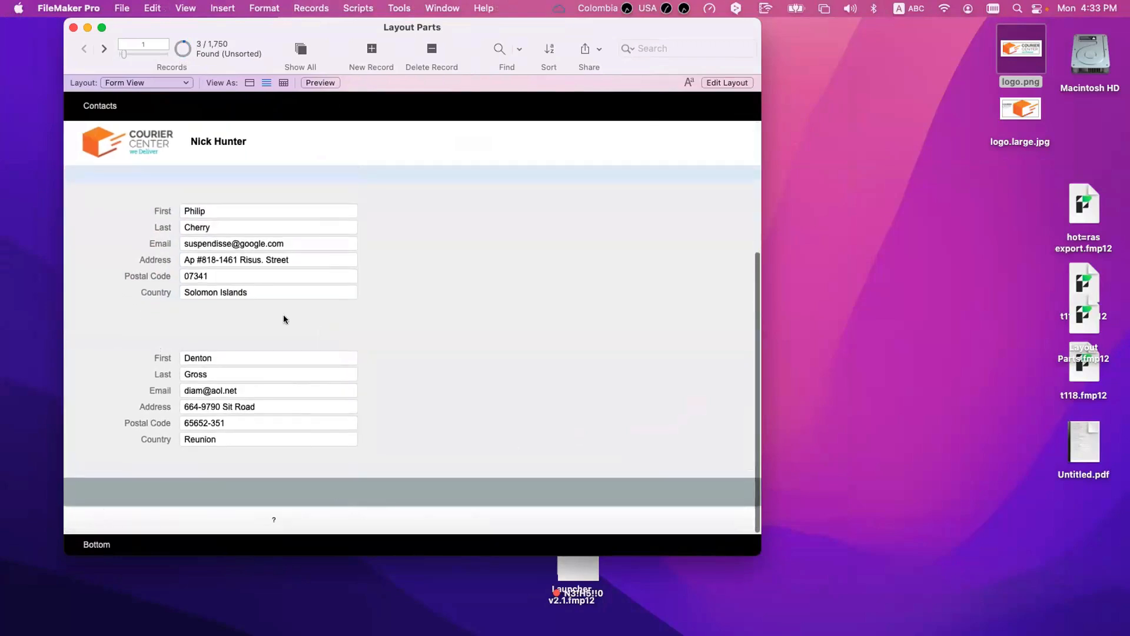
scroll(206, 235, "up", 5)
scroll(182, 412, "down", 5)
scroll(210, 235, "up", 3)
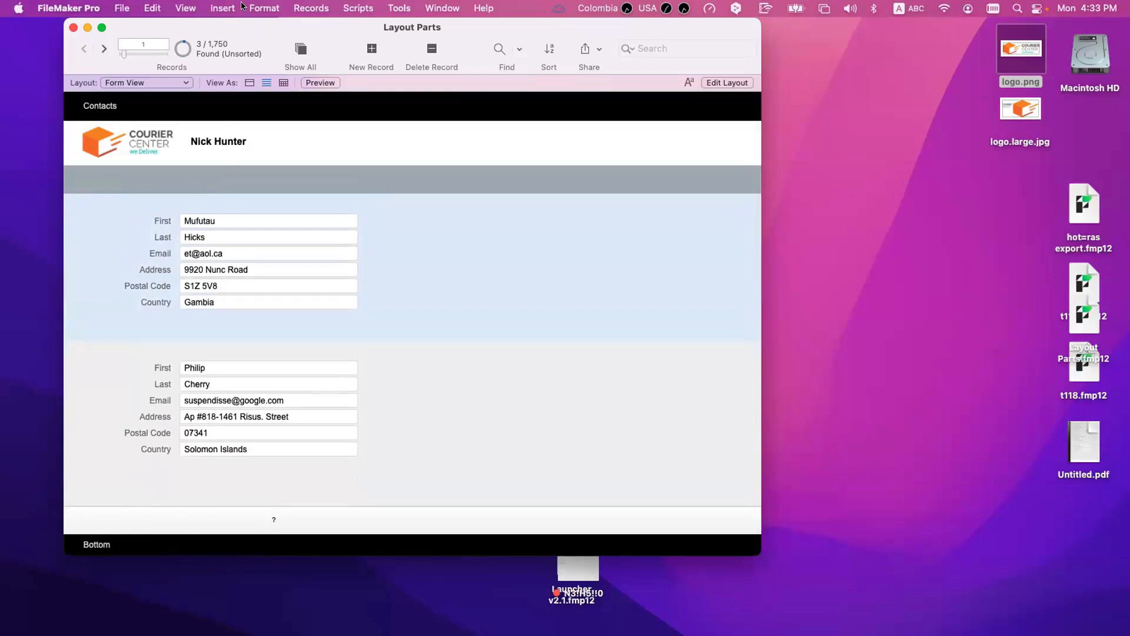
Step: Review the layout's parts and the options for a sub-summary part in Layout mode without adding one
key("super+l")
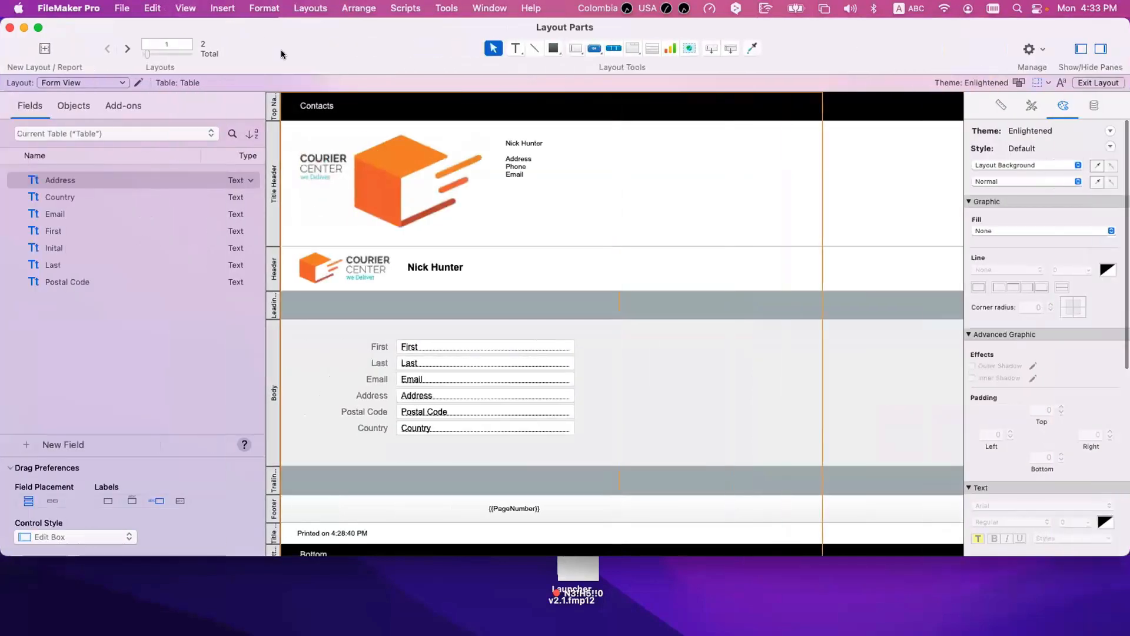
left_click(234, 7)
mouse_move(257, 5)
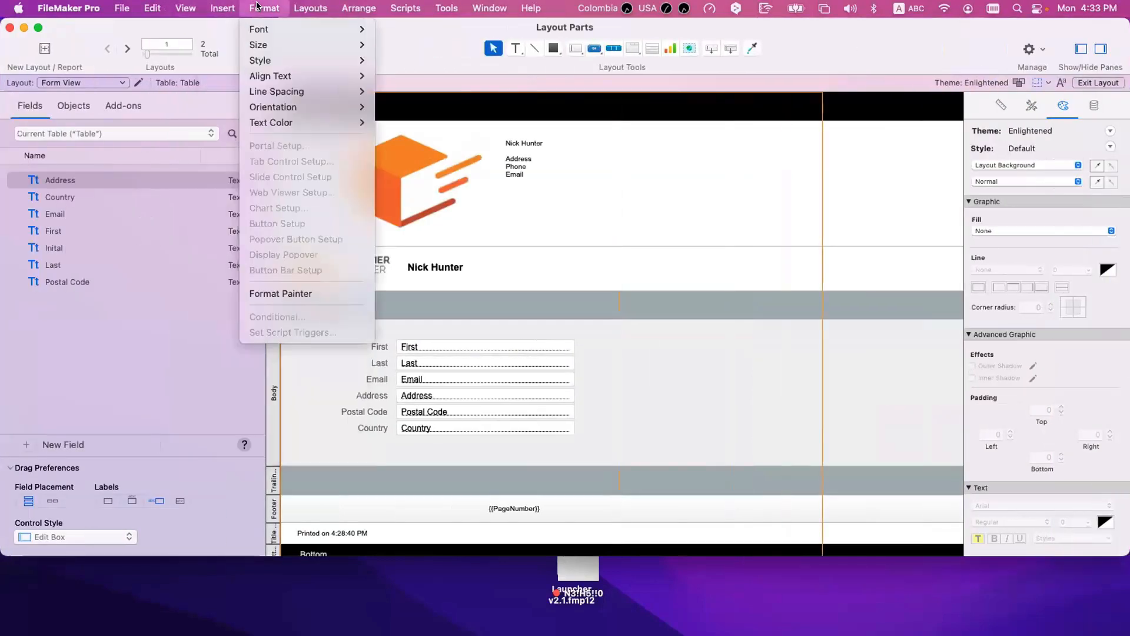
mouse_move(310, 8)
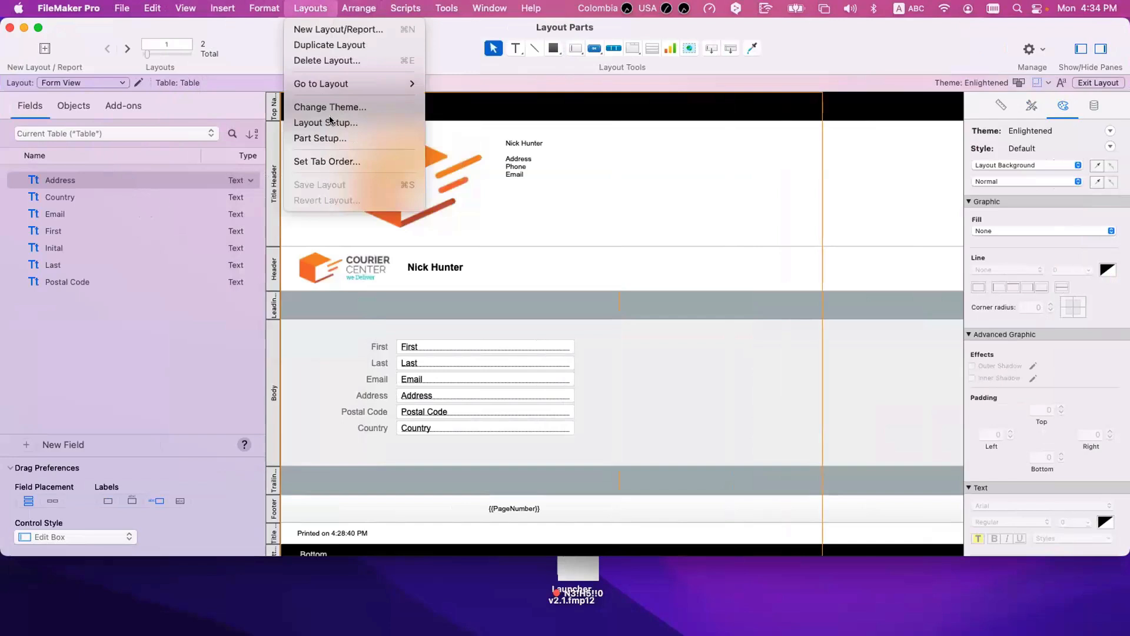
left_click(342, 138)
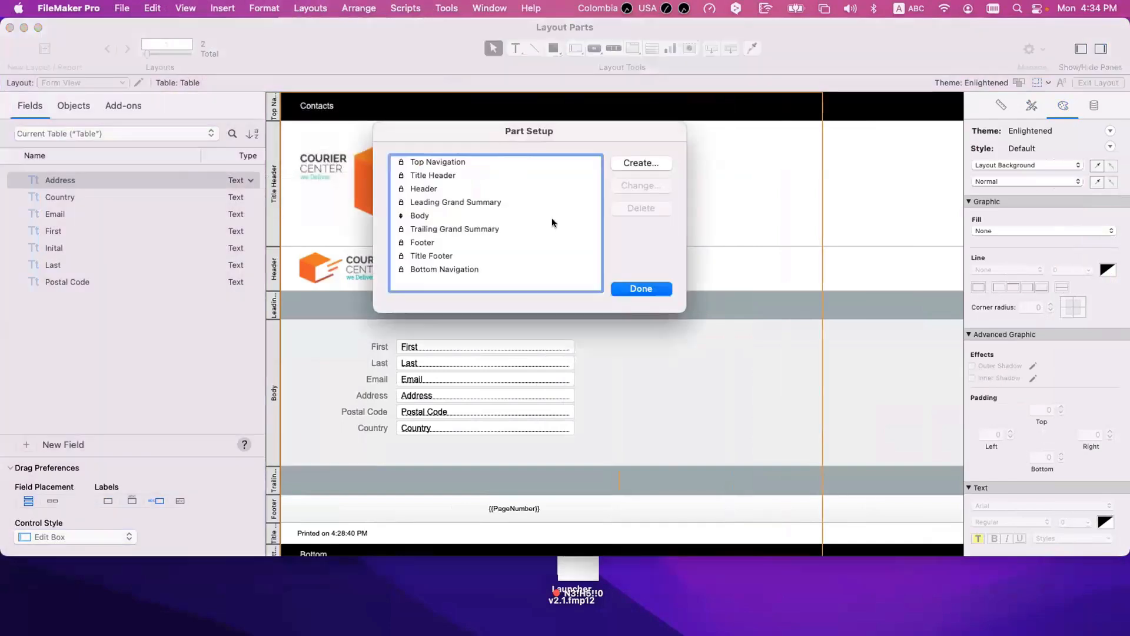
left_click(635, 165)
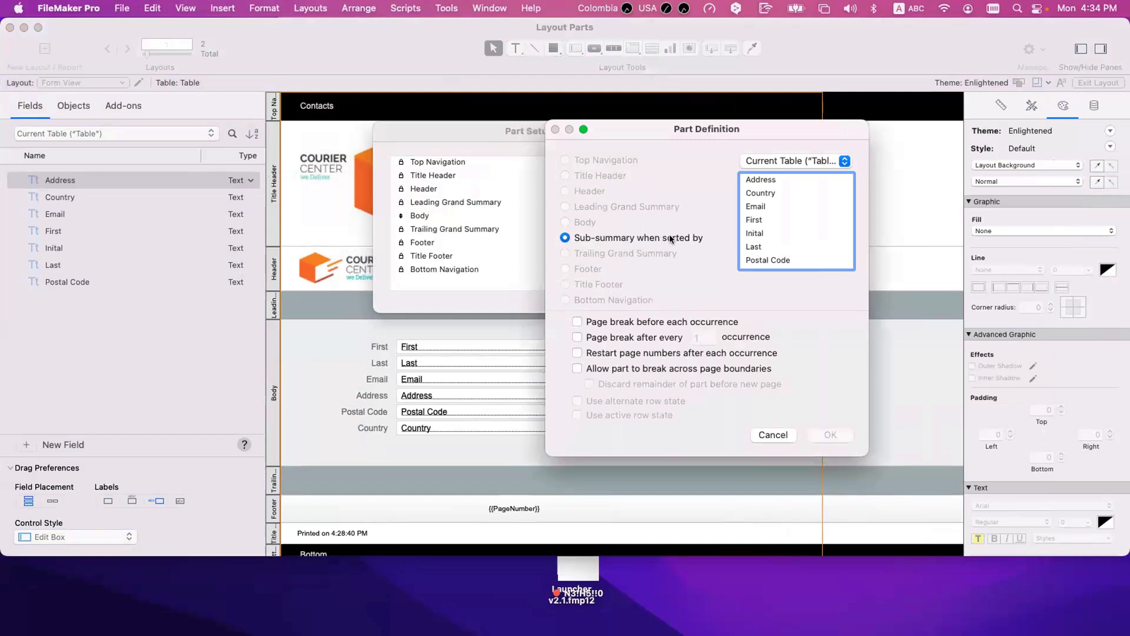
left_click(773, 435)
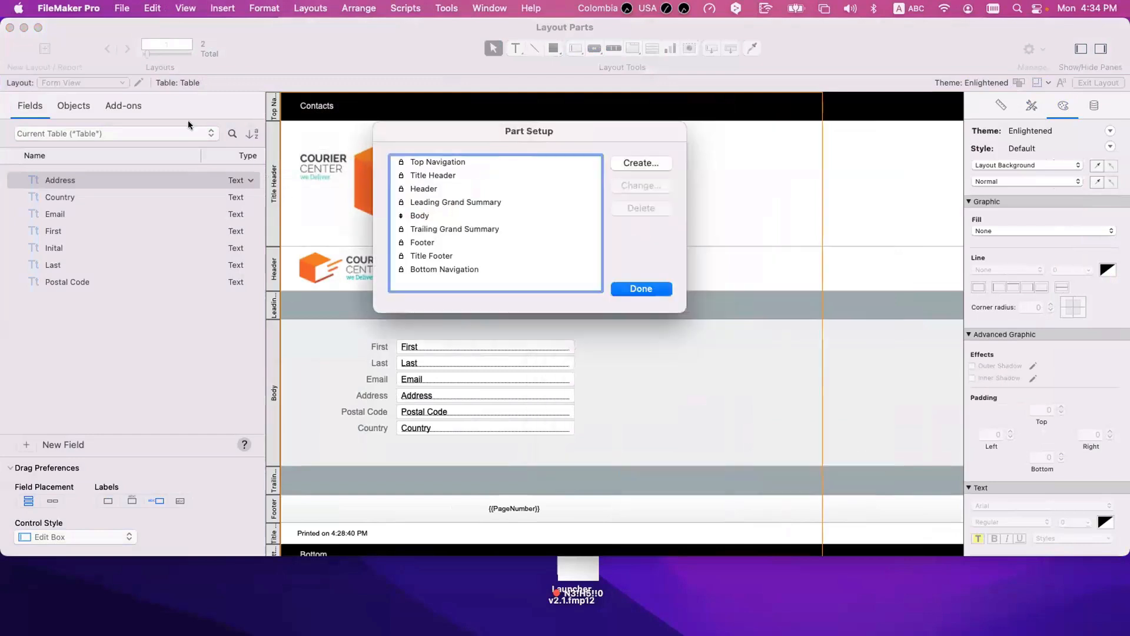
left_click(639, 290)
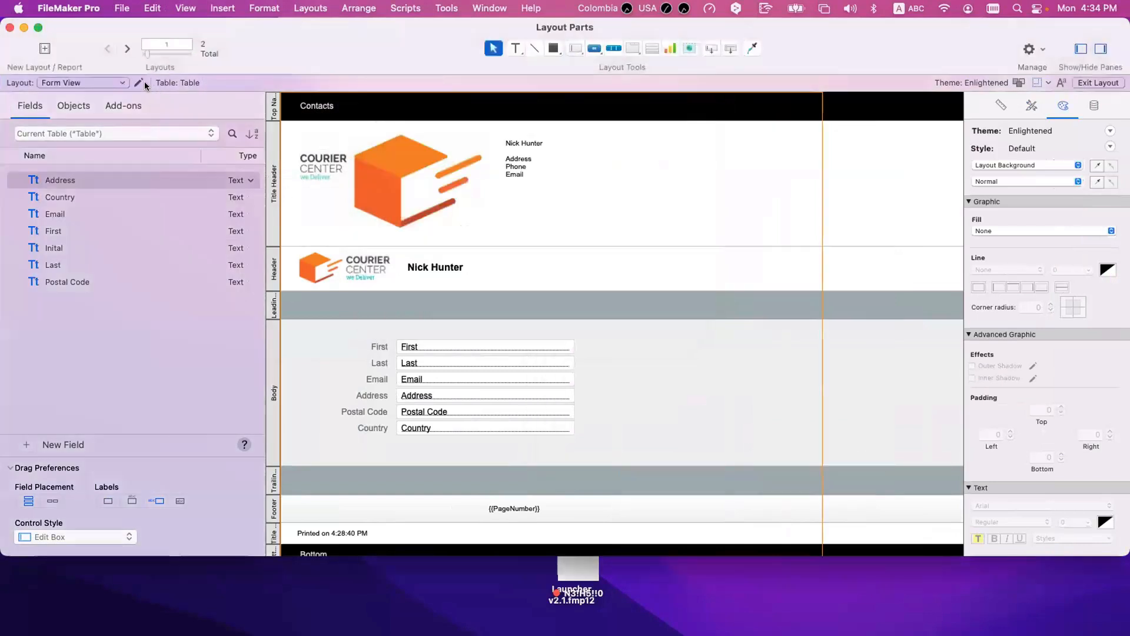
Step: Create a new computer layout based on Table and set added fields to be placed side by side with their labels above
left_click(45, 48)
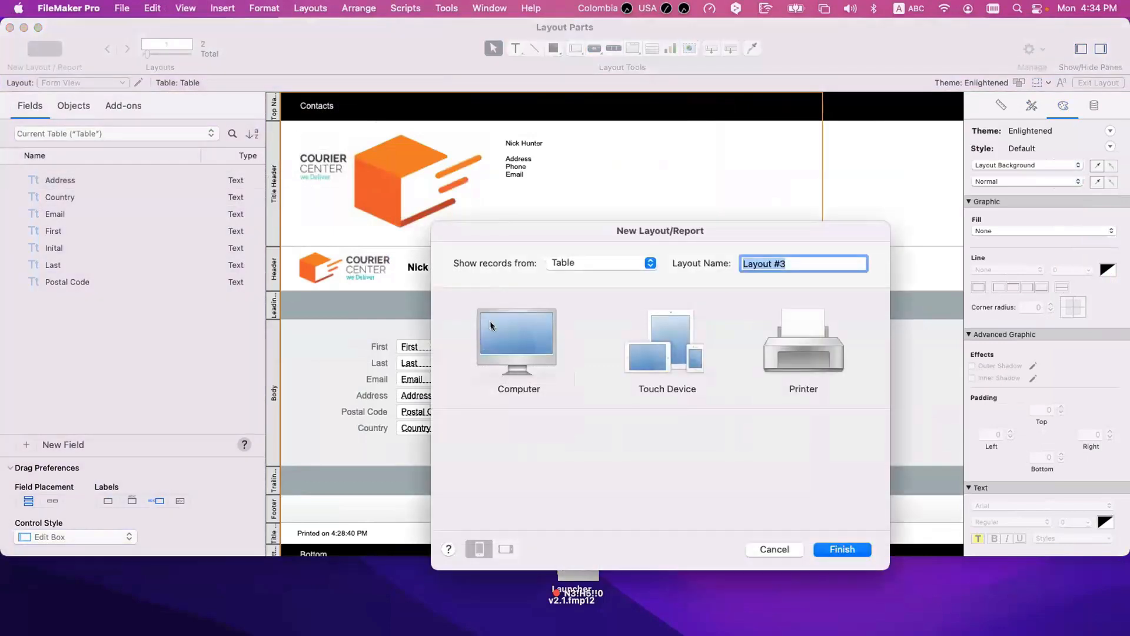
double_click(530, 471)
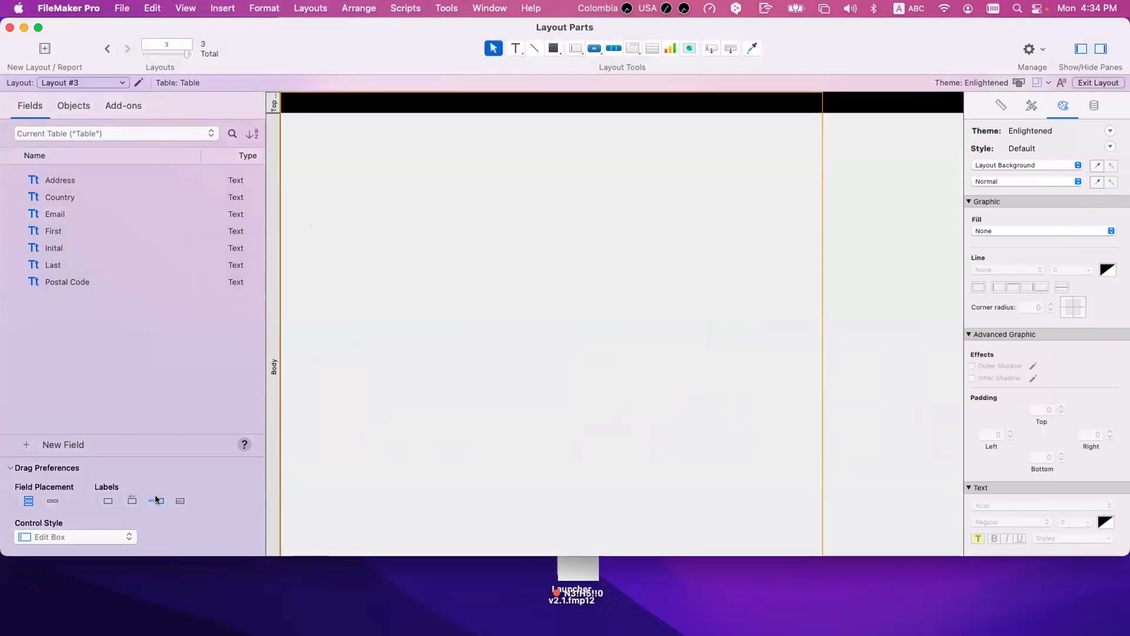
left_click(132, 501)
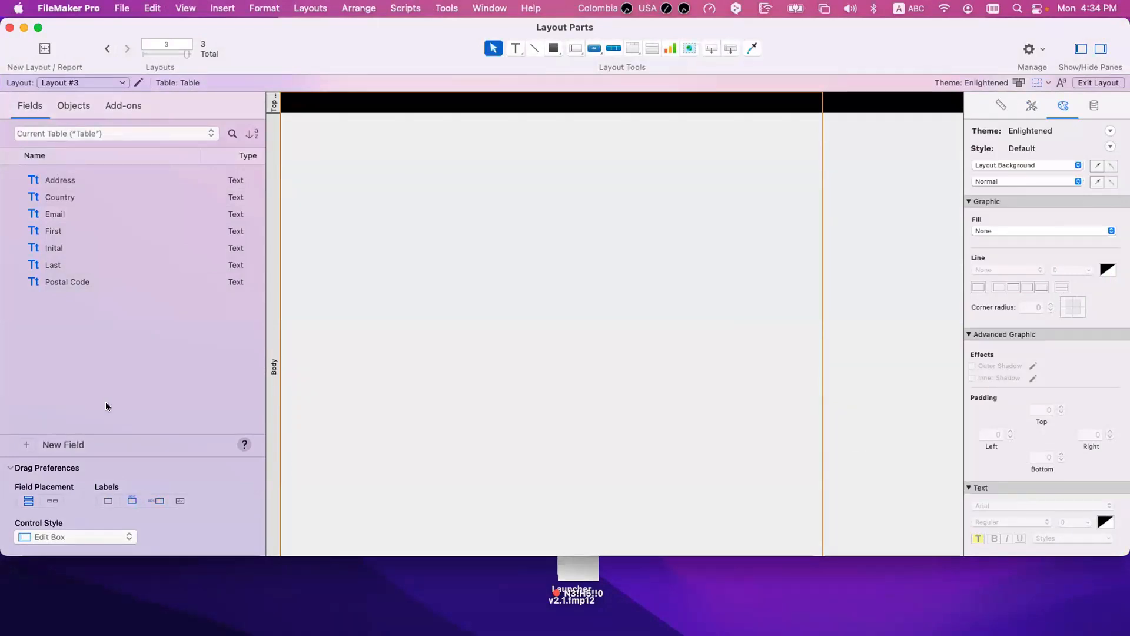
left_click(52, 501)
Step: Place the Address, Country, First, Last and Postal Code fields with labels in one row at the start of the Body part
left_click(65, 230)
left_click(61, 260, "super")
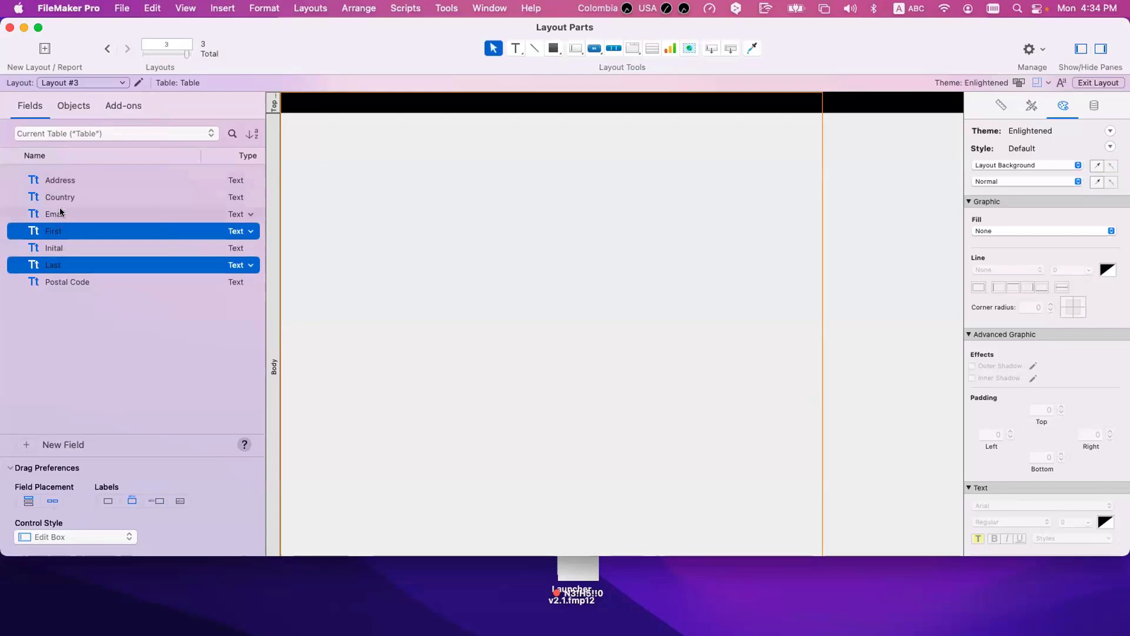
left_click(57, 180, "super")
left_click(59, 198, "super")
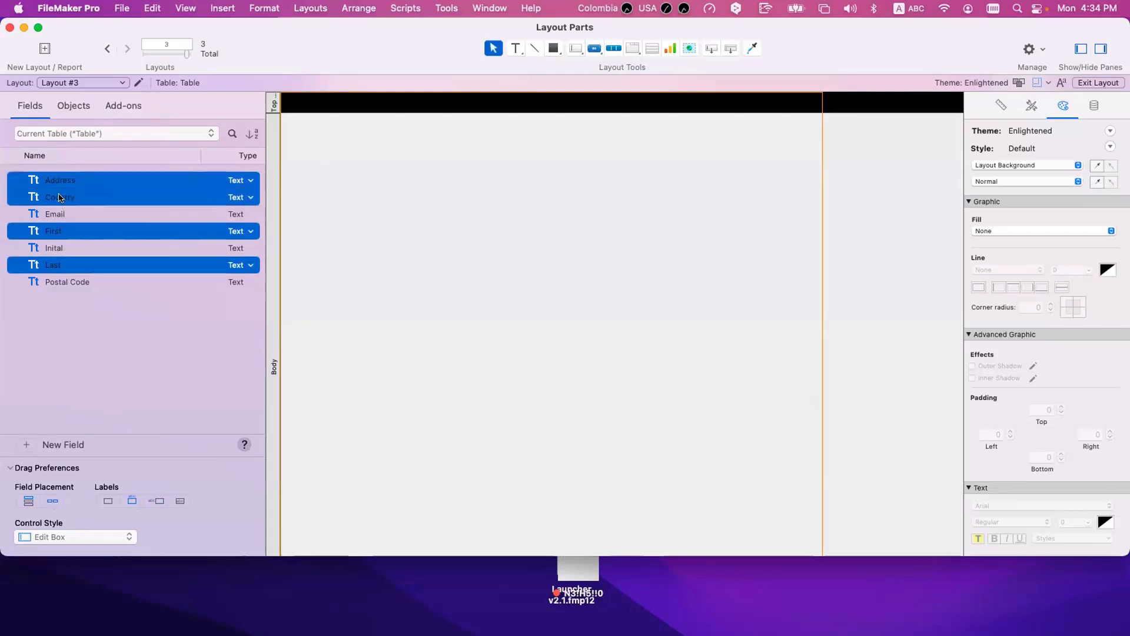
left_click(61, 282, "super")
left_click_drag(61, 282, 359, 177)
scroll(480, 141, "right", 2)
scroll(482, 144, "right", 6)
left_click_drag(936, 130, 737, 132)
scroll(613, 174, "left", 10)
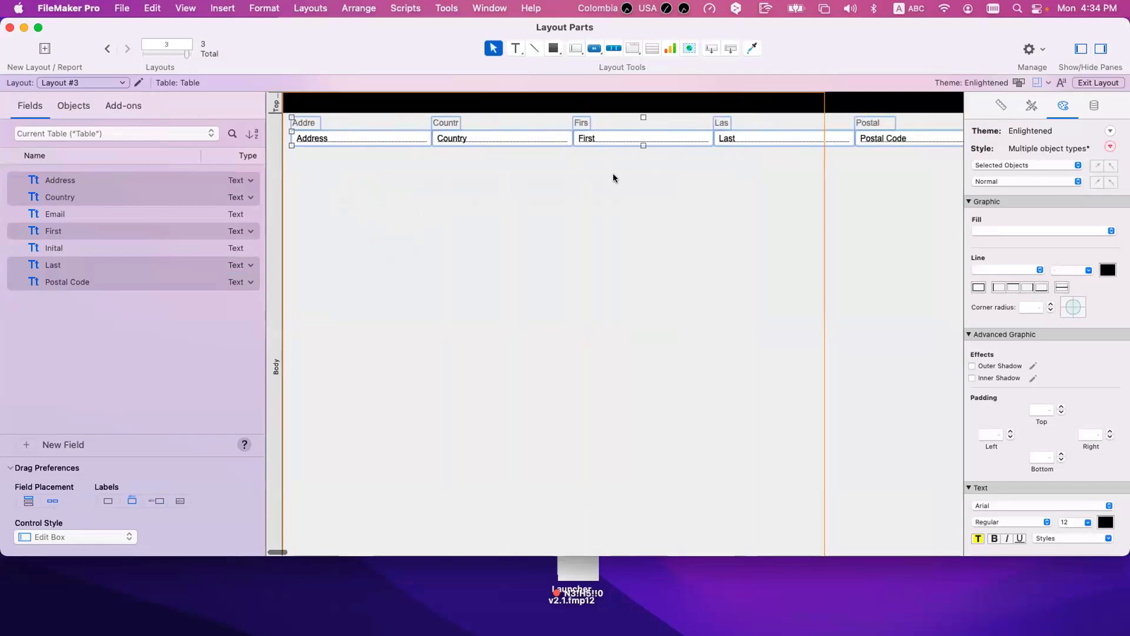
Step: Widen the truncated field labels, such as Address and Country, until their full names fit
left_click(359, 126)
left_click(313, 123)
left_click_drag(318, 123, 352, 121)
left_click(453, 122)
left_click_drag(459, 123, 484, 123)
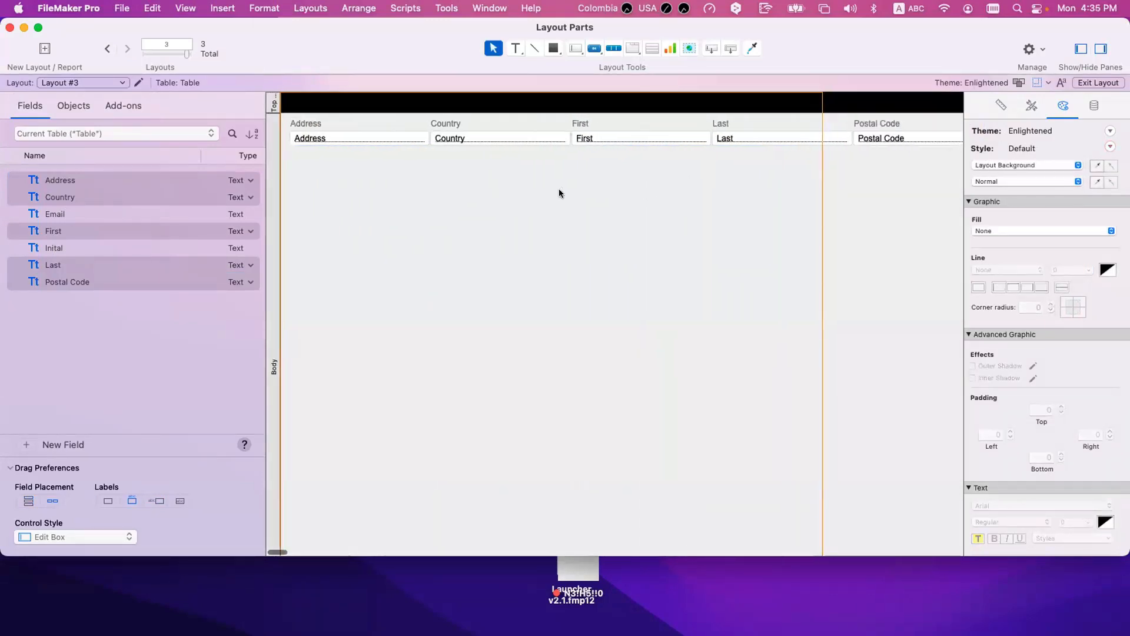
Step: Enlarge the Top Navigation part so the row of fields moves down, and switch the part labels' orientation
left_click(273, 114)
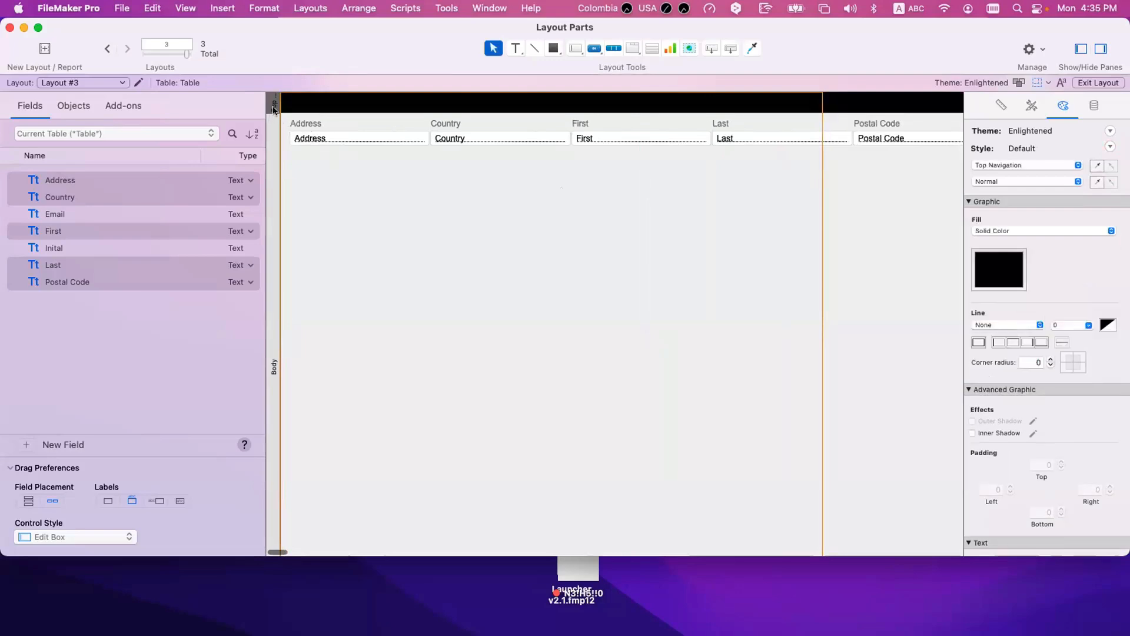
left_click(277, 109, "super")
left_click_drag(287, 114, 287, 131)
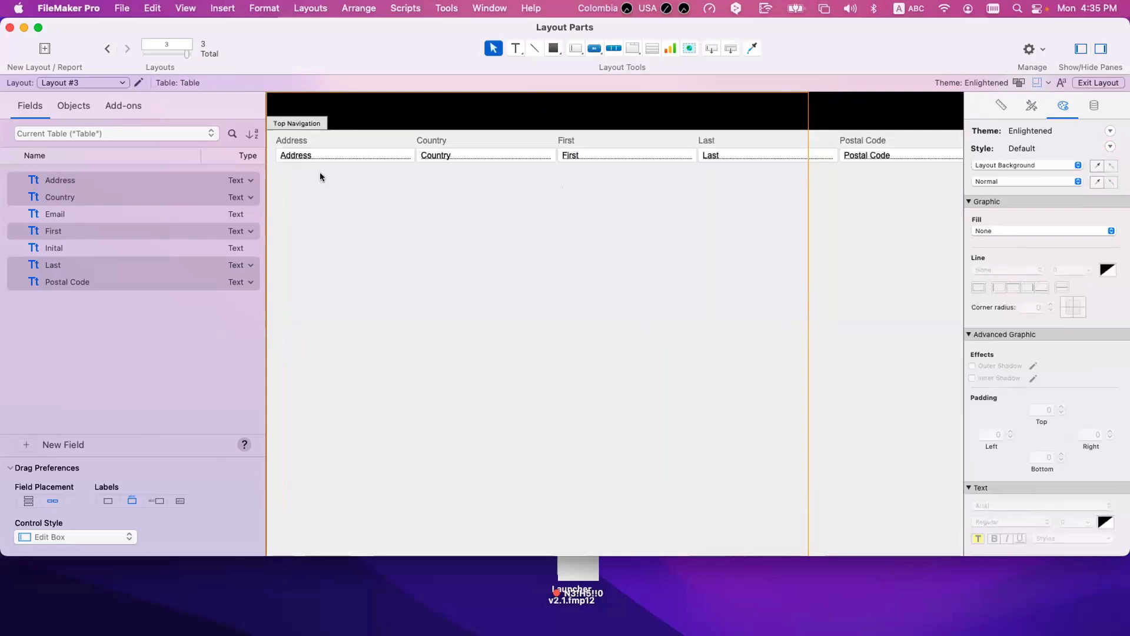
left_click(307, 125)
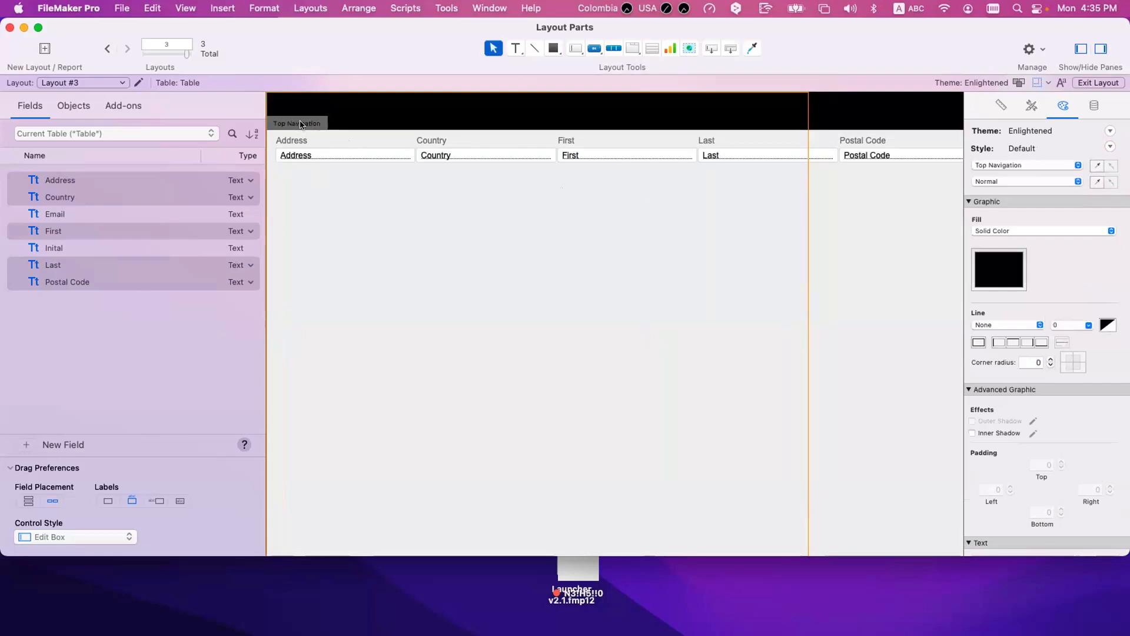
left_click(326, 207)
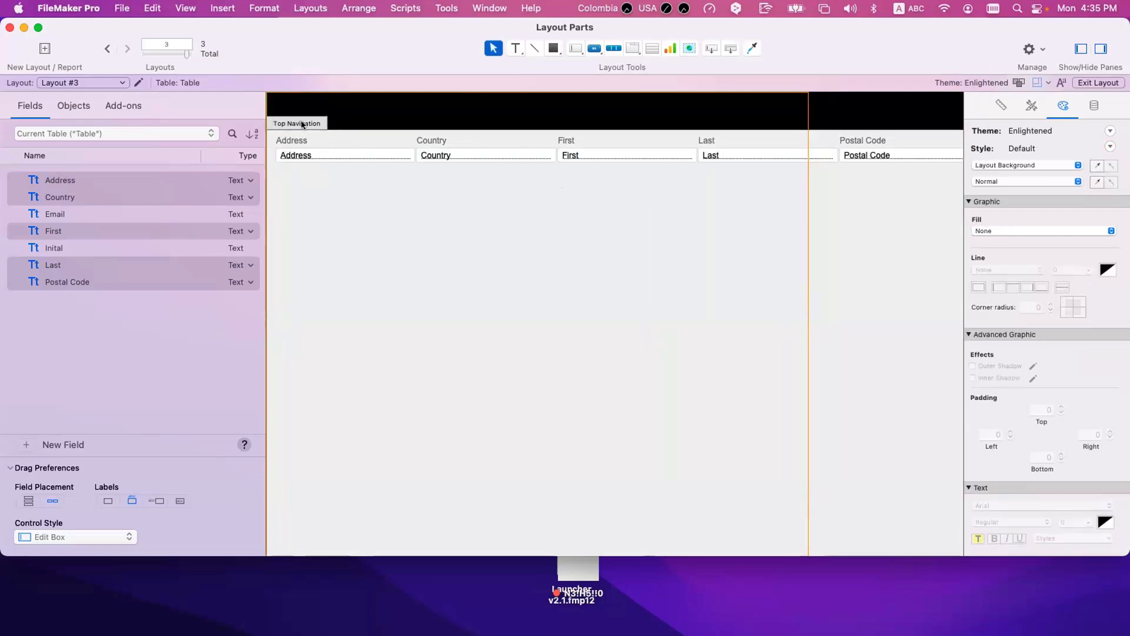
left_click(305, 125, "super")
left_click(342, 192)
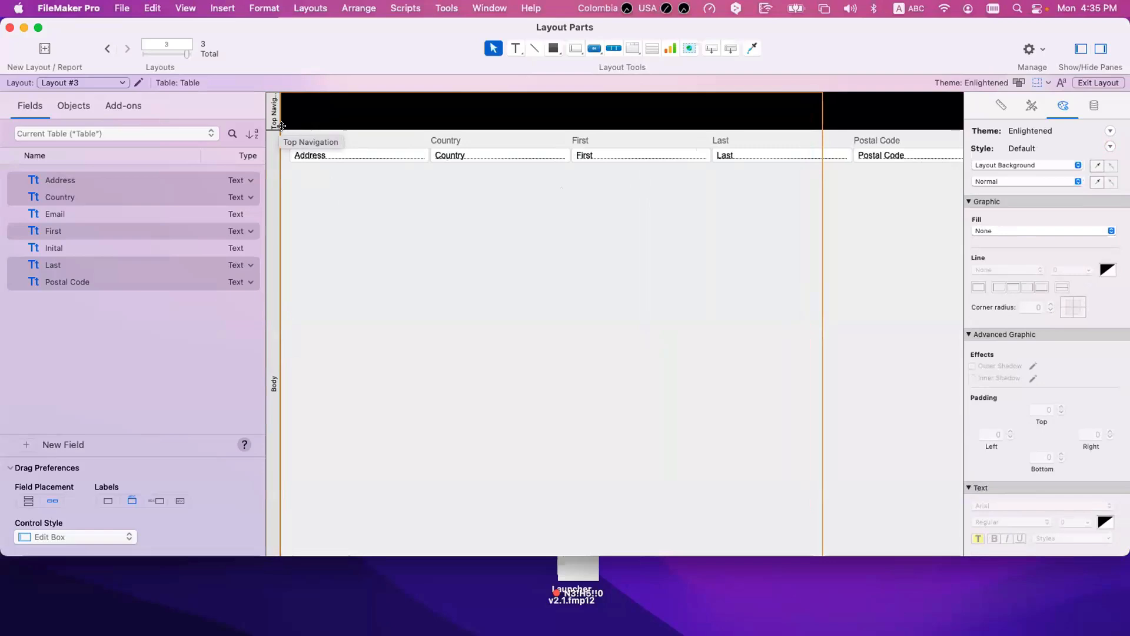
Step: Select the Top Navigation and Body parts in turn and compare their part labels in horizontal and vertical orientation
left_click(274, 120)
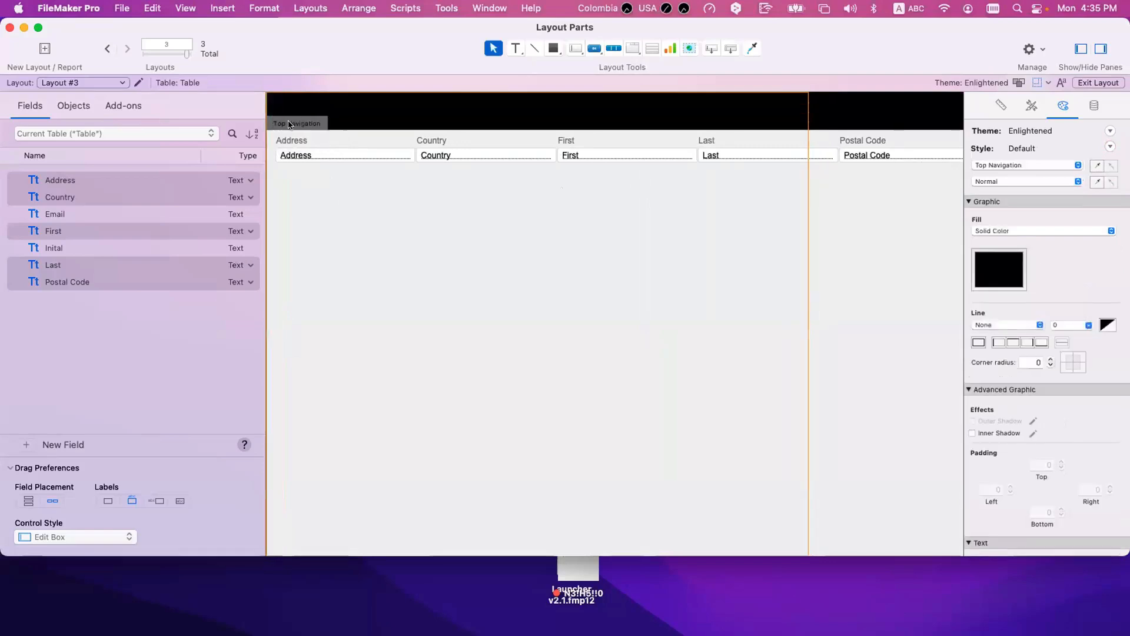
left_click(280, 122)
left_click(274, 121)
left_click(285, 122)
left_click(275, 186, "super")
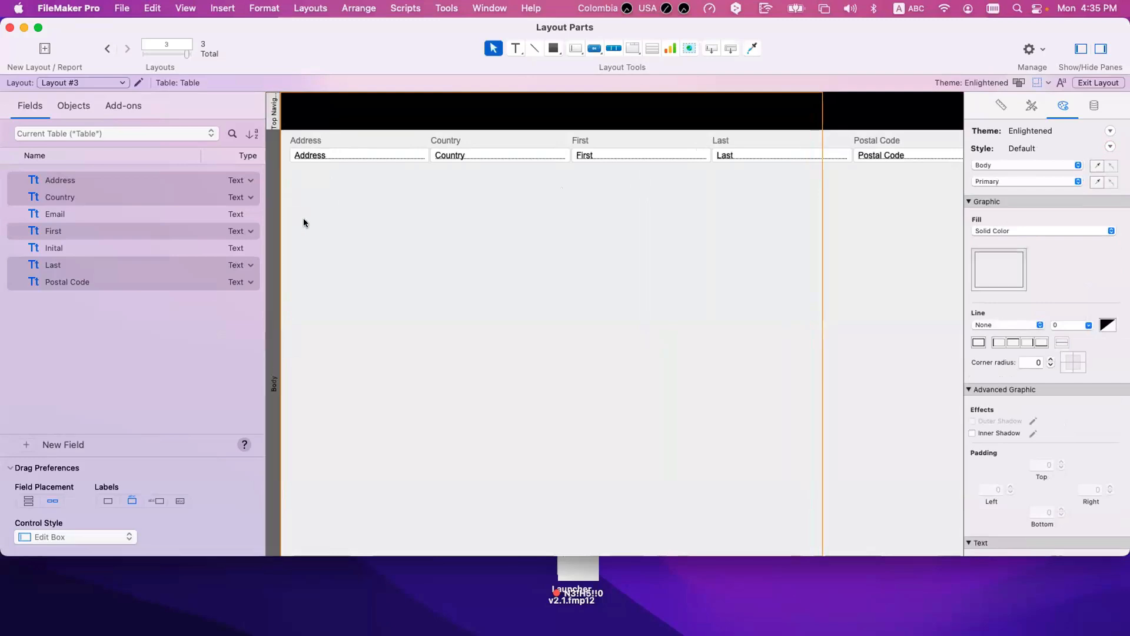
scroll(304, 222, "down", 5)
scroll(323, 281, "up", 1)
scroll(322, 281, "up", 4)
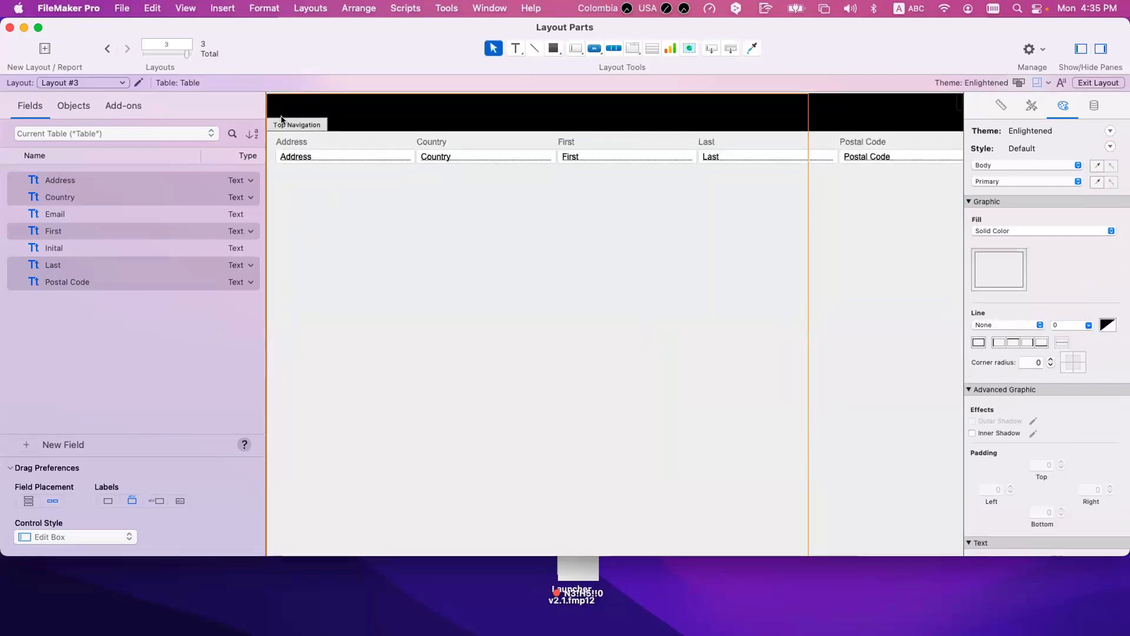
Step: Adjust the Top Navigation part to be slightly taller and leave the part labels in vertical orientation
left_click(270, 123)
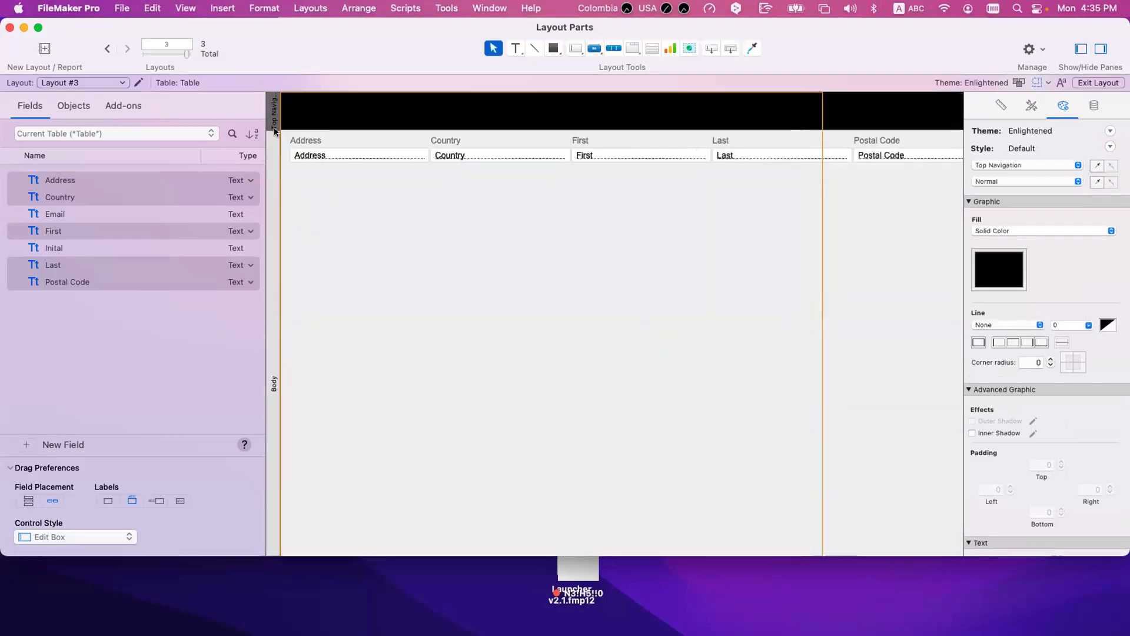
mouse_move(281, 126)
left_mouse_down()
mouse_move(290, 166)
mouse_move(288, 136)
left_mouse_up()
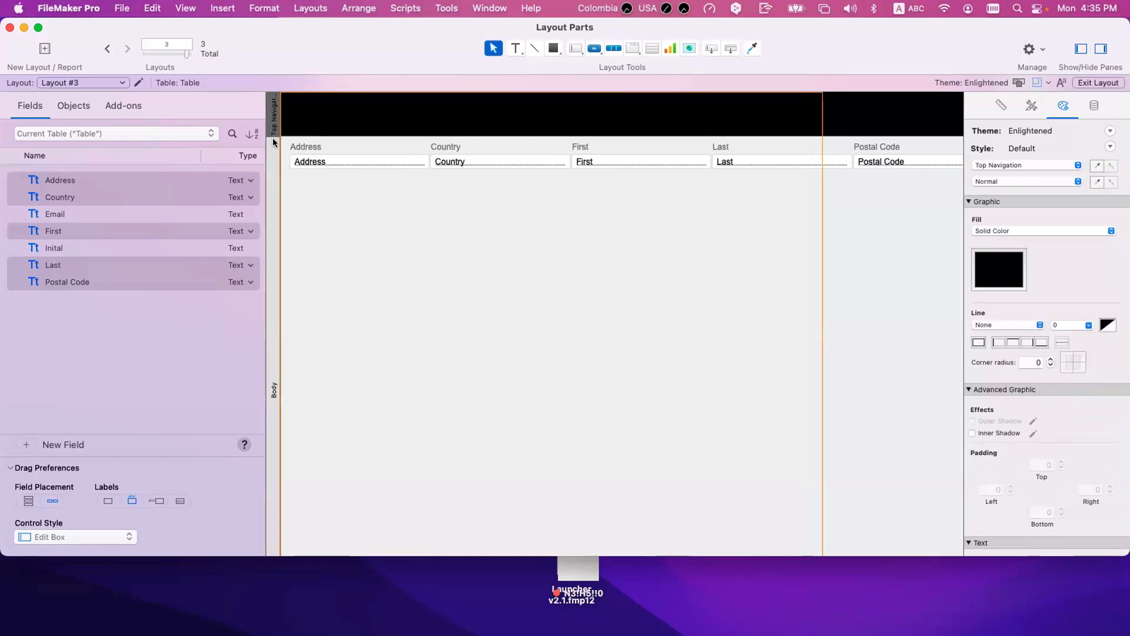
left_click(273, 137)
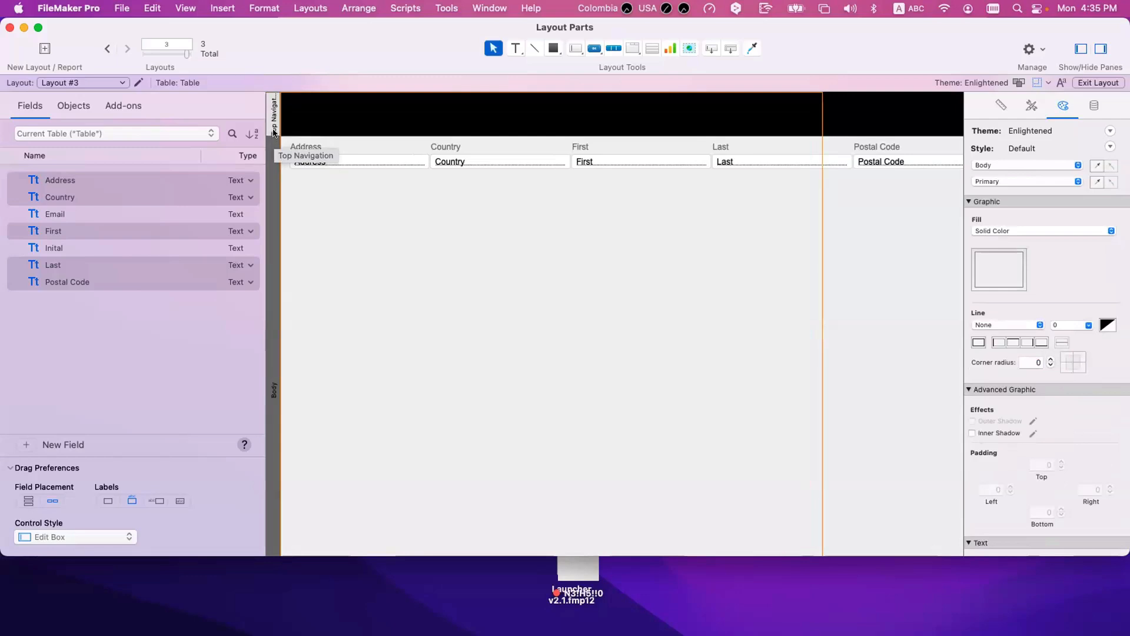
left_click_drag(270, 136, 274, 146)
left_click(274, 144)
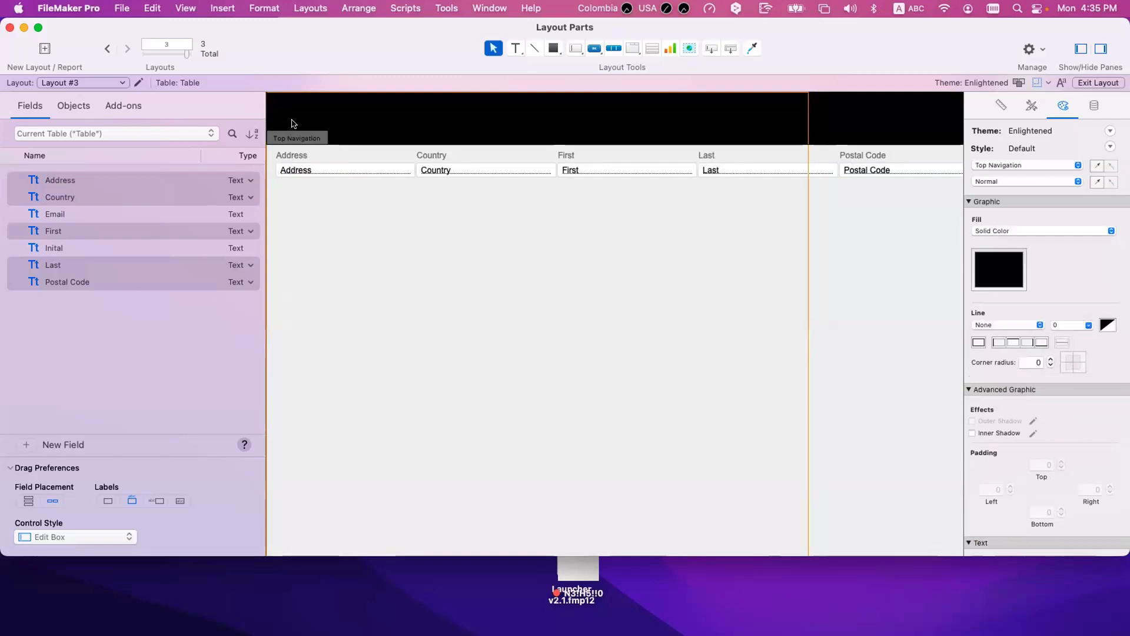
left_click_drag(355, 243, 355, 243)
left_click_drag(293, 120, 374, 230)
left_click(296, 127, "super")
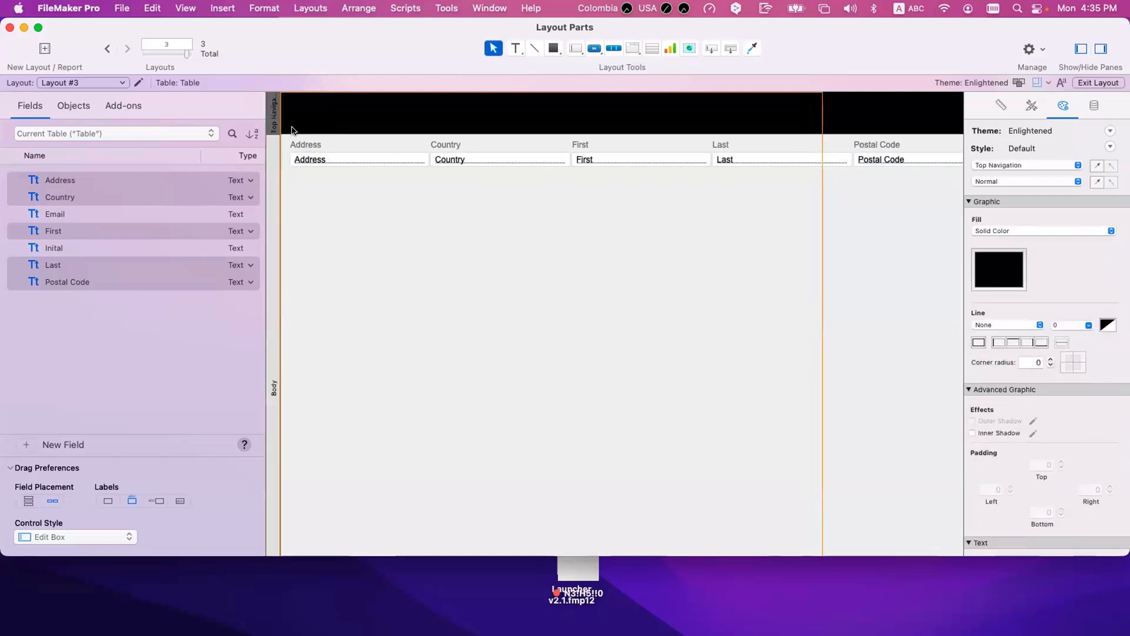
left_click(325, 212)
left_click(274, 123, "super")
left_click(299, 126, "super")
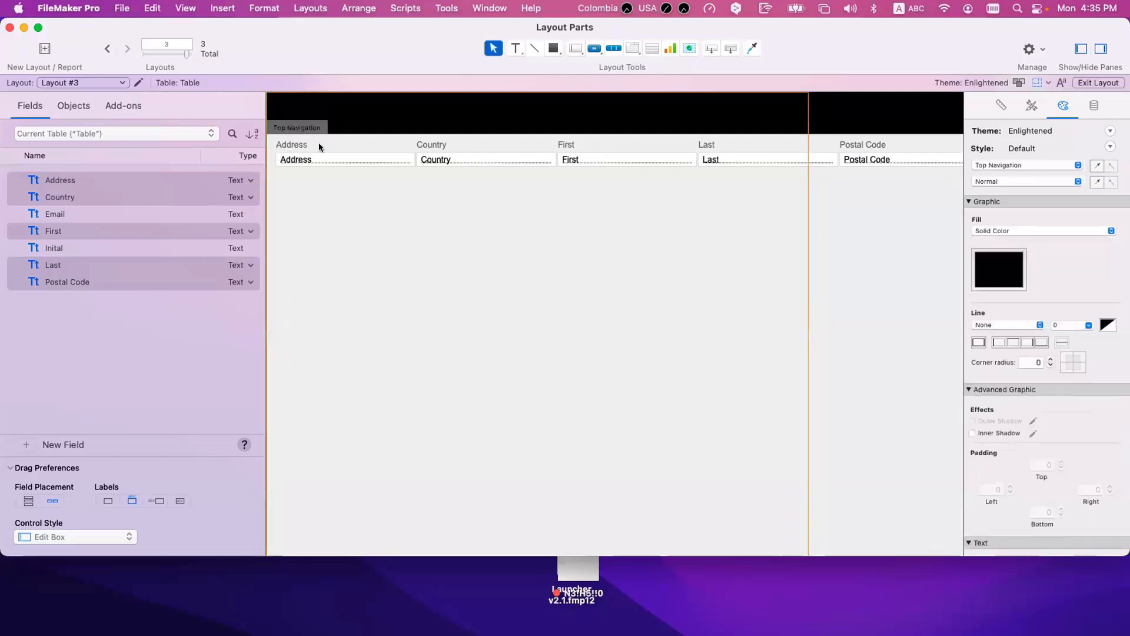
left_click(332, 308)
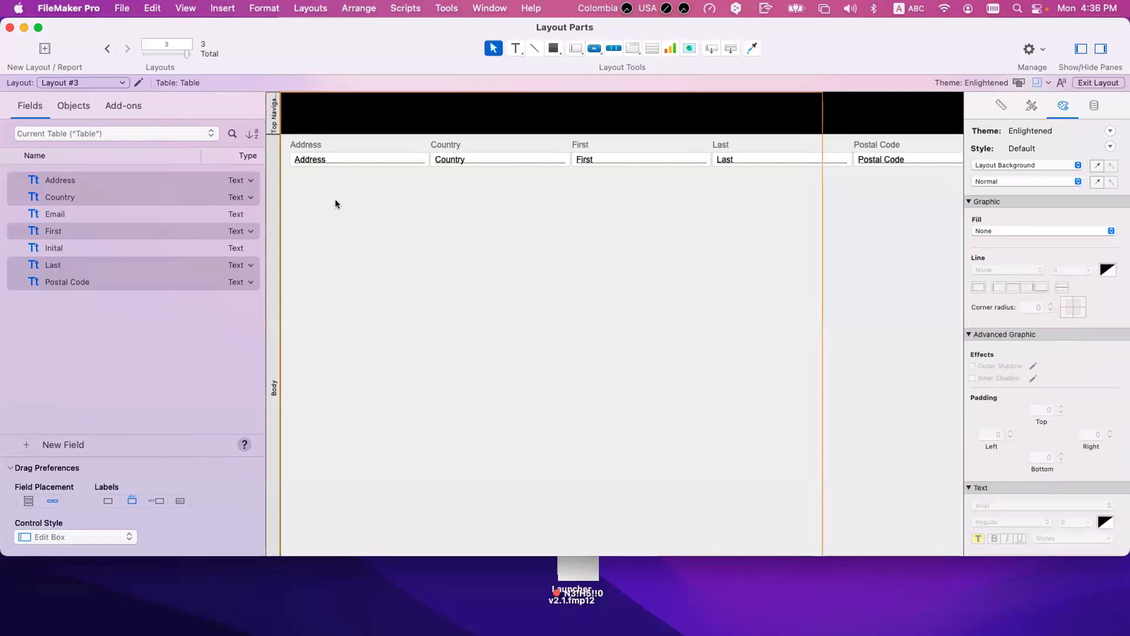
Step: Shorten the Body part to end just below the row of fields and check the layout in Browse mode
scroll(422, 338, "down", 5)
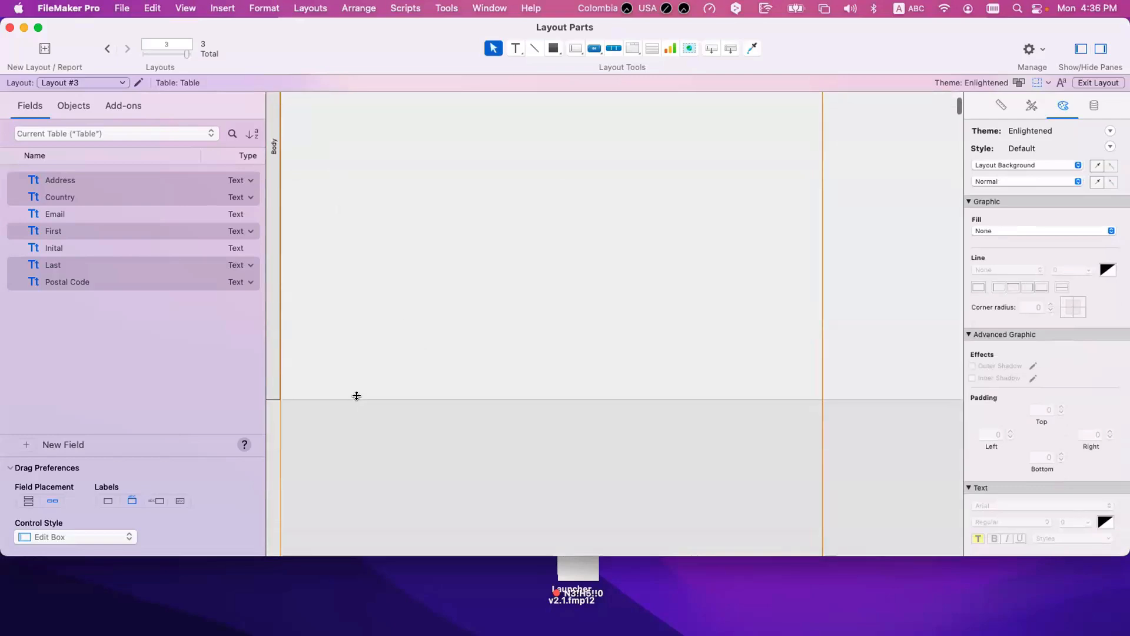
scroll(358, 199, "up", 5)
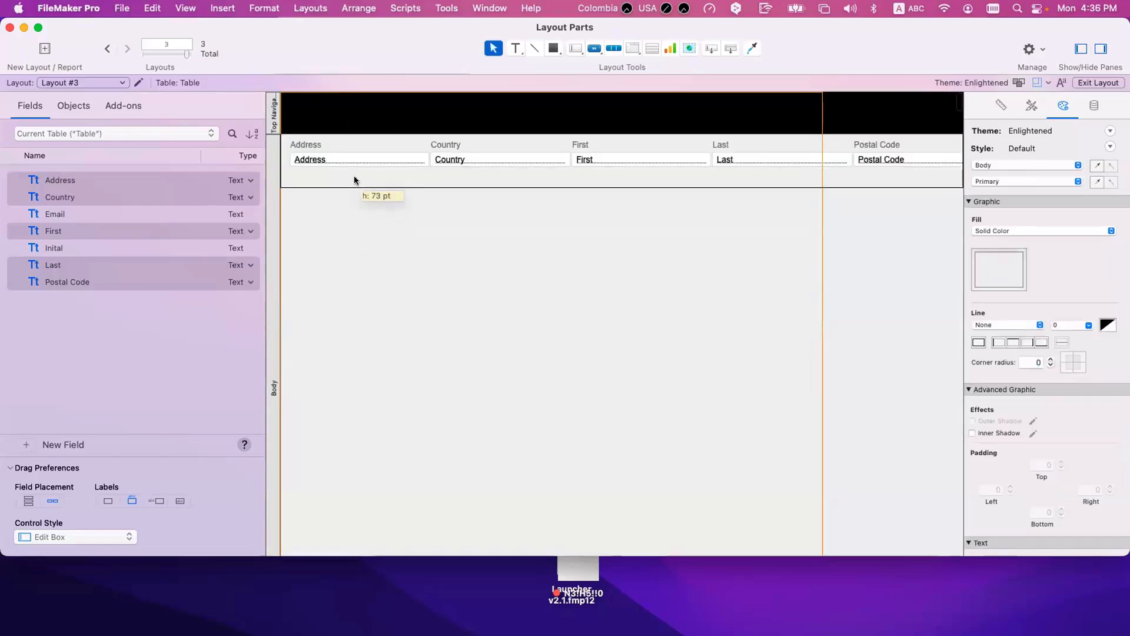
key("super+b")
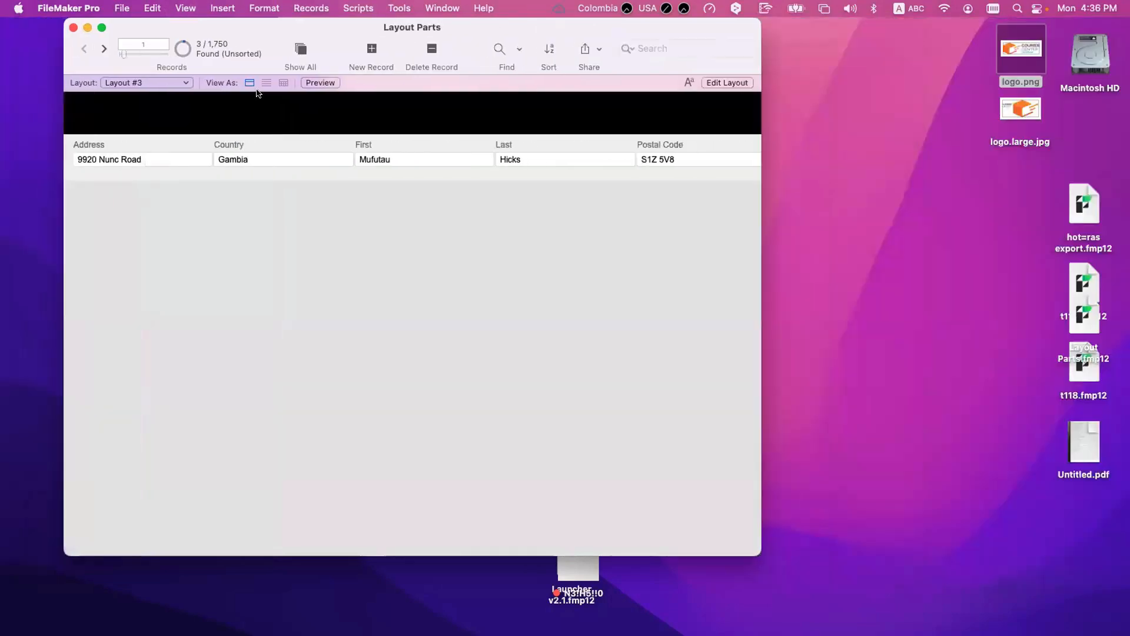
key("super+l")
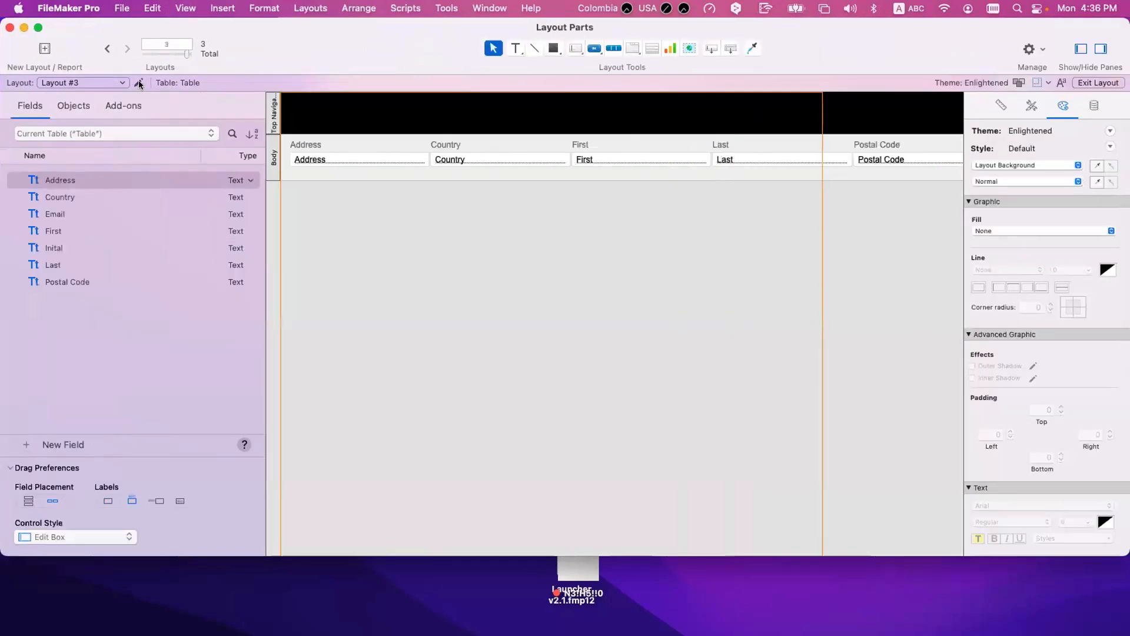
Step: Enable List View in the layout's setup and show the found records as a list in Browse mode
left_click(138, 82)
left_click(558, 267)
left_click(583, 388)
left_click(721, 527)
key("super+b")
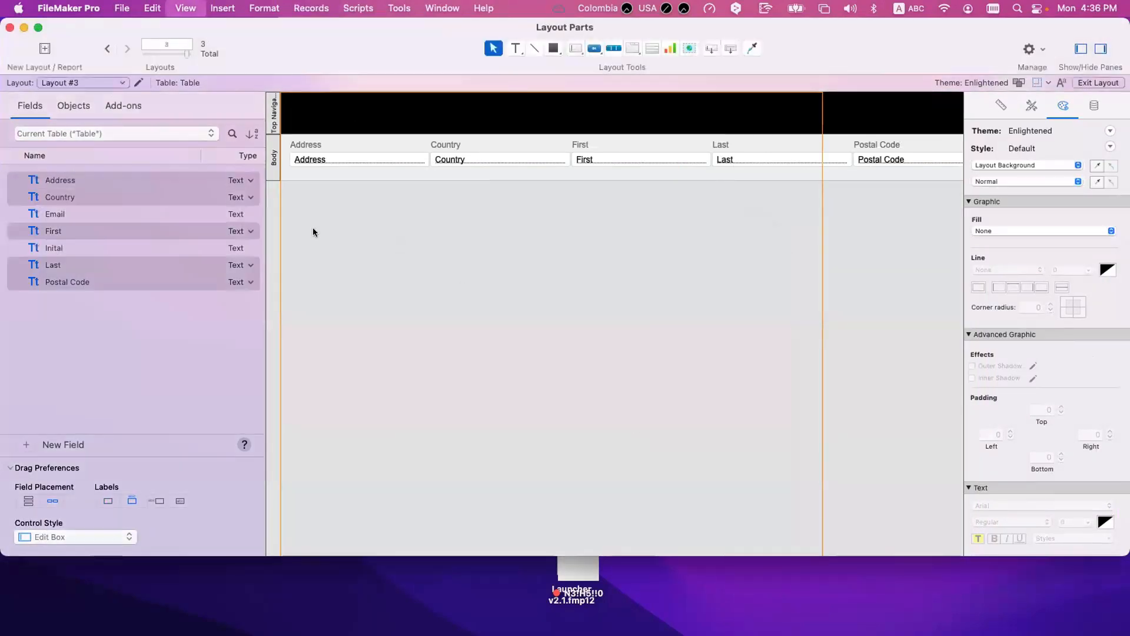
left_click(265, 83)
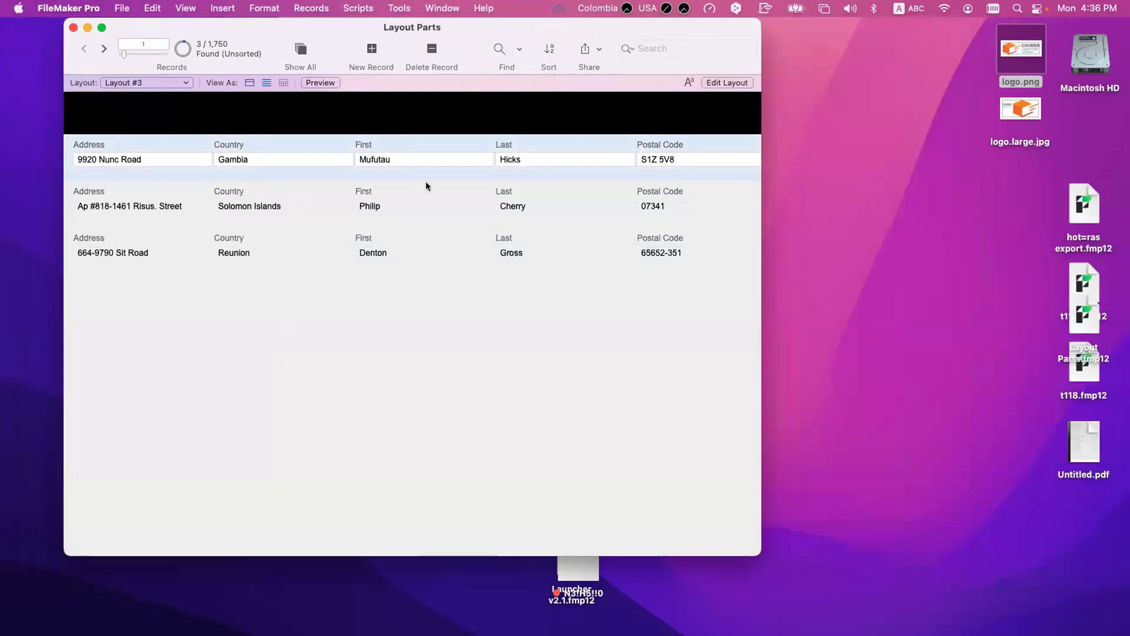
Step: Move the Address, Country, First, Last and Postal Code fields together slightly down in Layout mode, leaving a gap below their labels
key("super+l")
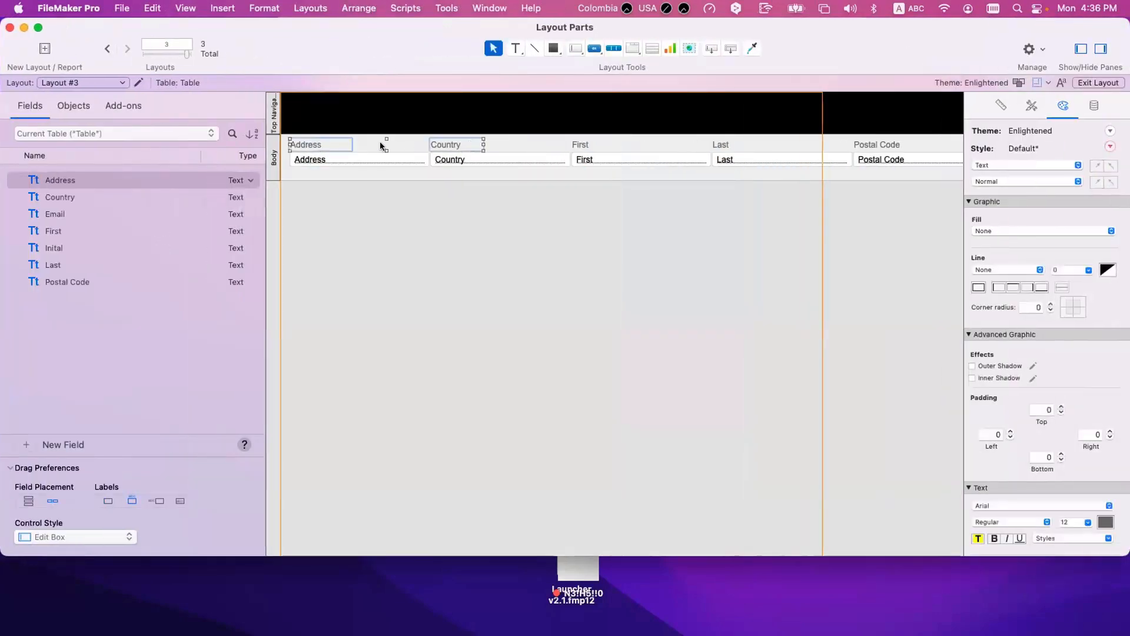
left_click(287, 156)
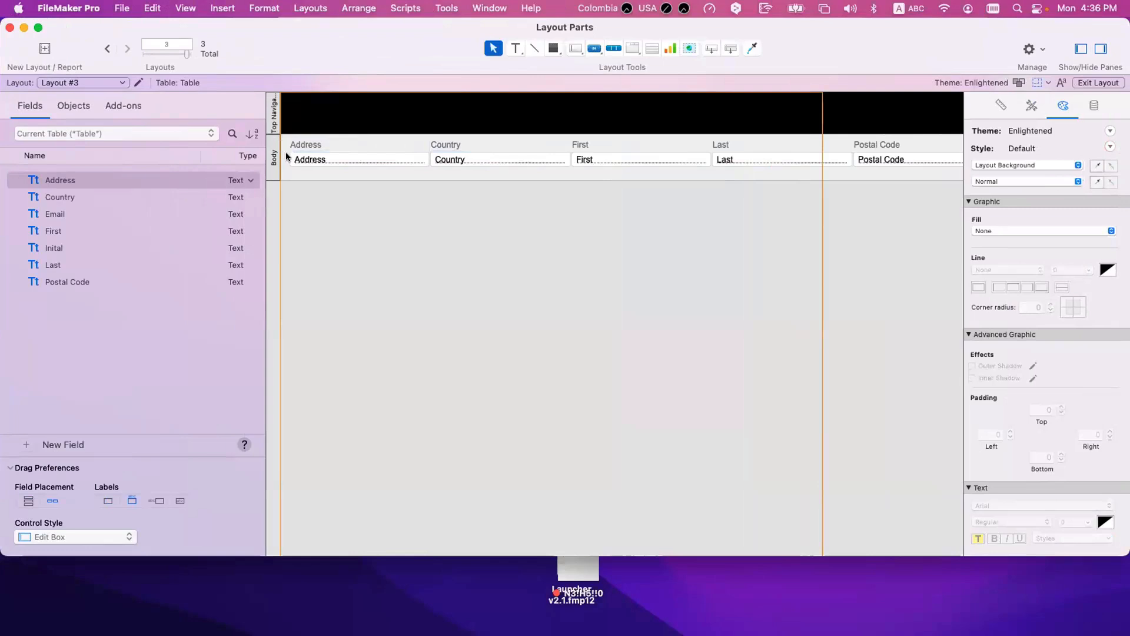
left_click(417, 157)
left_click(492, 162, "shift")
left_click(671, 157, "shift")
left_click(750, 157, "shift")
left_click(900, 160, "shift")
scroll(707, 235, "right", 3)
scroll(588, 206, "left", 3)
left_click_drag(513, 163, 513, 167)
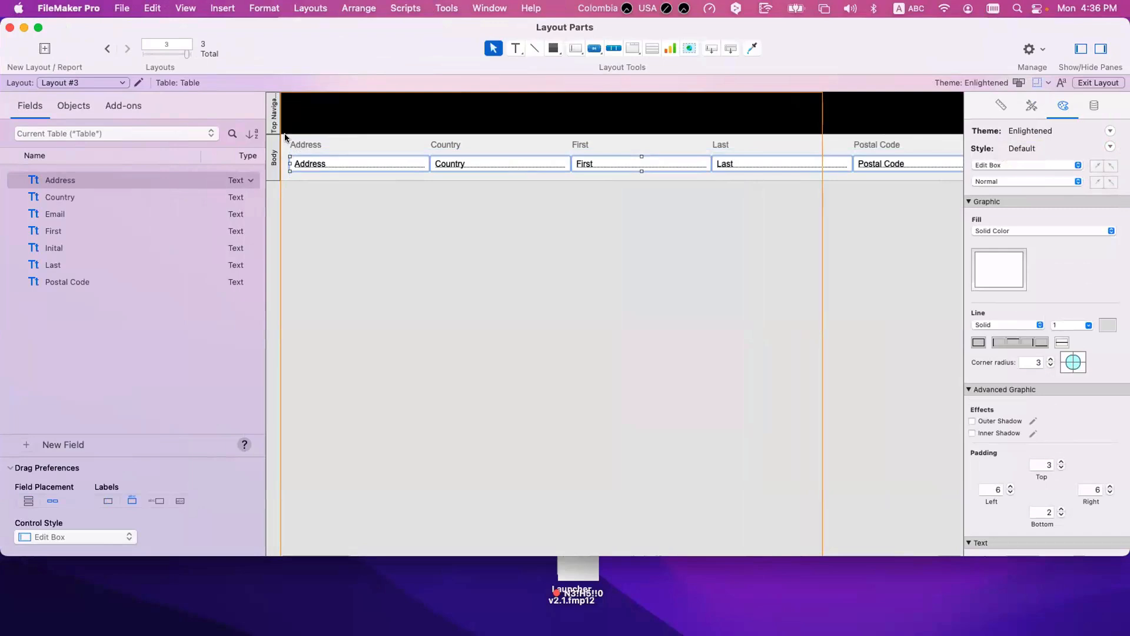
Step: Add a Header part between Top Navigation and Body that contains the row of field labels
scroll(309, 137, "right", 2)
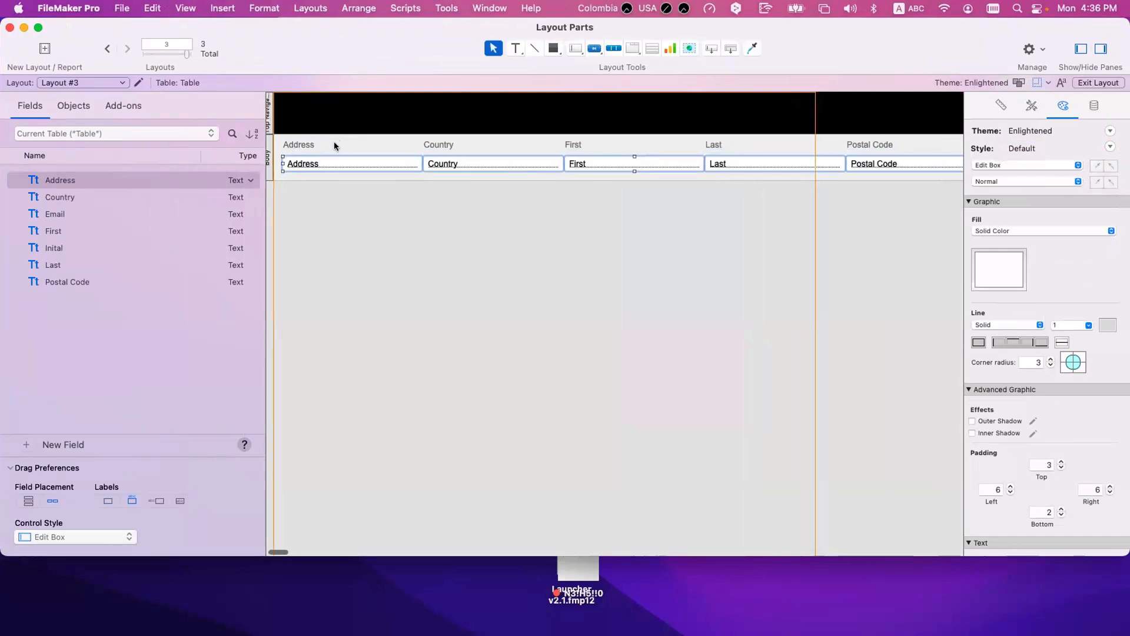
left_click(301, 142)
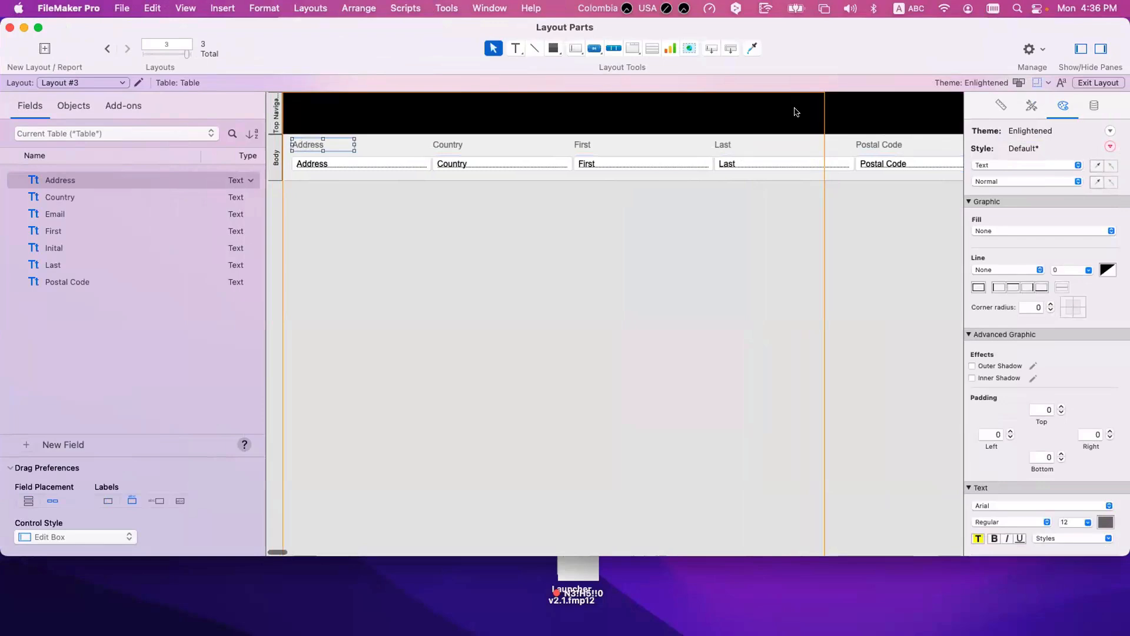
left_click_drag(730, 49, 729, 152)
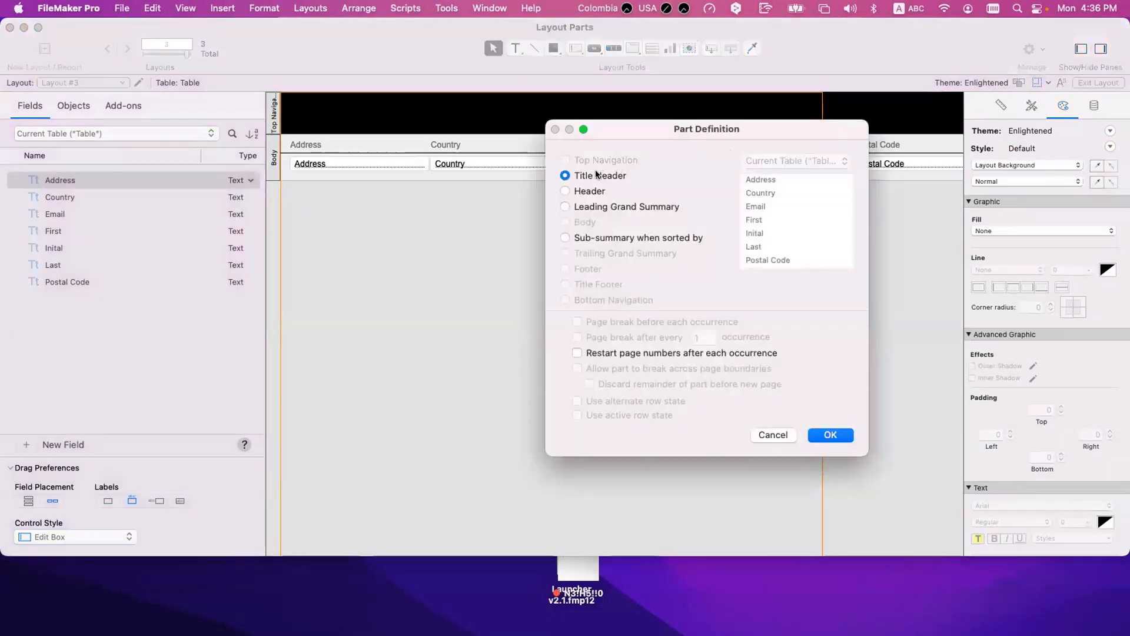
left_click(592, 190)
left_click(830, 435)
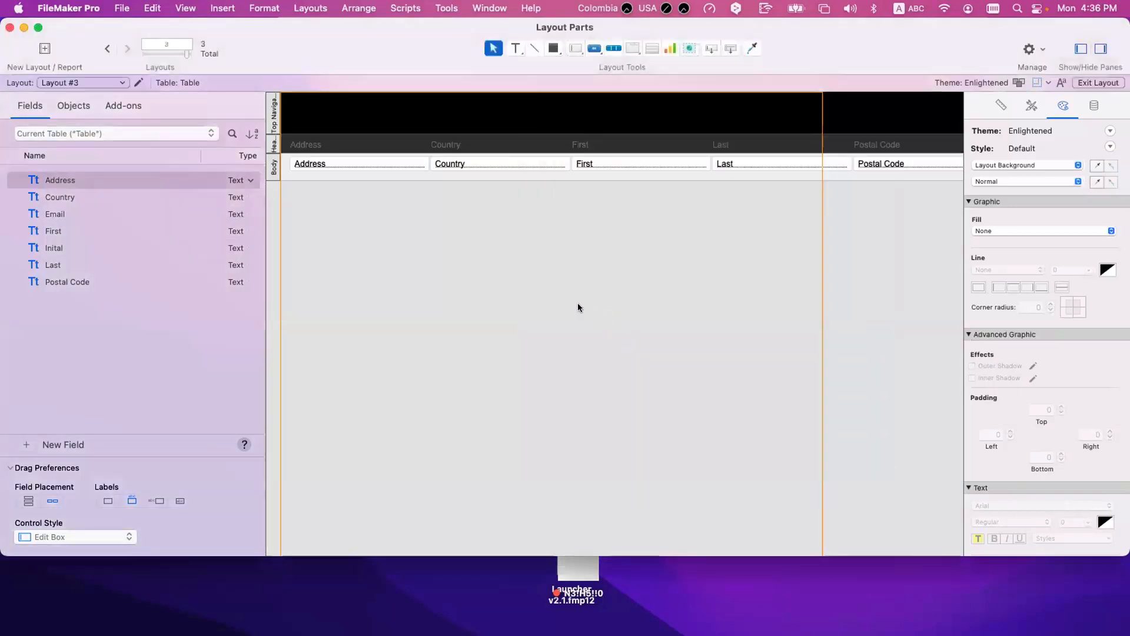
Step: Set the text colour of the Address, Country, First, Last and Postal Code labels in the Header to white
scroll(638, 231, "right", 5)
left_click_drag(877, 144, 160, 145)
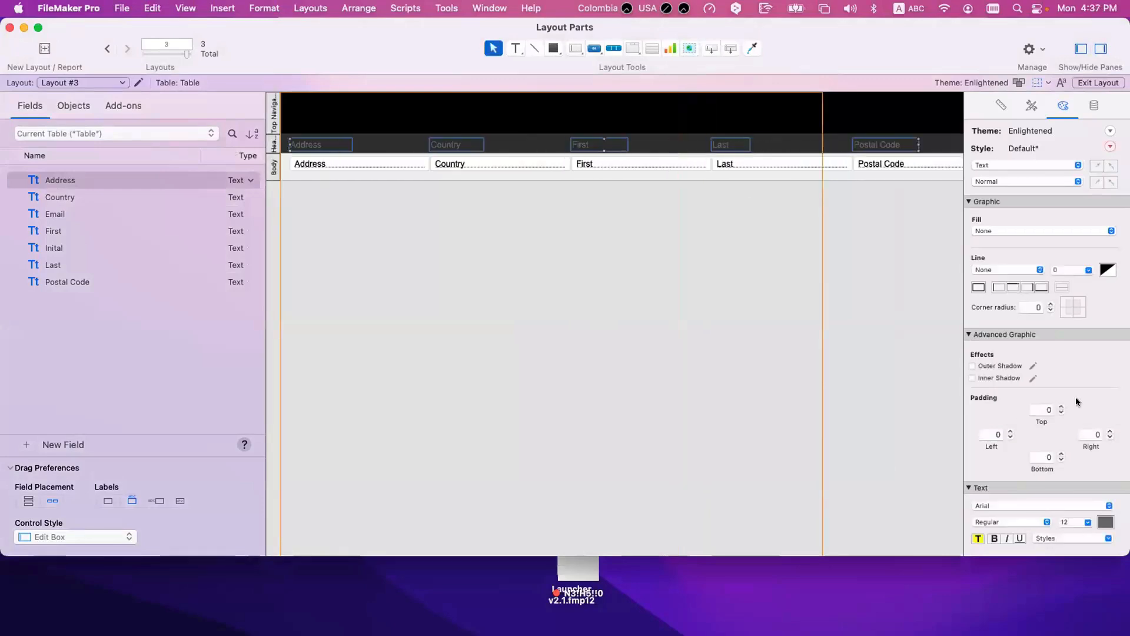
left_click(1100, 522)
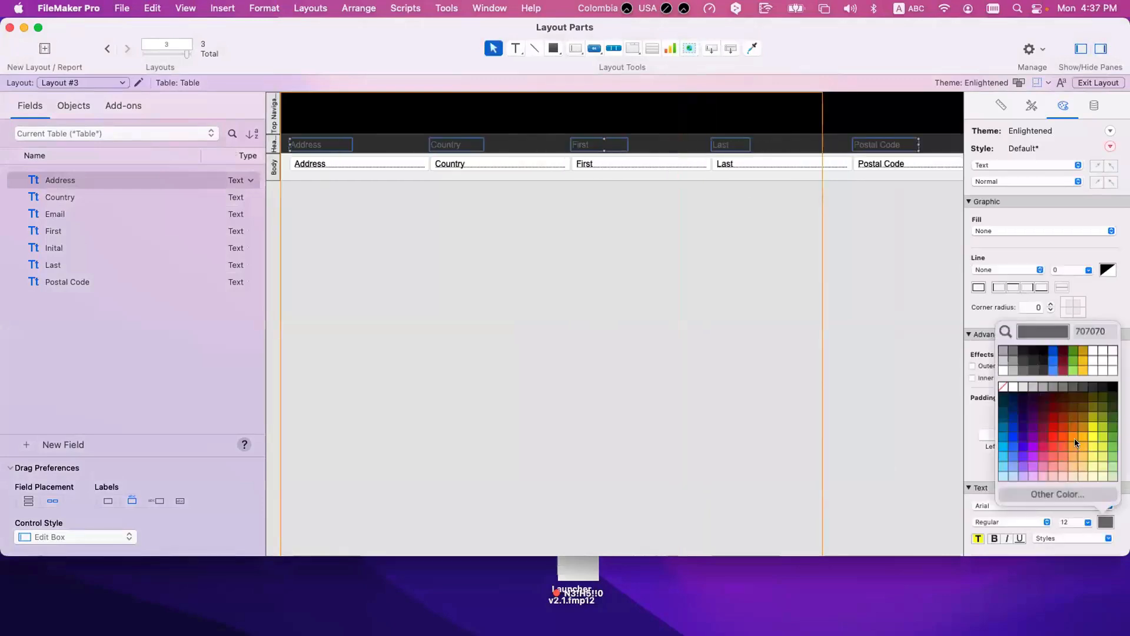
left_click(1015, 382)
left_click(722, 291)
scroll(835, 161, "right", 4)
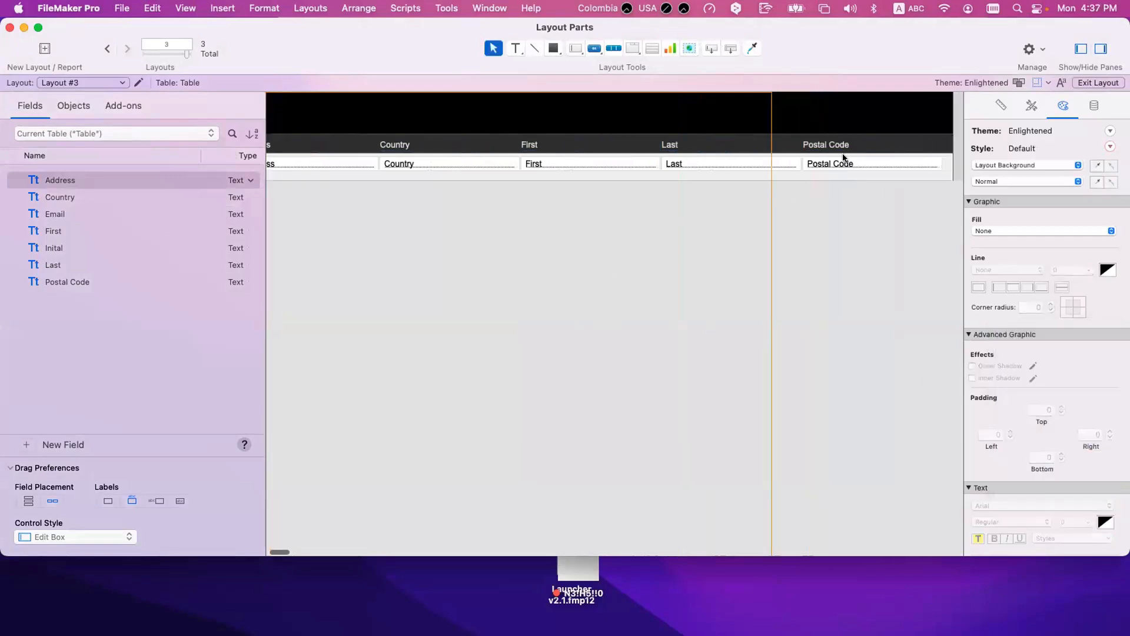
Step: Nudge the header labels slightly up and the row of Body fields slightly down
left_click_drag(923, 143, 87, 148)
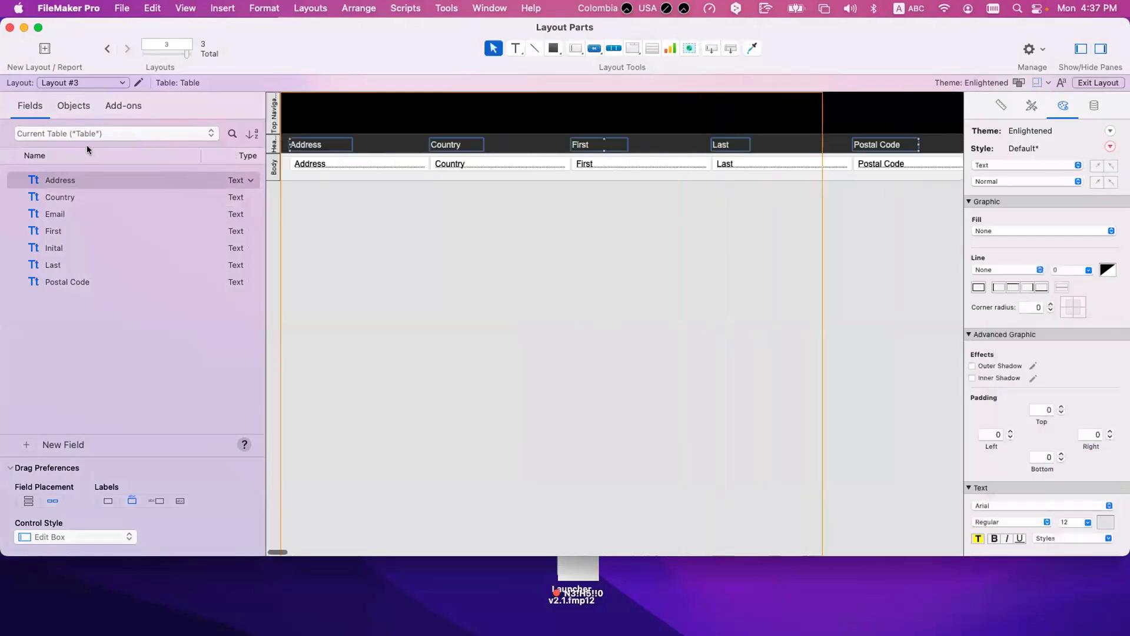
key("Up")
key("Up")
left_click_drag(908, 197, 298, 165)
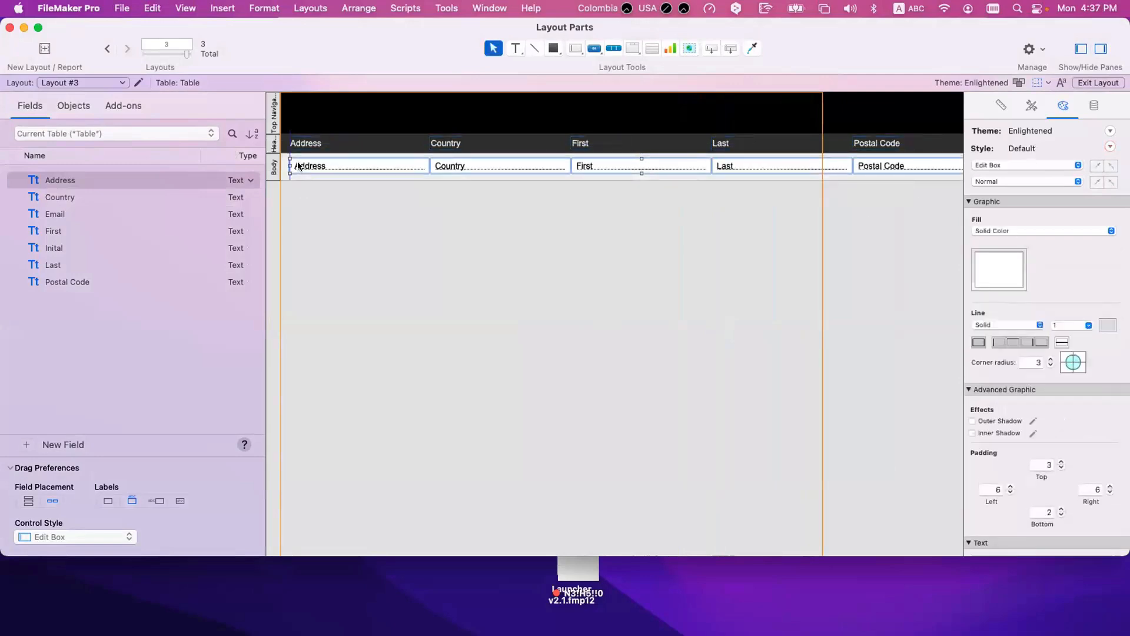
left_click(371, 239)
Step: Undo the field and label moves, the white label colour and the added Header part
key("super+z")
key("super+z")
key("super+z")
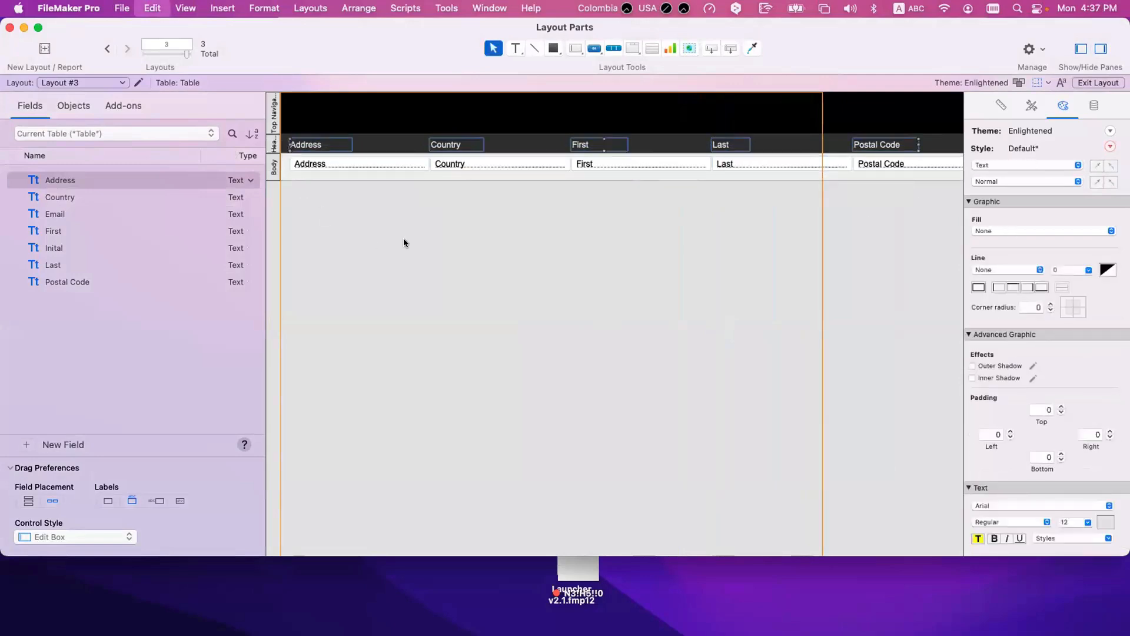
key("super+z")
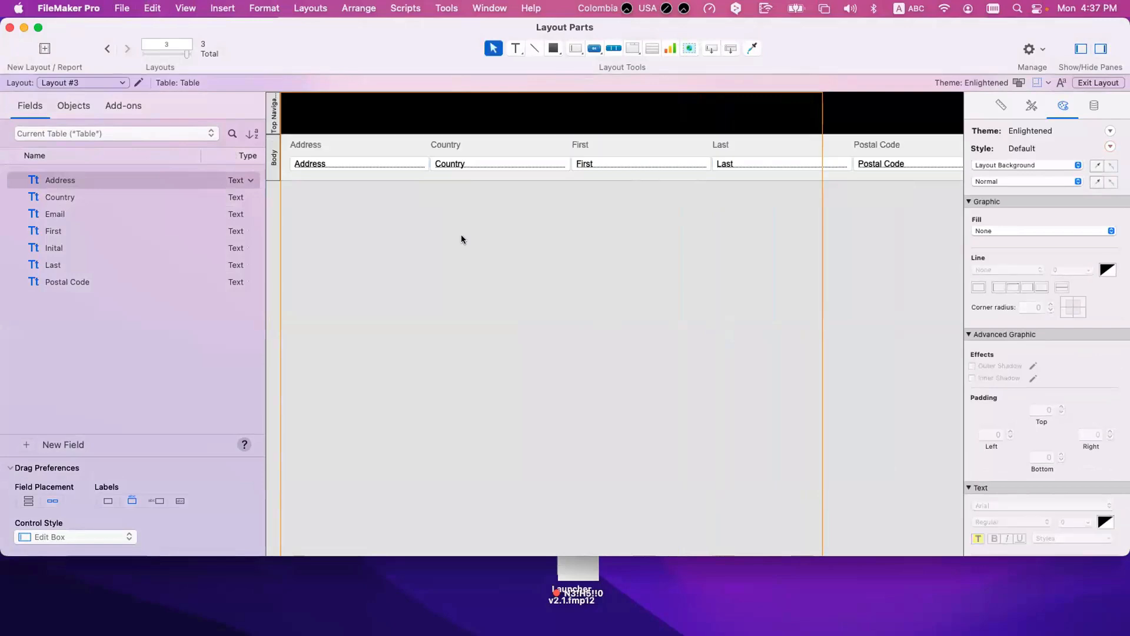
Step: Nudge the Address, Country, First, Last and Postal Code fields slightly down together, away from their labels
left_click_drag(911, 196, 312, 162)
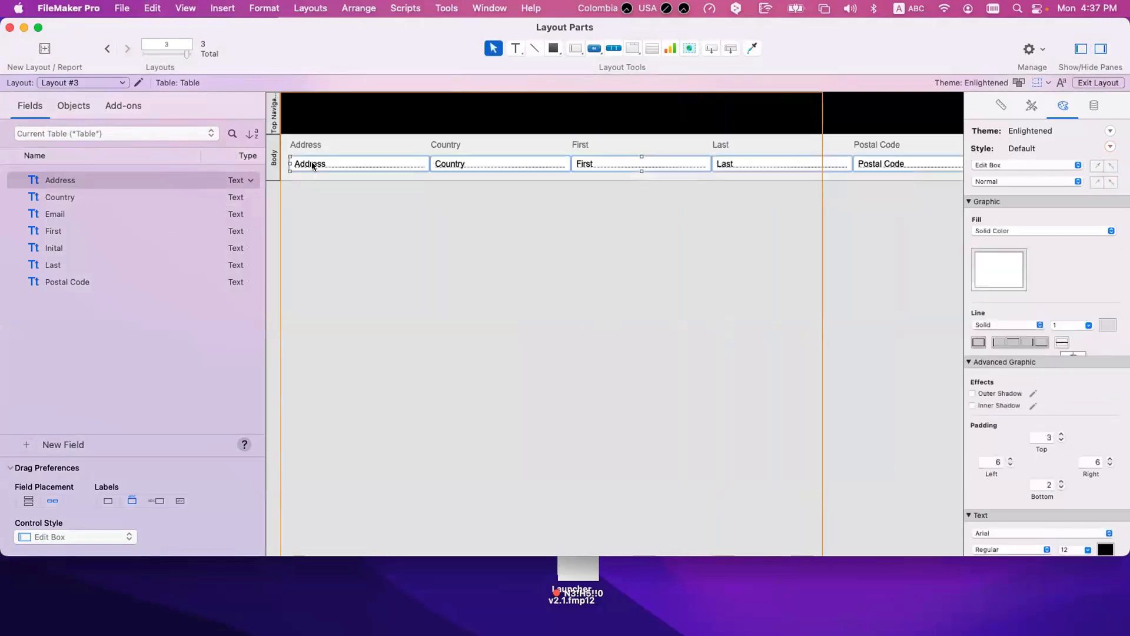
key("Down")
key("Down")
key("Down")
key("Down")
left_click(468, 258)
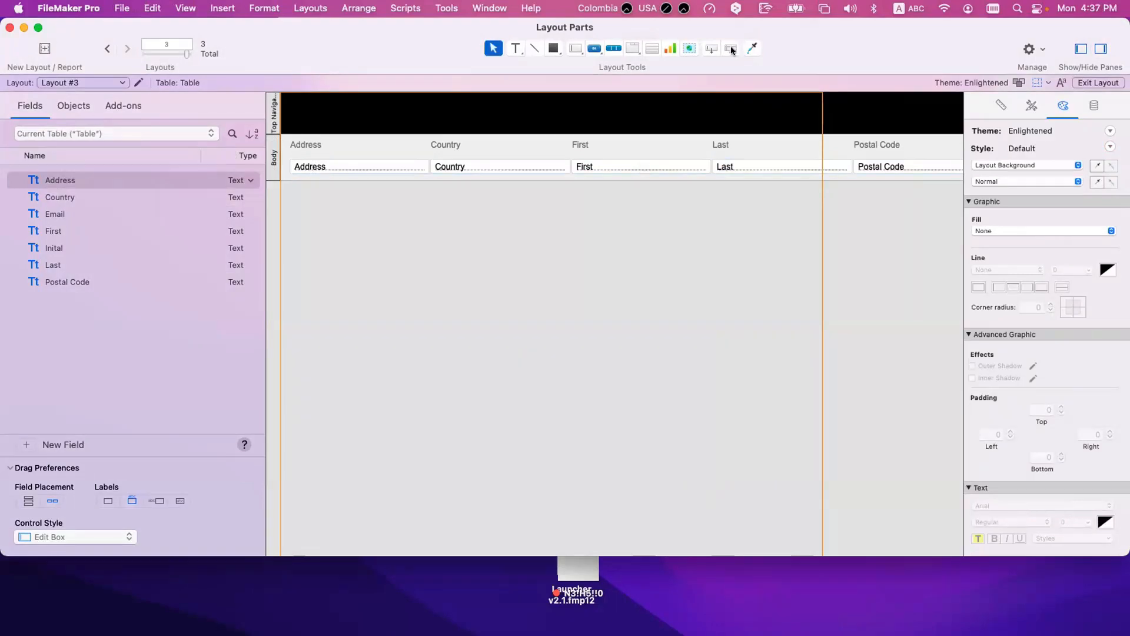
Step: Insert a Header part above the Body, ending between the row of labels and the row of fields
left_click_drag(729, 46, 731, 156)
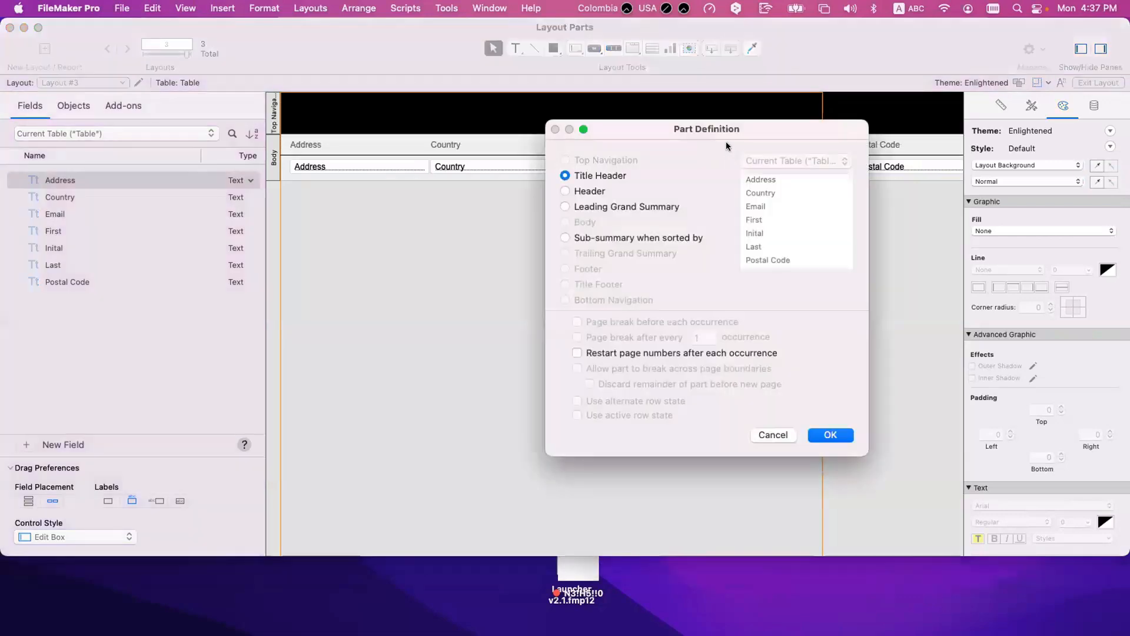
left_click(594, 192)
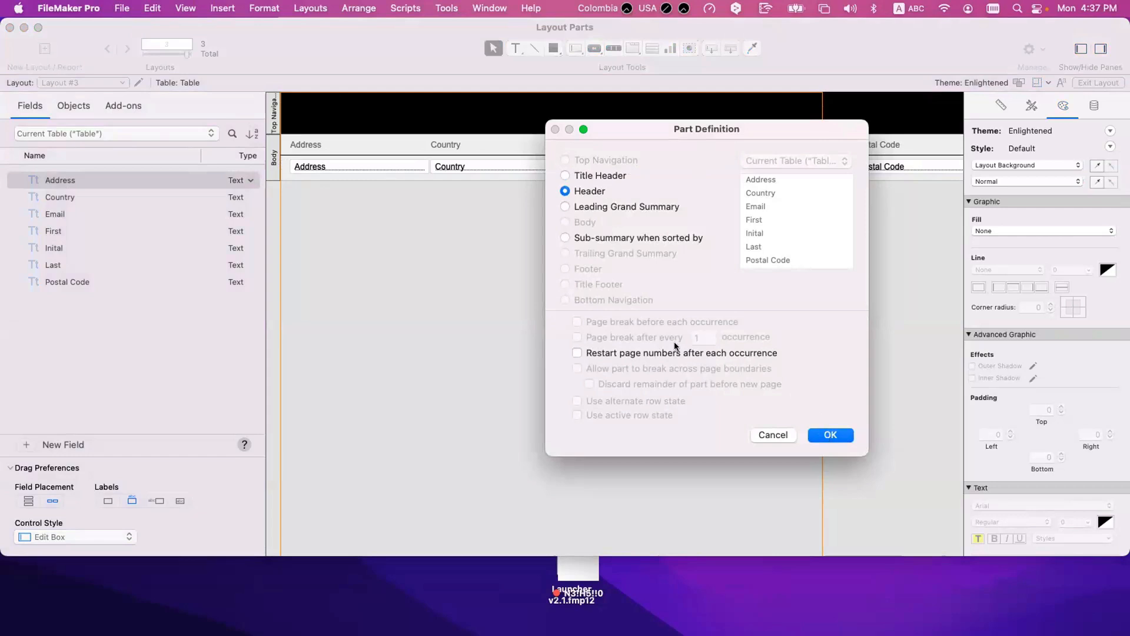
key("Return")
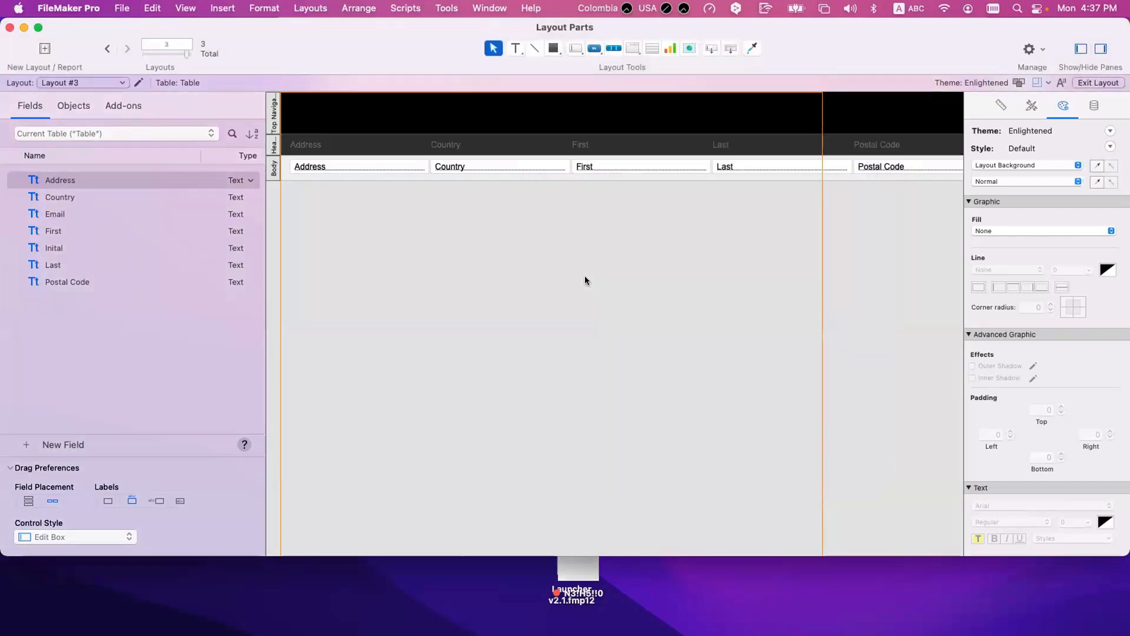
Step: Nudge the row of fields in the Body slightly further down
scroll(905, 200, "down", 1)
scroll(905, 200, "right", 1)
left_click_drag(908, 202, 324, 149)
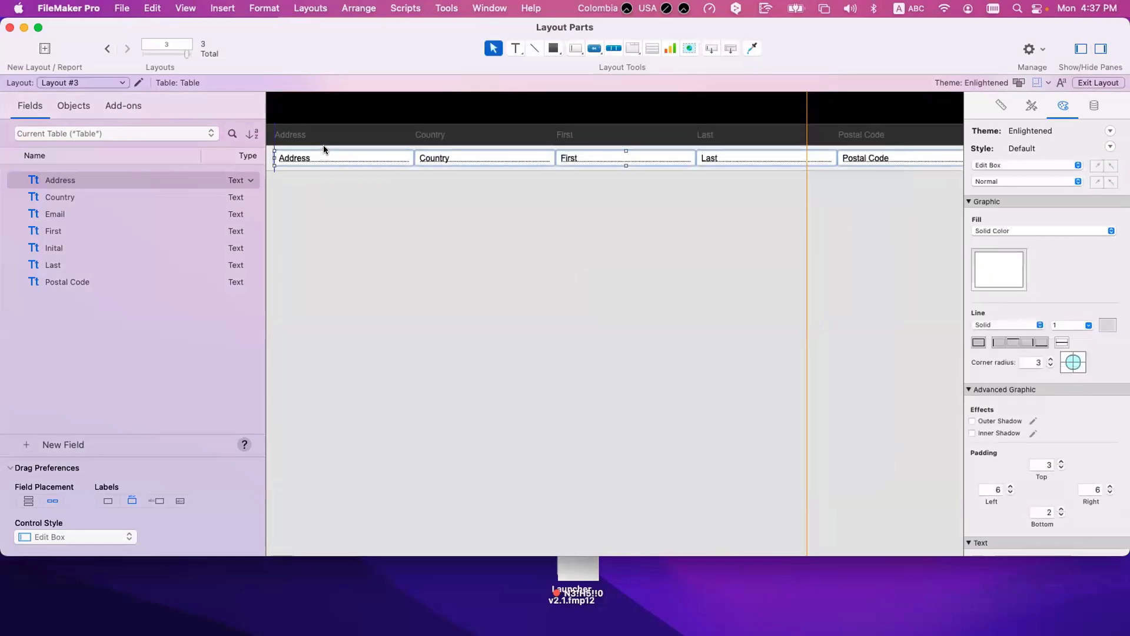
Step: Set the text colour of the five column labels in the Header to white
scroll(838, 156, "right", 3)
left_click_drag(852, 140, 73, 141)
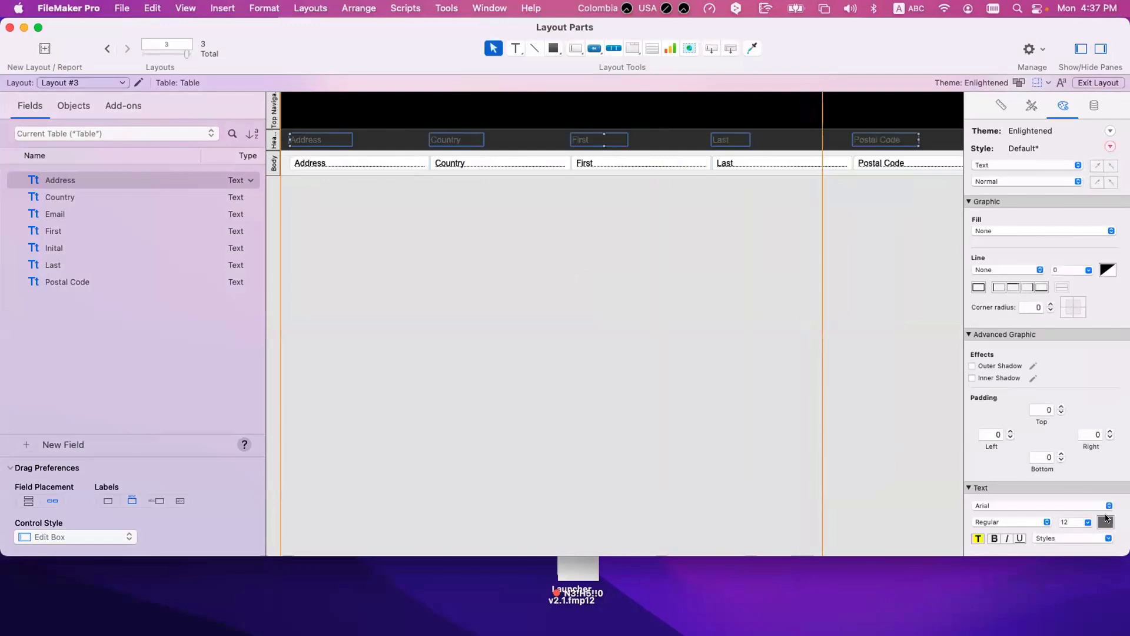
left_click(1105, 522)
left_click(1012, 385)
left_click(658, 311)
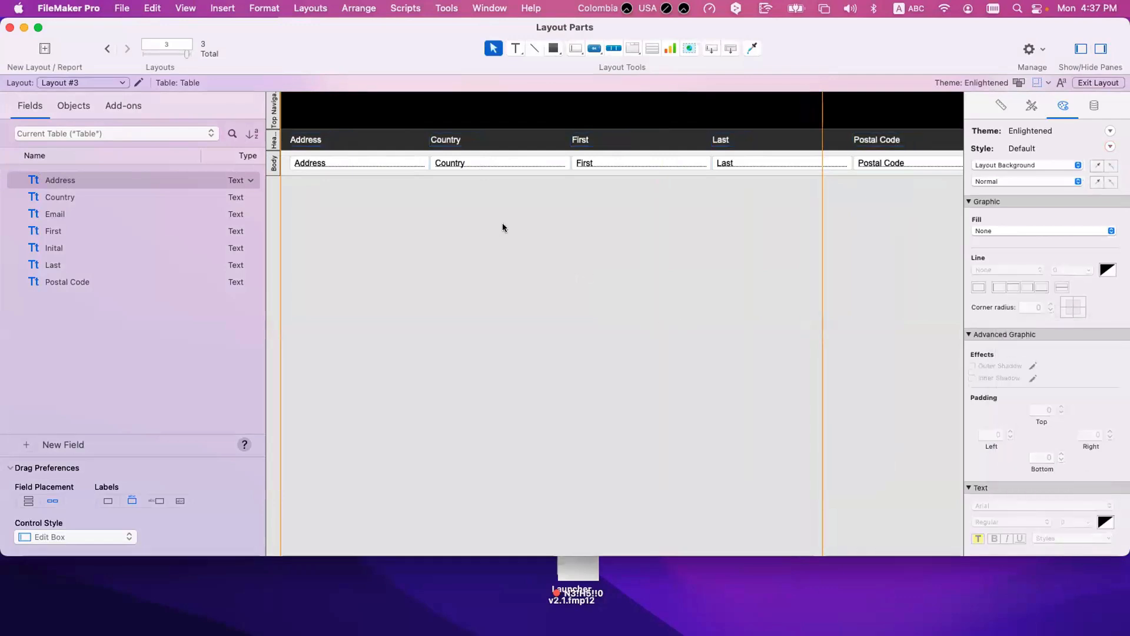
Step: Review the list in Browse mode, activating the second and third records, and compare it with the Body fields in Layout mode
key("super+b")
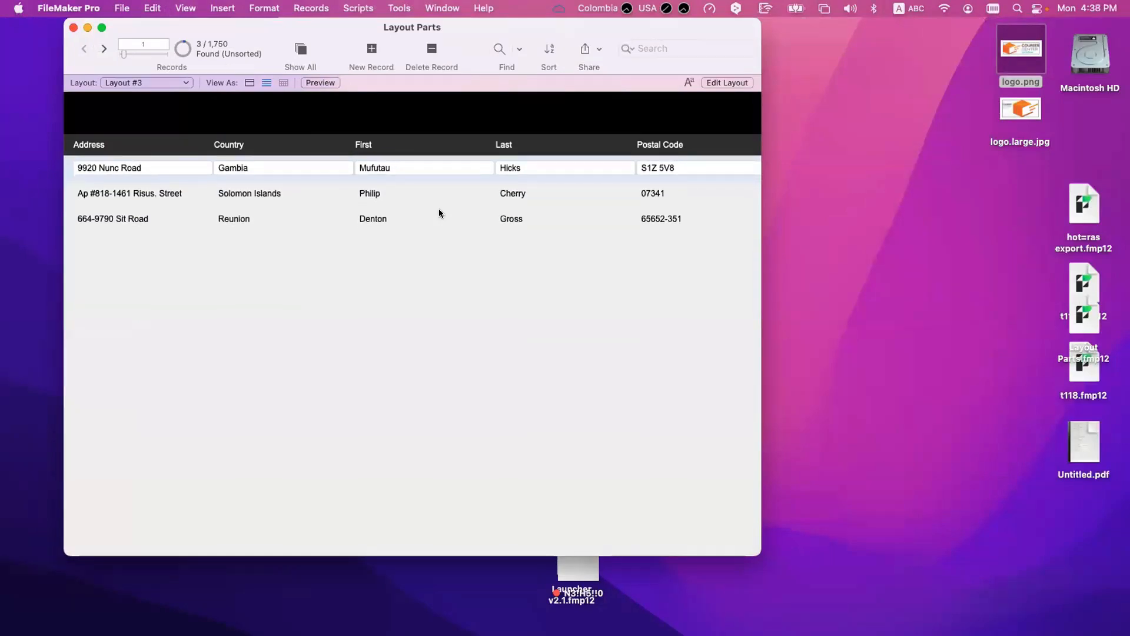
left_click(456, 197)
left_click(462, 220)
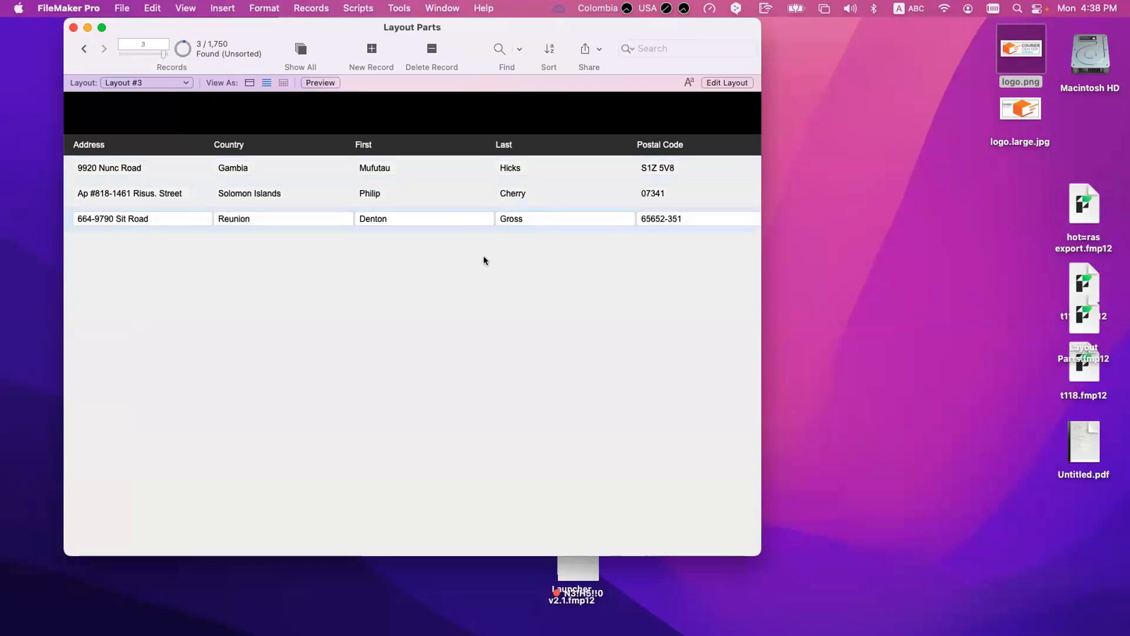
key("super+l")
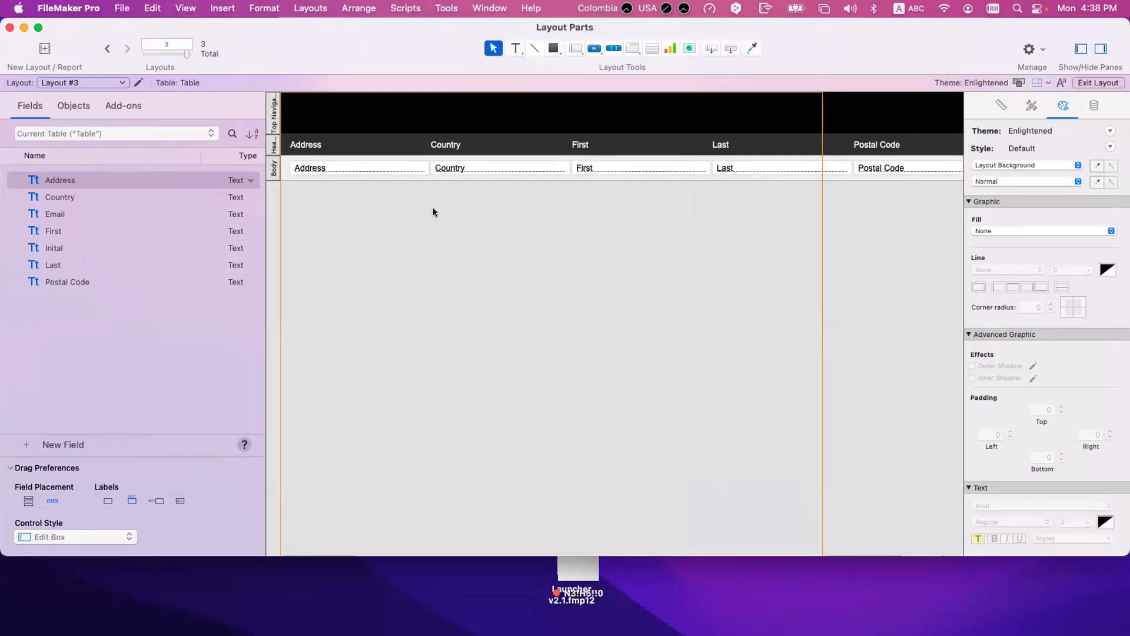
left_click(343, 169)
left_click(467, 170)
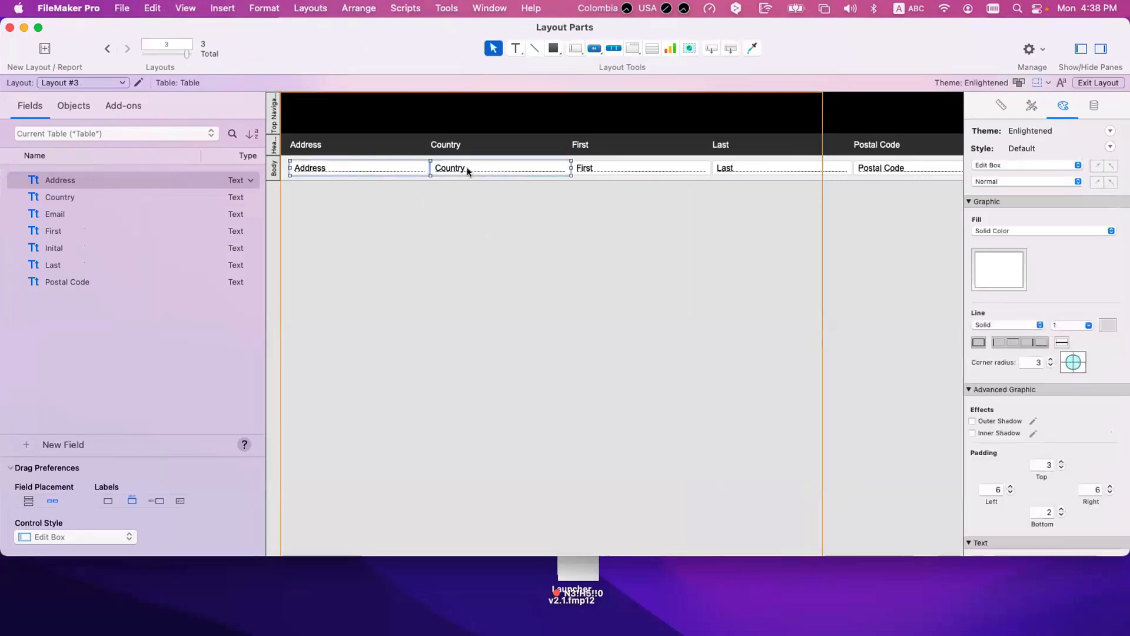
scroll(468, 189, "right", 2)
scroll(469, 200, "left", 2)
key("super+b")
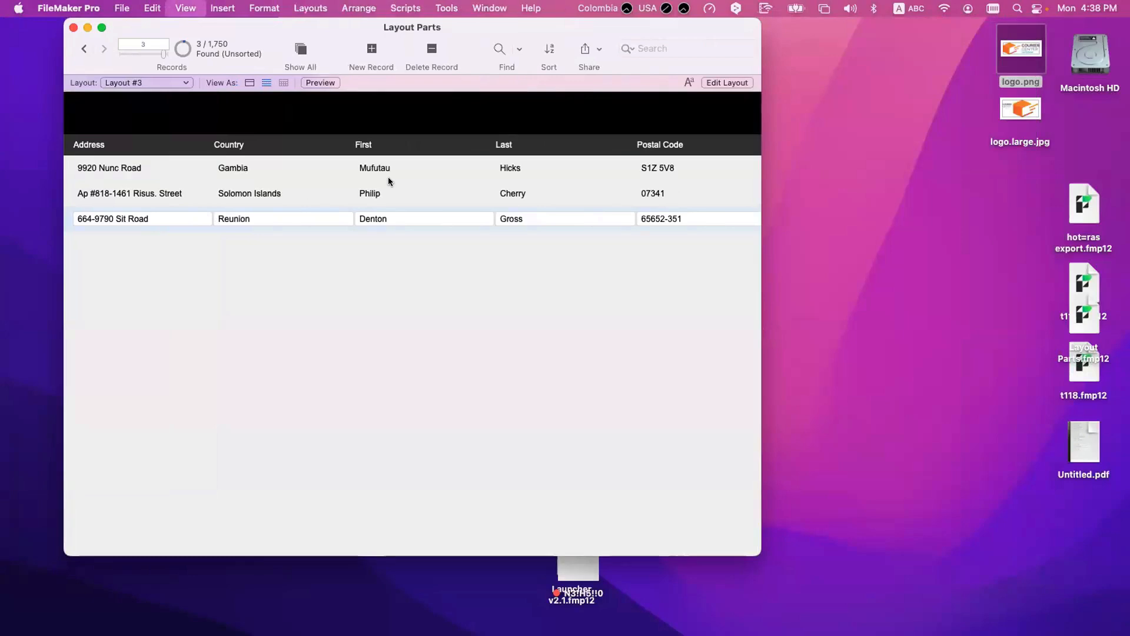
Step: Widen the layout and place a narrow Inital field without its label in the Body, after Postal Code
key("super+l")
scroll(758, 190, "right", 1)
left_click_drag(794, 167, 848, 172)
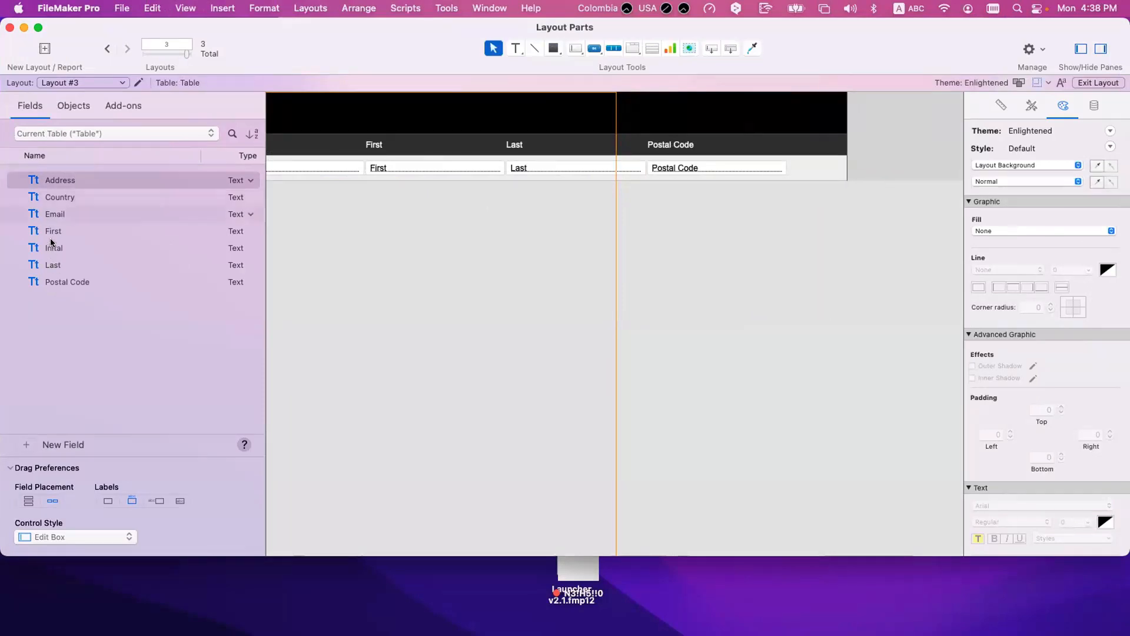
left_click_drag(56, 248, 856, 165)
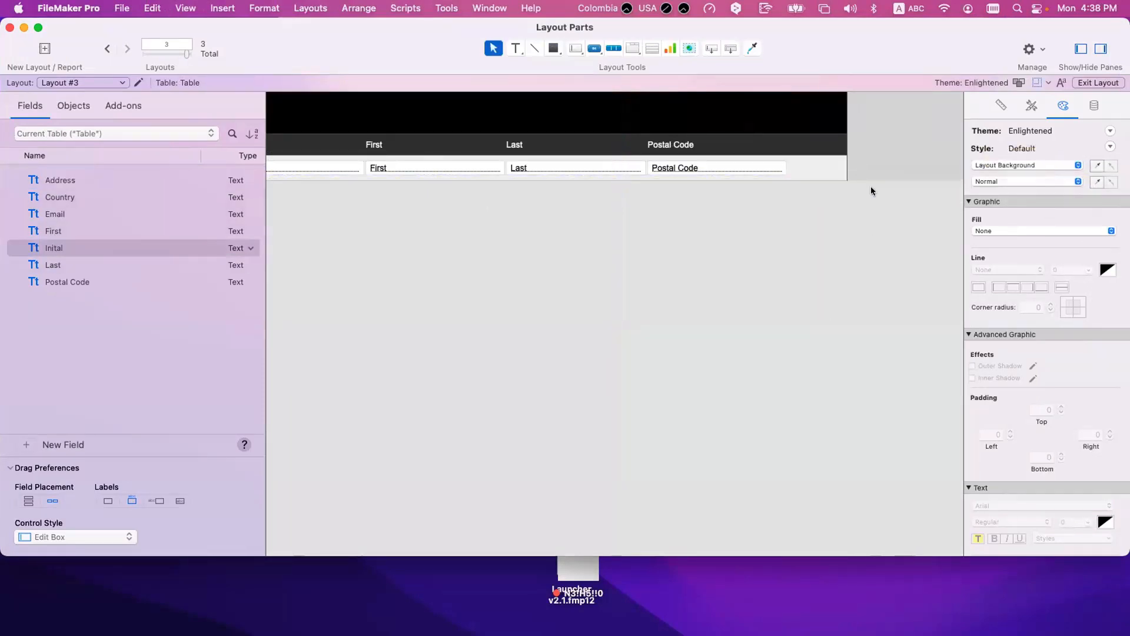
left_click(813, 153)
key("Delete")
left_click(919, 165)
scroll(919, 165, "right", 3)
left_click_drag(898, 168, 736, 167)
Step: Check the Inital values beside the postal codes in Browse mode
key("super+b")
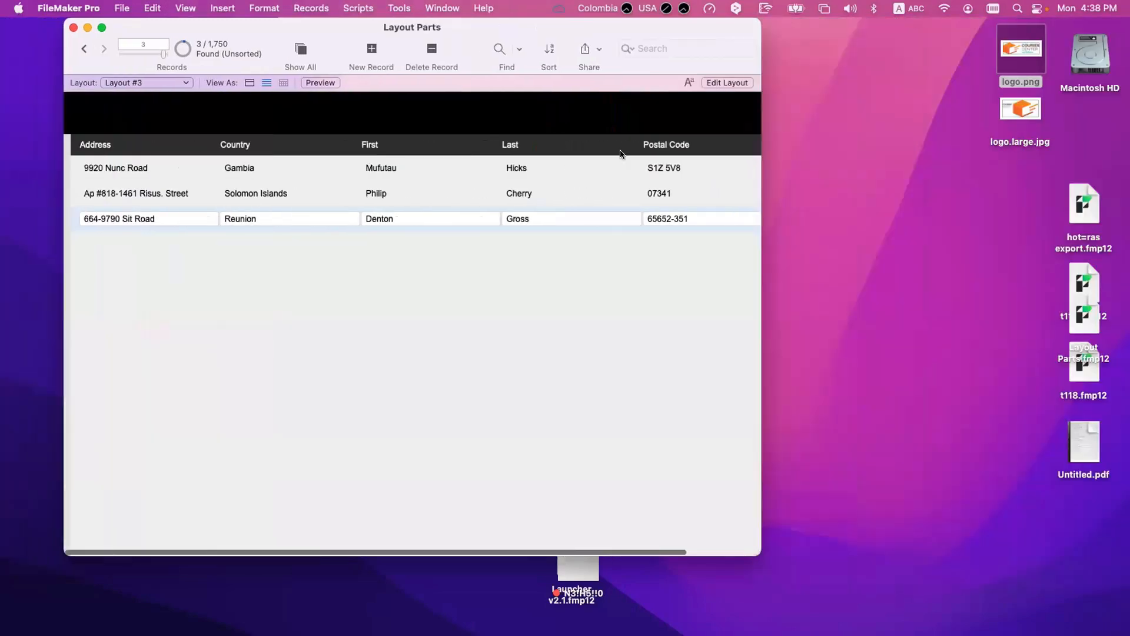
scroll(530, 172, "right", 3)
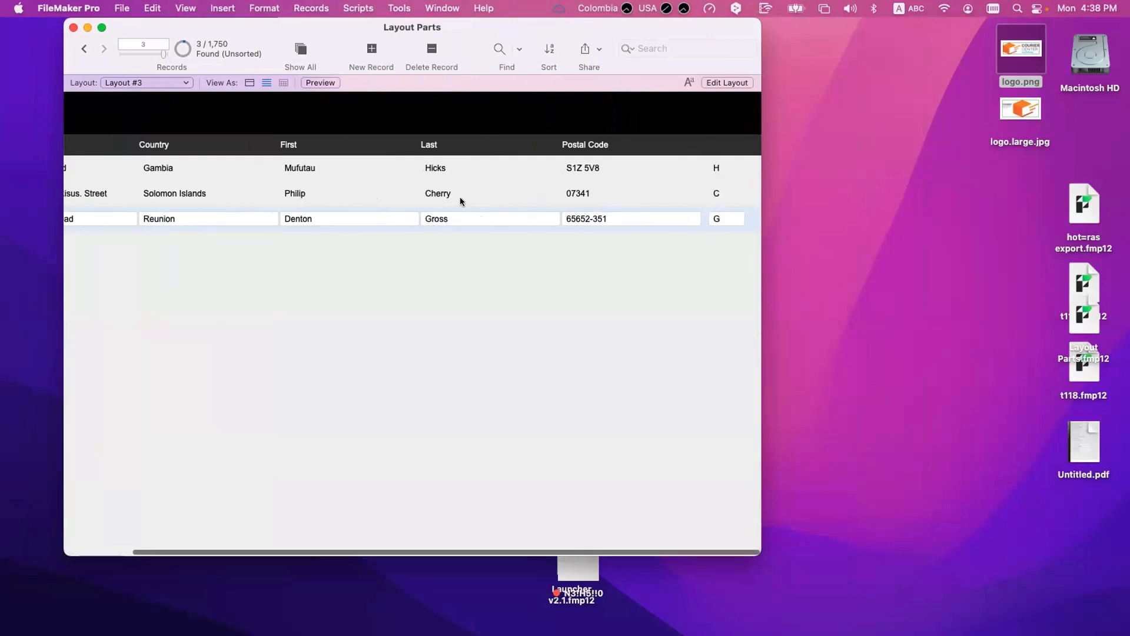
scroll(460, 196, "left", 3)
Step: Delete the Inital field from the Body and narrow the layout to end just past the Postal Code field
key("super+l")
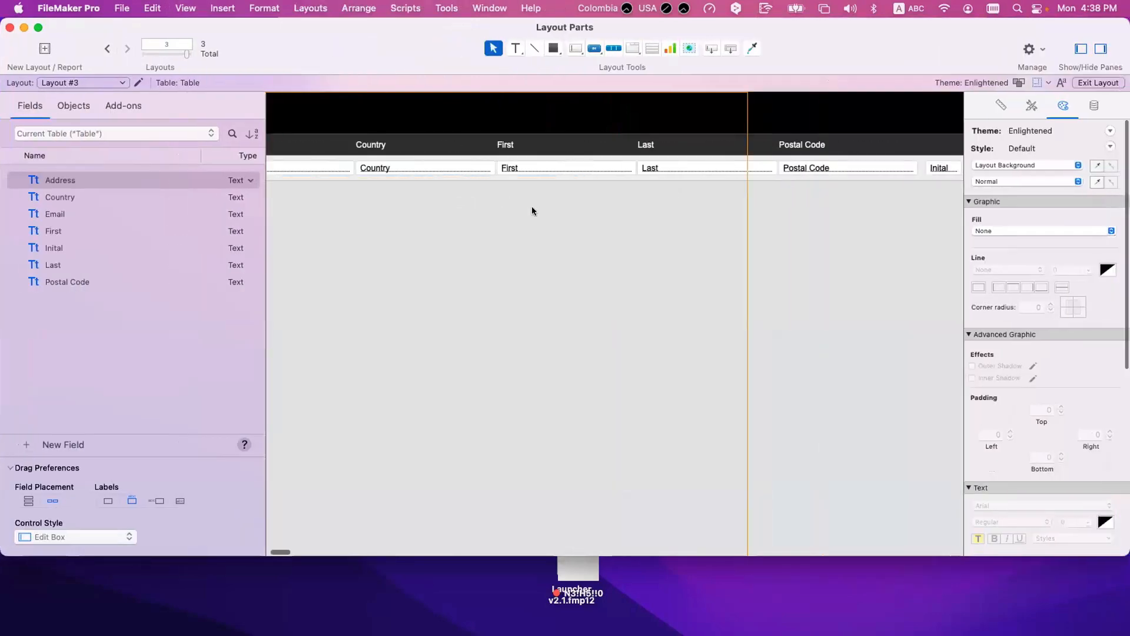
scroll(531, 206, "right", 5)
left_click(616, 167)
key("Delete")
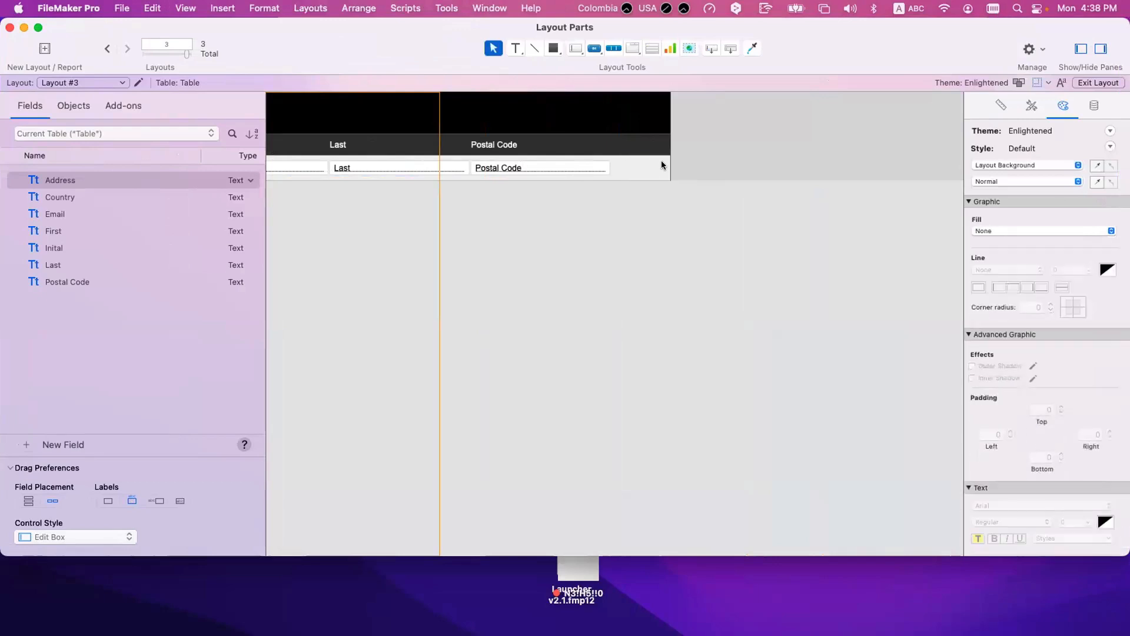
left_click_drag(669, 160, 613, 162)
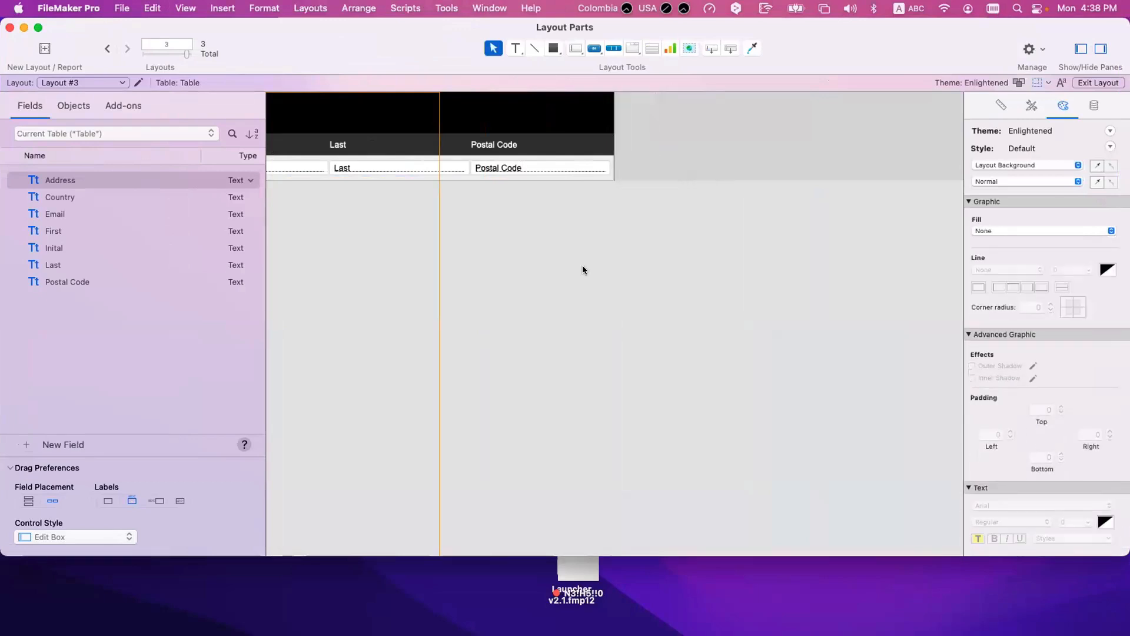
Step: Create a leading sub-summary part sorted by Inital between the Header and the Body
scroll(524, 224, "left", 6)
left_click(310, 8)
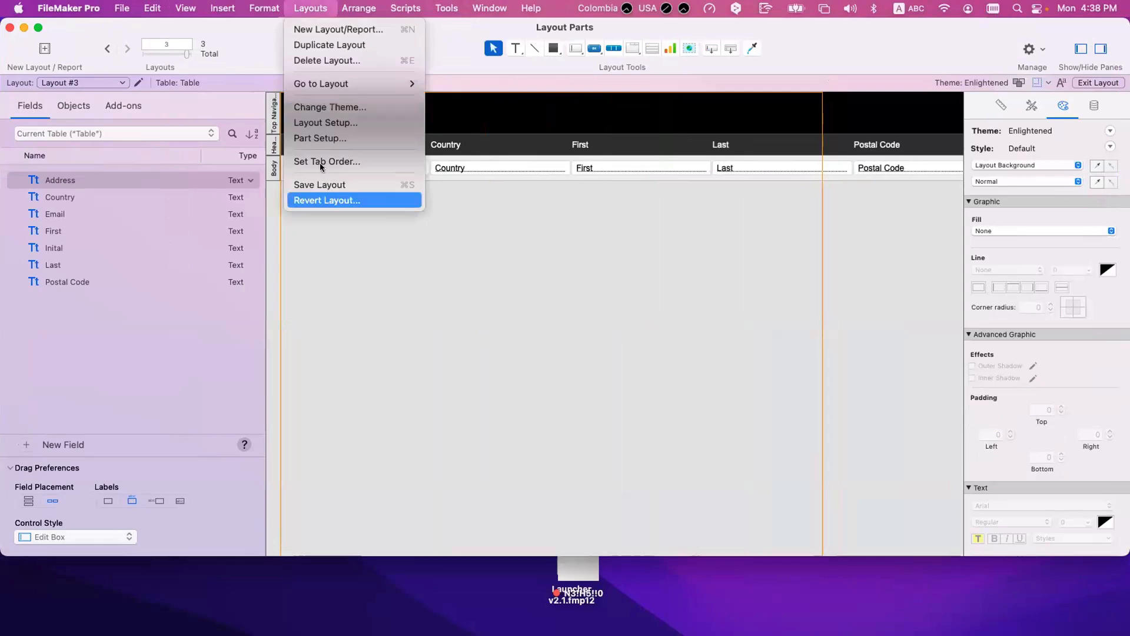
left_click(318, 139)
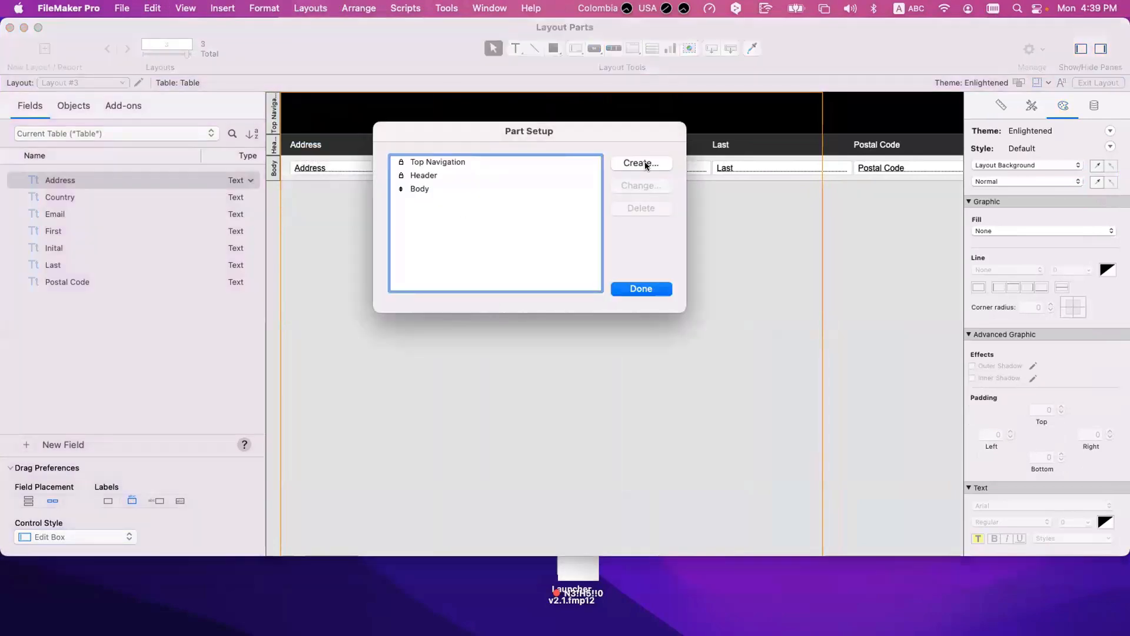
left_click(643, 163)
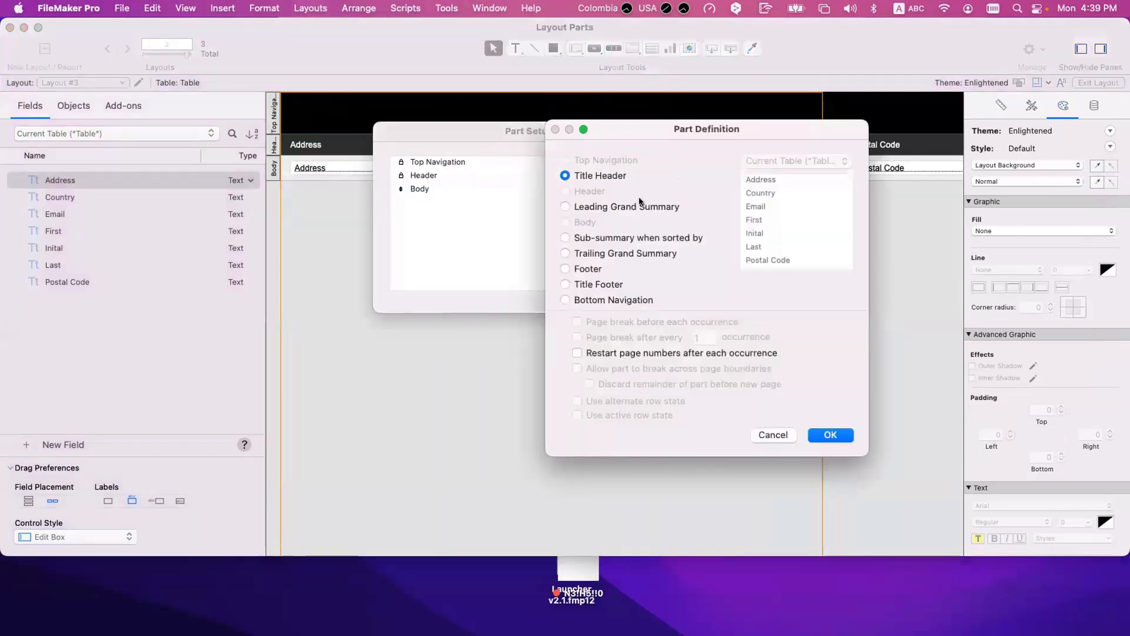
left_click(606, 237)
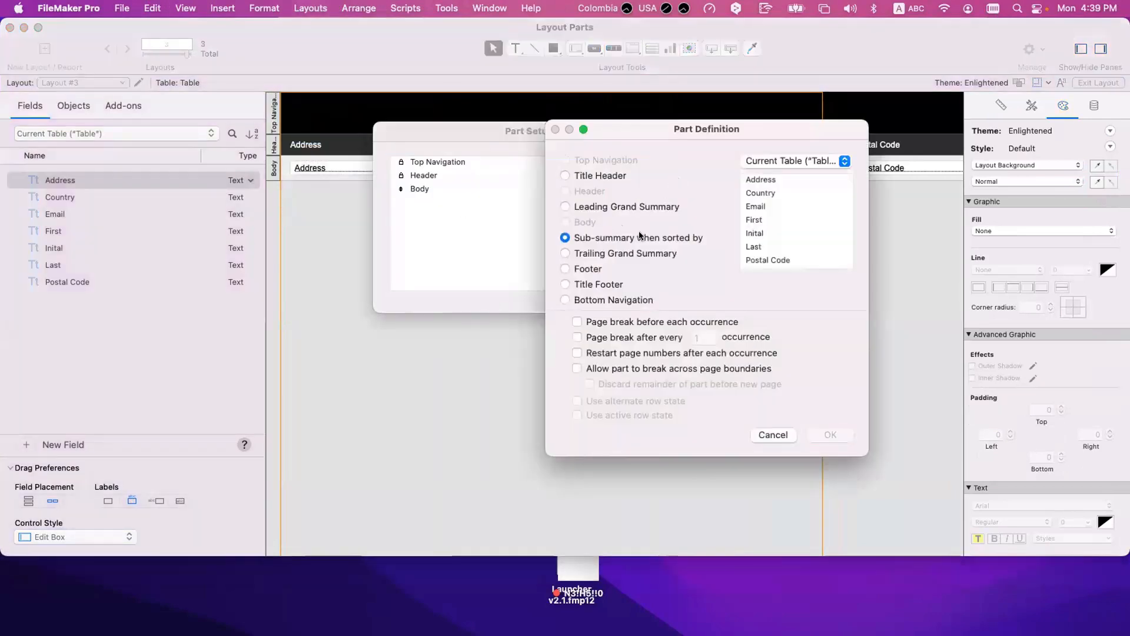
left_click(761, 232)
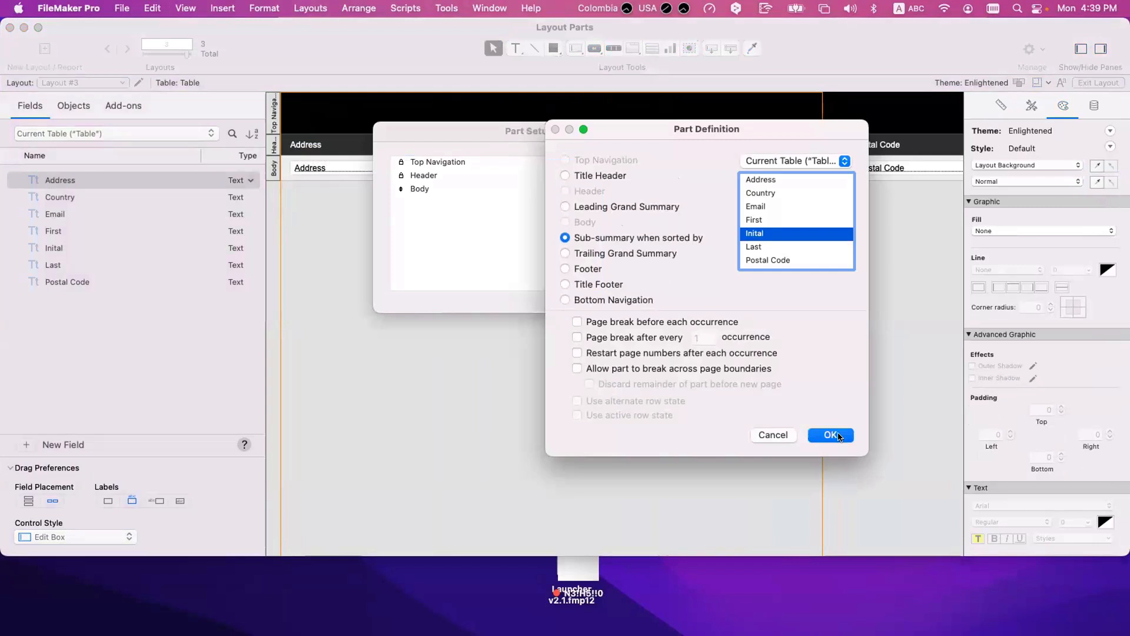
left_click(830, 435)
key("Return")
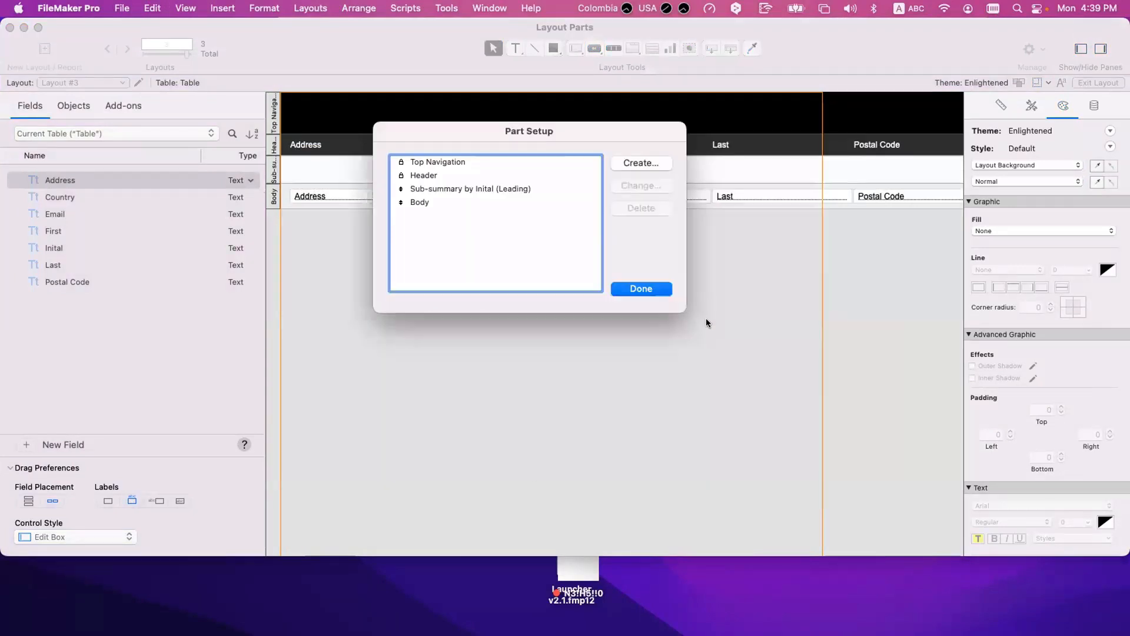
left_click(640, 288)
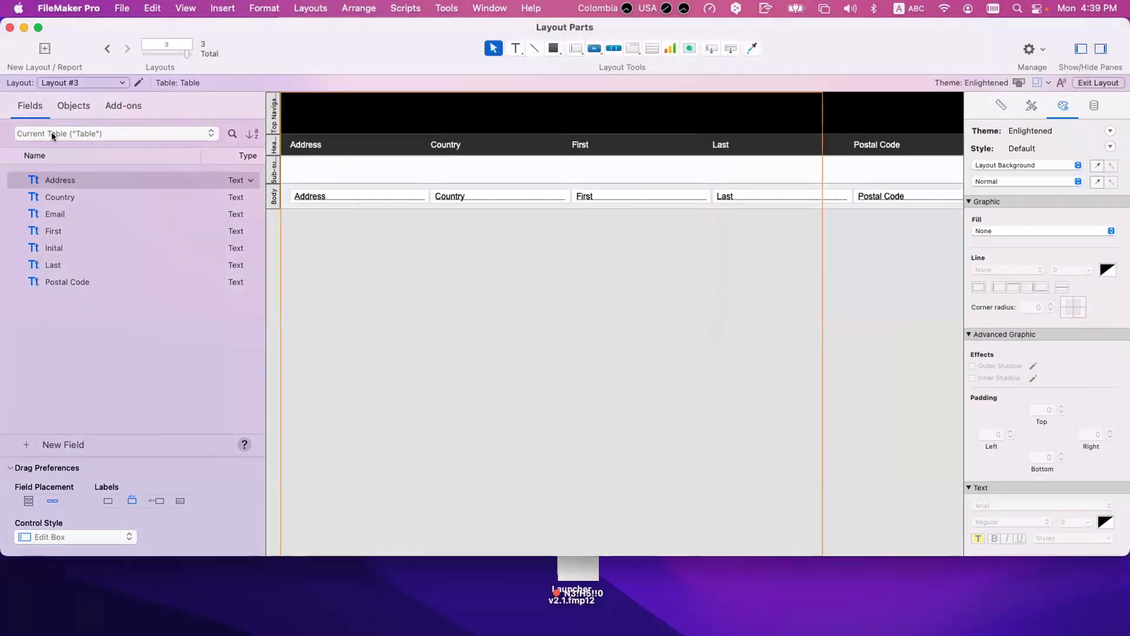
Step: Place the Inital field without a label in the sub-summary part, aligned with the Address column, and narrow it
left_click_drag(51, 246, 356, 168)
key("Delete")
left_click(107, 500)
left_click_drag(54, 247, 355, 171)
left_click_drag(464, 166, 335, 170)
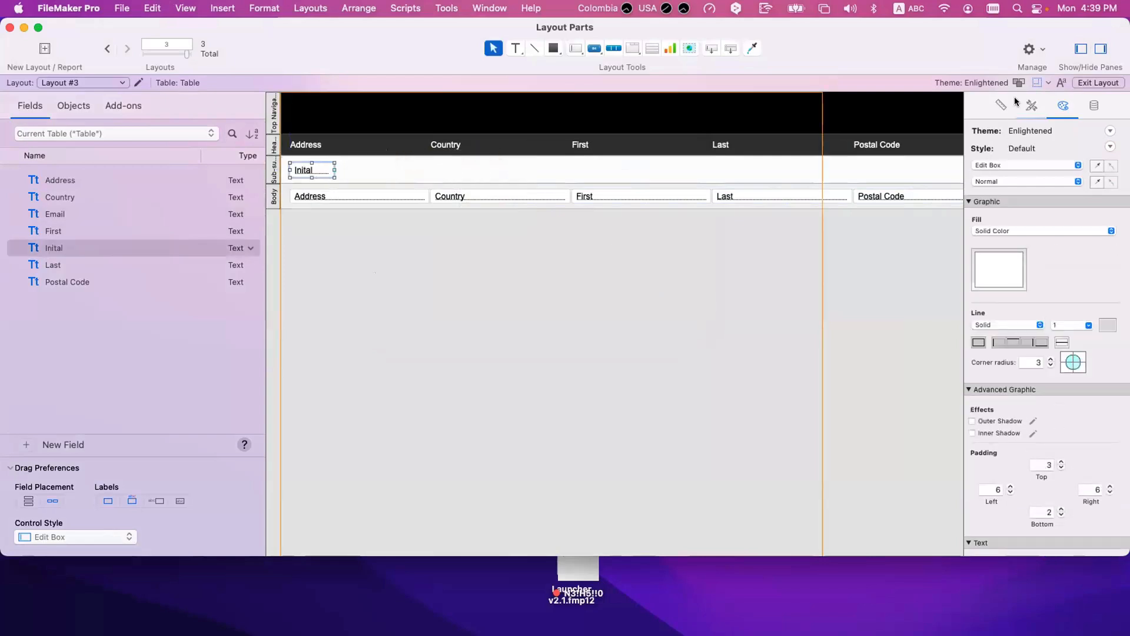
Step: Apply the Minimal Edit Box style to the Inital field and check the sub-summary part's sort field definition
left_click(1031, 105)
left_click(1009, 203)
left_click(326, 178)
left_click(315, 170)
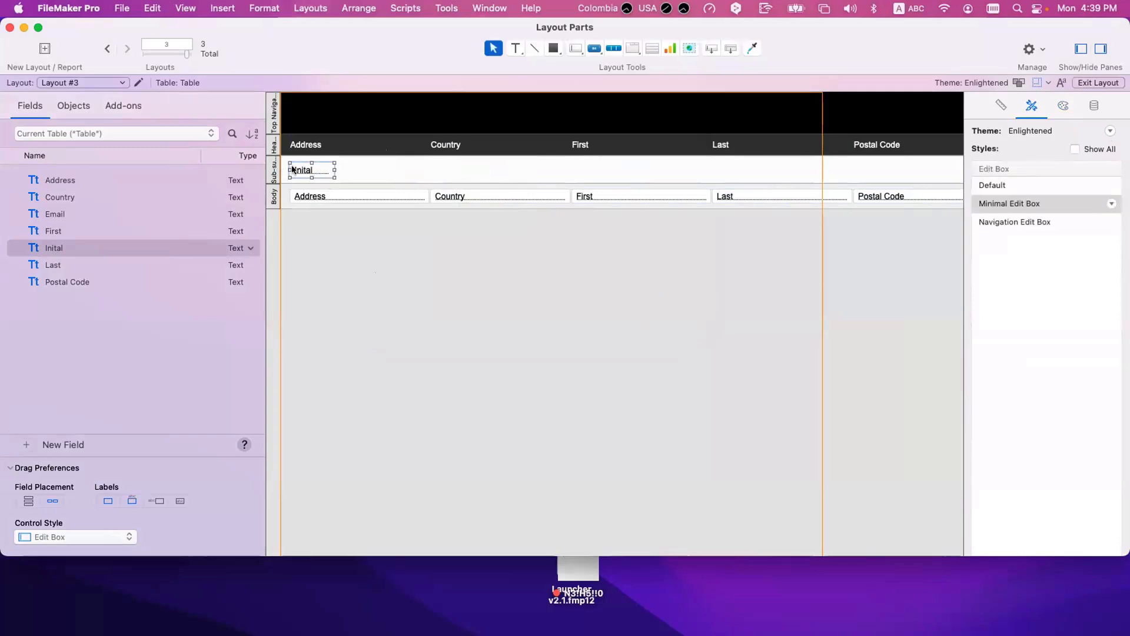
double_click(273, 170)
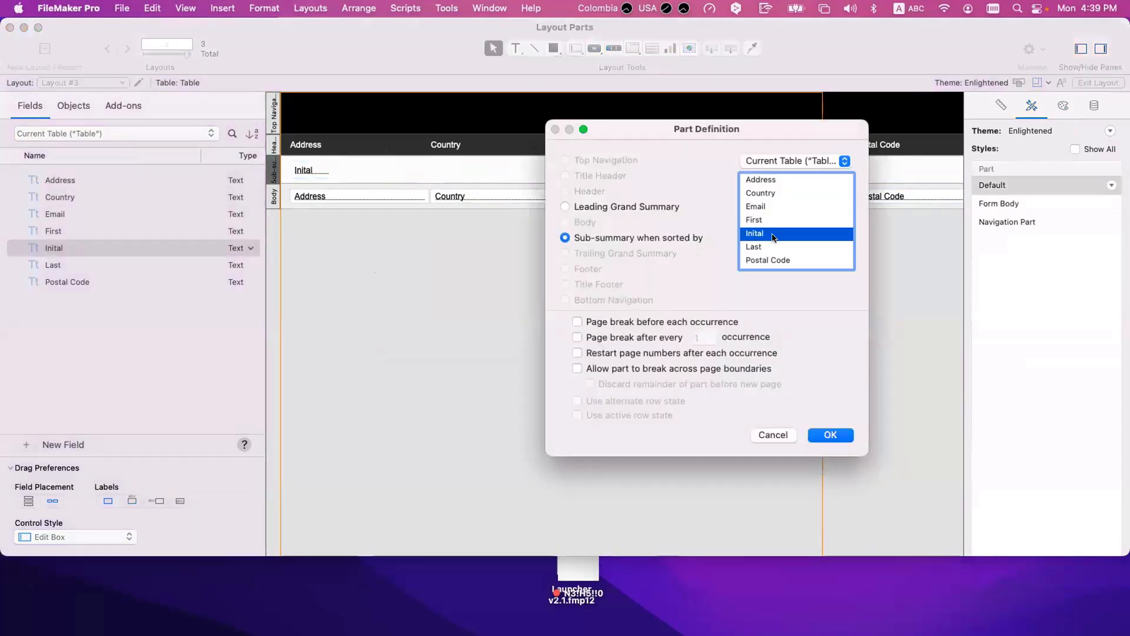
key("Escape")
Step: Look through the unsorted records in Browse mode for sub-summary headings
key("super+b")
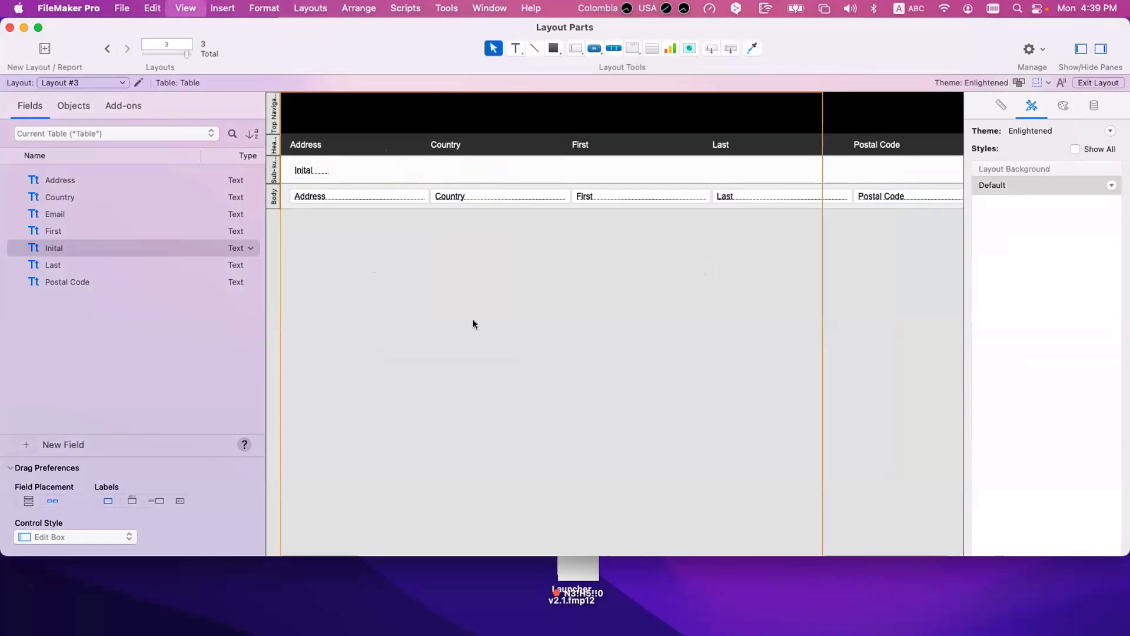
left_click(313, 57)
scroll(332, 265, "down", 15)
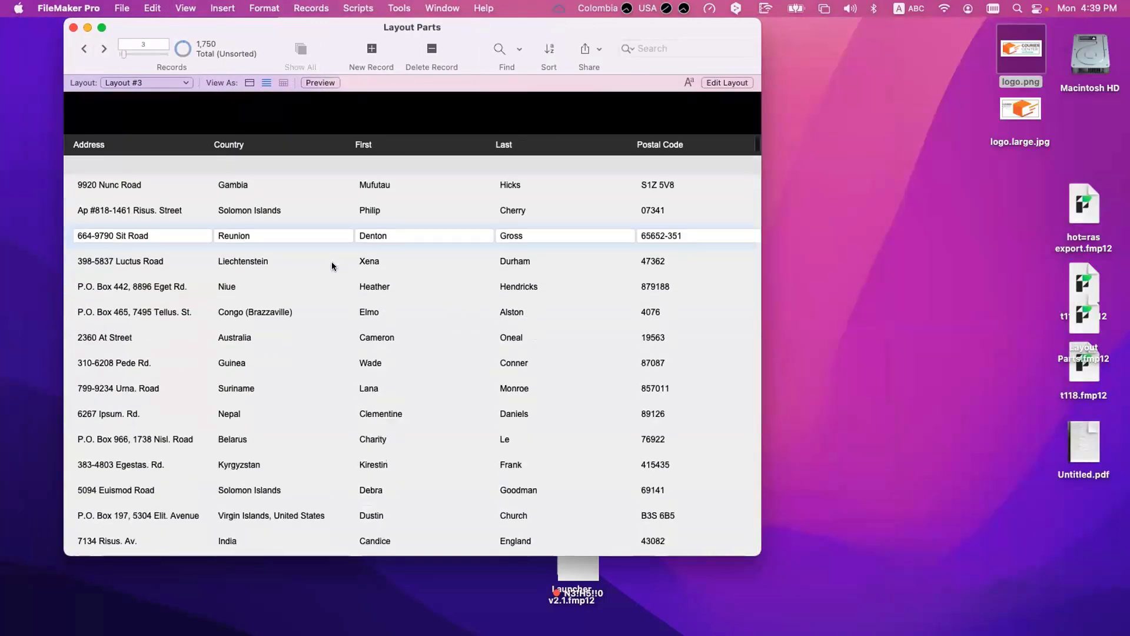
scroll(331, 264, "down", 15)
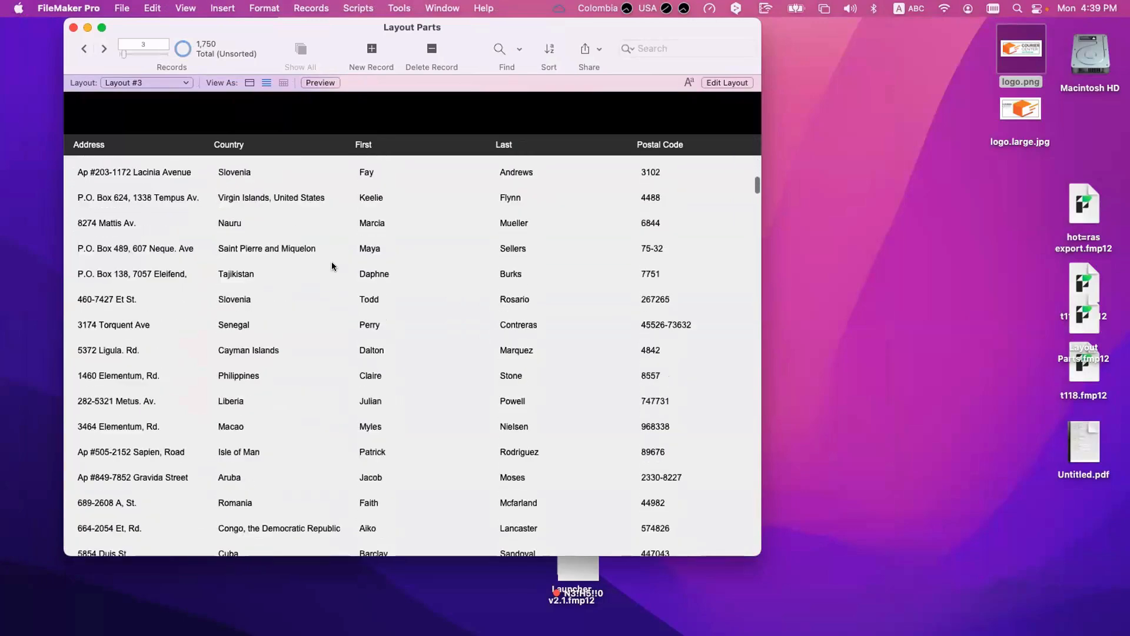
scroll(331, 266, "up", 15)
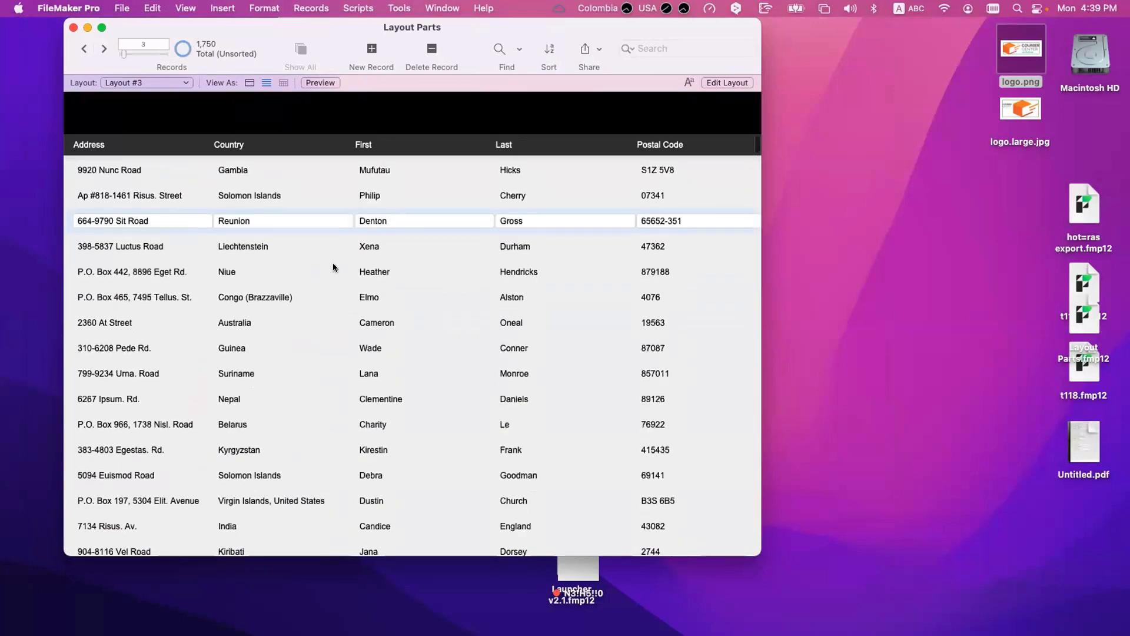
Step: Sort the records by Inital in ascending order and check the letter headings between the groups
left_click(546, 44)
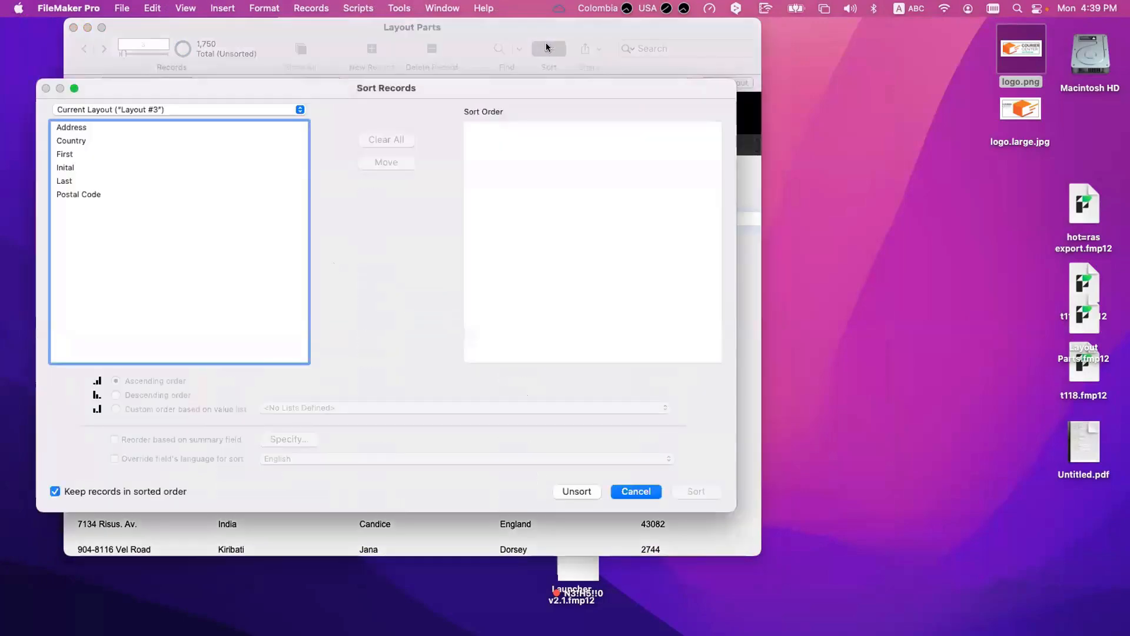
double_click(66, 169)
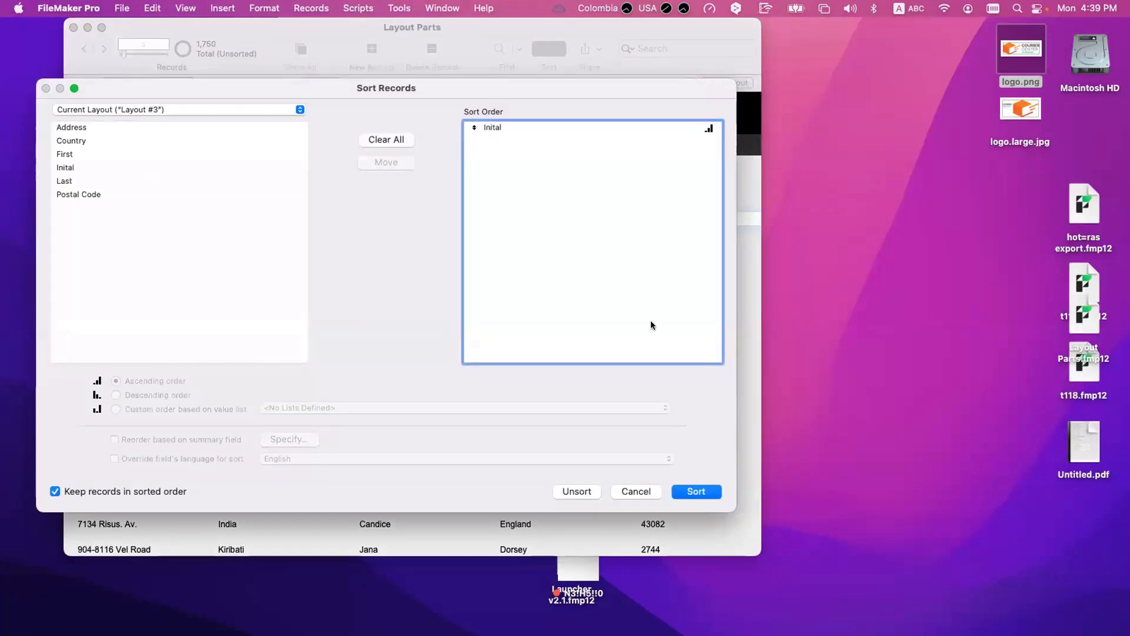
left_click(698, 491)
scroll(482, 216, "up", 5)
scroll(482, 215, "up", 15)
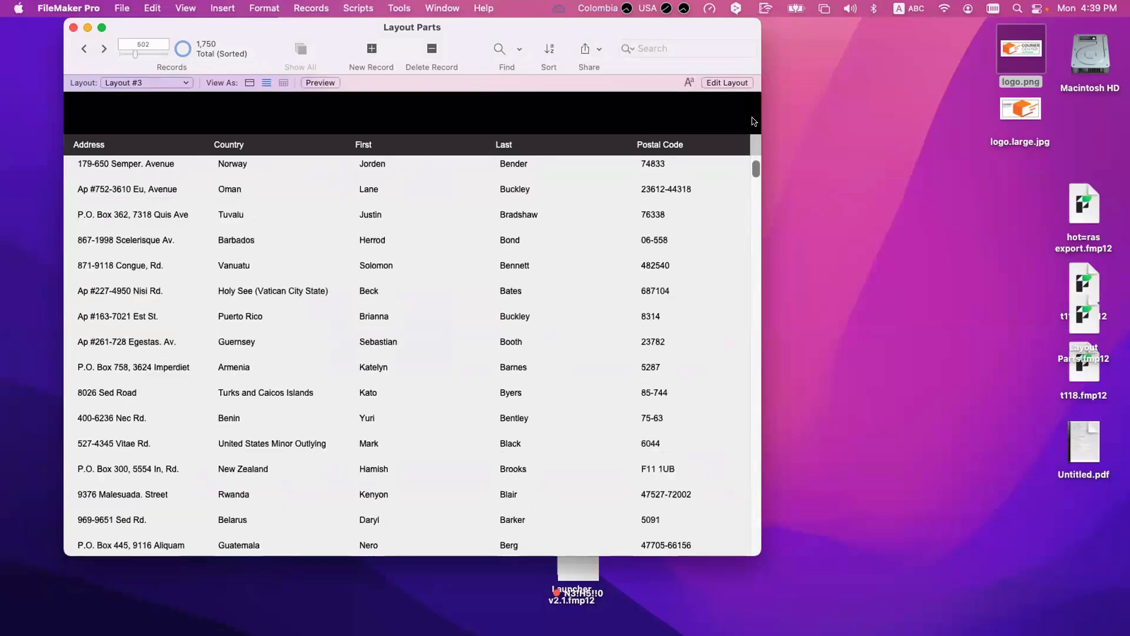
scroll(108, 200, "down", 10)
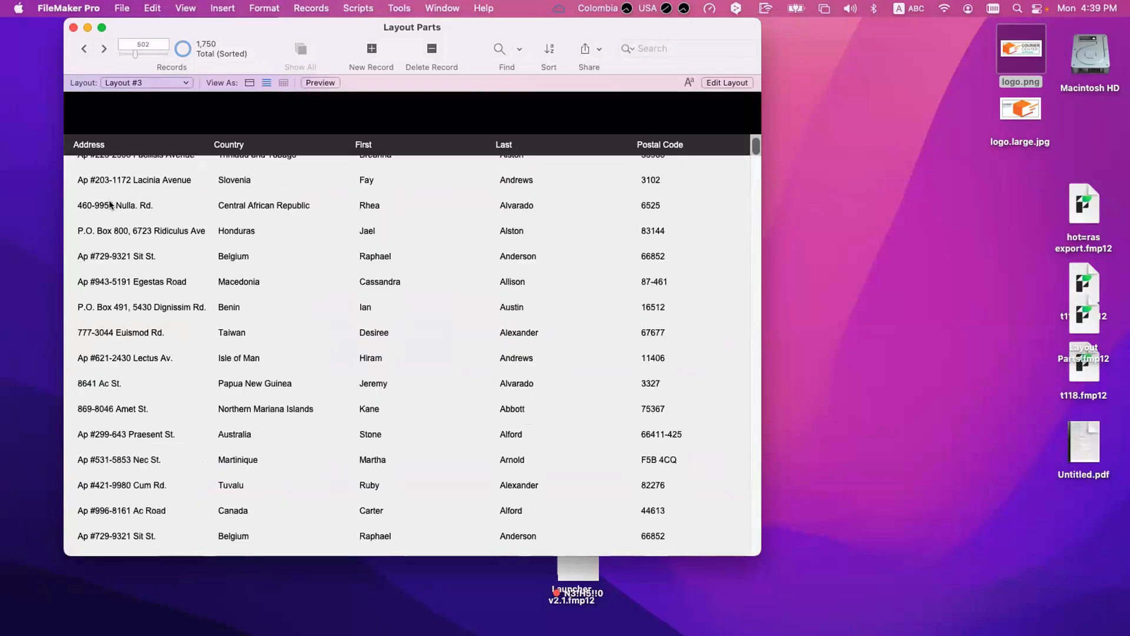
scroll(108, 200, "down", 12)
scroll(86, 271, "up", 6)
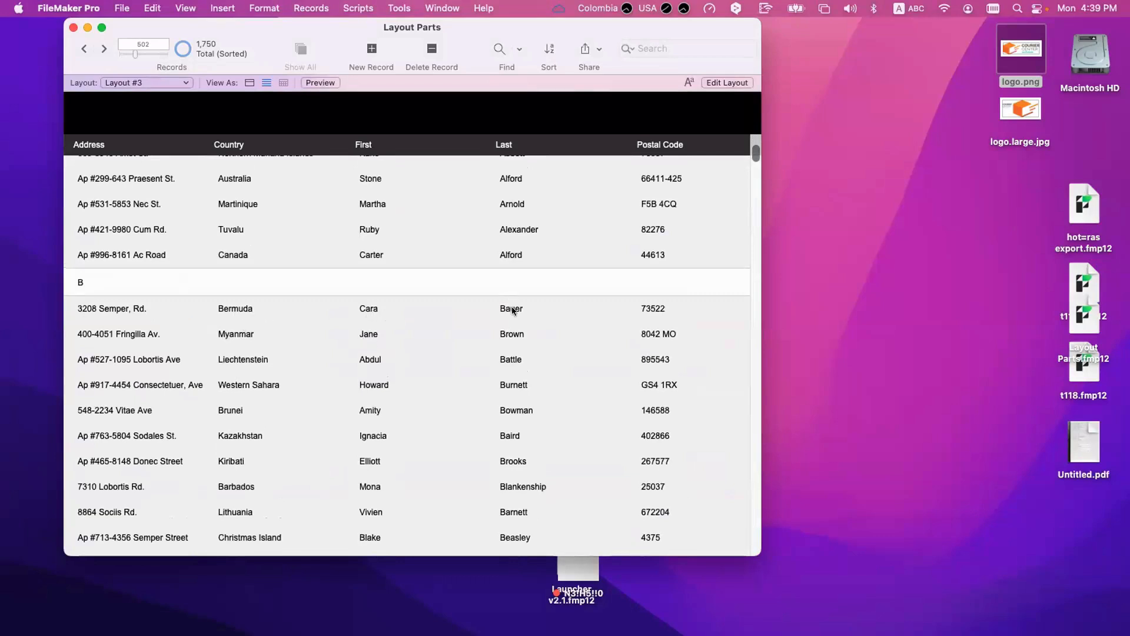
Step: In Layout mode, shift the Address and Country fields with their header labels right to free the first two columns
key("super+l")
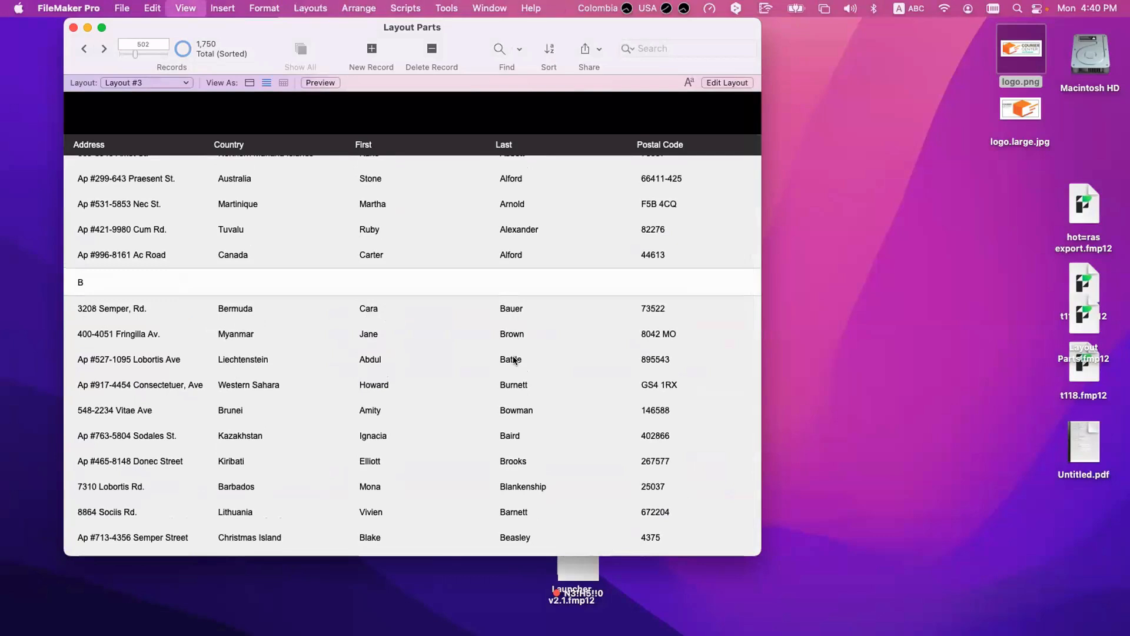
left_click(371, 205)
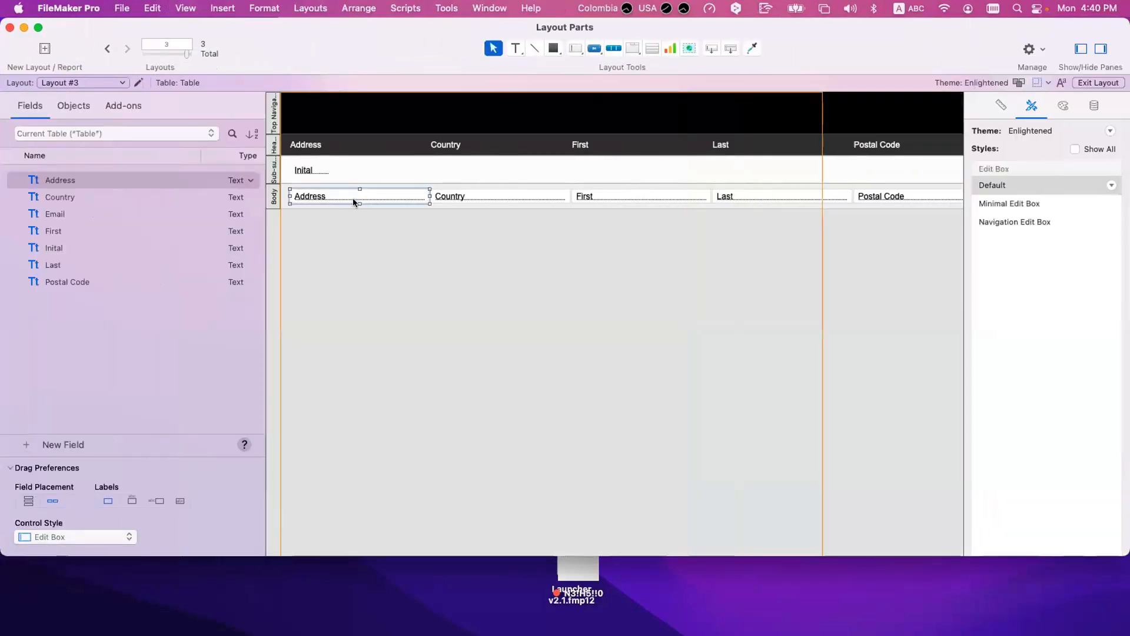
left_click(307, 146, "shift")
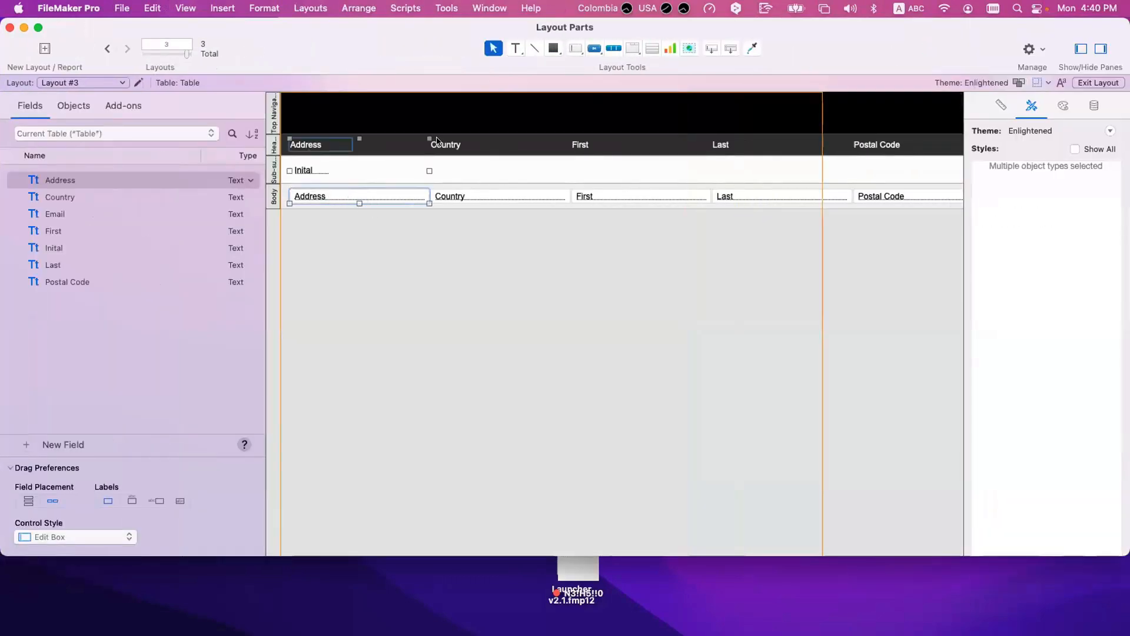
left_click(443, 145, "shift")
left_click(501, 200, "shift")
left_click_drag(502, 198, 884, 199)
Step: Move the Last field and its label into the first column and the First field and its label into the second
left_click(641, 195)
left_click(582, 144, "shift")
left_click(772, 200, "shift")
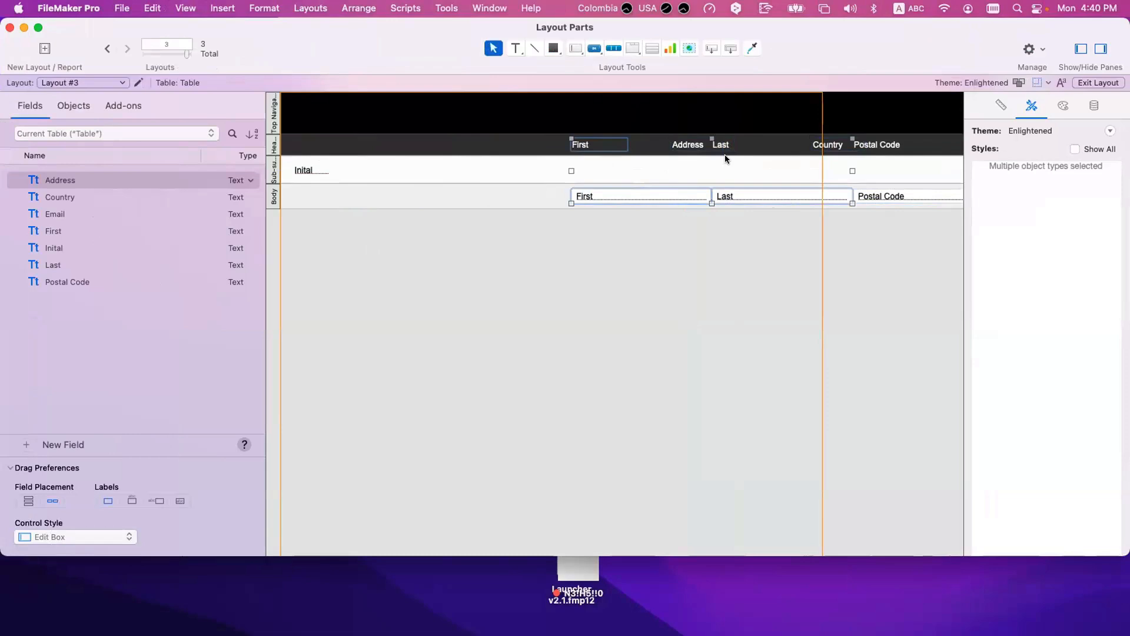
left_click(722, 147, "shift")
left_click_drag(659, 190, 549, 195)
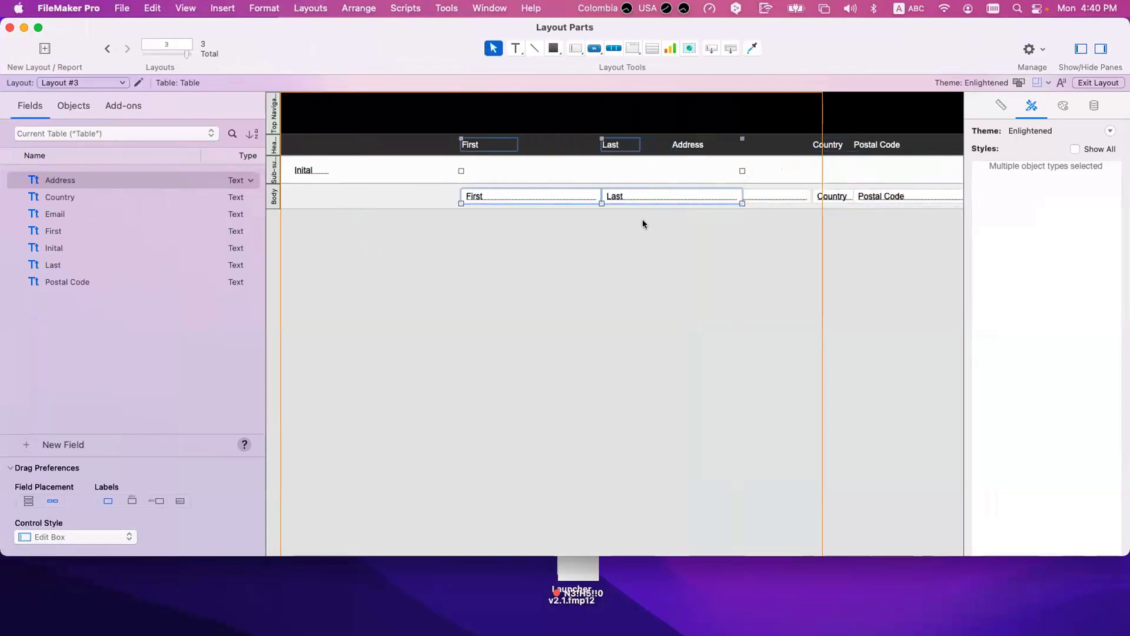
left_click(627, 196)
left_click(615, 146, "shift")
left_click_drag(620, 195, 322, 197)
left_click(489, 197)
left_click(471, 146, "shift")
left_click_drag(478, 196, 451, 196)
Step: Place the Address field and its label in the third column, level with the Last and First fields
left_click(704, 200)
left_click(678, 144, "shift")
left_click_drag(696, 199, 598, 196)
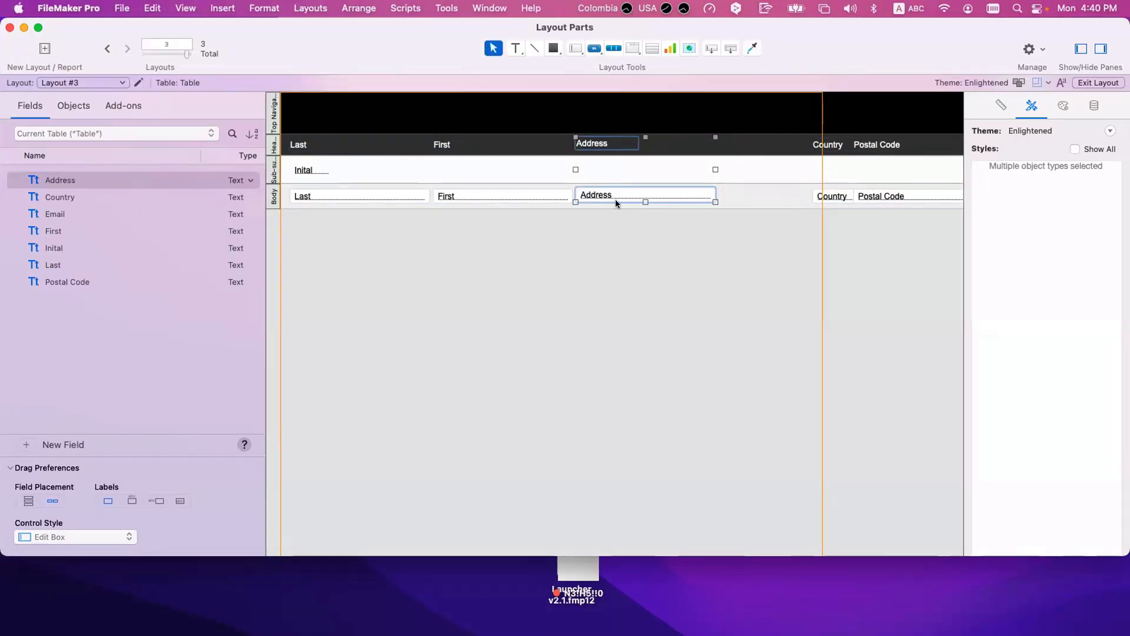
key("Down")
key("Down")
key("Down")
key("Up")
Step: Place the Country field and label in the fourth column and shift the Postal Code field and label slightly right to clear it
left_click(838, 194)
left_click(836, 147, "shift")
left_click_drag(828, 190, 732, 190)
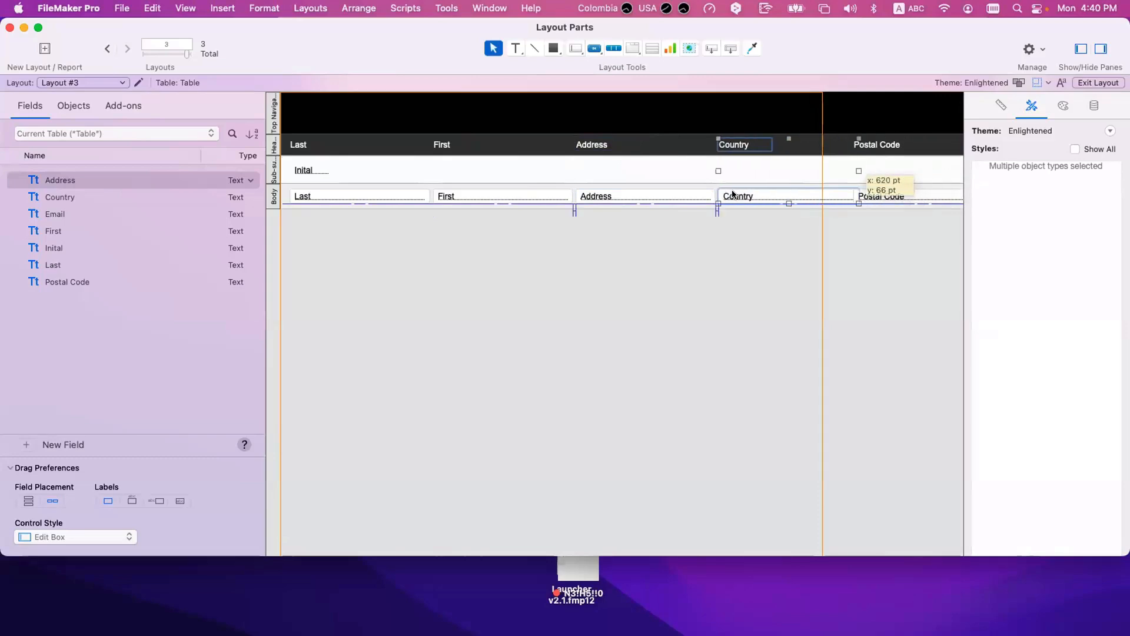
left_click(866, 196)
scroll(824, 189, "right", 4)
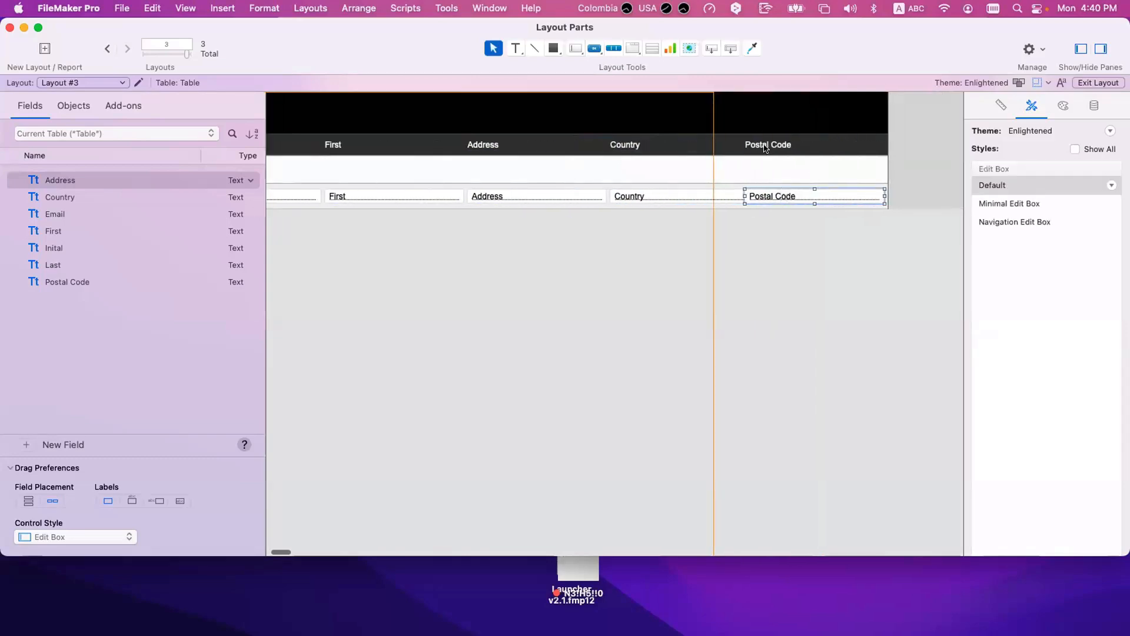
left_click(765, 144, "shift")
left_click_drag(769, 191, 779, 190)
left_click(888, 191)
left_click(890, 196)
scroll(647, 236, "left", 4)
left_click(571, 241)
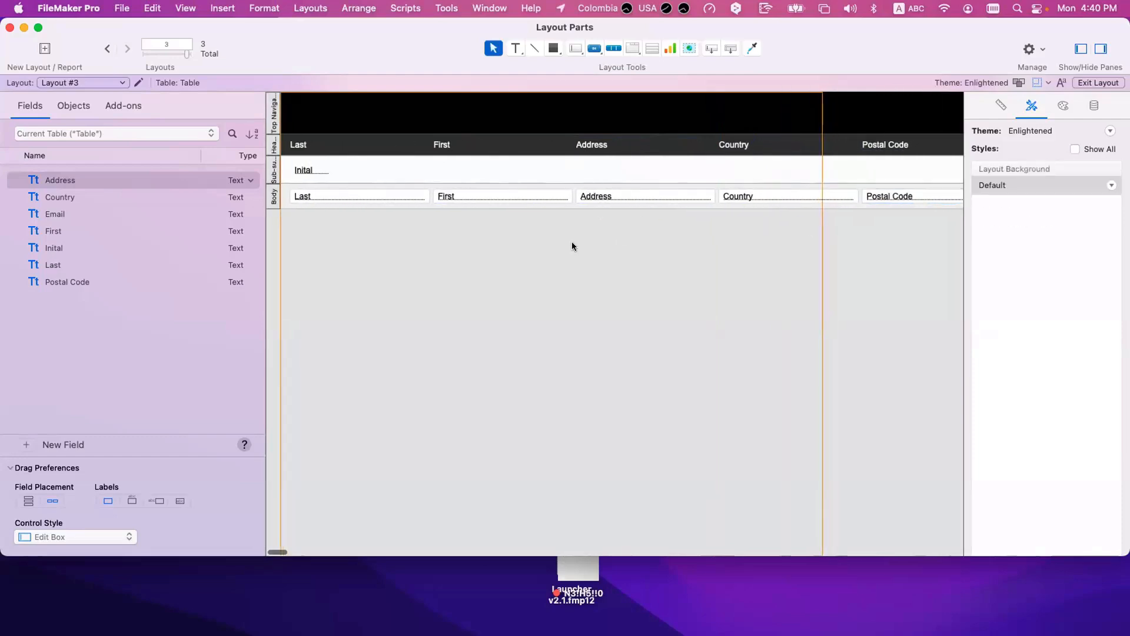
Step: Check the rearranged columns and the letter headings against the last names in Browse mode
key("super+b")
scroll(359, 189, "up", 15)
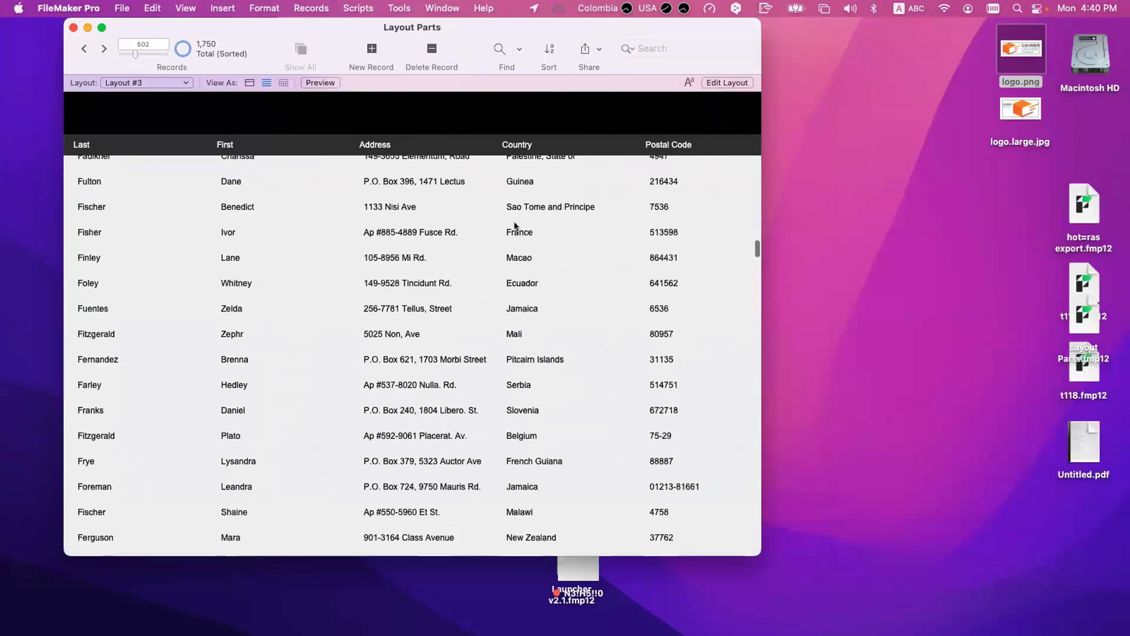
left_click_drag(756, 239, 755, 112)
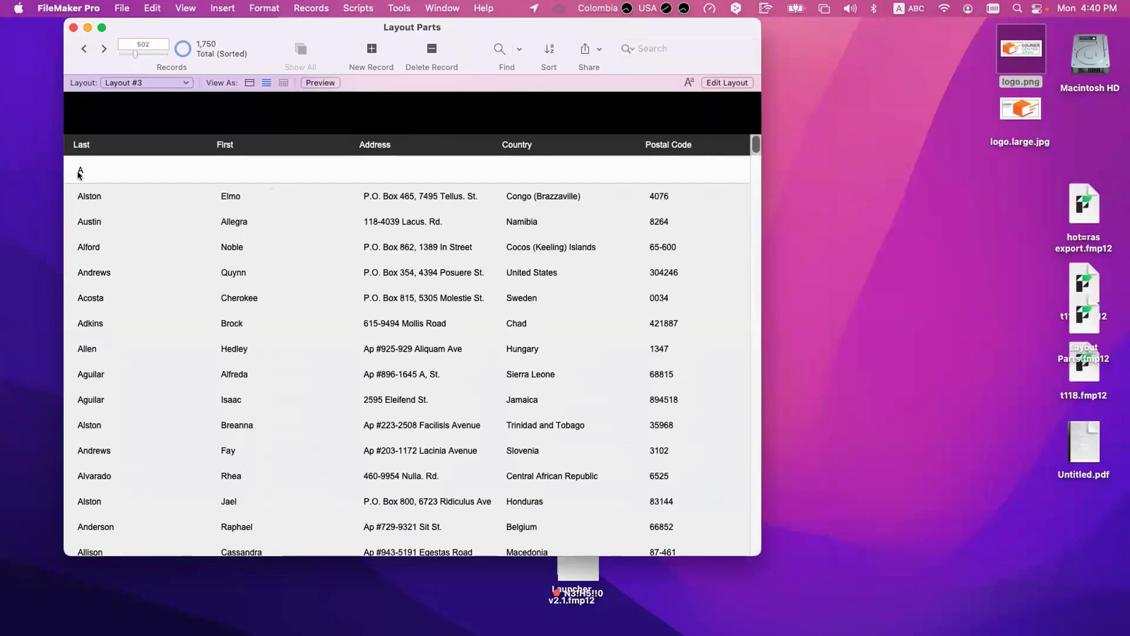
scroll(89, 222, "down", 10)
scroll(88, 242, "down", 10)
scroll(97, 267, "up", 3)
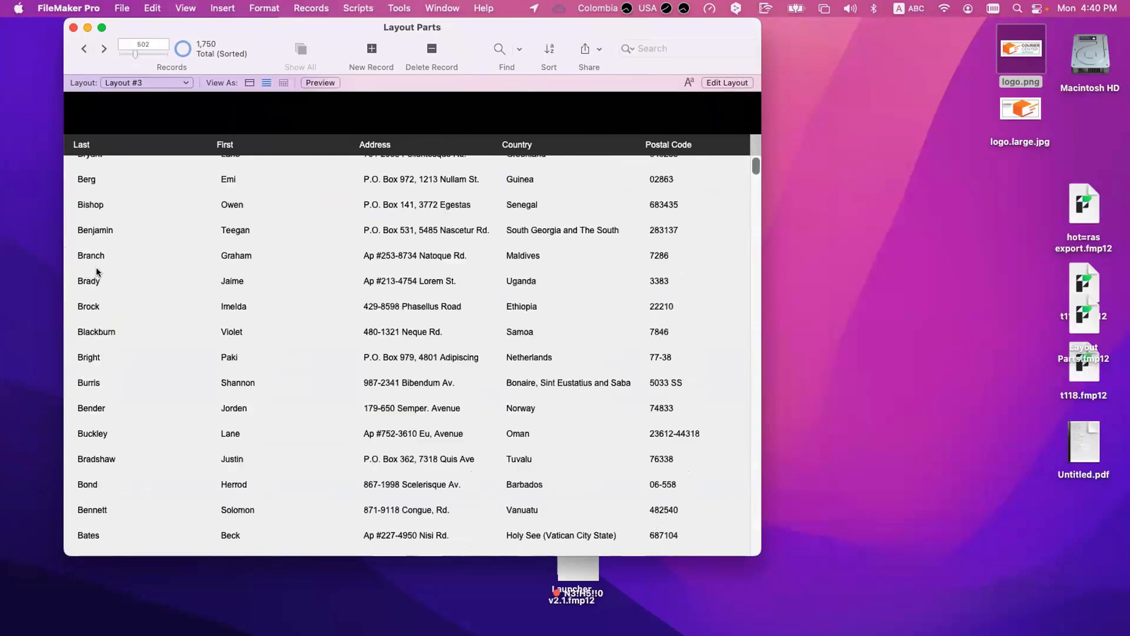
scroll(96, 267, "down", 10)
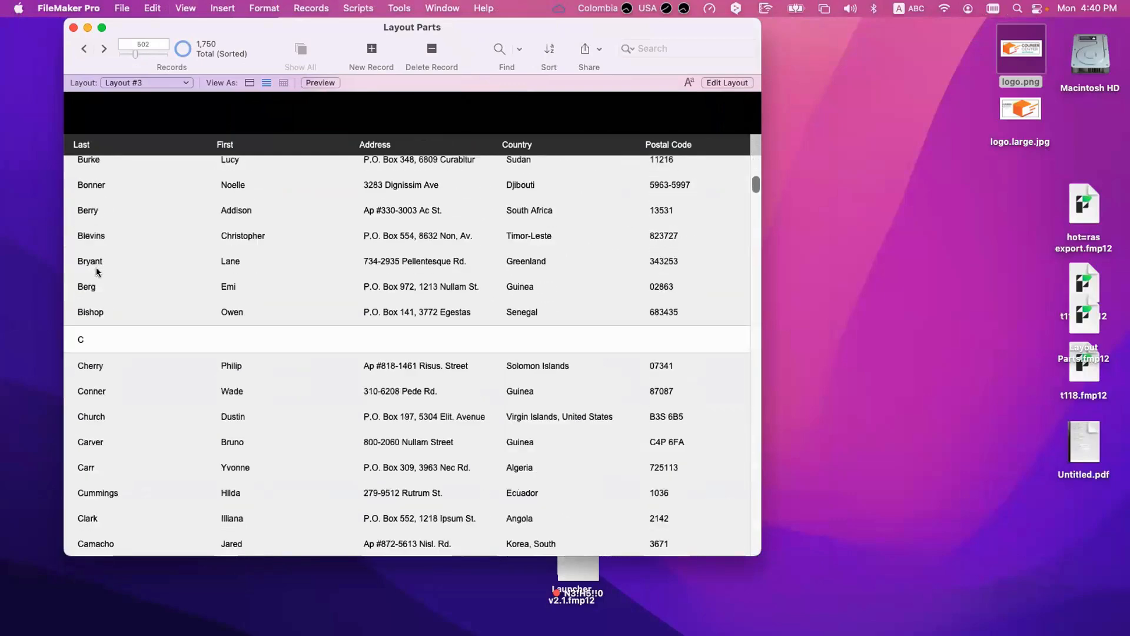
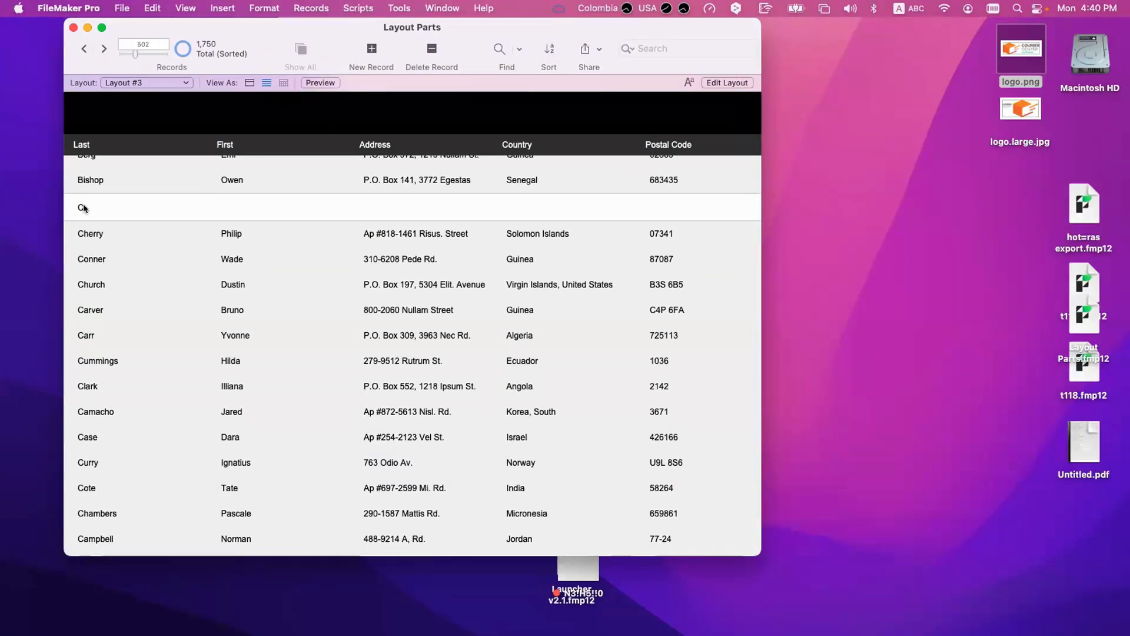
Step: Sort the records in ascending order by Inital, Last and First
scroll(83, 206, "up", 3)
scroll(85, 211, "down", 15)
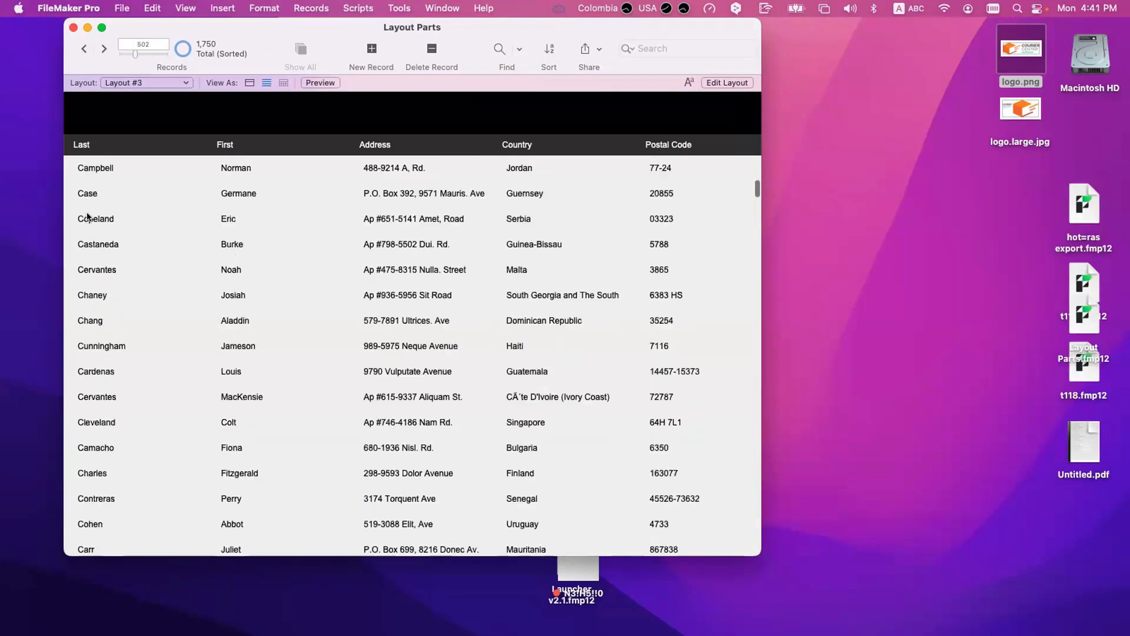
scroll(86, 217, "down", 20)
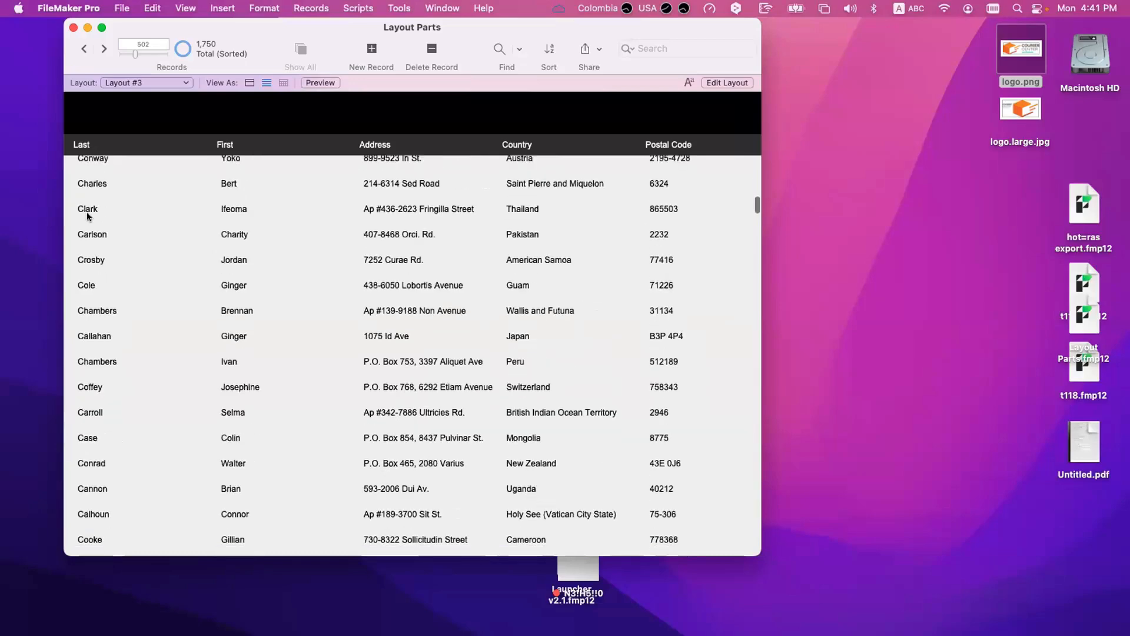
scroll(88, 216, "down", 10)
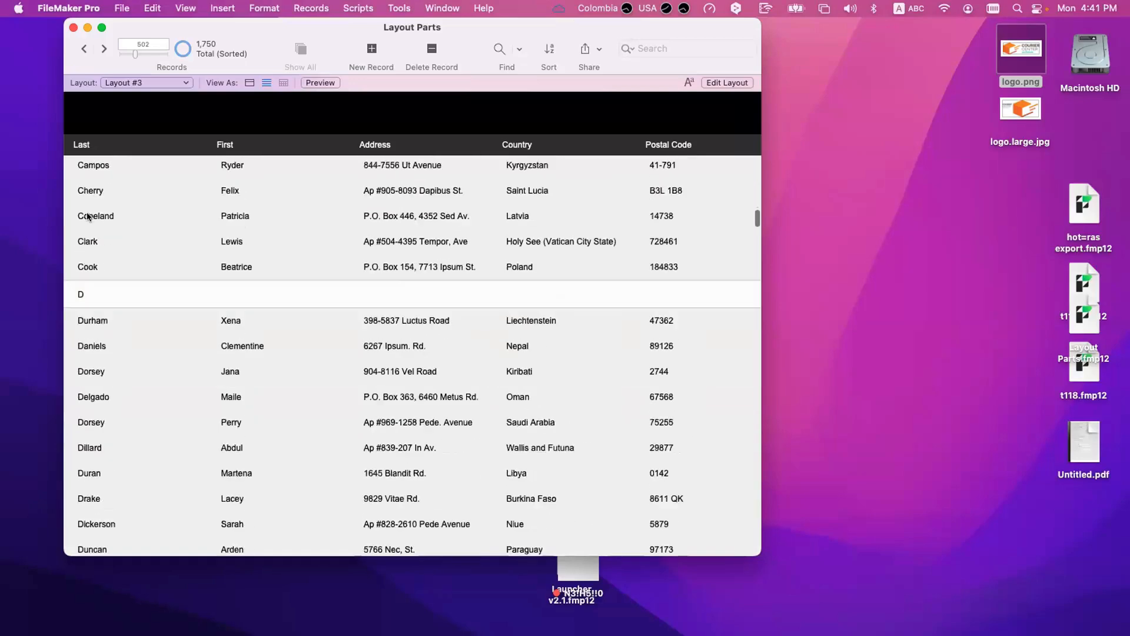
key("super+s")
left_click(524, 125)
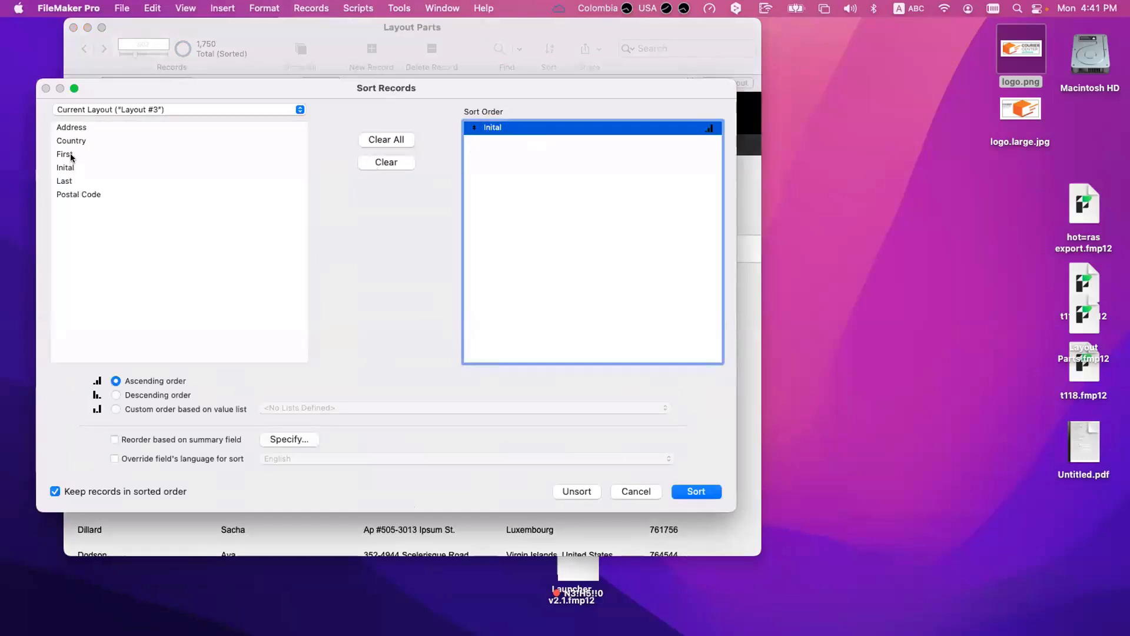
double_click(64, 181)
double_click(76, 153)
left_click(695, 490)
Step: Examine the order of the last and first names under the A heading at the start of the list
scroll(276, 360, "up", 15)
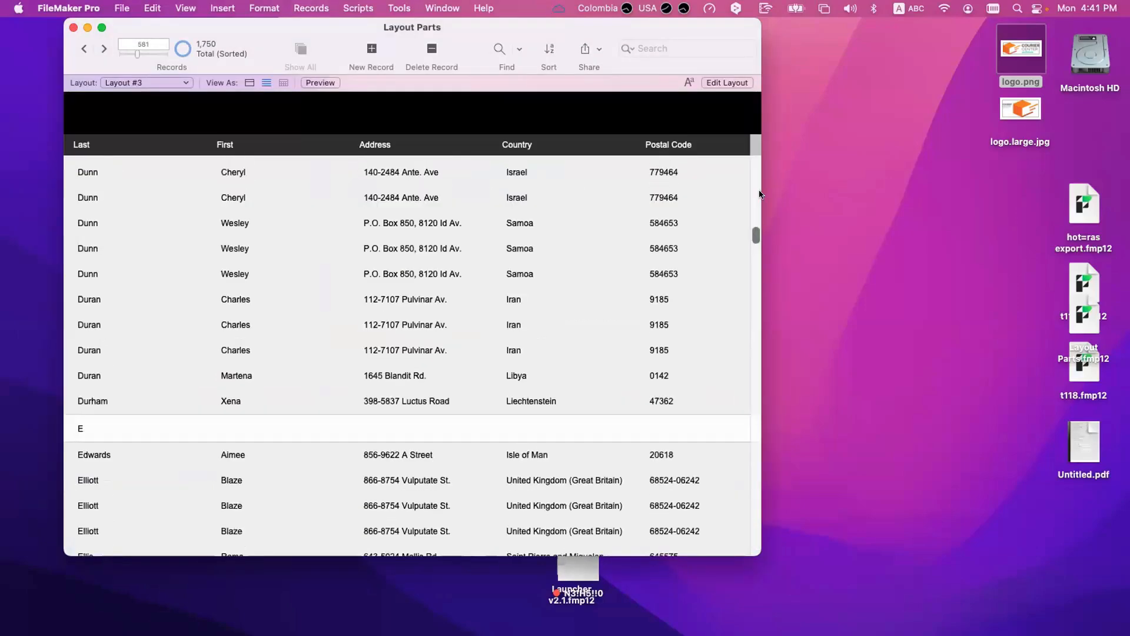
scroll(759, 194, "up", 20)
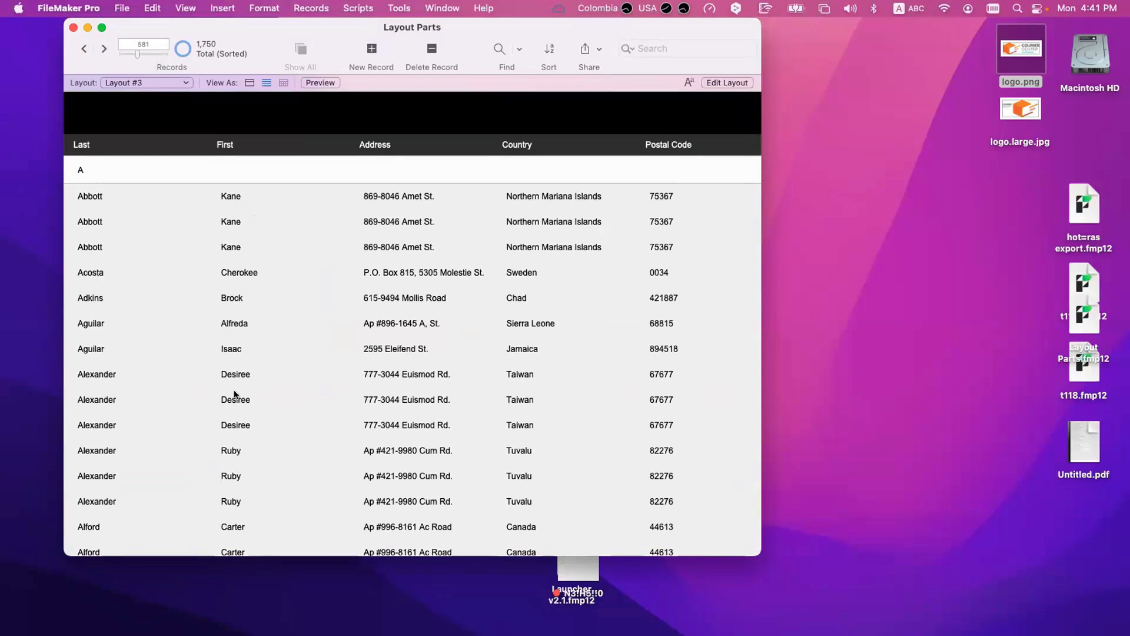
scroll(122, 389, "down", 1)
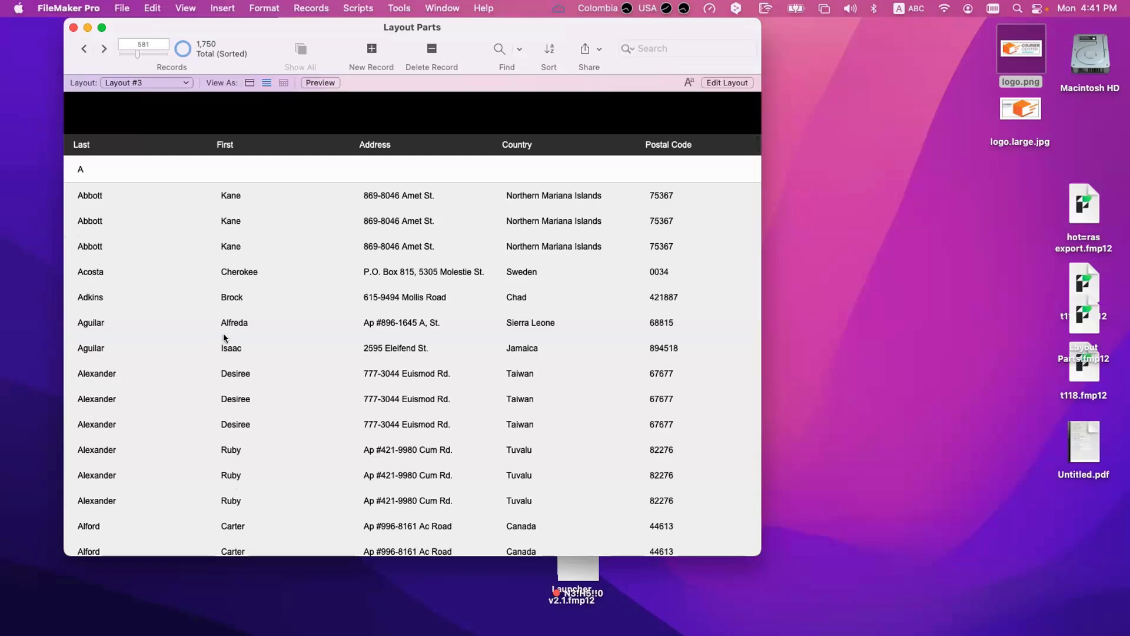
scroll(91, 222, "up", 2)
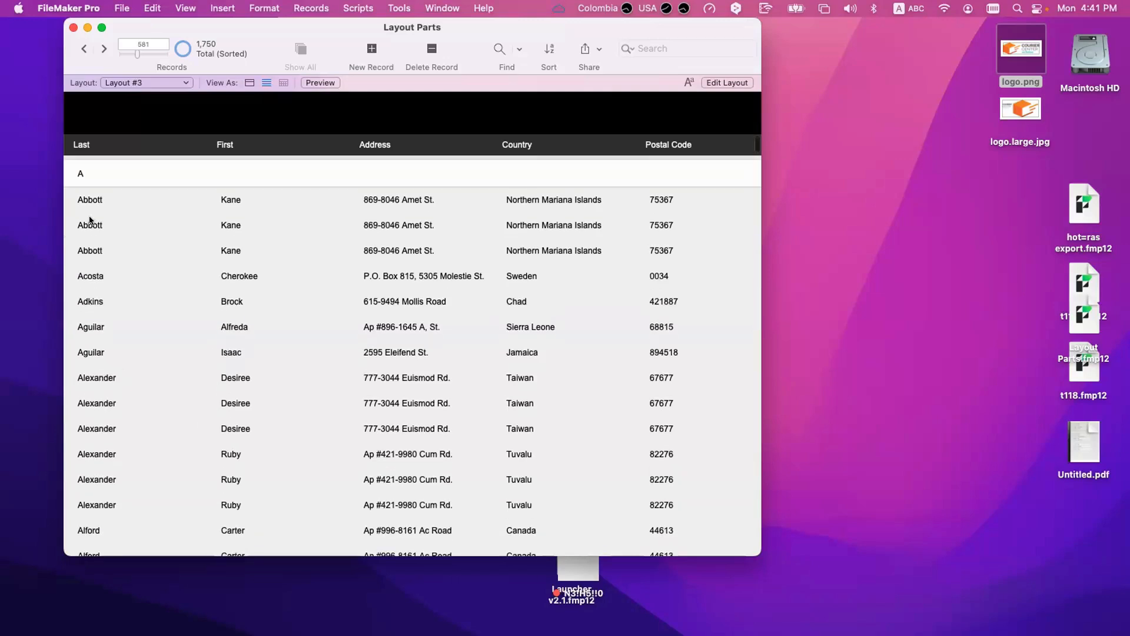
scroll(86, 172, "down", 1)
scroll(86, 172, "up", 1)
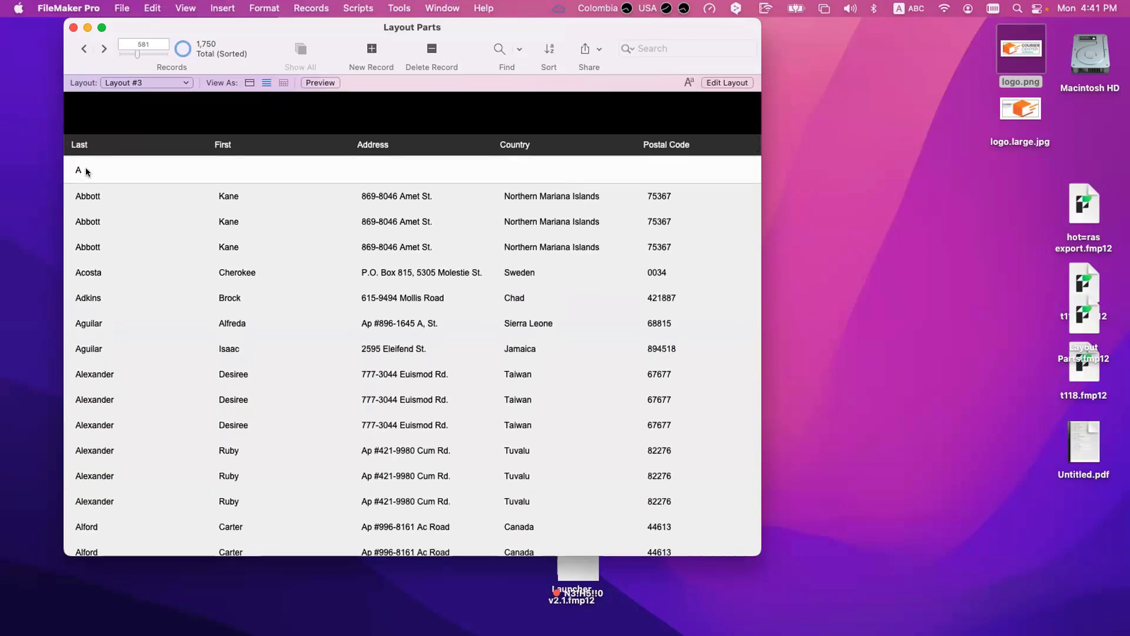
Step: Remove Inital from the sort order, sort by Last and First only, and check the start of the list for headings
key("super+s")
left_click_drag(511, 126, 298, 255)
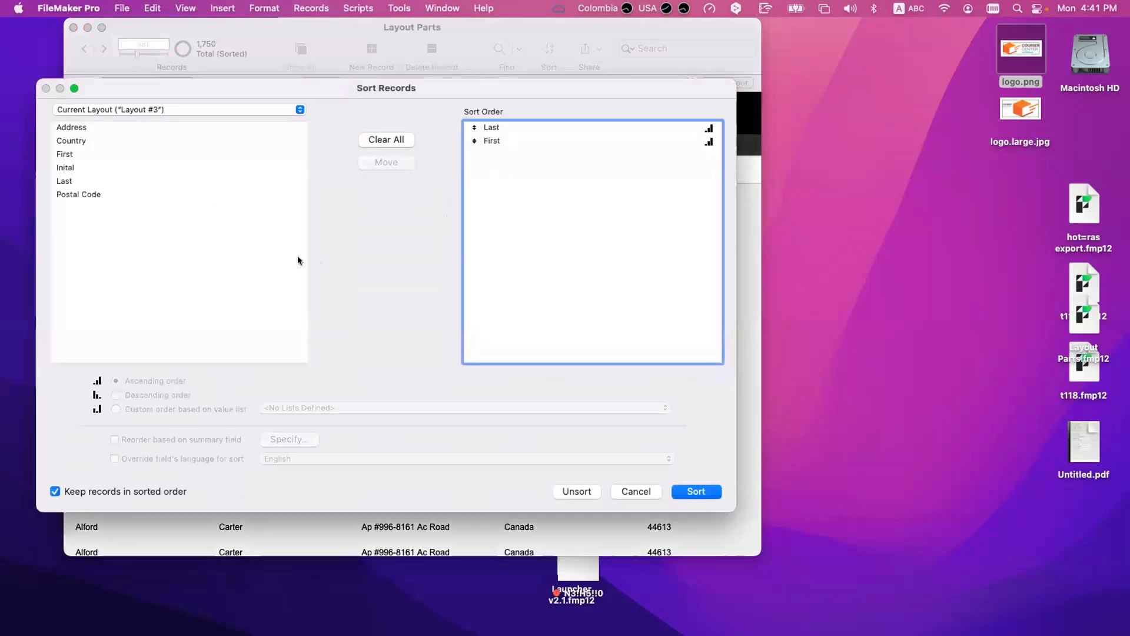
left_click(501, 140)
left_click(681, 489)
scroll(270, 320, "up", 5)
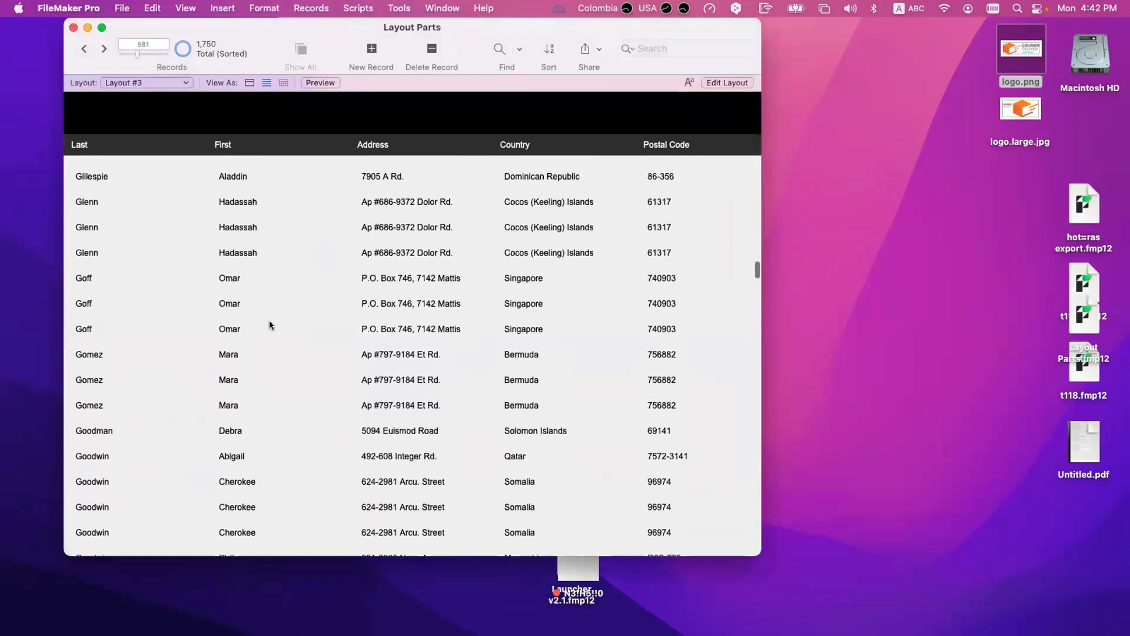
scroll(270, 326, "up", 4)
scroll(270, 326, "up", 6)
scroll(269, 326, "up", 10)
left_click_drag(756, 252, 755, 118)
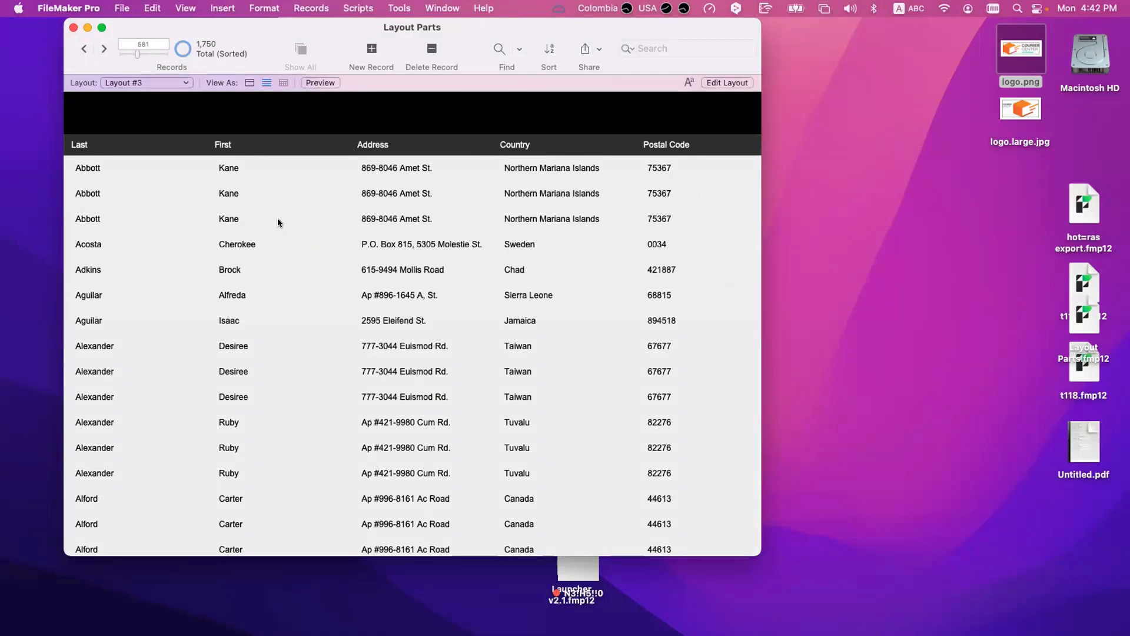
Step: Check which sort field the sub-summary part is defined with in Layout mode and return to Browse mode
key("super+l")
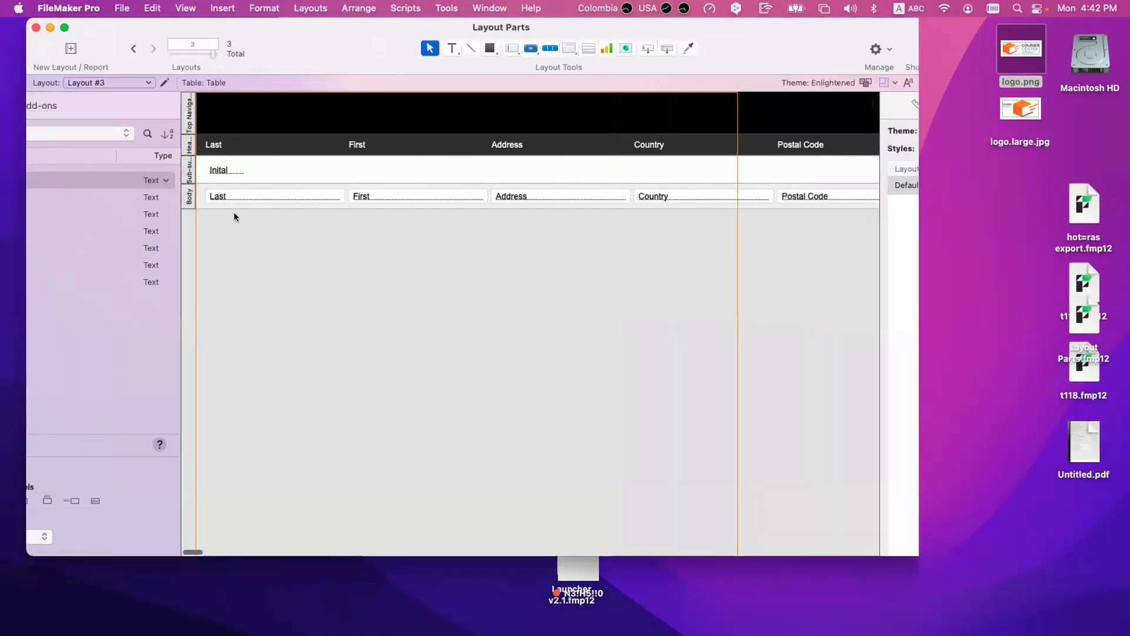
double_click(273, 171)
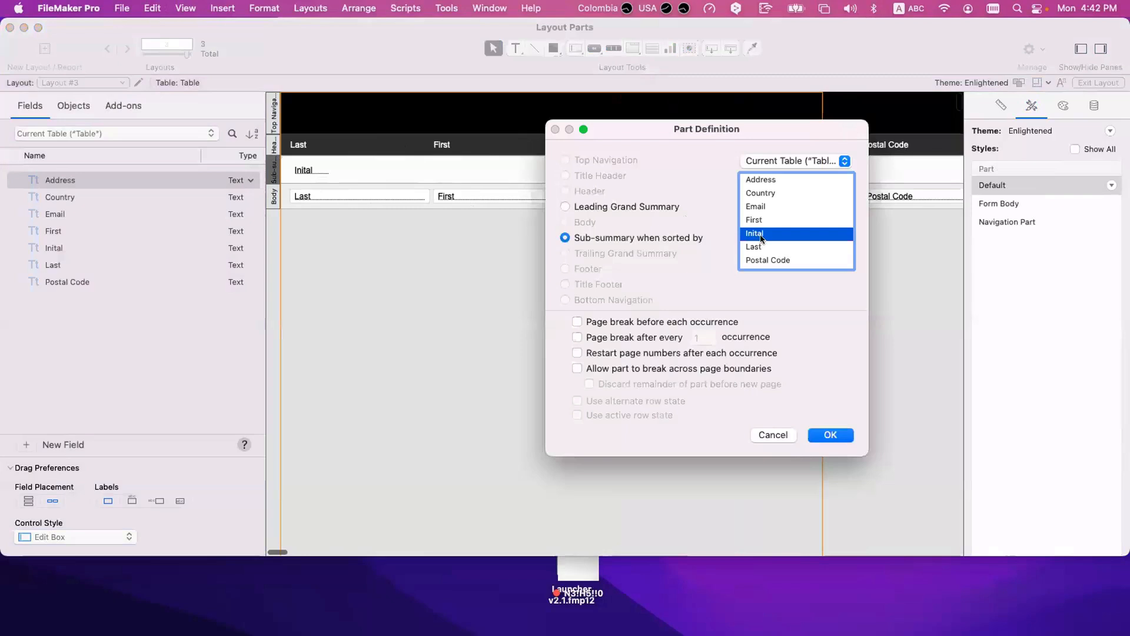
key("Escape")
key("super+b")
scroll(321, 286, "up", 10)
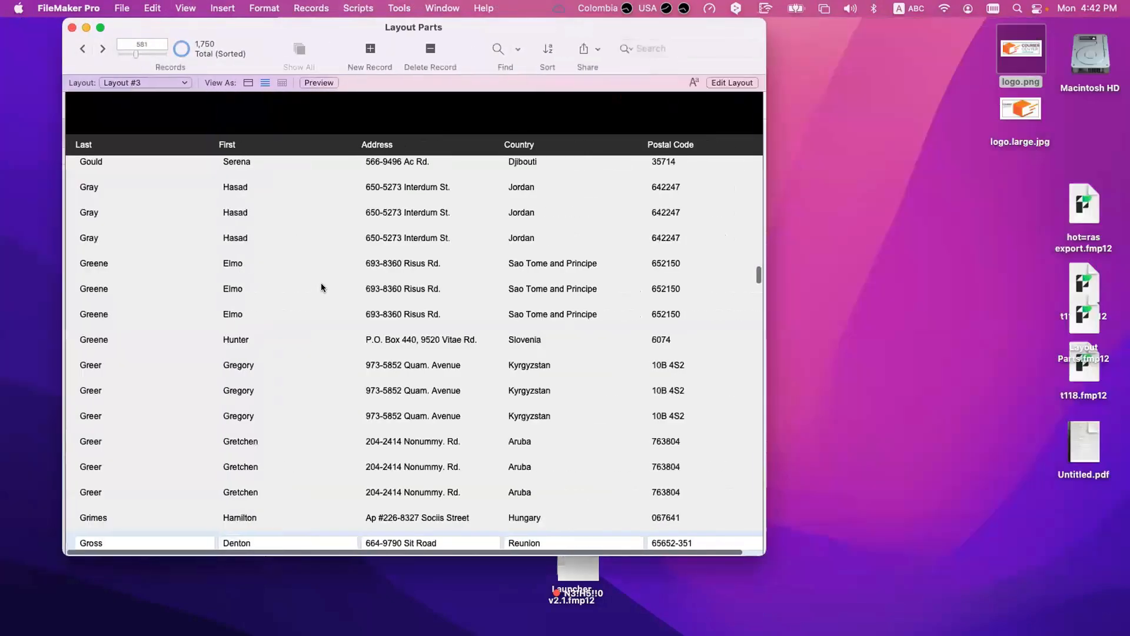
Step: Add Inital above Last and First in the sort order and sort the records again
key("super+s")
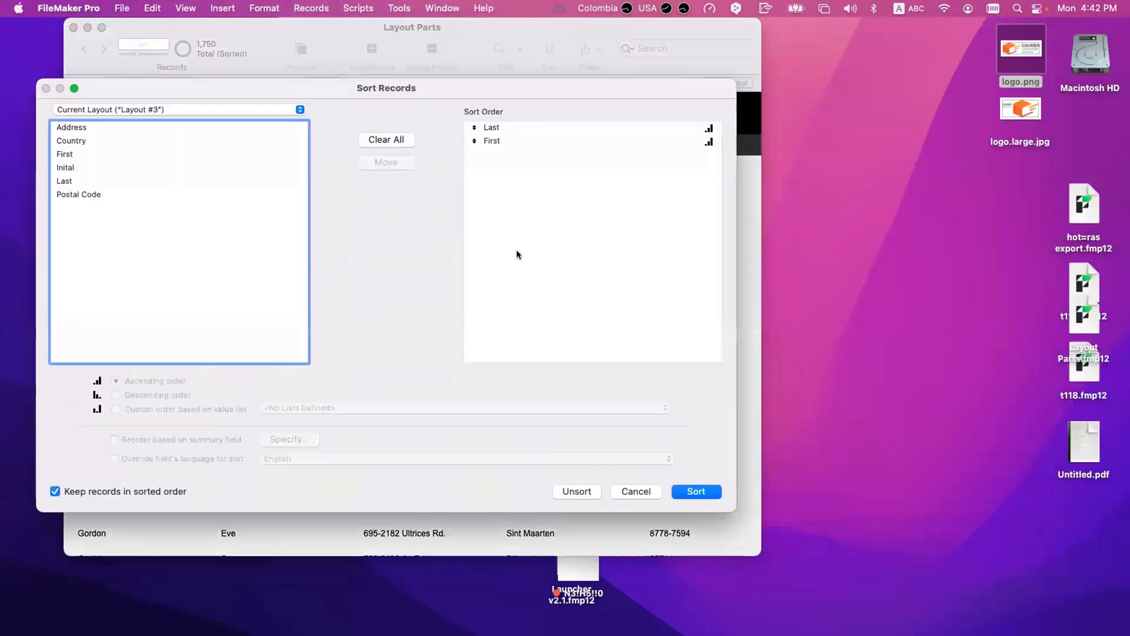
left_click_drag(495, 152, 521, 118)
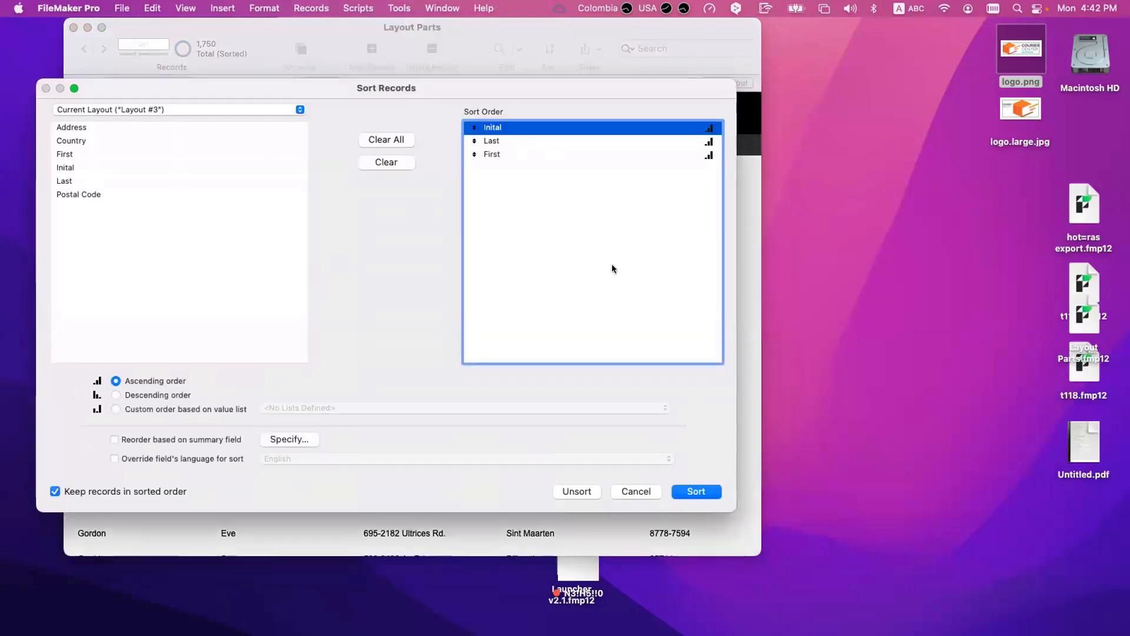
left_click(696, 491)
scroll(274, 274, "up", 15)
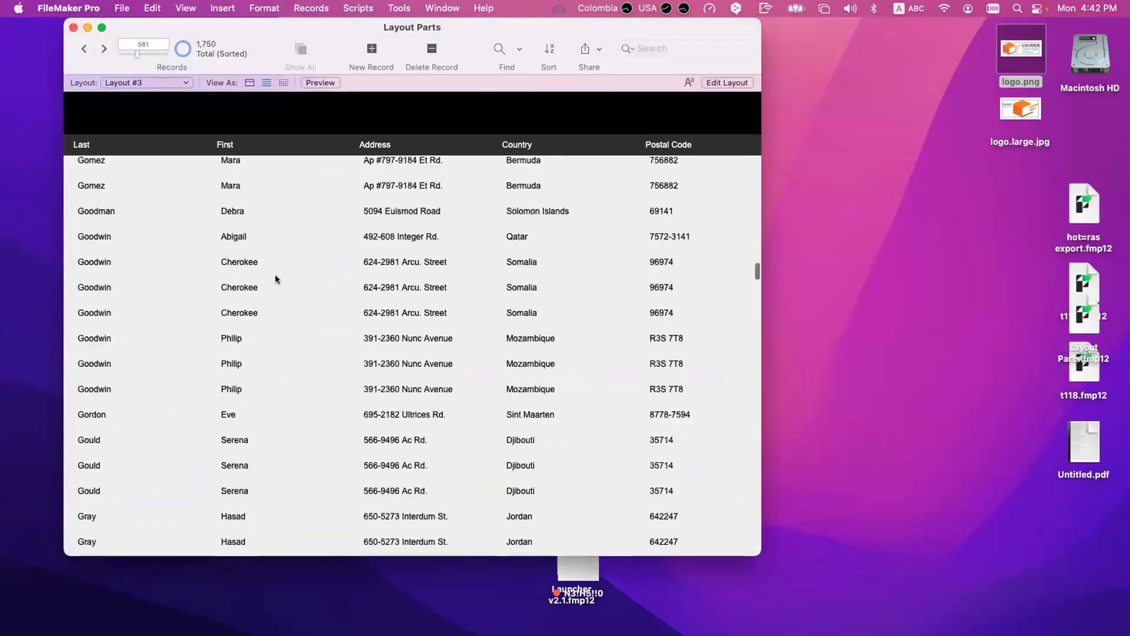
left_click_drag(756, 257, 754, 144)
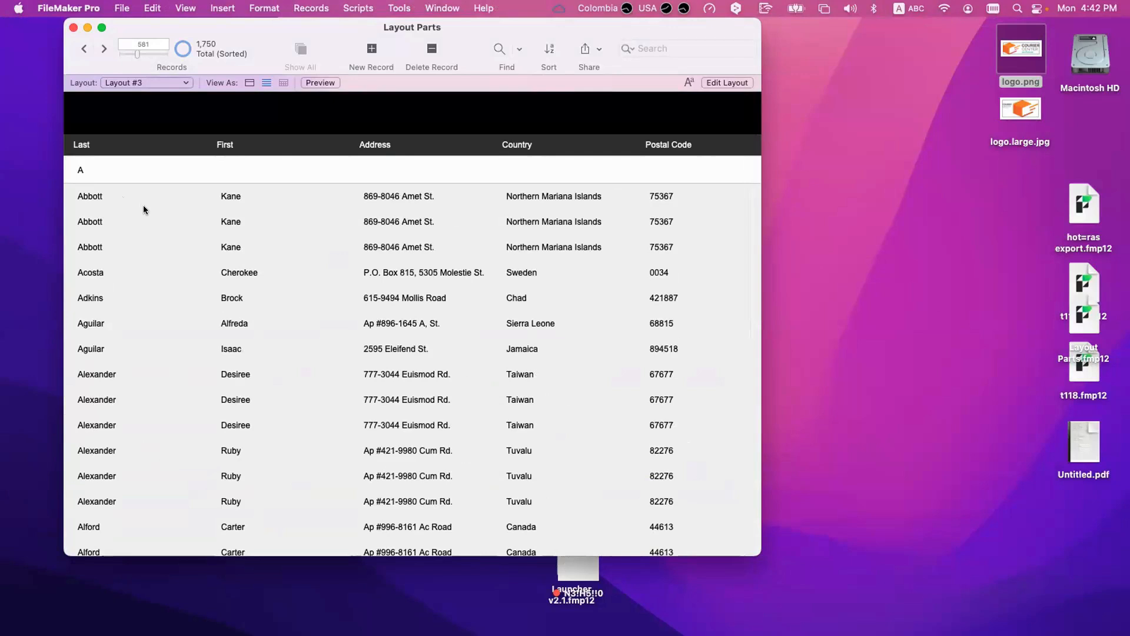
scroll(143, 209, "up", 2)
Step: Add a leading sub-summary part sorted by Country to the layout
key("super+l")
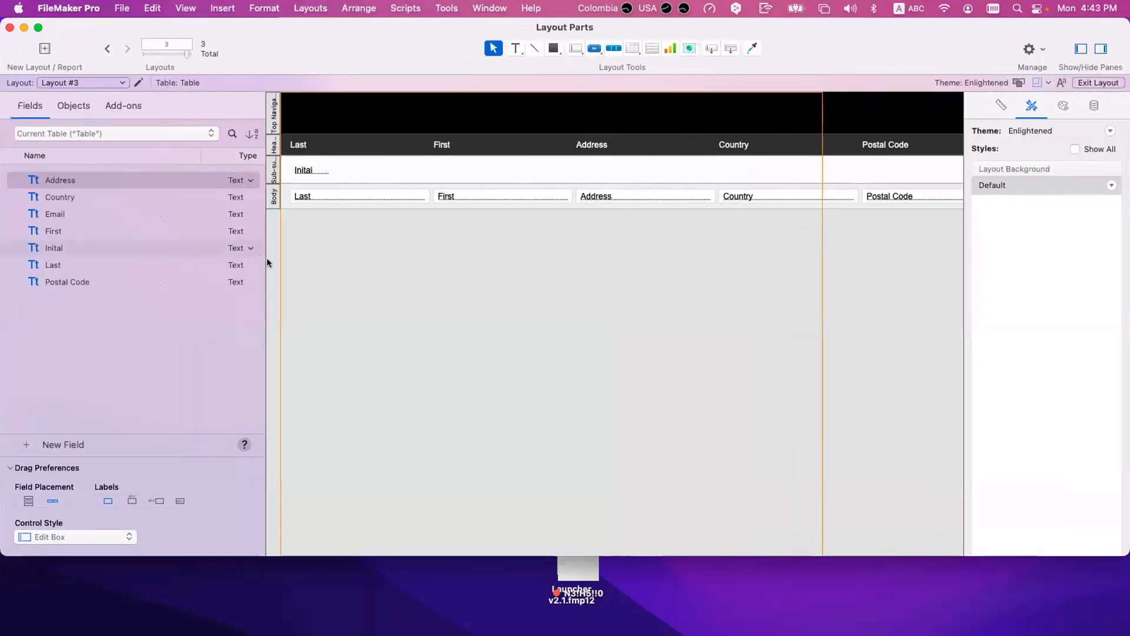
left_click(308, 7)
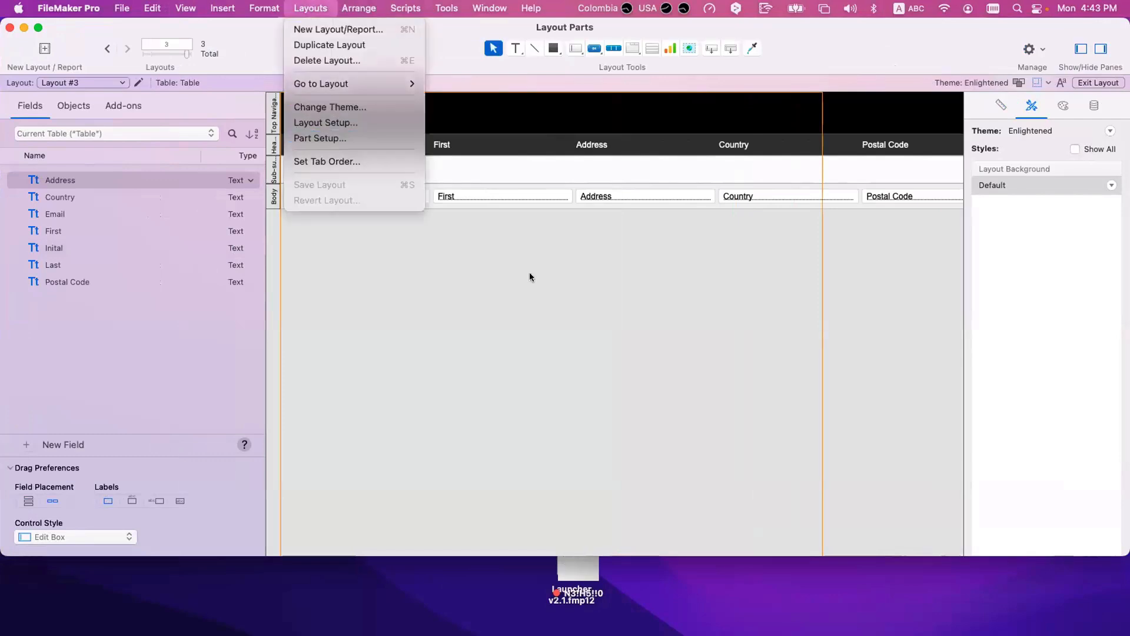
left_click(319, 137)
left_click(655, 163)
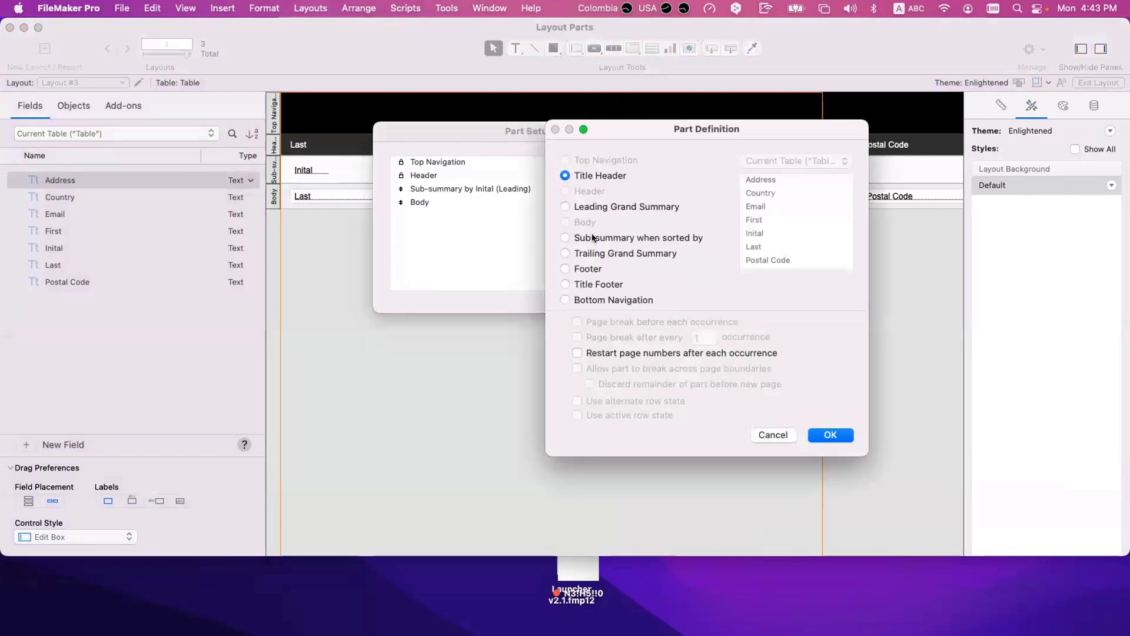
left_click(565, 238)
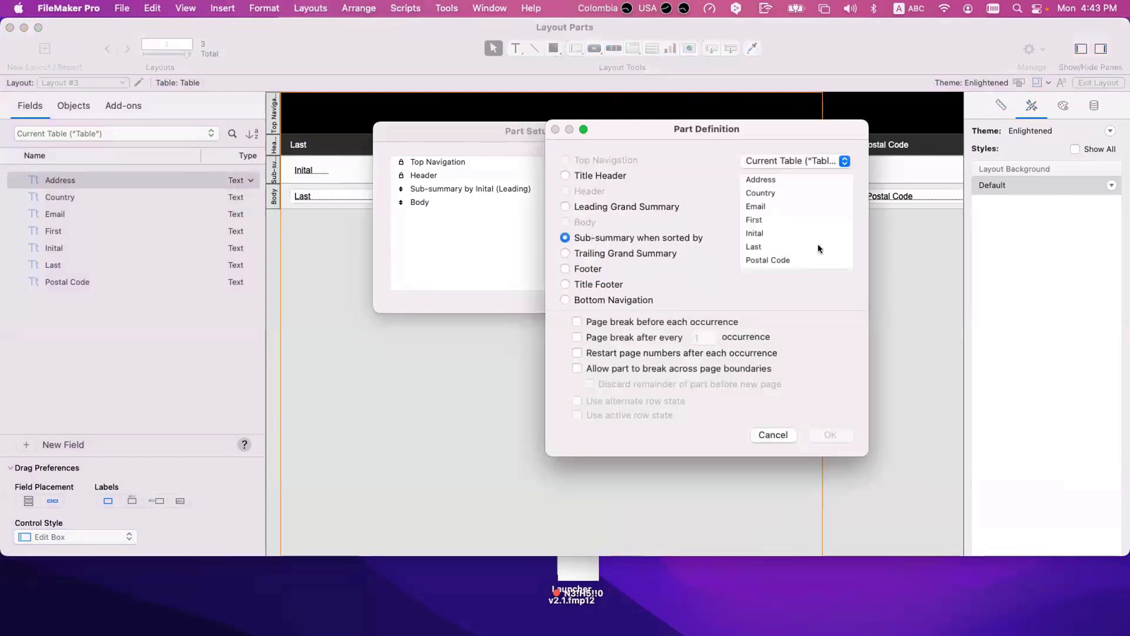
left_click(775, 193)
left_click(830, 437)
left_click(704, 317)
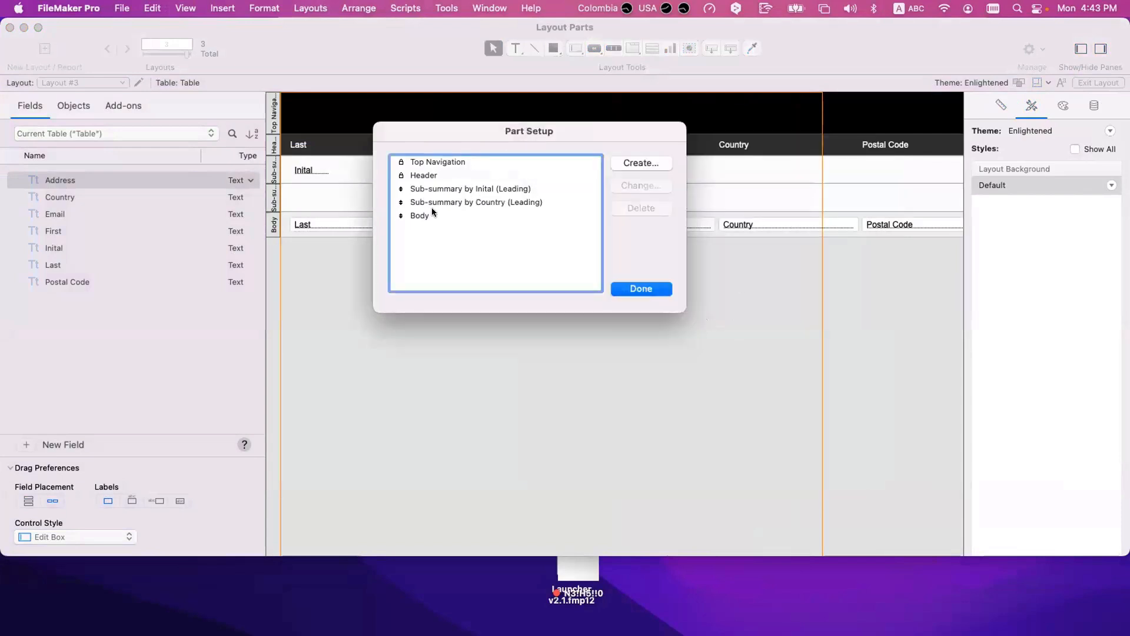
Step: Move the Country sub-summary part above the Inital sub-summary part in the part order
mouse_move(400, 203)
left_mouse_down()
mouse_move(402, 188)
mouse_move(401, 223)
mouse_move(404, 183)
left_mouse_up()
left_click(402, 214)
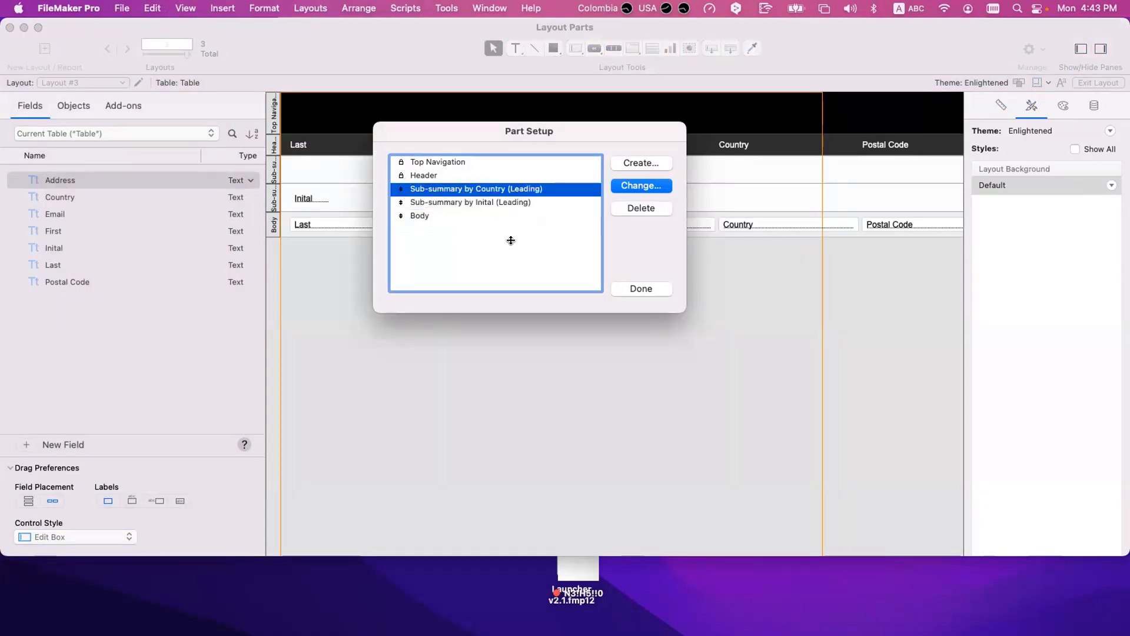
left_click(641, 288)
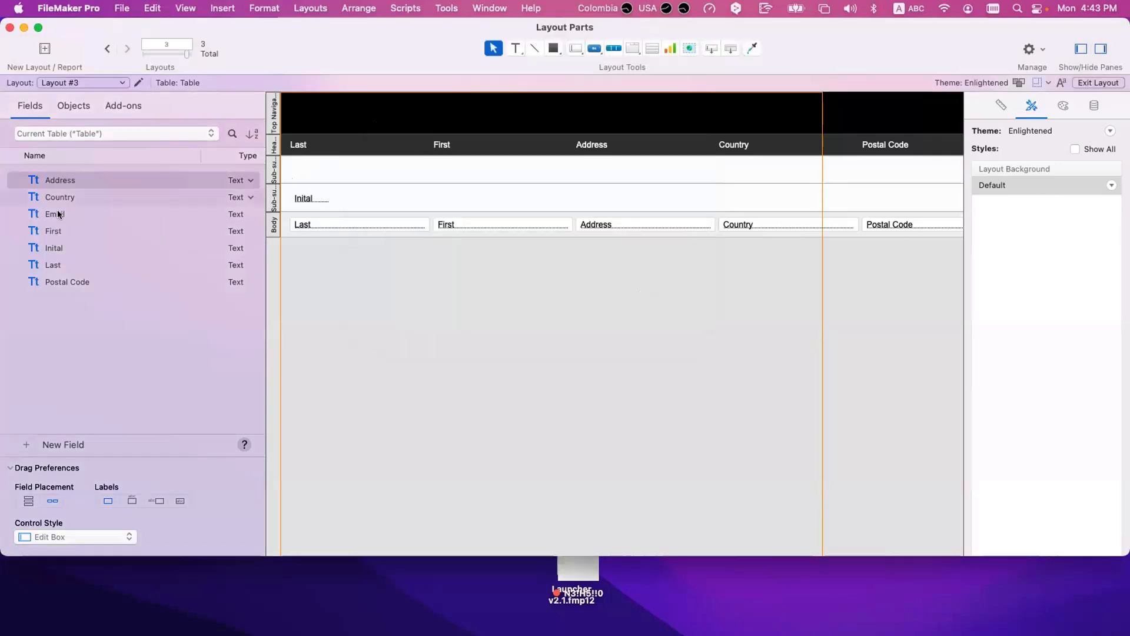
Step: Place the Country field in the Country sub-summary part in Minimal Edit Box style, aligned with the first column
left_click_drag(54, 196, 366, 182)
left_click(1030, 205)
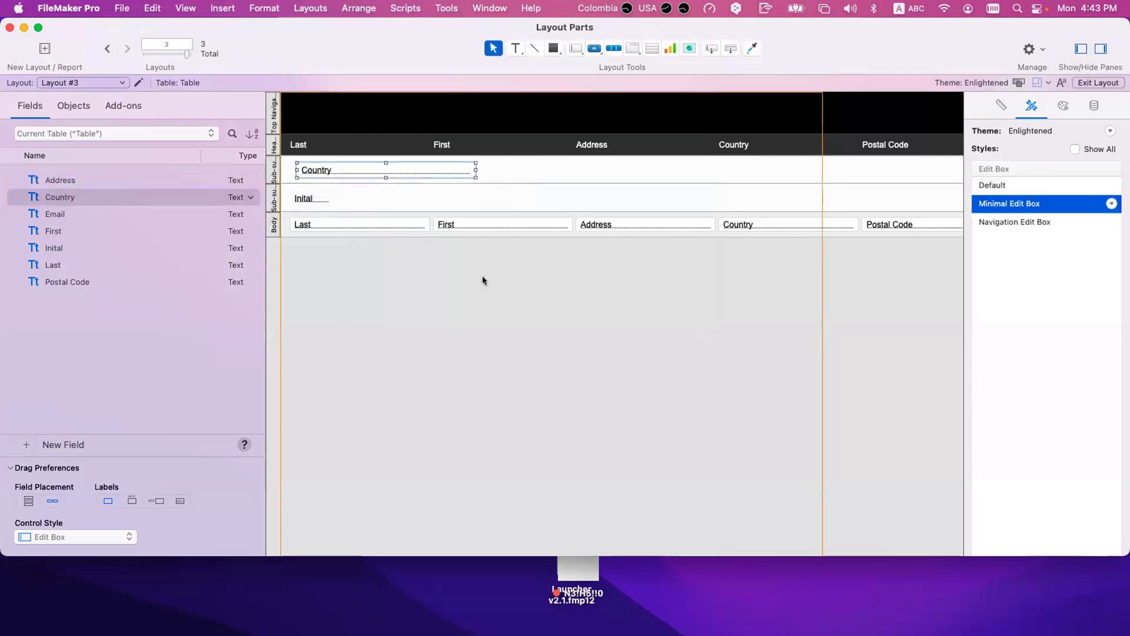
left_click(484, 280)
left_click_drag(397, 171, 390, 170)
Step: Make the Country field in the sub-summary part bold at size 15 and adjust its position slightly
left_click(1061, 106)
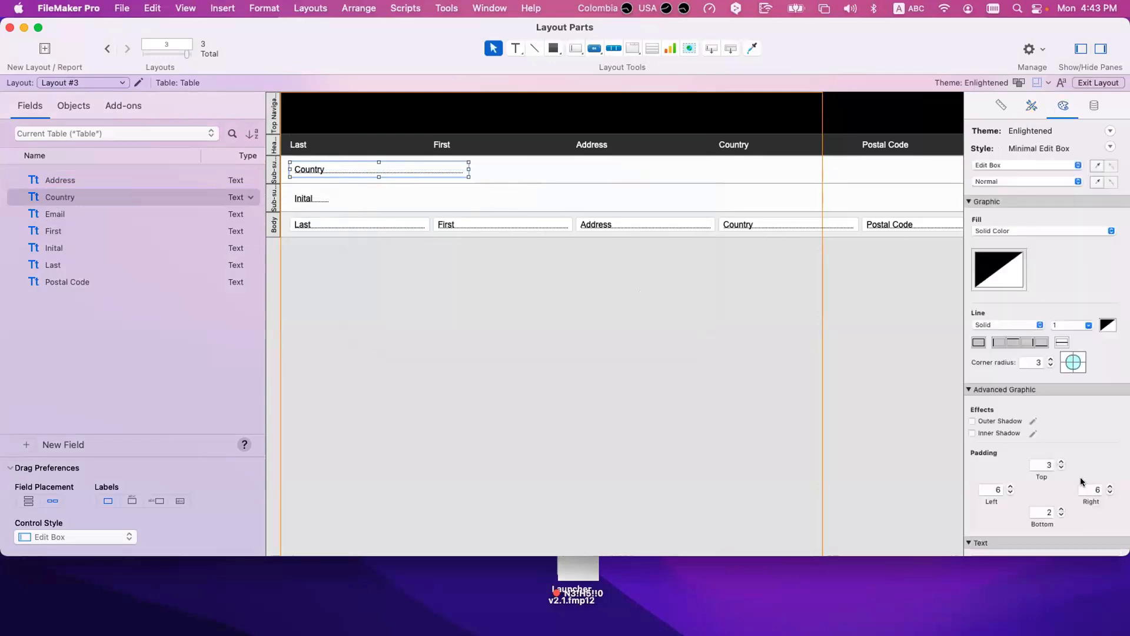
scroll(1082, 489, "down", 4)
scroll(1025, 493, "down", 3)
left_click(994, 404)
left_click(1069, 387)
key("BackSpace")
key("BackSpace")
type("15")
key("Return")
left_click(530, 414)
left_click_drag(378, 174, 378, 173)
left_click(395, 307)
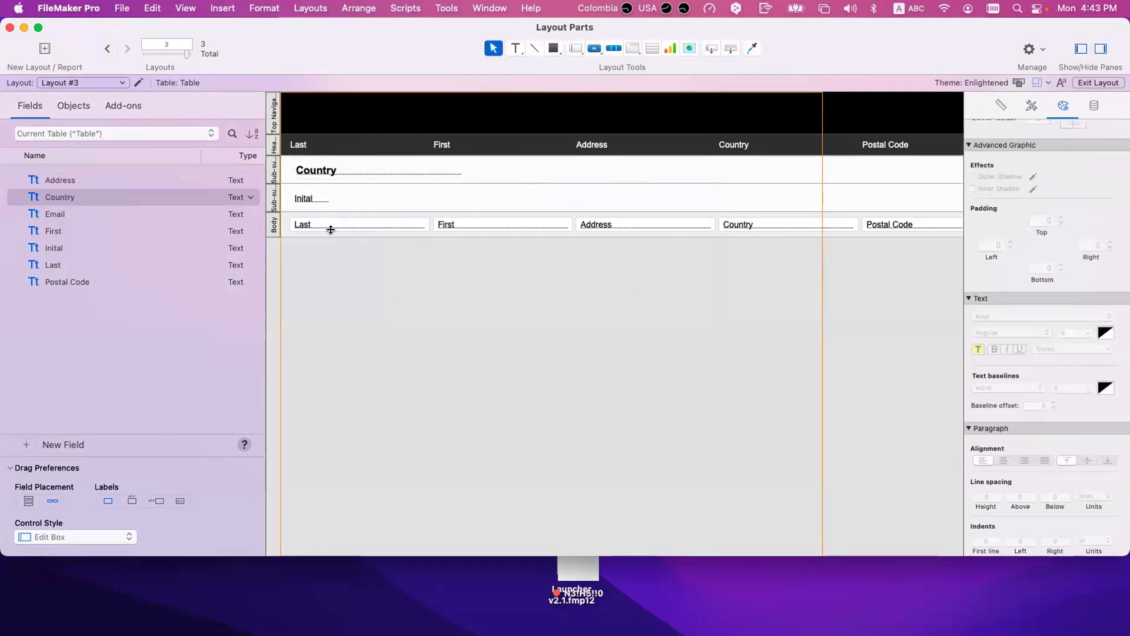
Step: Check the sort field definitions of the Country and Inital sub-summary parts
double_click(274, 172)
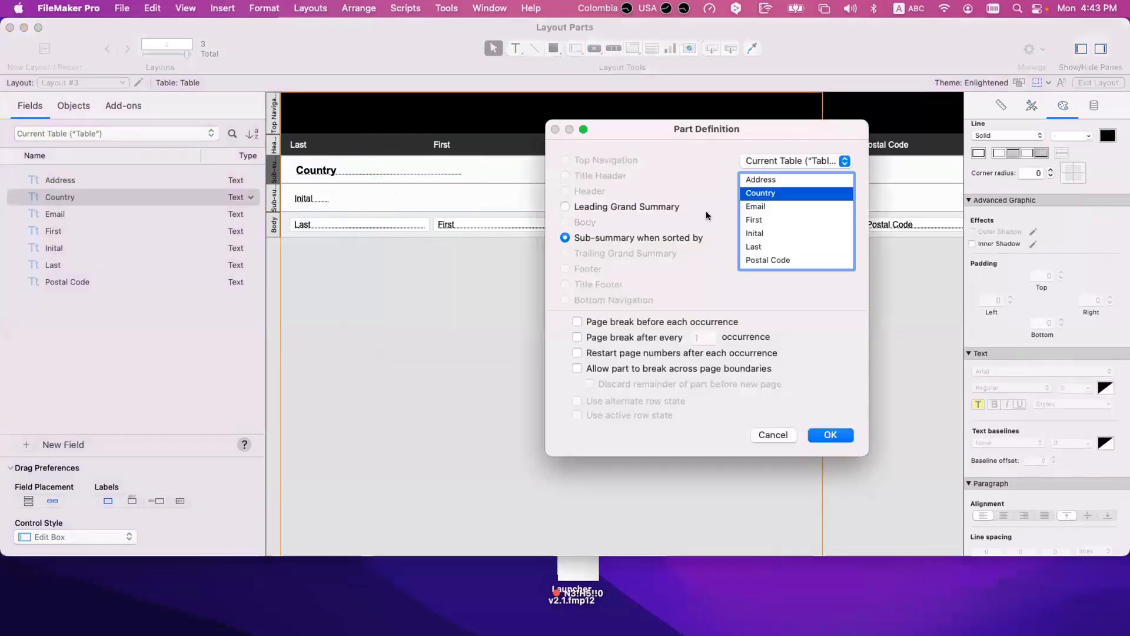
key("Escape")
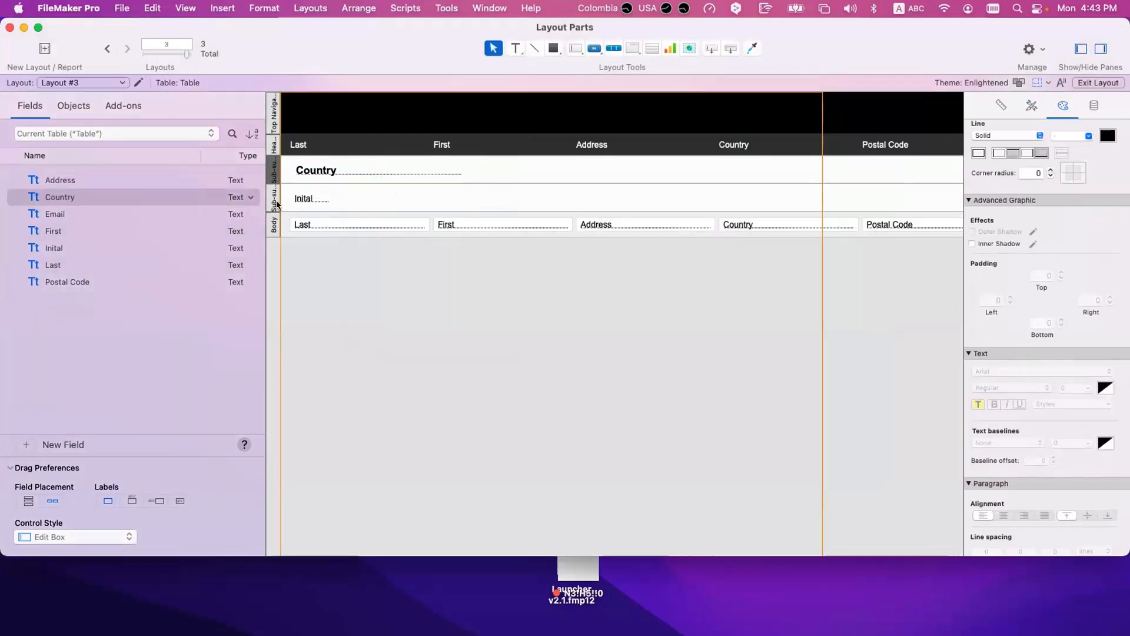
double_click(275, 203)
key("Escape")
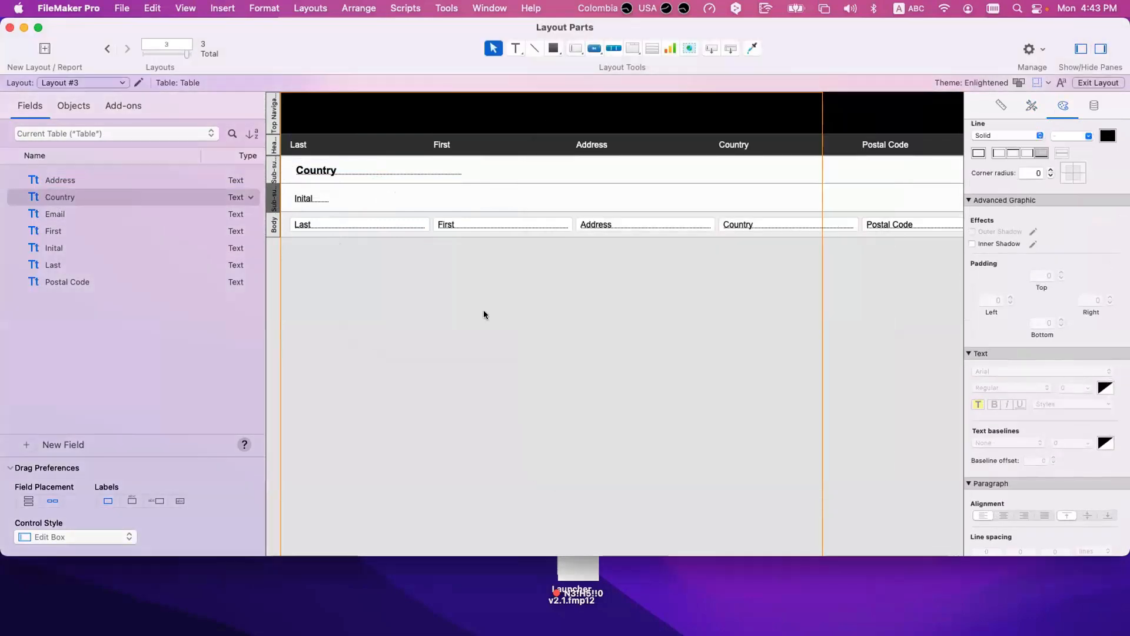
Step: In Browse mode, add Country as the first sort field and sort the records by Country, Inital, Last and First
key("super+b")
scroll(484, 315, "up", 20)
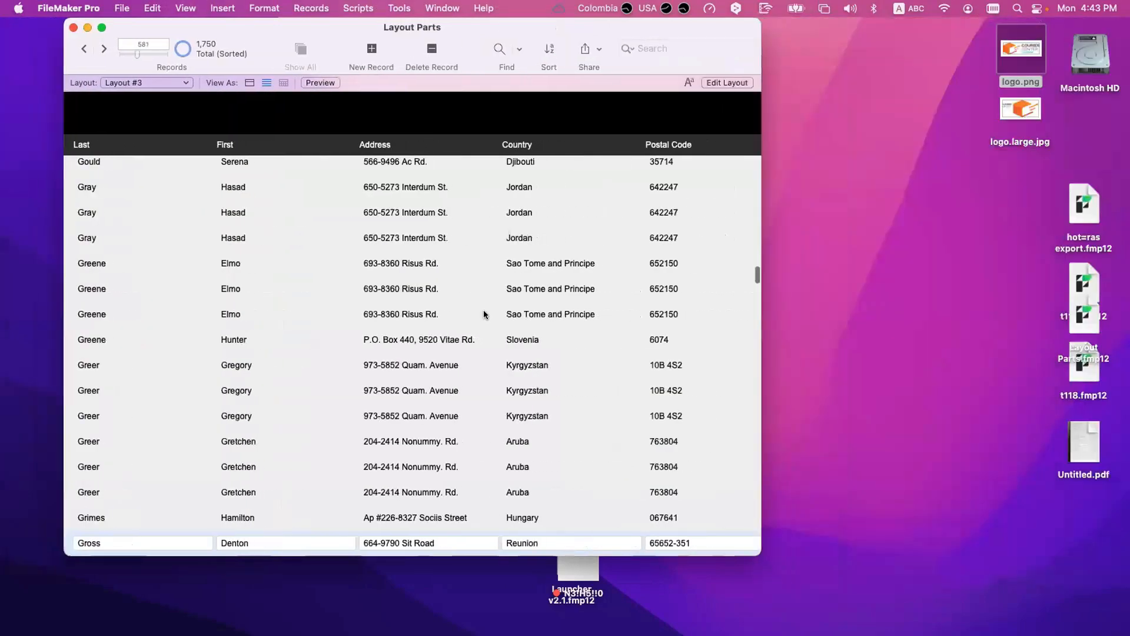
left_click_drag(757, 245, 751, 164)
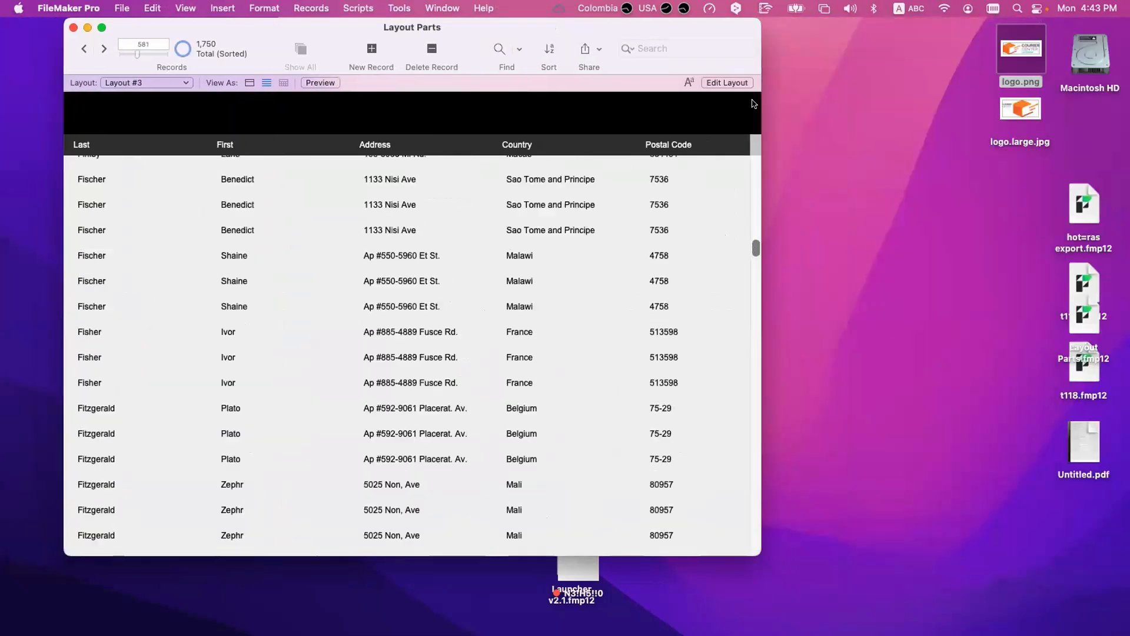
key("super+s")
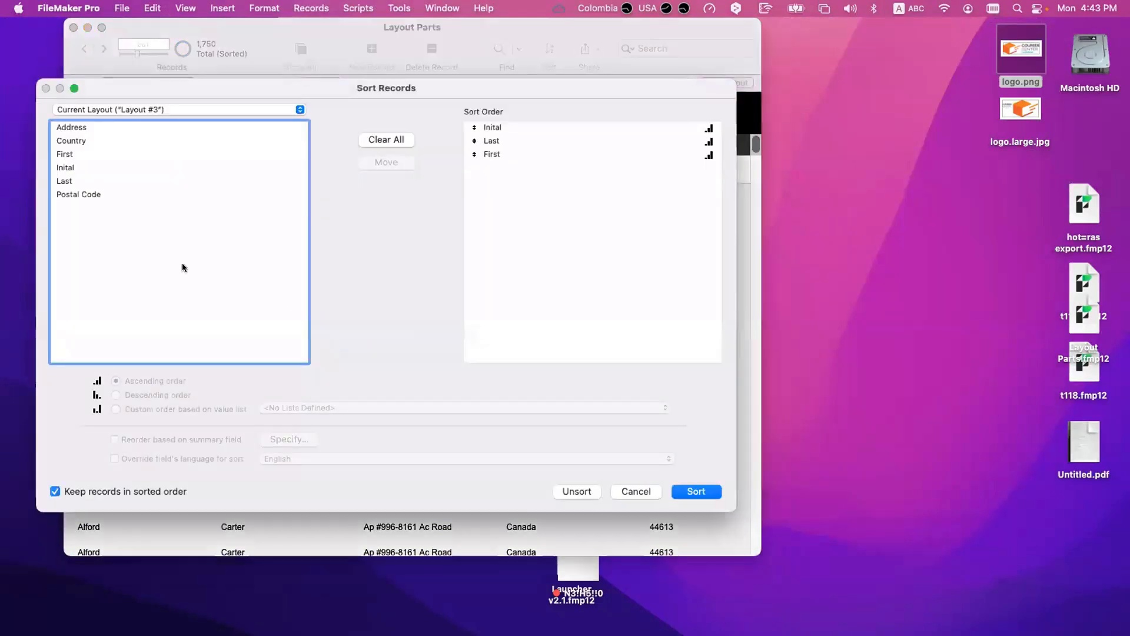
left_click_drag(83, 139, 525, 167)
left_click_drag(527, 121, 524, 125)
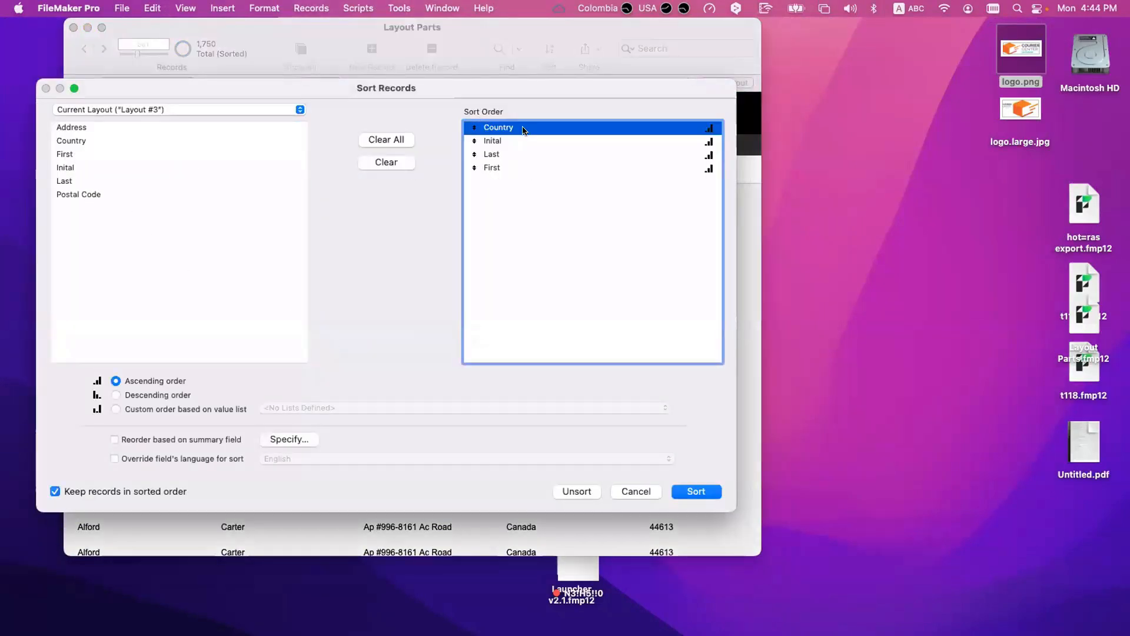
left_click(513, 140)
left_click(513, 154)
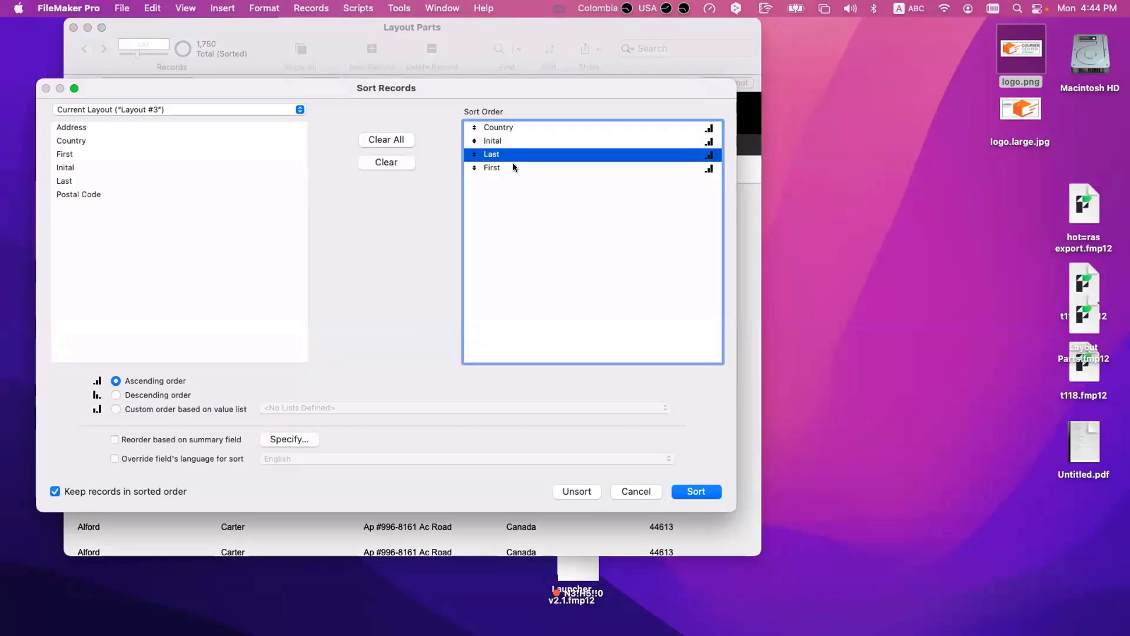
left_click(513, 167)
key("Return")
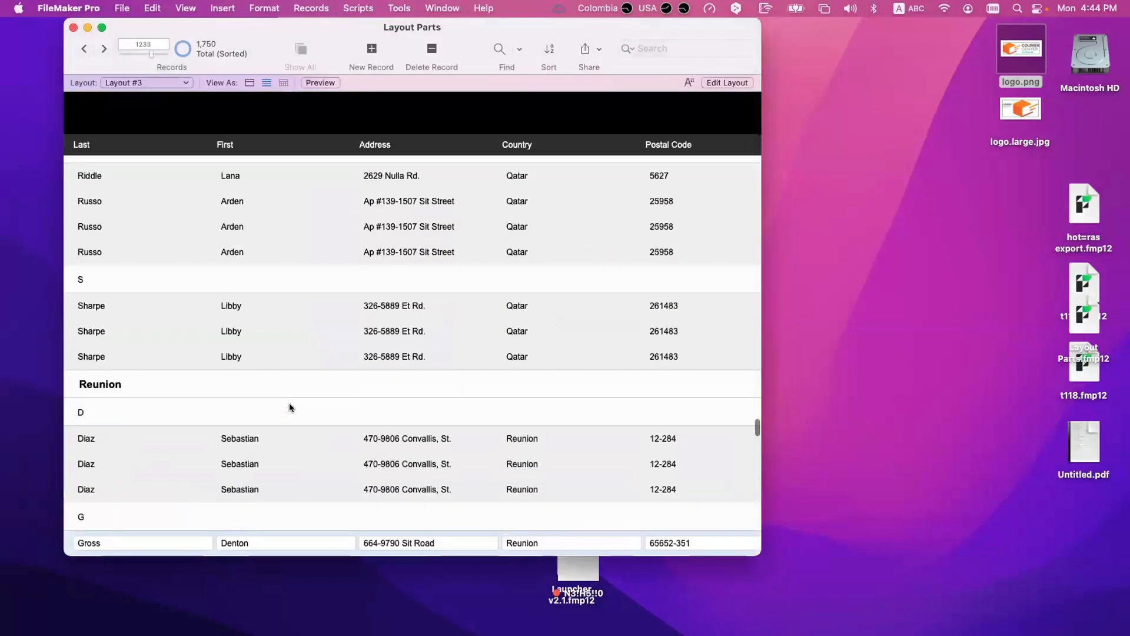
Step: Look through the sorted list from its beginning to examine how records are grouped under Country and Inital headings
scroll(630, 416, "up", 10)
left_click_drag(756, 423, 742, 110)
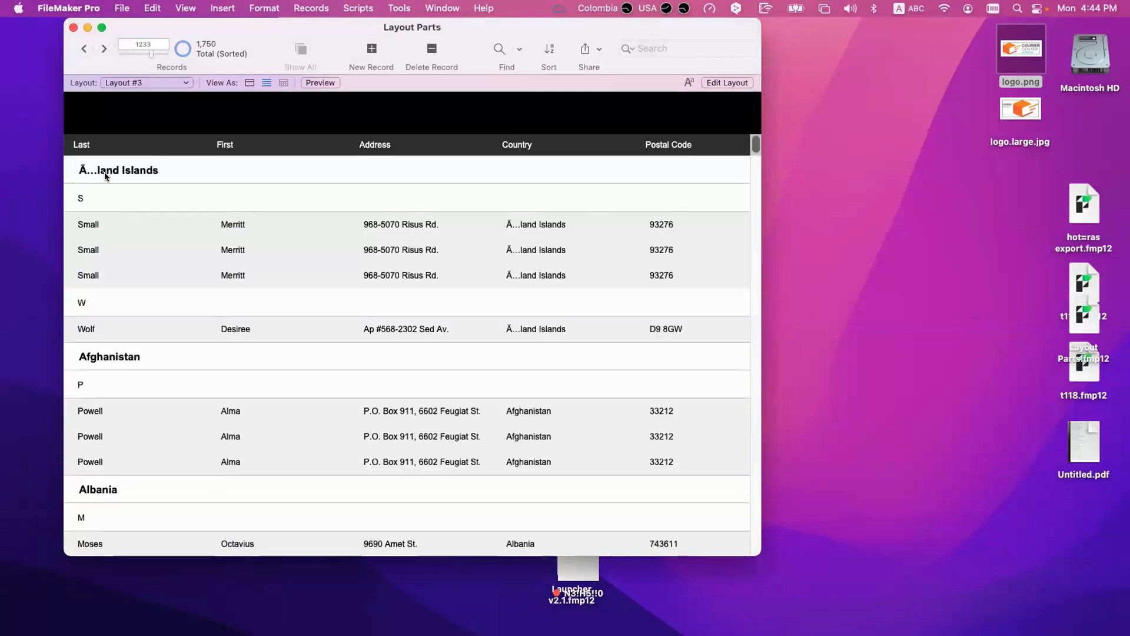
scroll(104, 359, "down", 5)
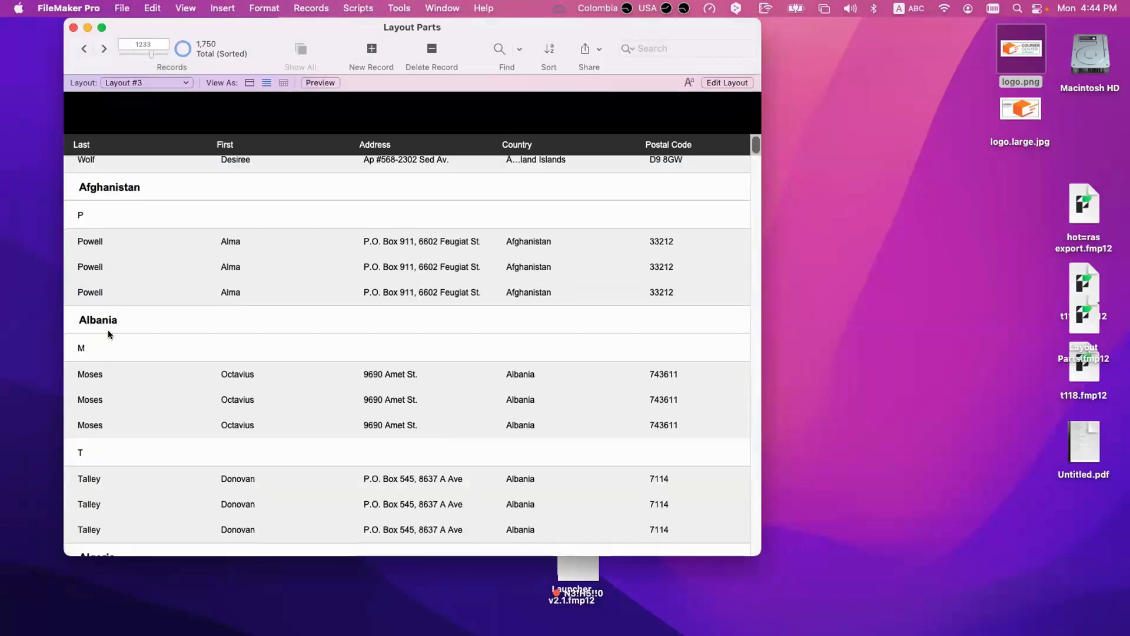
scroll(97, 381, "down", 7)
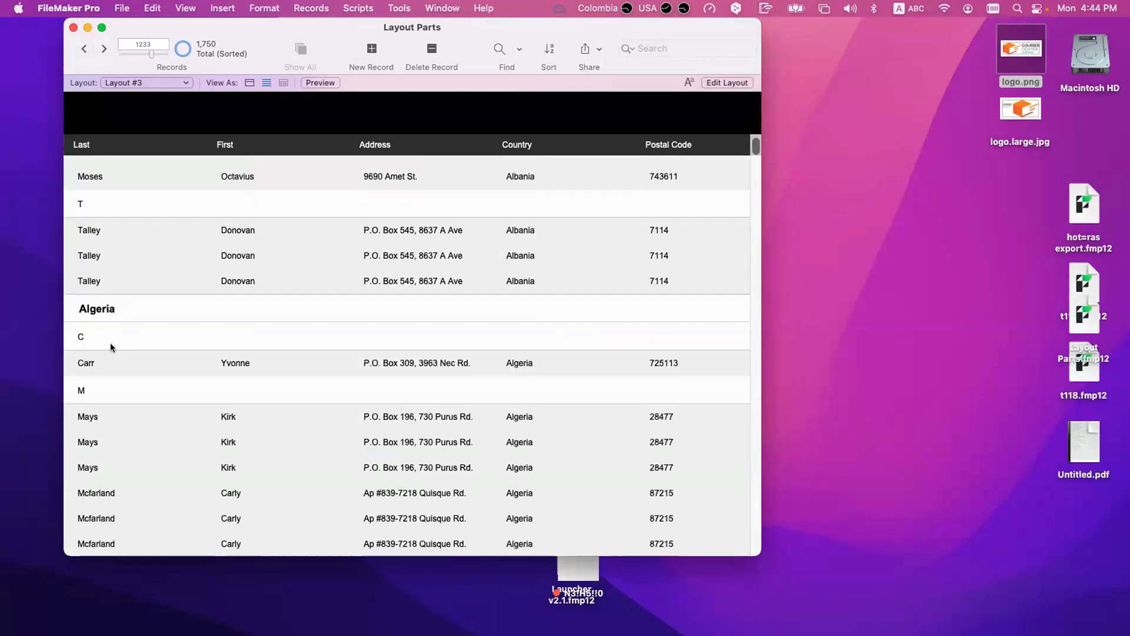
scroll(107, 362, "down", 1)
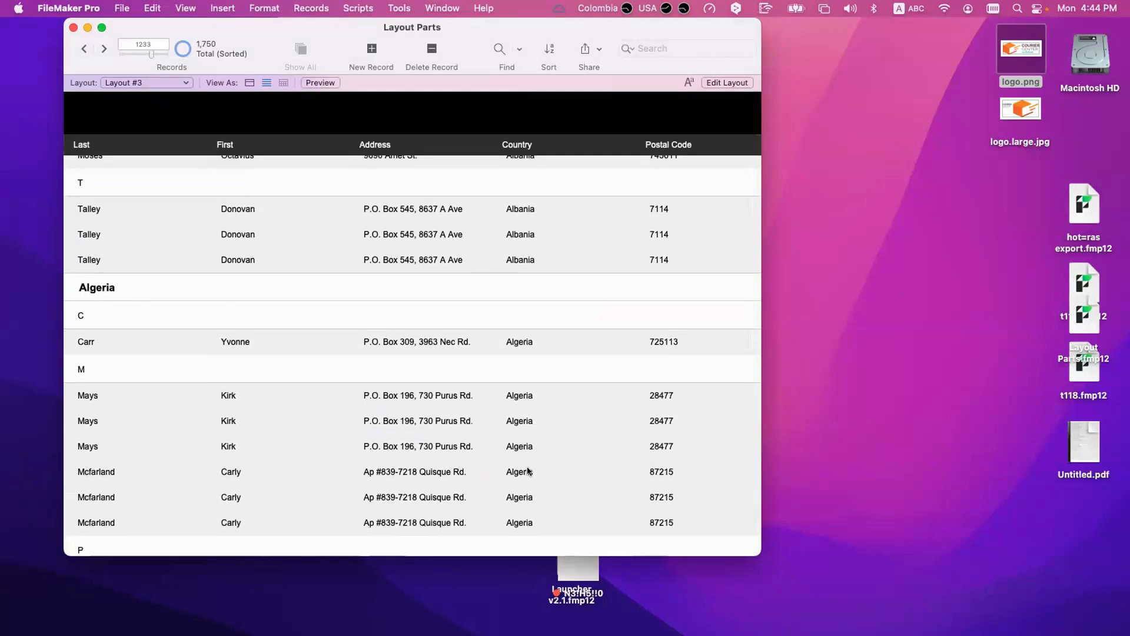
scroll(527, 468, "down", 3)
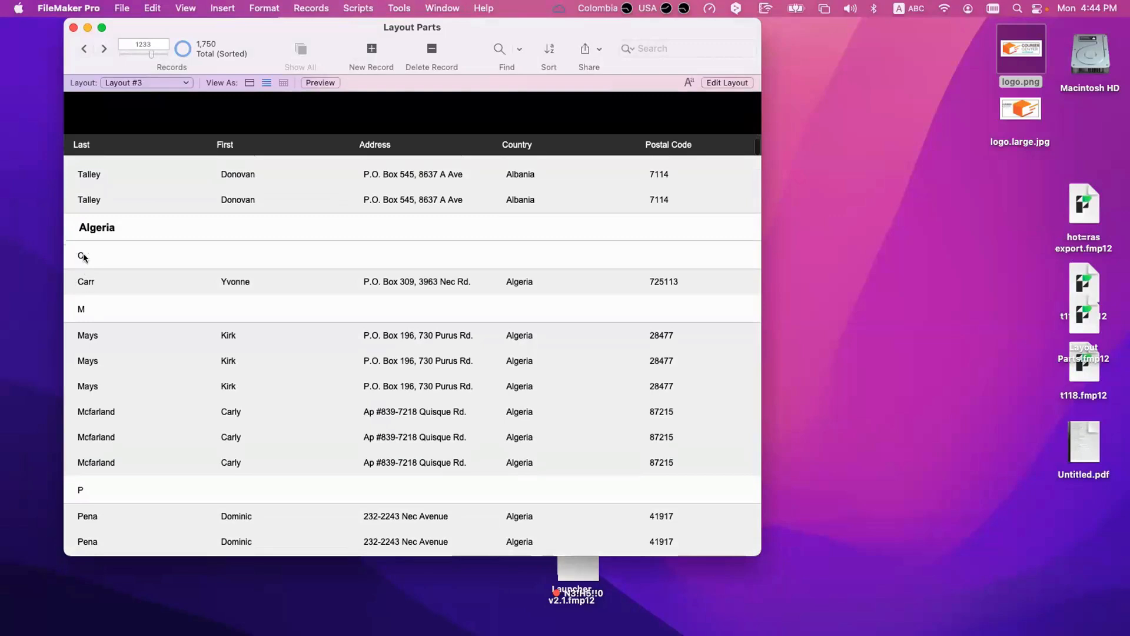
scroll(87, 306, "down", 10)
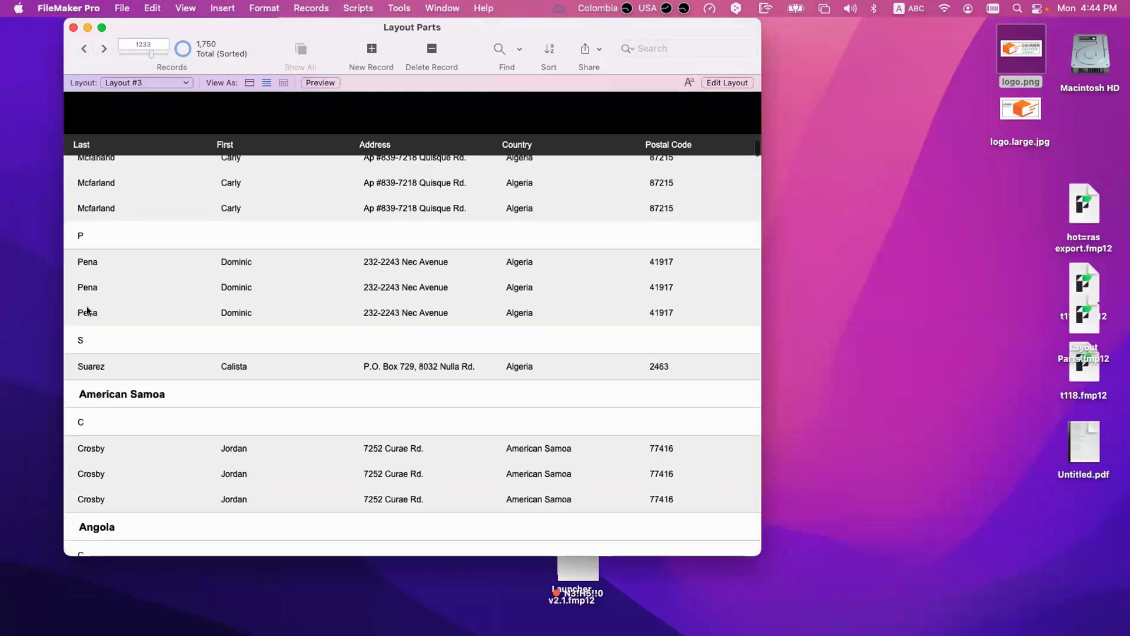
scroll(87, 310, "down", 5)
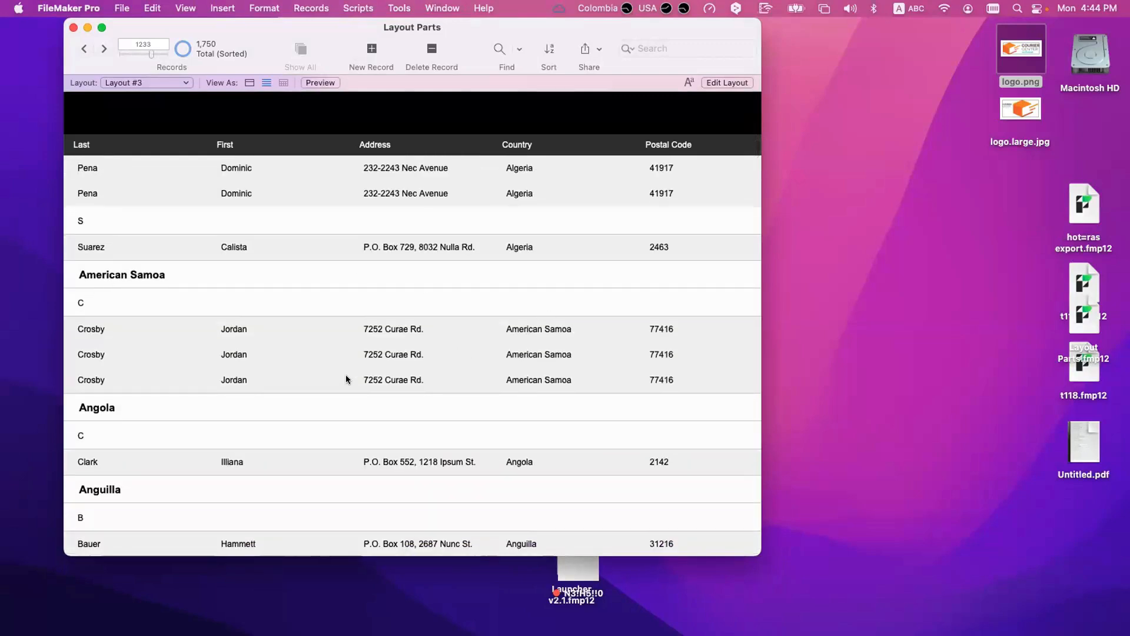
scroll(345, 378, "down", 12)
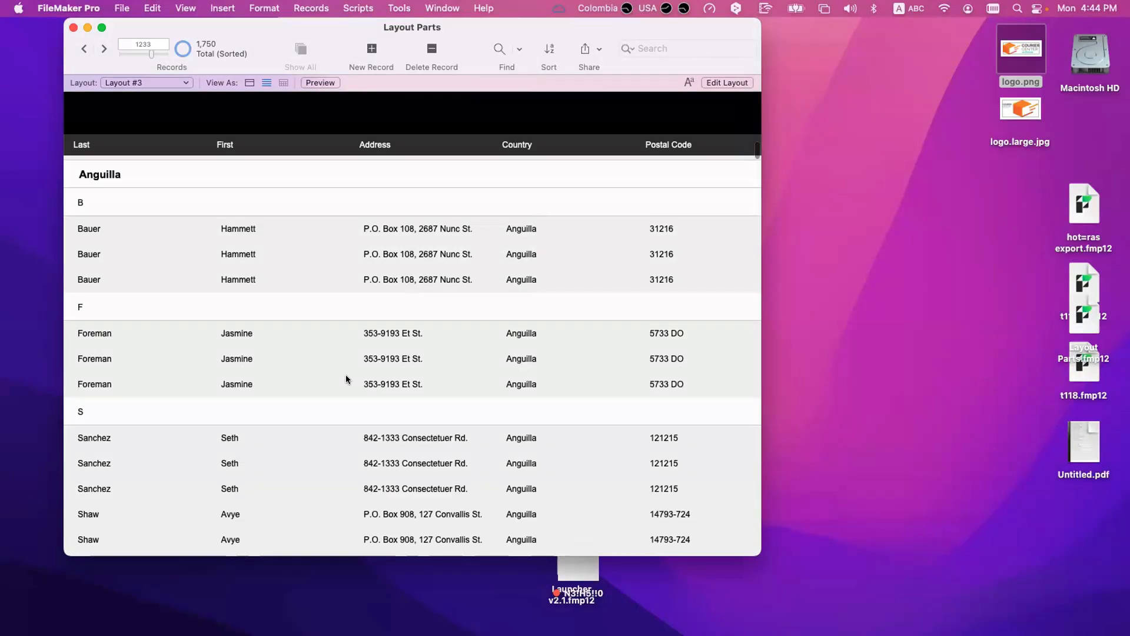
scroll(346, 378, "down", 6)
scroll(345, 374, "up", 7)
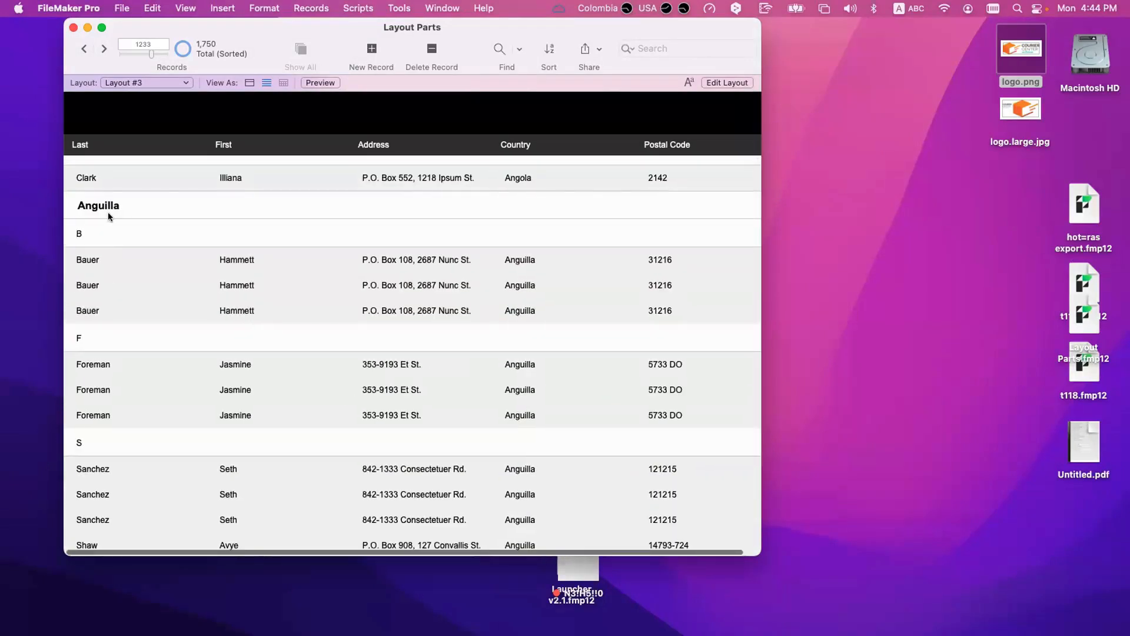
scroll(75, 241, "down", 1)
scroll(83, 373, "down", 7)
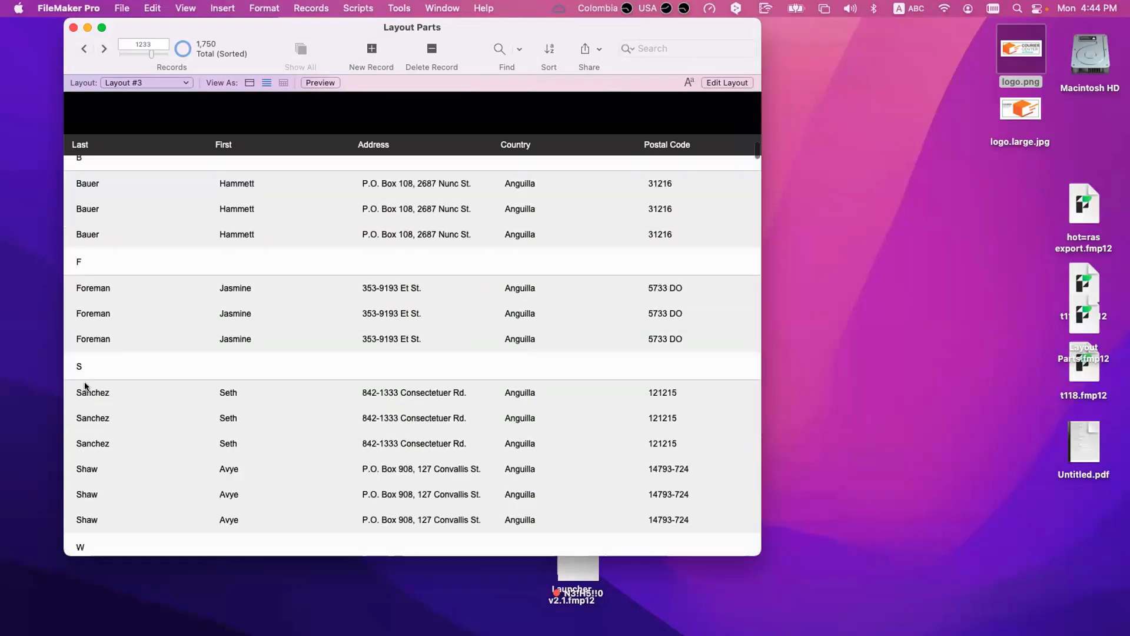
scroll(87, 441, "down", 10)
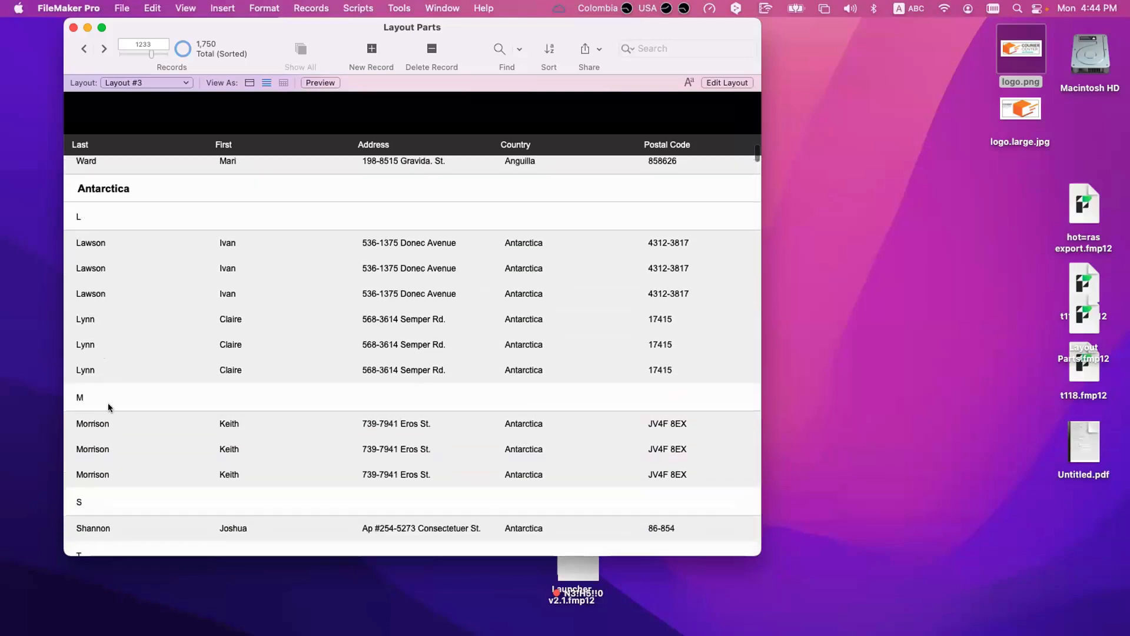
scroll(108, 435, "down", 6)
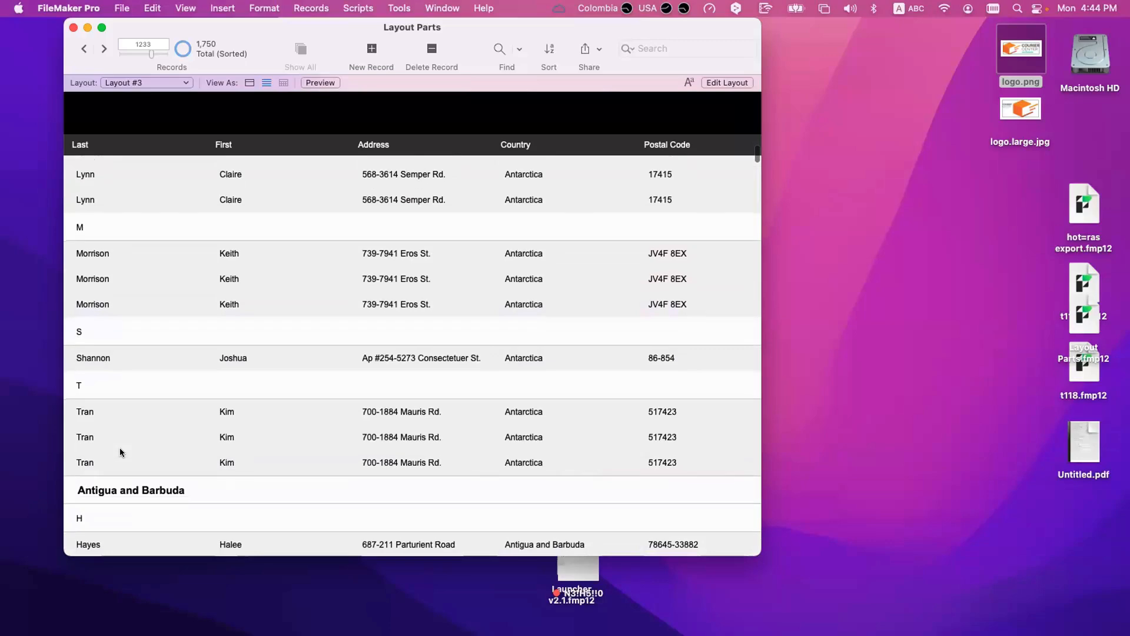
scroll(120, 450, "down", 8)
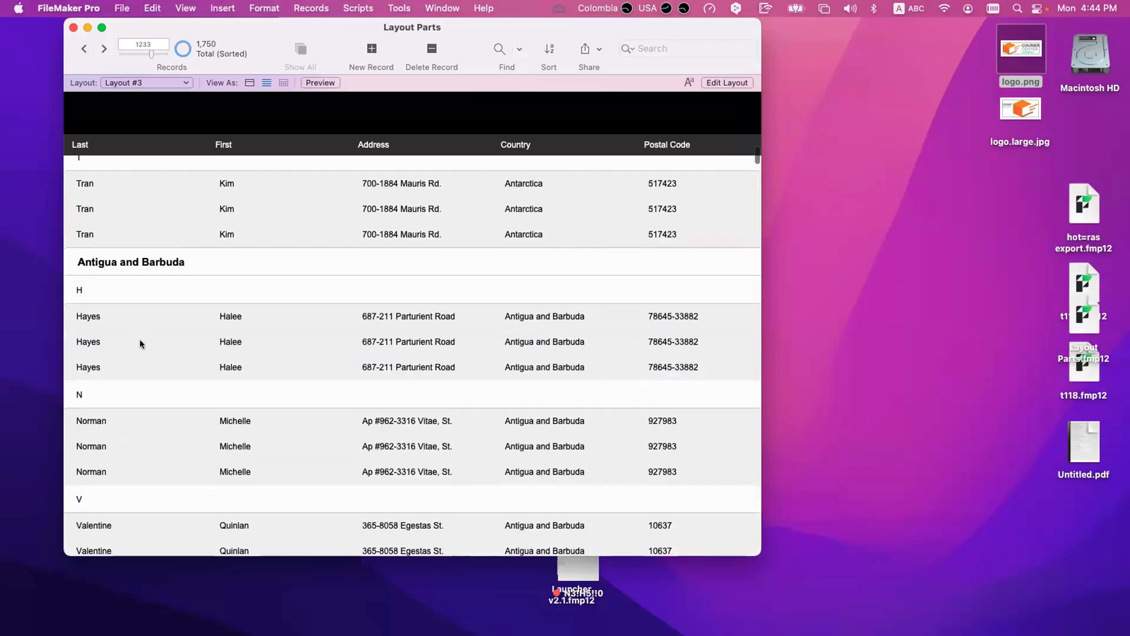
scroll(139, 343, "down", 20)
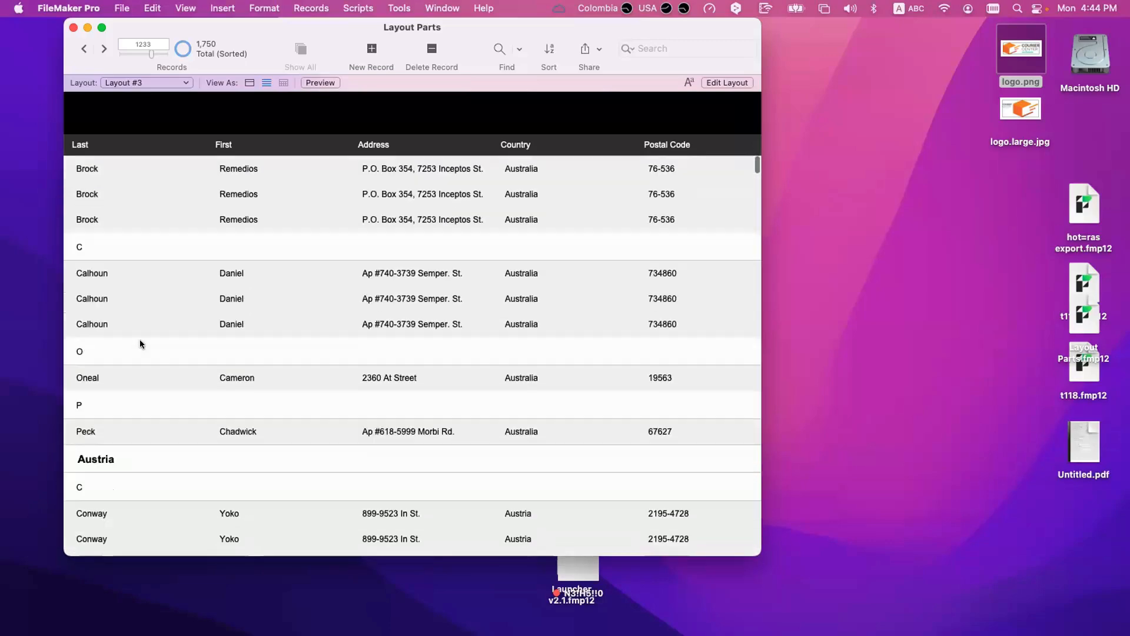
scroll(139, 343, "down", 15)
scroll(140, 343, "down", 5)
scroll(139, 340, "down", 7)
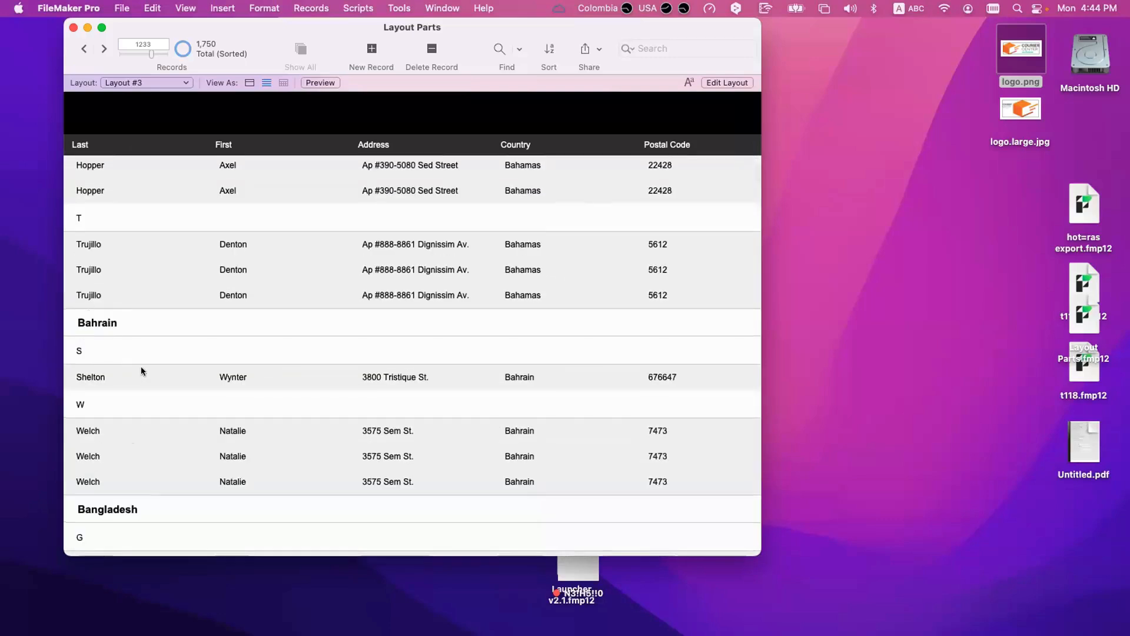
Step: Re-sort the records with Inital ahead of Country in the sort order and view the beginning of the list
key("super+s")
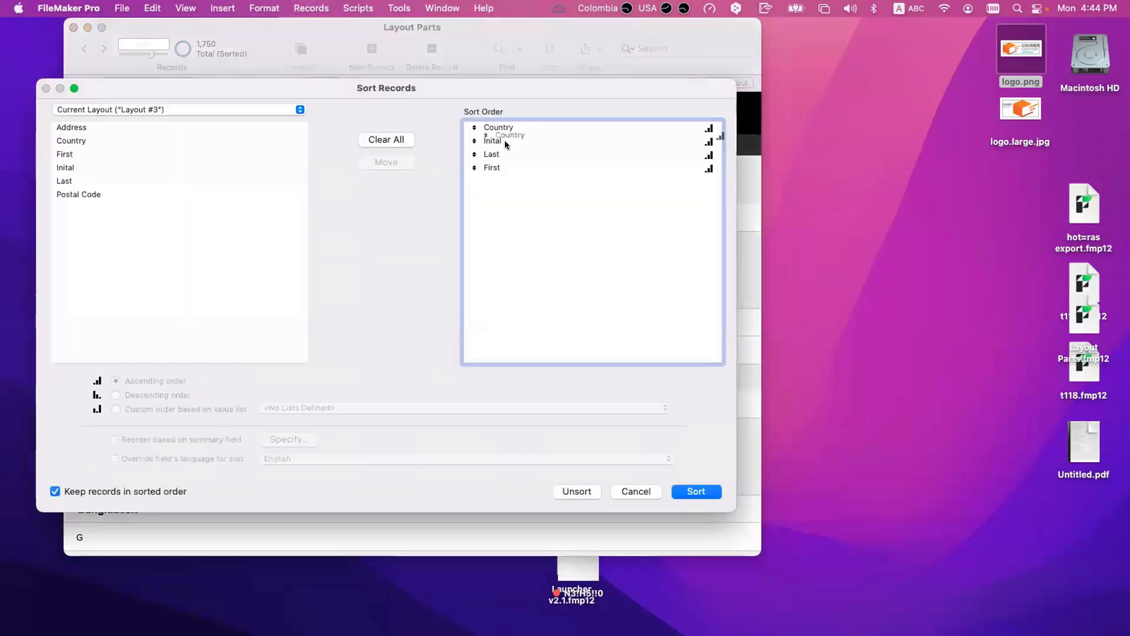
left_click_drag(504, 127, 507, 146)
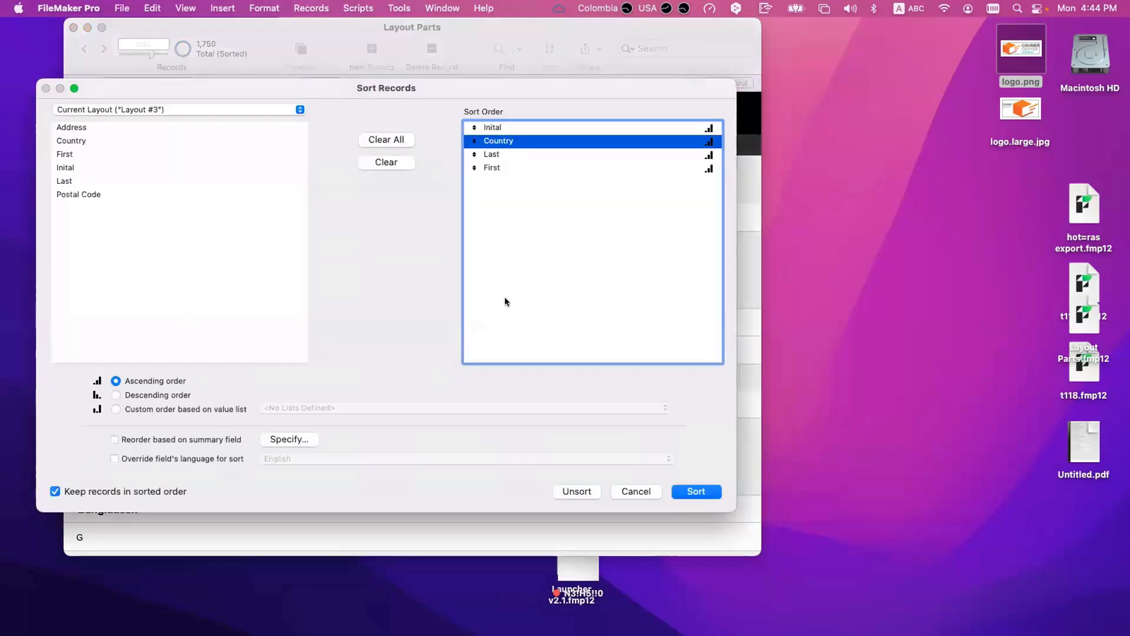
left_click(511, 130)
left_click(511, 141)
left_click(696, 492)
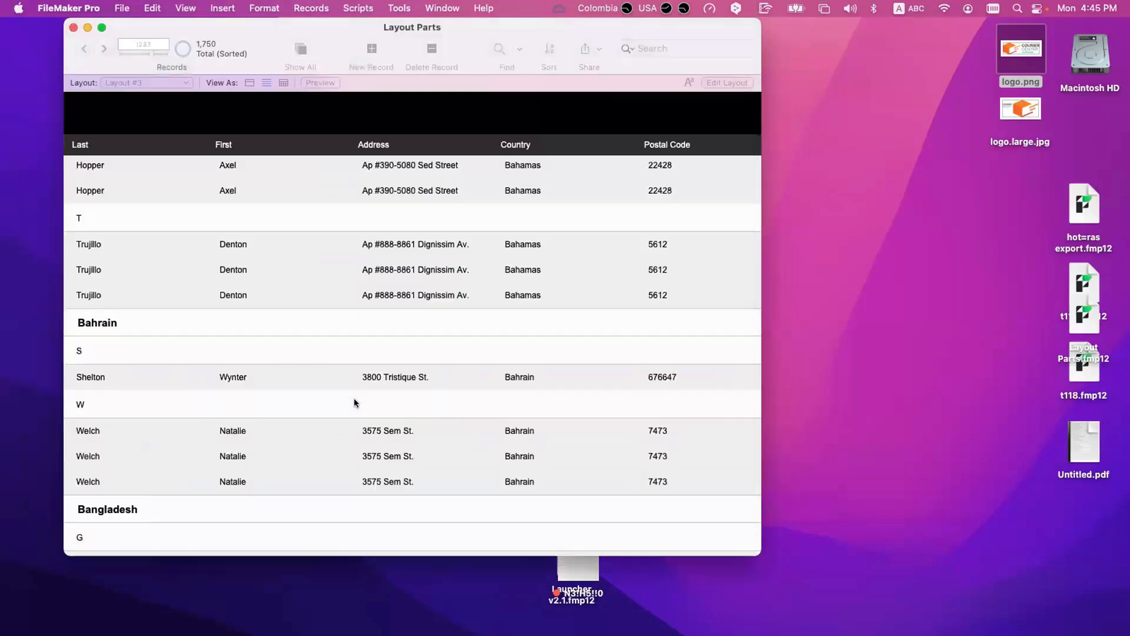
scroll(354, 397, "up", 15)
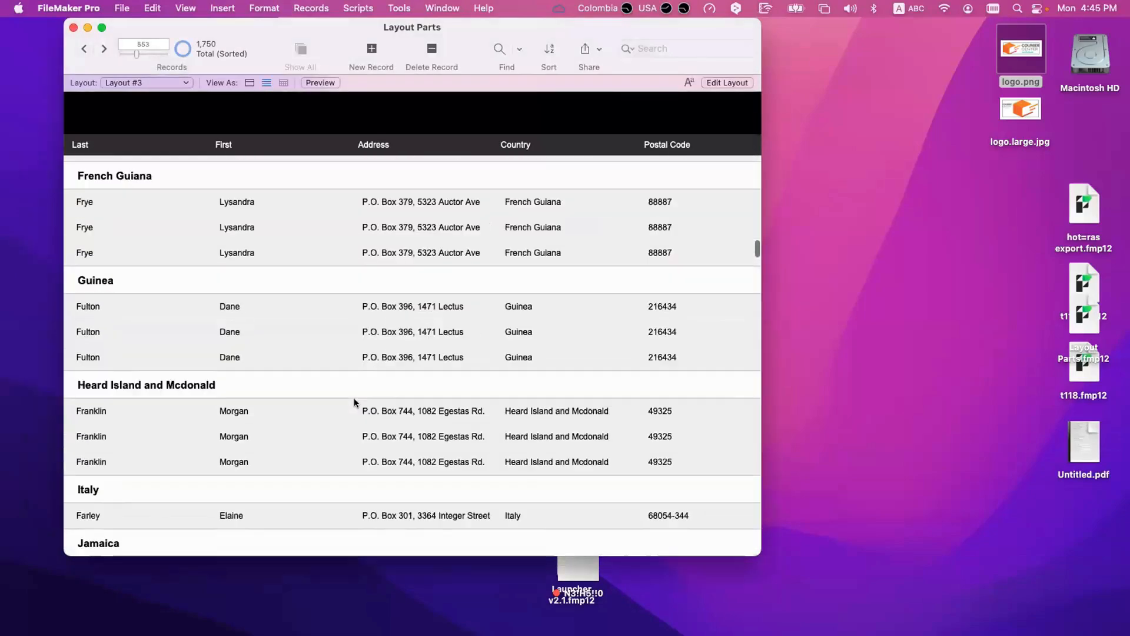
left_click_drag(753, 241, 755, 146)
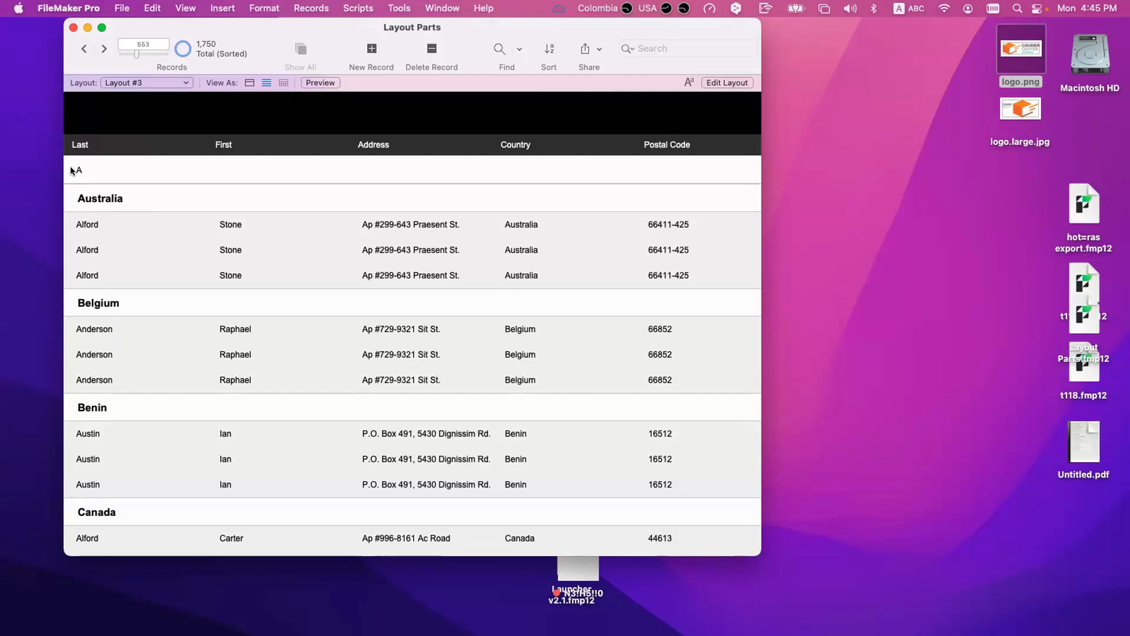
Step: Check the part definition of the Country sub-summary in Layout mode without changing it, and return to Browse mode
key("super+l")
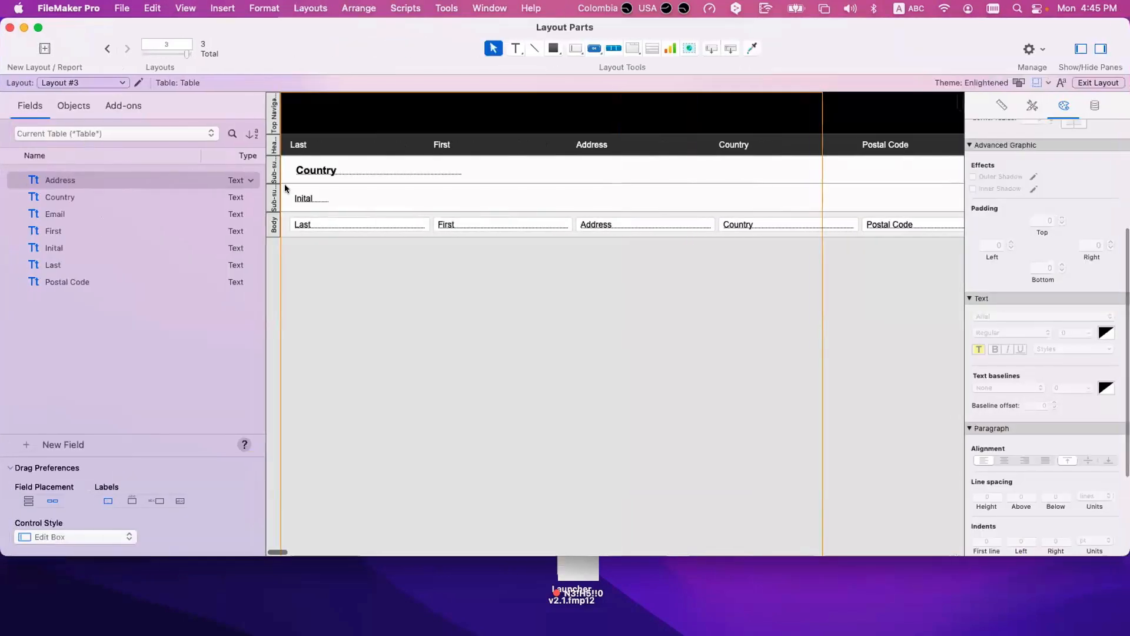
double_click(274, 175)
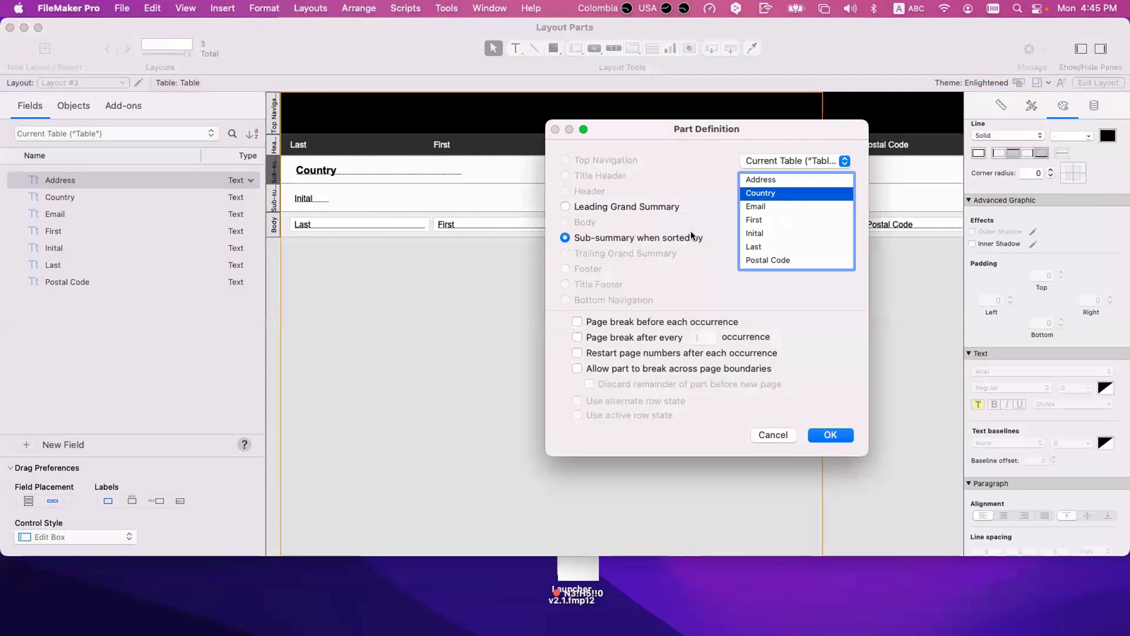
key("Escape")
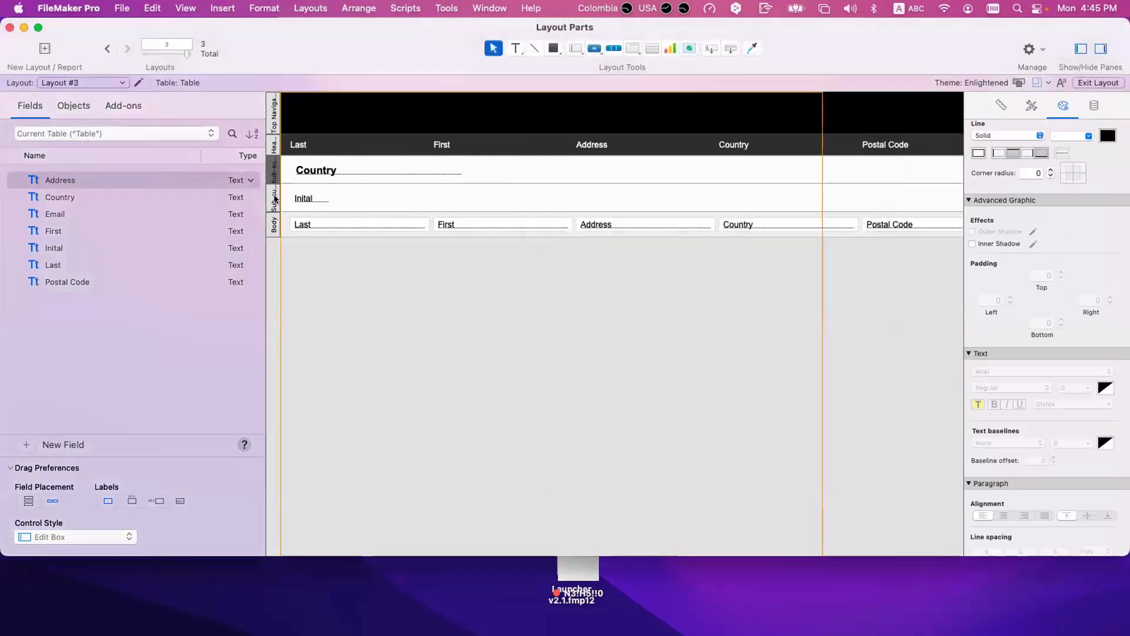
key("super+b")
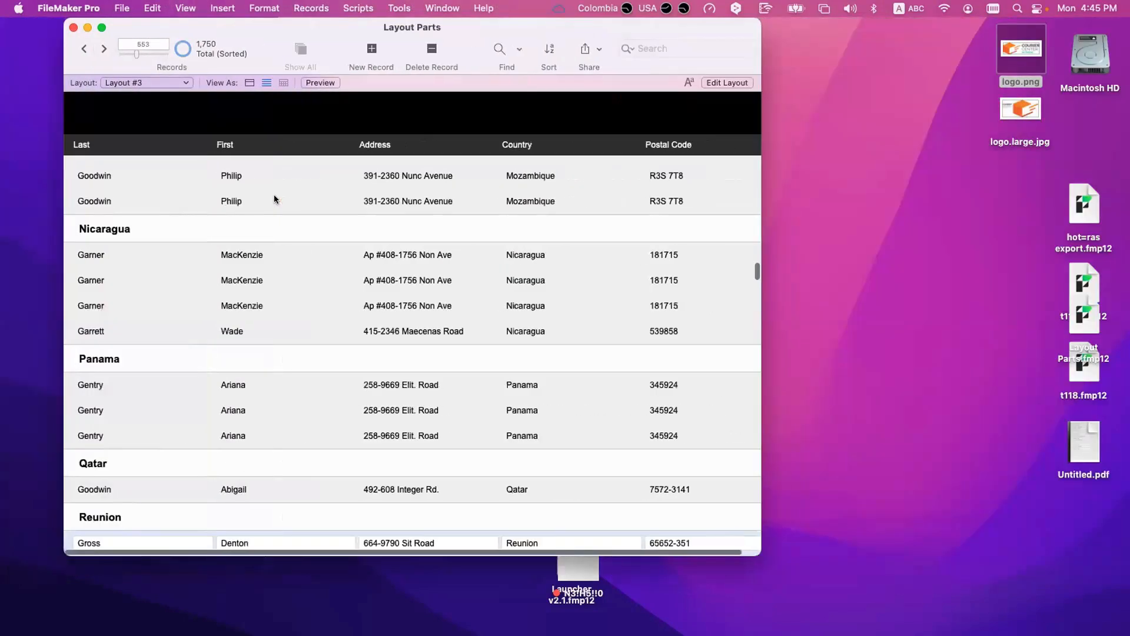
Step: Move Country back ahead of Inital in the sort order, sort the records and view the first groups
key("super+s")
left_click_drag(513, 127, 529, 148)
left_click(692, 490)
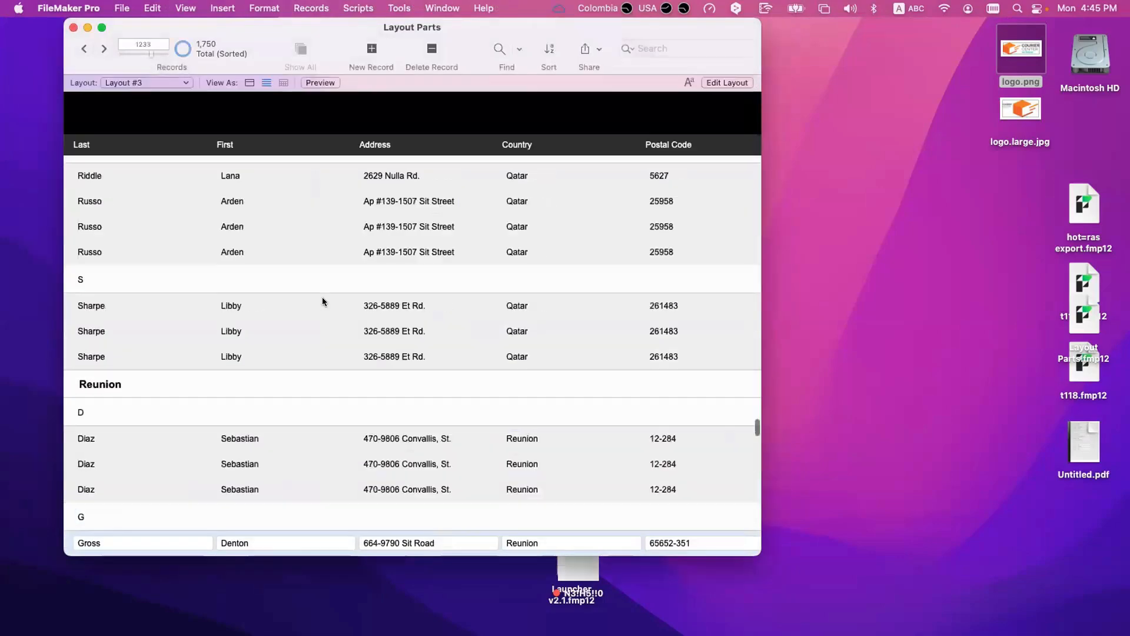
scroll(567, 283, "up", 5)
scroll(739, 416, "up", 10)
scroll(171, 288, "up", 20)
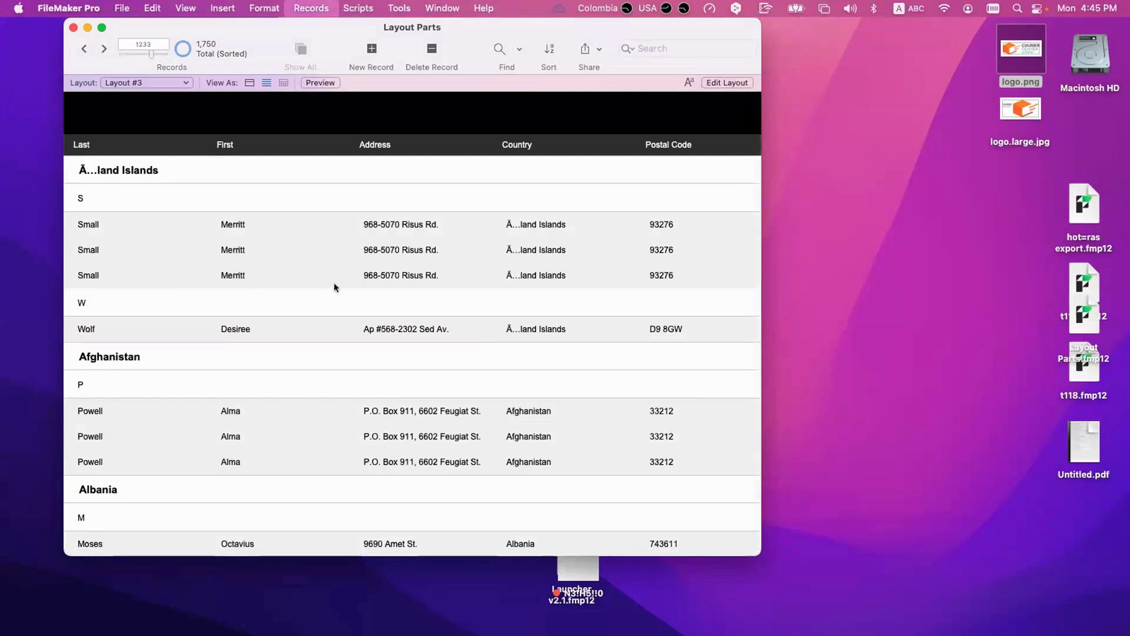
Step: Sort the records once more with Inital as the first sort field and Country second, and view the list's beginning
key("super+s")
left_click_drag(500, 141, 501, 126)
key("Return")
scroll(747, 257, "up", 10)
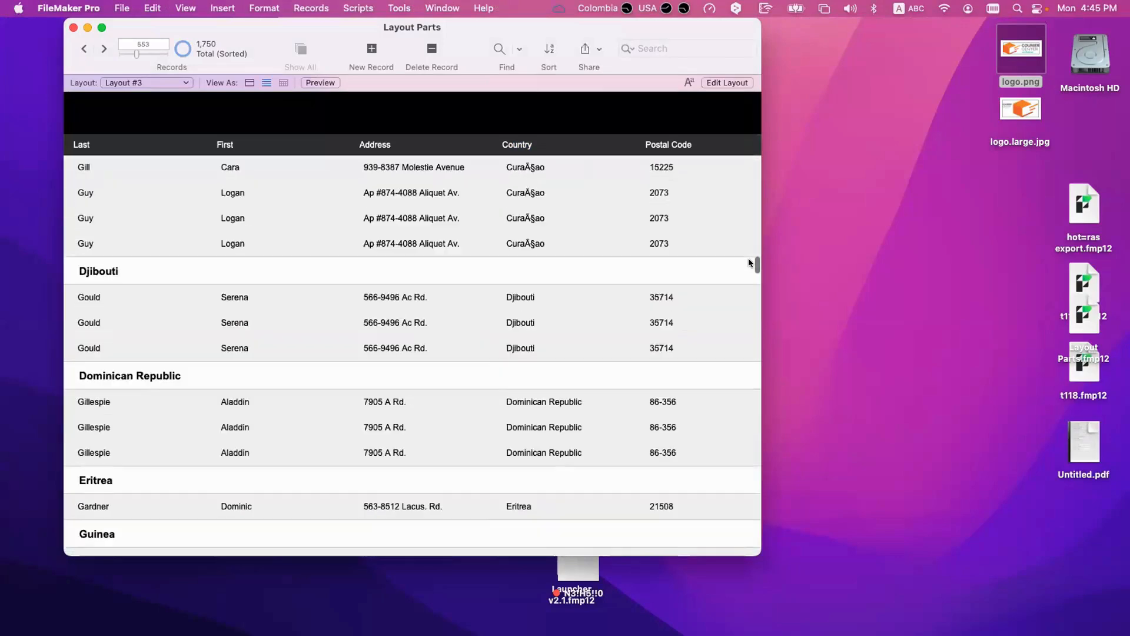
scroll(759, 238, "up", 10)
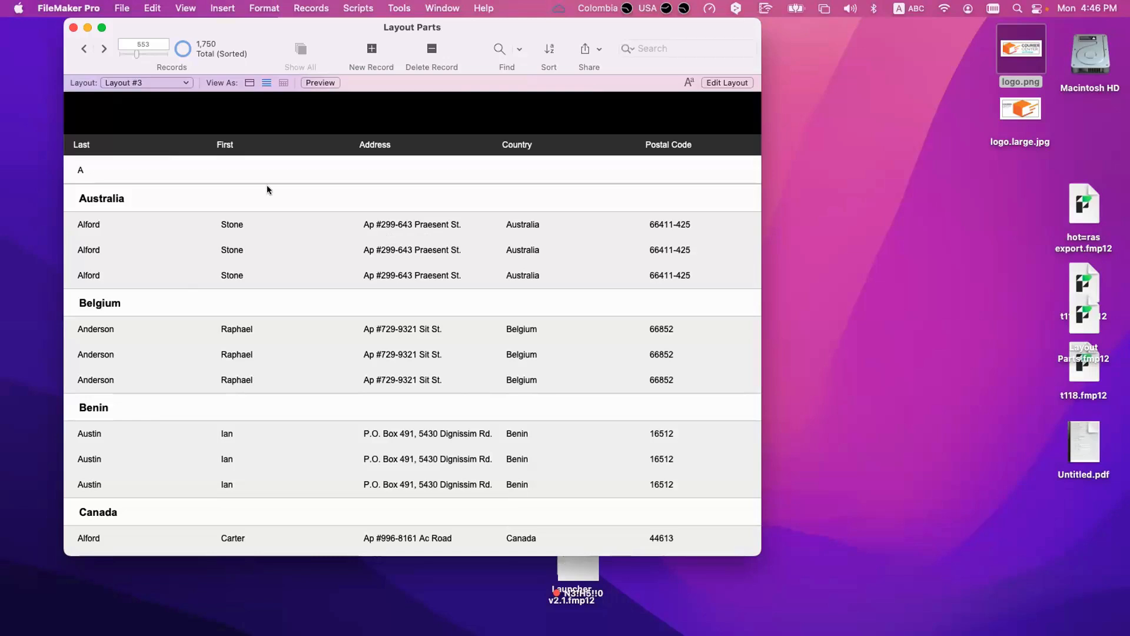
left_click_drag(324, 30, 320, 34)
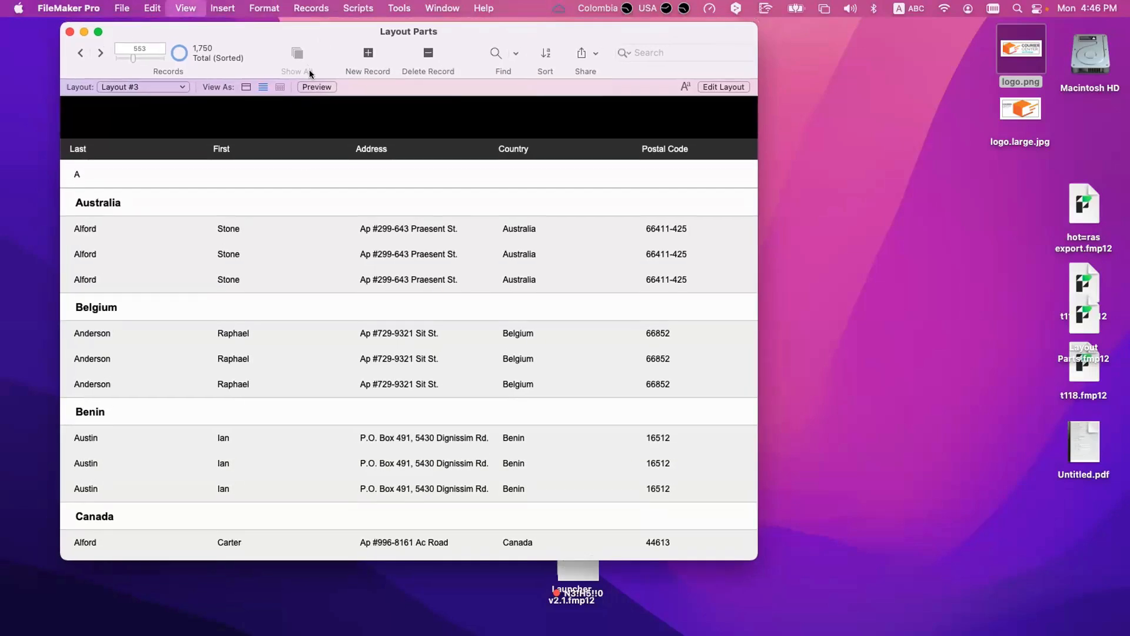
Step: Check the layout's parts in Layout mode and return to Browse mode to view the beginning of the grouped list
key("super+l")
key("super+b")
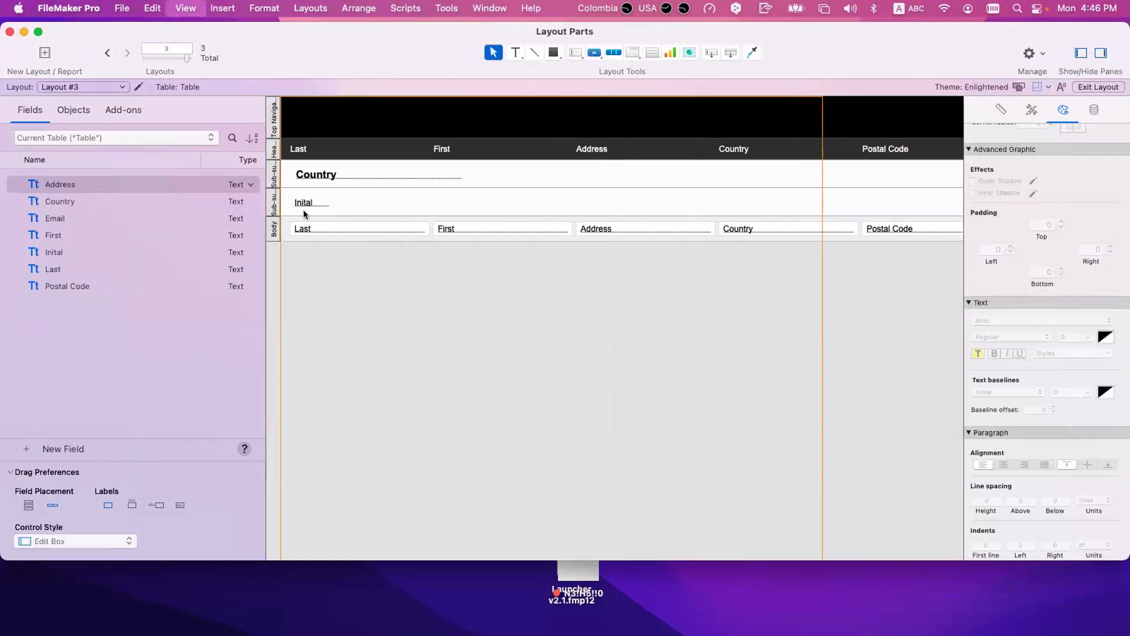
scroll(302, 211, "up", 20)
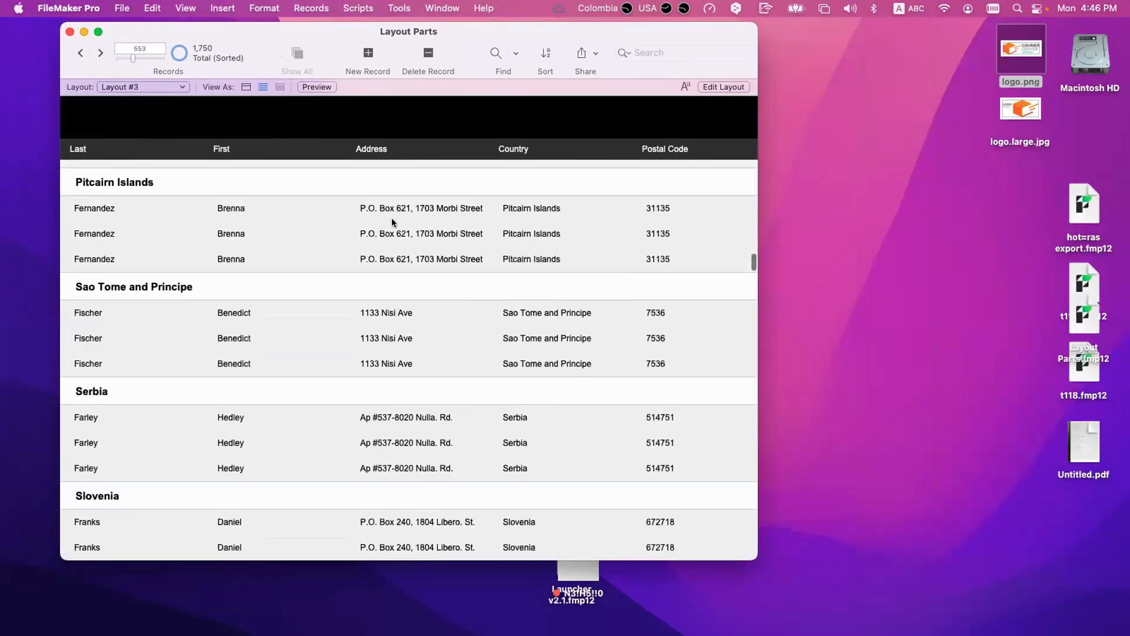
left_click_drag(752, 253, 716, 128)
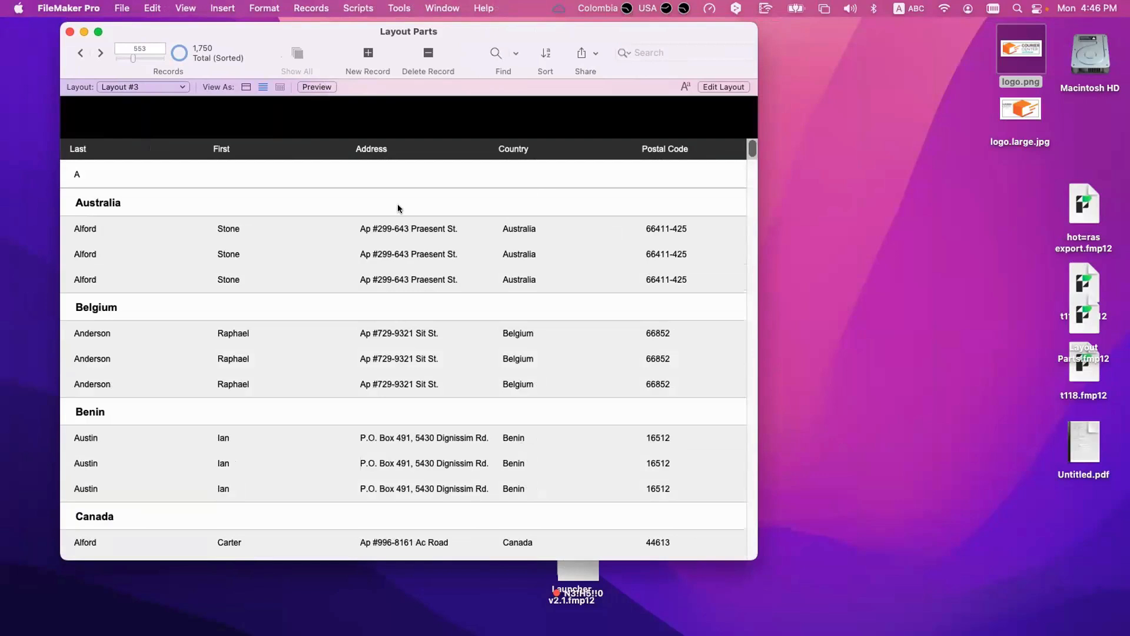
Step: Preview the grouped report, then go back to Browse mode and look through the country groups
key("super+u")
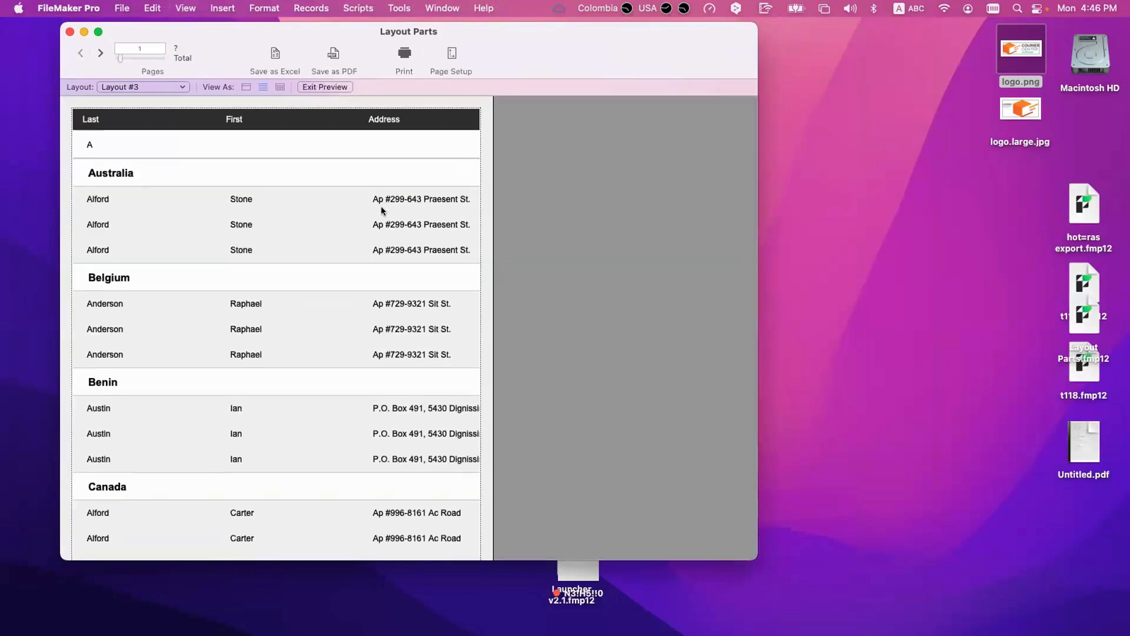
key("super+l")
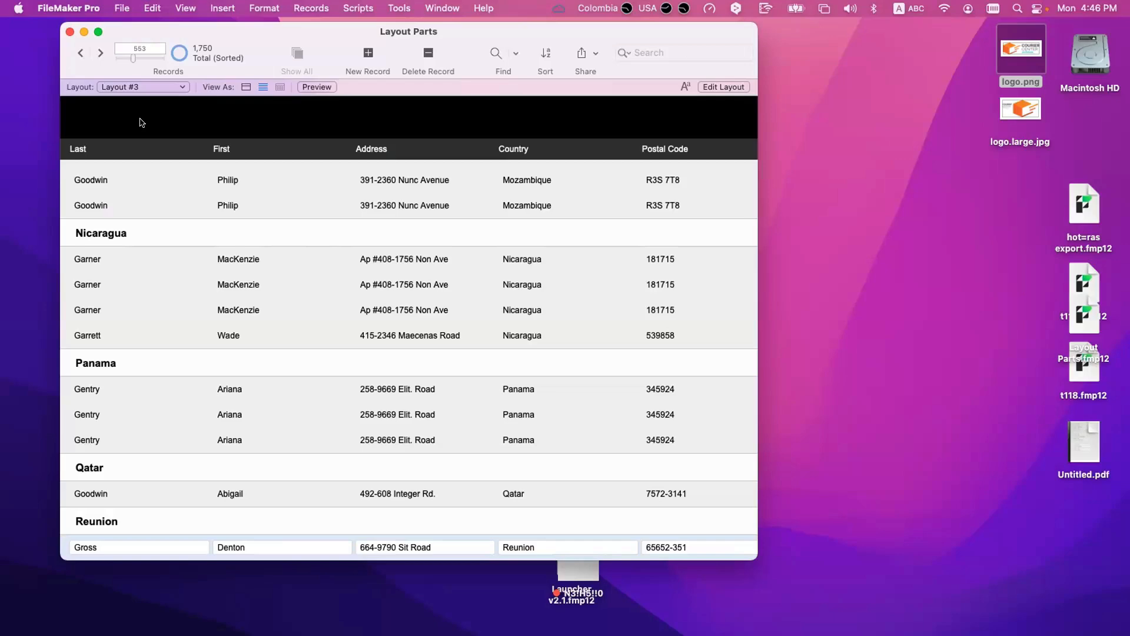
scroll(168, 196, "up", 15)
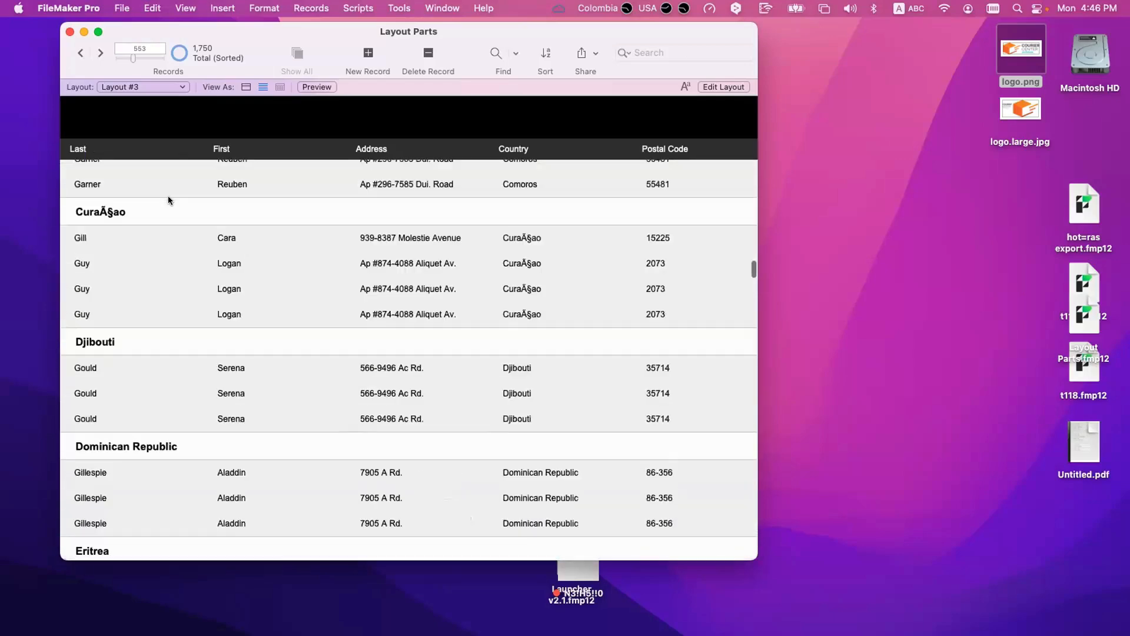
scroll(168, 200, "up", 15)
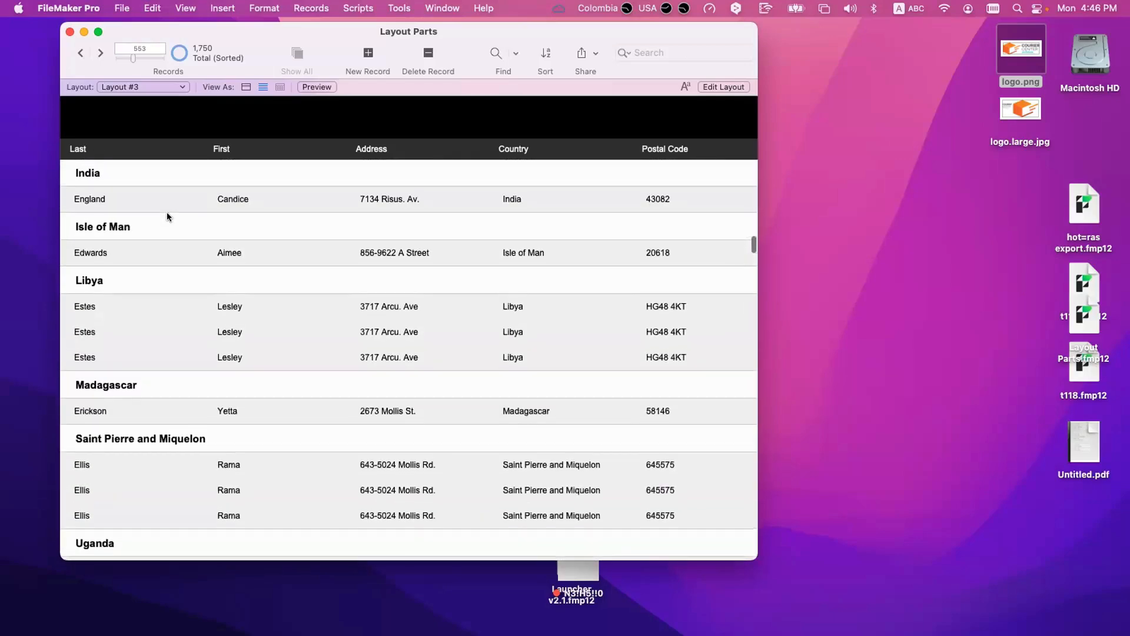
Step: Open Part Setup in Layout mode and examine the Country sub-summary, Inital sub-summary and Body entries
key("super+l")
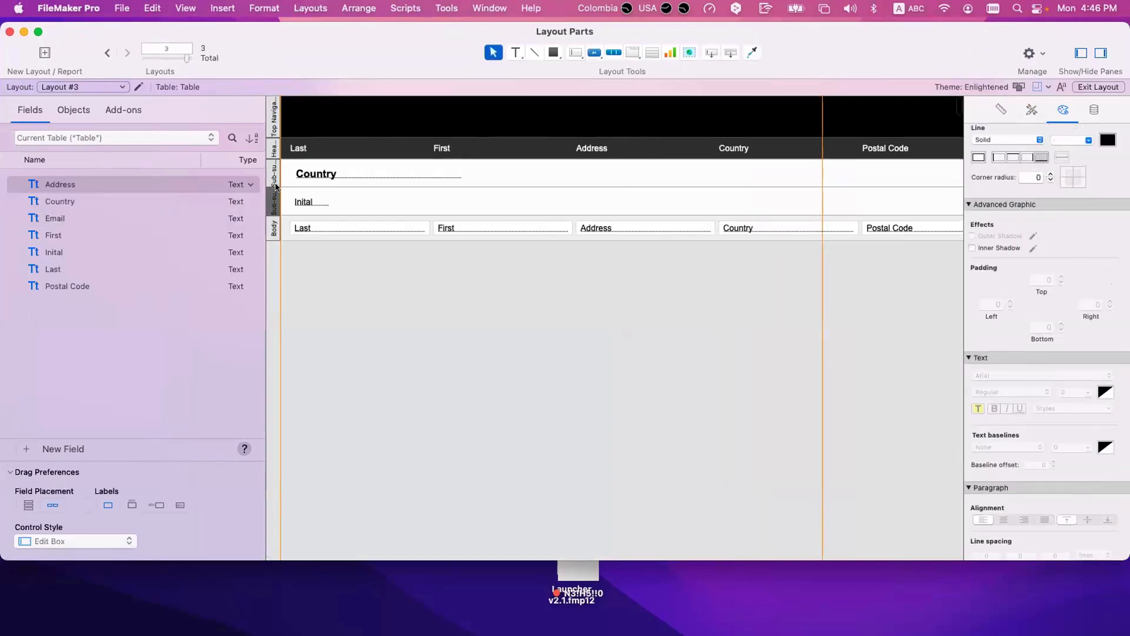
left_click(274, 226)
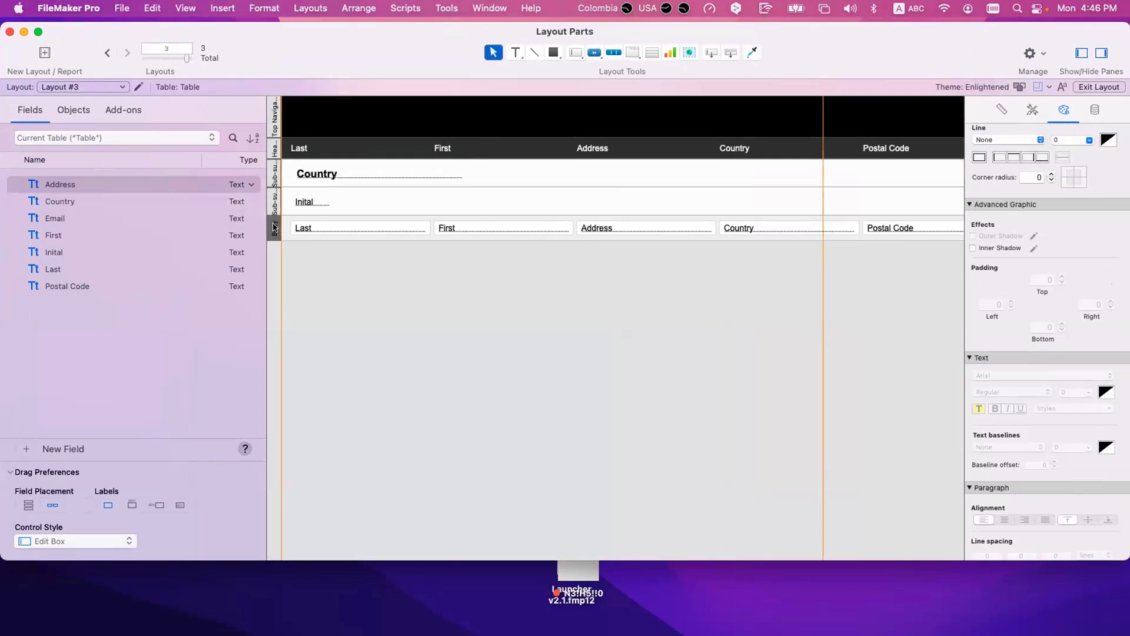
left_click(293, 7)
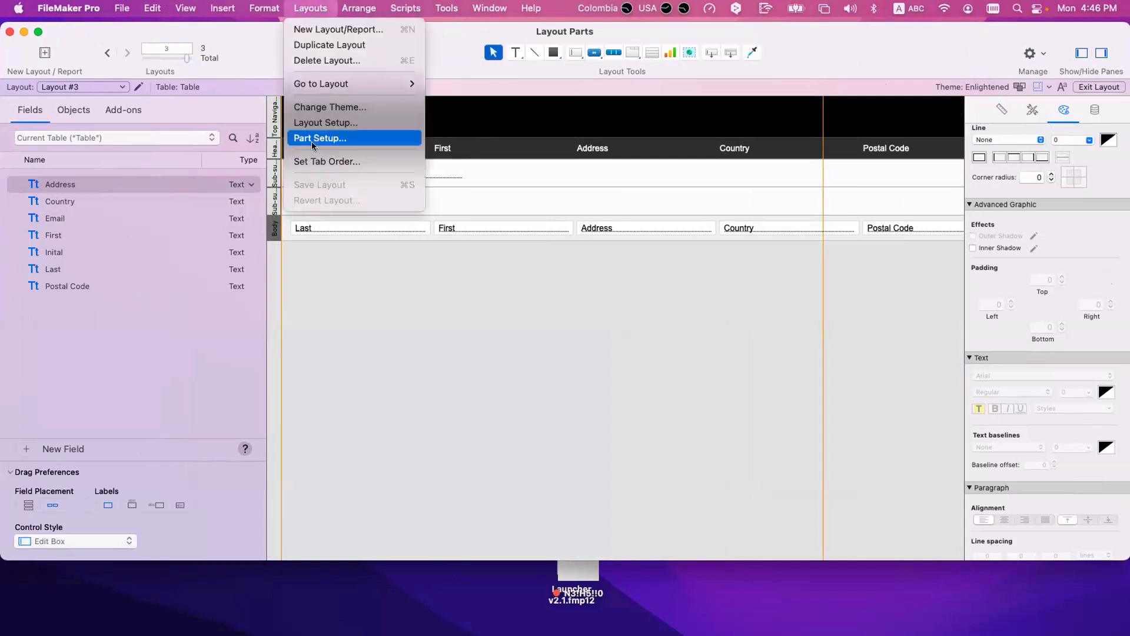
left_click(310, 138)
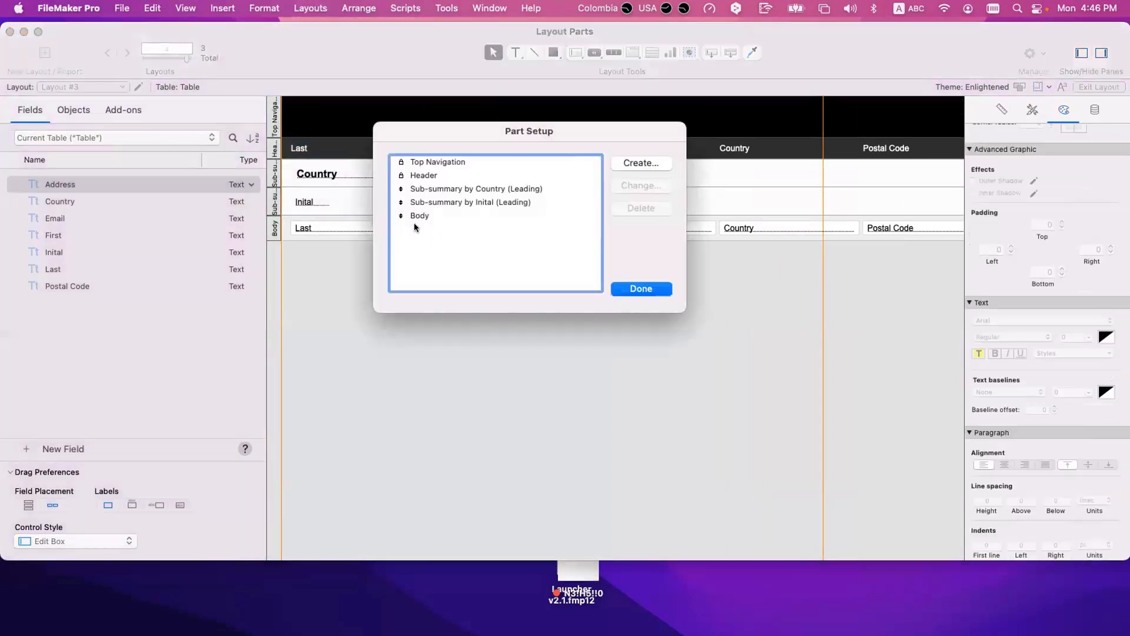
left_click(425, 216)
left_click(428, 203)
left_click(429, 189)
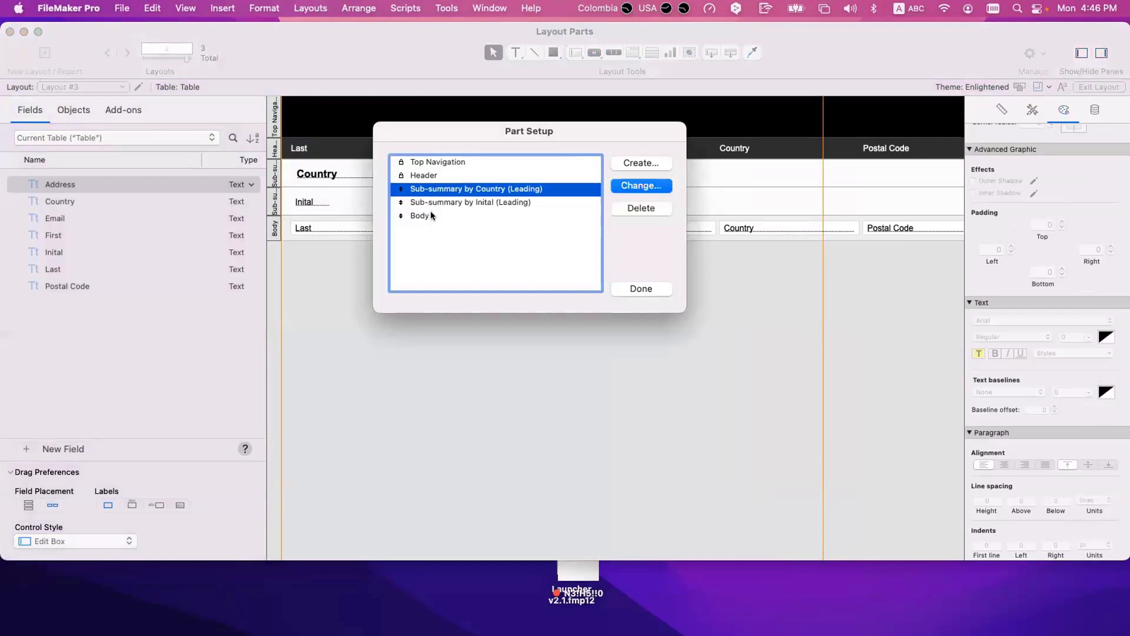
left_click(430, 205)
left_click(473, 215)
Step: Create a trailing sub-summary part sorted by Last below the body
left_click(641, 163)
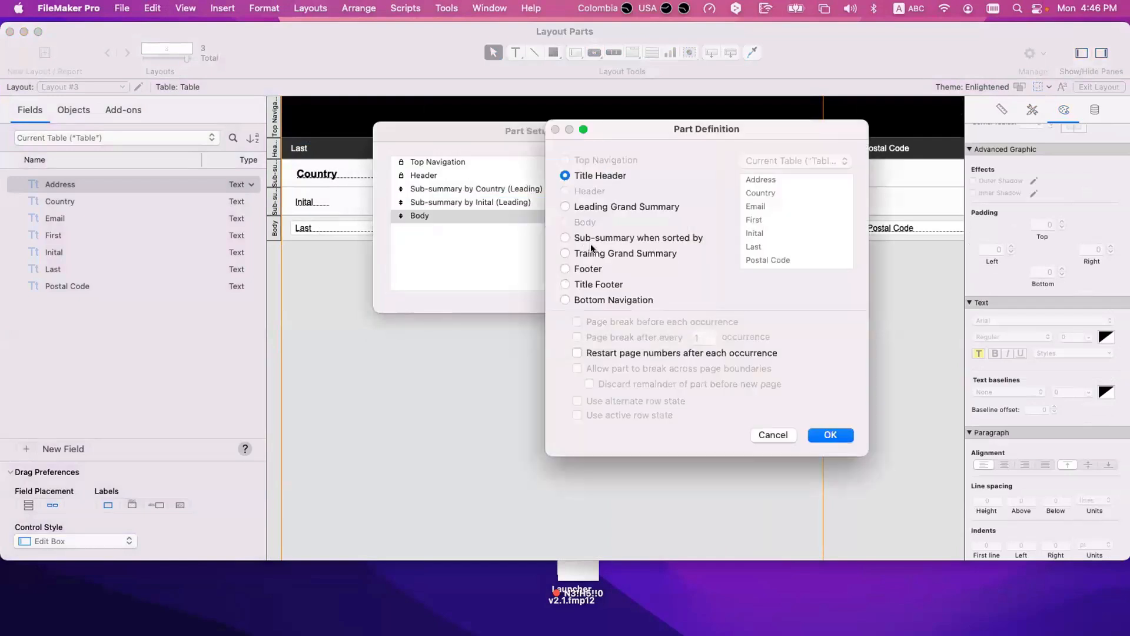
left_click(597, 237)
left_click(754, 247)
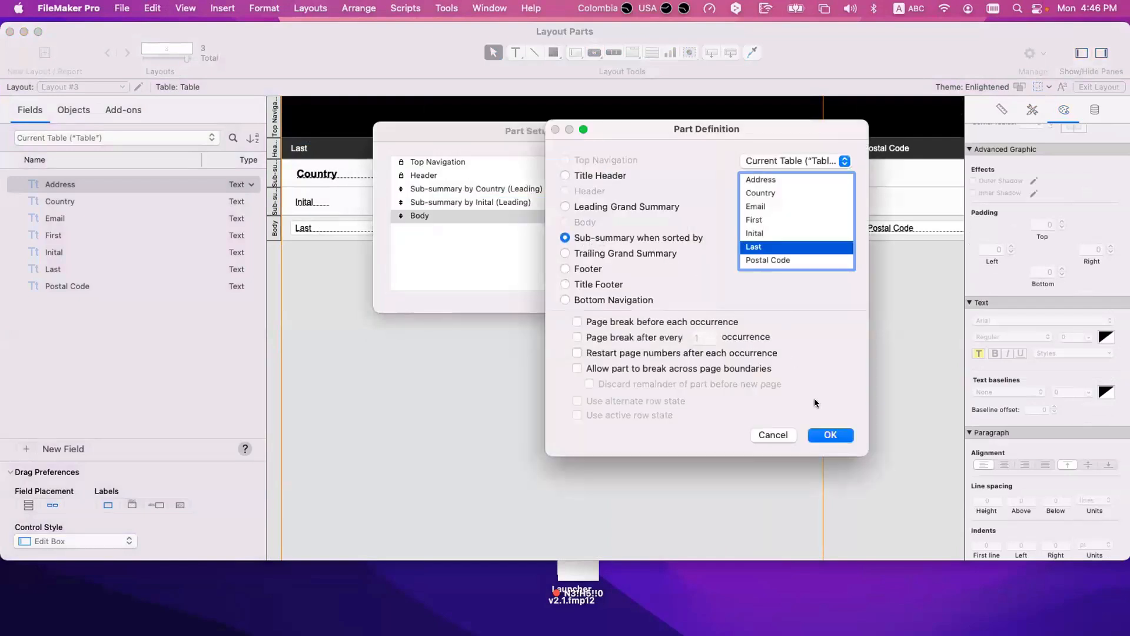
left_click(830, 434)
left_click(639, 294)
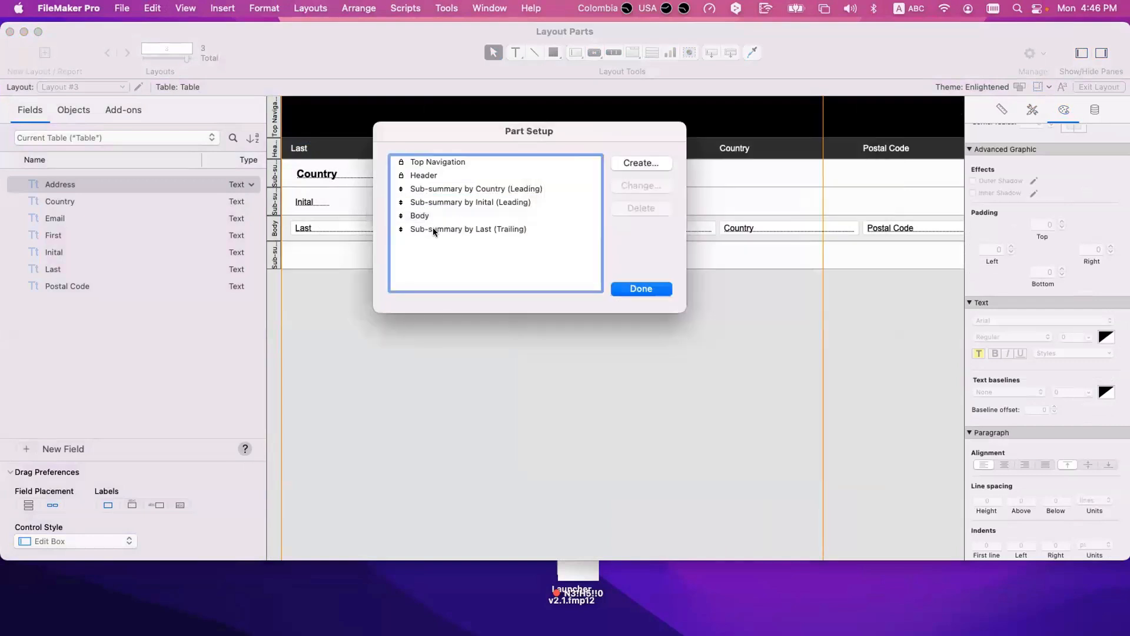
Step: Check which parts can be reordered in Part Setup, comparing the sub-summaries with the locked Top Navigation and Header
left_click(399, 228)
left_click_drag(399, 205, 399, 230)
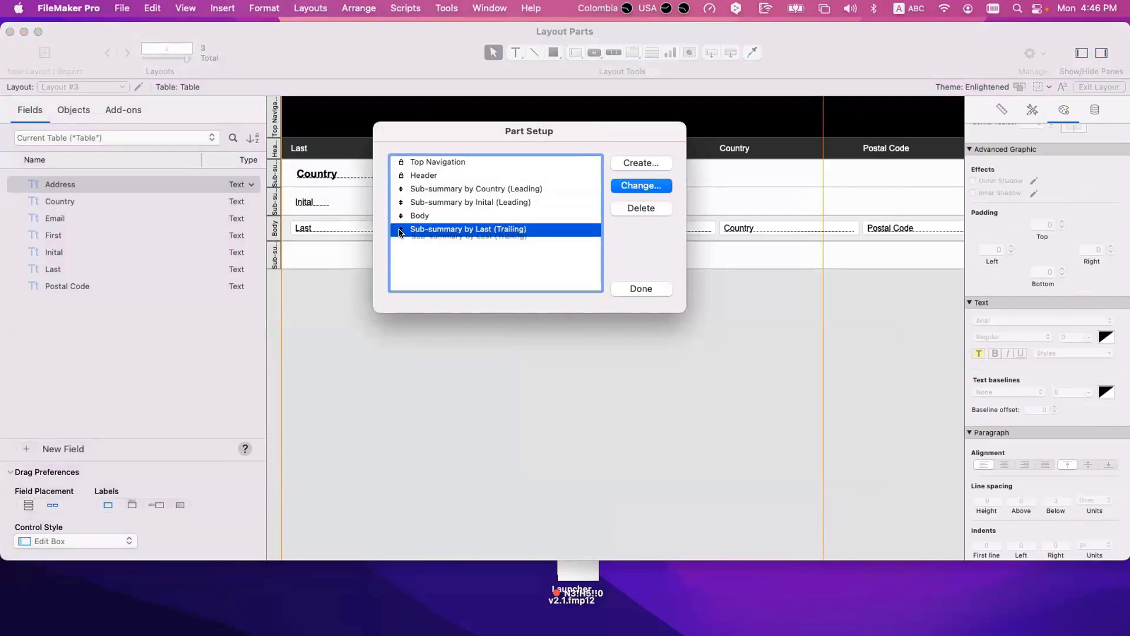
left_click(413, 175)
left_click(427, 164)
left_click(424, 176)
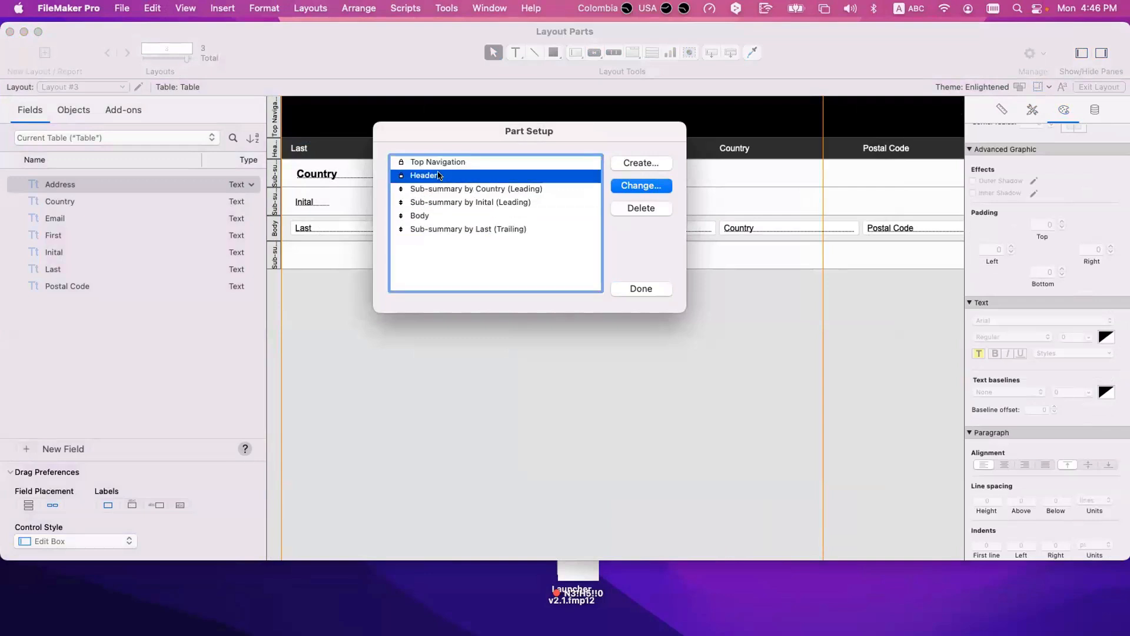
left_click(401, 163)
left_click(400, 176)
Step: Close Part Setup and delete the trailing sub-summary by Last from the layout
left_click(642, 288)
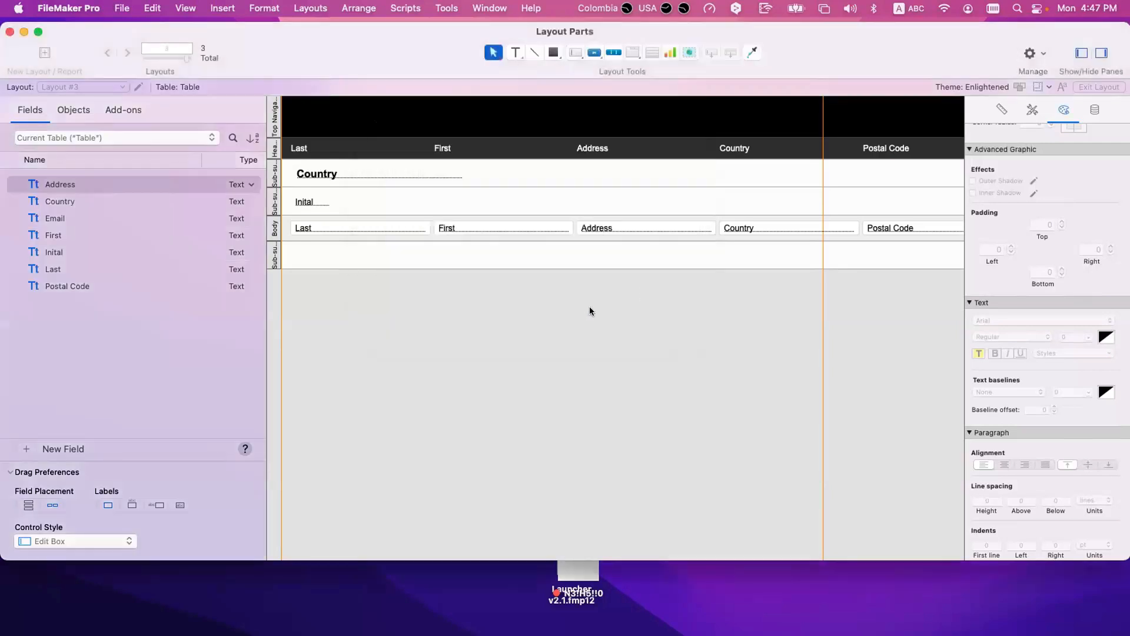
left_click(275, 258)
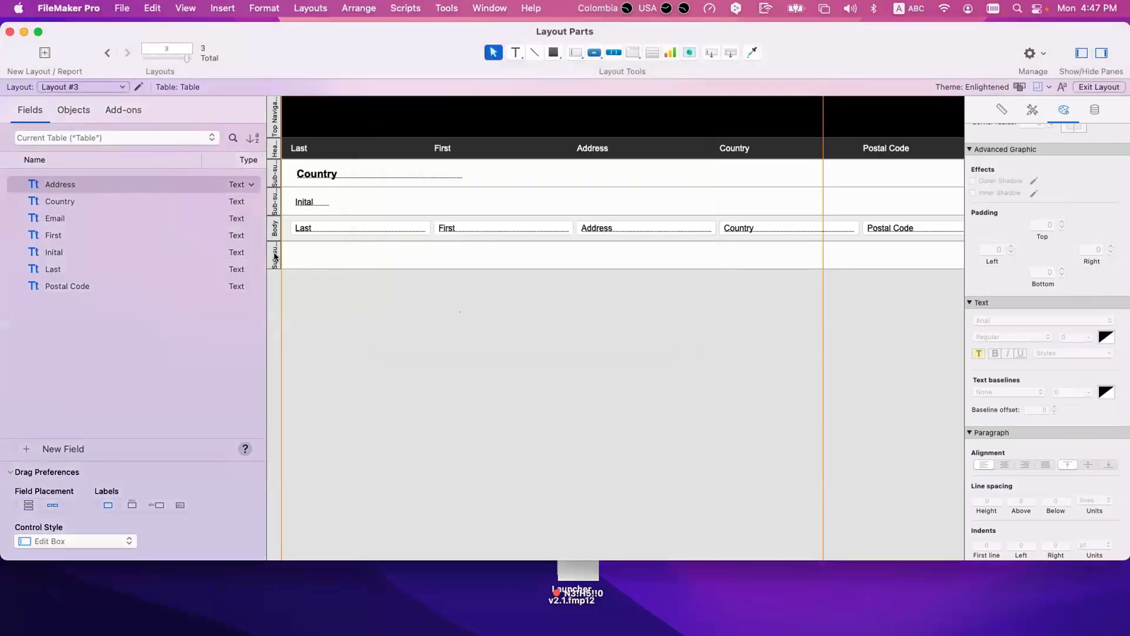
key("BackSpace")
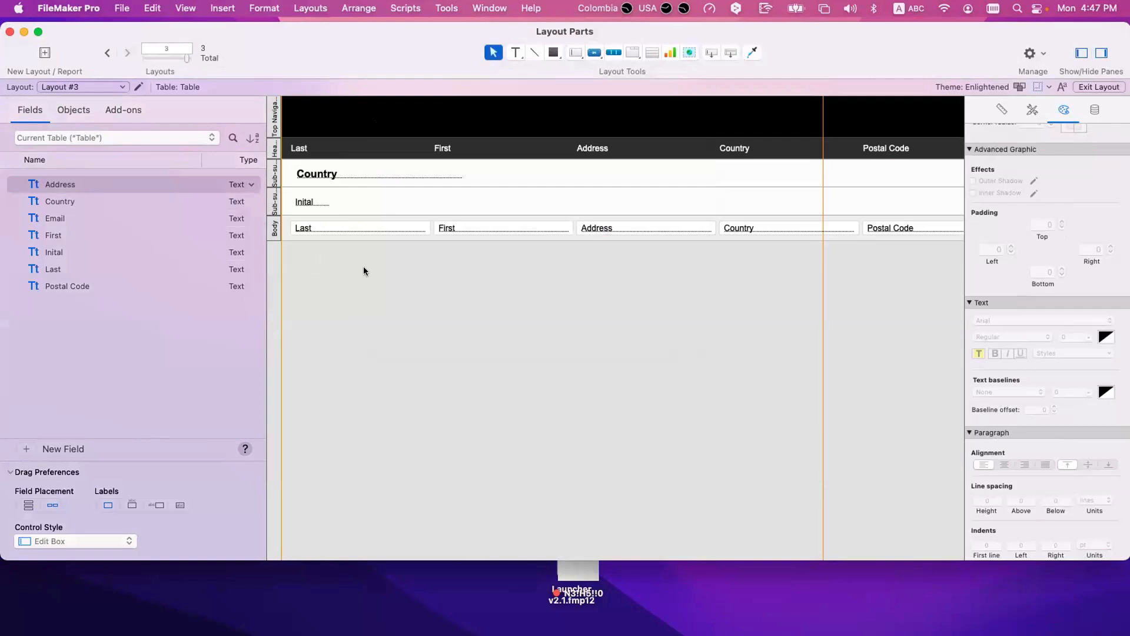
Step: Add a Title Header part to the layout through Part Setup
left_click(310, 8)
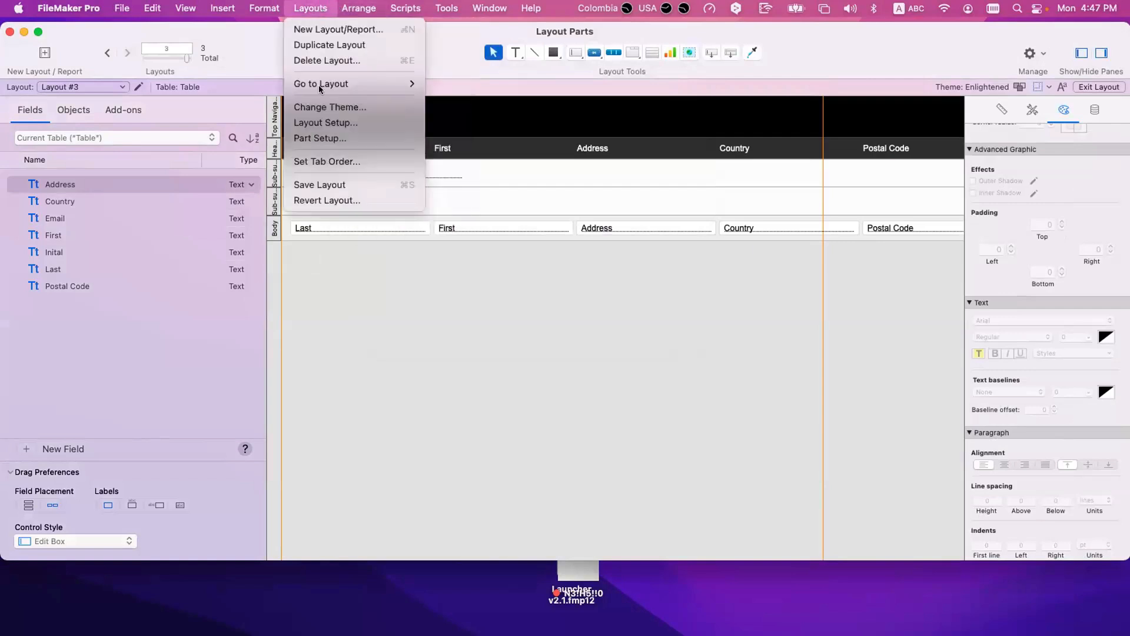
left_click(320, 139)
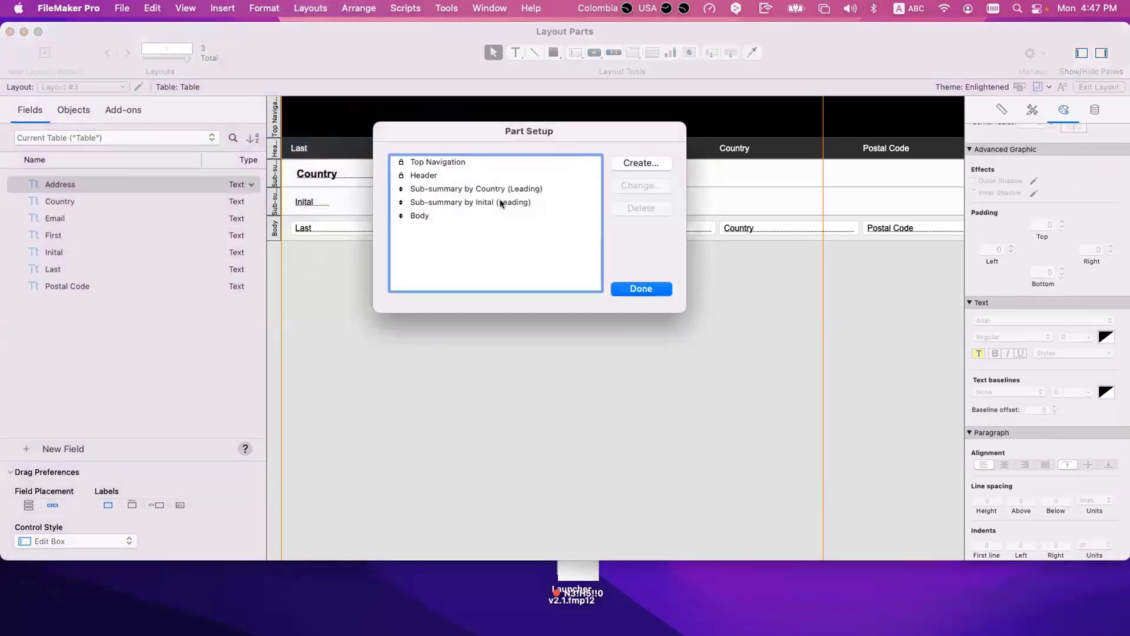
left_click(640, 165)
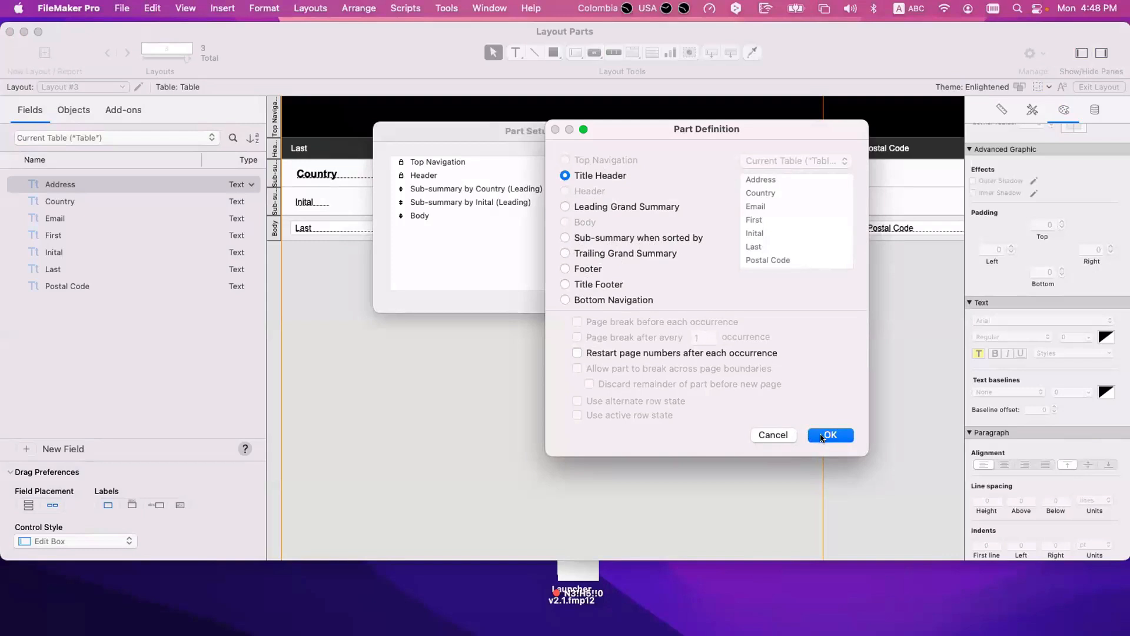
left_click(851, 438)
left_click(669, 297)
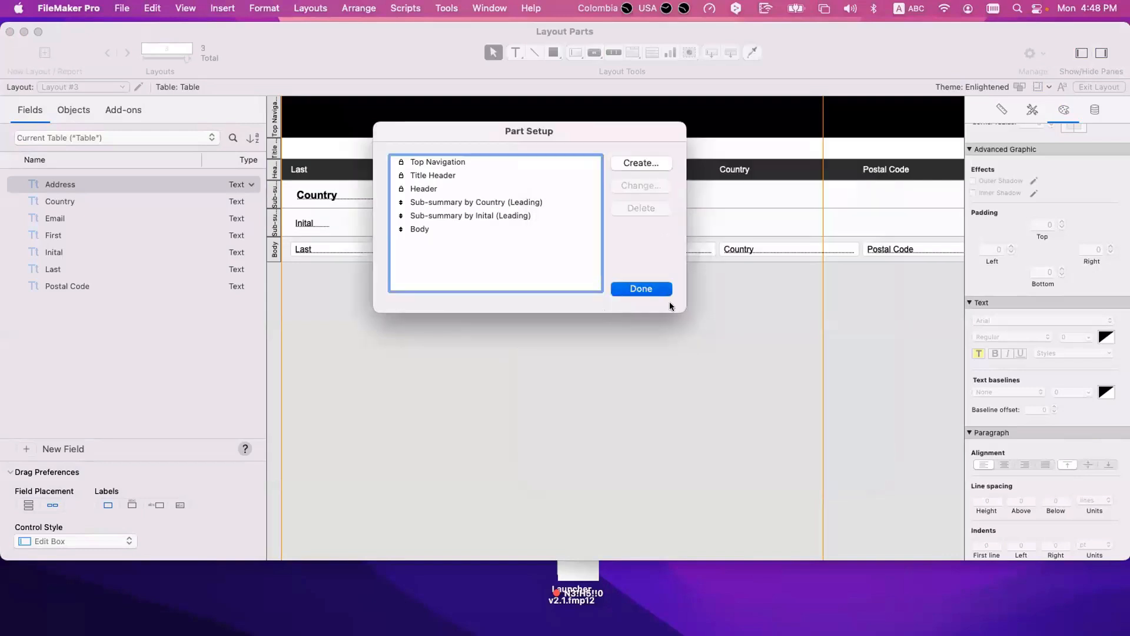
left_click(320, 223)
left_click(322, 199, "shift")
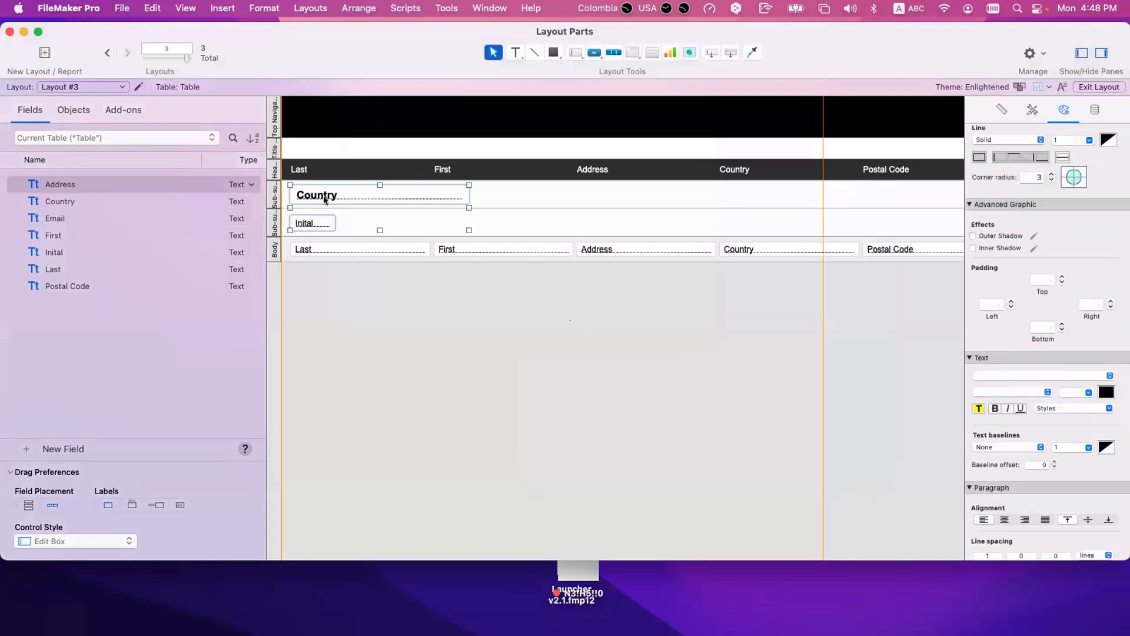
left_click(345, 281)
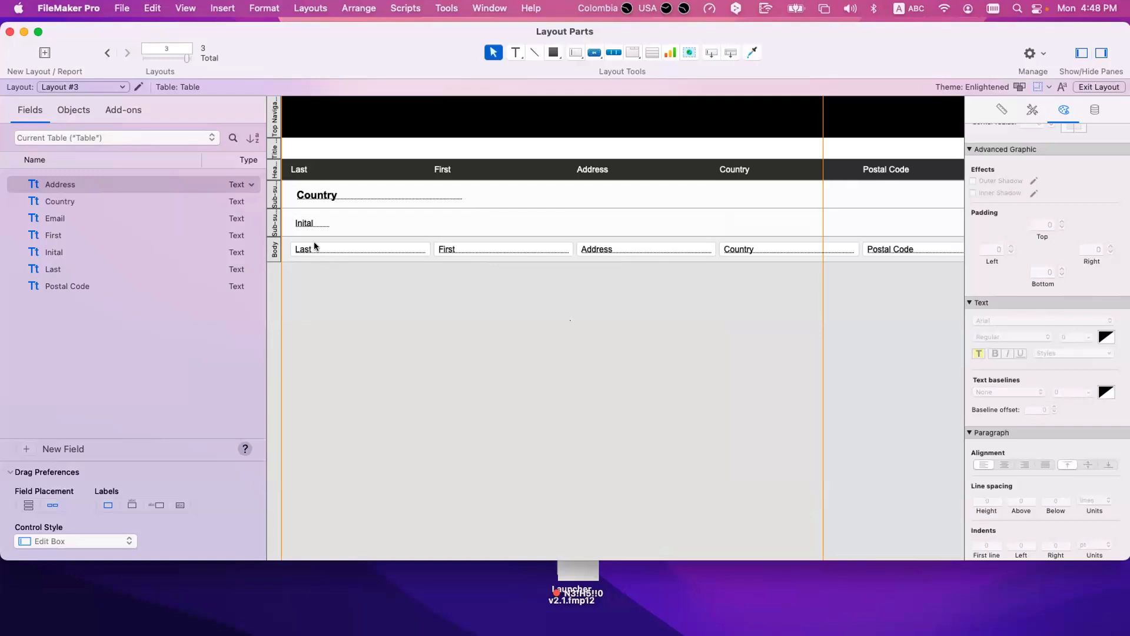
left_click(311, 225)
left_click(318, 197, "shift")
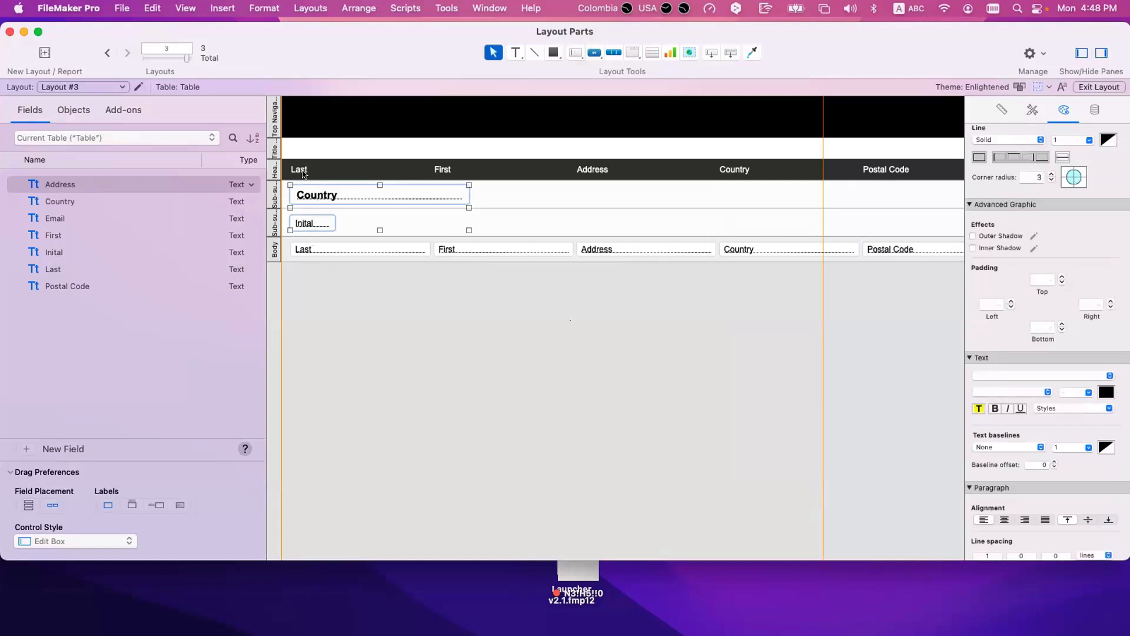
left_click(305, 171, "shift")
left_click(343, 294)
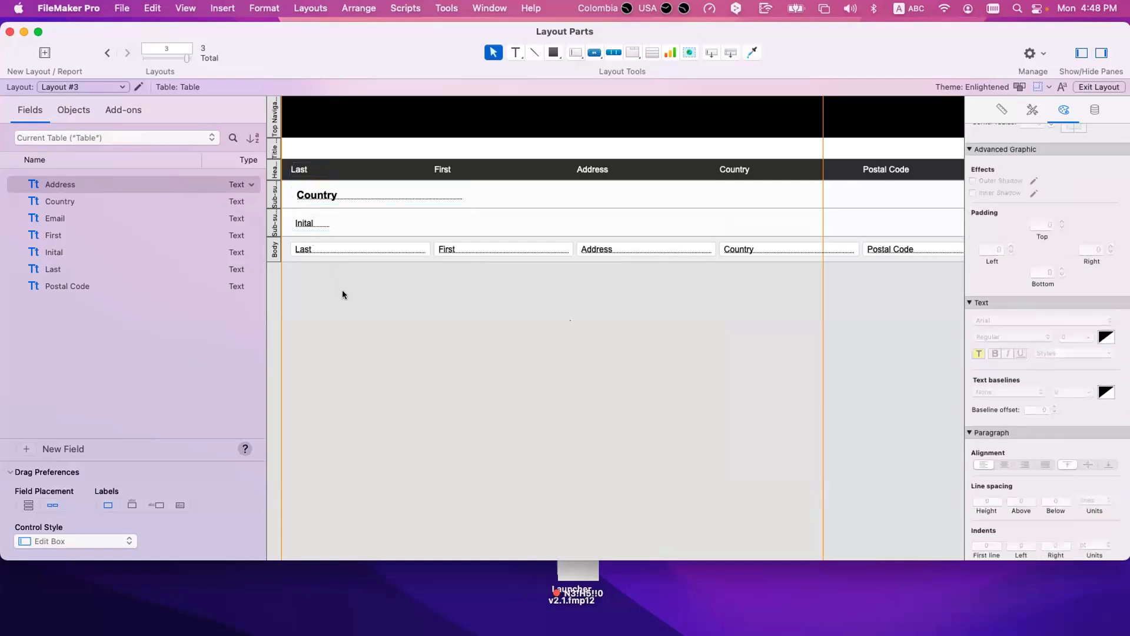
left_click(277, 150)
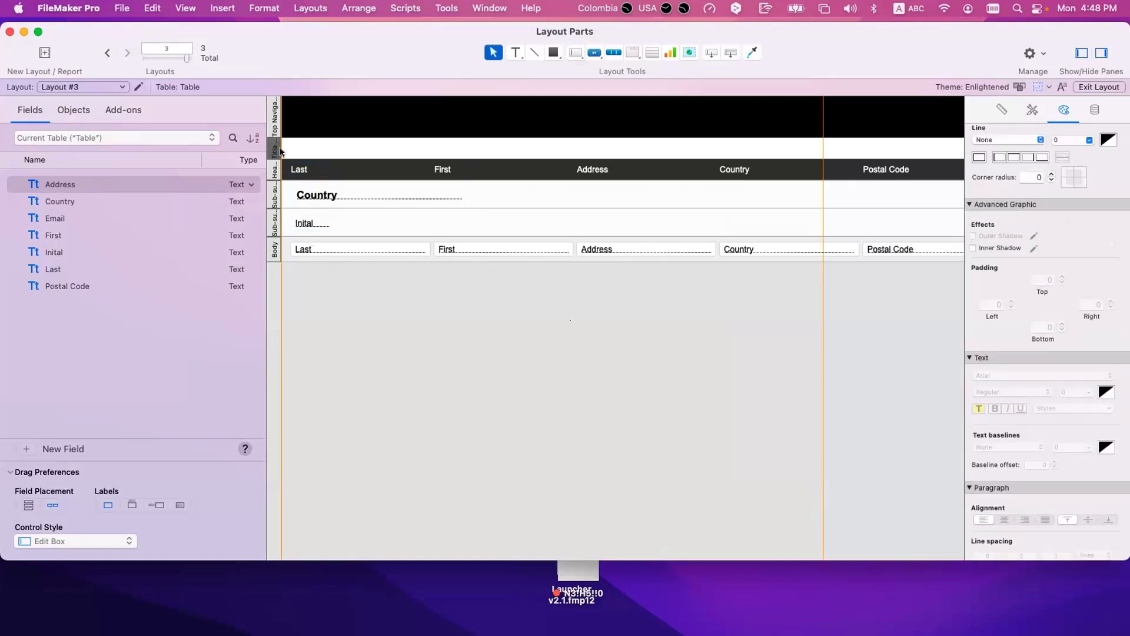
left_click(315, 145)
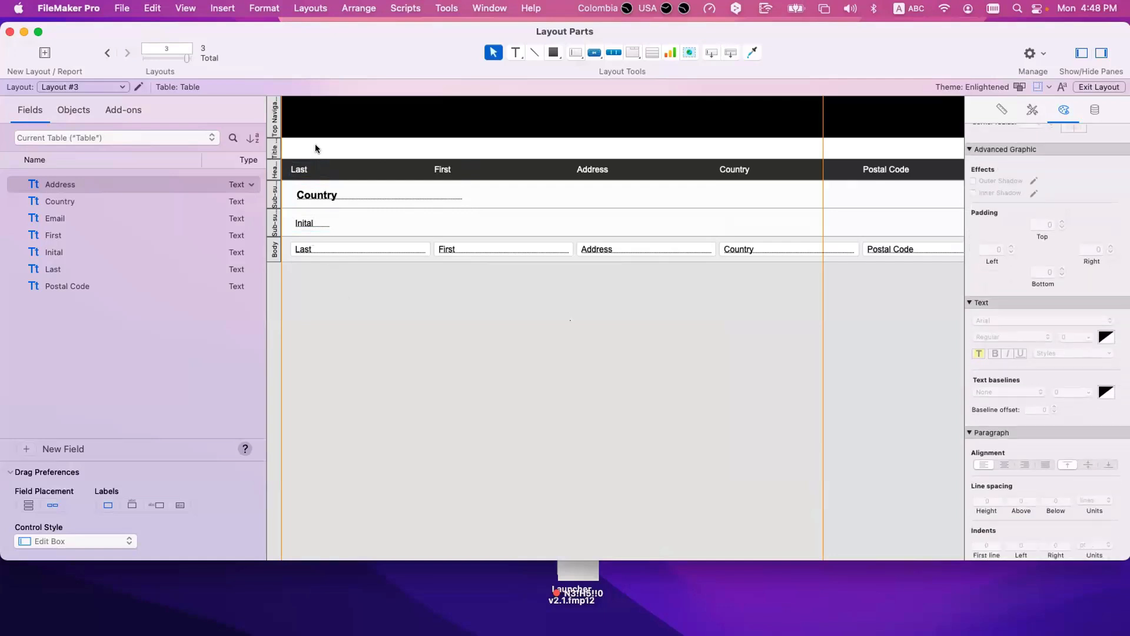
Step: Switch to Browse mode and check how the list's beginning looks with the Title Header part added
key("super+b")
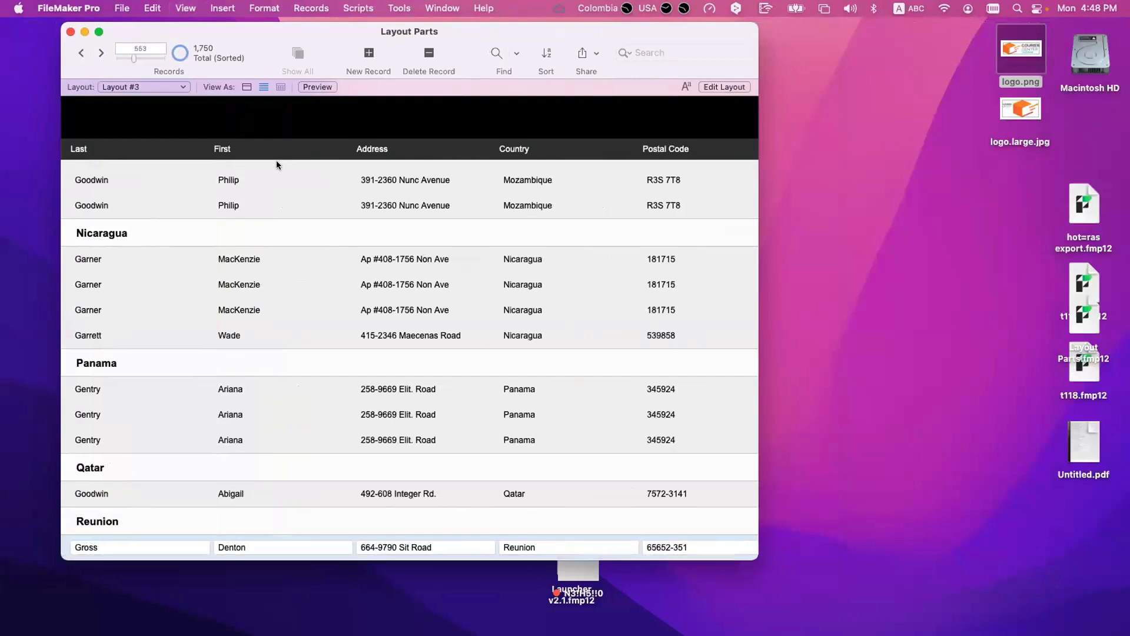
scroll(277, 161, "down", 20)
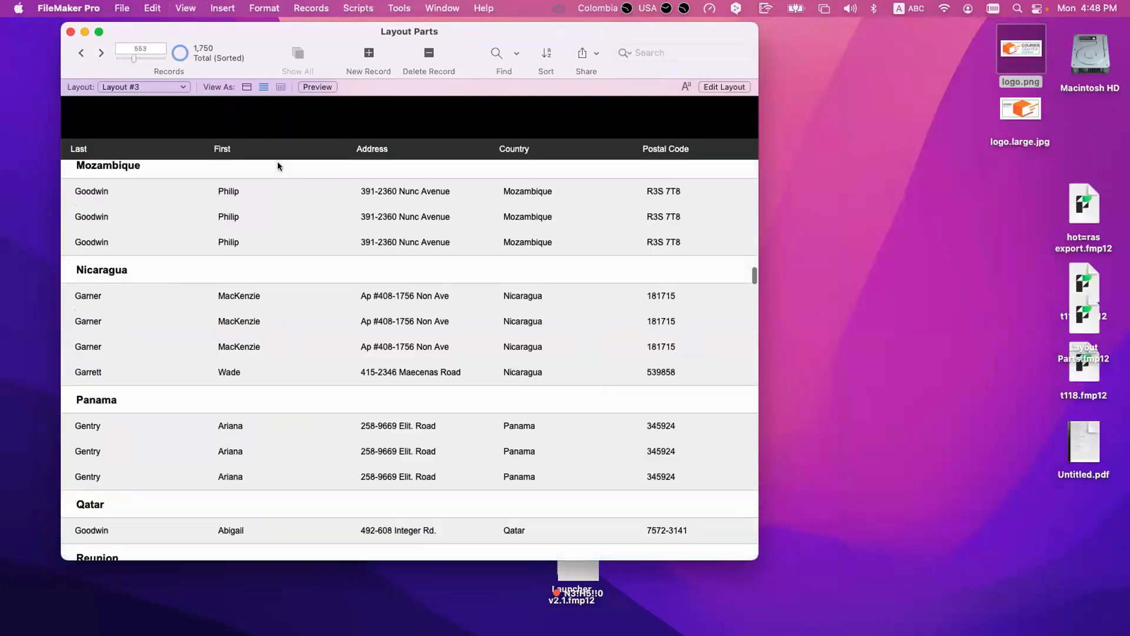
scroll(278, 165, "up", 20)
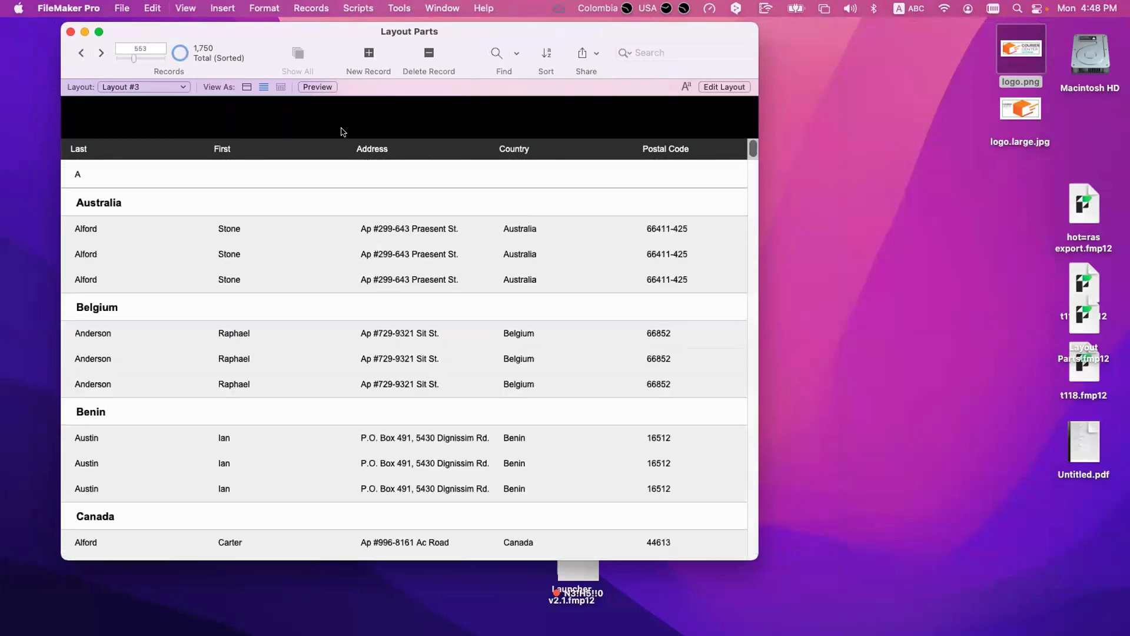
Step: In Layout Setup, disable delineating fields on the current record only, enable the current record indicator in List View, and return to Browse mode
key("super+l")
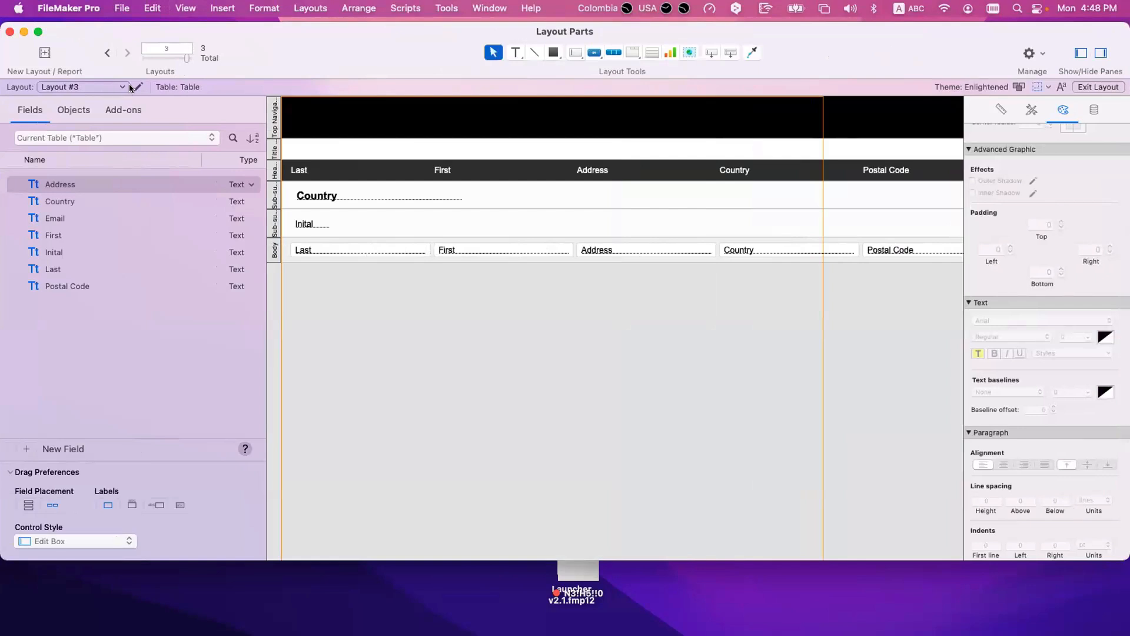
left_click(137, 87)
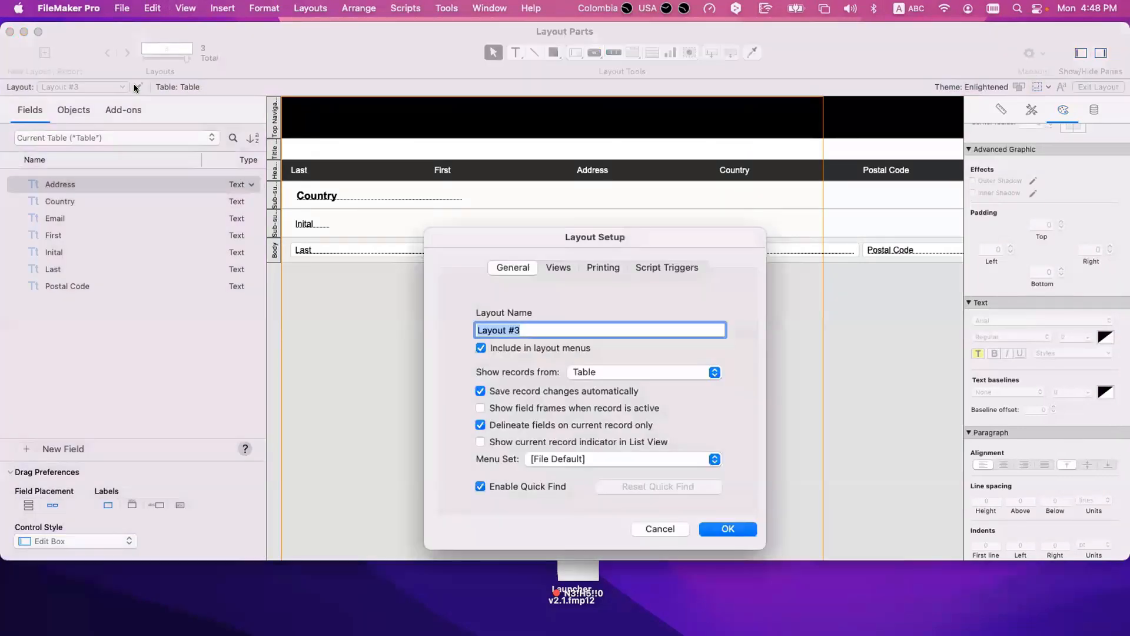
left_click(525, 427)
left_click(503, 441)
left_click(740, 529)
key("super+b")
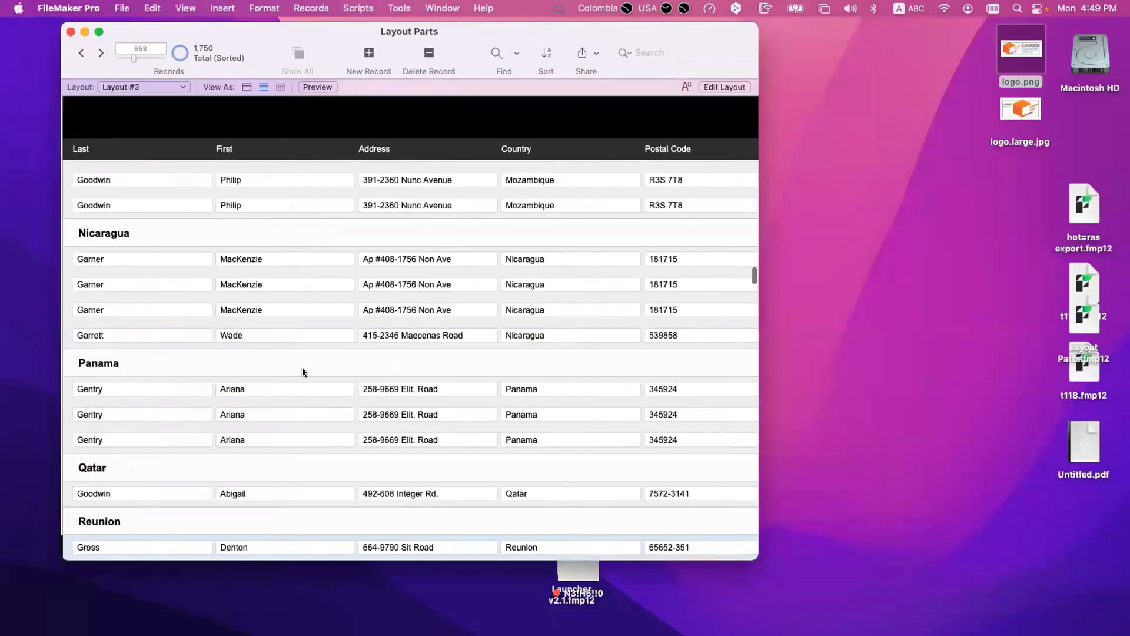
Step: Select different records between Panama and Saint Lucia in the list and examine the current record indicator, narrowing the window slightly
scroll(227, 321, "down", 5)
left_click(171, 413)
left_click(63, 465)
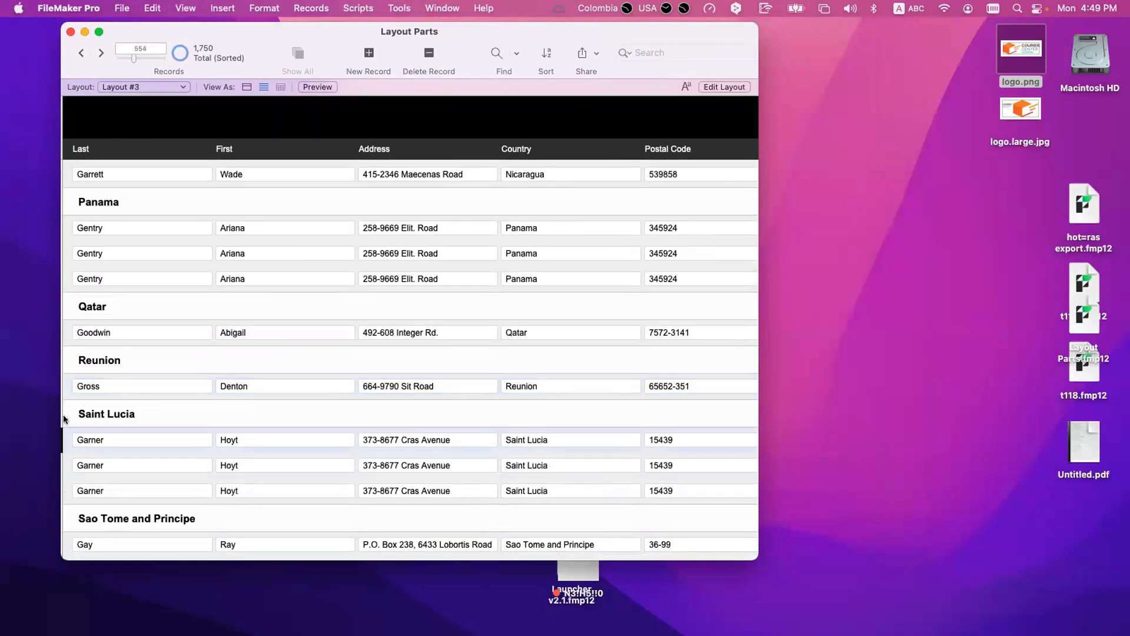
left_click(69, 391)
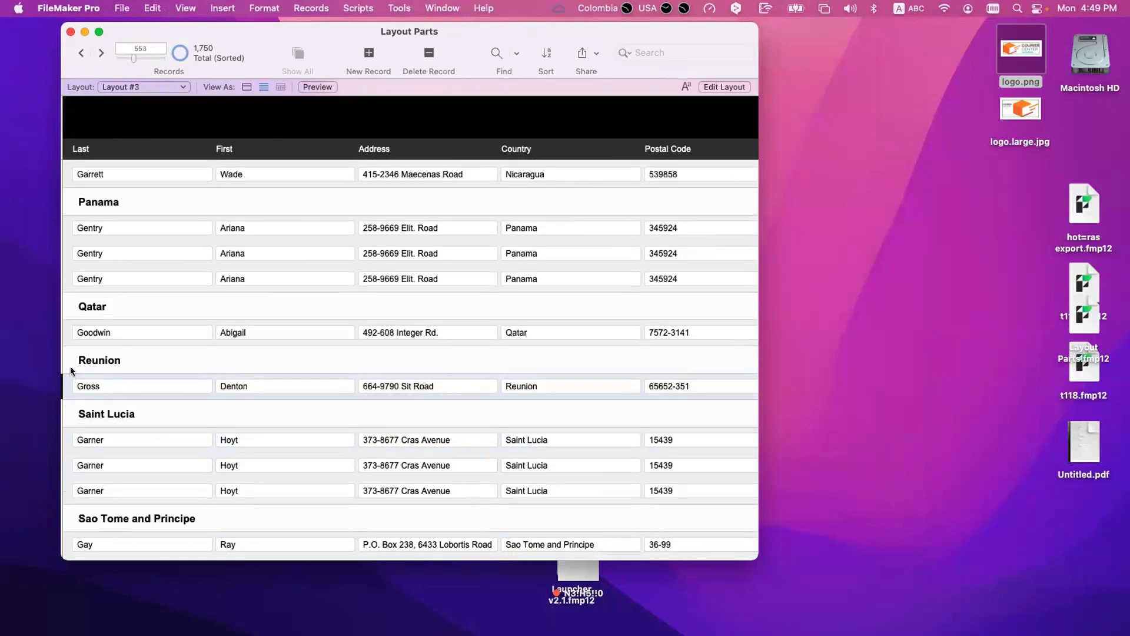
left_click(62, 325)
left_click(63, 276)
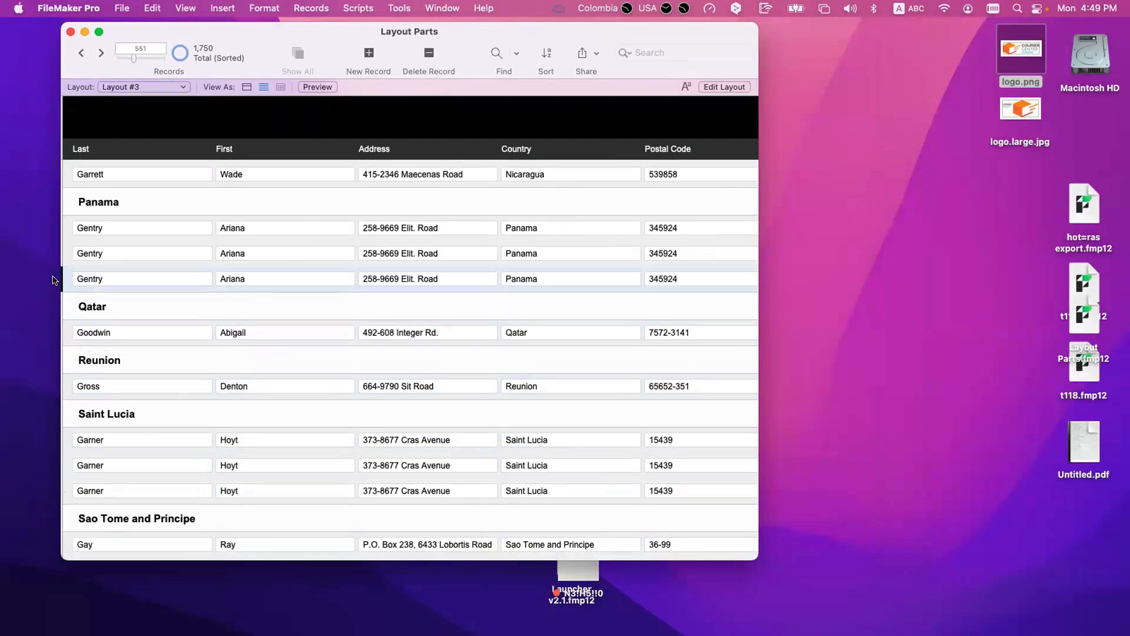
left_click(64, 247)
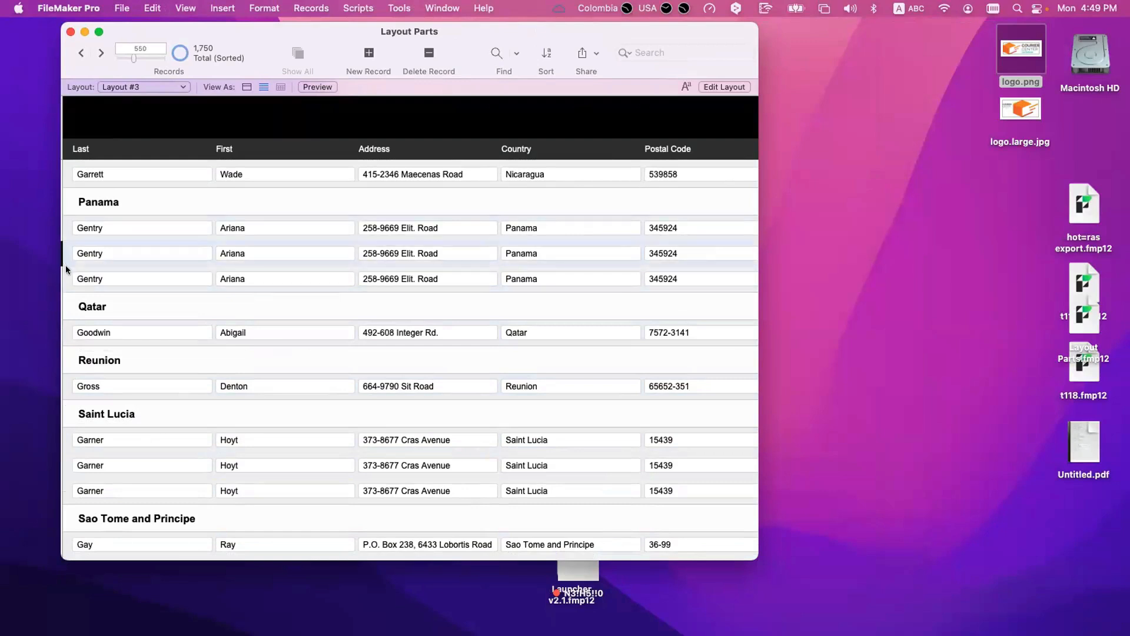
left_click(65, 269)
left_click(65, 254)
left_click(60, 234)
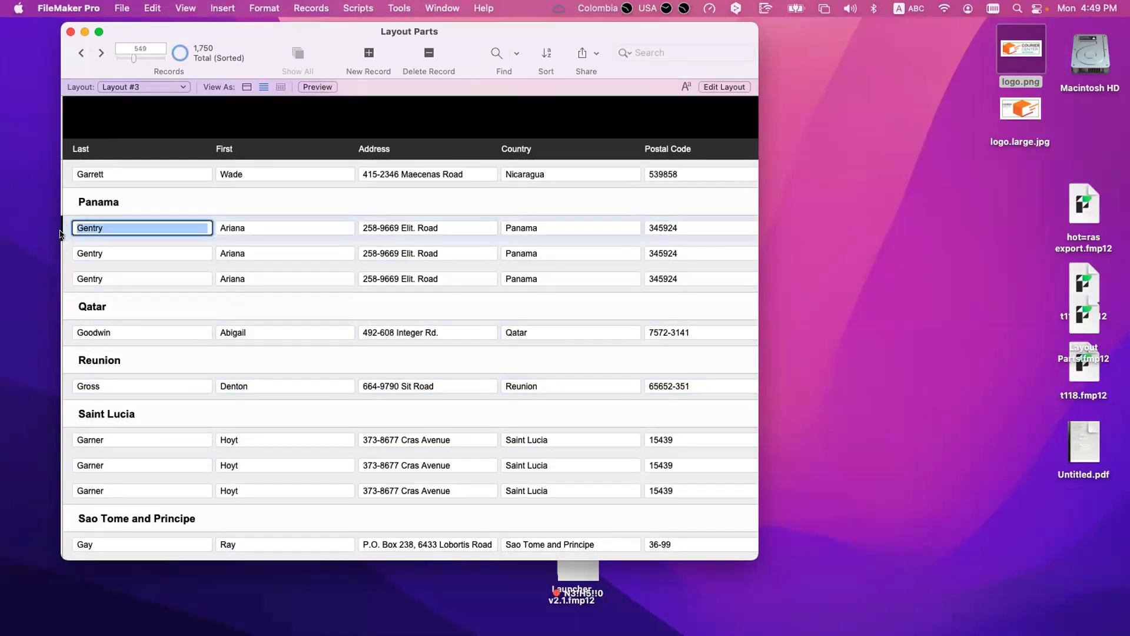
left_click_drag(62, 226, 83, 227)
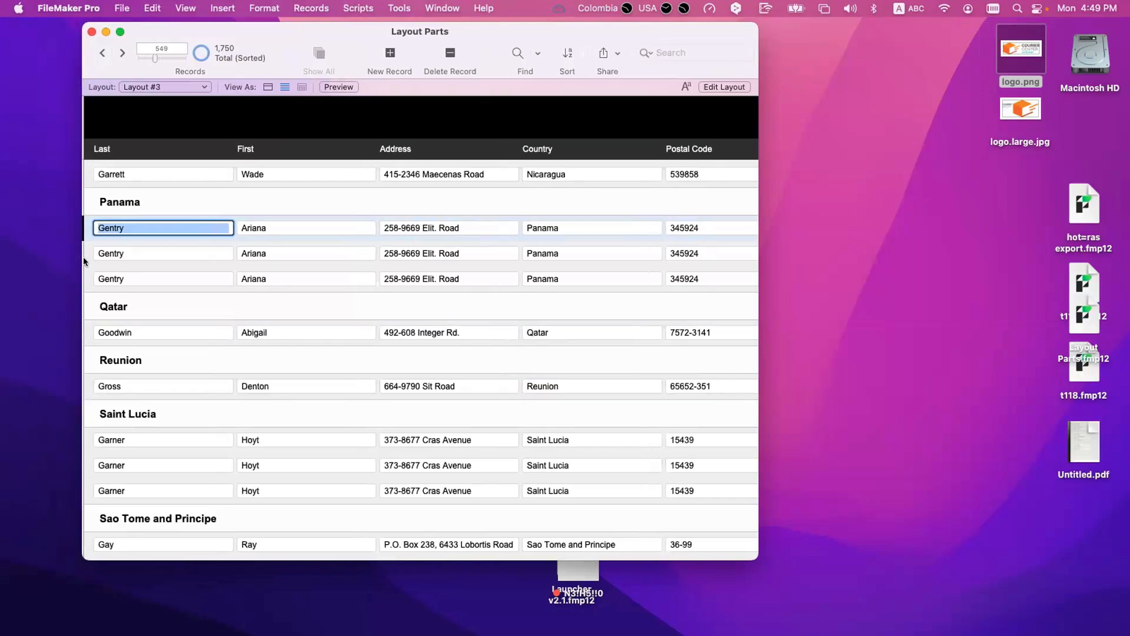
Step: Disable the current record indicator and enable delineating fields on the current record only in Layout Setup, returning to Browse mode
key("super+l")
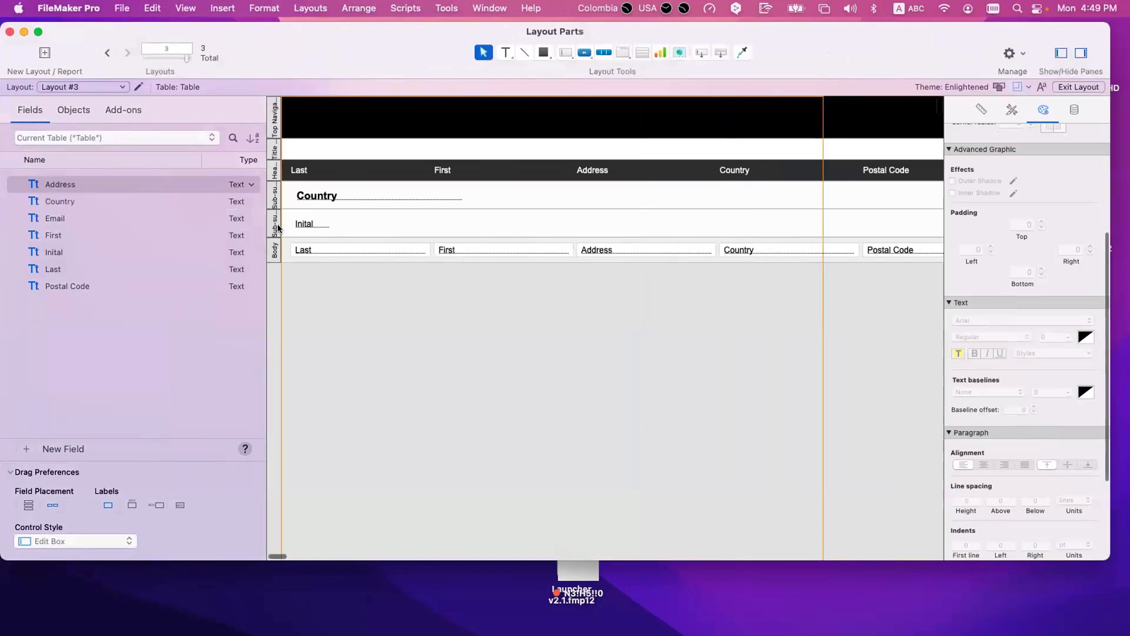
left_click(138, 87)
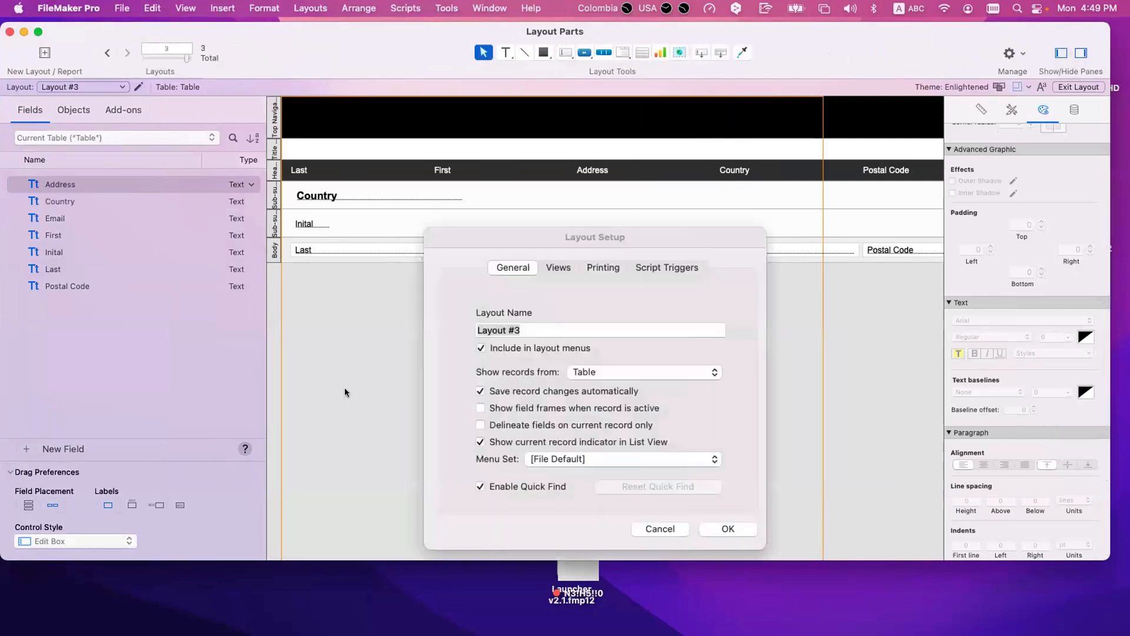
left_click(512, 441)
left_click(512, 441)
left_click(512, 441)
left_click(514, 425)
left_click(716, 528)
key("super+b")
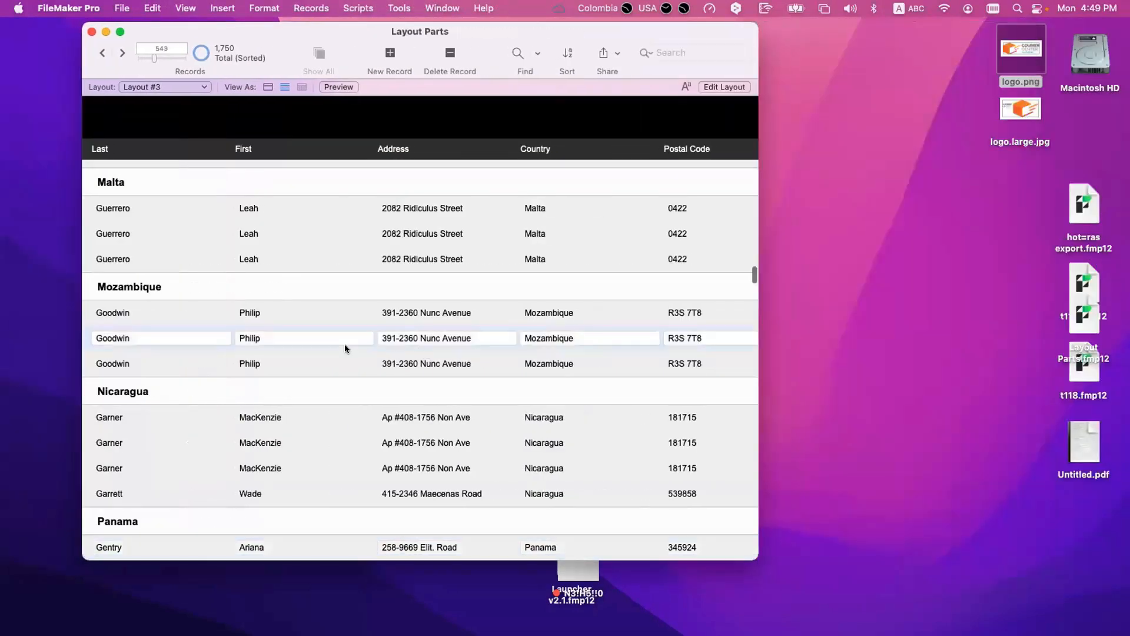
Step: Enter different fields in the Mozambique records and examine how the fields of the current record are delineated
left_click(345, 360)
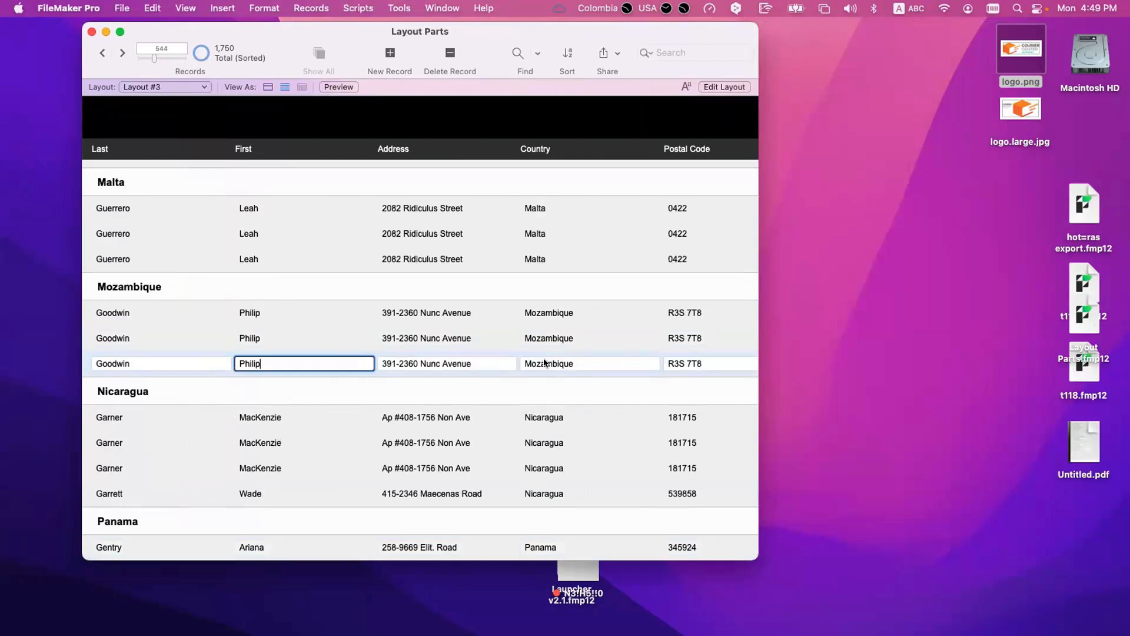
left_click(444, 363)
left_click(281, 361)
left_click(161, 360)
left_click(157, 338)
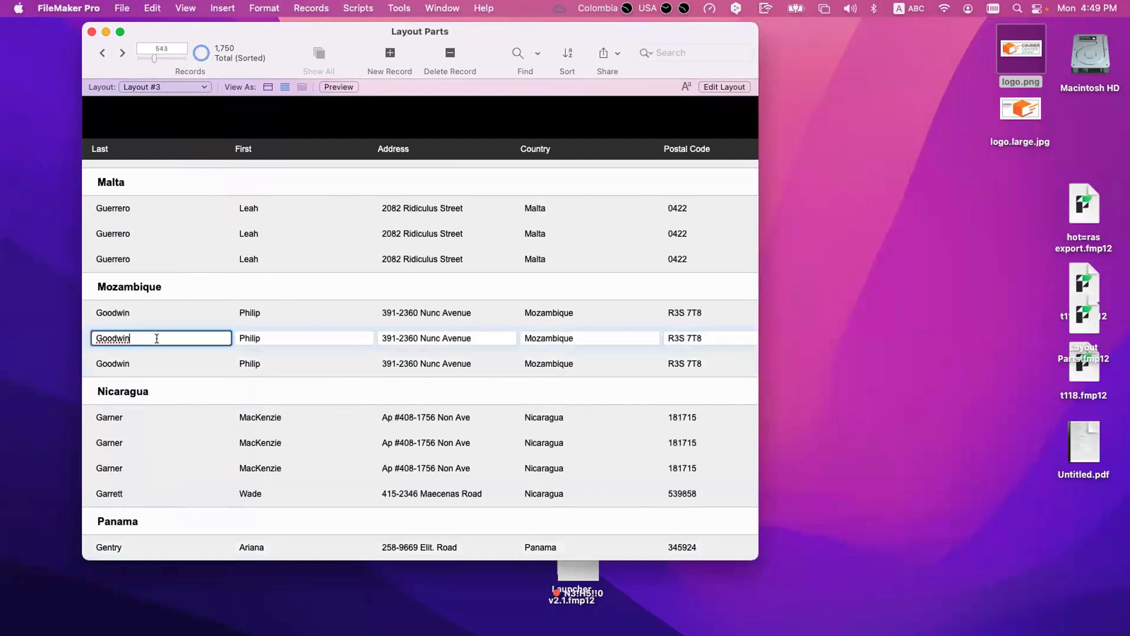
left_click(286, 335)
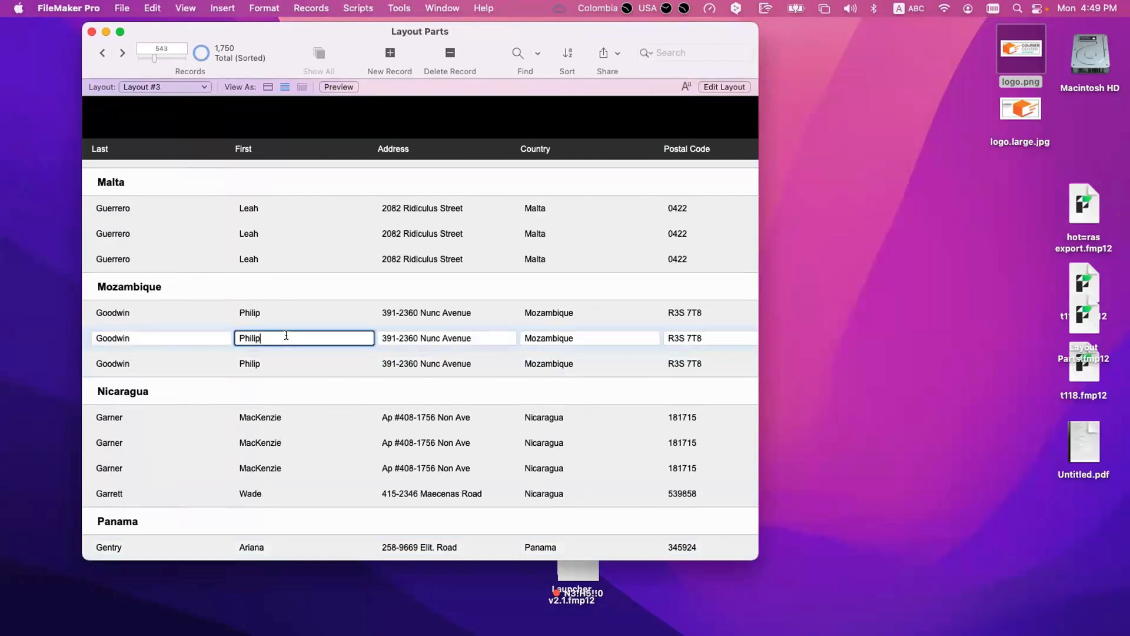
left_click(187, 337)
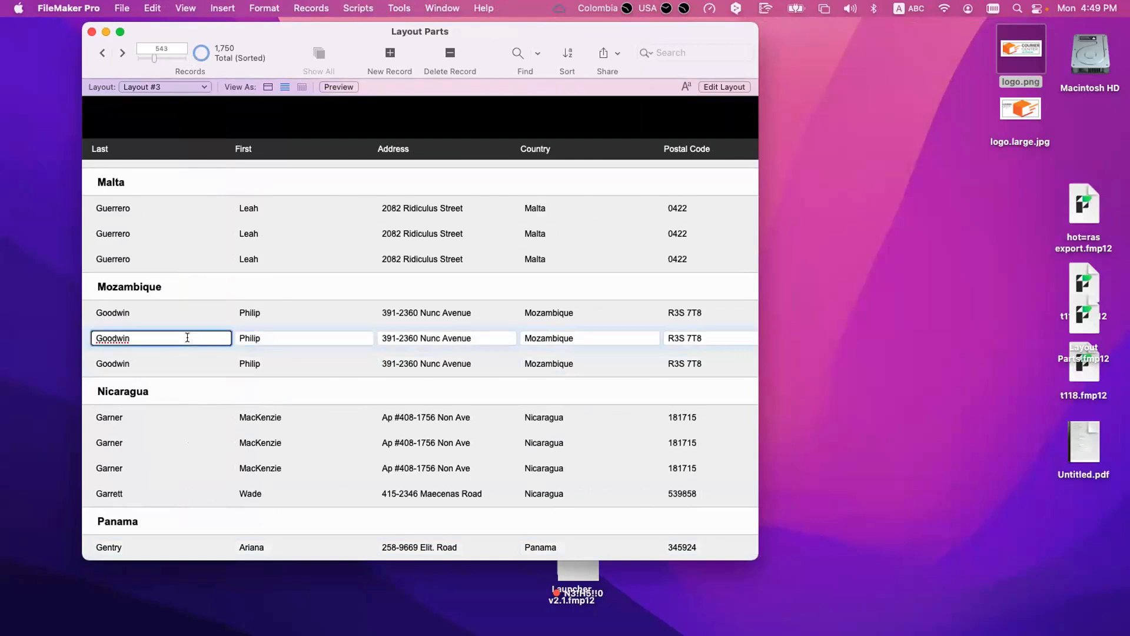
left_click(97, 349)
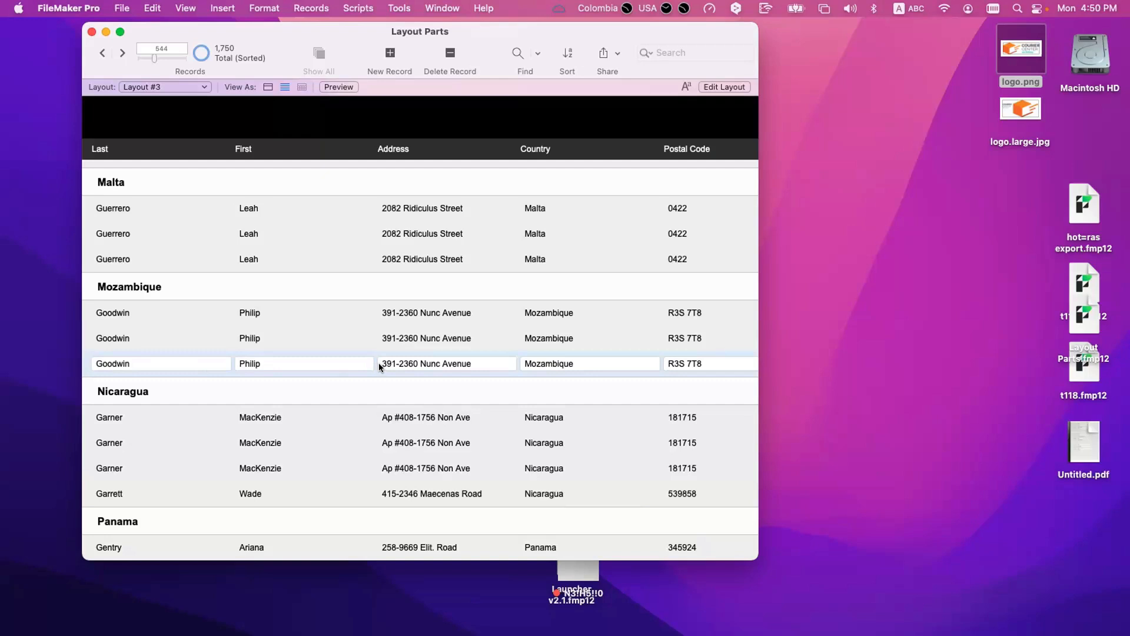
left_click(371, 337)
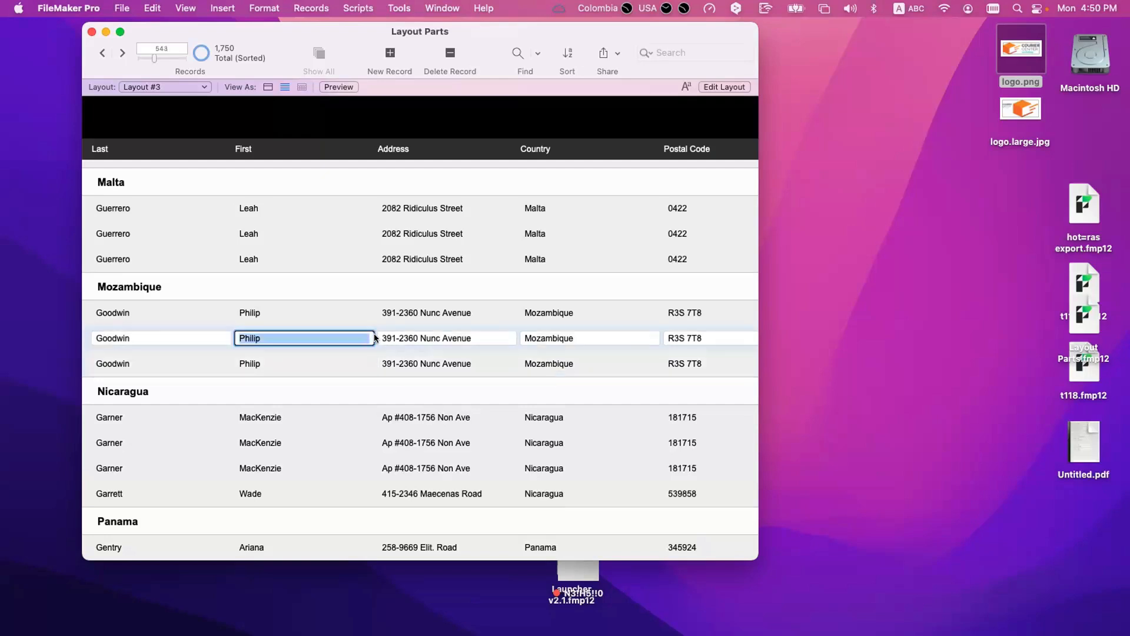
left_click(379, 337)
left_click(376, 337)
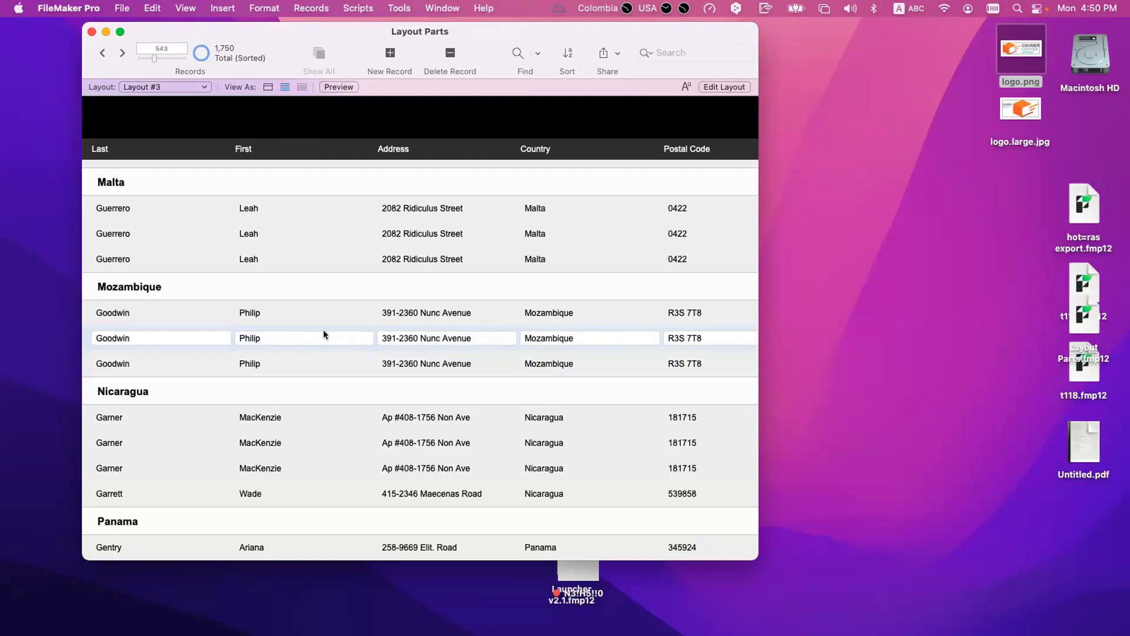
Step: Turn off "Delineate fields on current record only" in Layout Setup and check the field fills across the list in Browse mode
key("super+l")
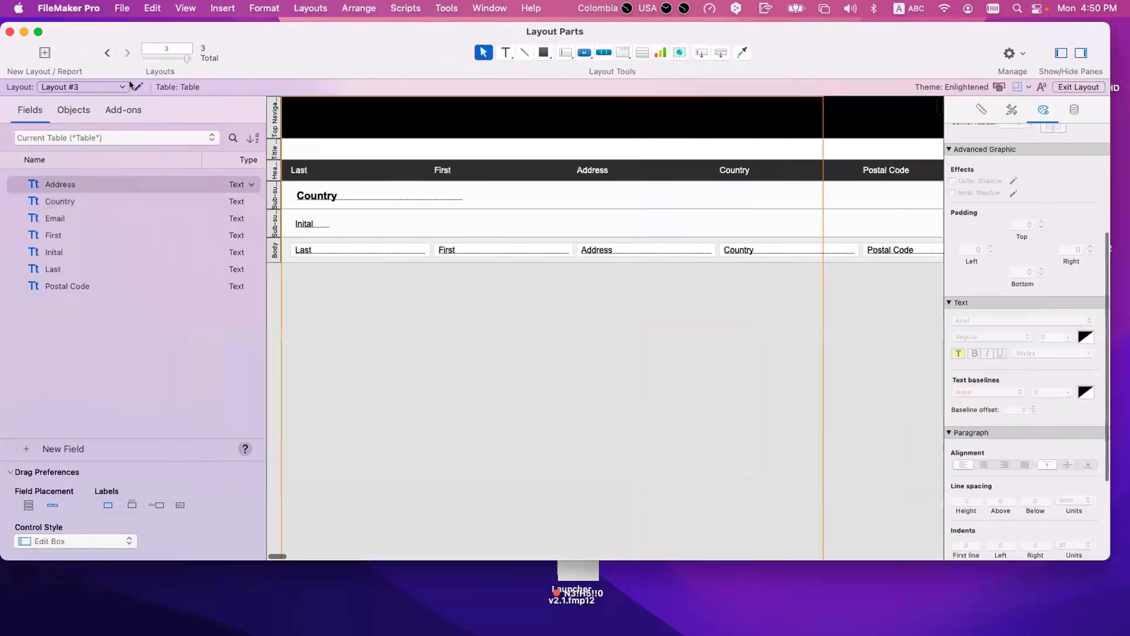
left_click(138, 86)
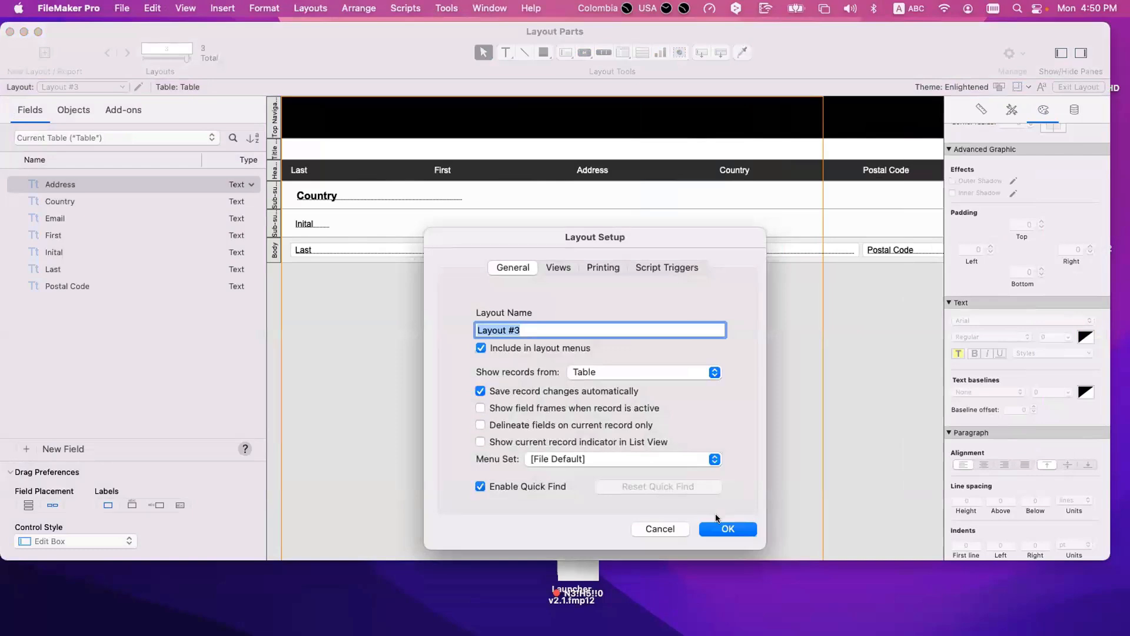
key("Return")
key("super+b")
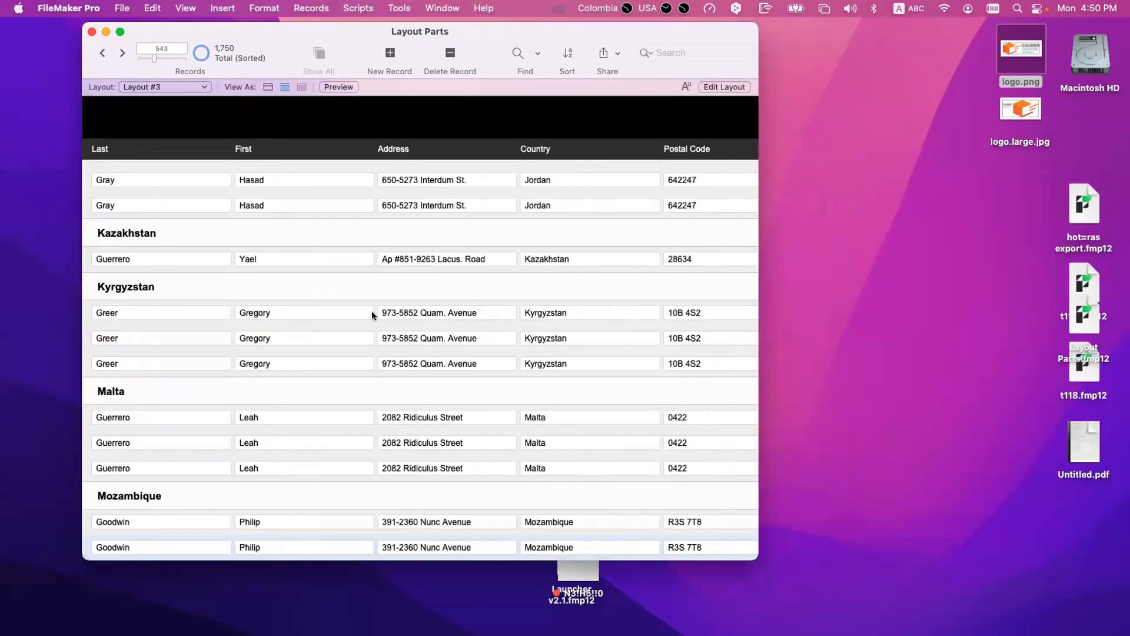
scroll(371, 311, "down", 5)
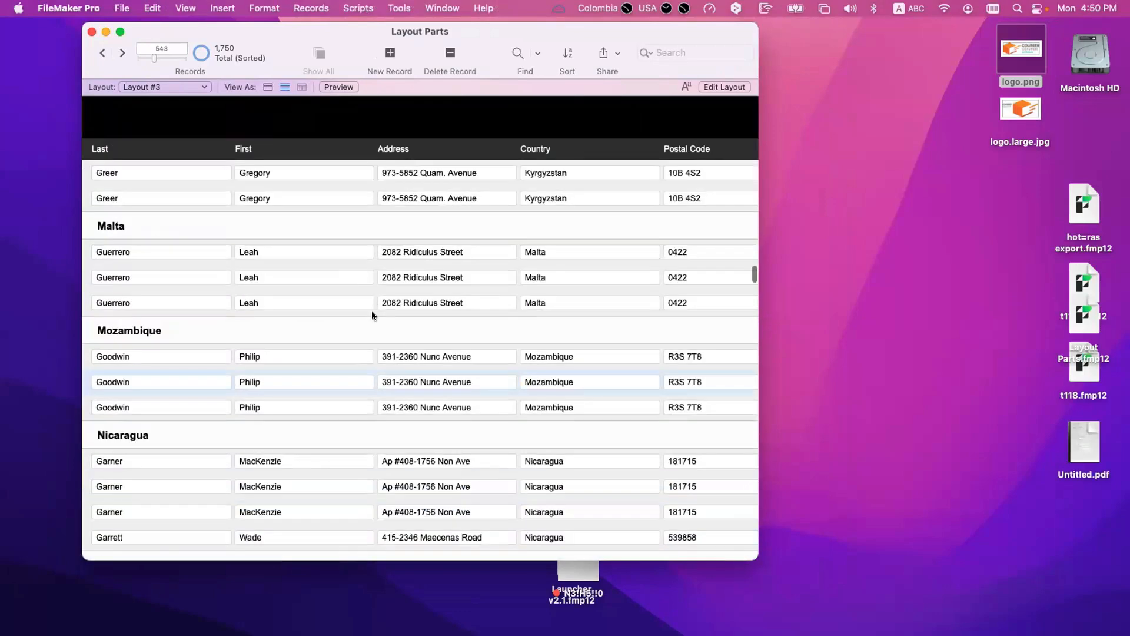
scroll(372, 310, "down", 10)
scroll(372, 310, "up", 10)
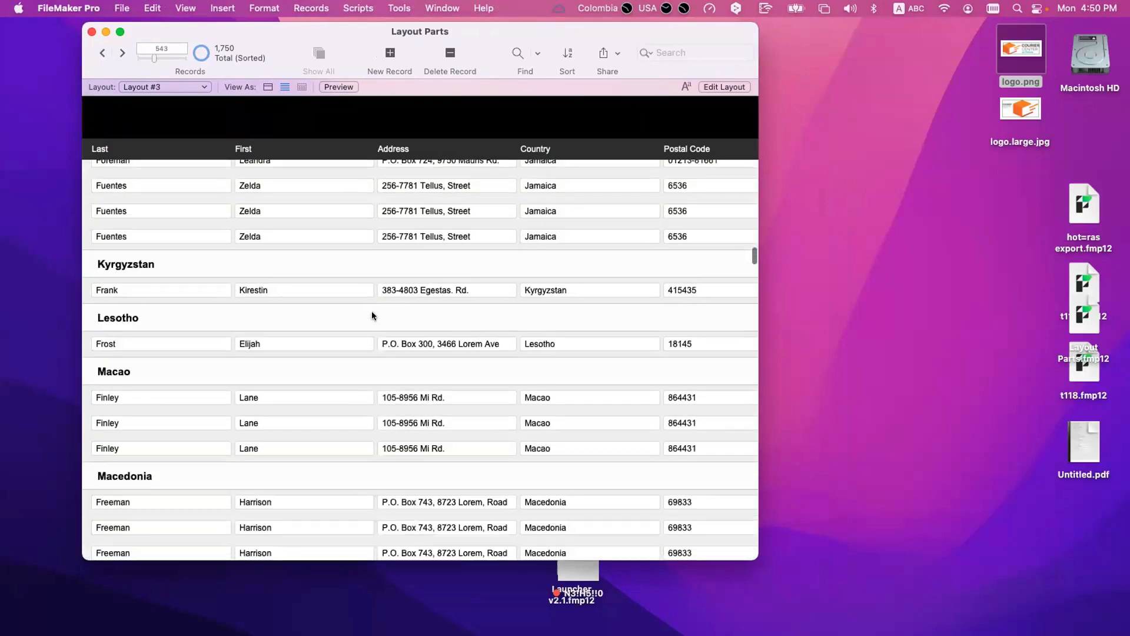
Step: Turn "Delineate fields on current record only" back on in Layout Setup and return to Browse mode
key("super+l")
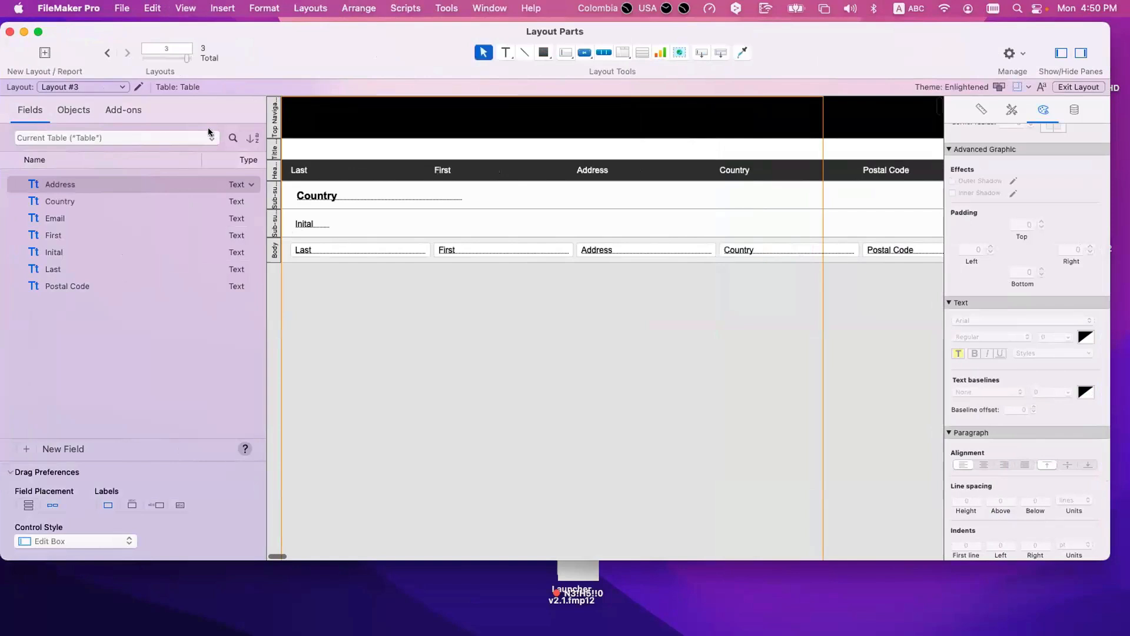
left_click(138, 87)
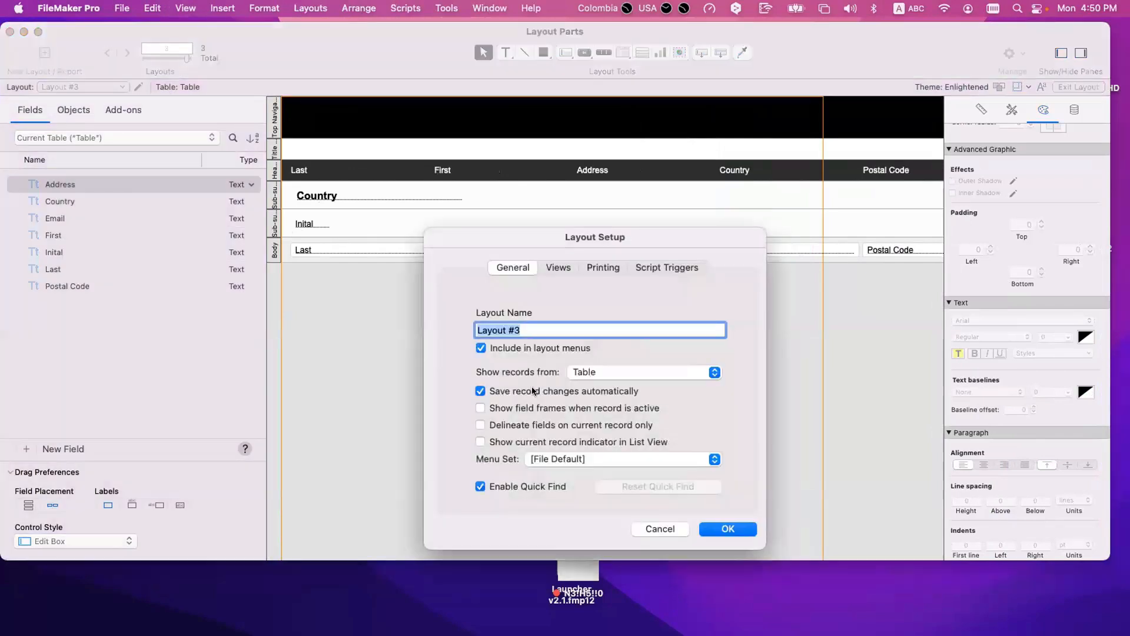
left_click(523, 424)
key("Return")
key("super+b")
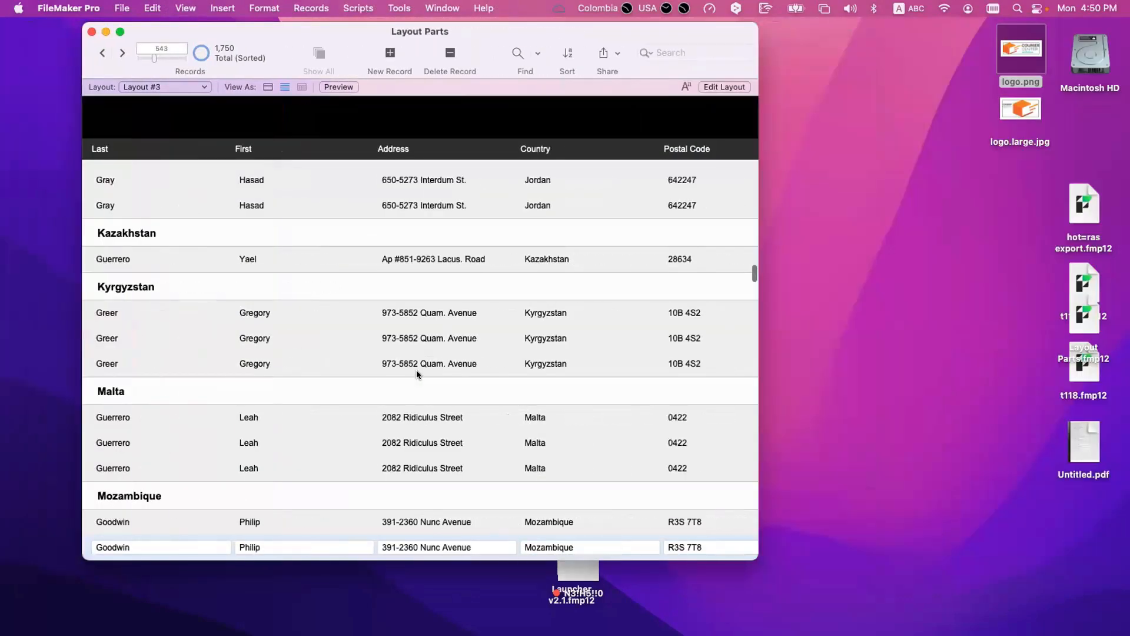
Step: Select each of the Malta records in turn and examine how the field delineation follows the current record
scroll(415, 370, "down", 3)
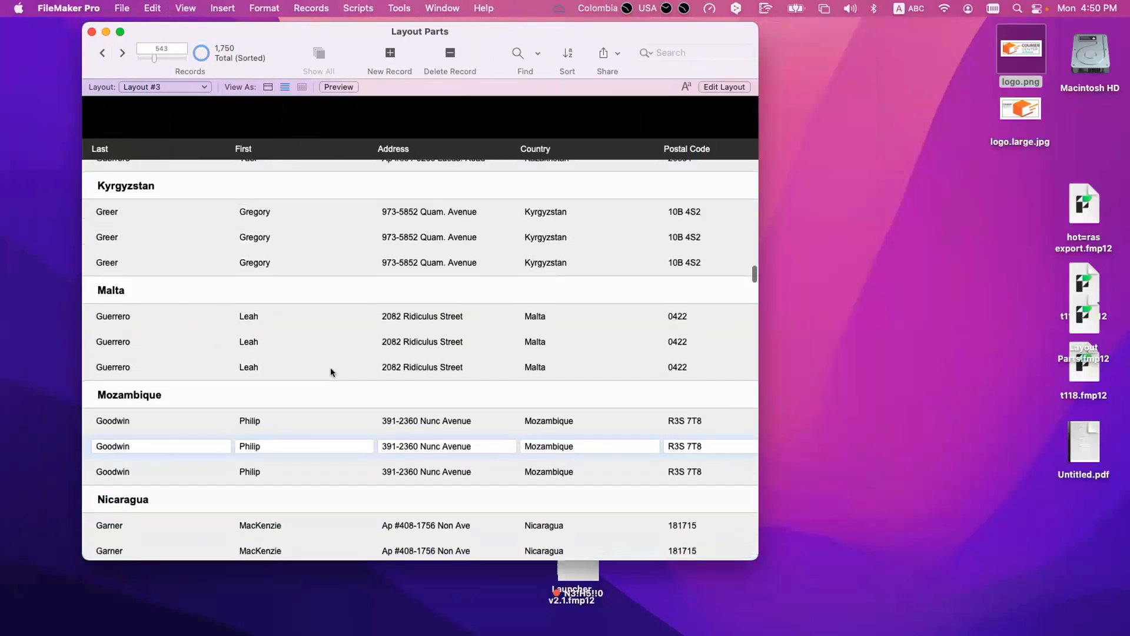
left_click(330, 371)
left_click(316, 347)
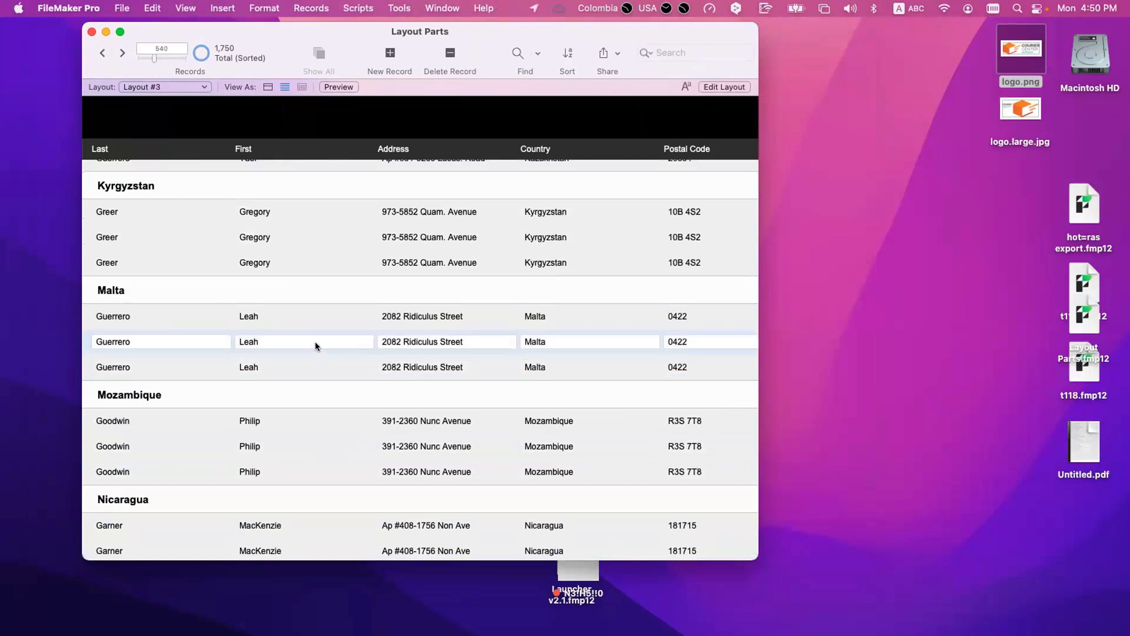
left_click(298, 322)
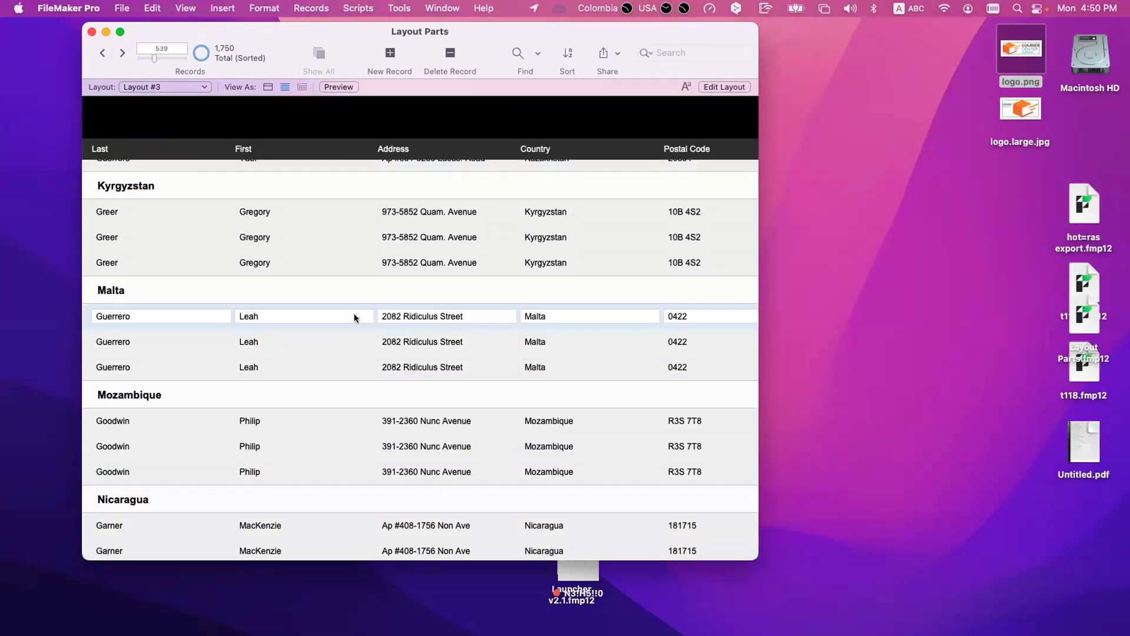
scroll(356, 318, "up", 3)
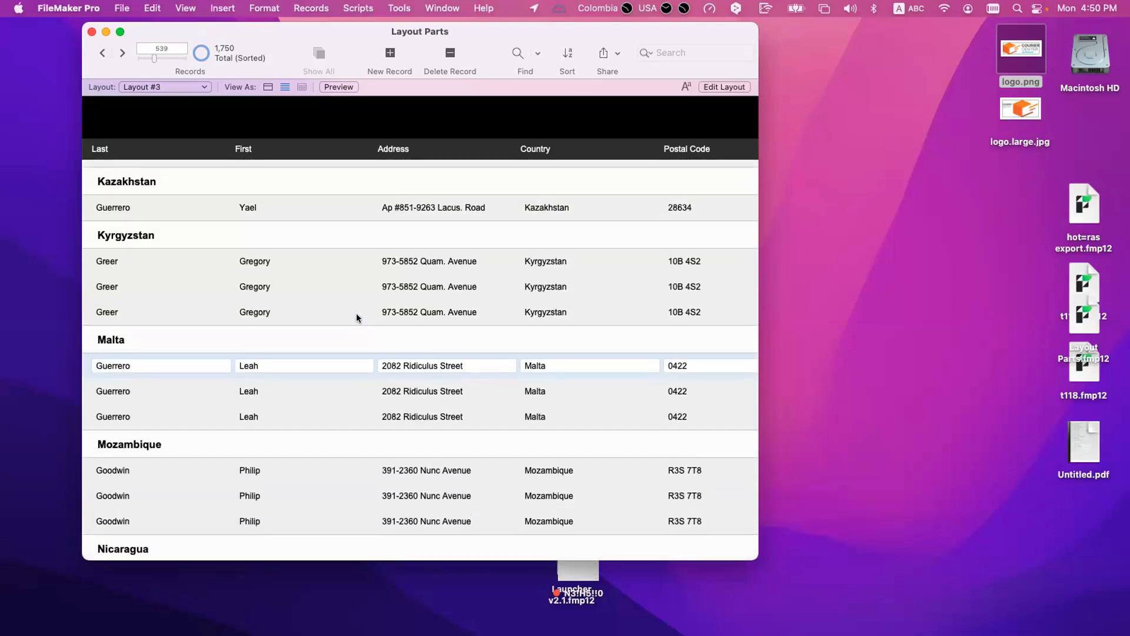
Step: Enable field frames when the record is active, disable current-record-only delineation, and check the frames in Browse mode on the third Jordan record's Address field
key("super+l")
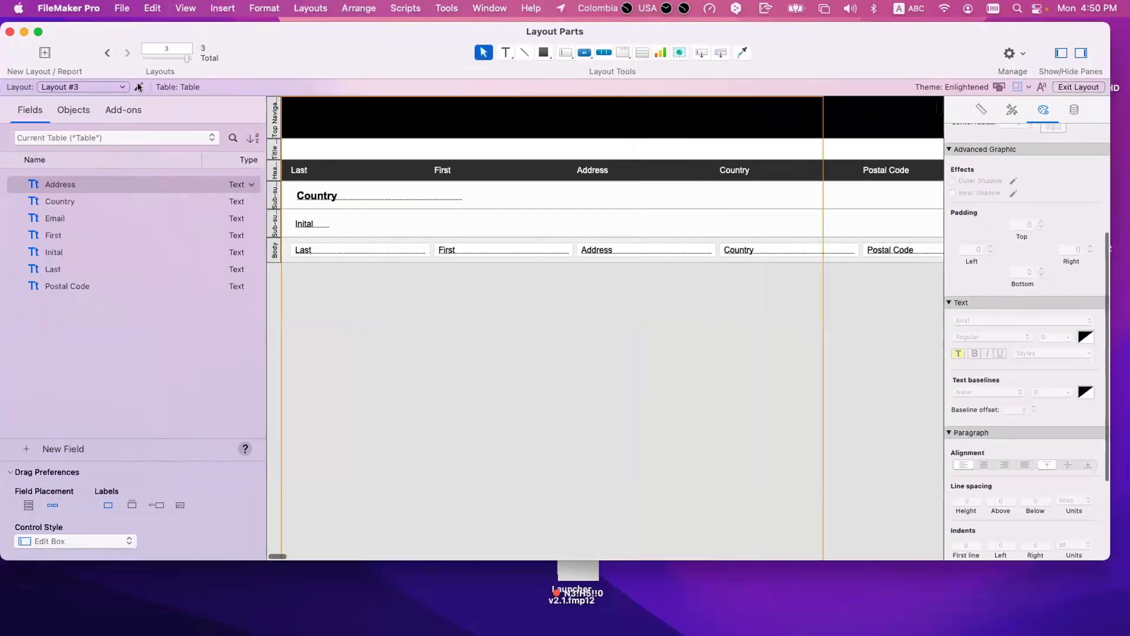
left_click(139, 88)
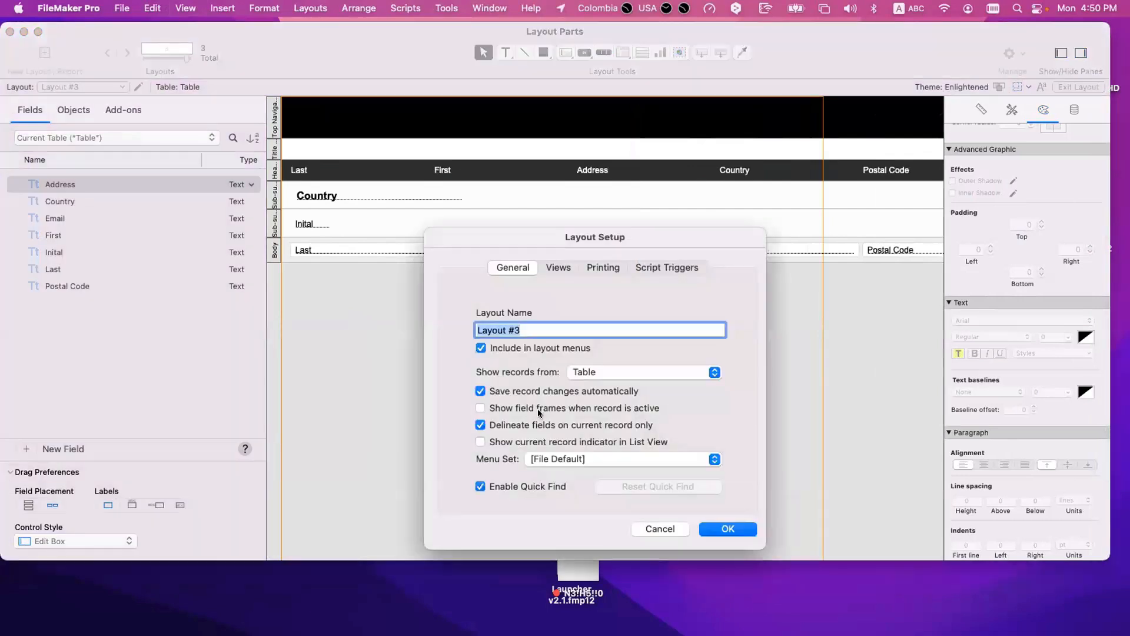
left_click(541, 406)
left_click(517, 424)
left_click(722, 528)
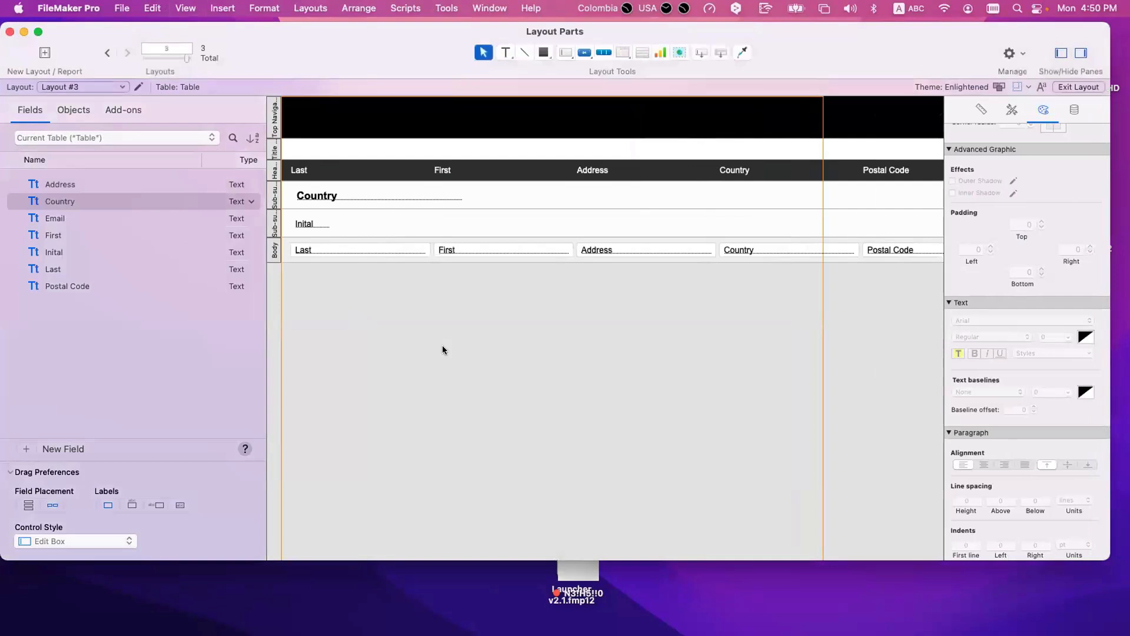
key("super+b")
left_click(388, 337)
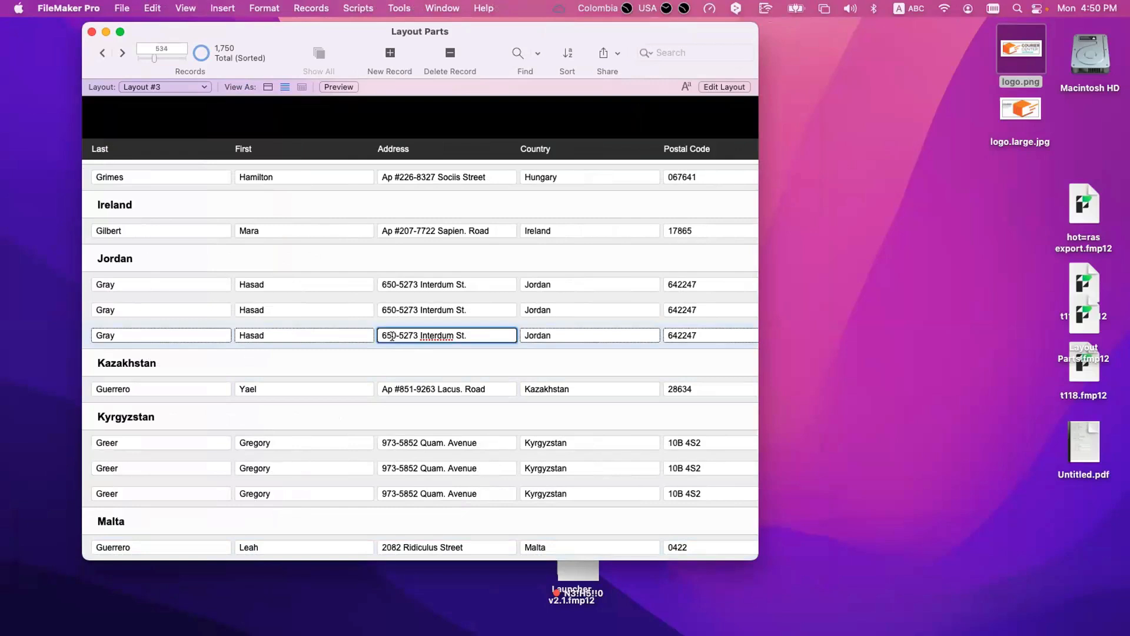
Step: Apply the Minimal Edit Box style to the Last, First, Address, Country and Postal Code body fields, and return to Browse mode
scroll(355, 335, "up", 1)
key("super+l")
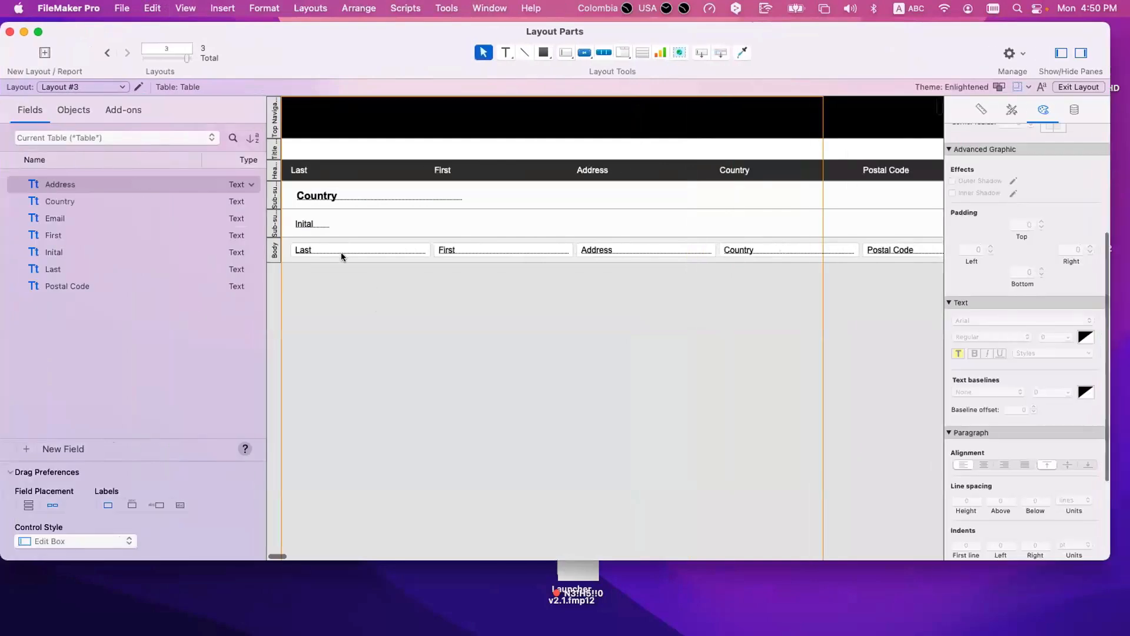
left_click(426, 251)
left_click(526, 252, "shift")
left_click(638, 251, "shift")
left_click(770, 250, "shift")
left_click(913, 250, "shift")
left_click(1011, 109)
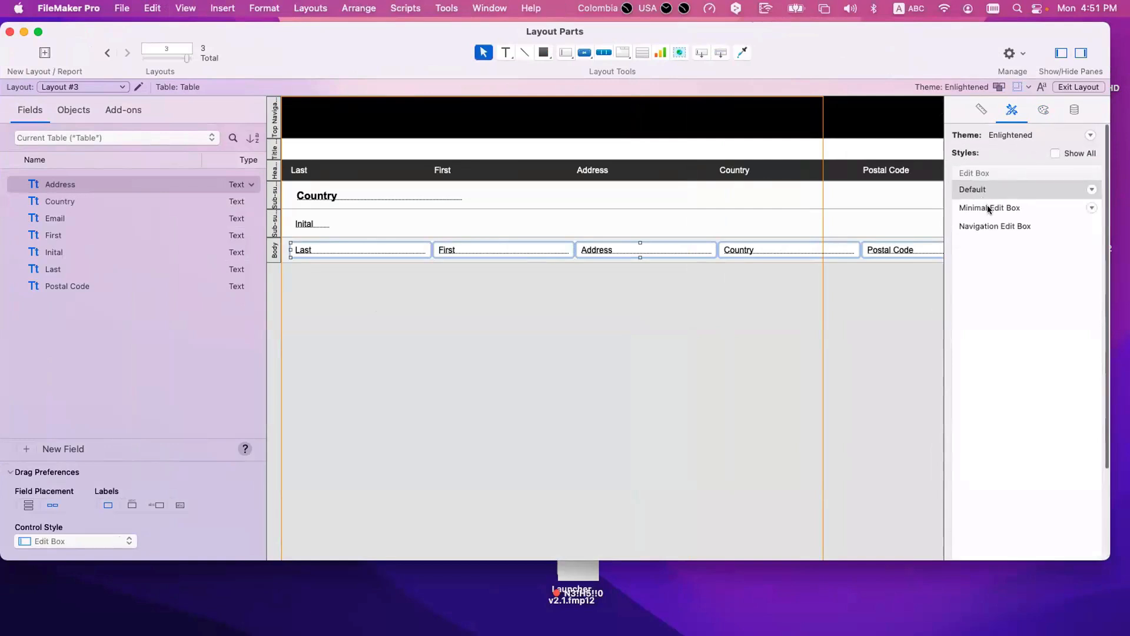
left_click(987, 205)
left_click(673, 385)
key("super+b")
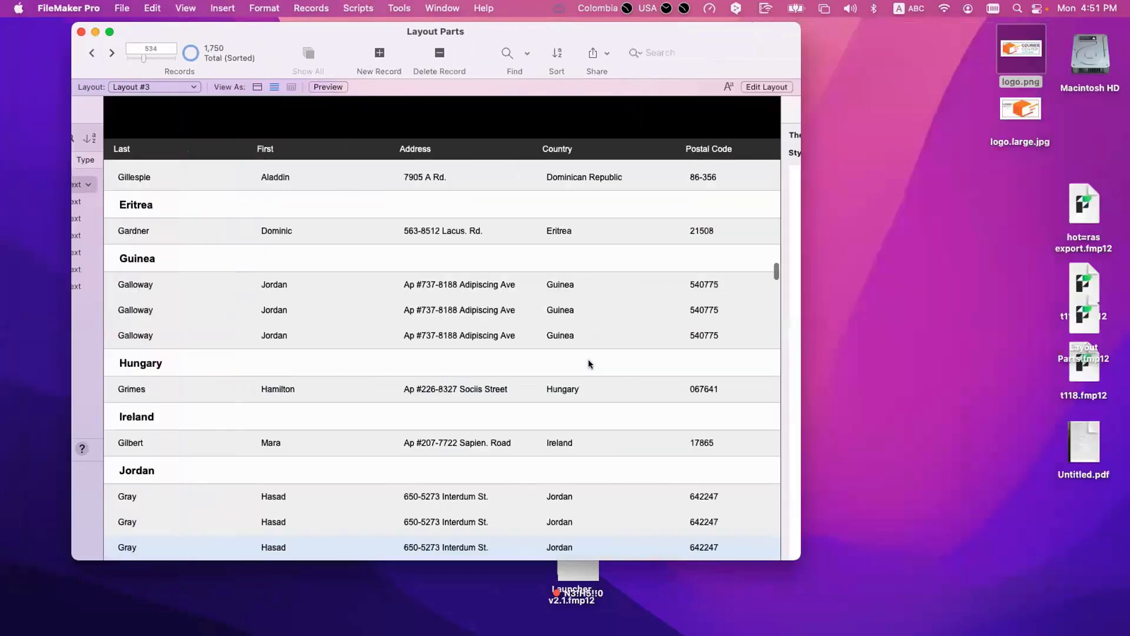
Step: Enter the Last, First, Address and Country fields of the third Guinea record and examine the frames around its fields
left_click(291, 337)
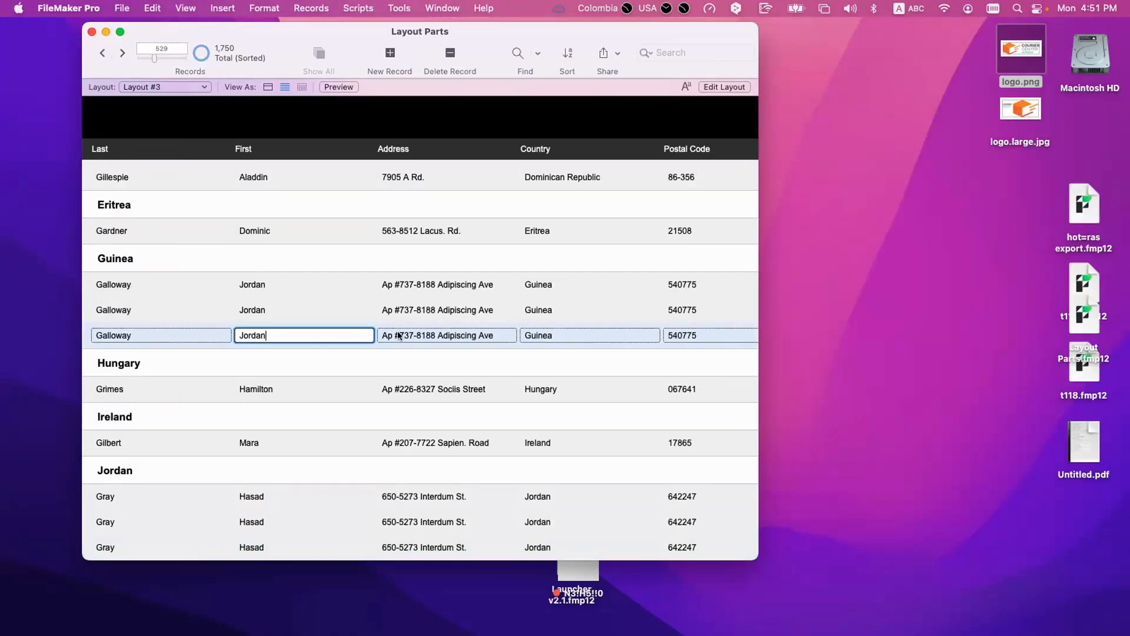
left_click(184, 331)
left_click(269, 323)
left_click(300, 332)
left_click(432, 334)
left_click(557, 336)
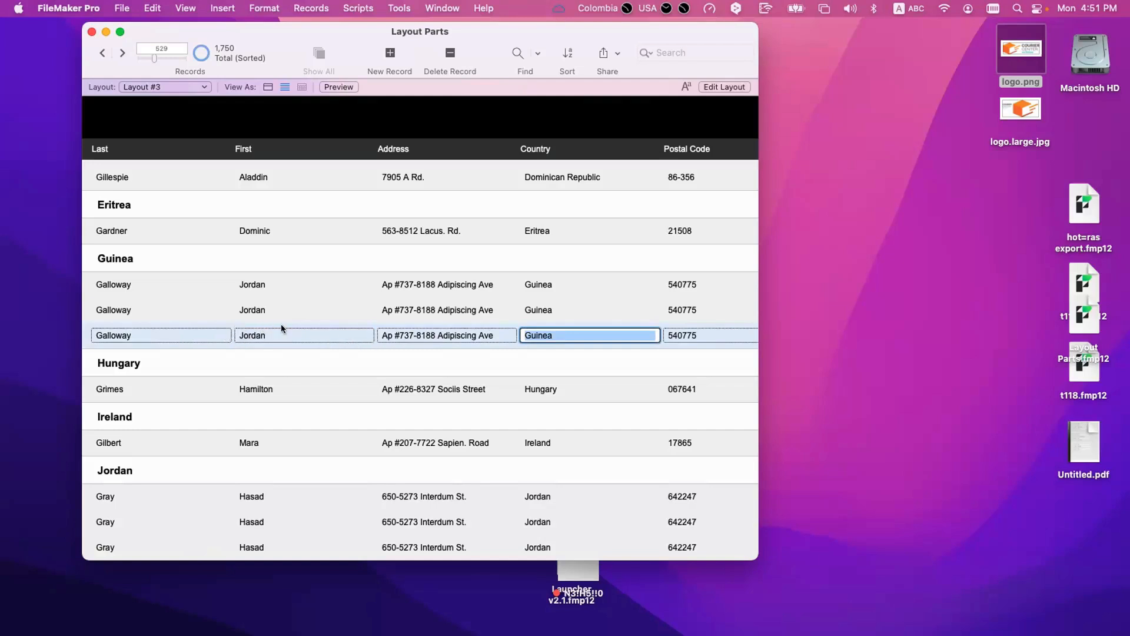
scroll(147, 332, "down", 1)
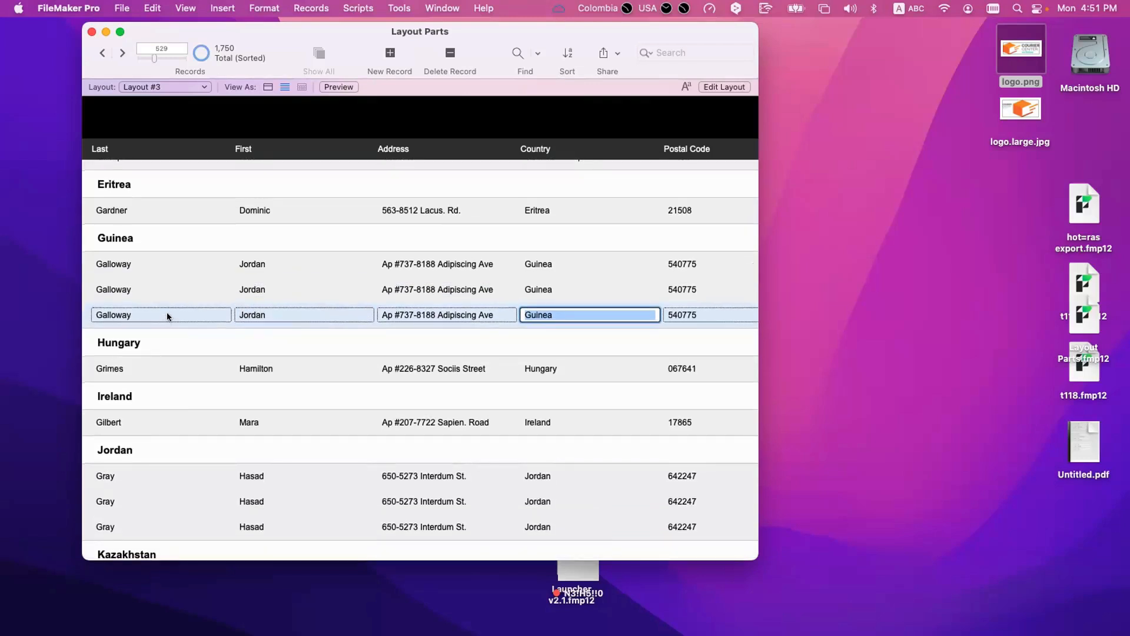
scroll(165, 317, "up", 1)
Step: Disable Browse Mode field entry for the Last field in the body and return to Browse mode
key("super+l")
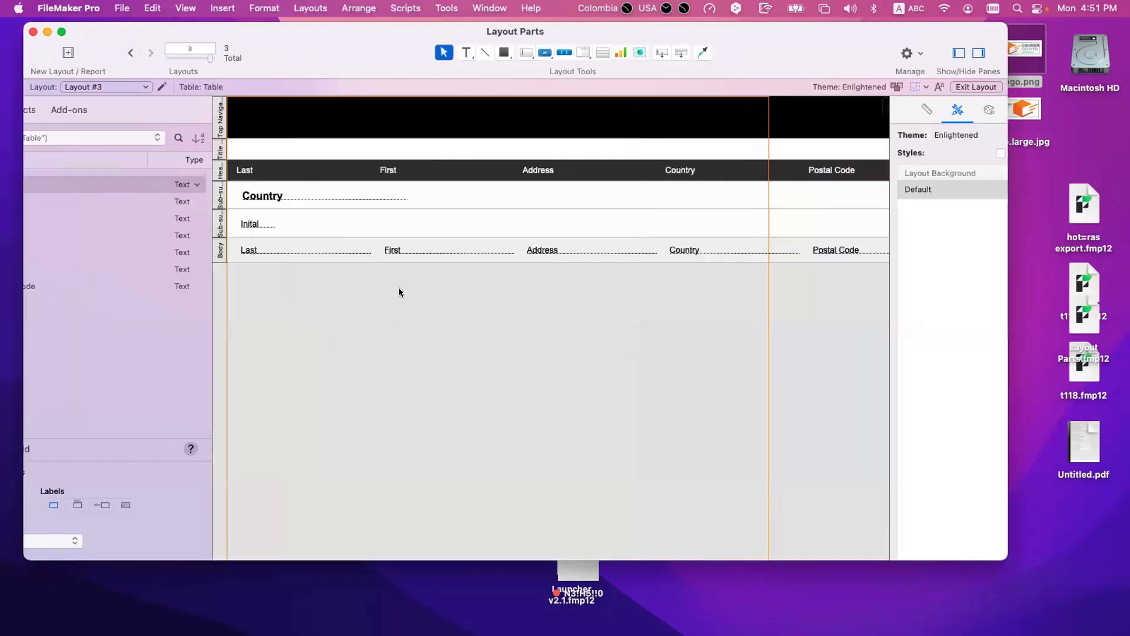
left_click(1072, 106)
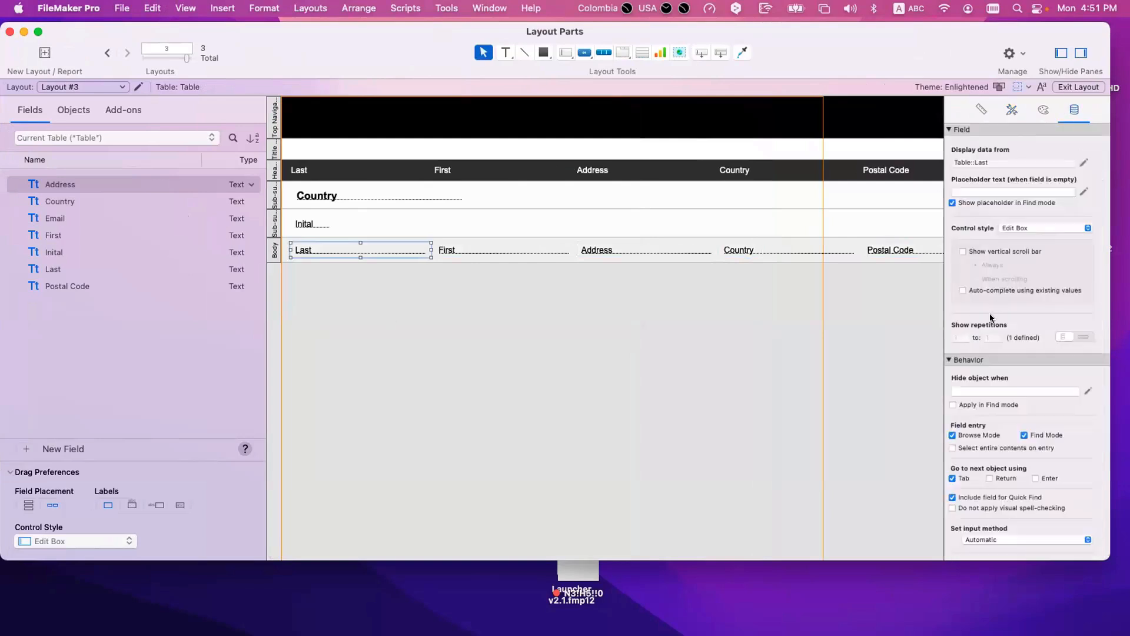
key("super+b")
Step: Enter different fields of the third Dominican Republic record and examine which of them are framed
left_click(310, 381)
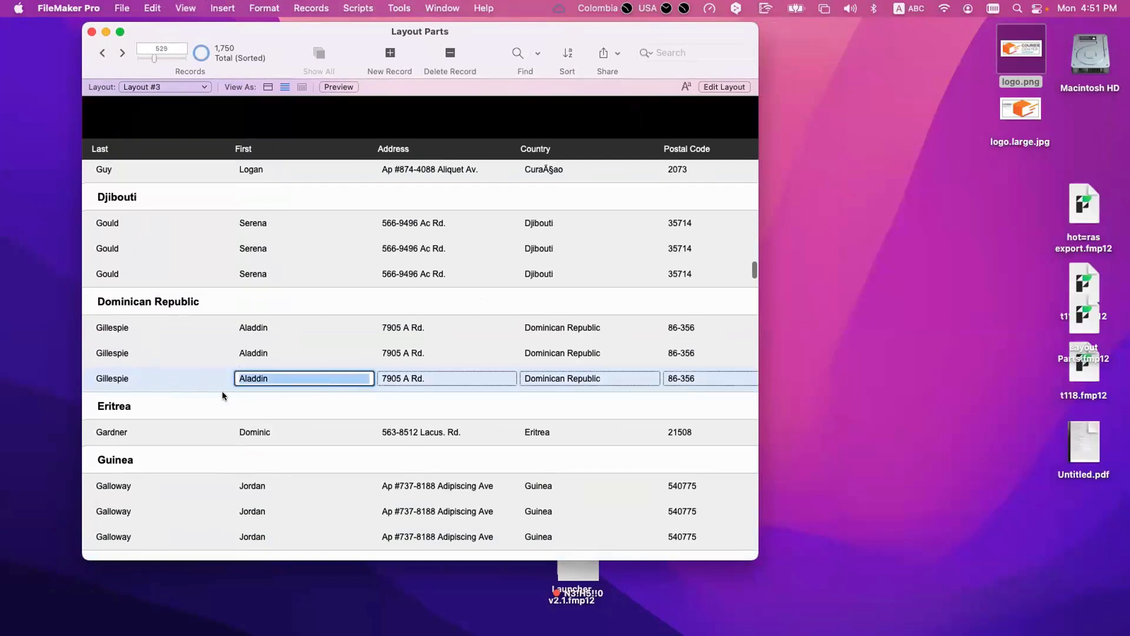
left_click(599, 378)
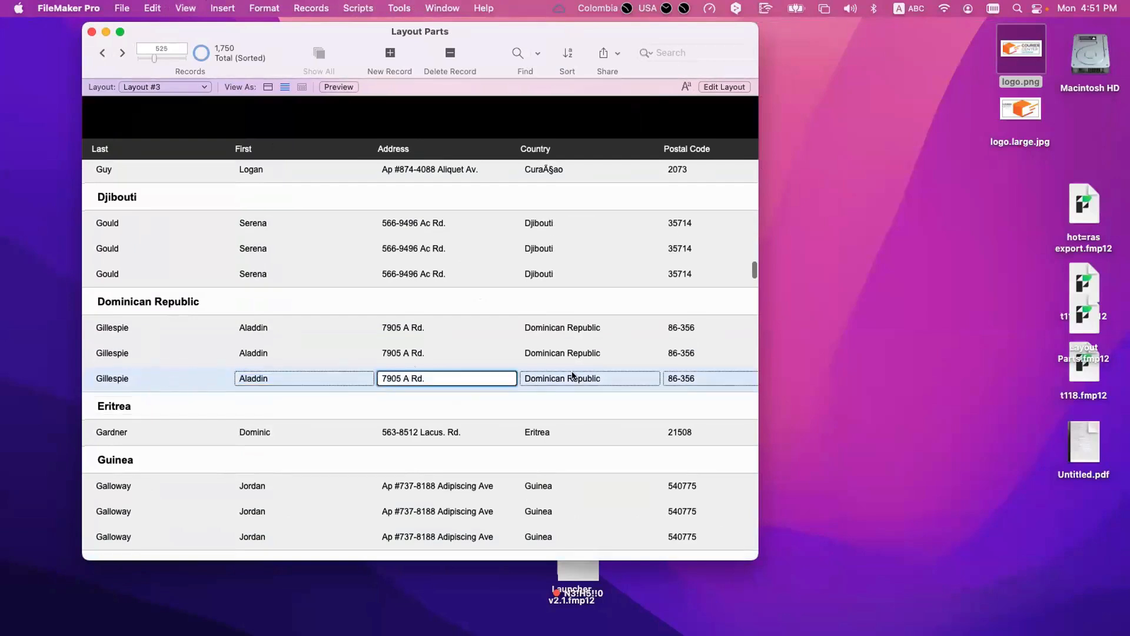
left_click(675, 380)
left_click(623, 379)
left_click(455, 379)
left_click(342, 372)
Step: In Layout Setup, disable field frames when the record is active and enable "Delineate fields on current record only"
key("super+l")
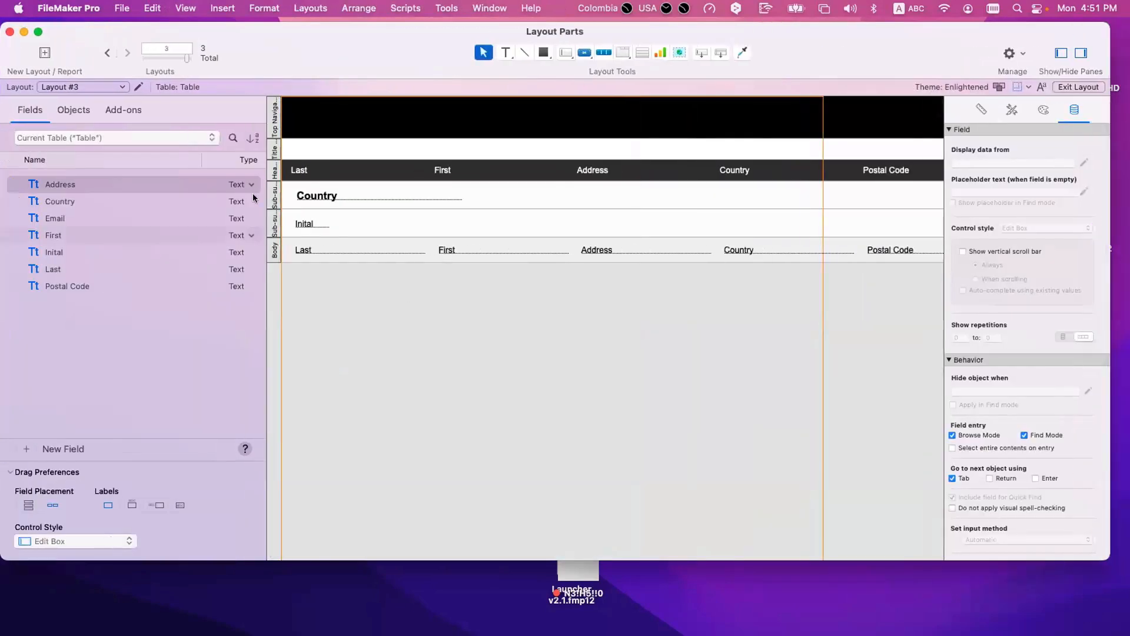
left_click(138, 86)
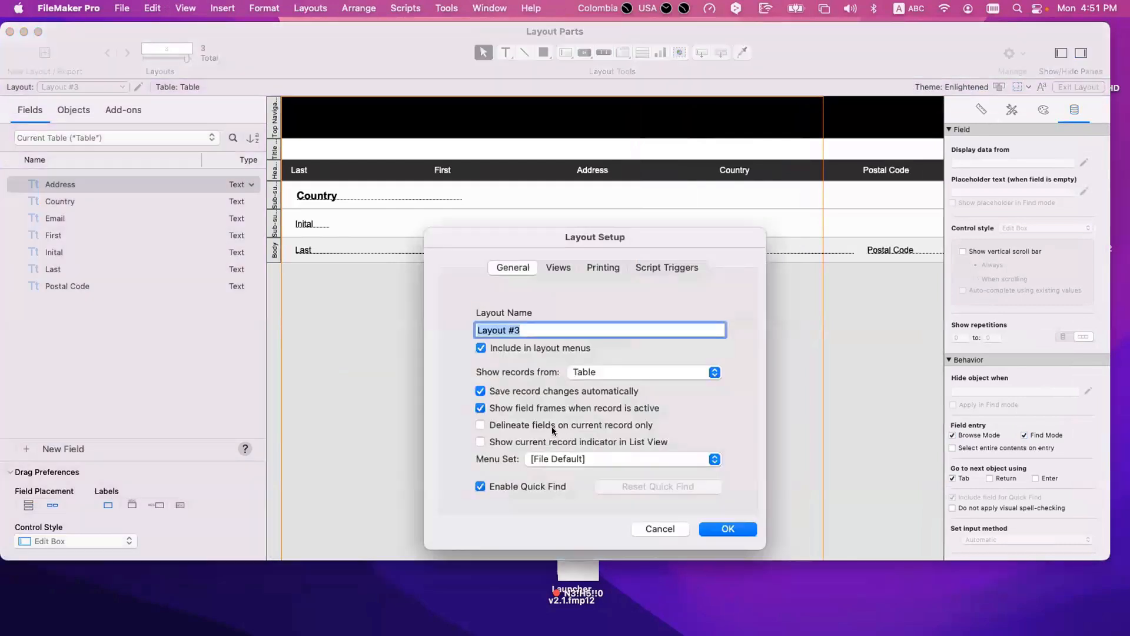
left_click(543, 407)
left_click(729, 530)
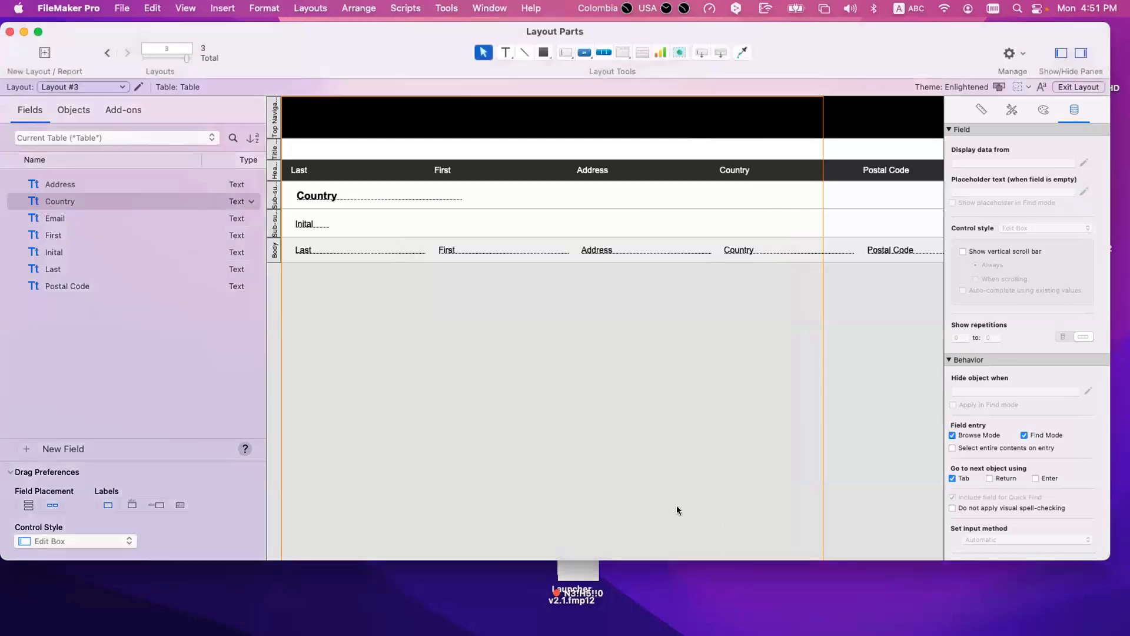
Step: Allow Browse Mode field entry for the Last body field again and return to Browse mode
left_click(369, 251)
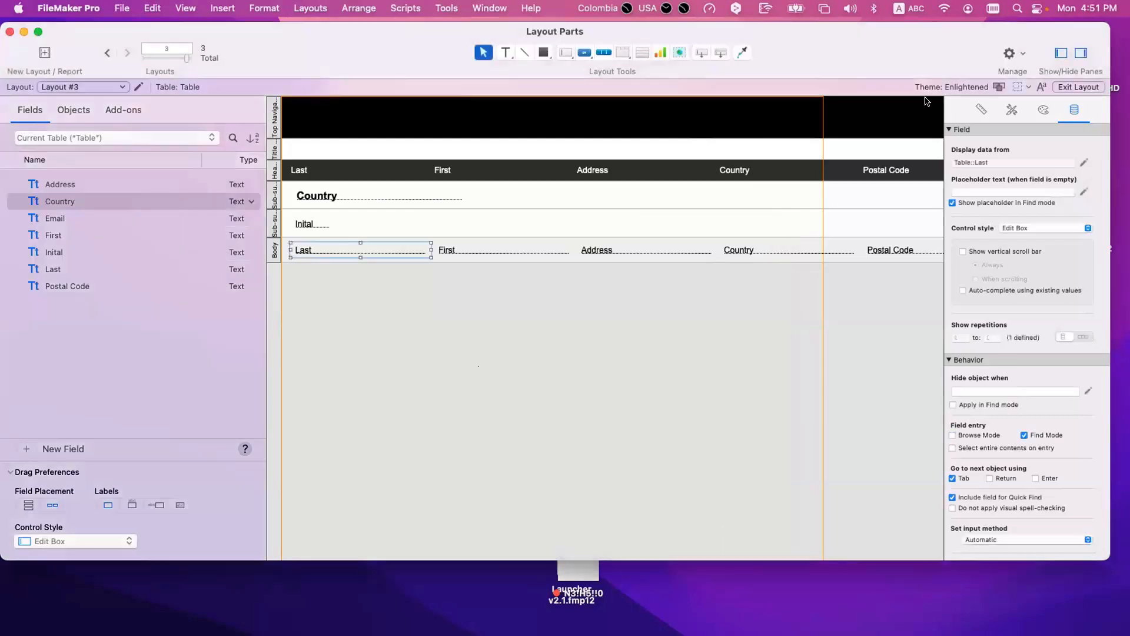
left_click(952, 435)
left_click(592, 324)
key("super+b")
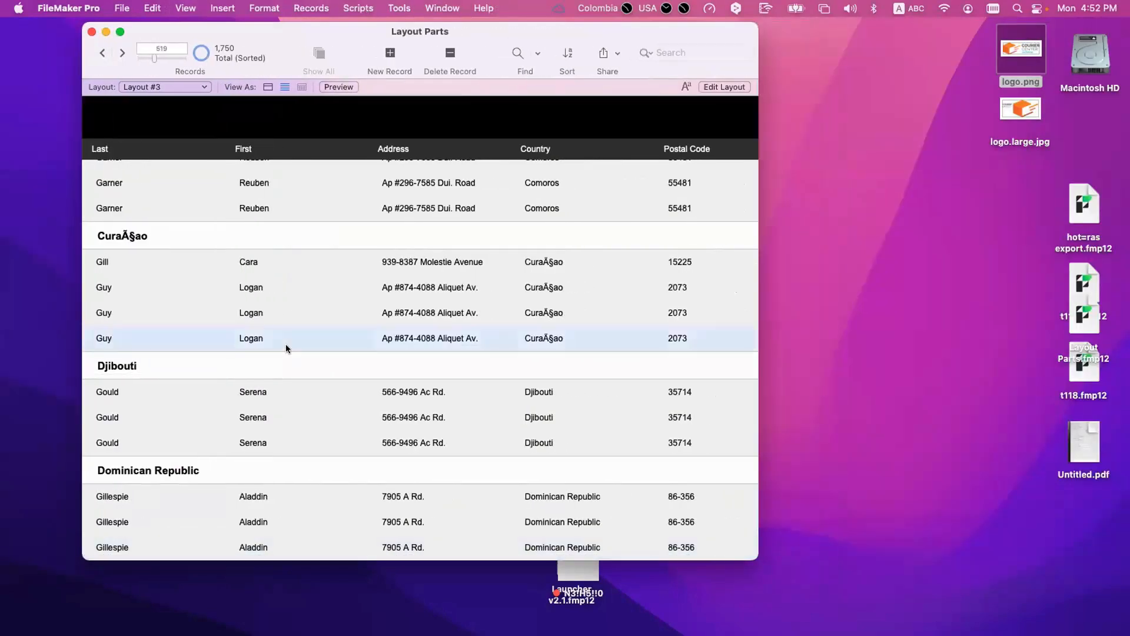
Step: Select records in the Curaçao, Djibouti and Cocos (Keeling) Islands groups and examine the active row highlight
key("Down")
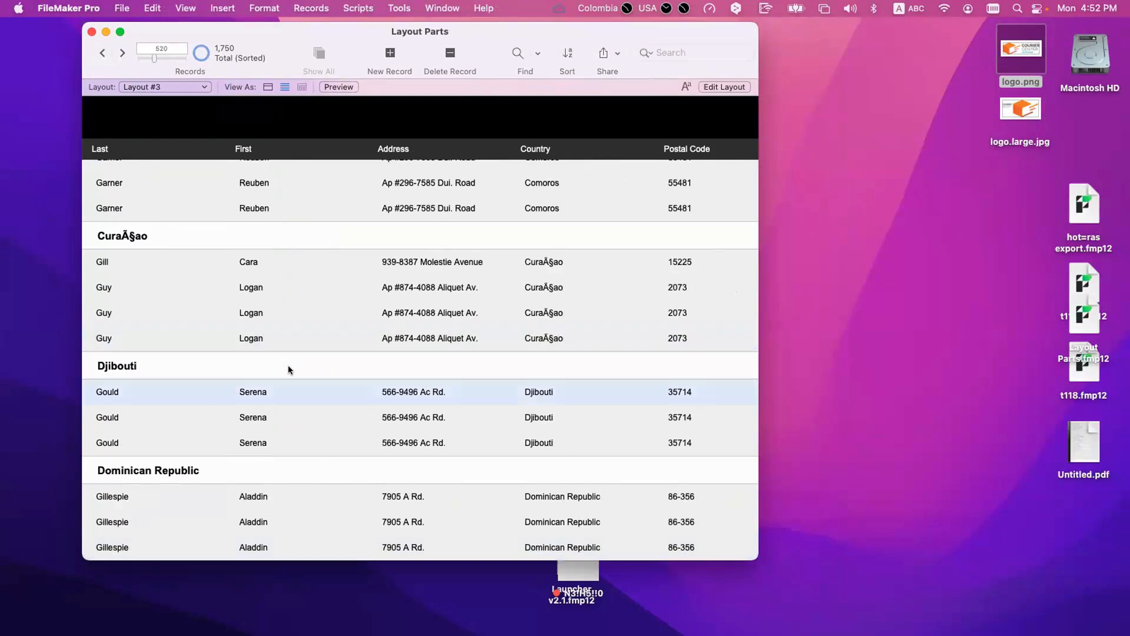
left_click(301, 336)
left_click(298, 316)
left_click(298, 294)
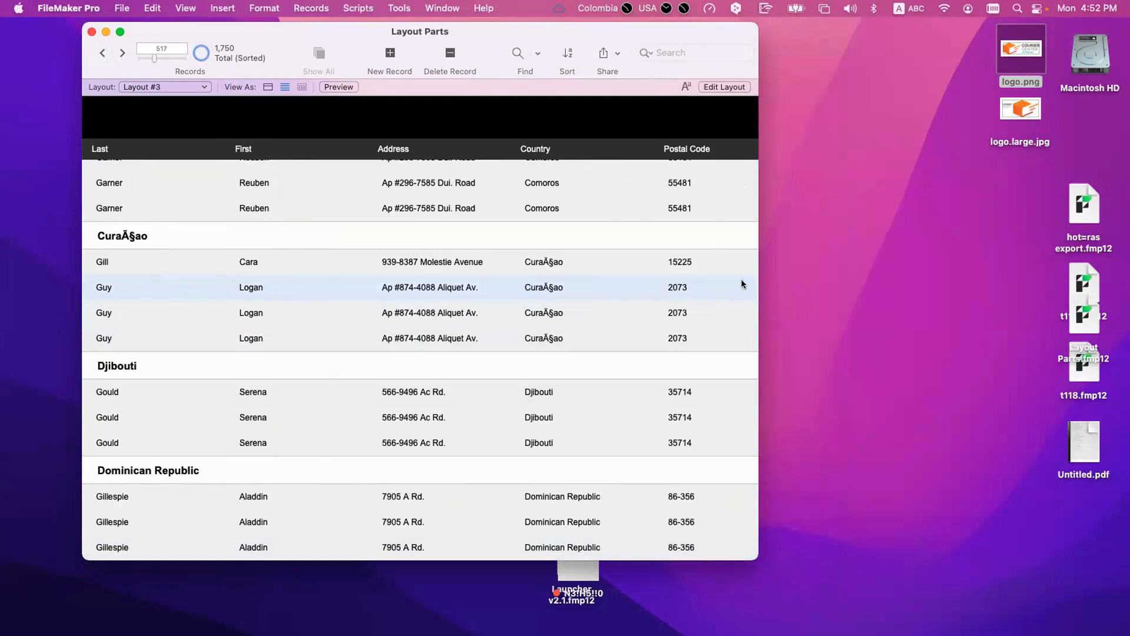
key("super+l")
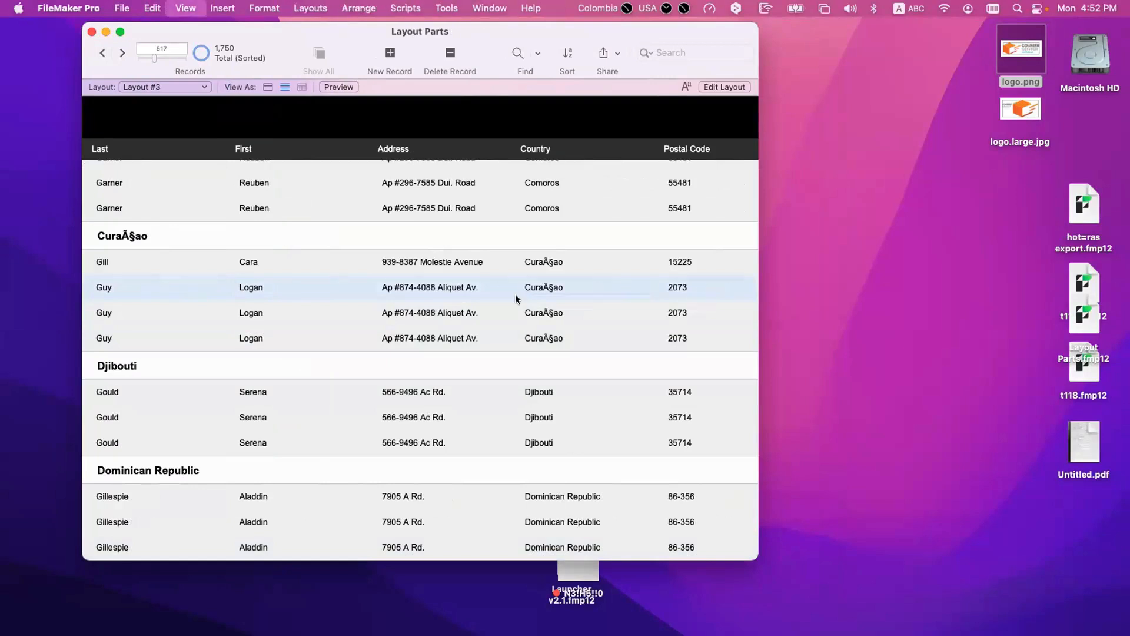
key("super+b")
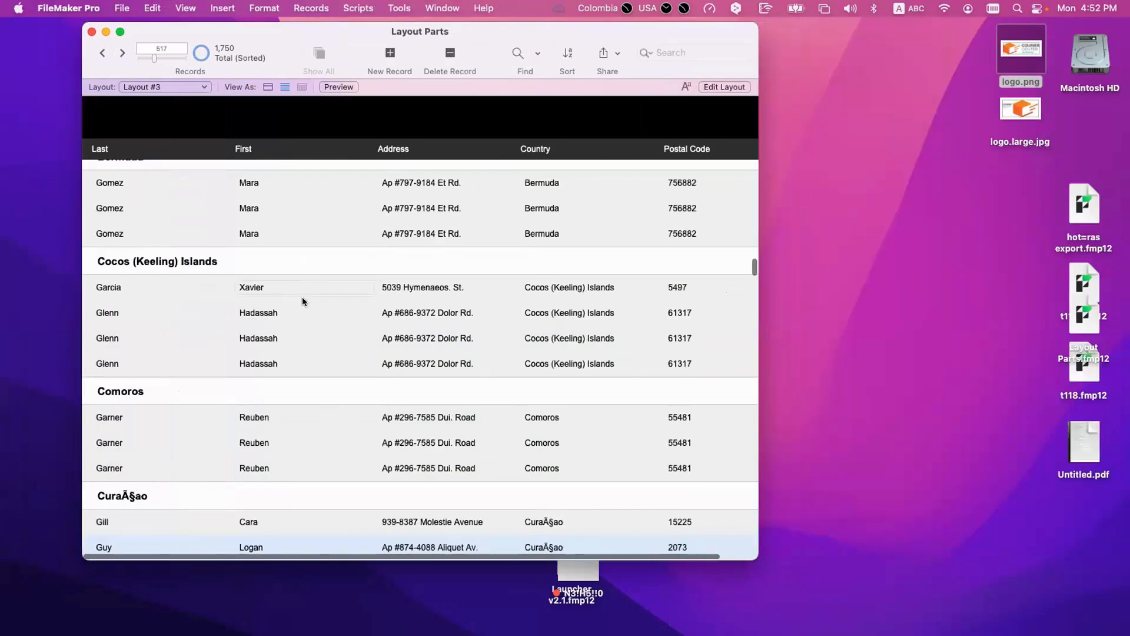
key("ctrl+Down")
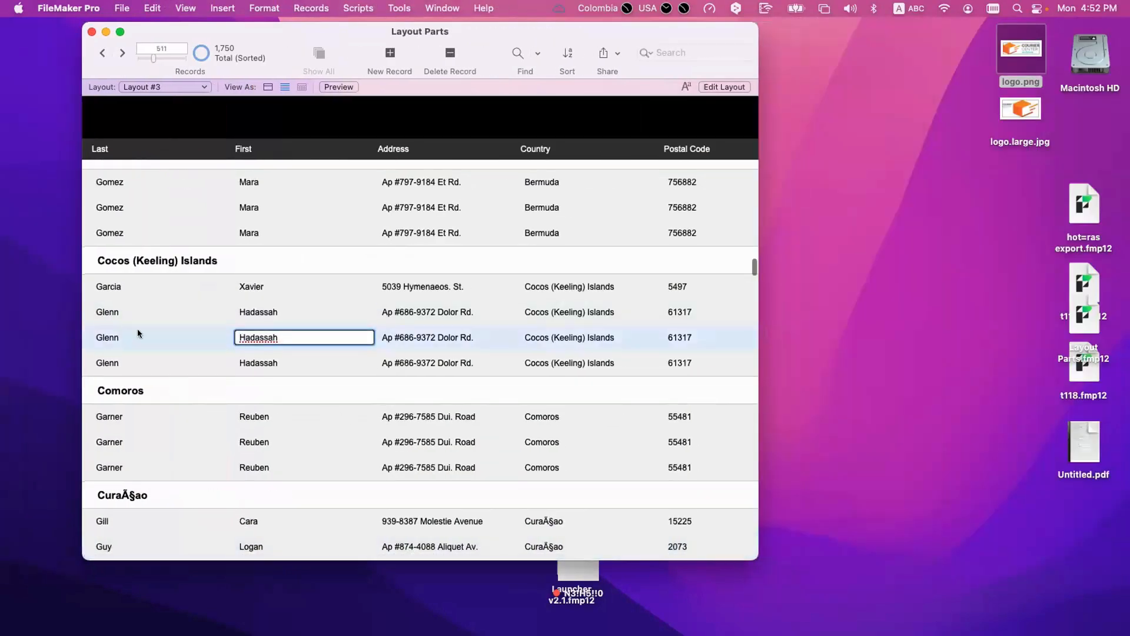
left_click(222, 361)
left_click(316, 327)
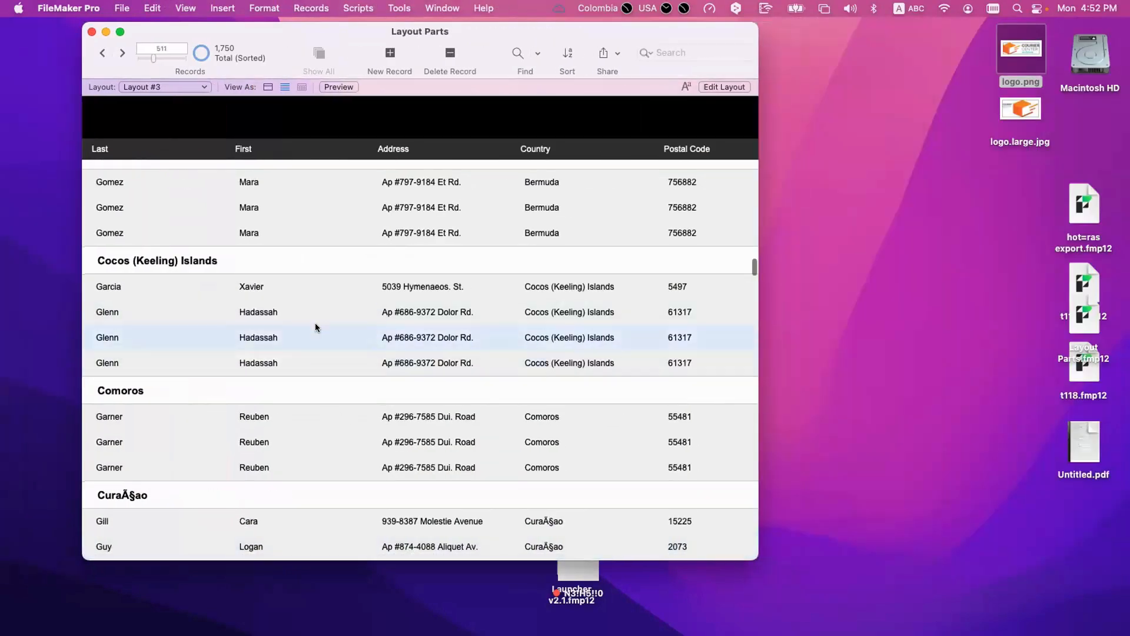
left_click(312, 287)
Step: Turn off "Use active row state" in the Body part's definition and return to Browse mode
key("super+l")
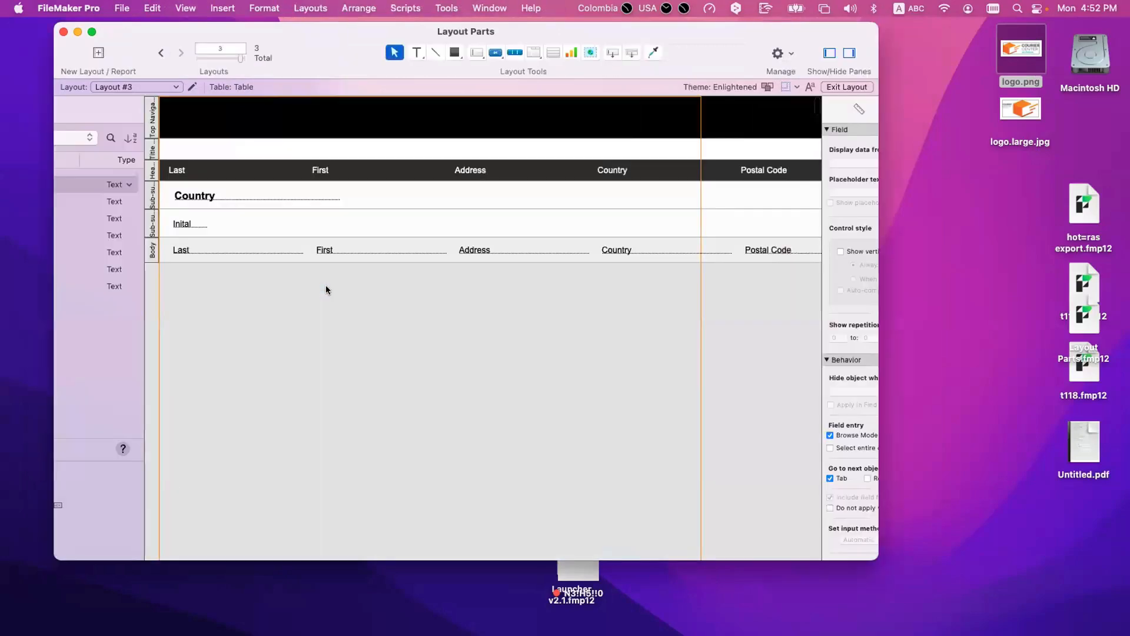
double_click(275, 250)
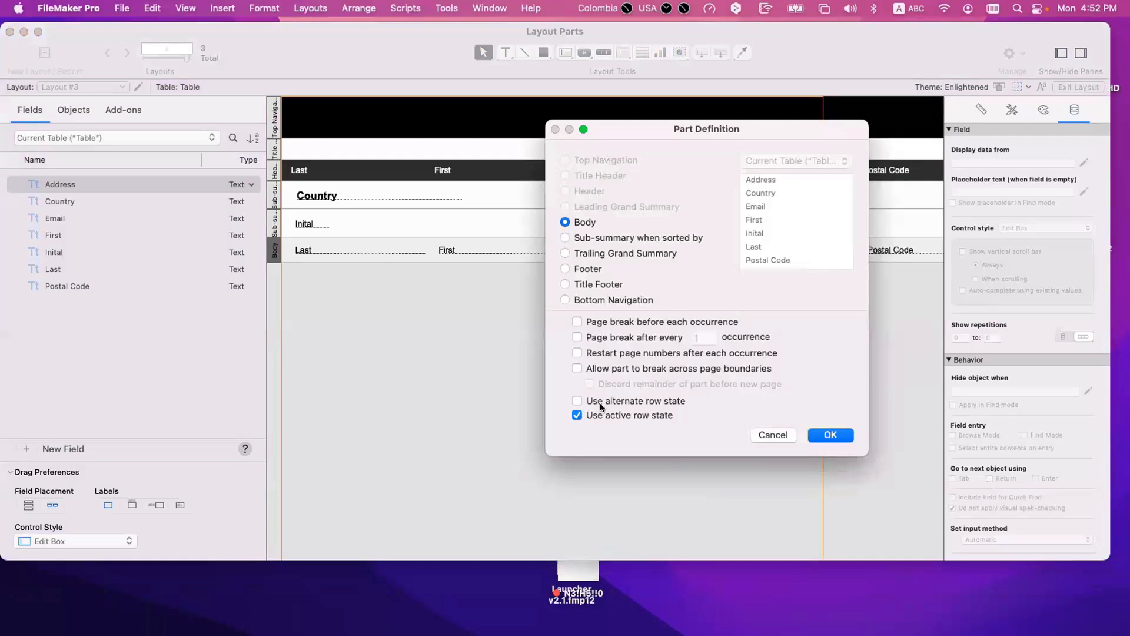
left_click(612, 414)
key("Return")
key("super+b")
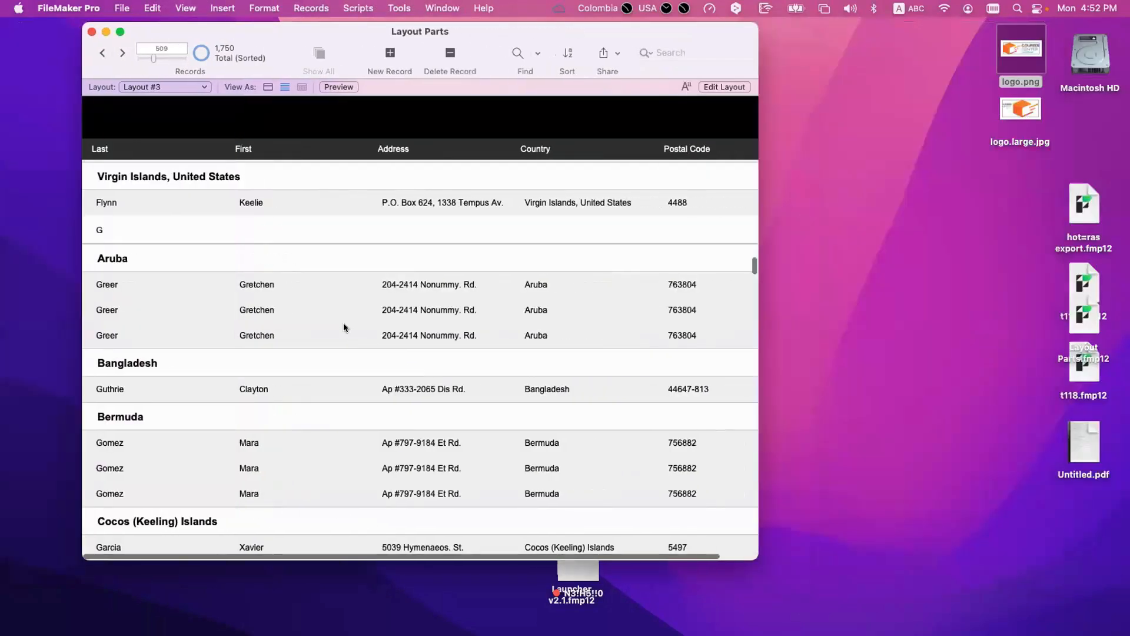
Step: Select rows and fields across the three Aruba records and examine how the current record is indicated
left_click(343, 327)
left_click(340, 307)
left_click(338, 286)
key("Tab")
left_click(578, 288)
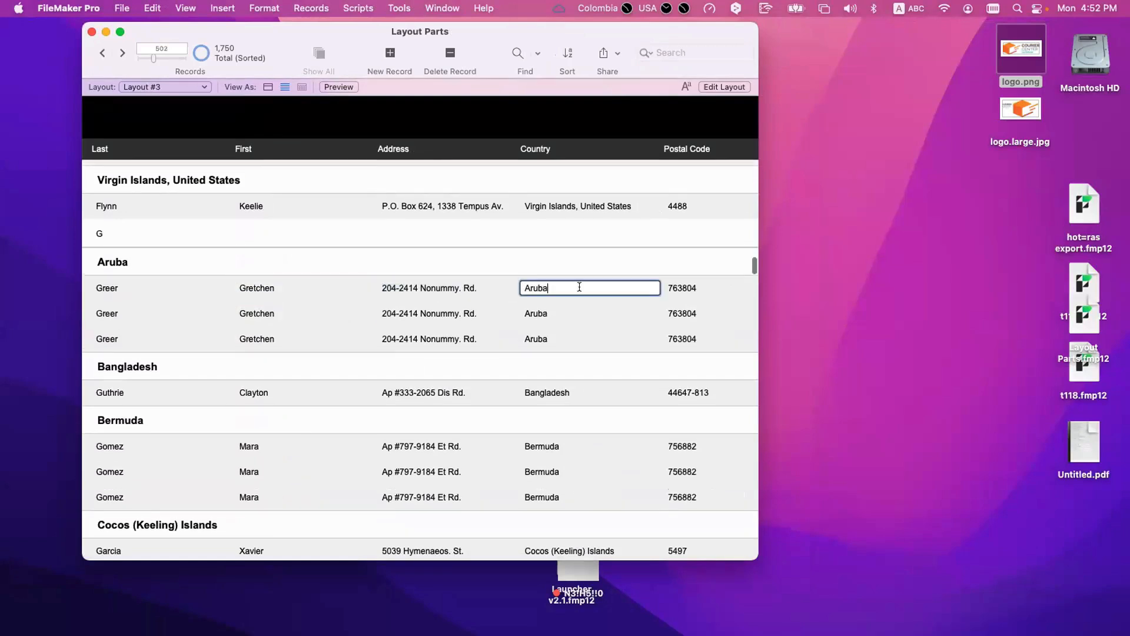
left_click(486, 313)
left_click(424, 337)
left_click(373, 343)
left_click(371, 325)
left_click(365, 285)
key("Tab")
Step: Enter the Address and First fields of the Bermuda records, leave them, and examine the unhighlighted rows
left_click(384, 453)
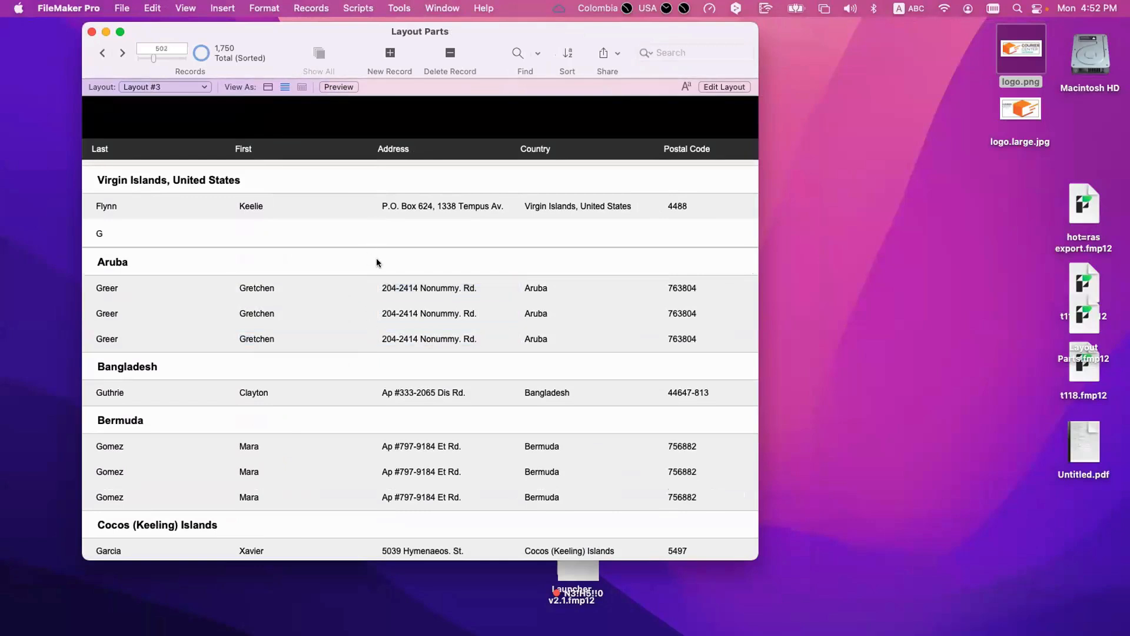
left_click(373, 447)
key("Tab")
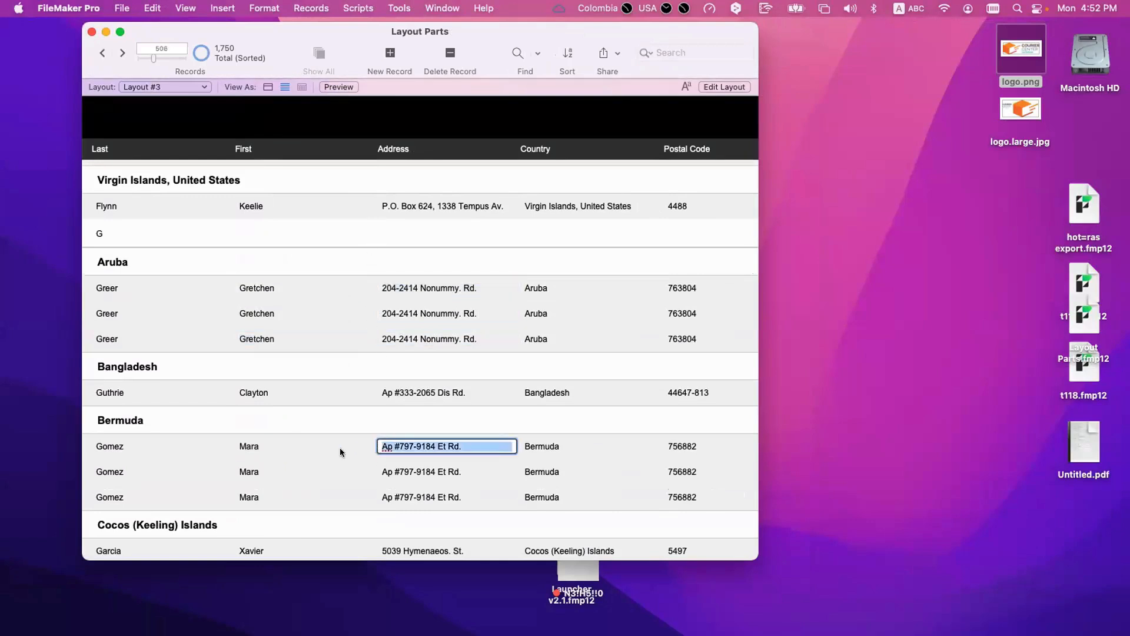
left_click(272, 451)
left_click(262, 469)
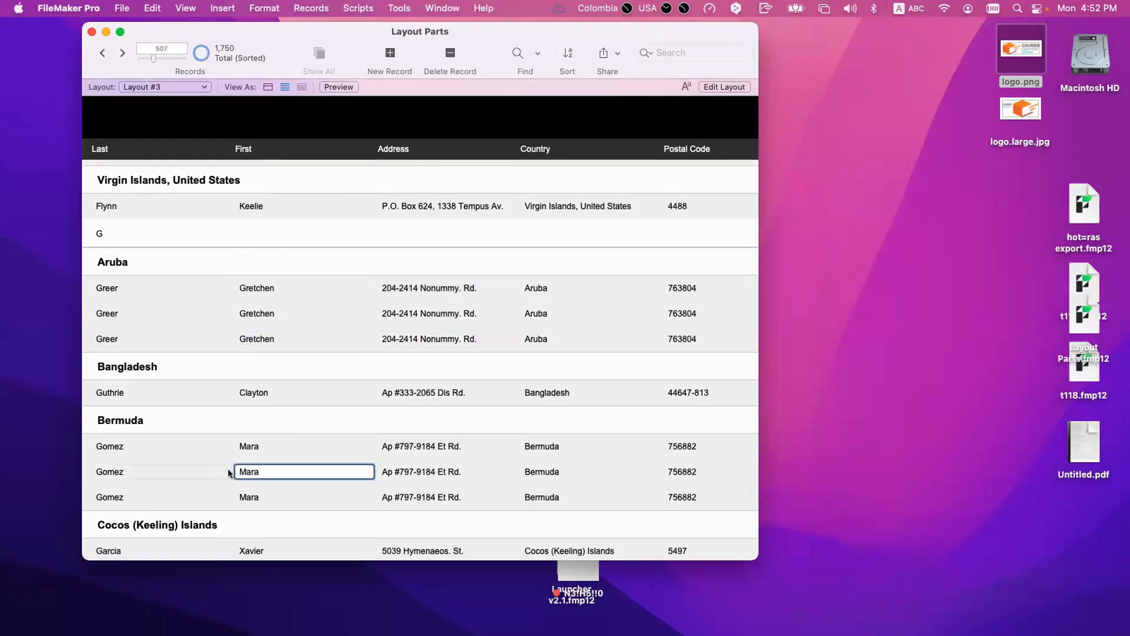
left_click(229, 472)
left_click(231, 472)
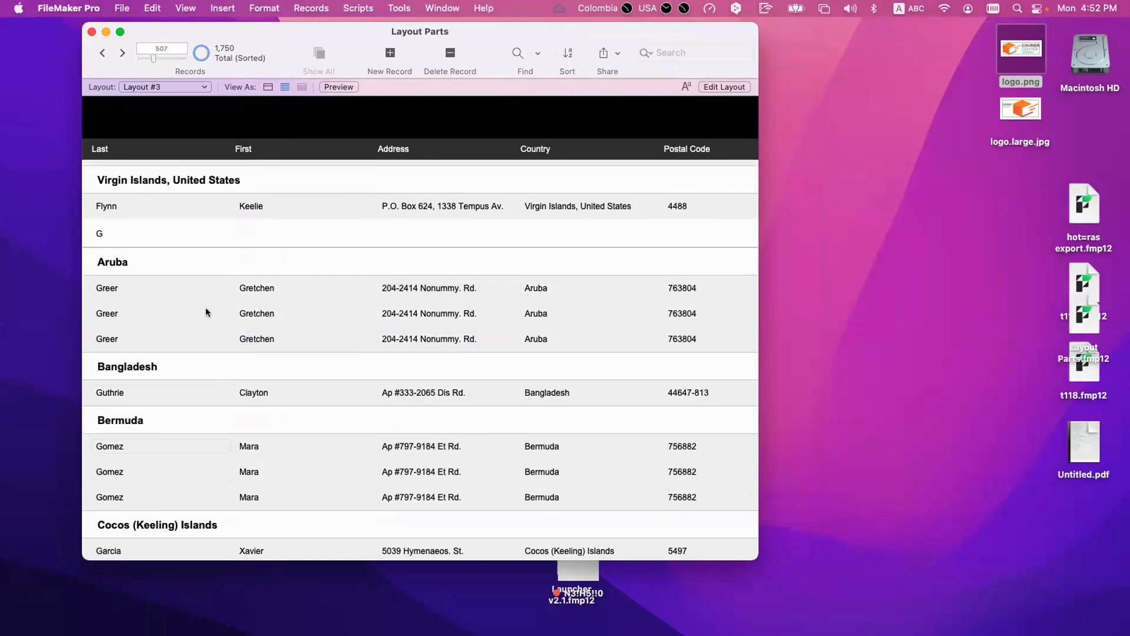
Step: Select the second Aruba record and the first Pakistan record outside their fields, and check the current record number for each
left_click(87, 310)
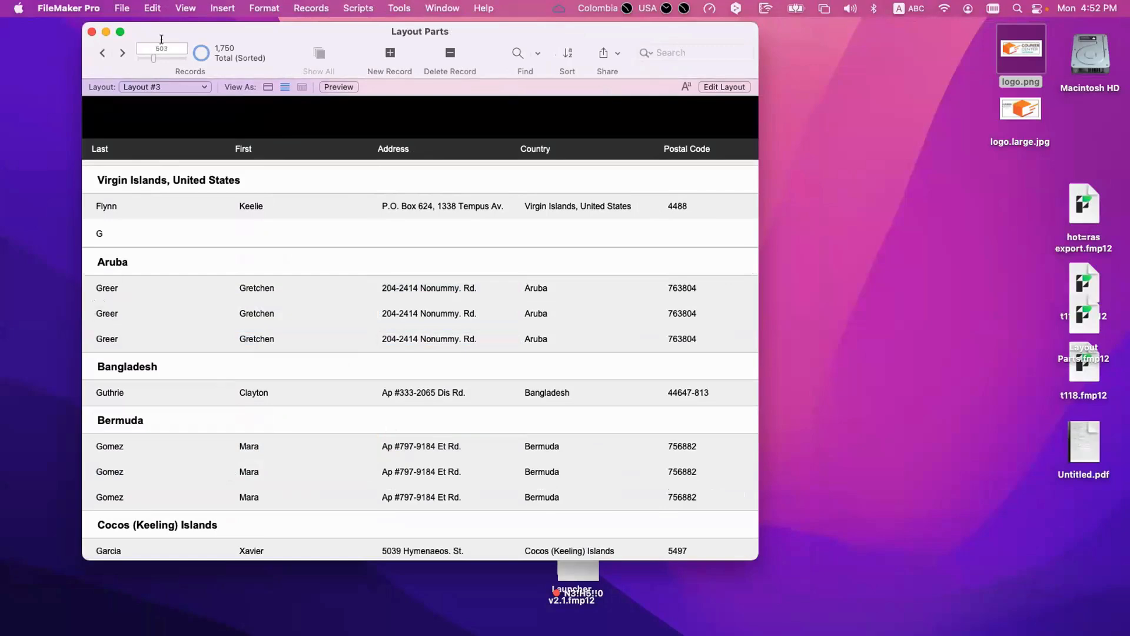
scroll(133, 289, "down", 20)
scroll(132, 291, "up", 15)
left_click(87, 282)
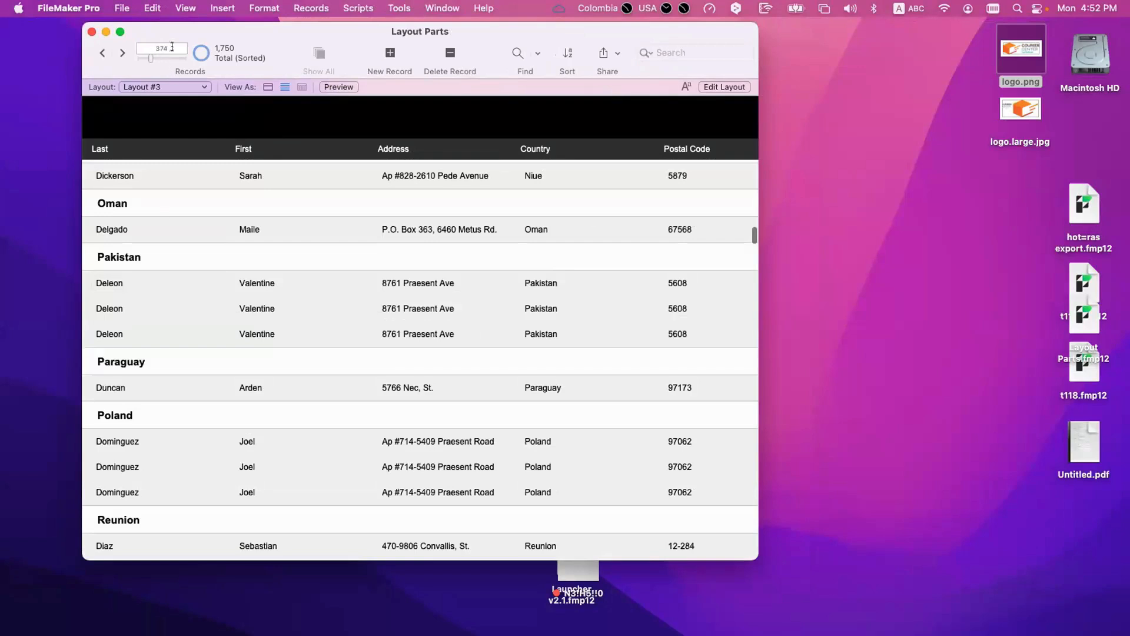
scroll(239, 288, "down", 1)
Step: Review the Body part's definition and the general Layout Setup options, and return to Browse mode
key("super+l")
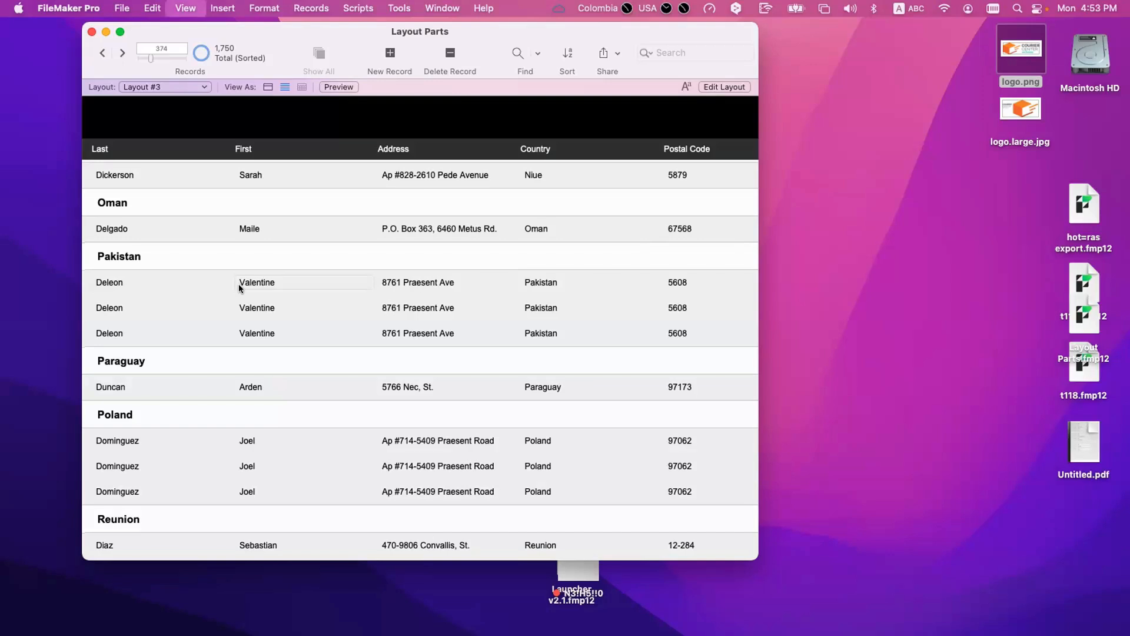
double_click(267, 250)
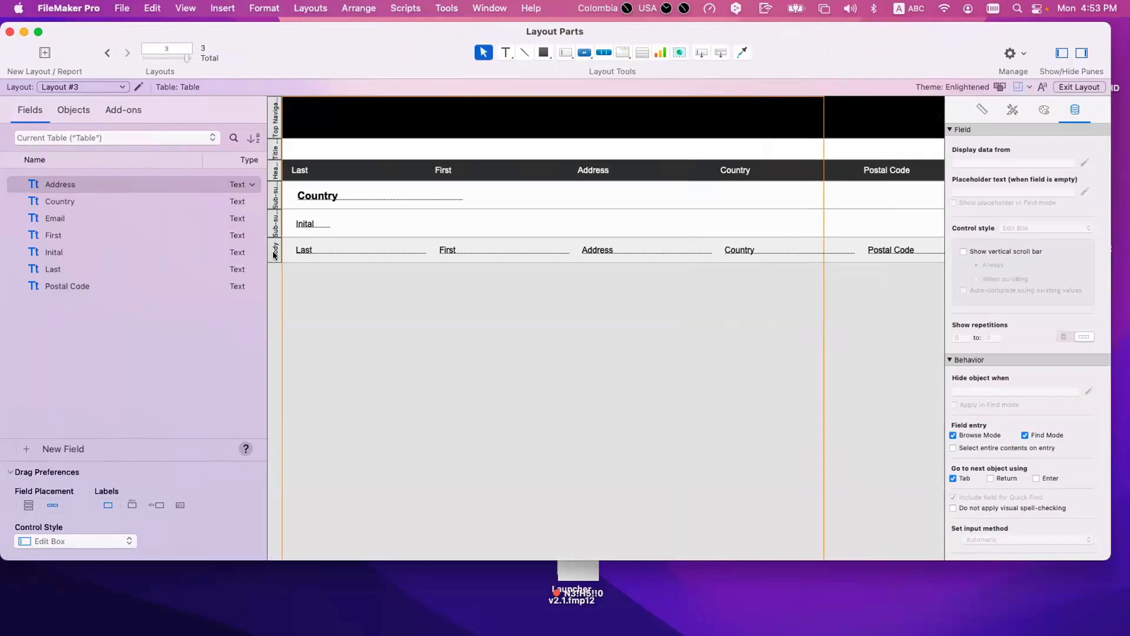
left_click(786, 434)
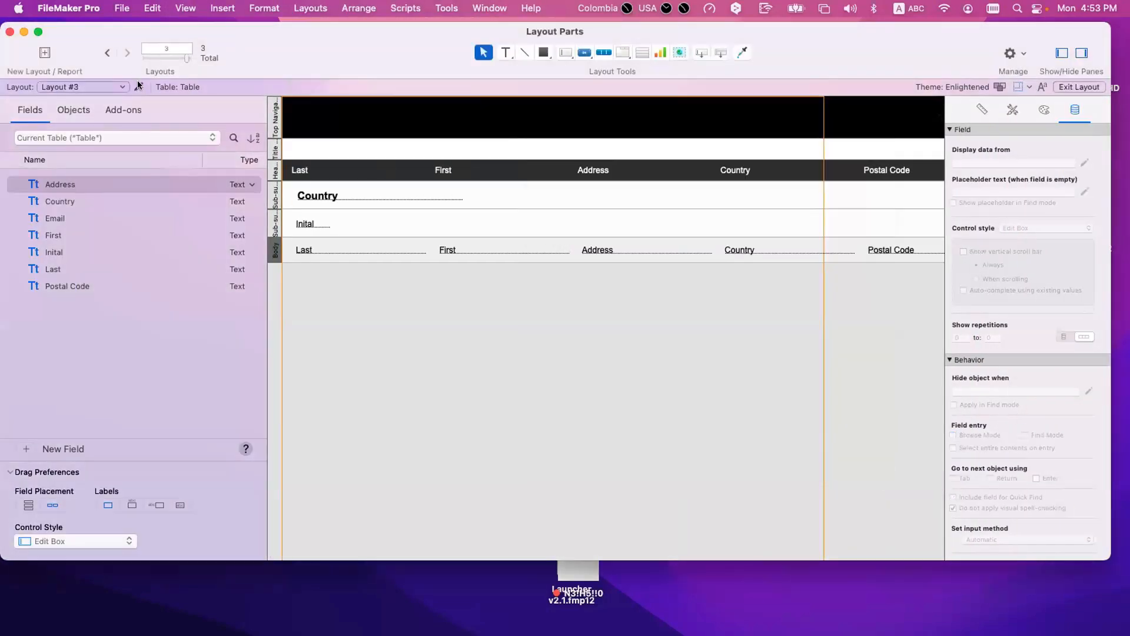
left_click(139, 86)
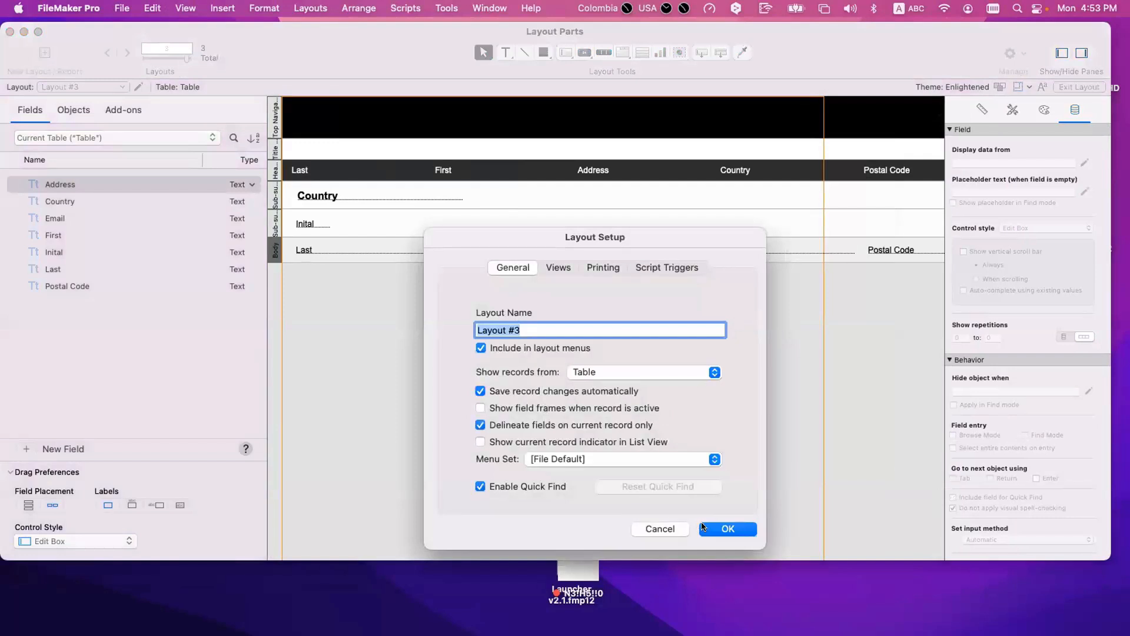
key("Return")
key("super+b")
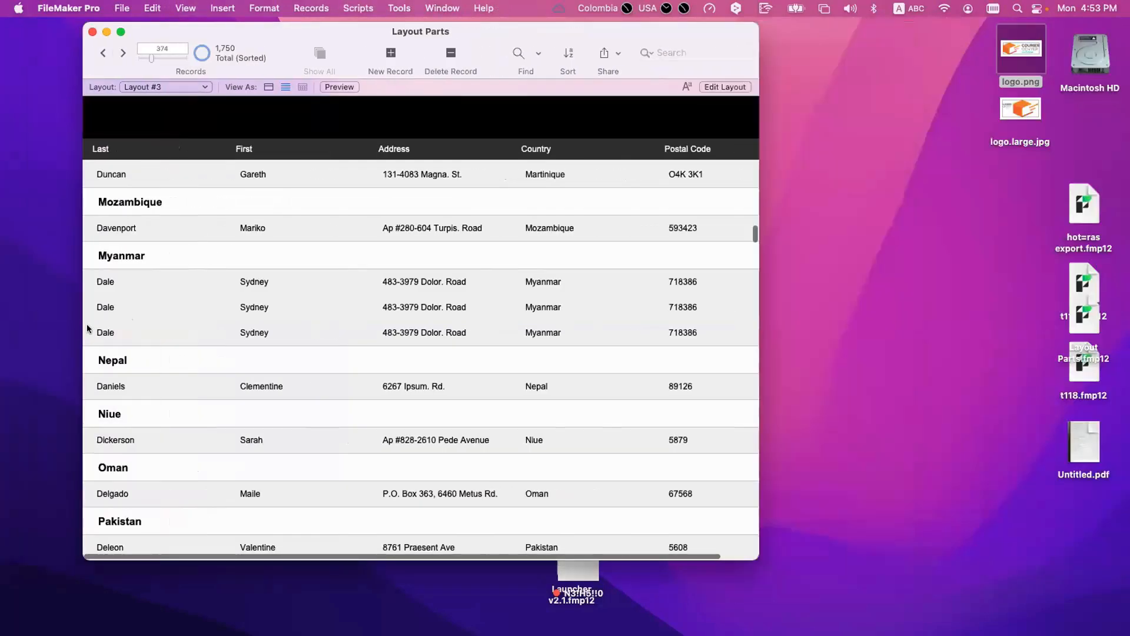
Step: Enter a Myanmar record's Last field, review the general Layout Setup options, and return to Browse mode
left_click(163, 307)
key("Tab")
scroll(112, 312, "up", 3)
scroll(113, 312, "up", 1)
key("super+l")
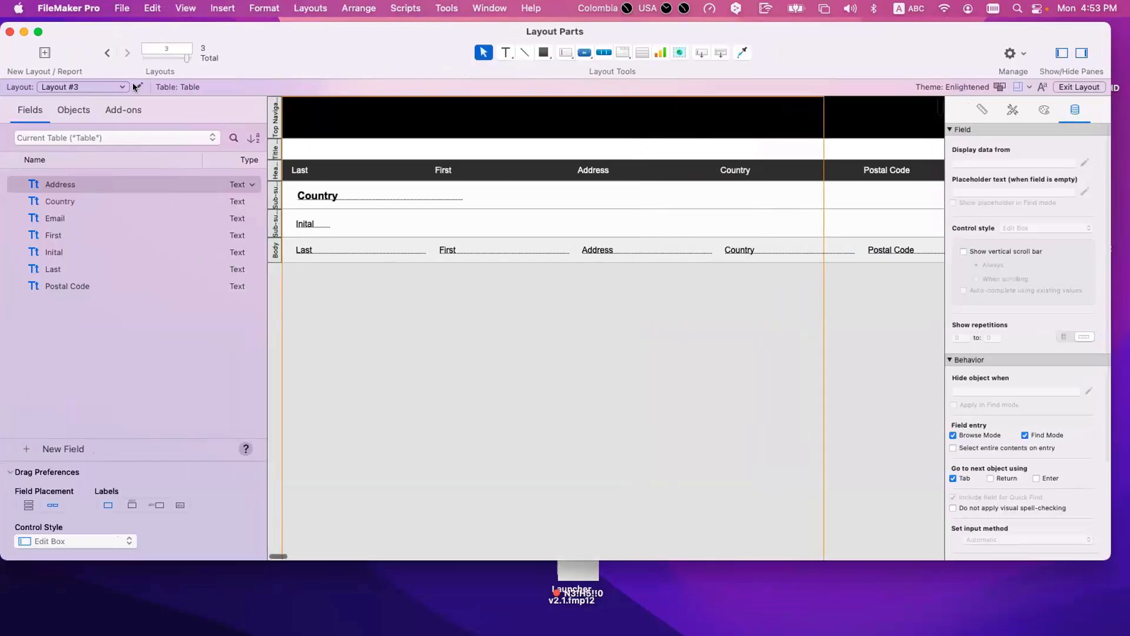
left_click(138, 87)
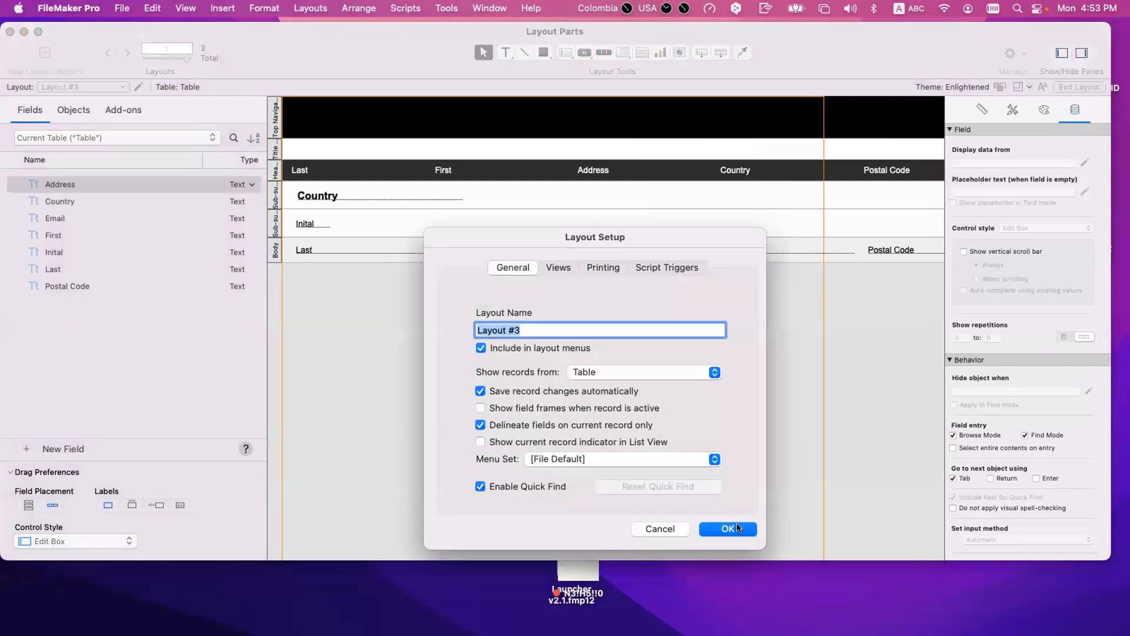
left_click(739, 528)
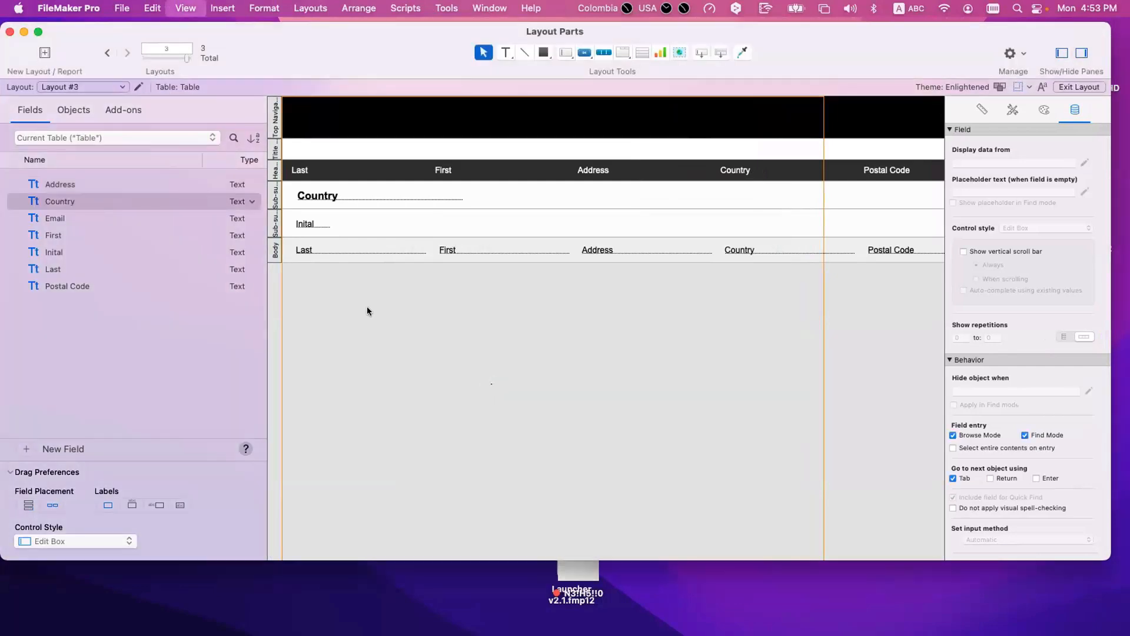
key("super+b")
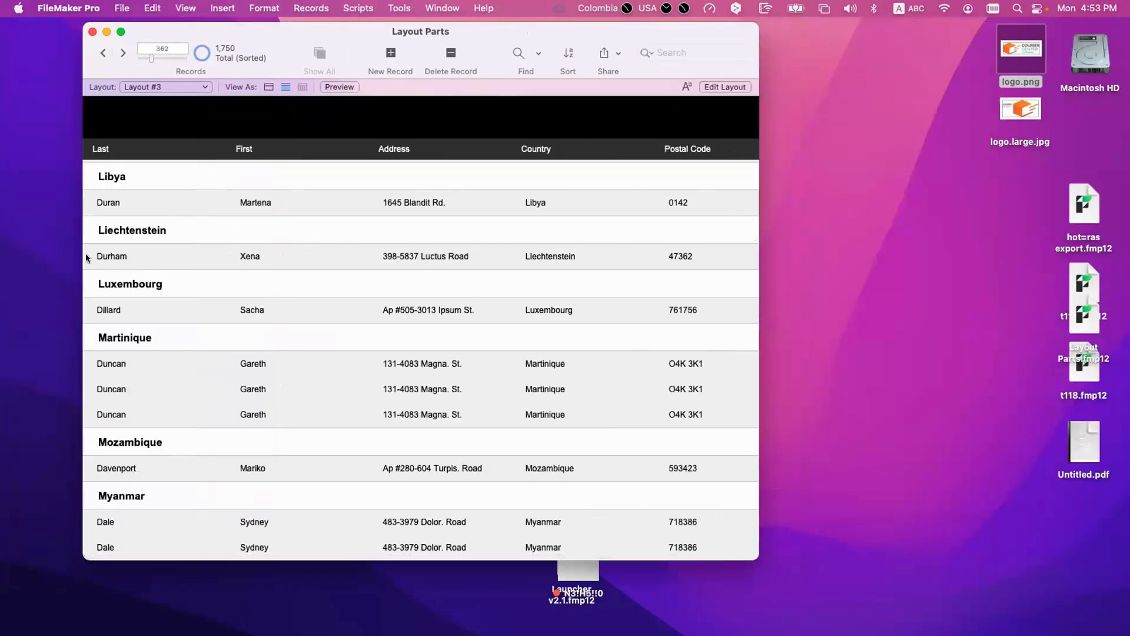
Step: Enter the First field of the third Myanmar record and examine how the row is shown
scroll(277, 244, "down", 5)
left_click(268, 237)
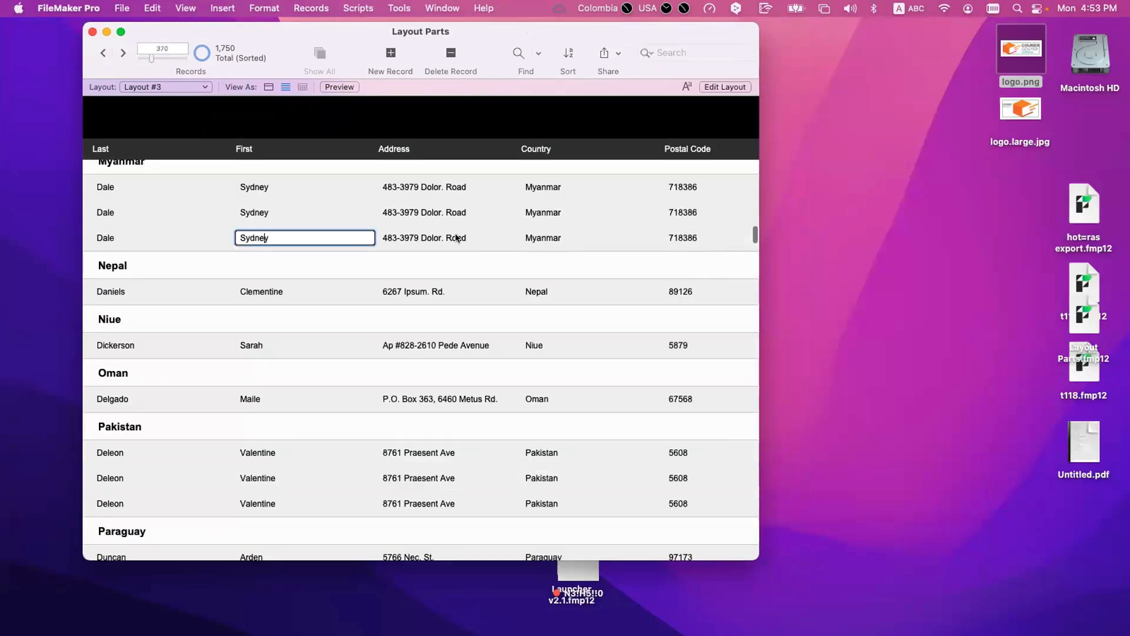
scroll(478, 238, "up", 5)
Step: Enable the active row state for the Body part and check it in Browse mode on the last two Martinique records
key("super+l")
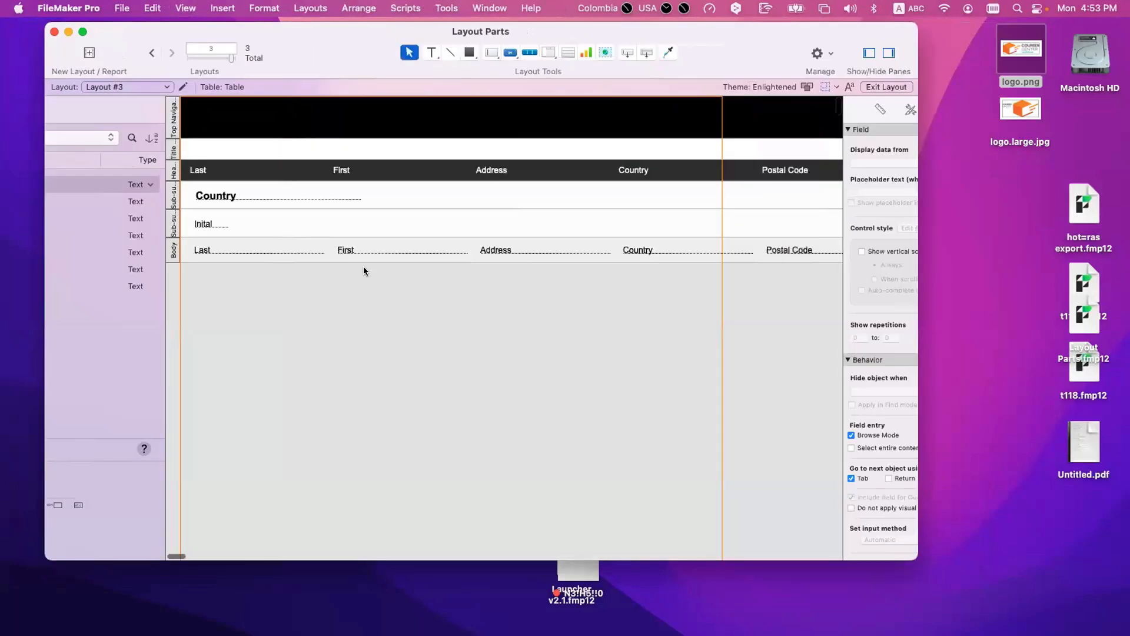
double_click(277, 250)
left_click(577, 415)
left_click(831, 434)
key("super+b")
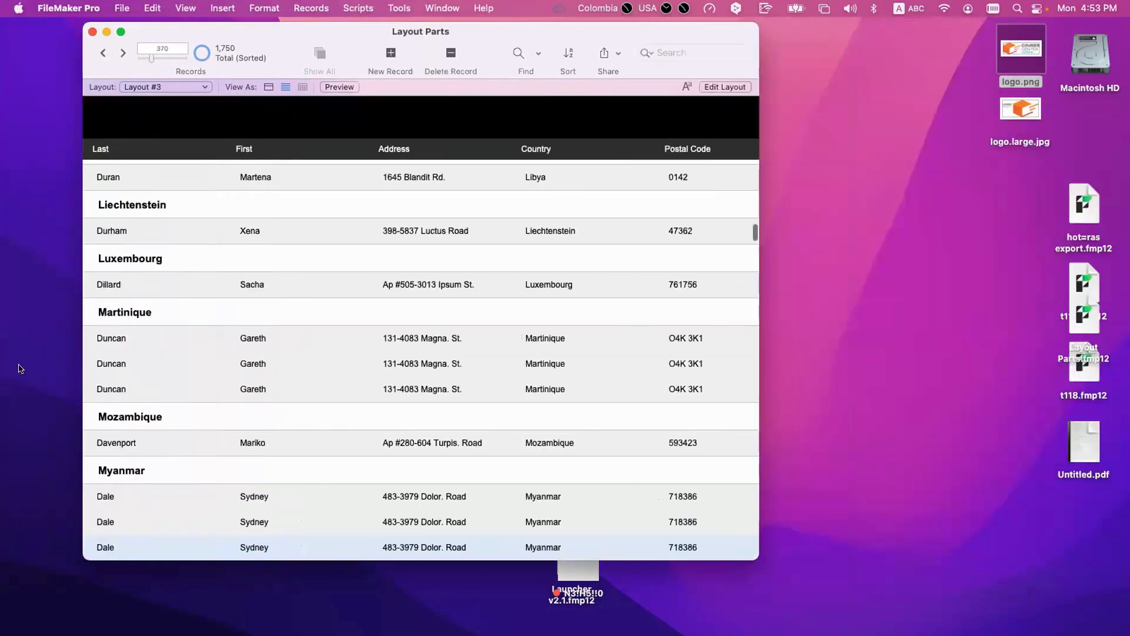
left_click(87, 385)
left_click(86, 361)
Step: Turn off the active row state in the Body part's definition
key("super+l")
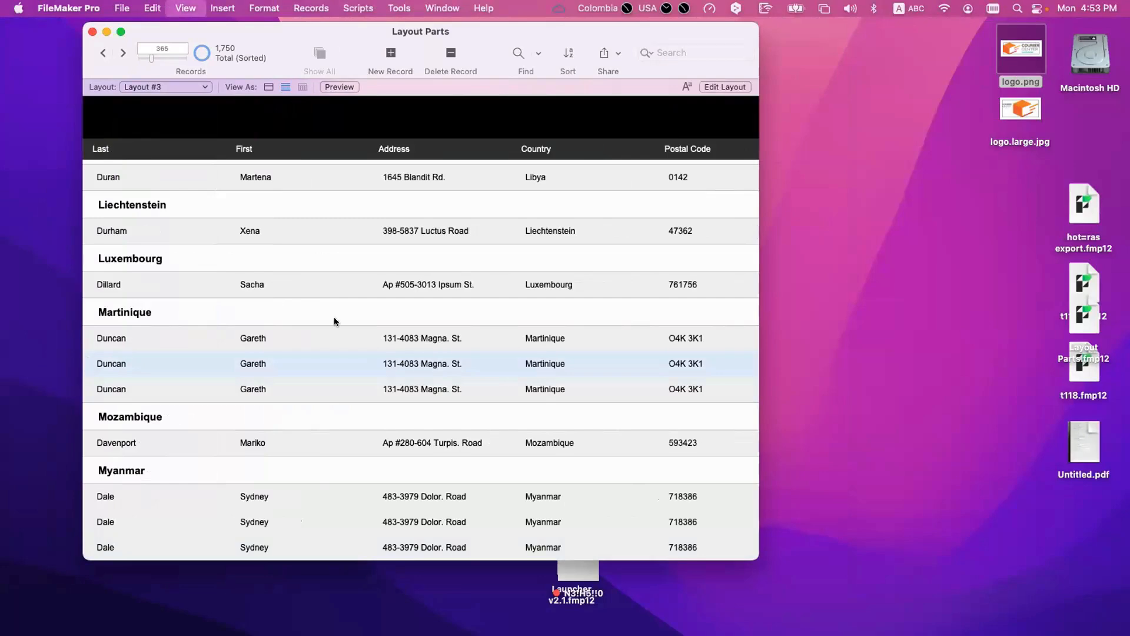
double_click(269, 250)
left_click(578, 415)
left_click(815, 439)
Step: Apply a white-filled edit box style to all the Body fields and return to Browse mode
left_click_drag(891, 270, 461, 238)
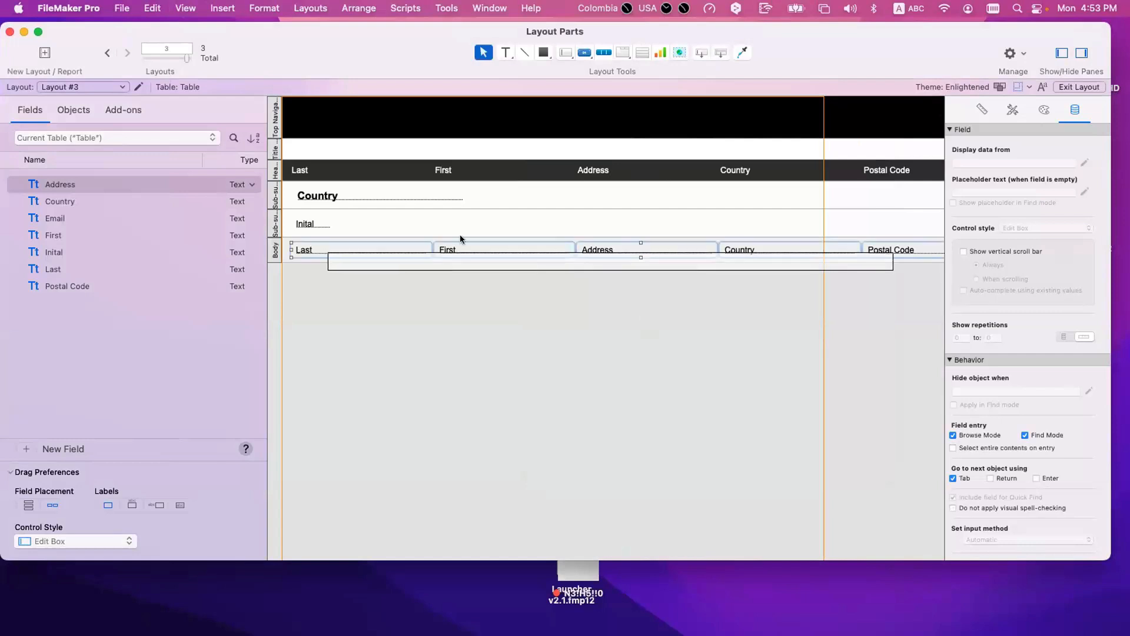
left_click(1012, 110)
left_click(883, 295)
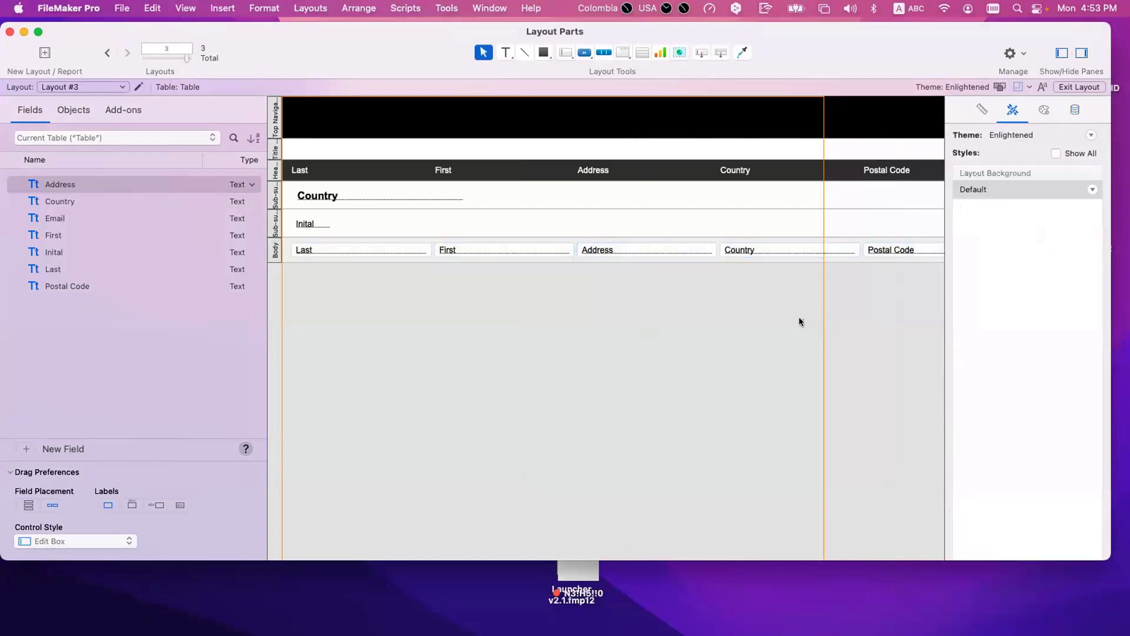
key("super+b")
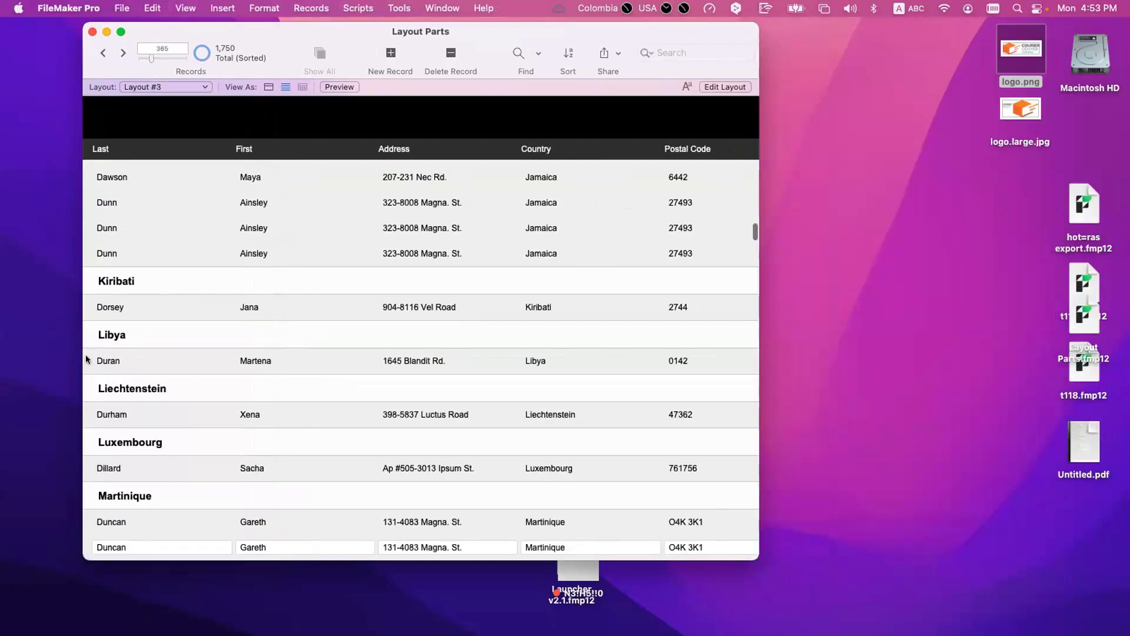
Step: Select records outside their fields from Libya through Martinique and examine how the current record's fields are delineated
left_click(86, 354)
scroll(87, 358, "up", 1)
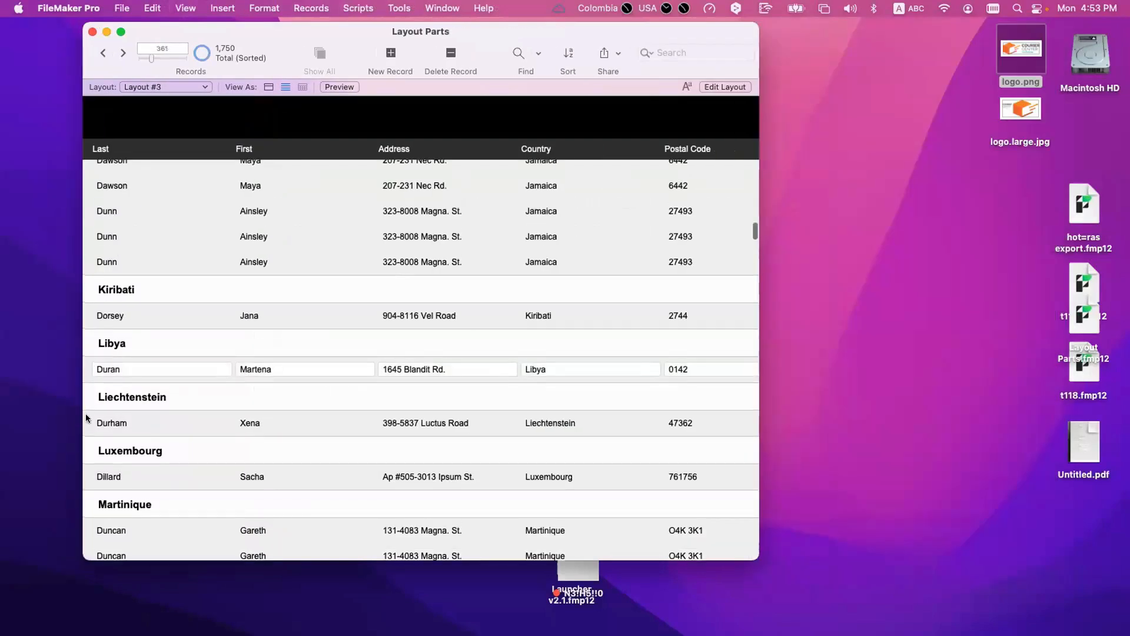
left_click(87, 414)
left_click(90, 479)
scroll(92, 454, "down", 4)
left_click(89, 451)
left_click(89, 468)
left_click(89, 478)
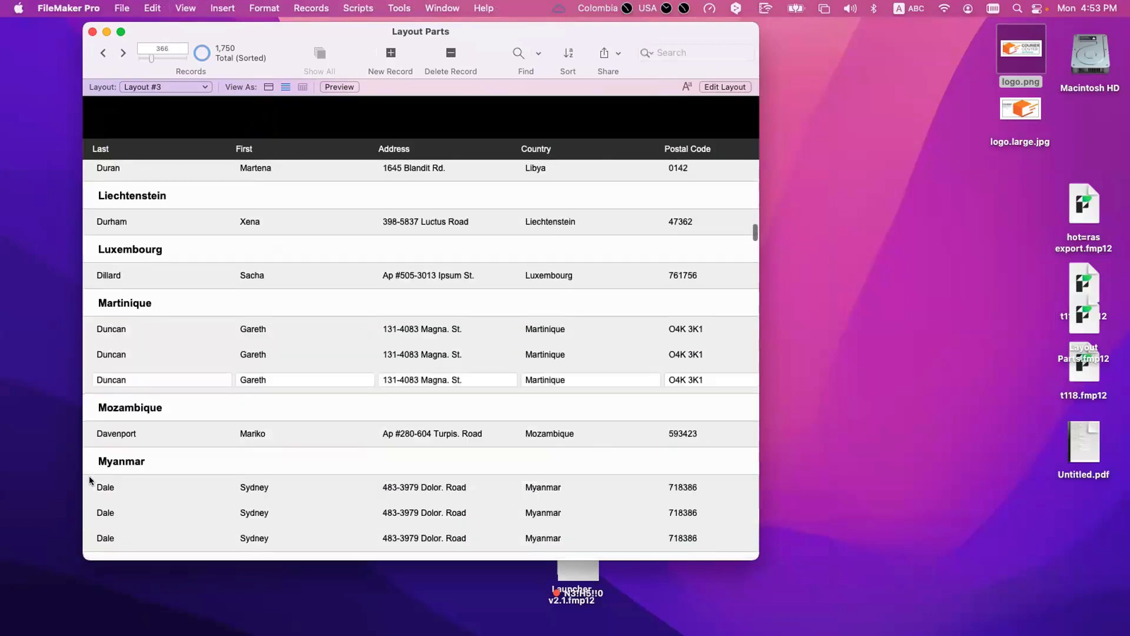
Step: Select the Myanmar records in turn, including a Last field, and examine the delineated fields of each
scroll(89, 475, "down", 7)
left_click(85, 437)
left_click(91, 471)
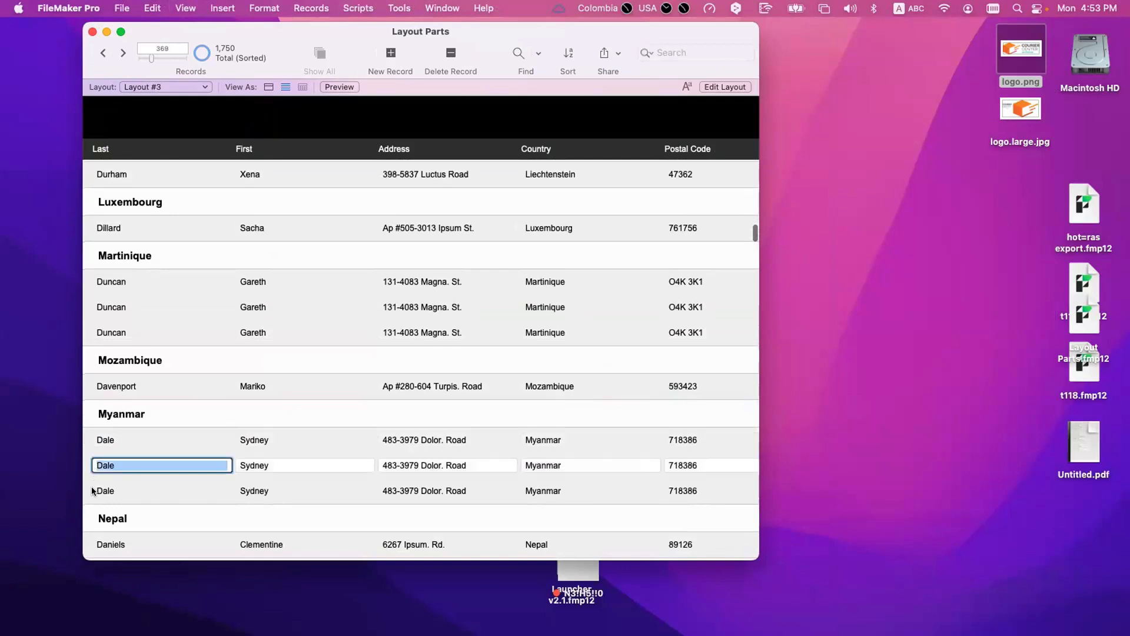
left_click(93, 491)
left_click(87, 438)
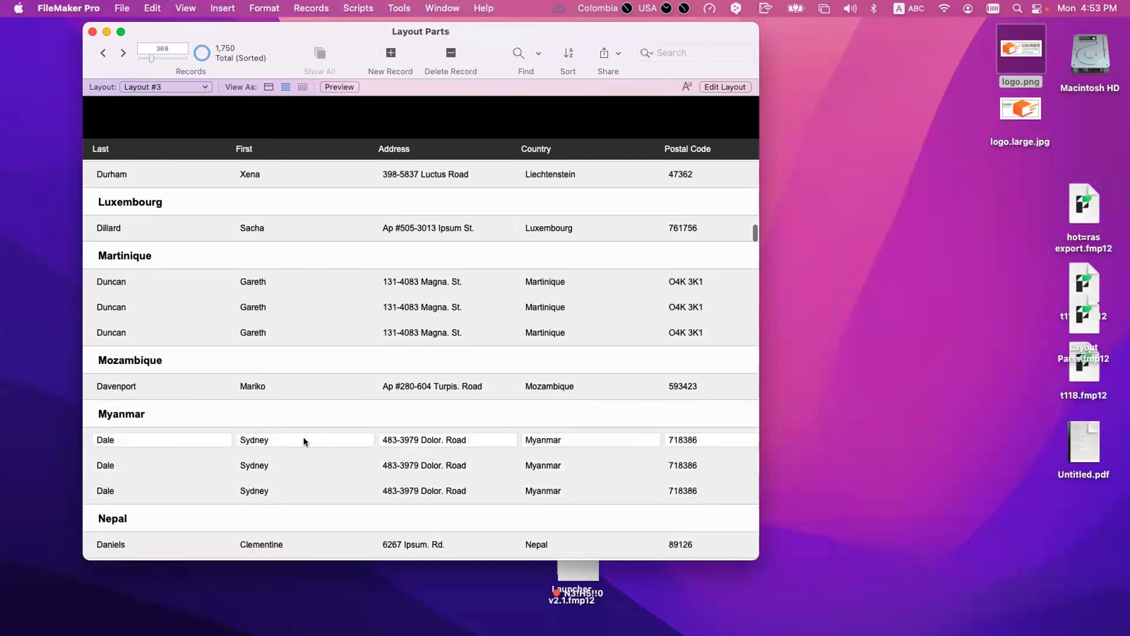
Step: Enable the active row state in the Body part's definition
key("super+l")
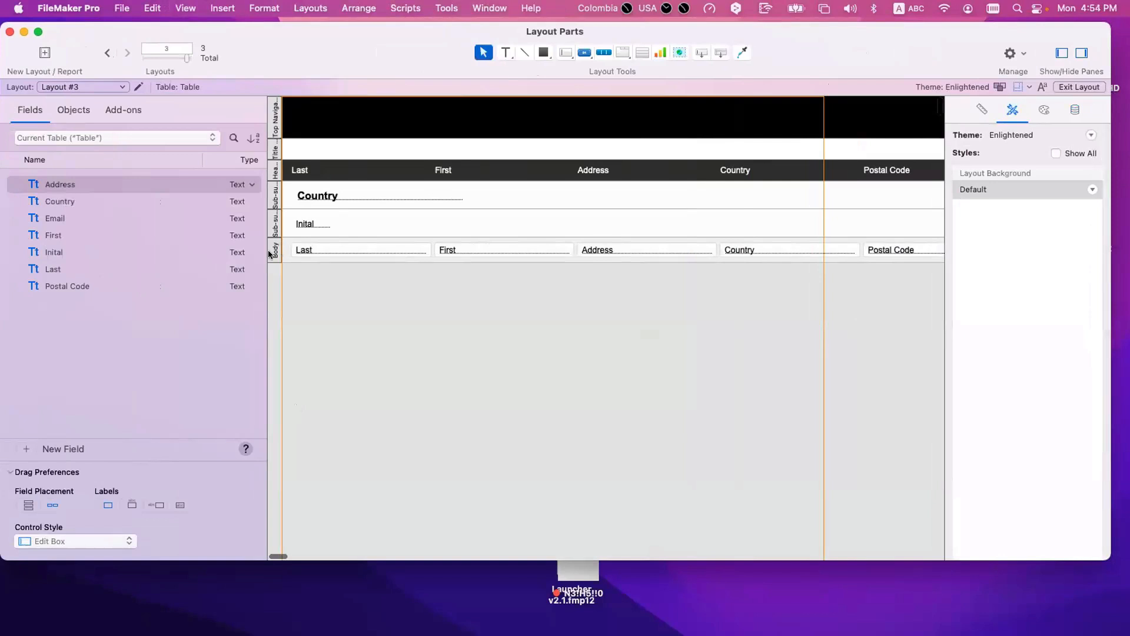
double_click(276, 250)
left_click(604, 416)
left_click(820, 436)
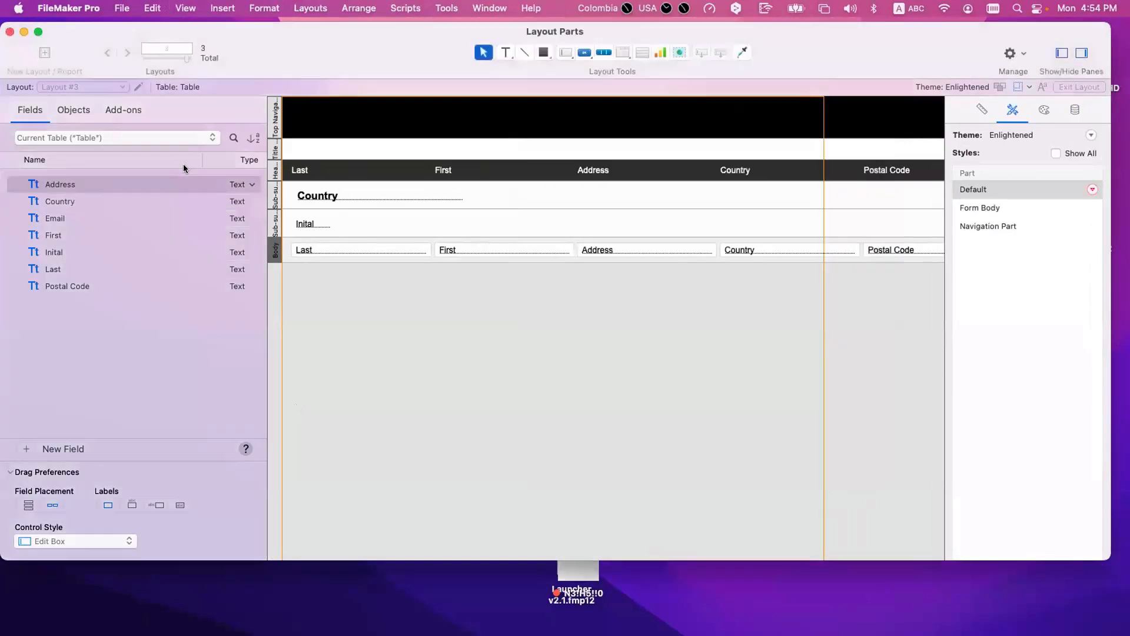
Step: Turn on showing field frames when the record is active for Layout #3 and return to Browse mode
left_click(138, 87)
left_click(499, 408)
left_click(721, 528)
key("super+b")
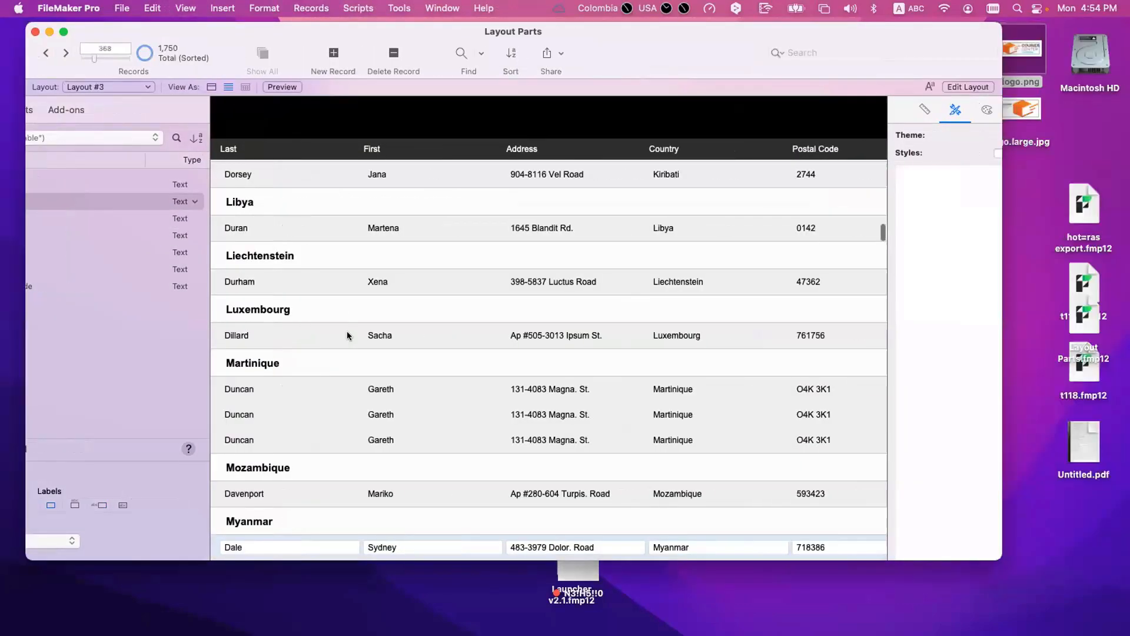
Step: Enter the Last field of the Mozambique record and of Martinique records and examine the field frames
scroll(87, 486, "down", 2)
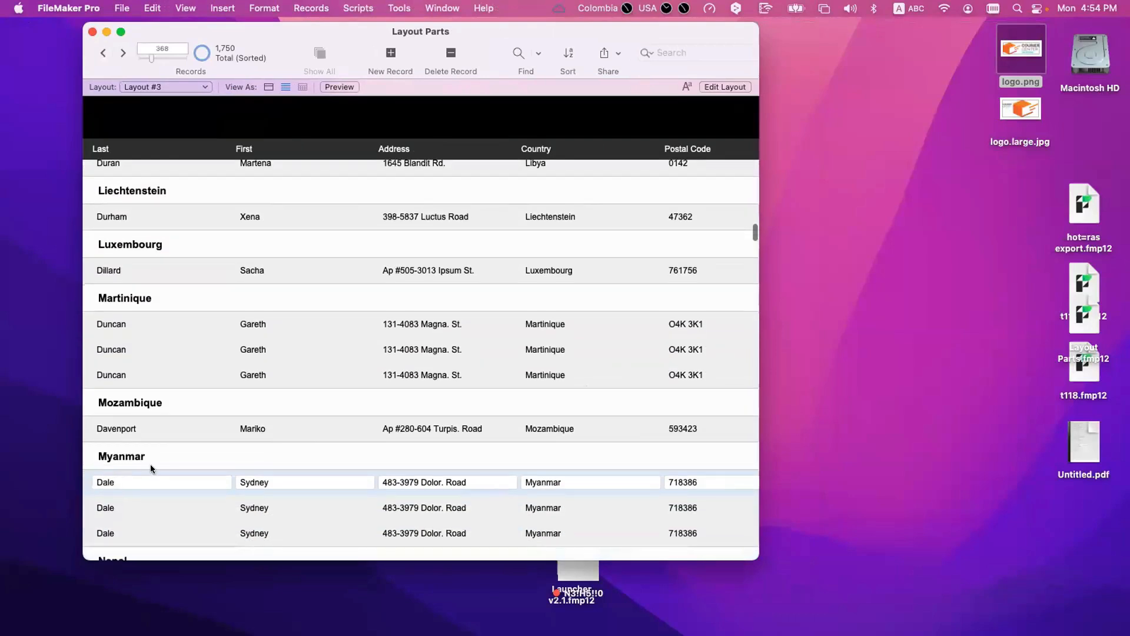
left_click(185, 429)
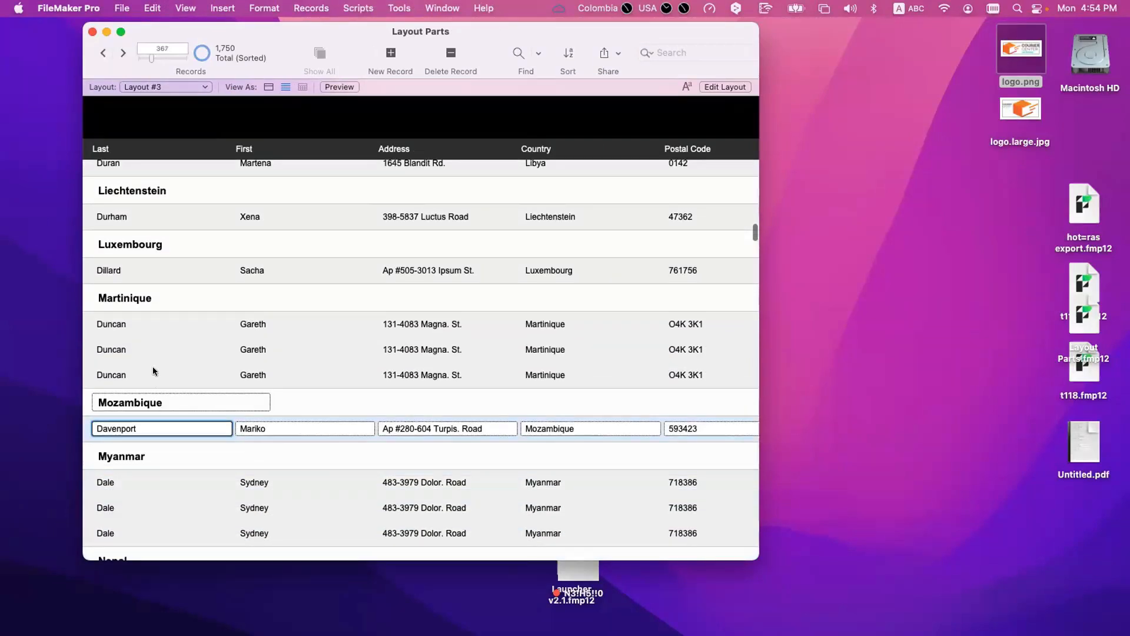
left_click(160, 351)
double_click(162, 330)
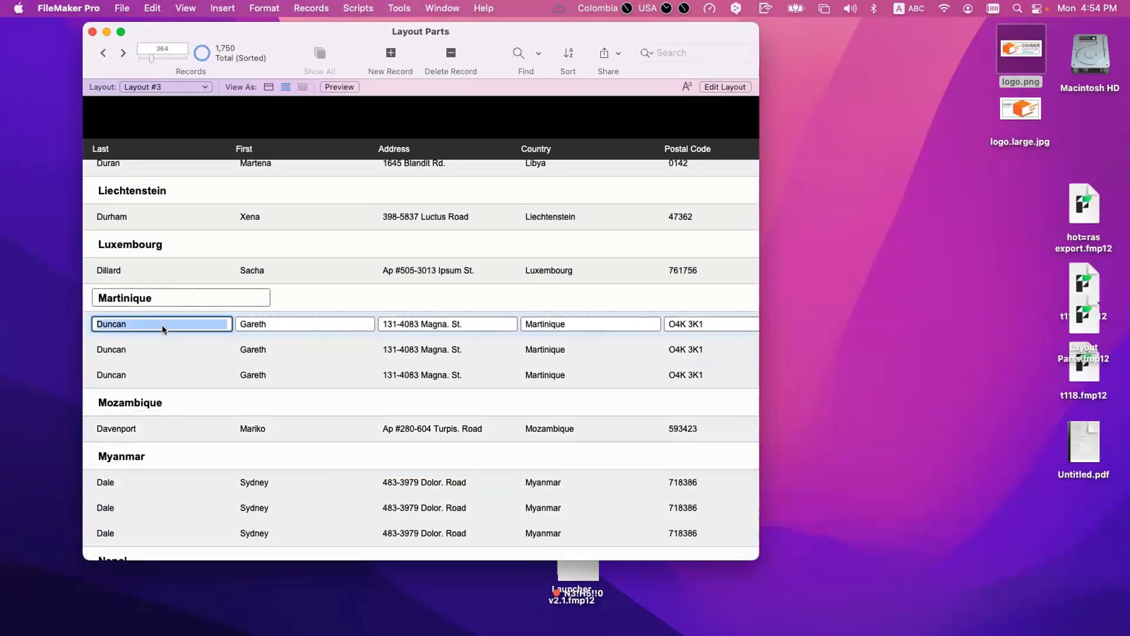
Step: Turn off field frames on active records, enable the current record indicator in List View, and return to Browse mode
key("super+l")
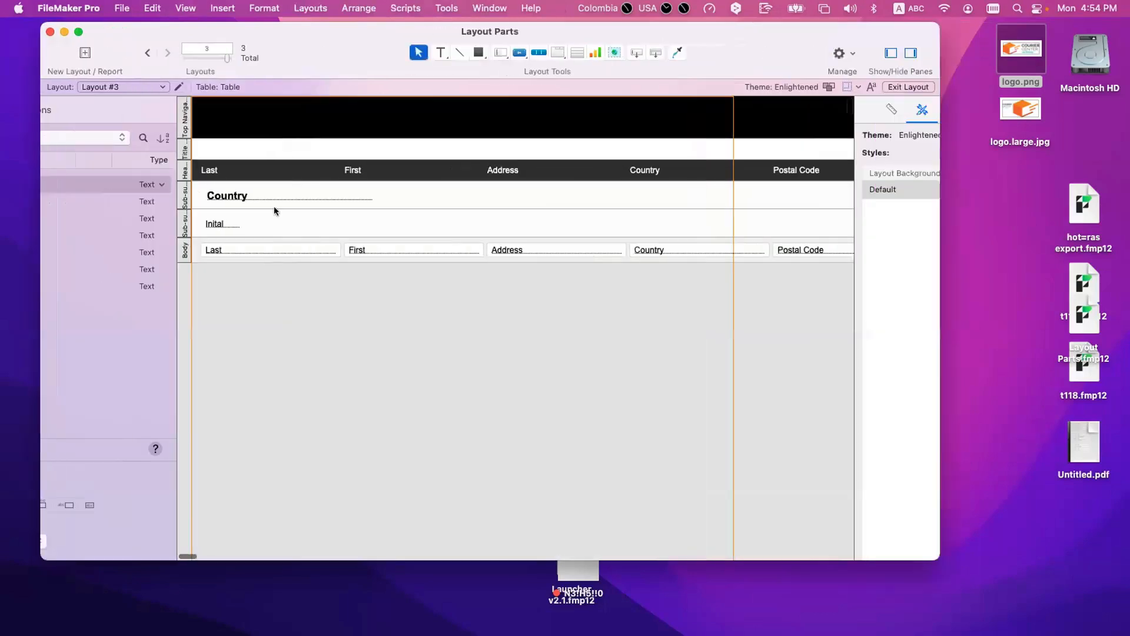
left_click(138, 86)
left_click(497, 408)
left_click(505, 441)
left_click(727, 529)
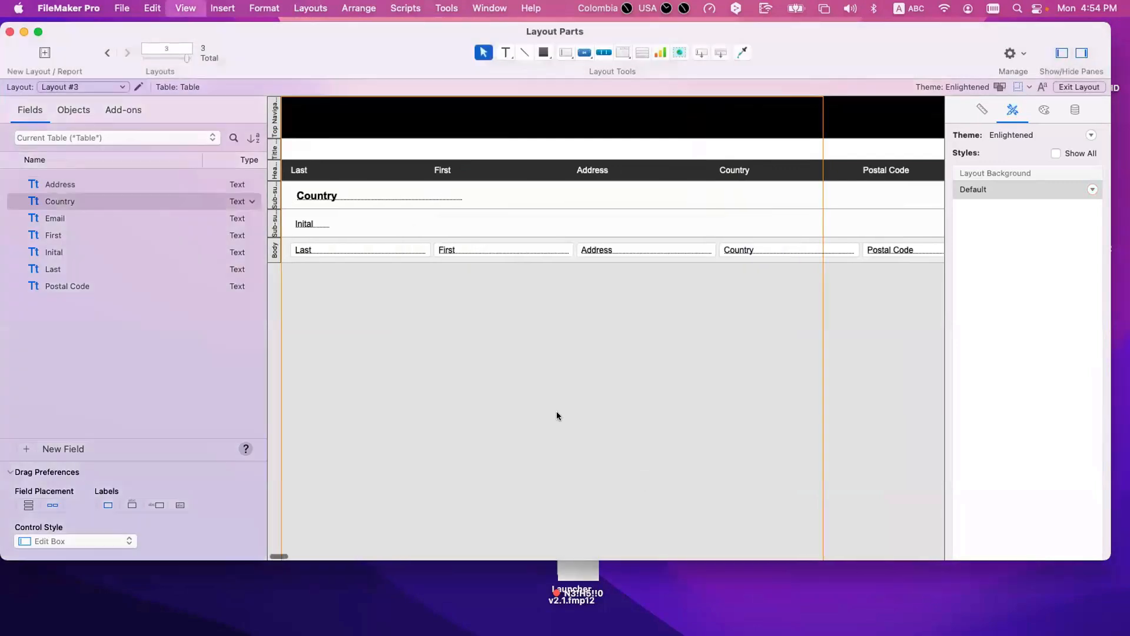
key("super+b")
Step: Select records from Luxembourg up to the first Jamaica record and examine the current record indicator beside each
left_click(153, 481)
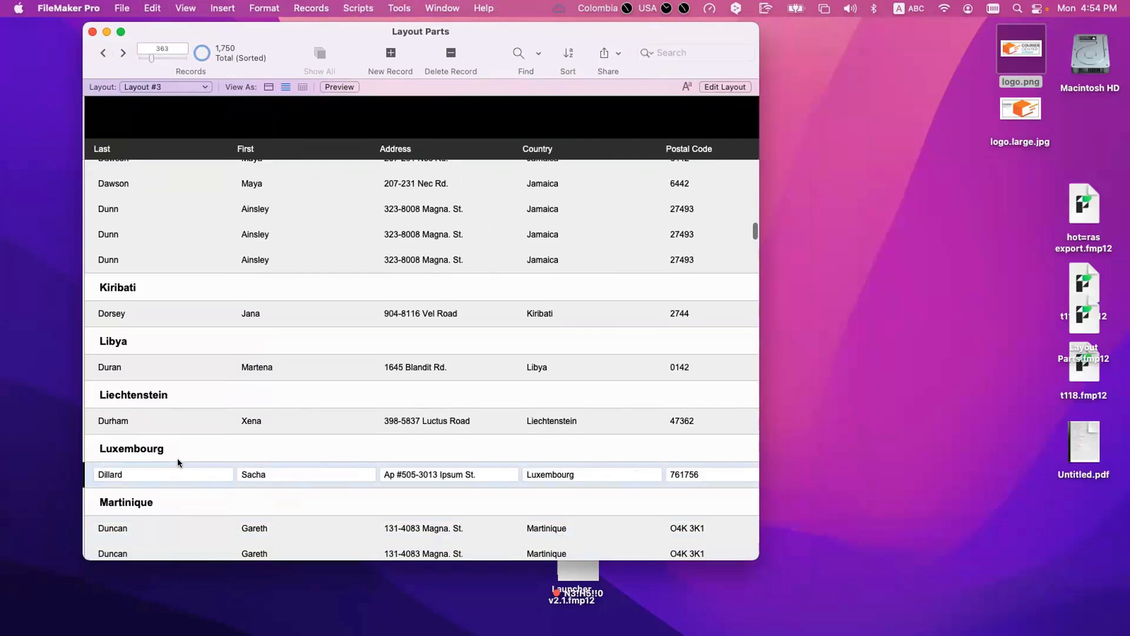
left_click(163, 420)
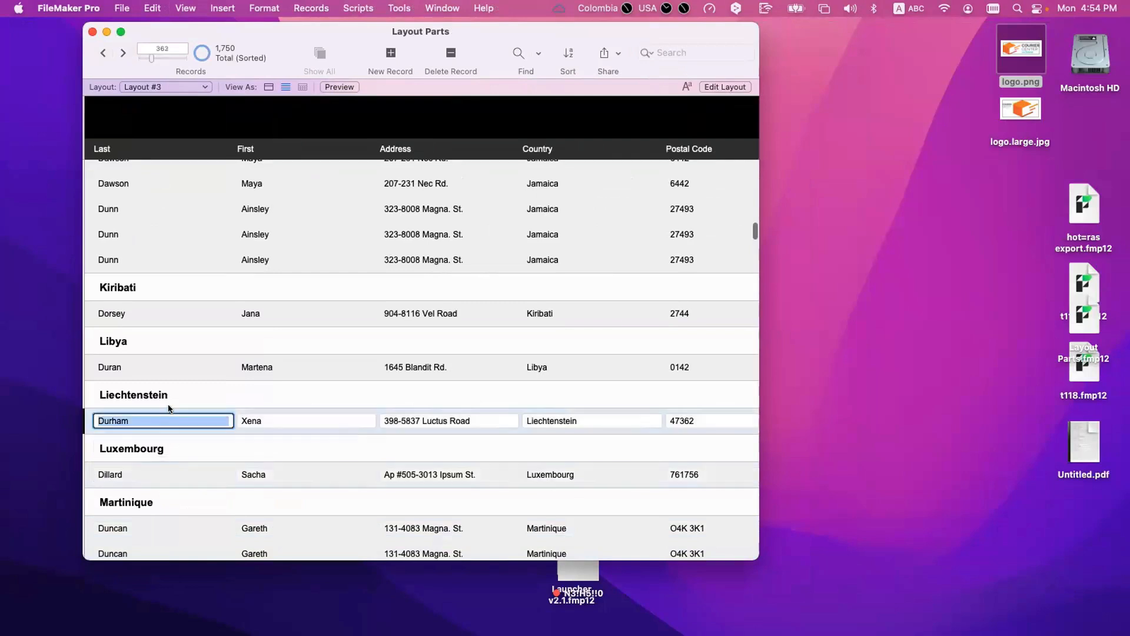
left_click(164, 375)
left_click(167, 331)
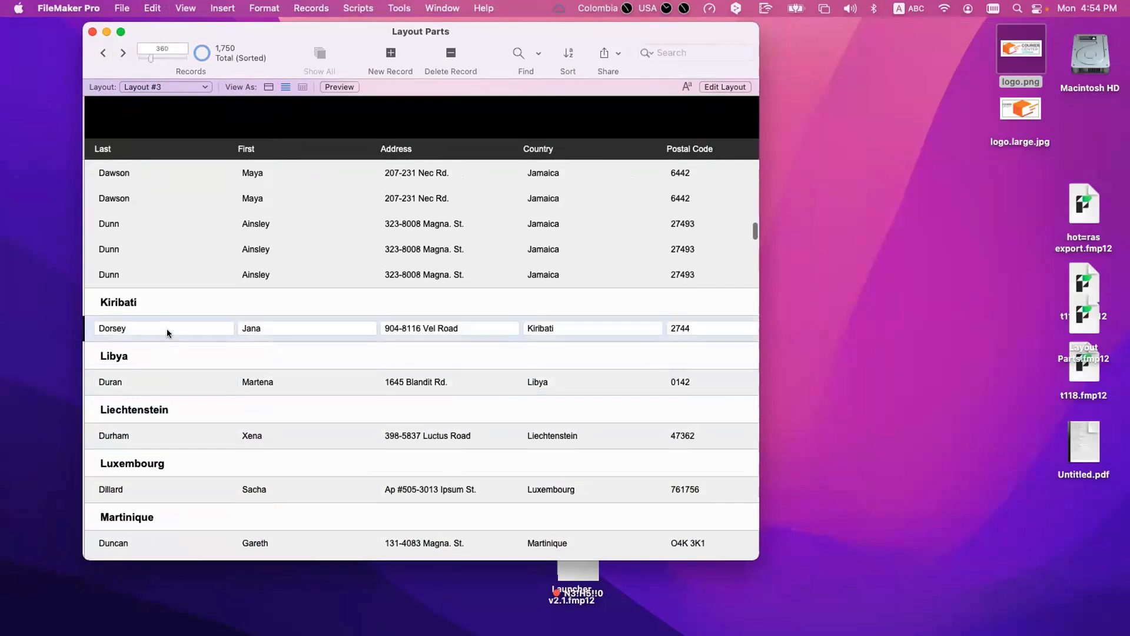
scroll(156, 365, "up", 5)
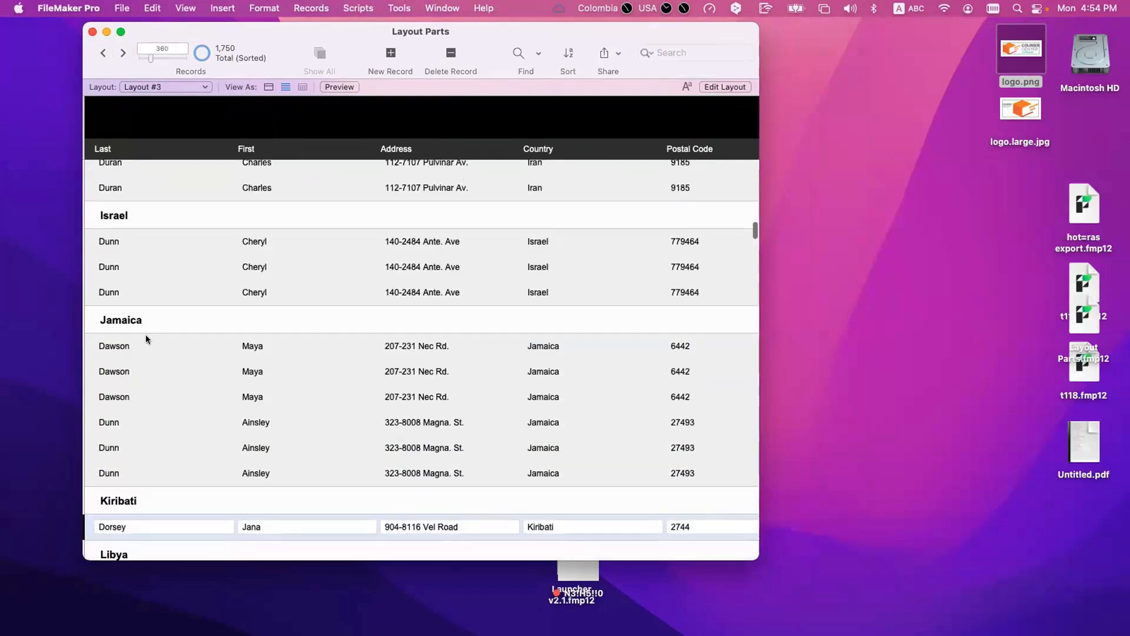
left_click(148, 346)
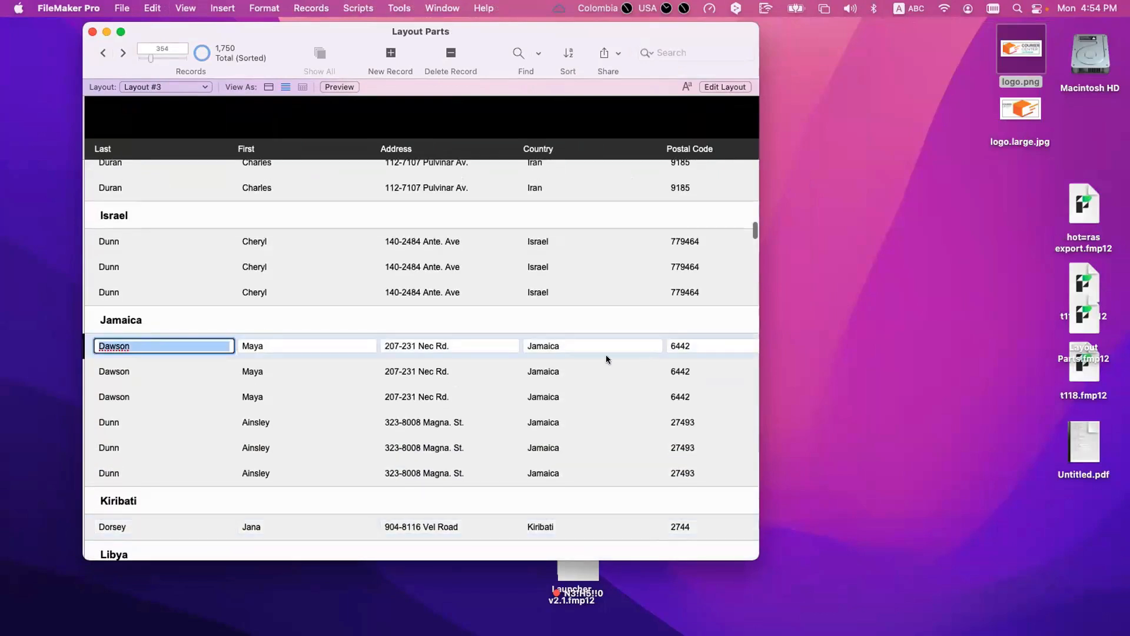
Step: Enable the alternate row state for the Body part and examine the alternating row shading in Browse mode
key("super+l")
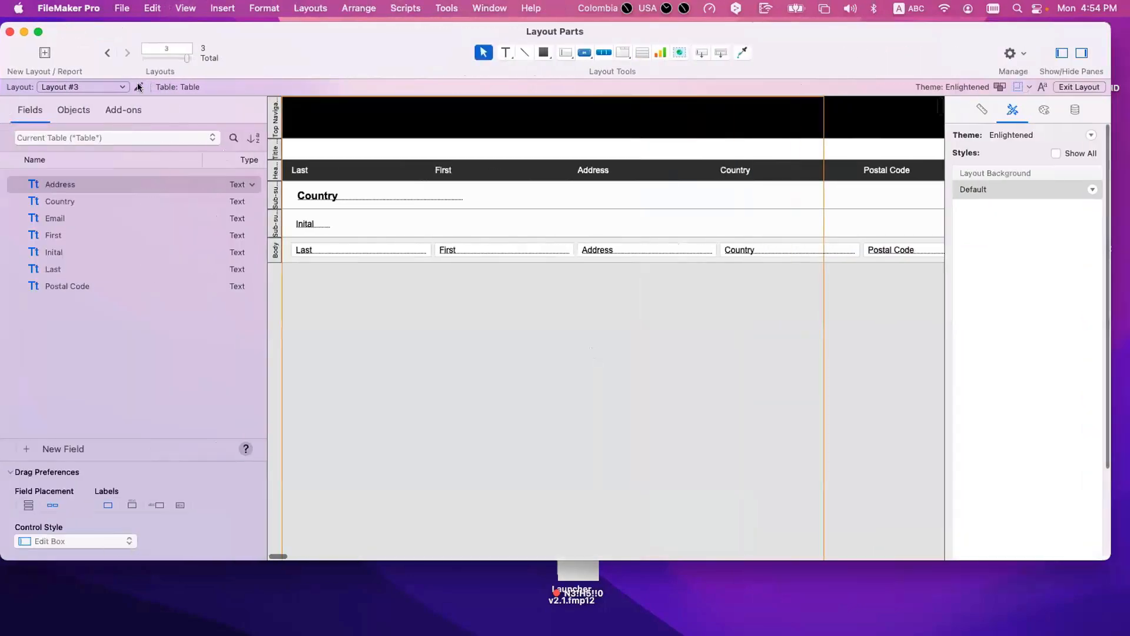
left_click(140, 87)
key("Escape")
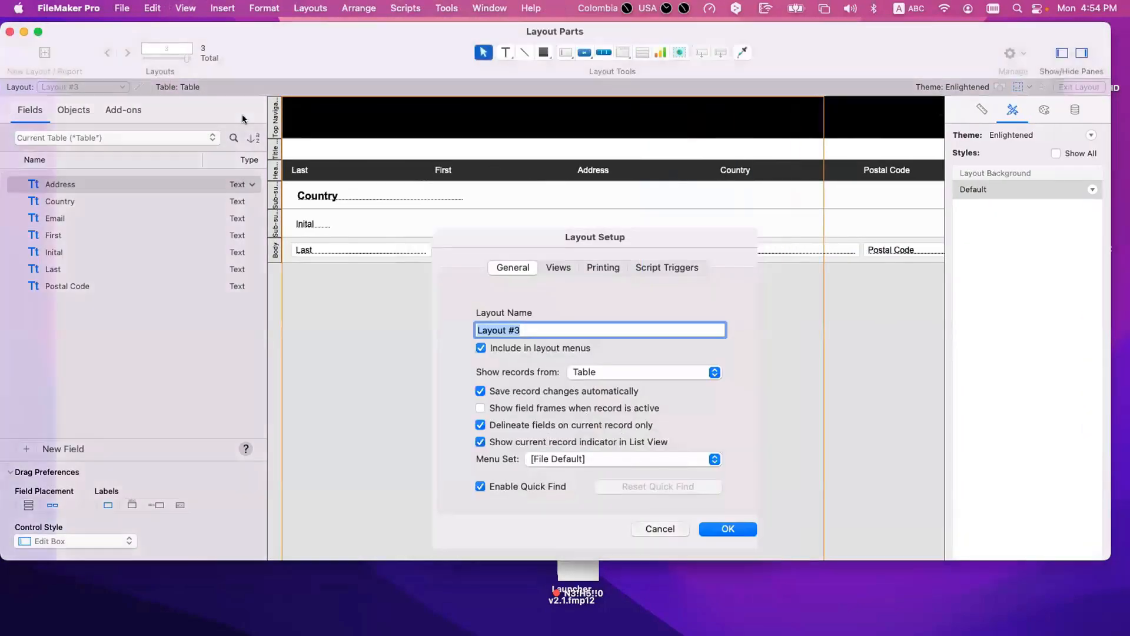
double_click(275, 250)
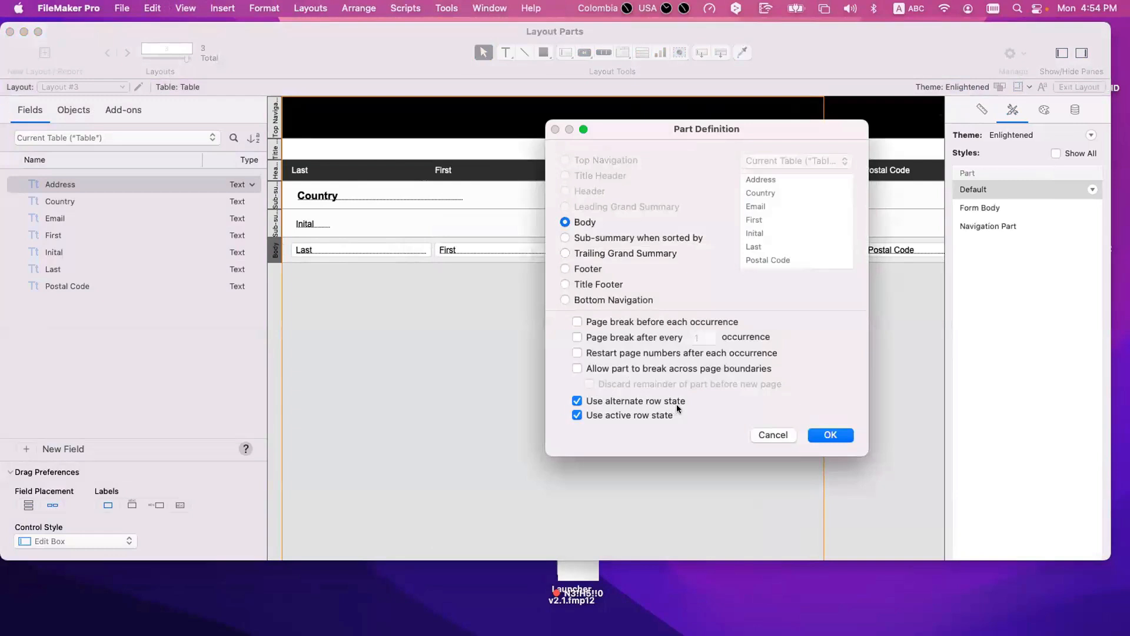
left_click(829, 435)
key("super+b")
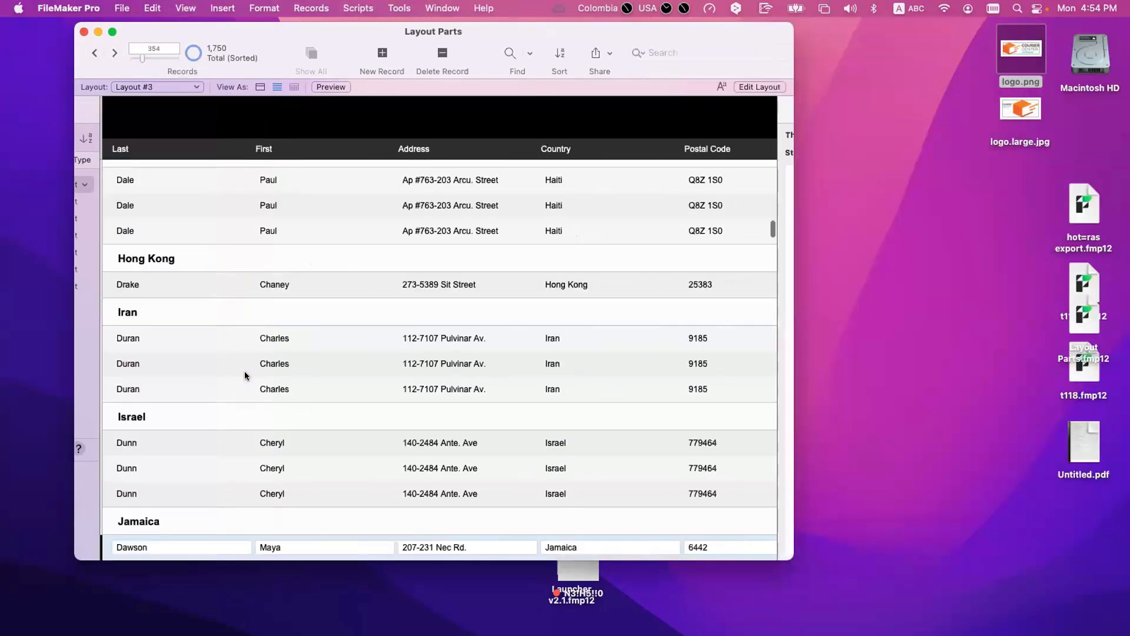
scroll(313, 383, "down", 6)
scroll(318, 342, "up", 2)
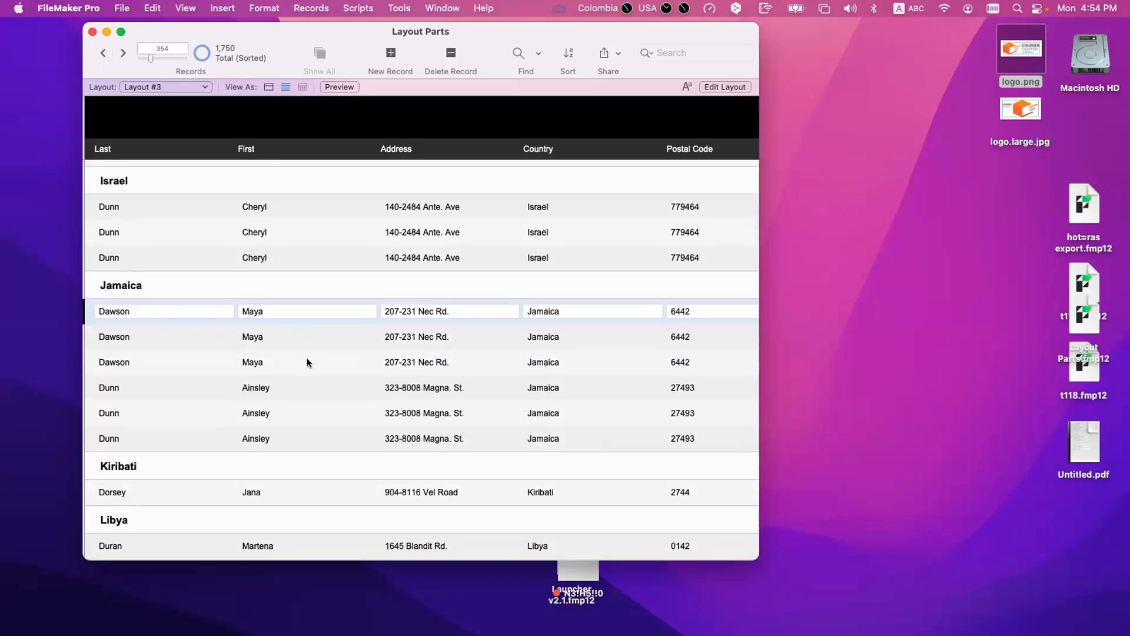
scroll(316, 437, "down", 5)
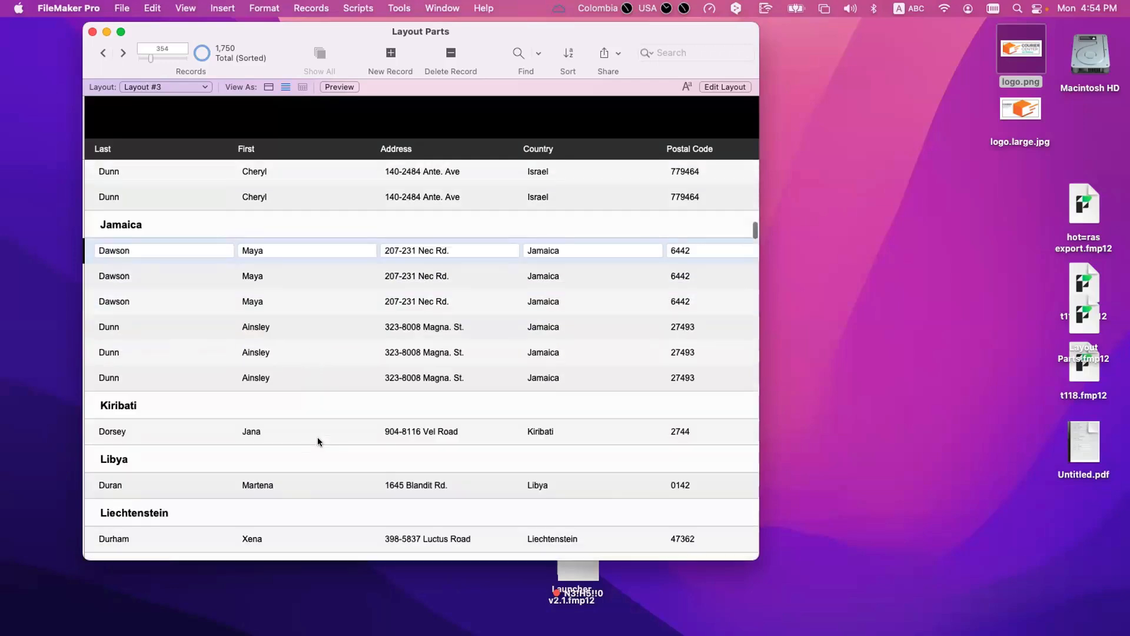
scroll(308, 440, "down", 15)
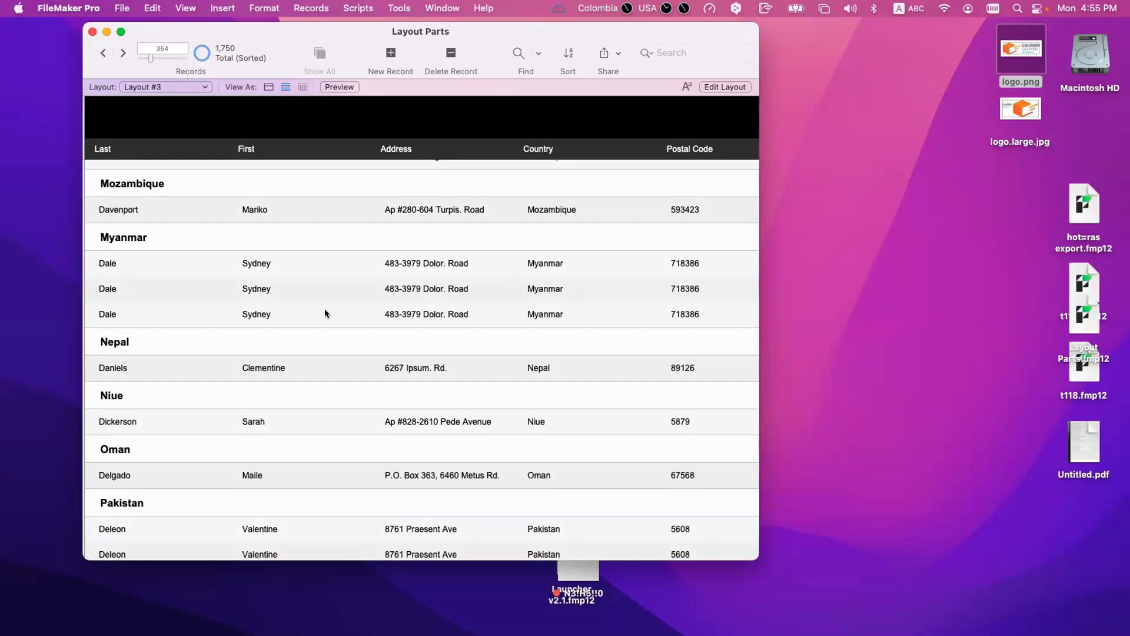
Step: Select several Pakistan and neighbouring records in the grouped list and examine their alternate and active row states
scroll(329, 297, "up", 1)
scroll(321, 341, "down", 5)
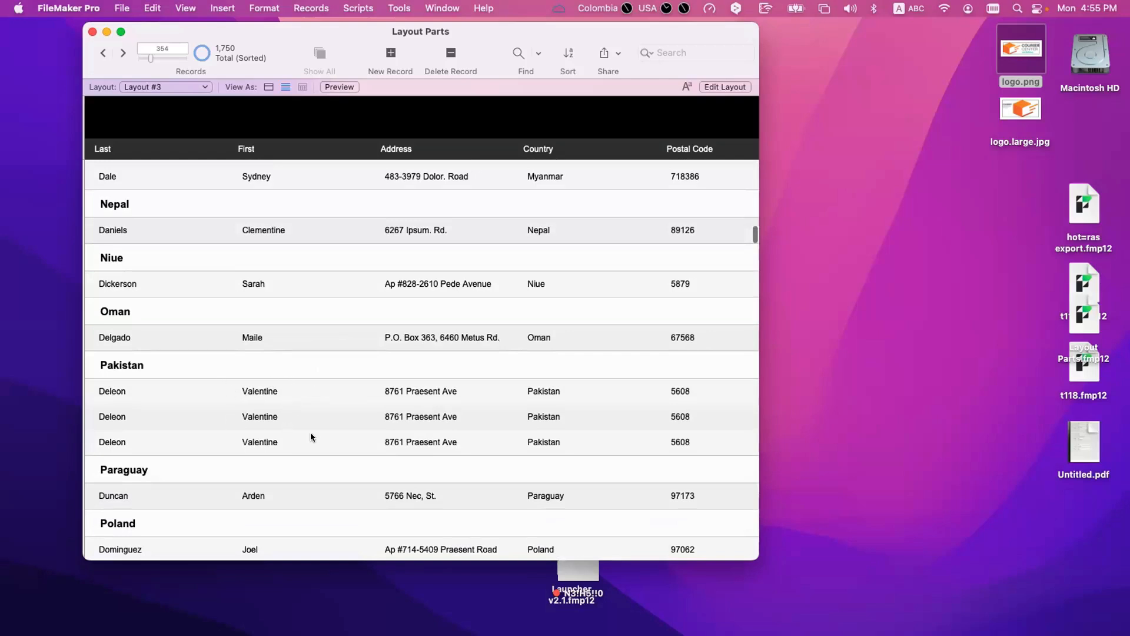
left_click(277, 390)
left_click(291, 418)
left_click(298, 400)
double_click(317, 419)
Step: Enter Layout mode and review the Body part's row state options and the general settings of Layout #3
key("super+l")
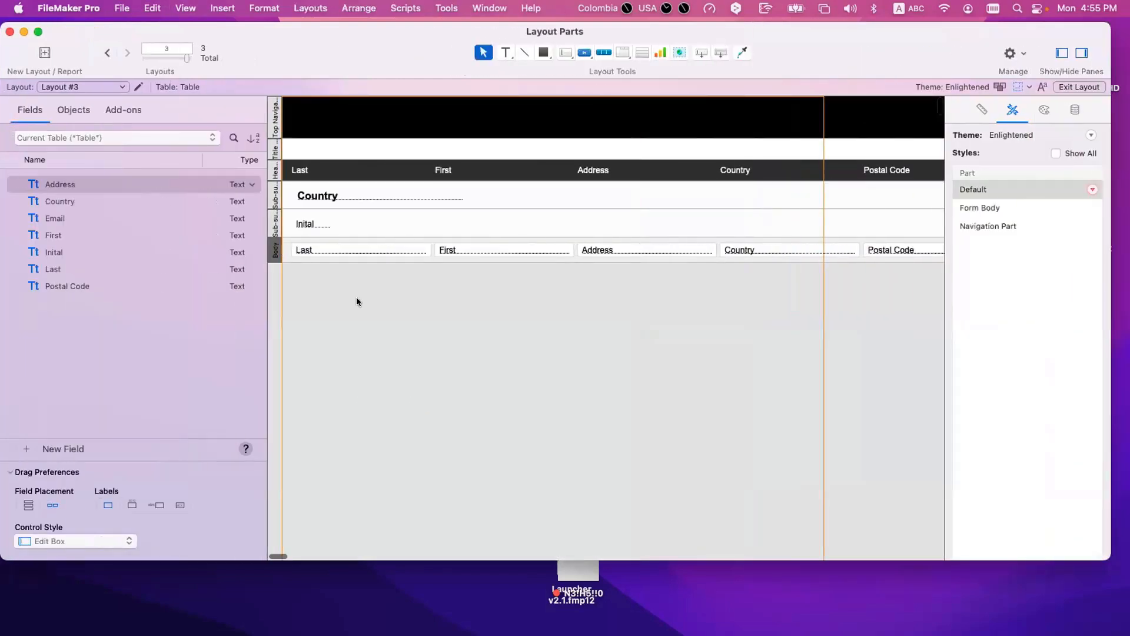
double_click(276, 250)
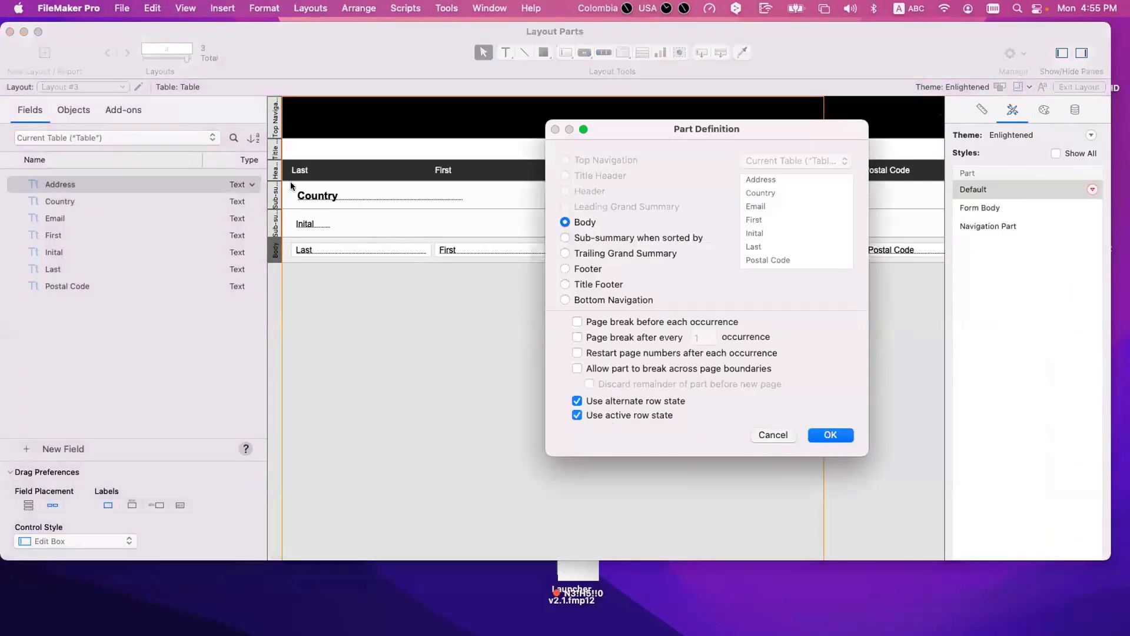
key("Escape")
left_click(138, 87)
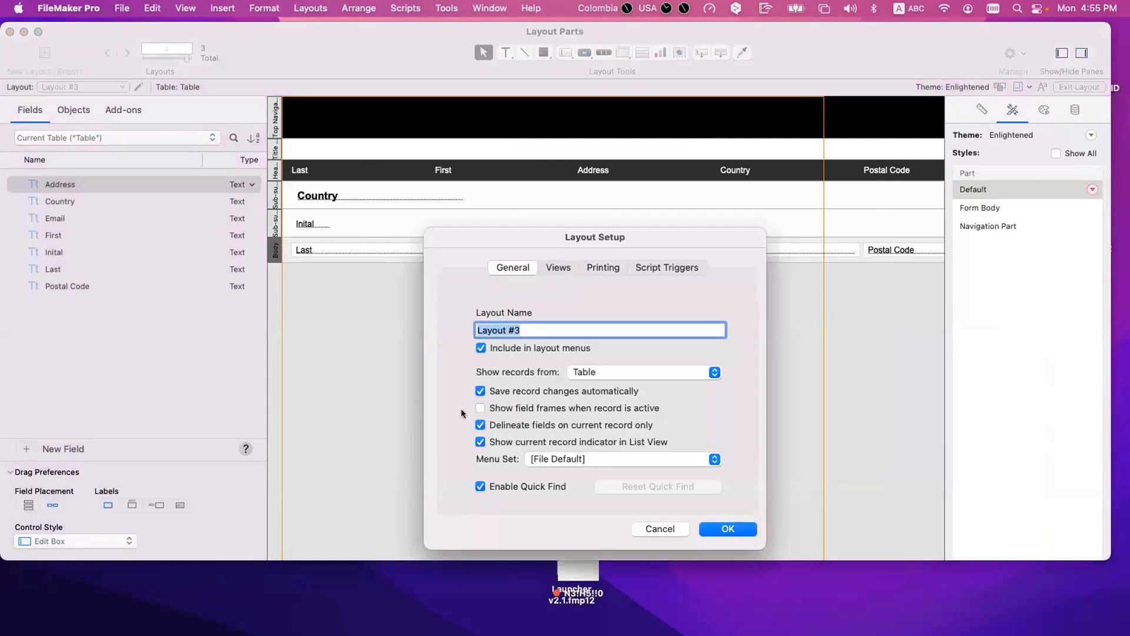
key("Escape")
double_click(276, 252)
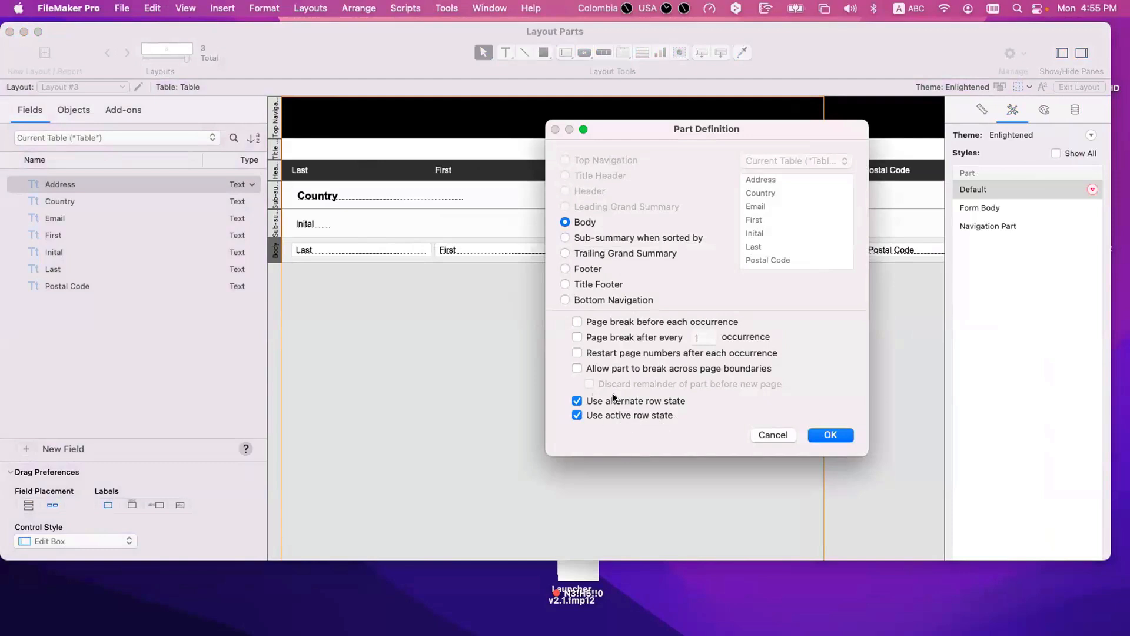
key("Escape")
Step: Compare the row state options in the part definitions of the Inital sub-summary, Body and Country sub-summary
double_click(276, 224)
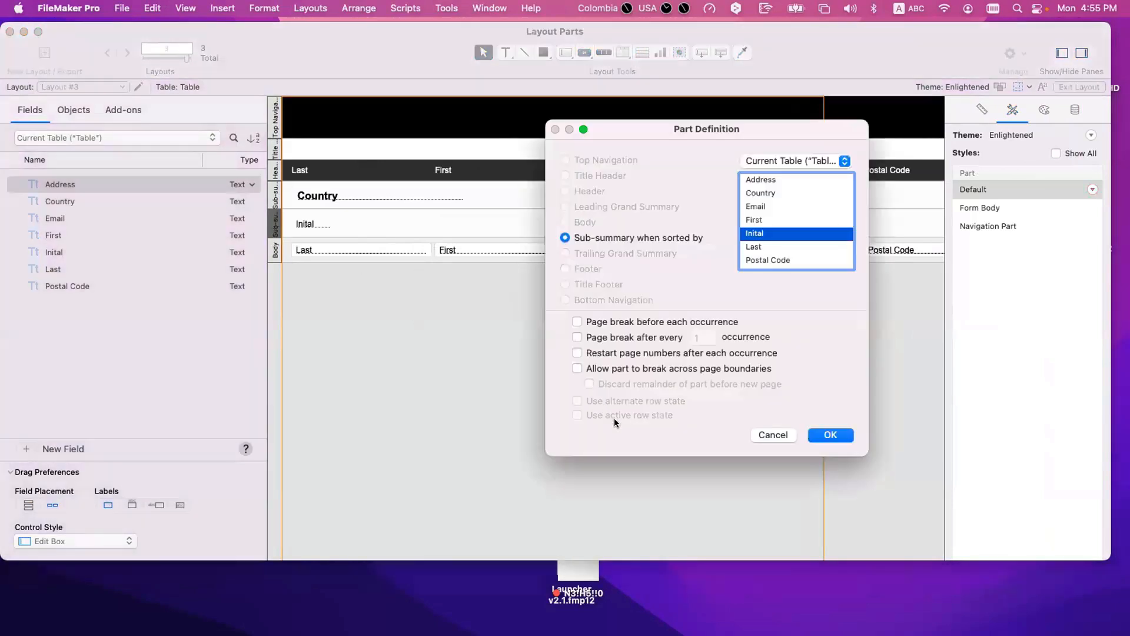
key("Escape")
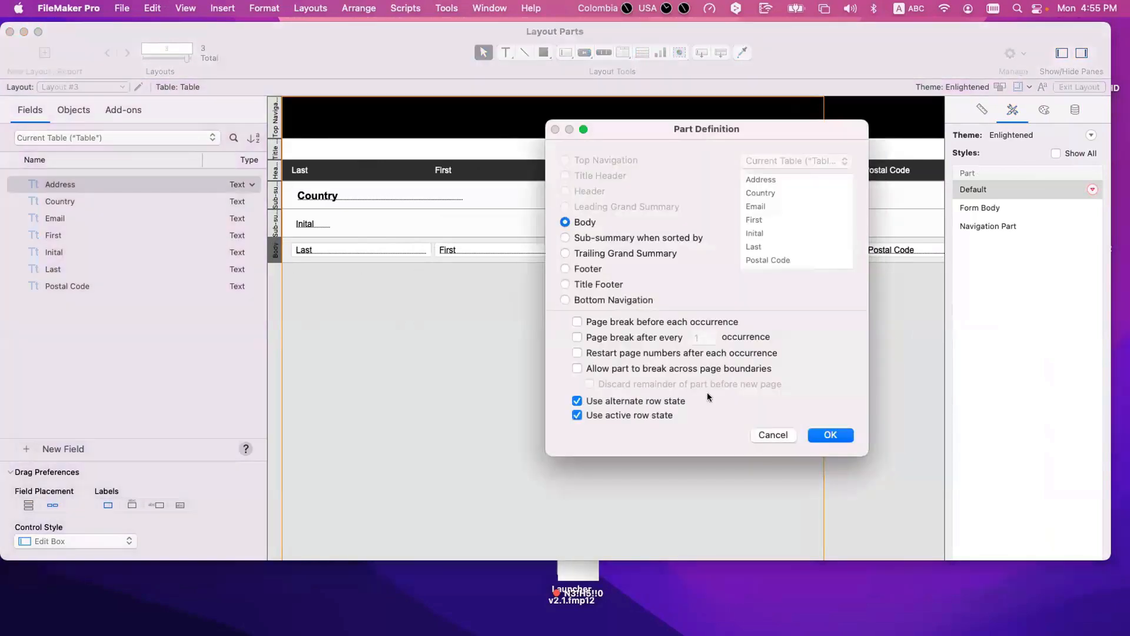
key("Escape")
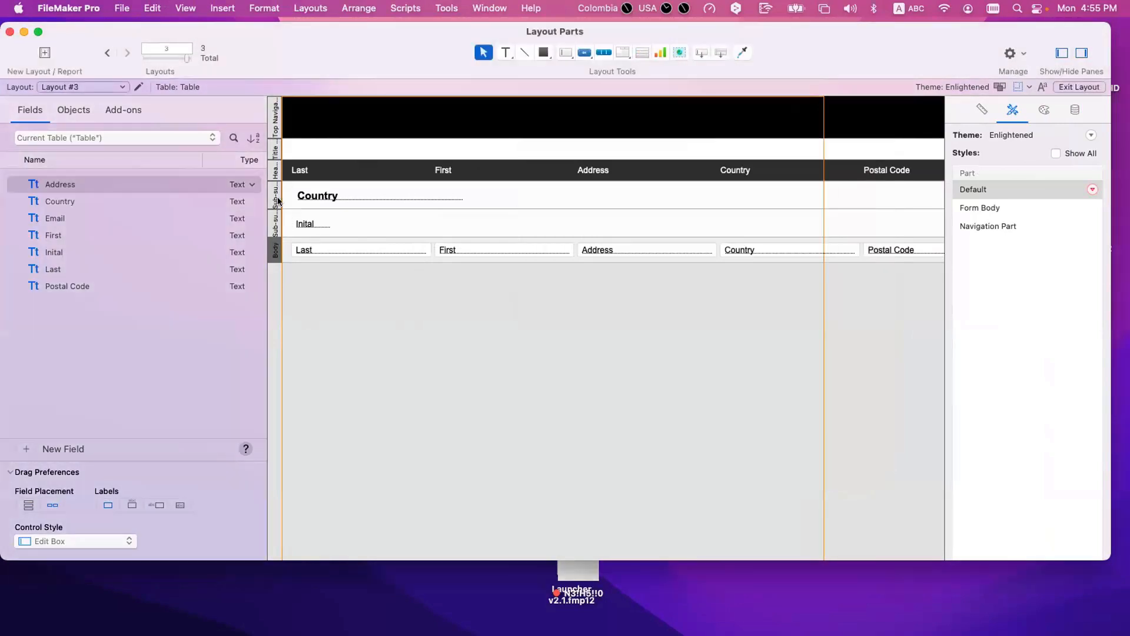
double_click(275, 197)
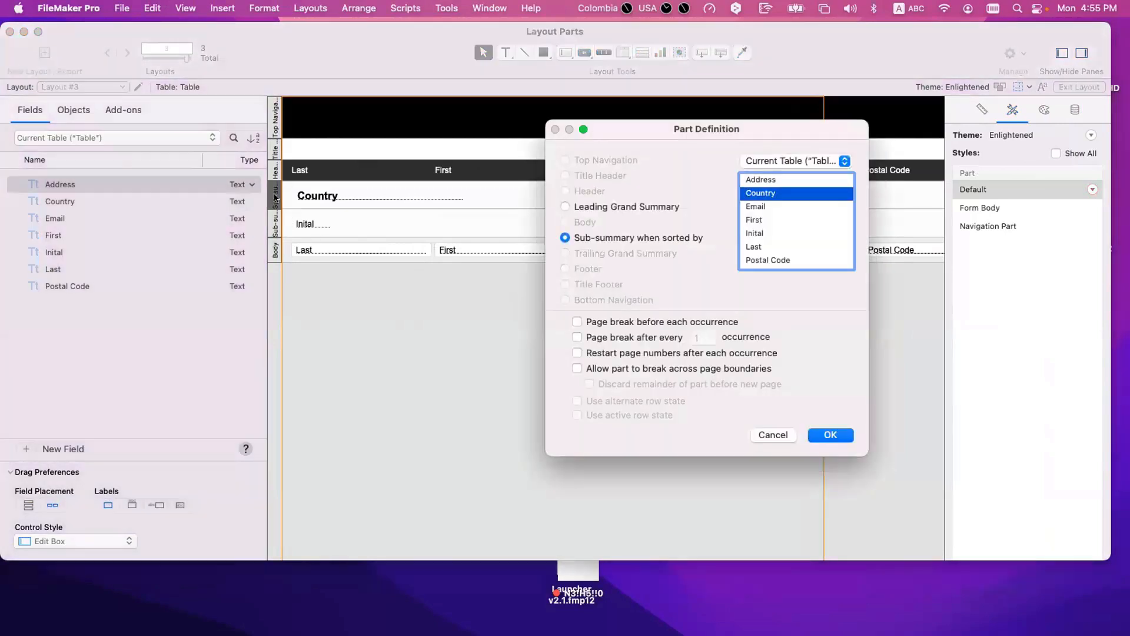
key("Escape")
Step: Review the part definitions of the Header, Title Header, Top Navigation and both sub-summary parts
double_click(275, 171)
key("Escape")
double_click(276, 148)
key("Escape")
double_click(275, 118)
key("Escape")
double_click(275, 194)
key("Escape")
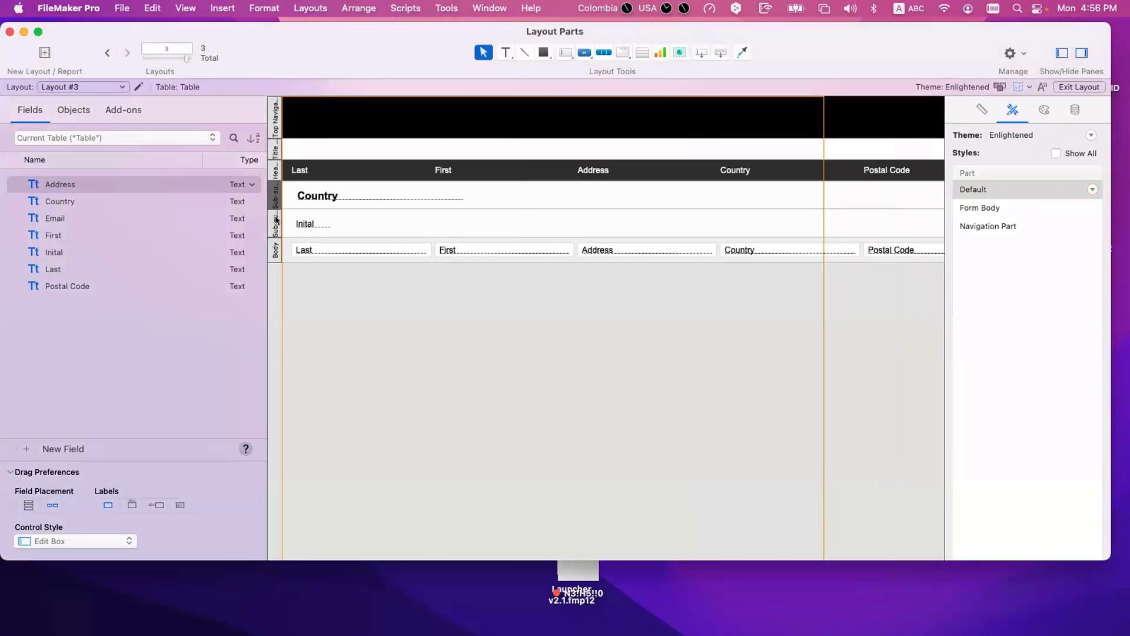
double_click(275, 222)
key("Escape")
Step: Open Part Setup and review the definitions of the Inital and Country sub-summaries and the Header from its list
left_click(310, 8)
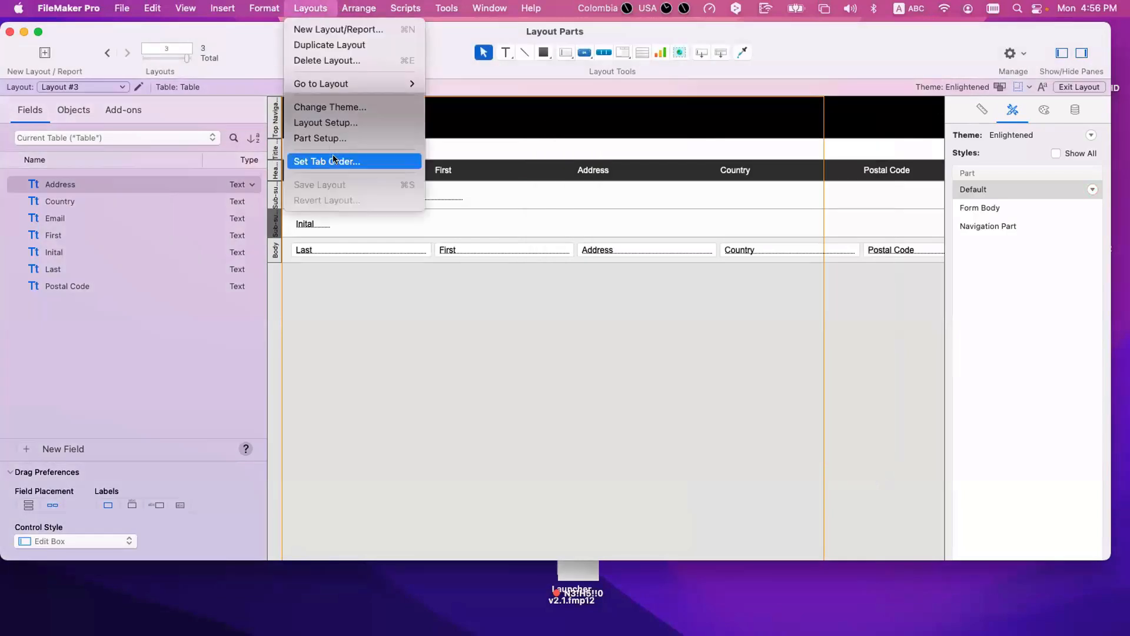
key("Escape")
left_click(310, 7)
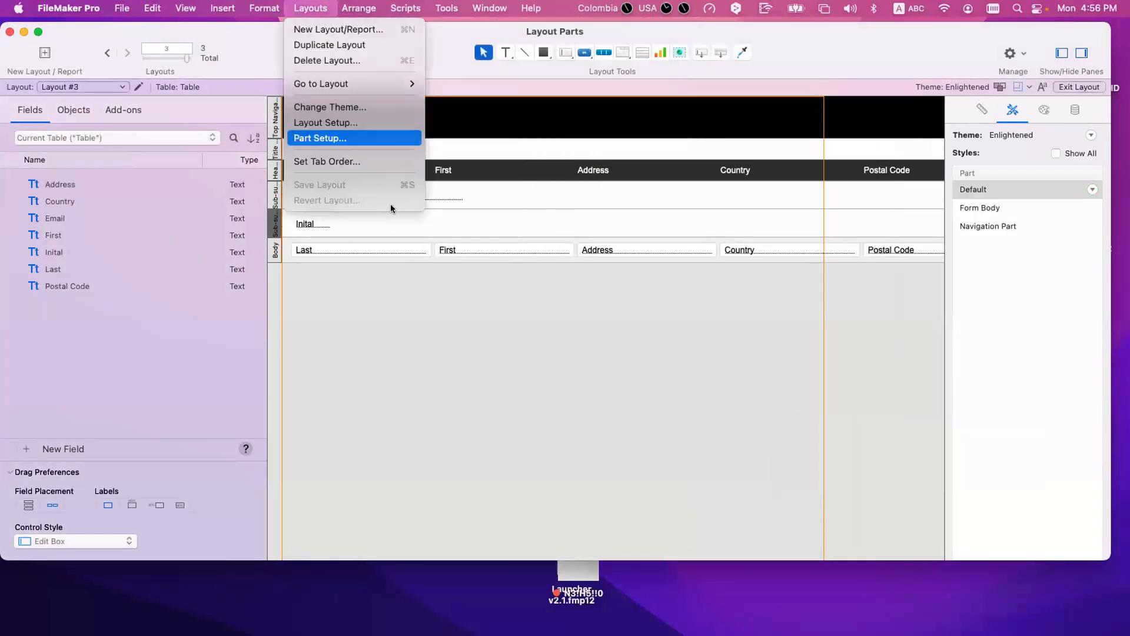
left_click(298, 139)
left_click(436, 226)
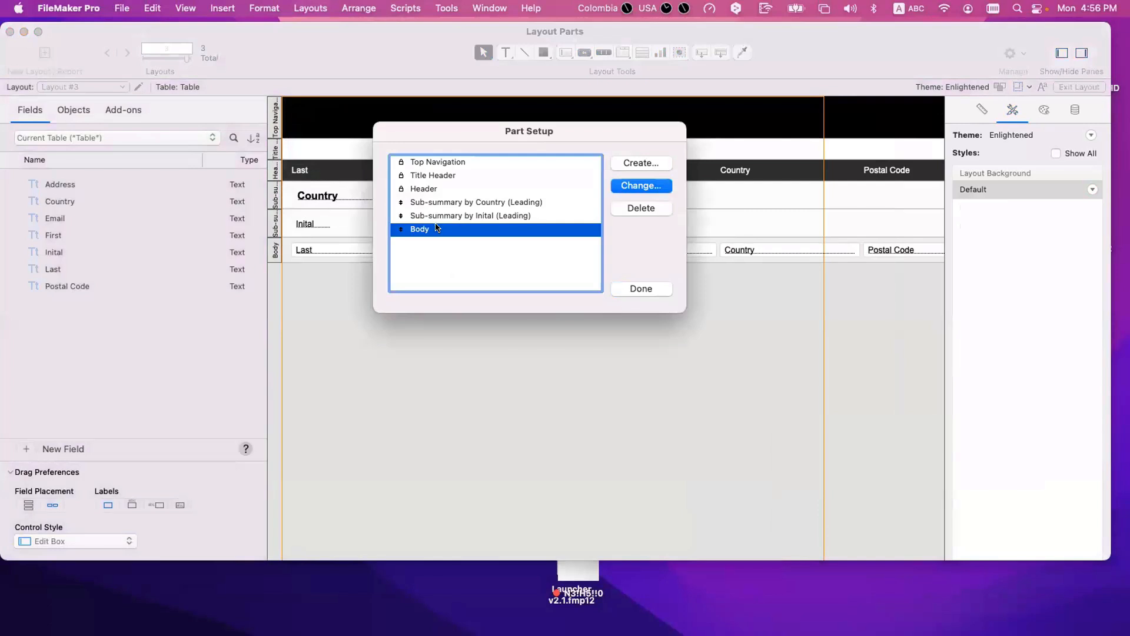
double_click(443, 215)
key("Escape")
double_click(442, 202)
key("Escape")
double_click(438, 191)
key("Escape")
left_click(623, 288)
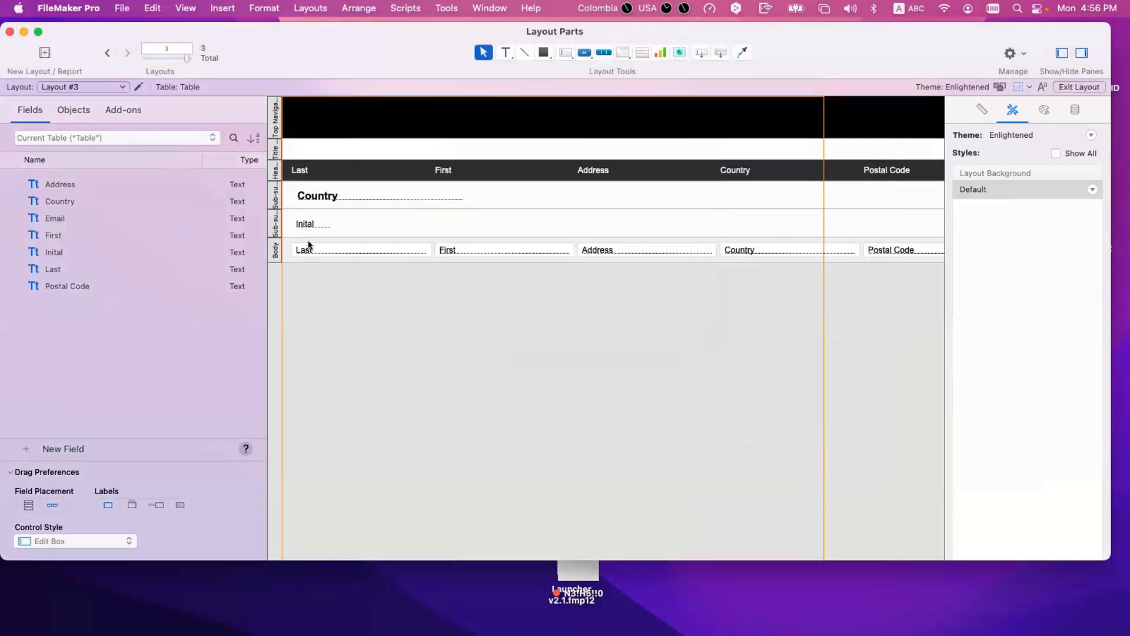
Step: Check the leading sub-summary by Inital part's definition again and identify the part by its label
double_click(271, 226)
key("Escape")
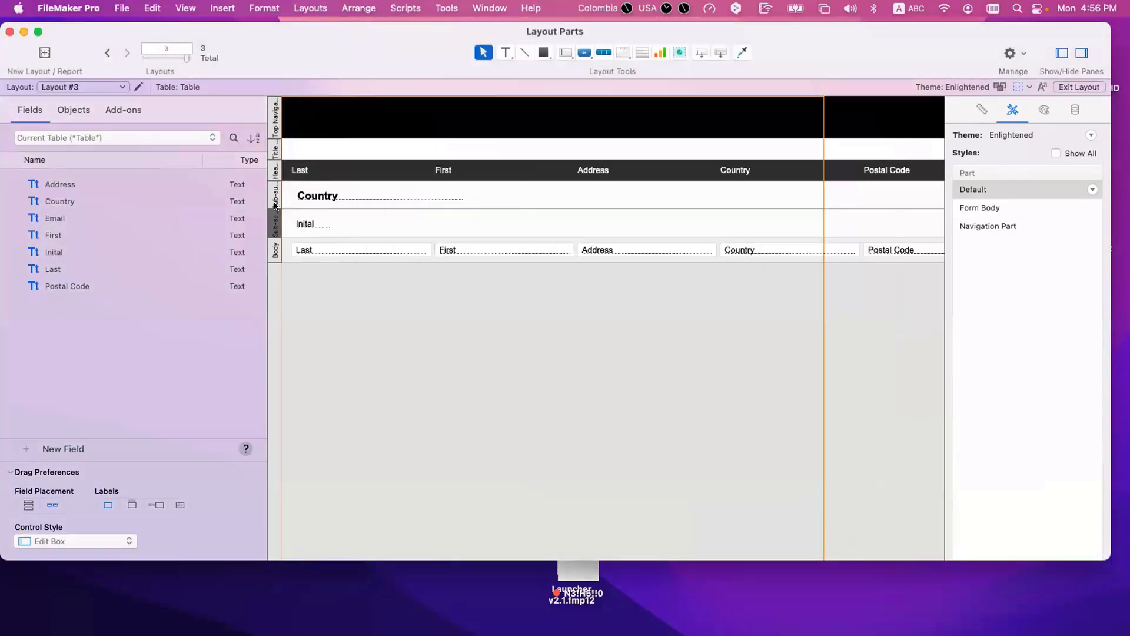
left_click(275, 224)
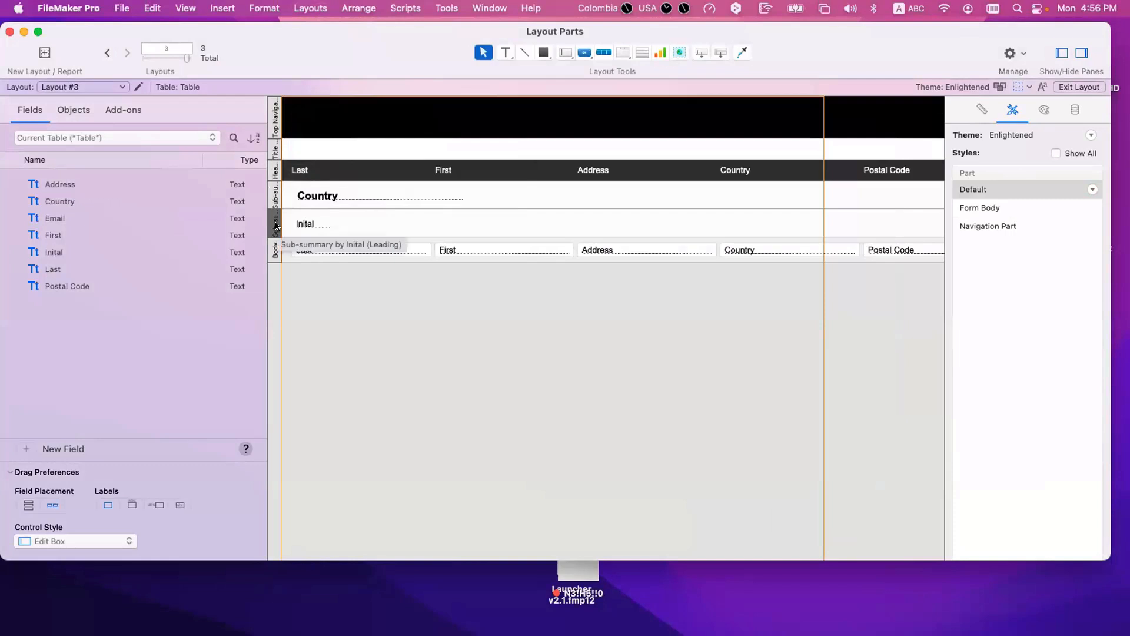
left_click(330, 157)
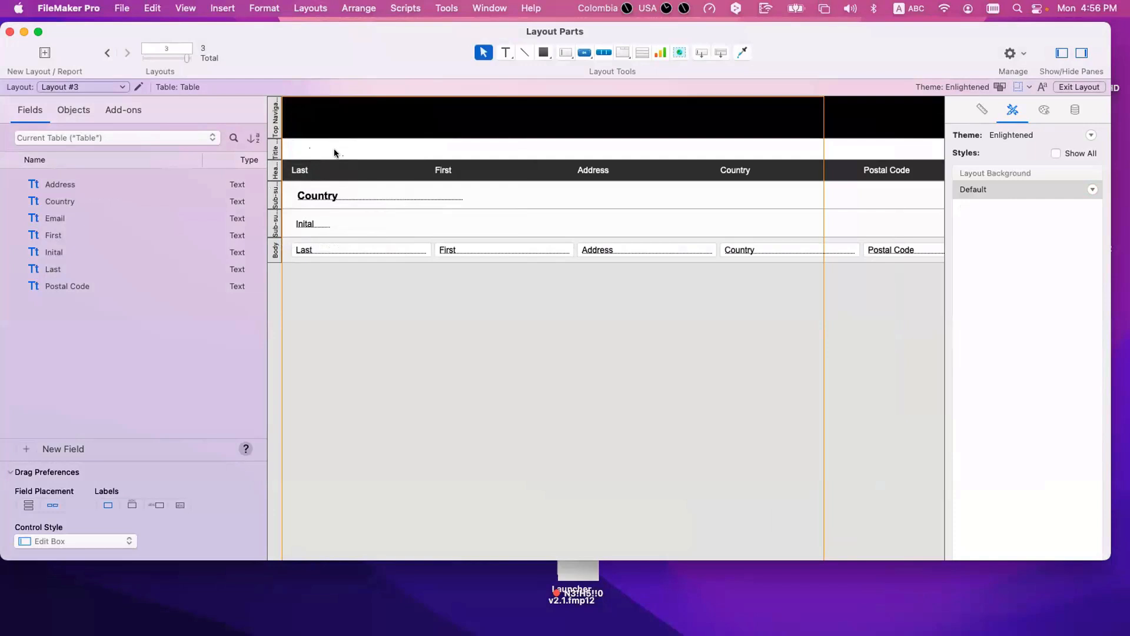
Step: Add a "Contacts" text label at the start of the Top Navigation part
left_click(506, 53)
left_click_drag(296, 110, 400, 132)
type("Contacts")
key("Escape")
left_click_drag(348, 131, 346, 123)
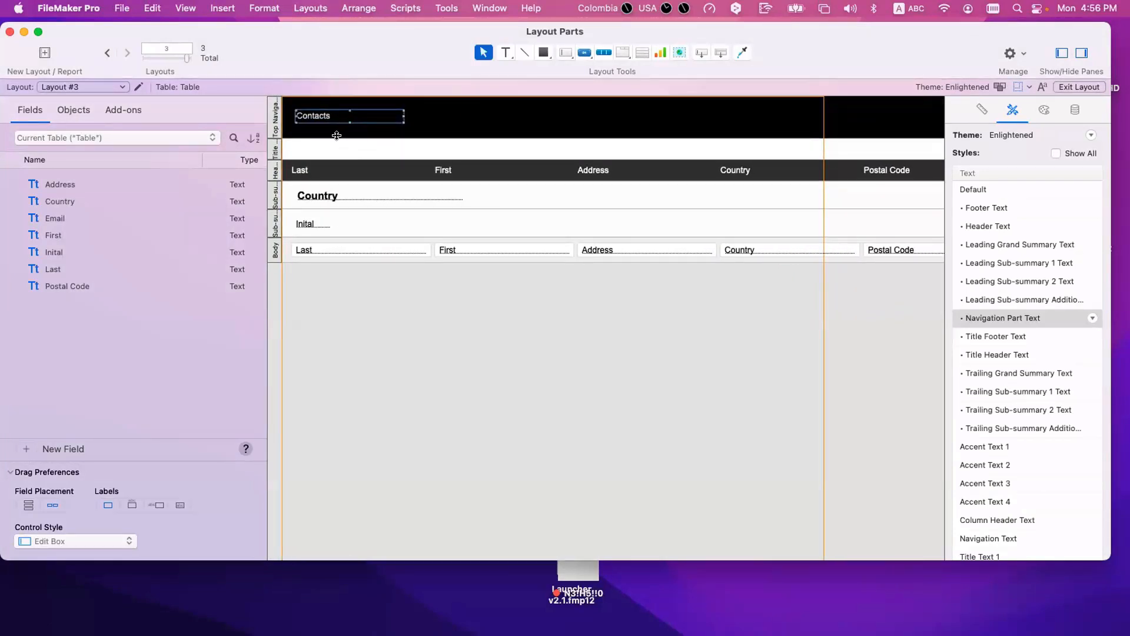
Step: Select the Title Header part and examine its empty area between Top Navigation and Header
left_click(277, 151)
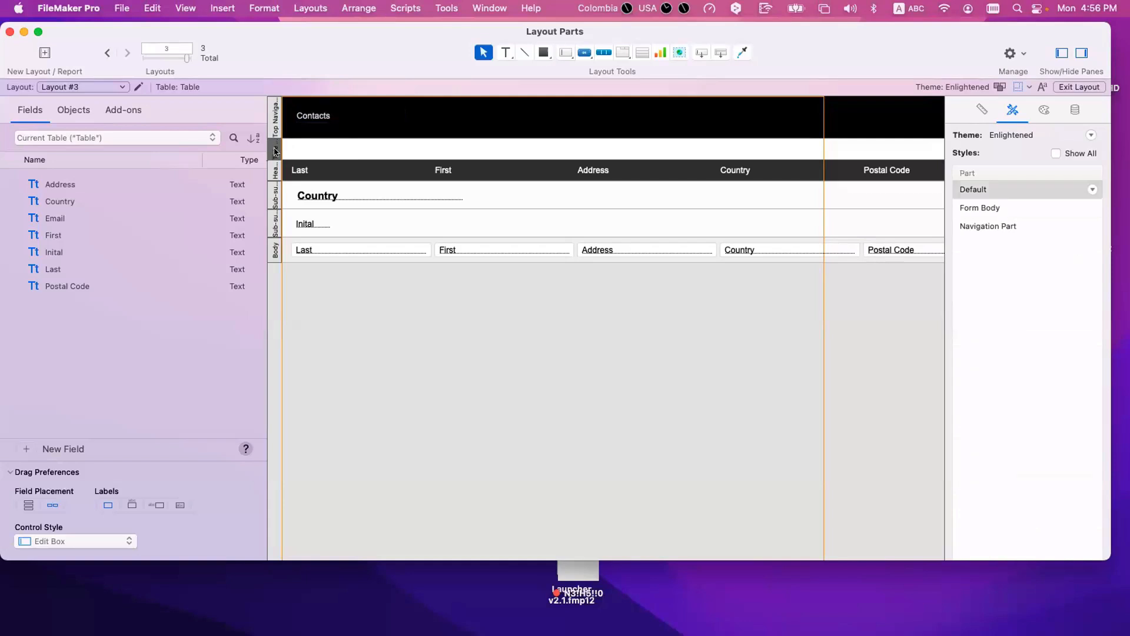
scroll(275, 152, "down", 1)
left_click(275, 149)
scroll(294, 161, "up", 1)
left_click(300, 153)
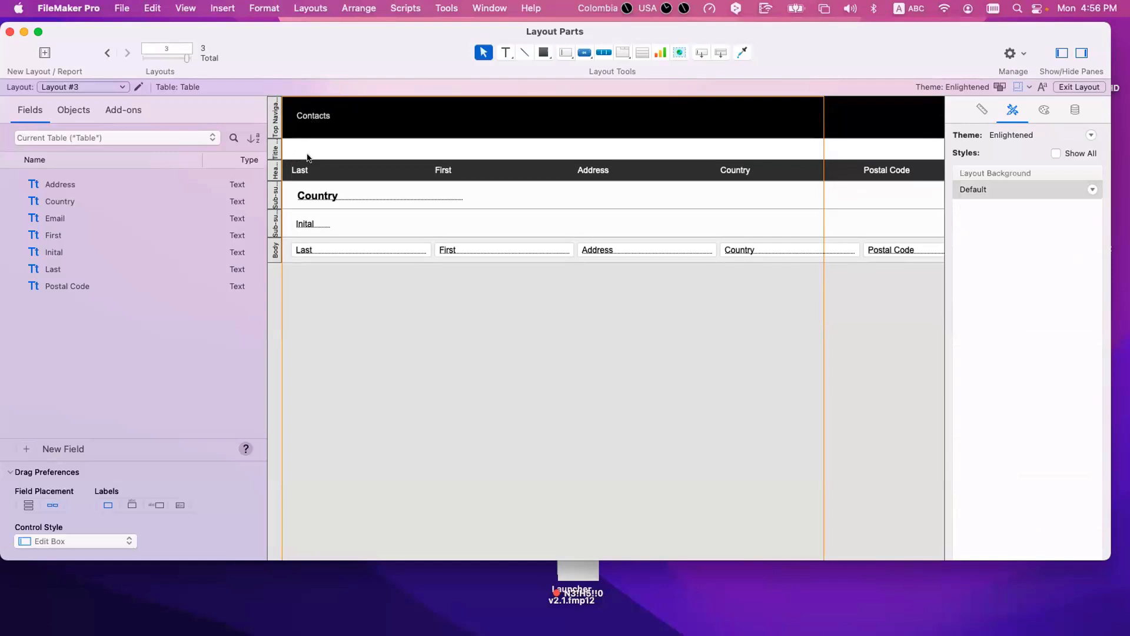
Step: Try to collapse the Title Header and Top Navigation parts by moving their lower boundaries, and undo the resulting changes
left_click_drag(308, 155, 311, 99)
left_click_drag(314, 160, 315, 99)
left_click_drag(307, 156, 311, 93)
left_click_drag(306, 158, 312, 97)
left_click_drag(312, 138, 314, 174)
key("super+z")
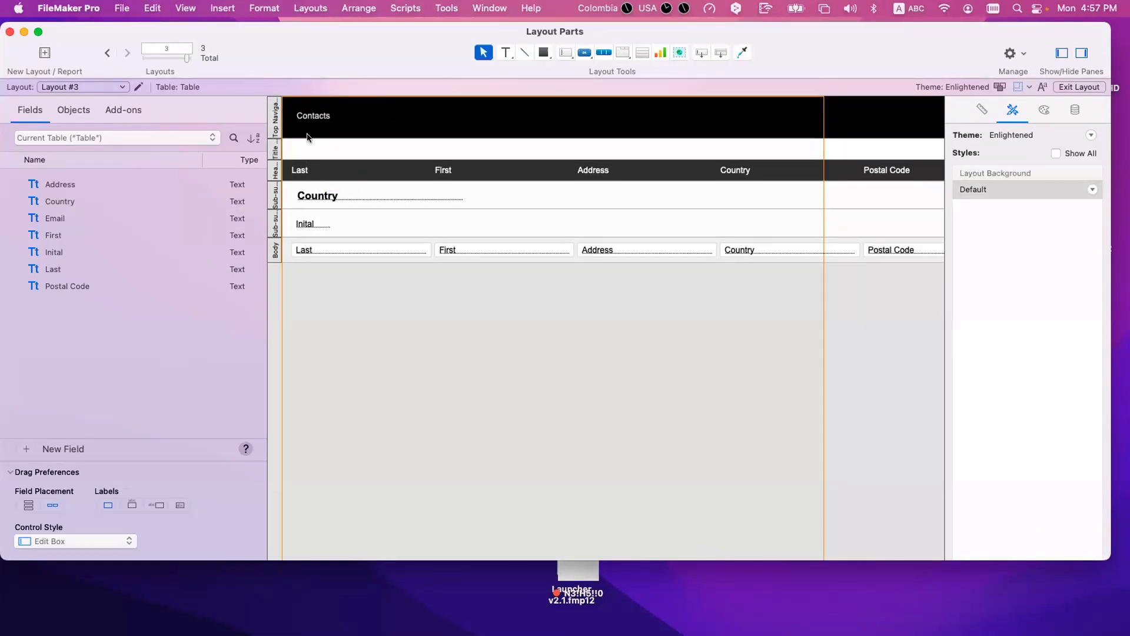
left_click_drag(312, 93, 312, 92)
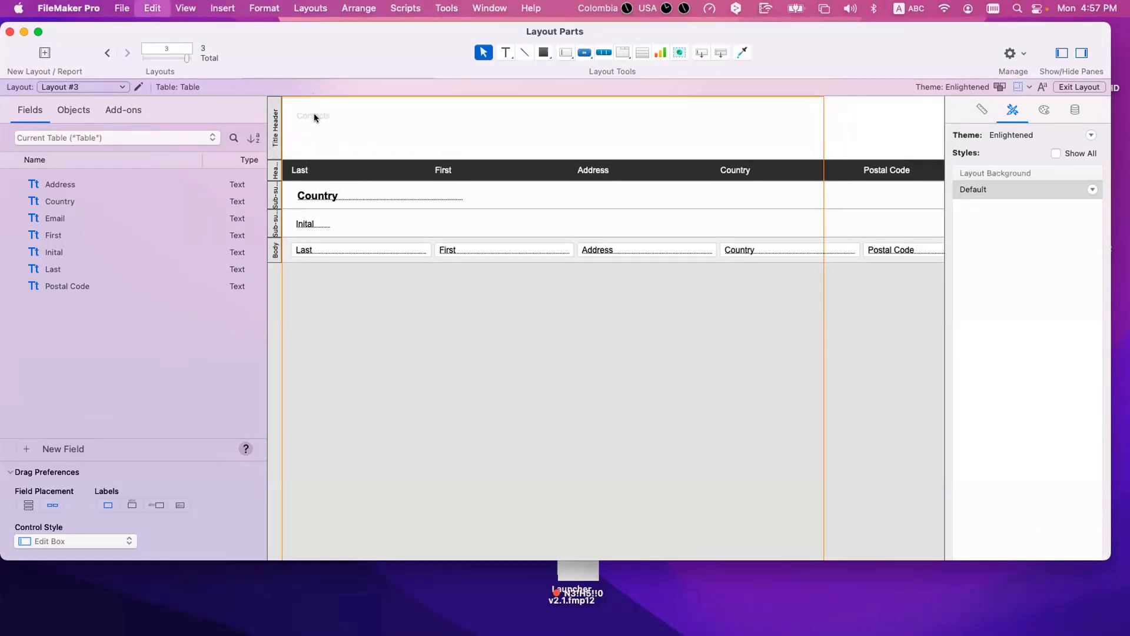
key("super+z")
left_click_drag(313, 154, 318, 95)
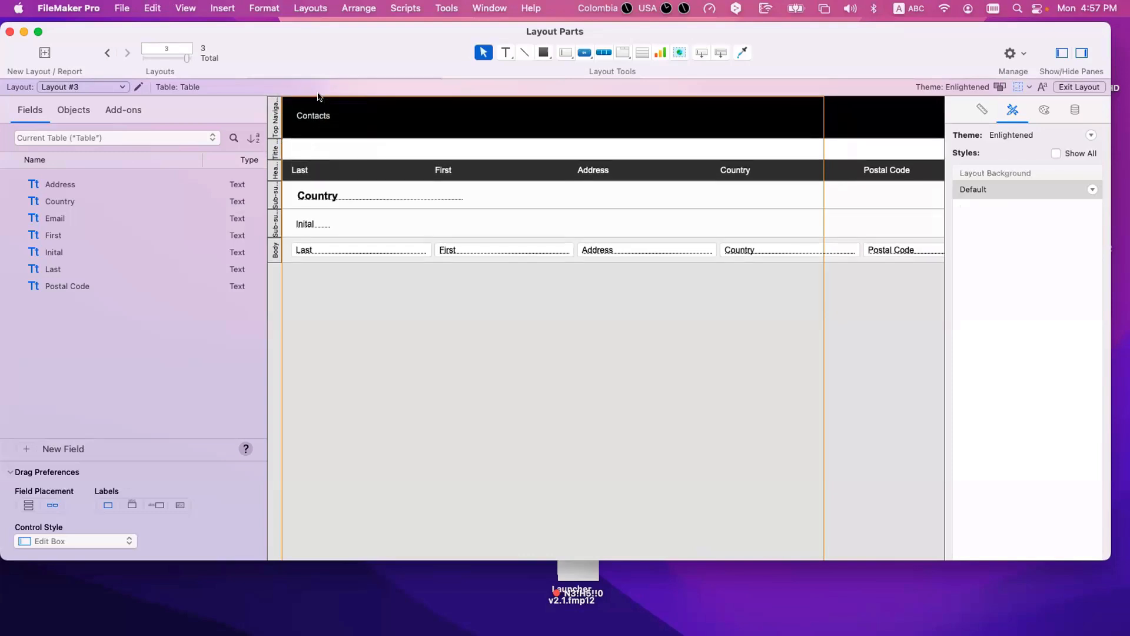
Step: Delete the empty Title Header part and select the Header part
left_click(275, 147)
key("Delete")
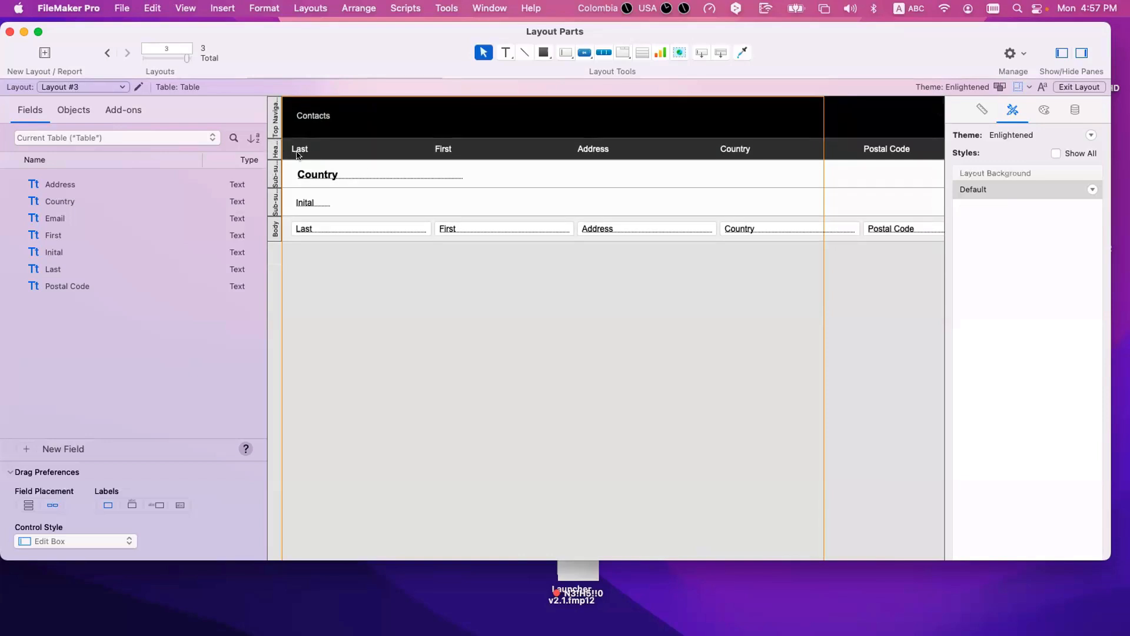
left_click(274, 149)
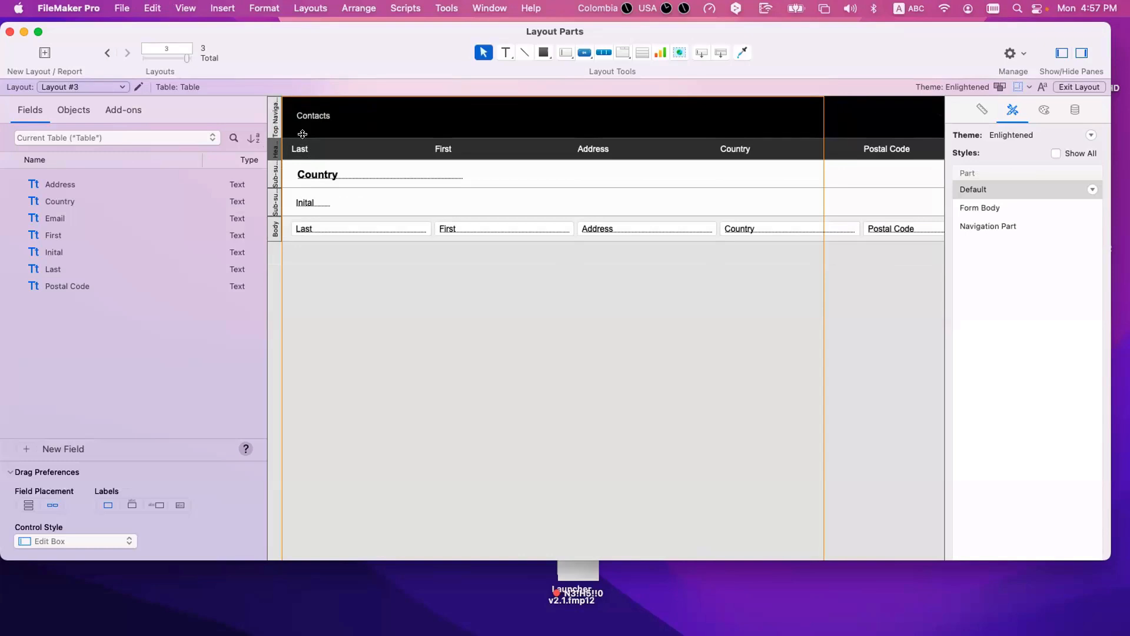
Step: Try moving the boundary between Top Navigation and Header up and down past the neighbouring part, and undo each change
left_click_drag(302, 134, 311, 95)
key("super+z")
left_click_drag(306, 134, 304, 158)
key("super+z")
left_click(303, 147)
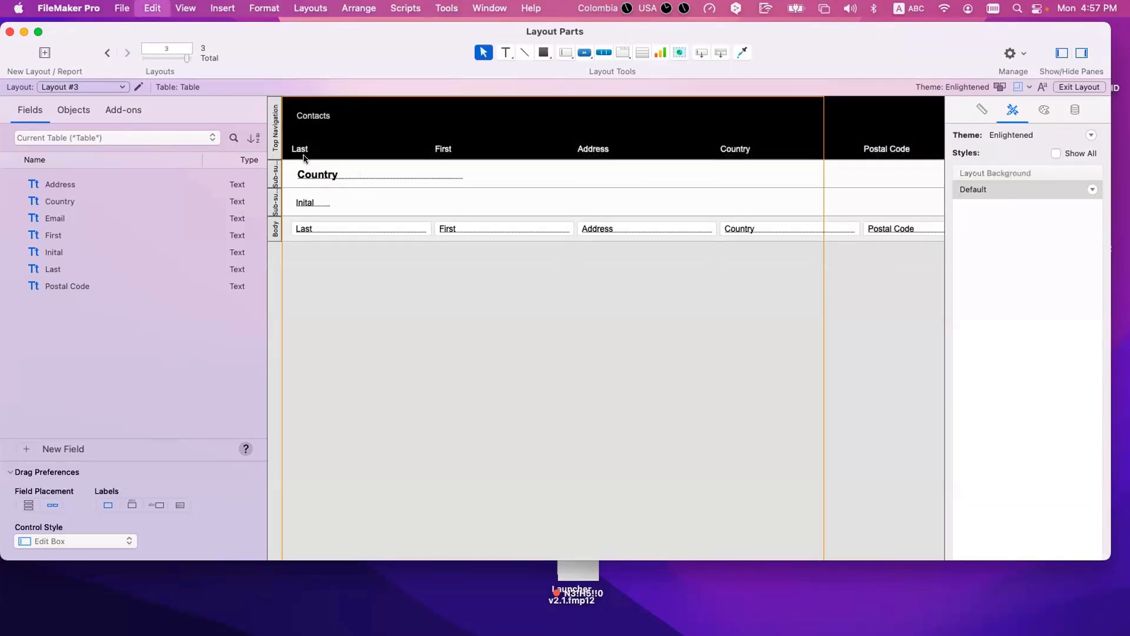
key("super+z")
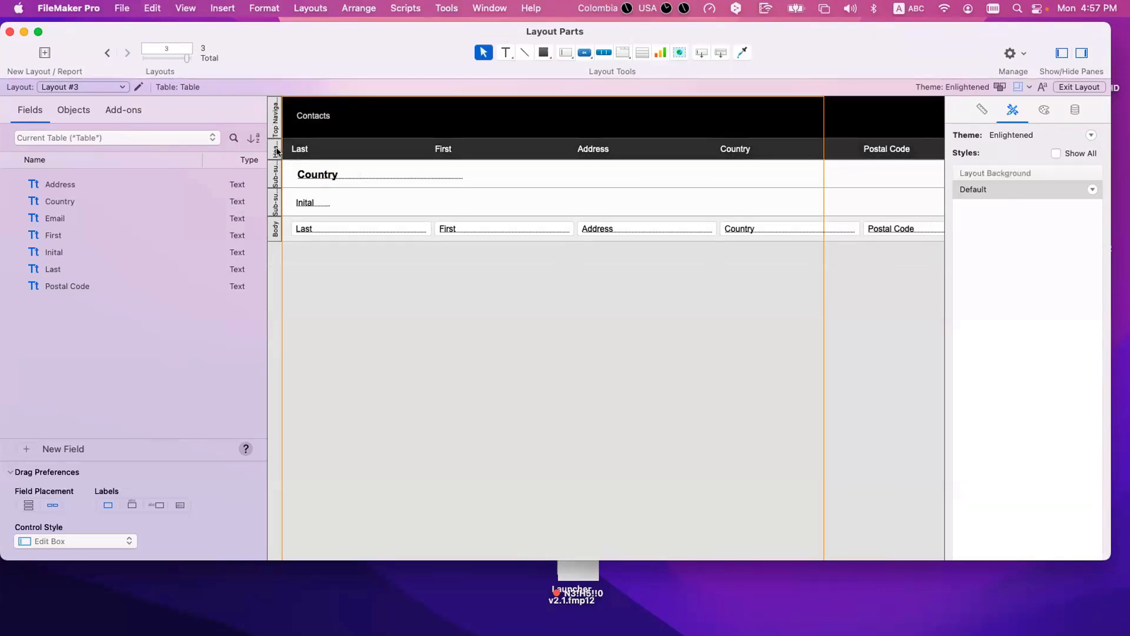
Step: Select the Header's Last and First labels, try extending Top Navigation down over the Header part, and undo the change
left_click(271, 152)
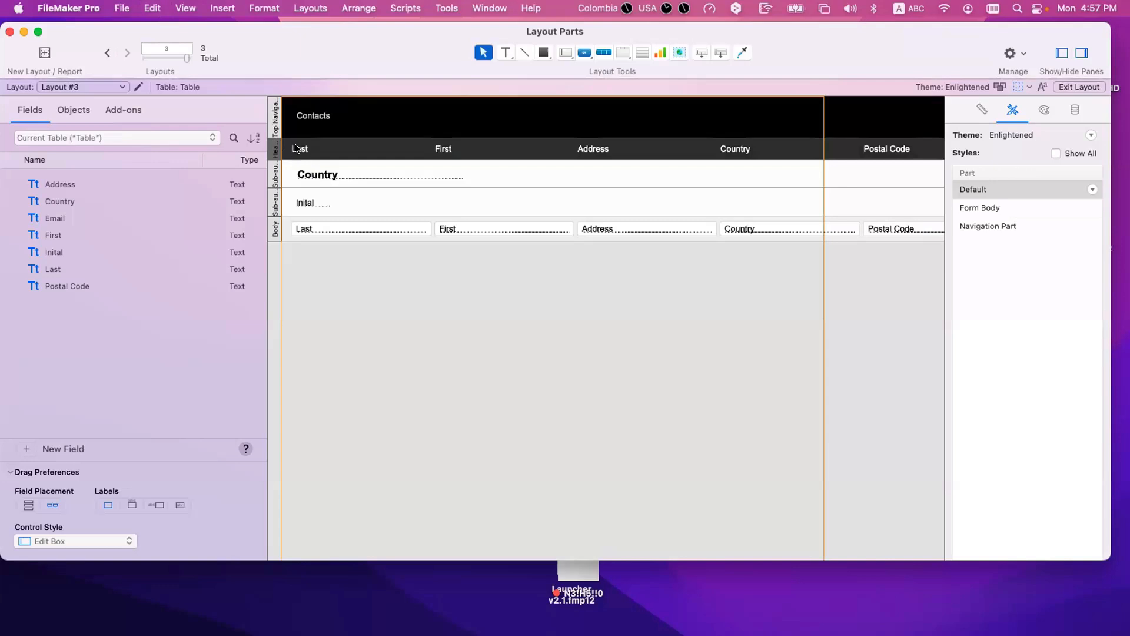
left_click(298, 148)
left_click(451, 149, "shift")
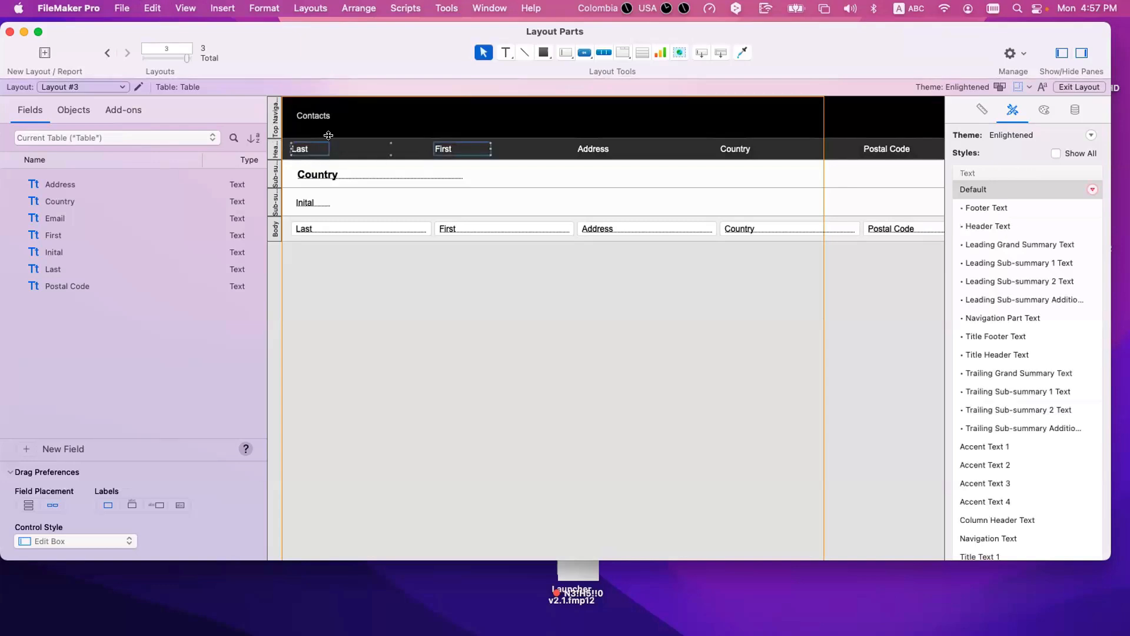
left_click_drag(329, 136, 330, 160)
key("t")
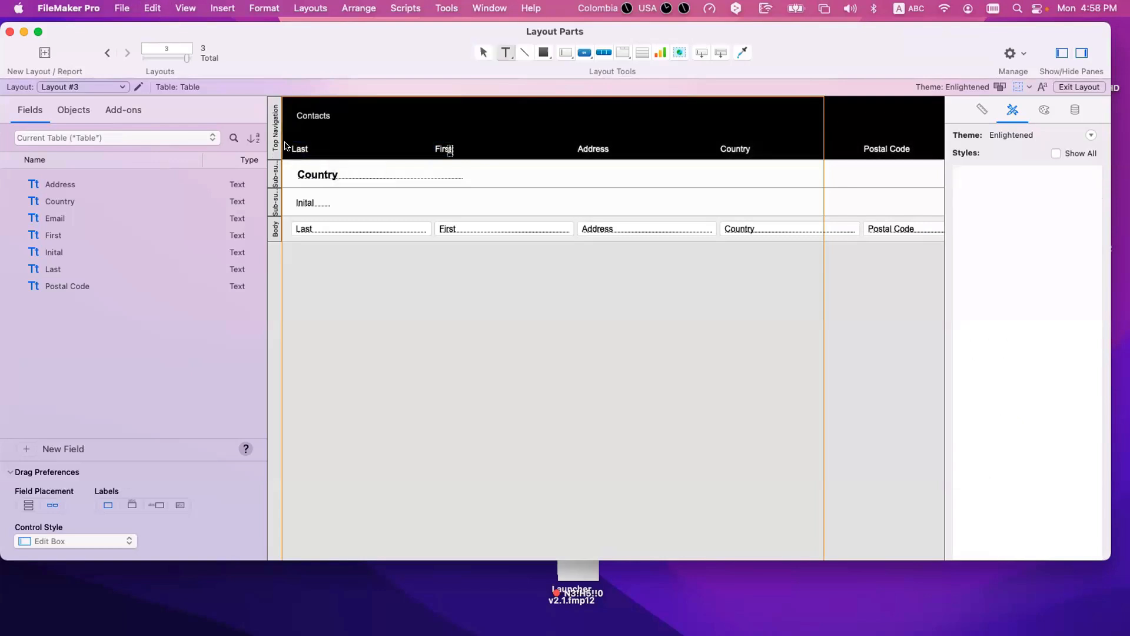
left_click(337, 146)
key("super+z")
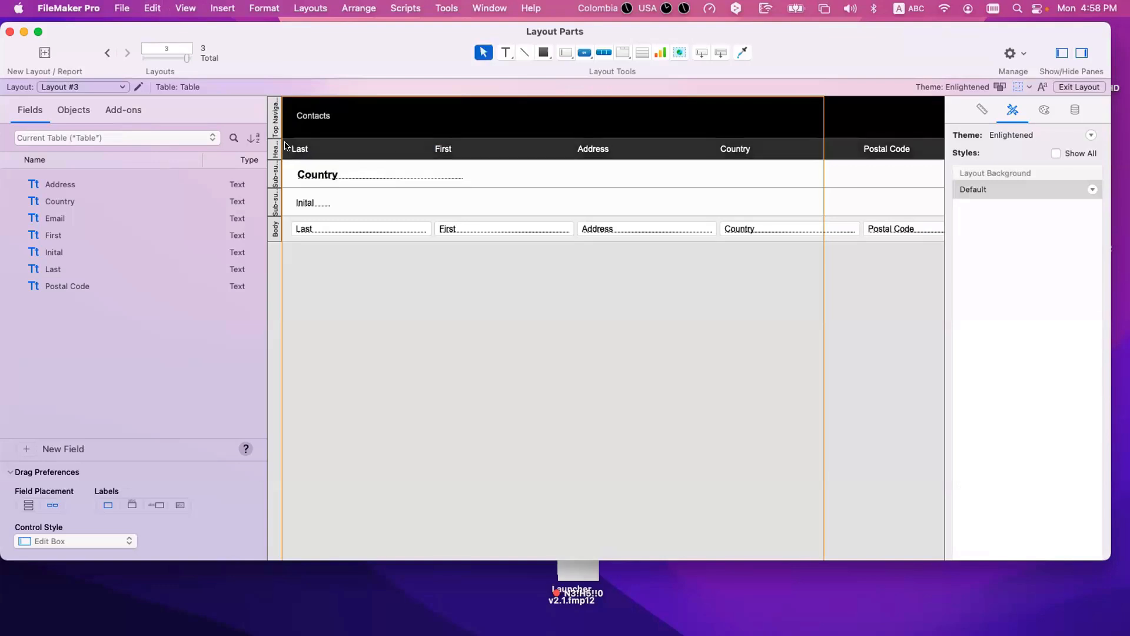
Step: Review the part definitions of the Header and Top Navigation parts
double_click(276, 150)
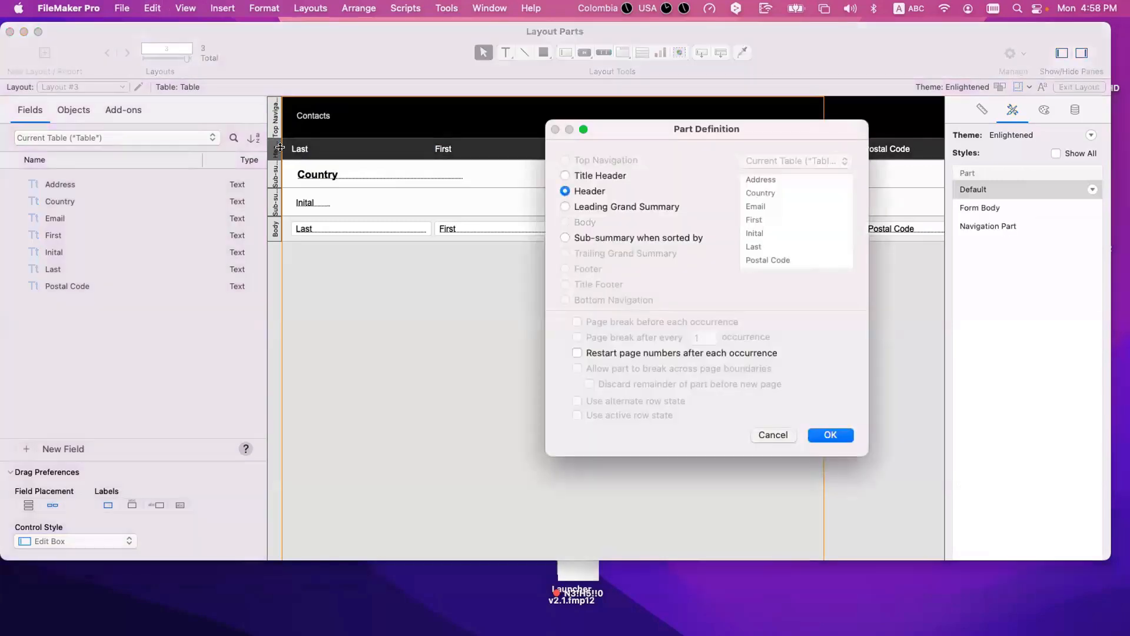
key("Escape")
double_click(275, 120)
key("Escape")
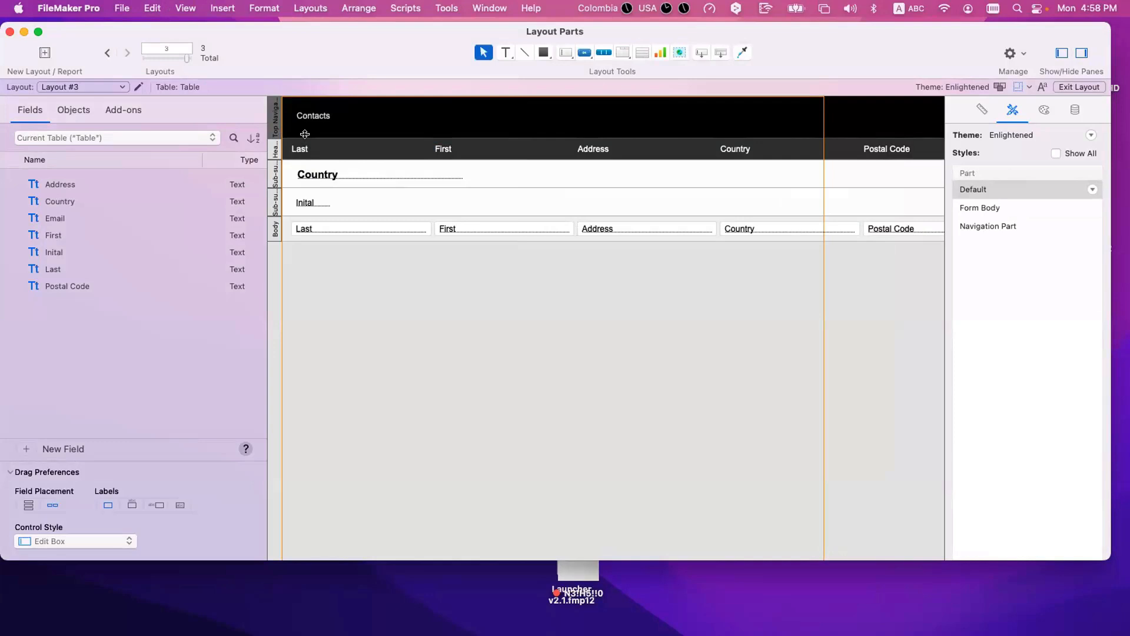
Step: Show the macOS on-screen keyboard and highlight its modifier keys
left_click(909, 9)
left_click(638, 259)
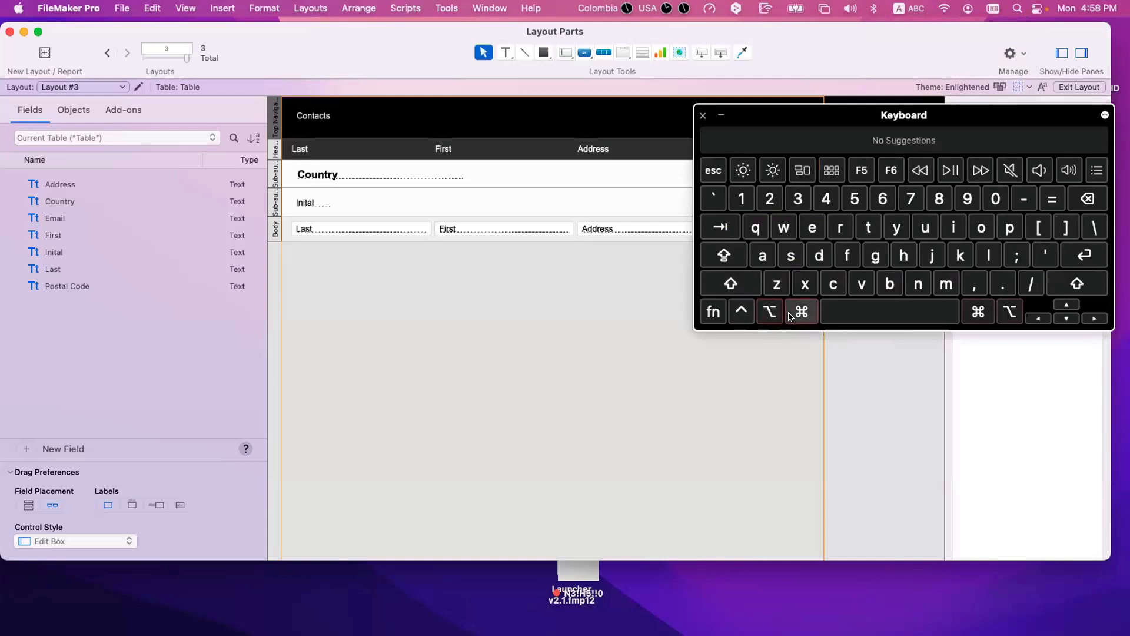
left_click(770, 311)
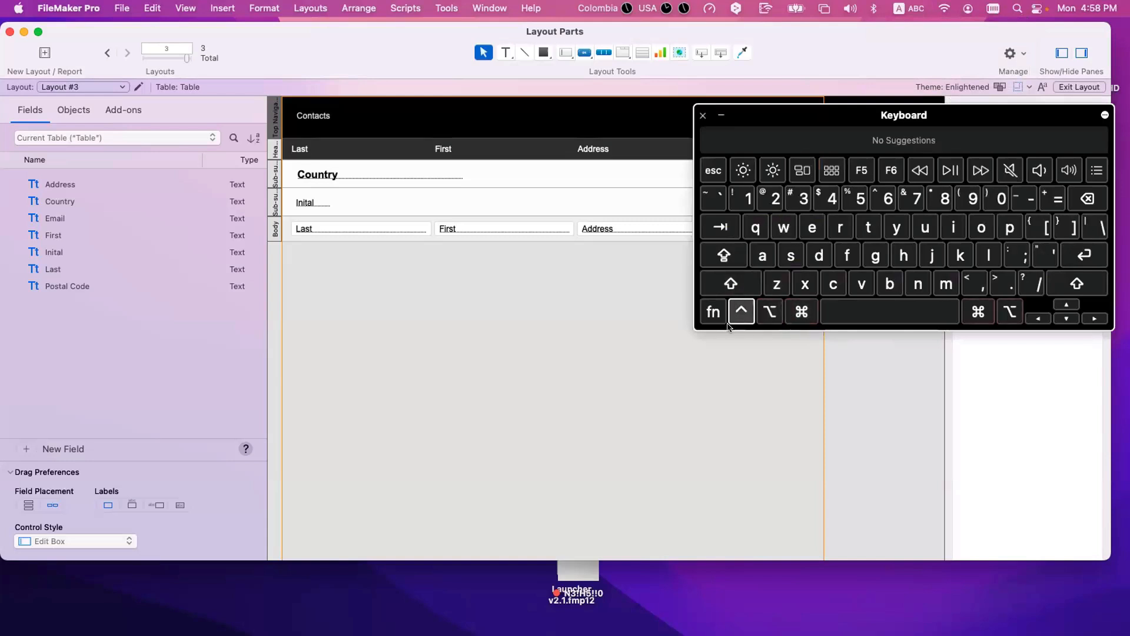
Step: Highlight the Option key on the on-screen keyboard and close the keyboard
left_click(766, 310)
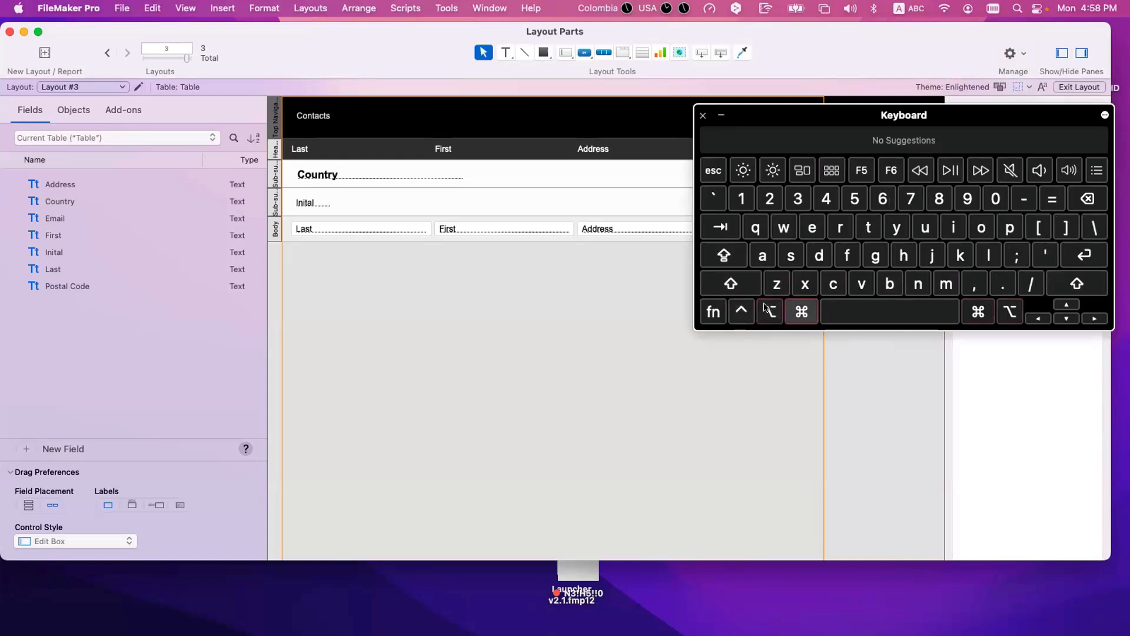
left_click(703, 115)
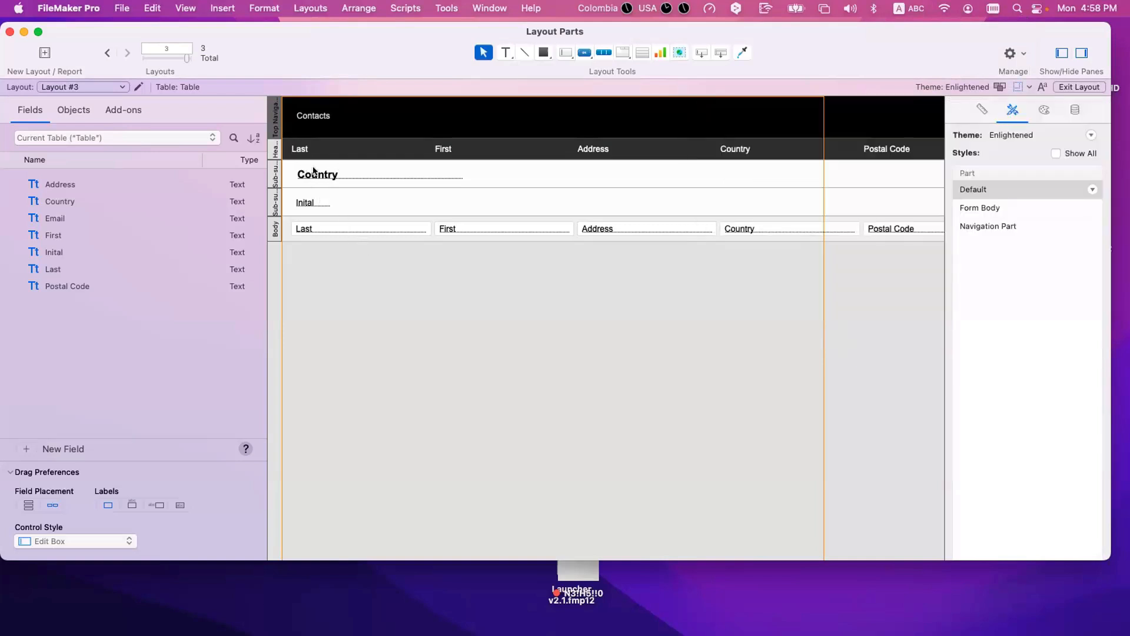
Step: Try moving the boundary between Top Navigation and Header down over the Header and up over Top Navigation, undoing each change
left_click_drag(305, 136, 306, 159)
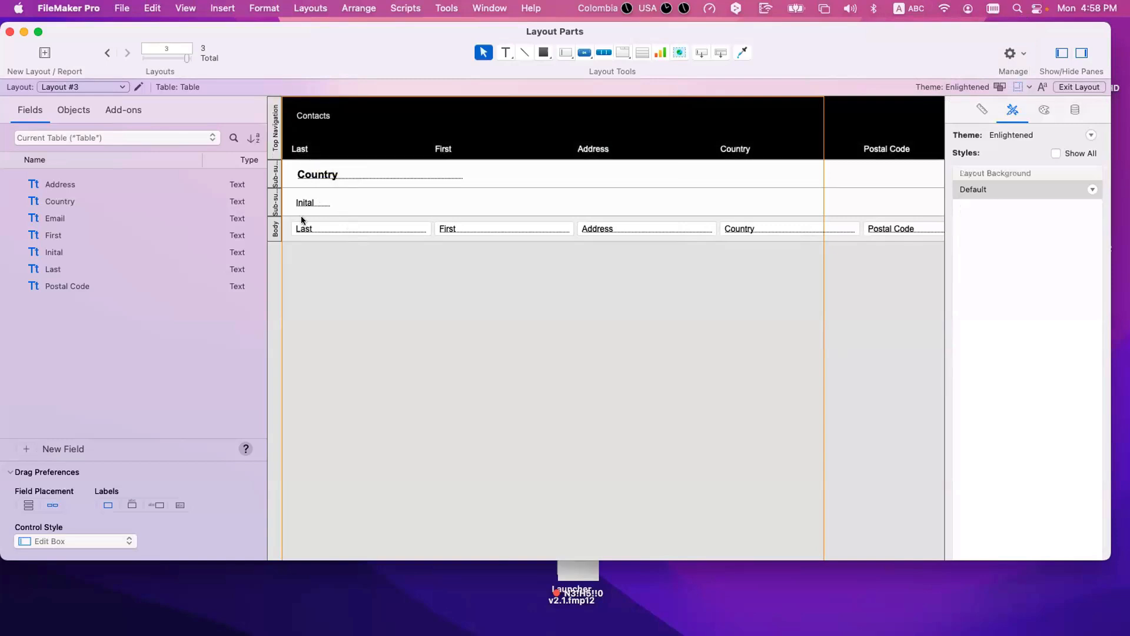
key("super+z")
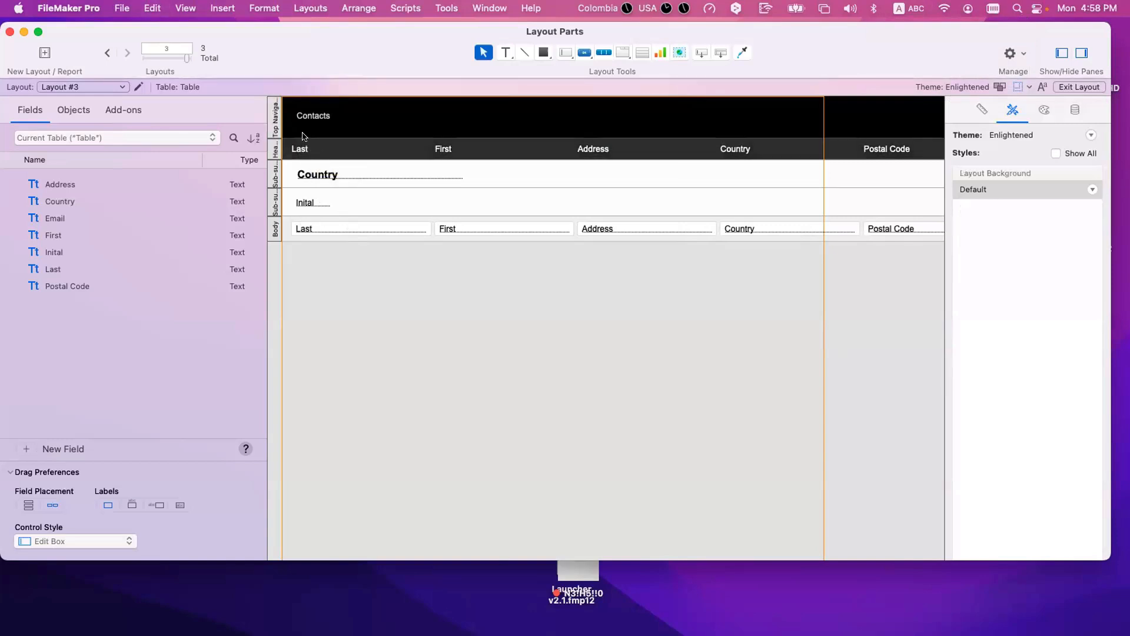
left_click_drag(302, 137, 305, 95)
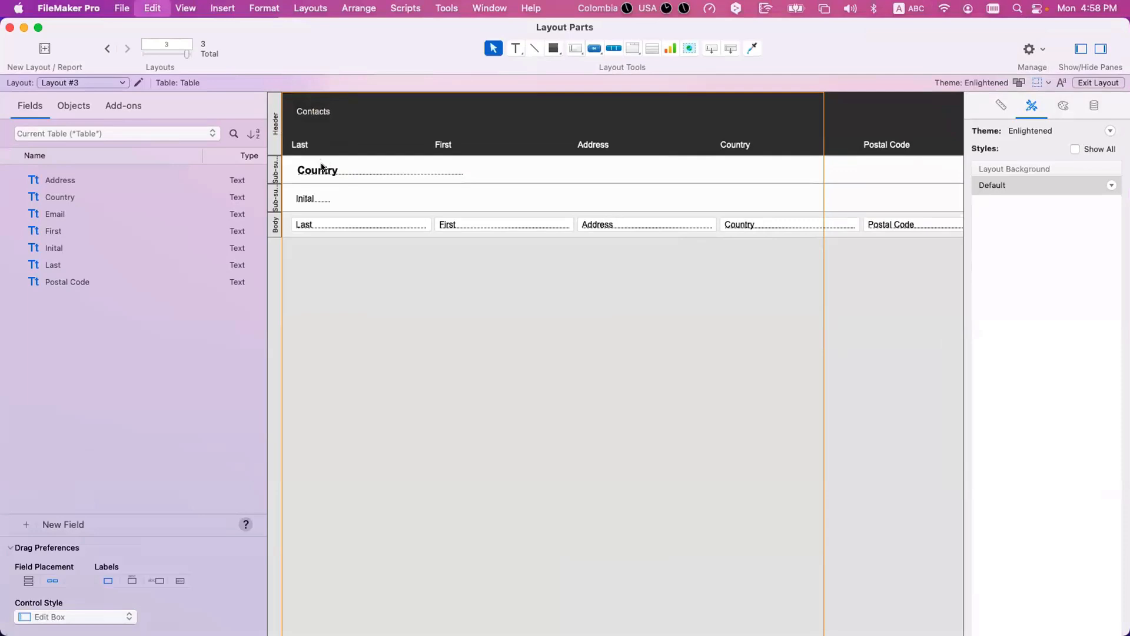
key("super+z")
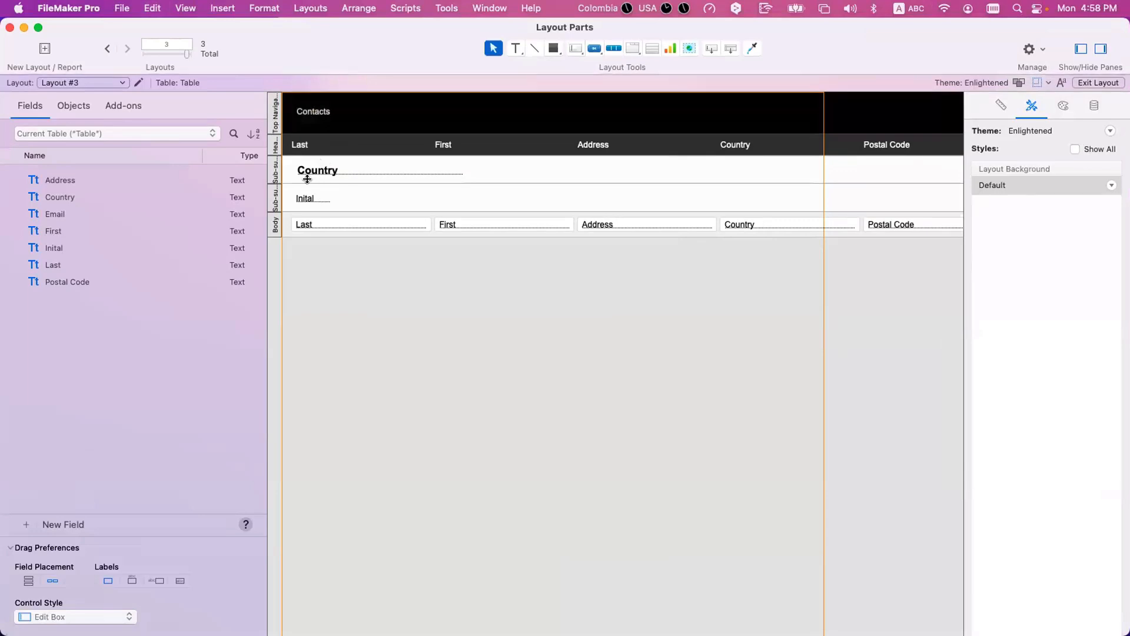
Step: Try moving the boundaries around the Country and Inital sub-summary parts over their neighbouring parts, and undo each change
left_click(307, 179)
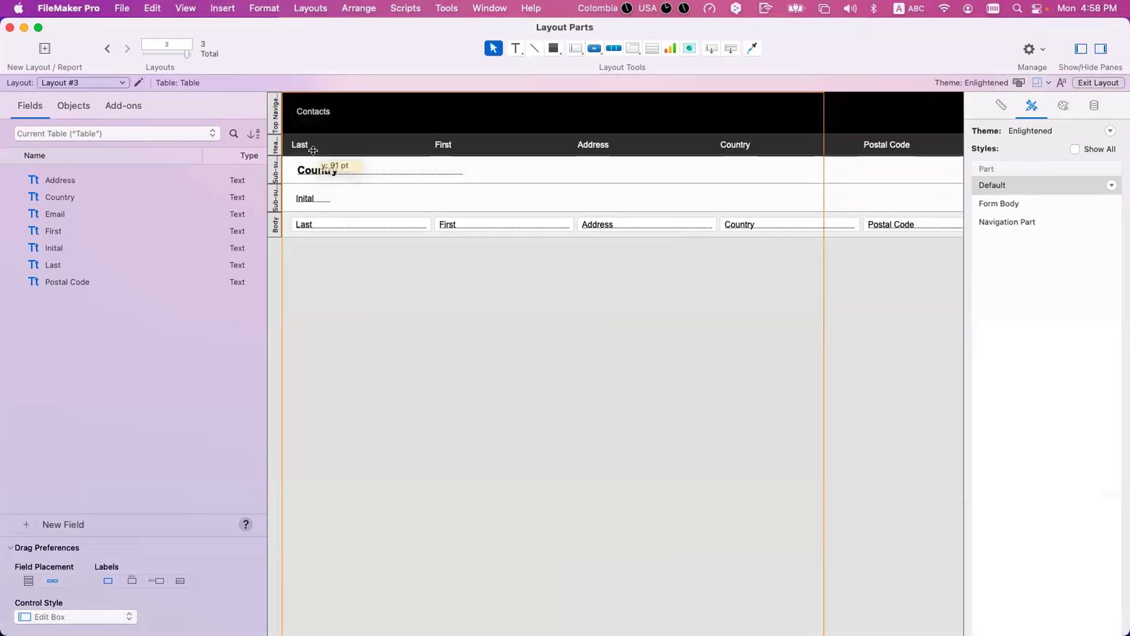
key("super+z")
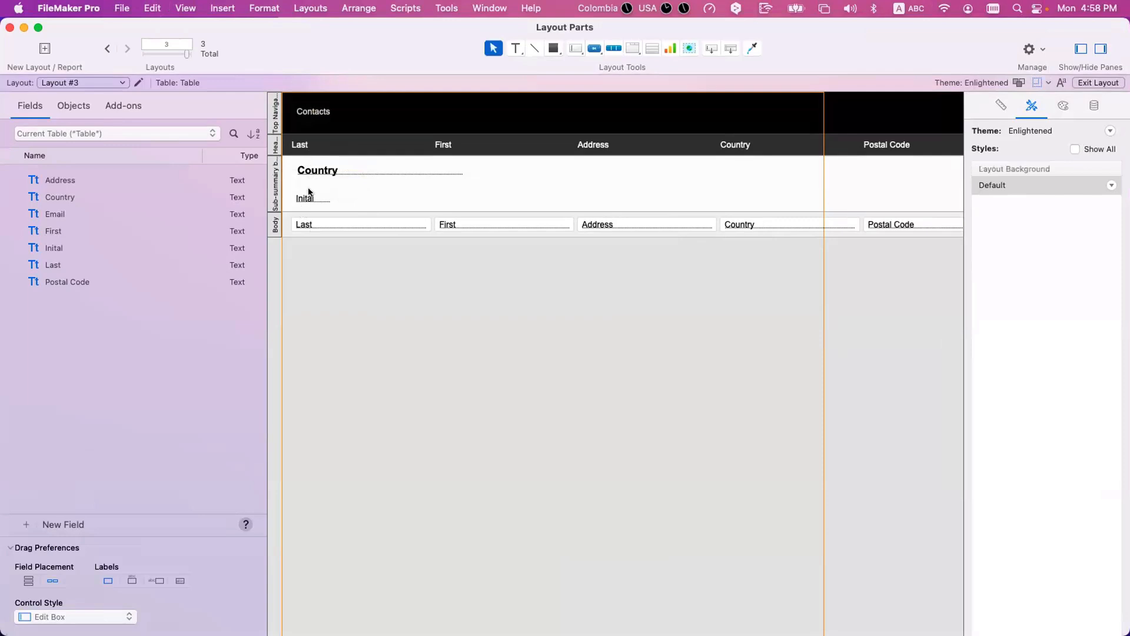
left_click_drag(309, 157, 310, 242)
key("super+z")
key("super+z")
left_click(312, 209)
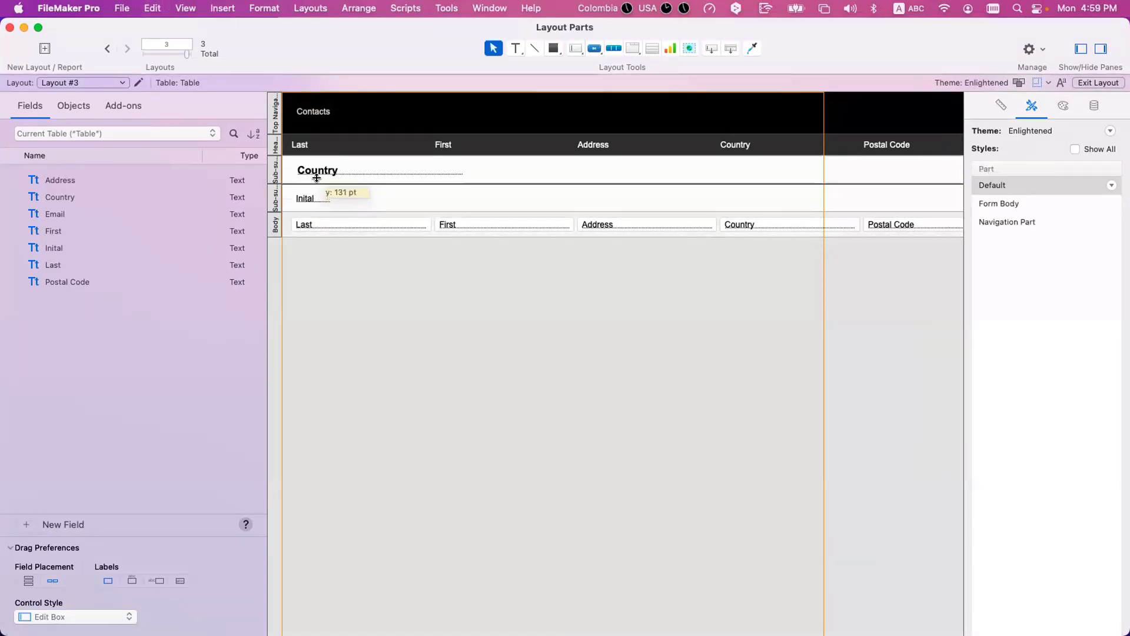
left_click(318, 180)
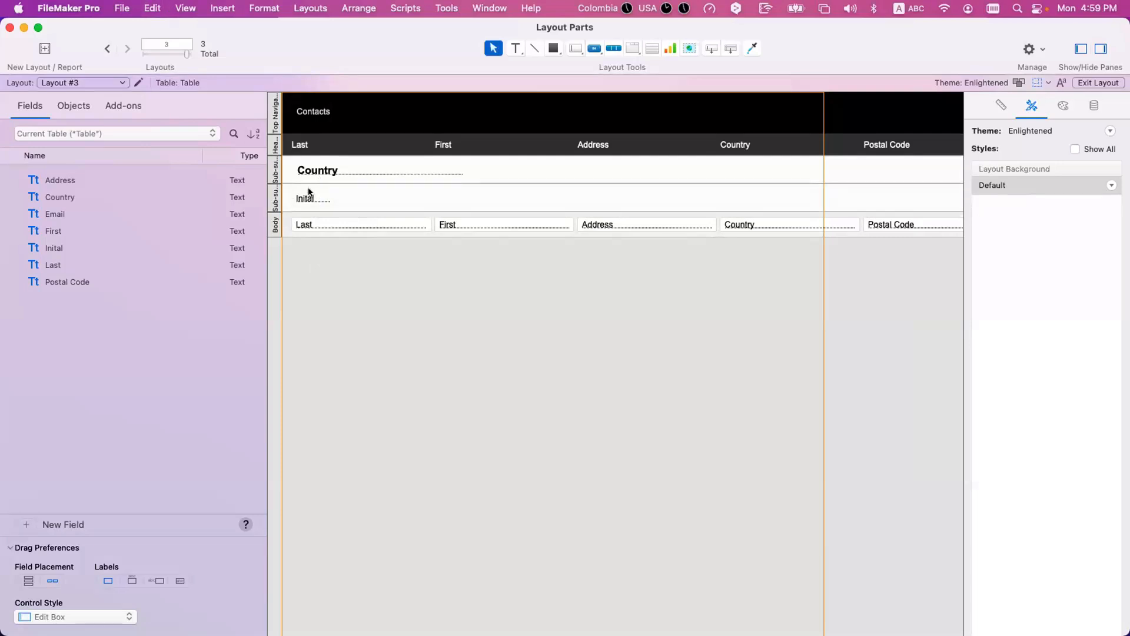
left_click(307, 155)
left_click_drag(307, 156, 312, 276)
key("super+z")
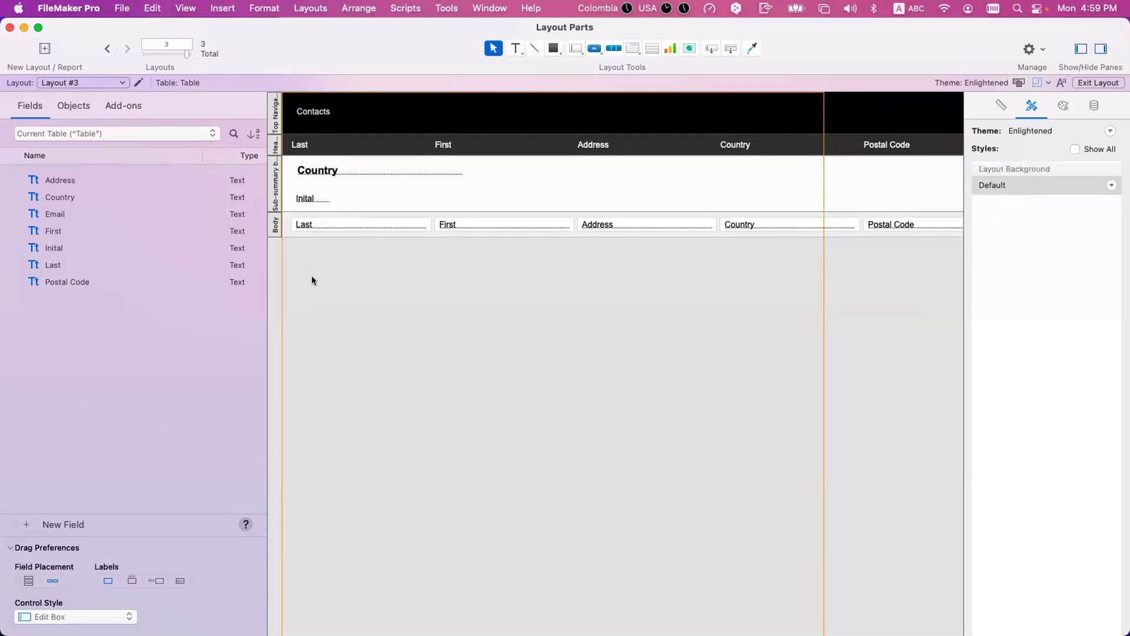
key("super+z")
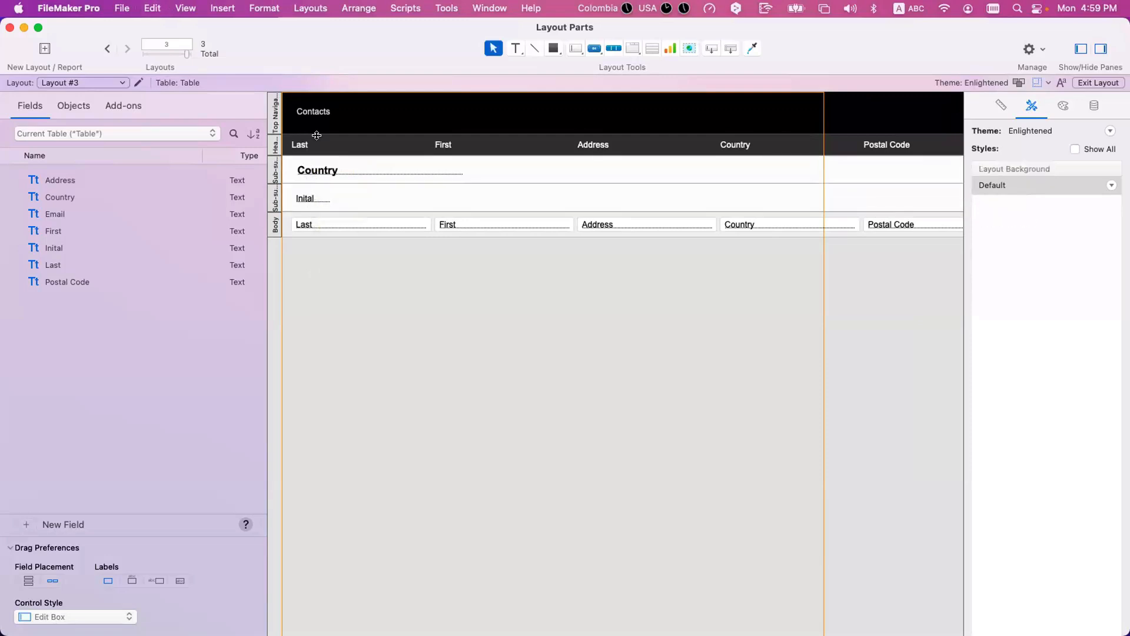
left_click(310, 203)
left_click(270, 202)
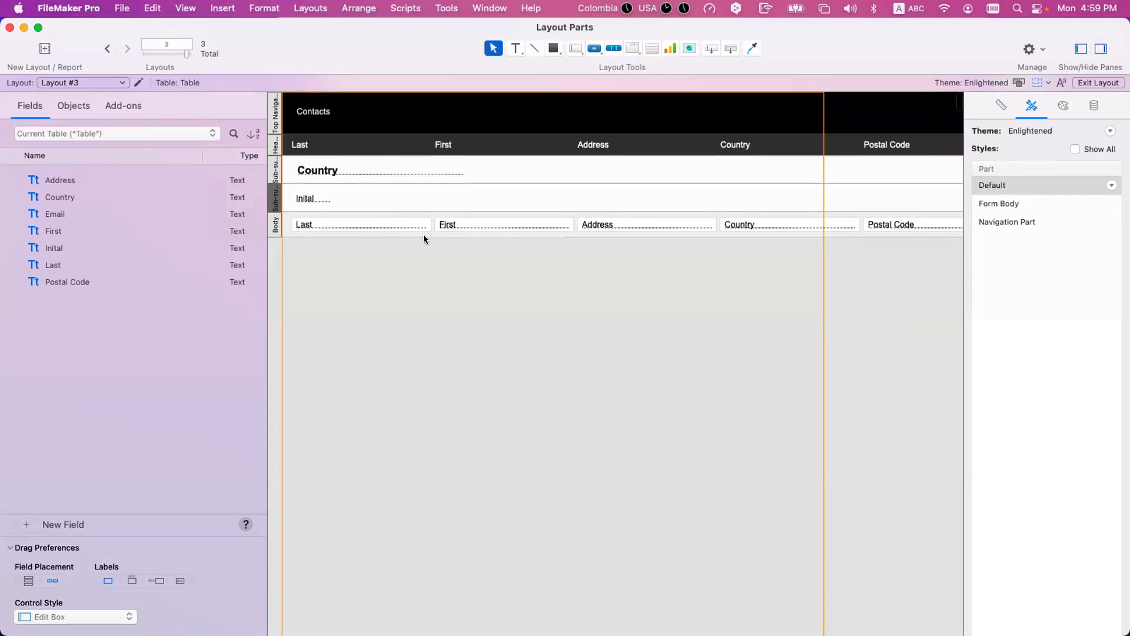
left_click(404, 255)
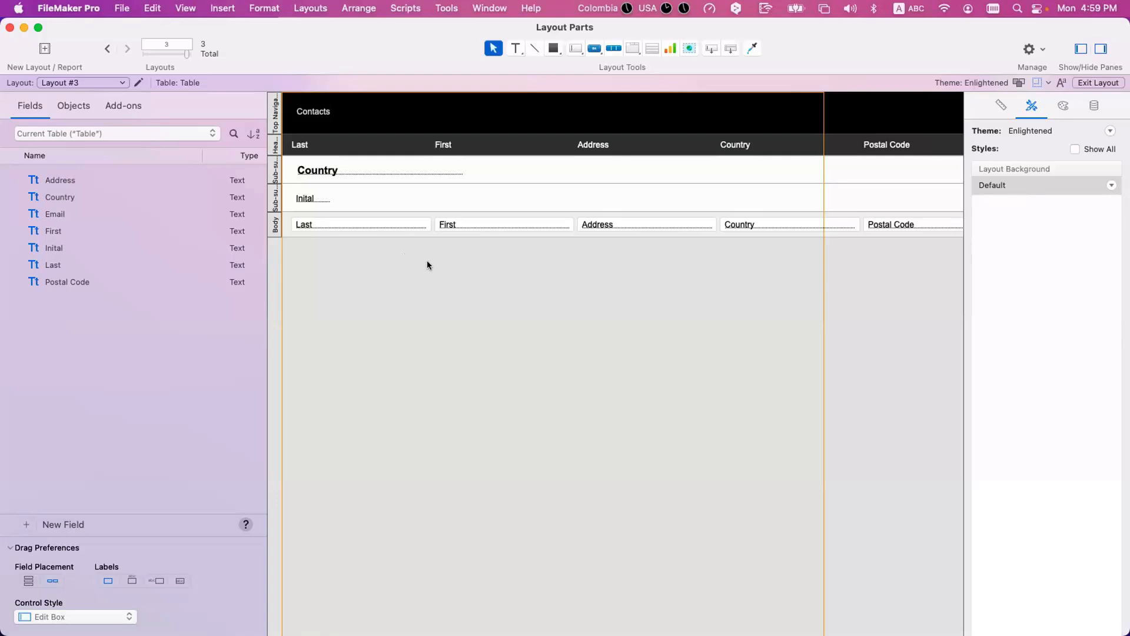
Step: Select the Body's Country field, evaluate Get ( SortState ) in a new Data Viewer expression in Browse mode, copy it, and discard the expression
left_click(762, 225)
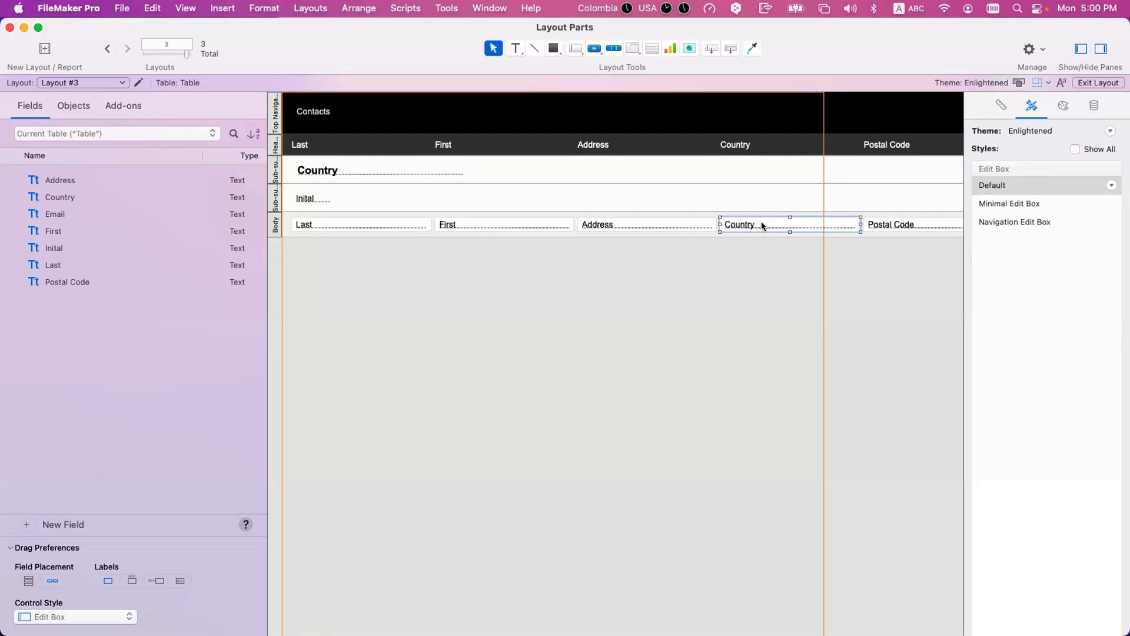
key("super+b")
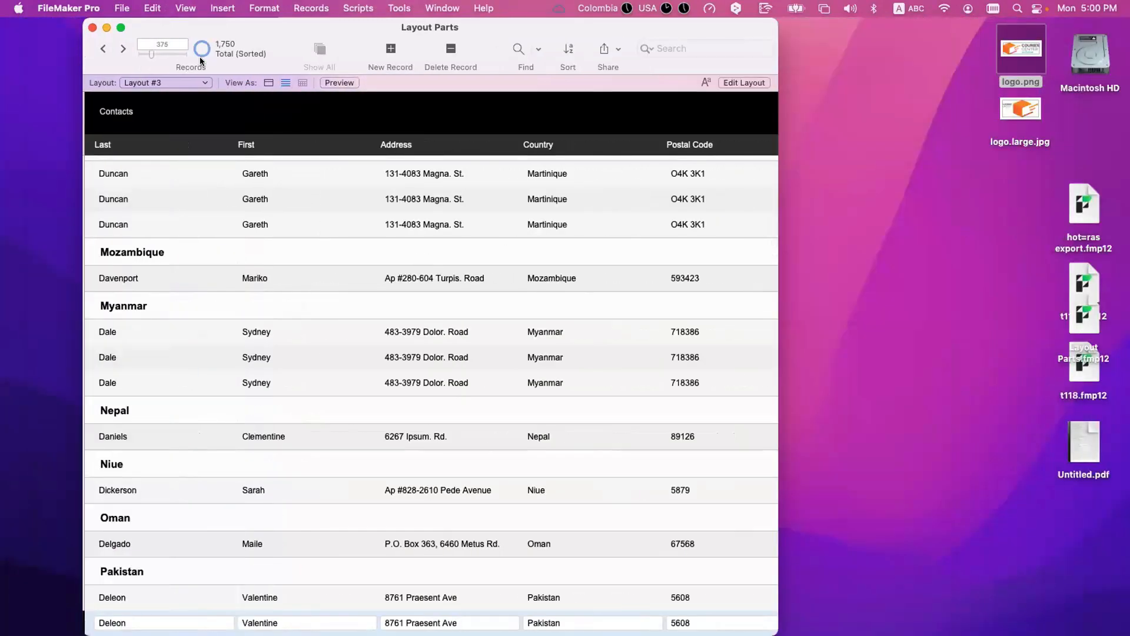
left_click(399, 7)
left_click(400, 54)
left_click(1037, 599)
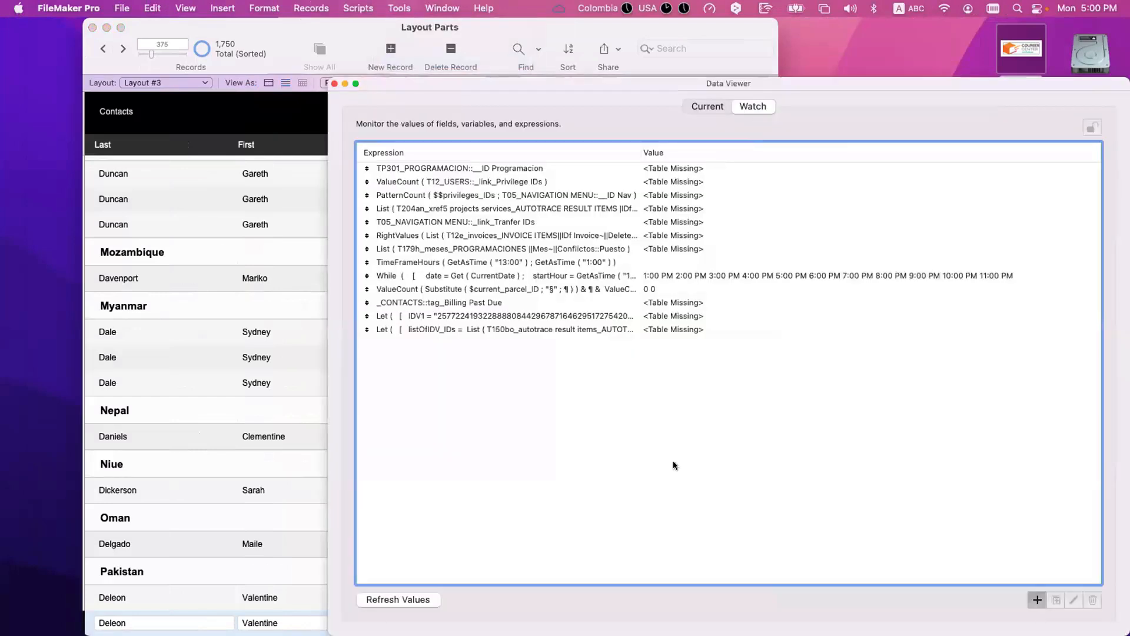
type("Get ( SortState )")
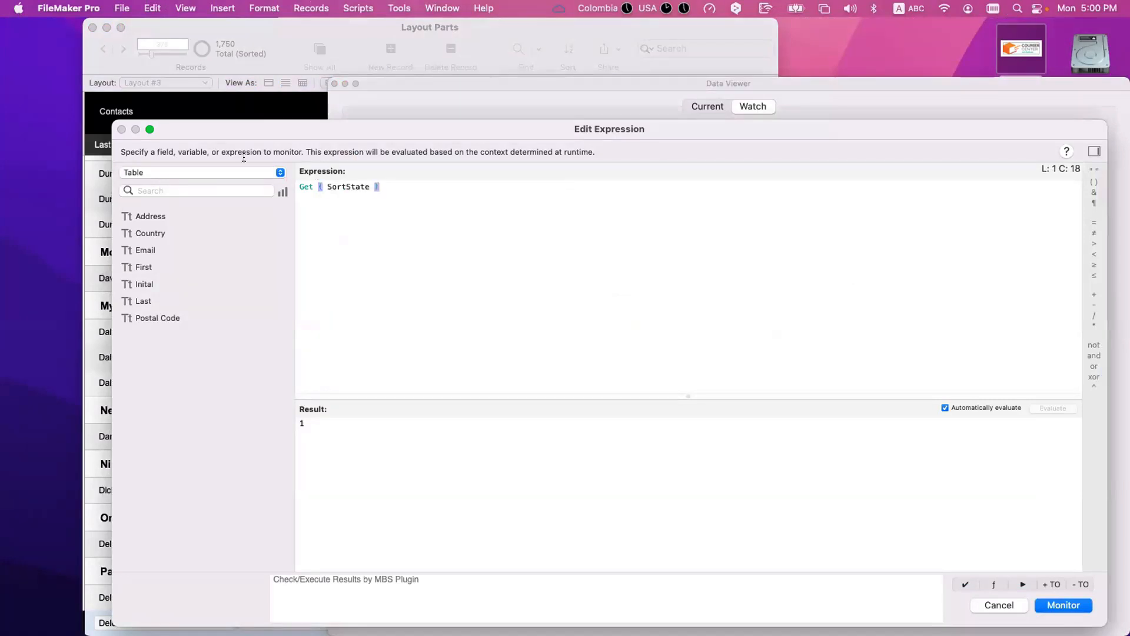
key("super+a")
key("super+c")
key("Escape")
key("Escape")
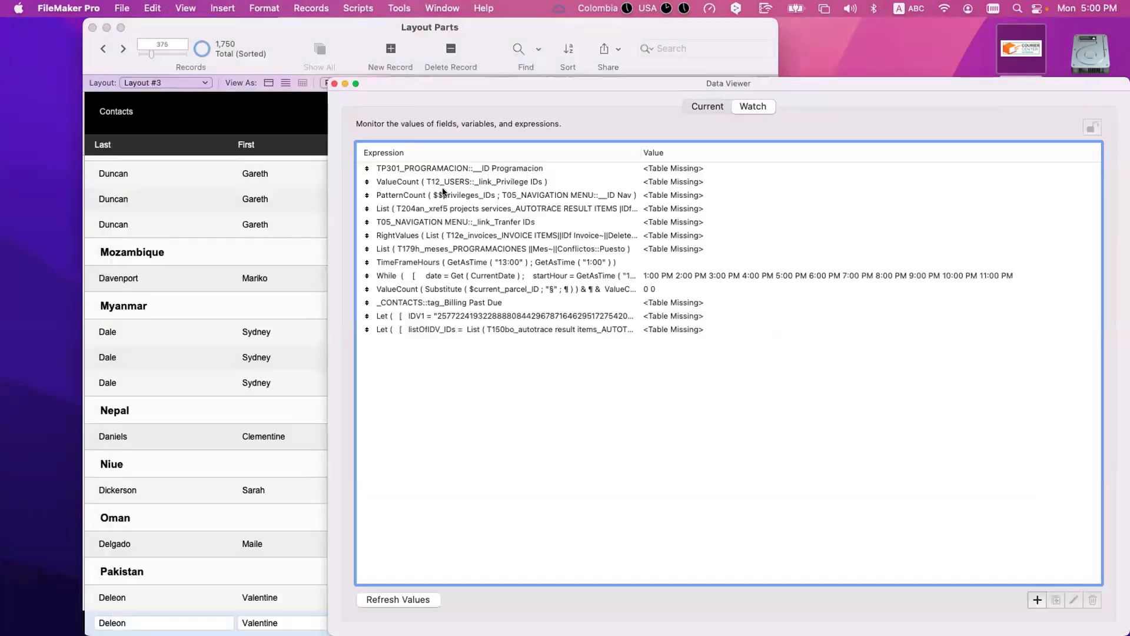
Step: Back in Layout mode, set the Body's Country field to hide when Get ( SortState ) is true
key("super+l")
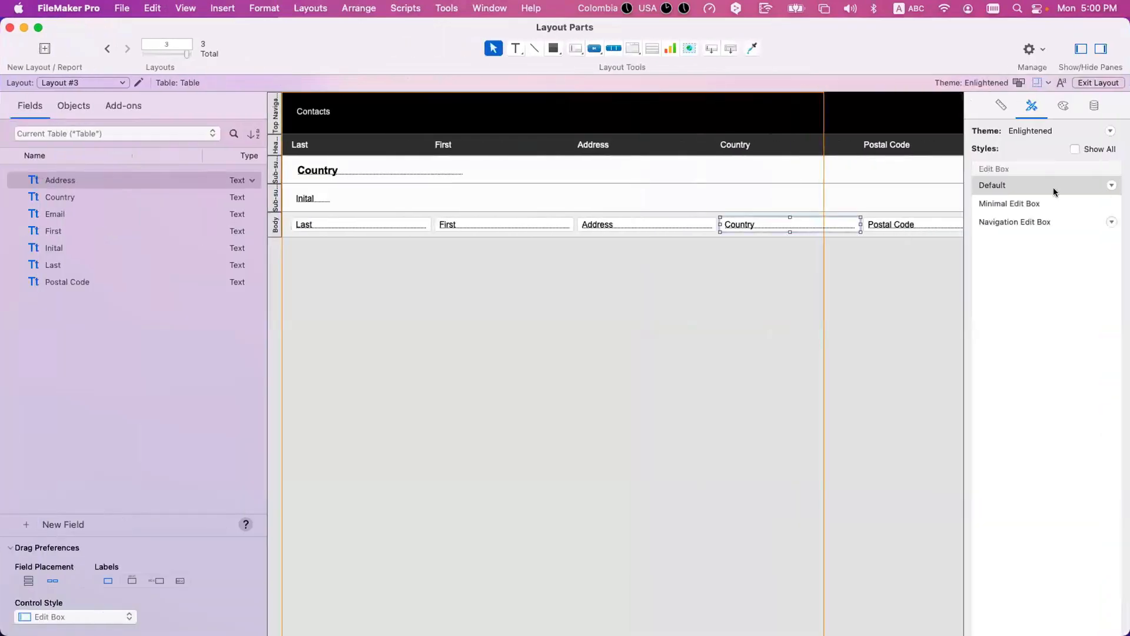
left_click(1093, 106)
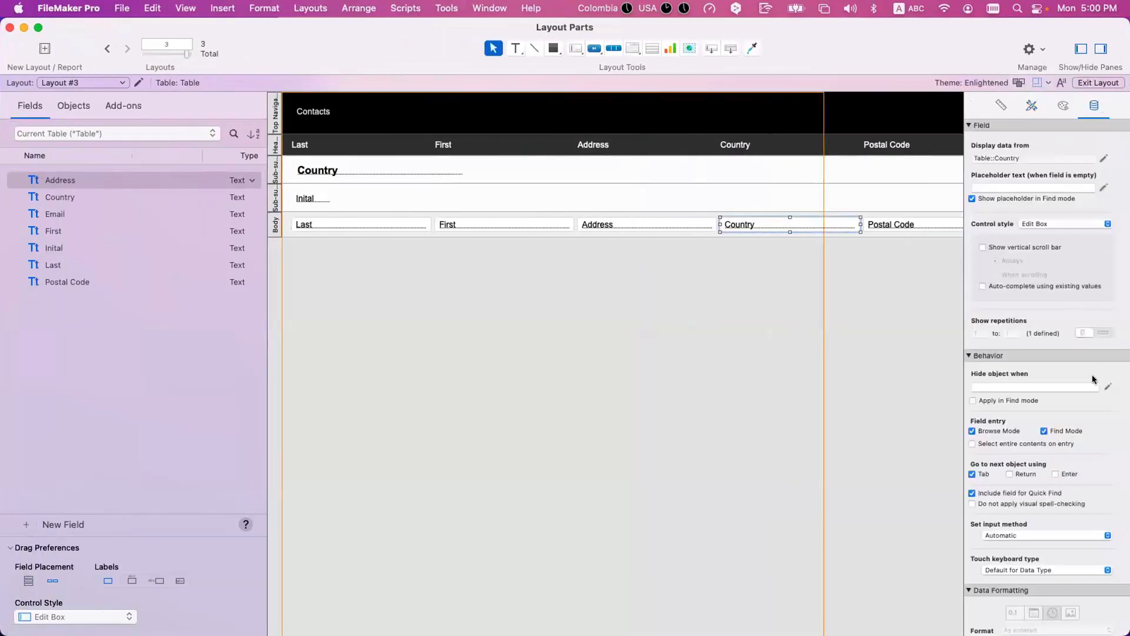
left_click(1106, 386)
key("super+v")
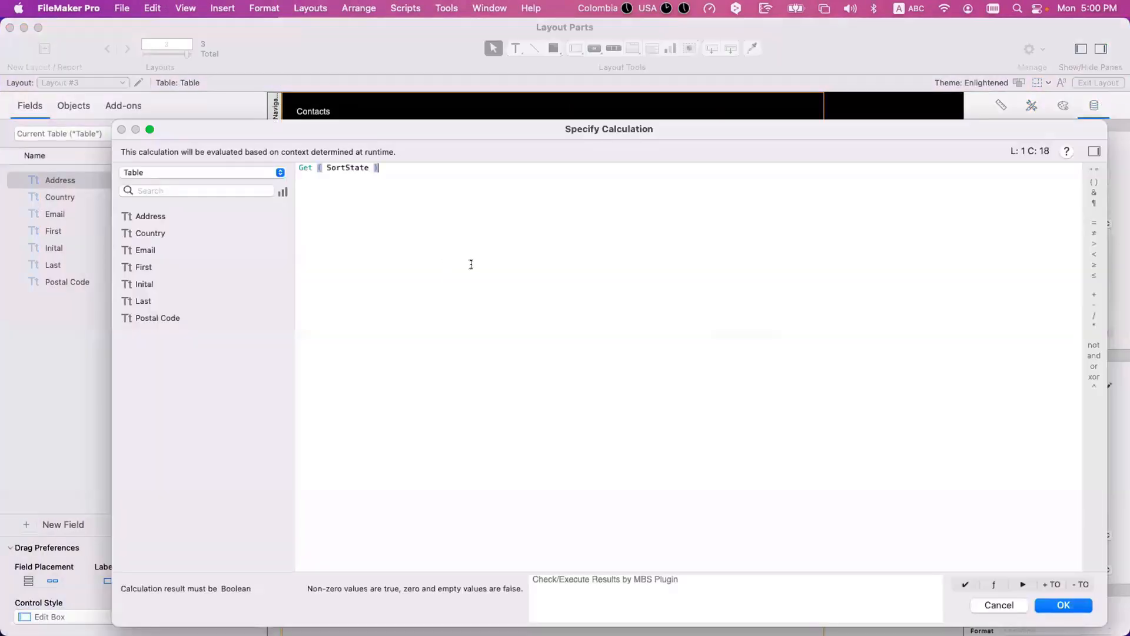
key("Return")
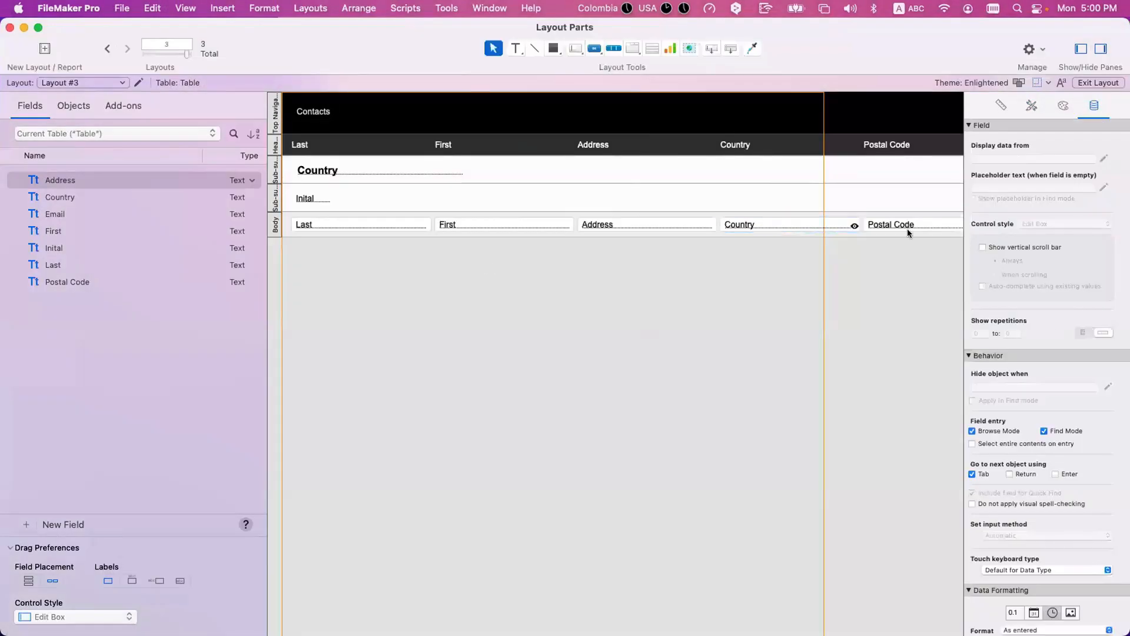
Step: Check the Country field's hide condition in Browse mode by unsorting the records and sorting them again
key("super+b")
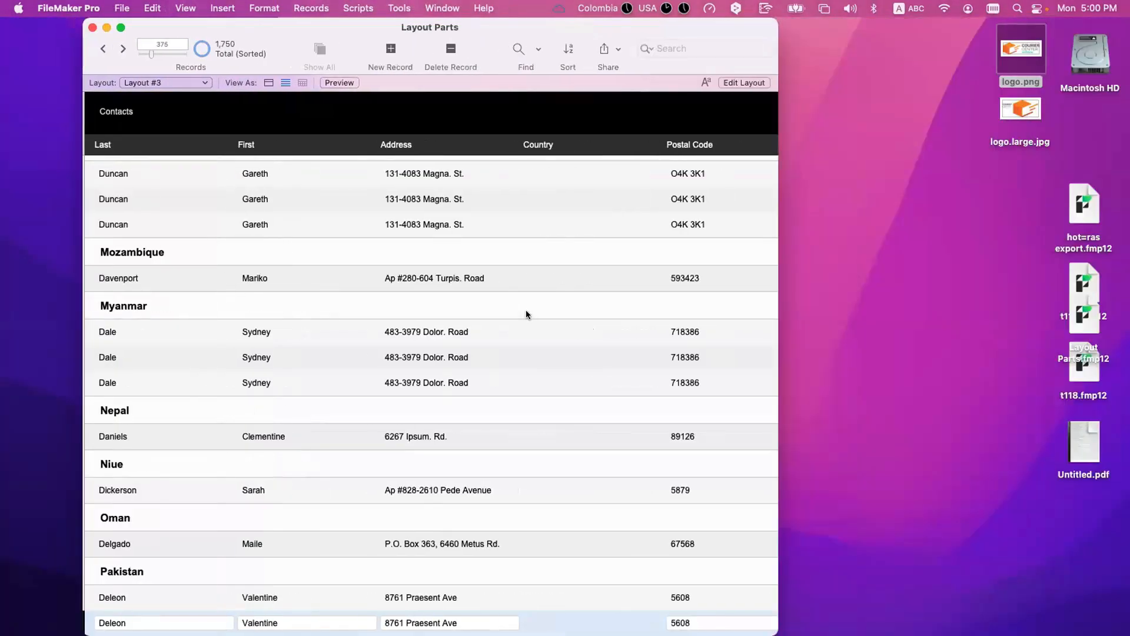
key("super+s")
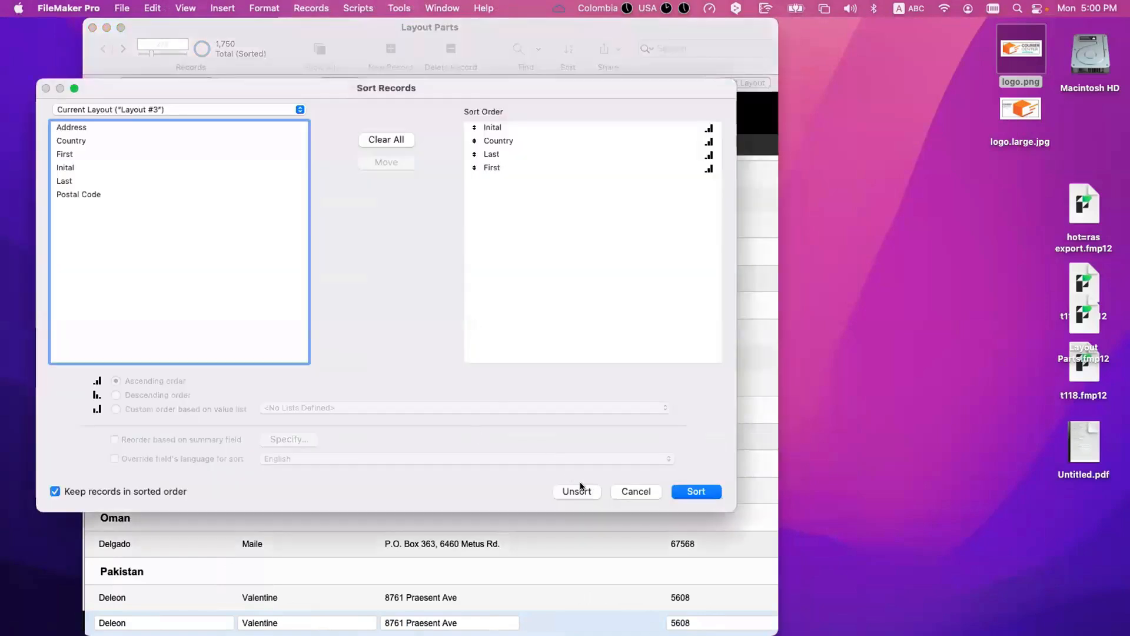
left_click(570, 489)
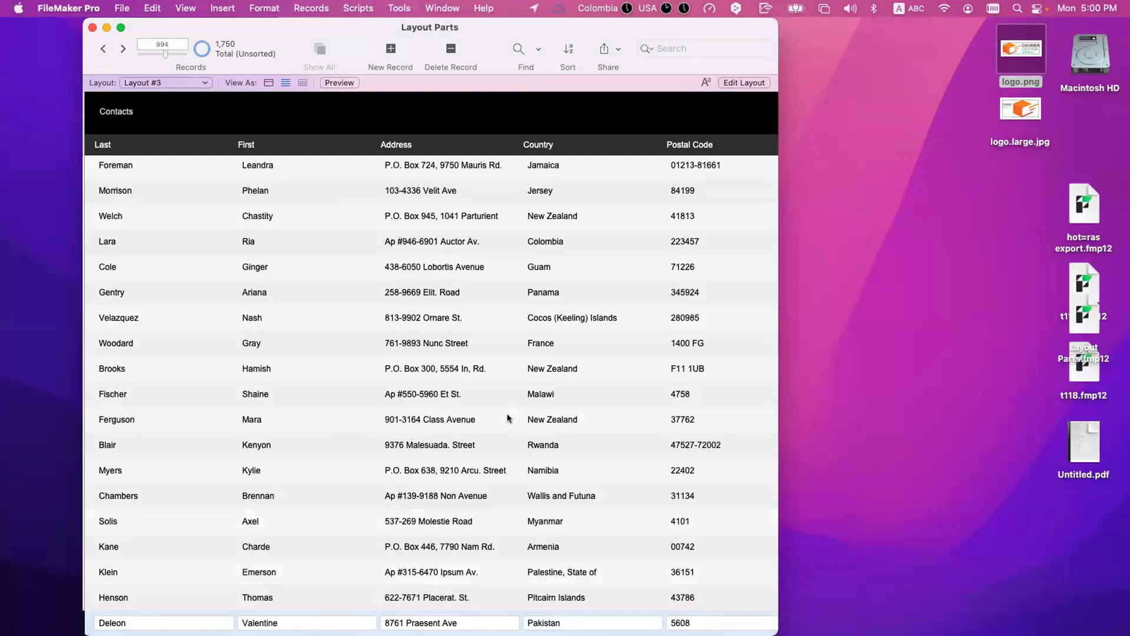
key("super+s")
left_click(696, 492)
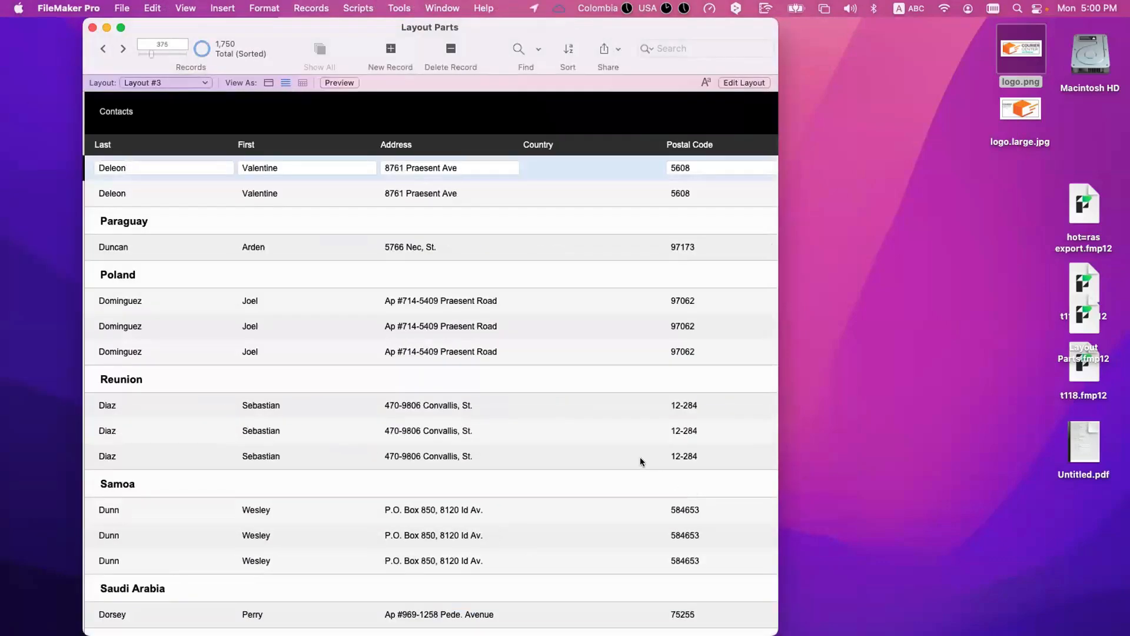
Step: Set the Header's Country label in Layout mode to hide when Get ( SortState ) is true
key("super+l")
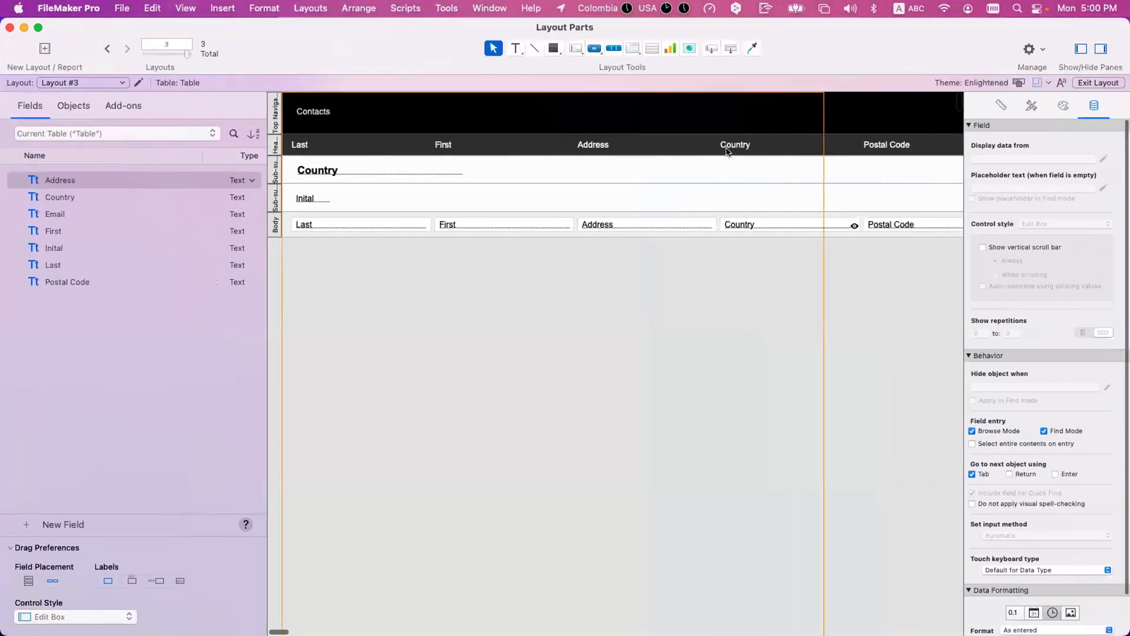
left_click(1025, 385)
key("super+v")
Step: In Browse mode, unsort and re-sort the records to check the hidden Country heading, and review the grouped list from its start
key("super+b")
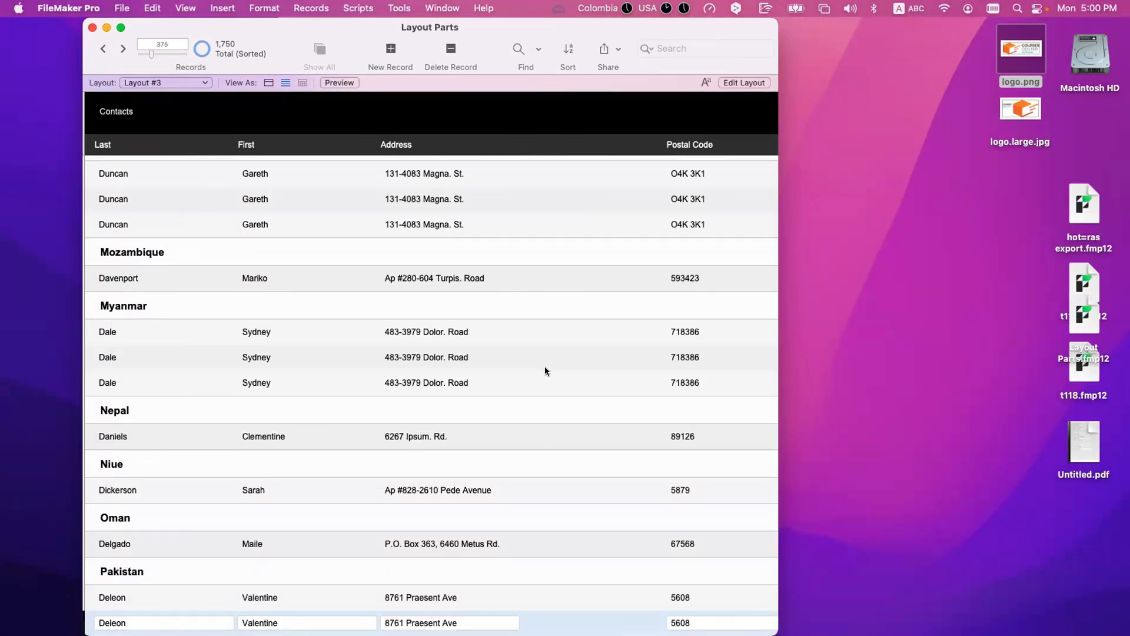
key("super+s")
left_click(585, 491)
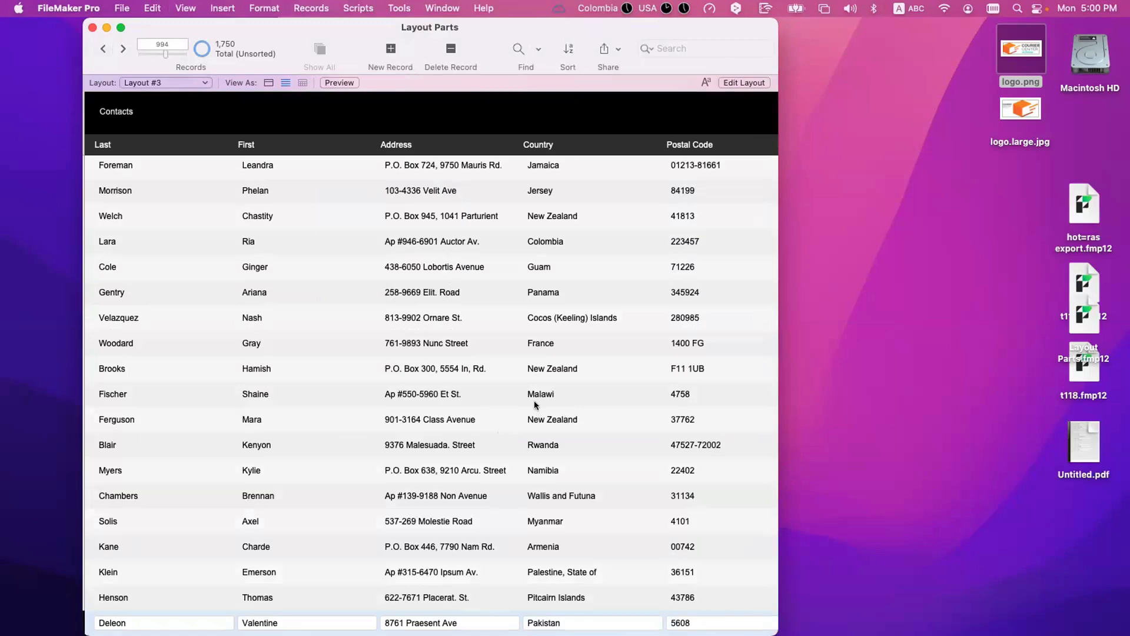
scroll(534, 405, "up", 15)
scroll(535, 405, "up", 10)
key("super+s")
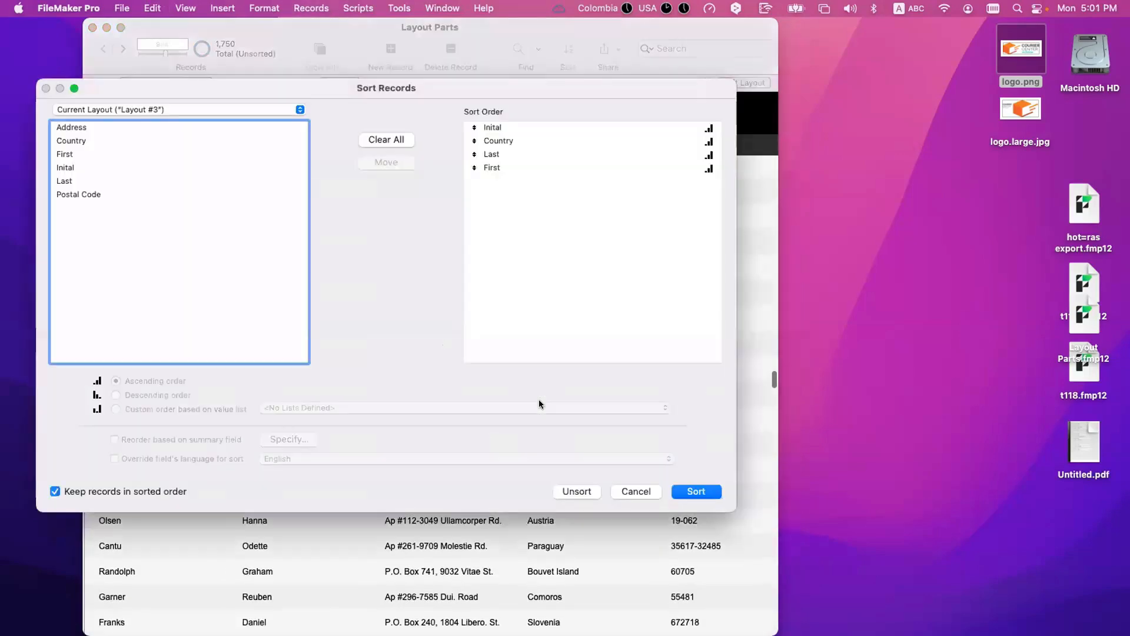
key("Return")
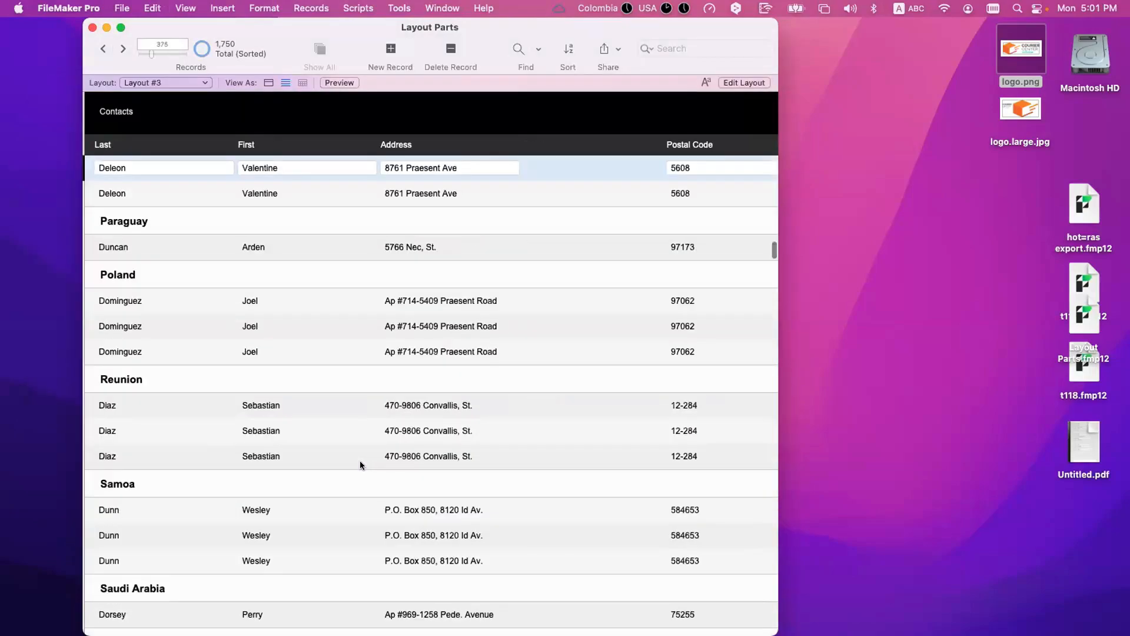
scroll(361, 465, "up", 15)
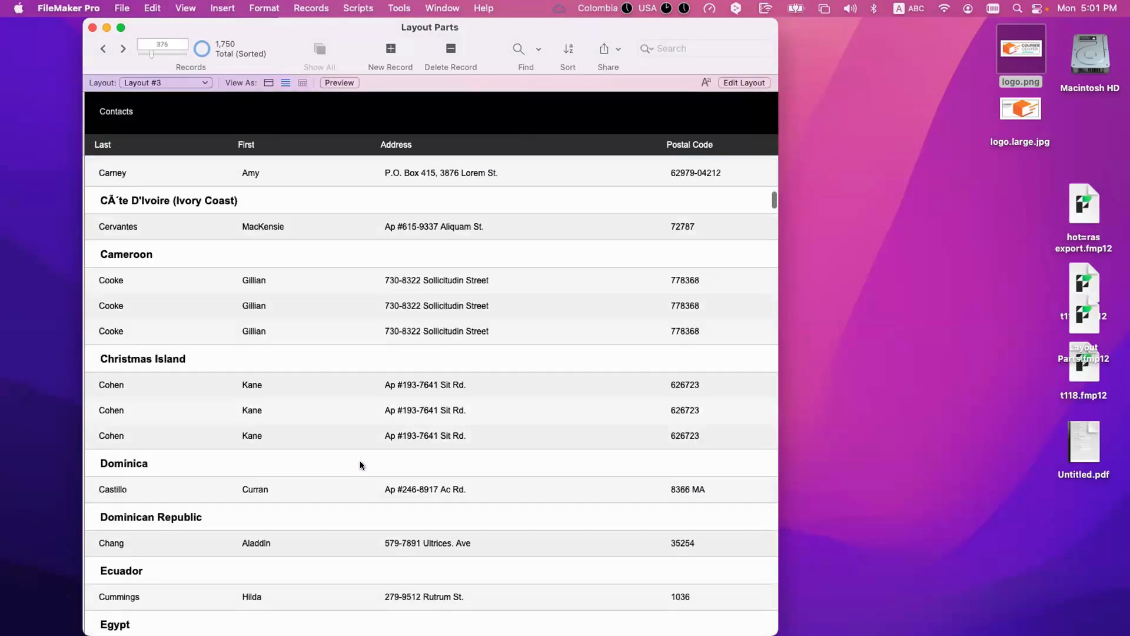
scroll(360, 464, "up", 15)
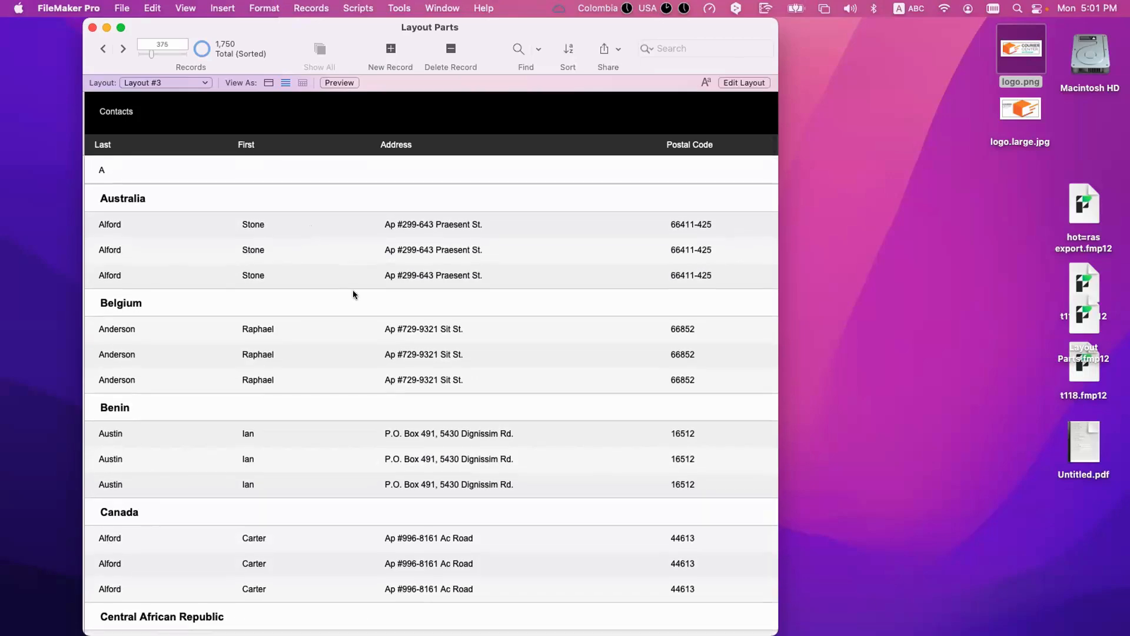
Step: Look through the sorted contact list in Browse mode to review its country groups, and return to the start
scroll(352, 290, "down", 8)
scroll(353, 291, "down", 20)
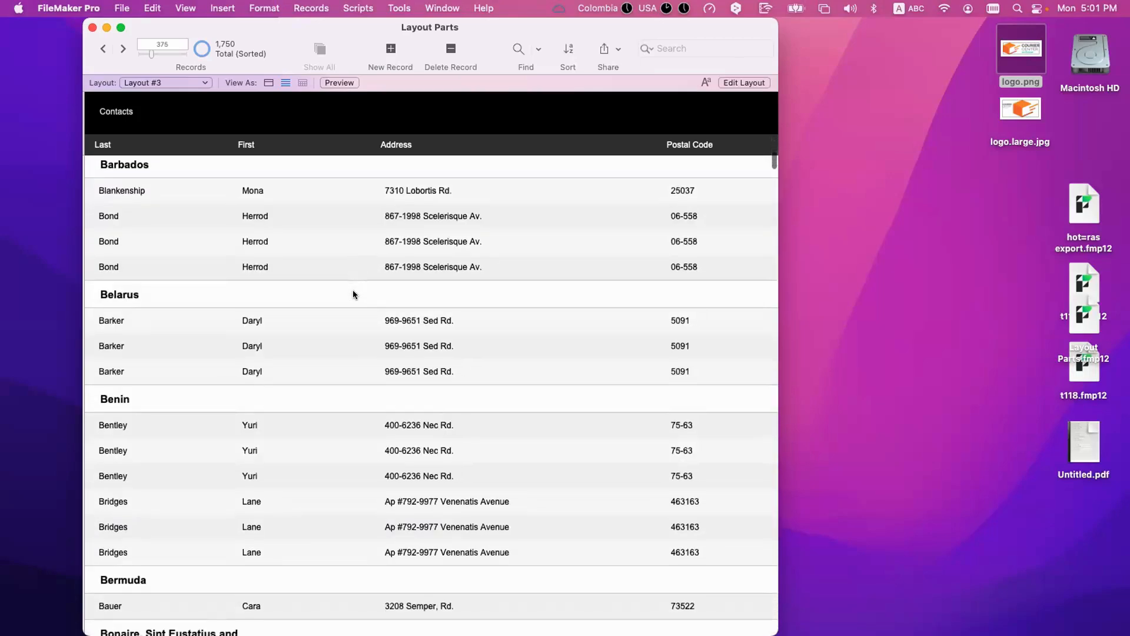
scroll(353, 292, "up", 20)
scroll(353, 292, "up", 20)
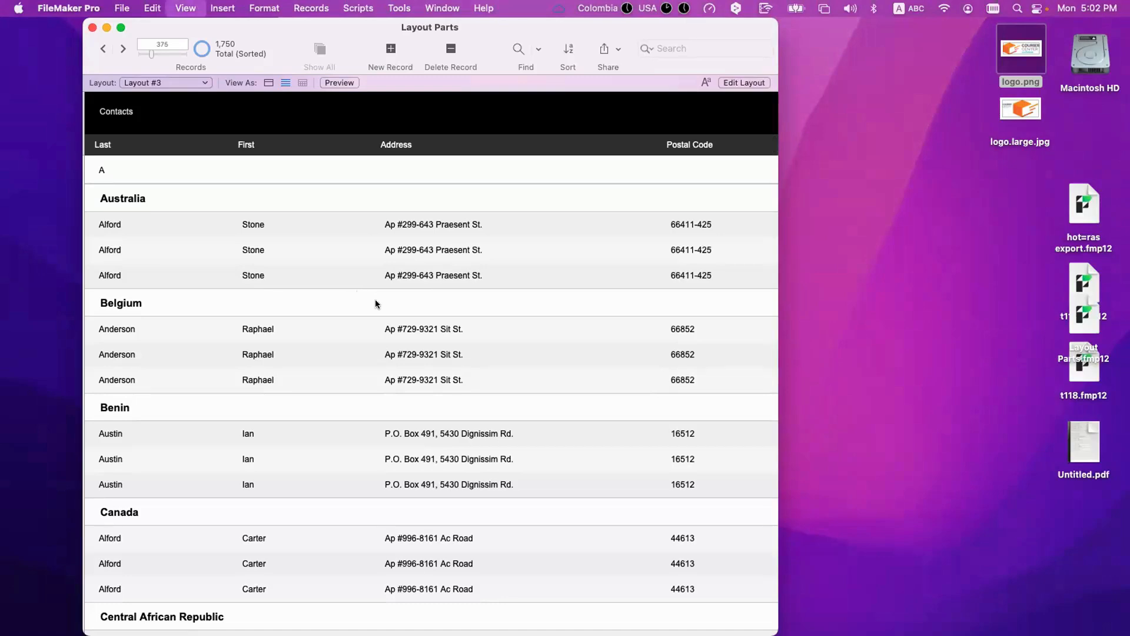
Step: In Layout mode, inspect the Body's First field's behavior settings and its position, autosizing and sliding options
key("super+l")
left_click(482, 223)
scroll(1003, 382, "down", 3)
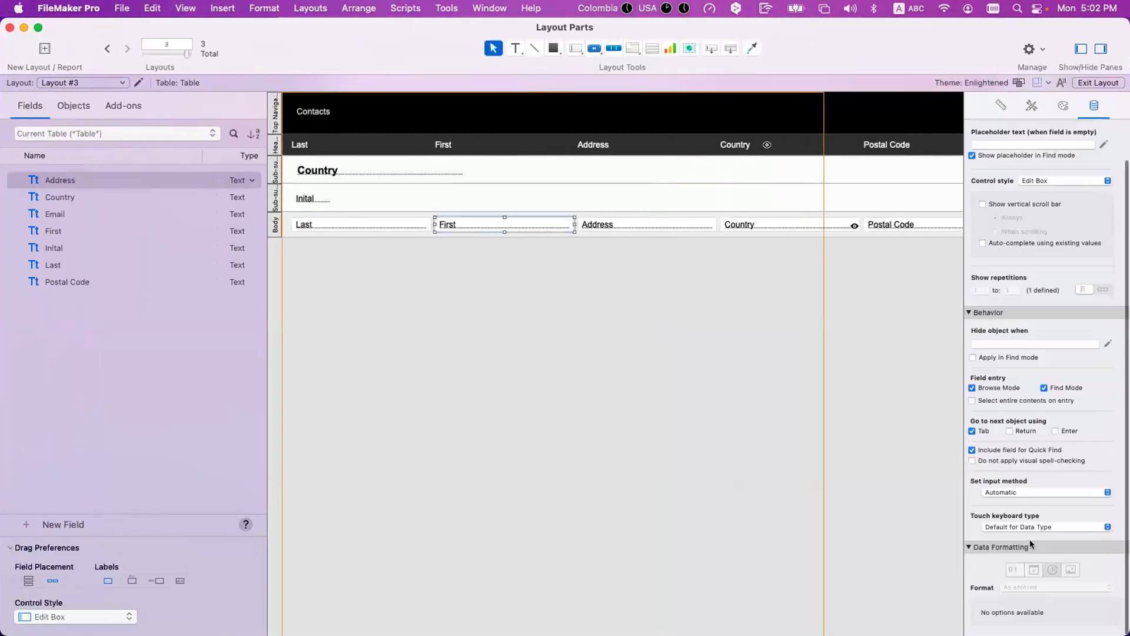
left_click(1003, 107)
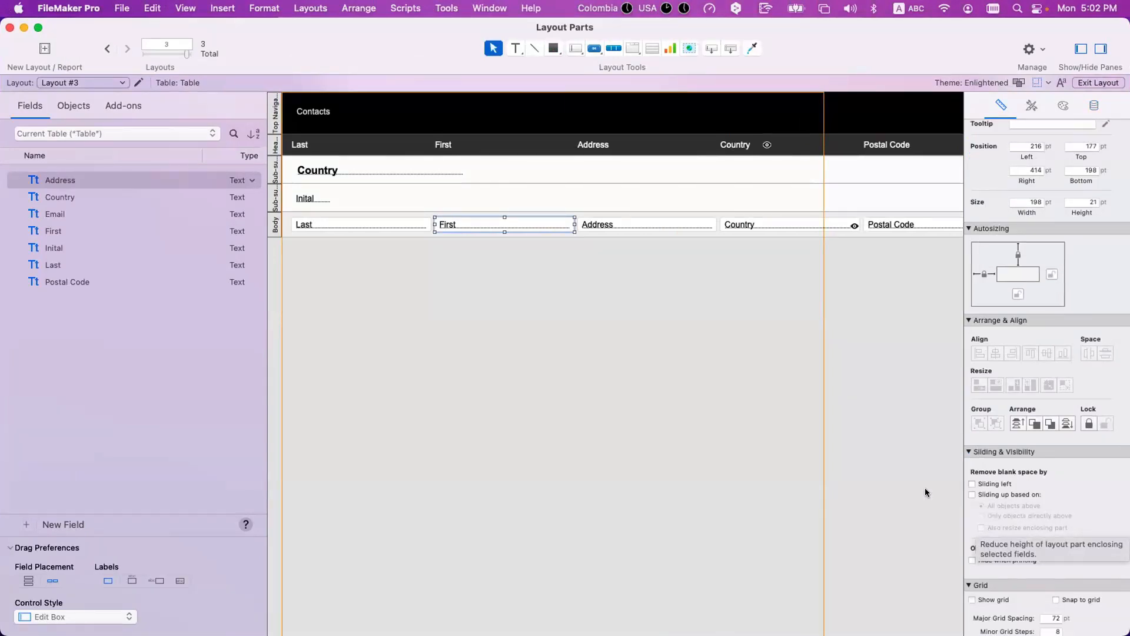
Step: Examine the part type and page-break options in the definition of the sub-summary sorted by Inital
double_click(275, 198)
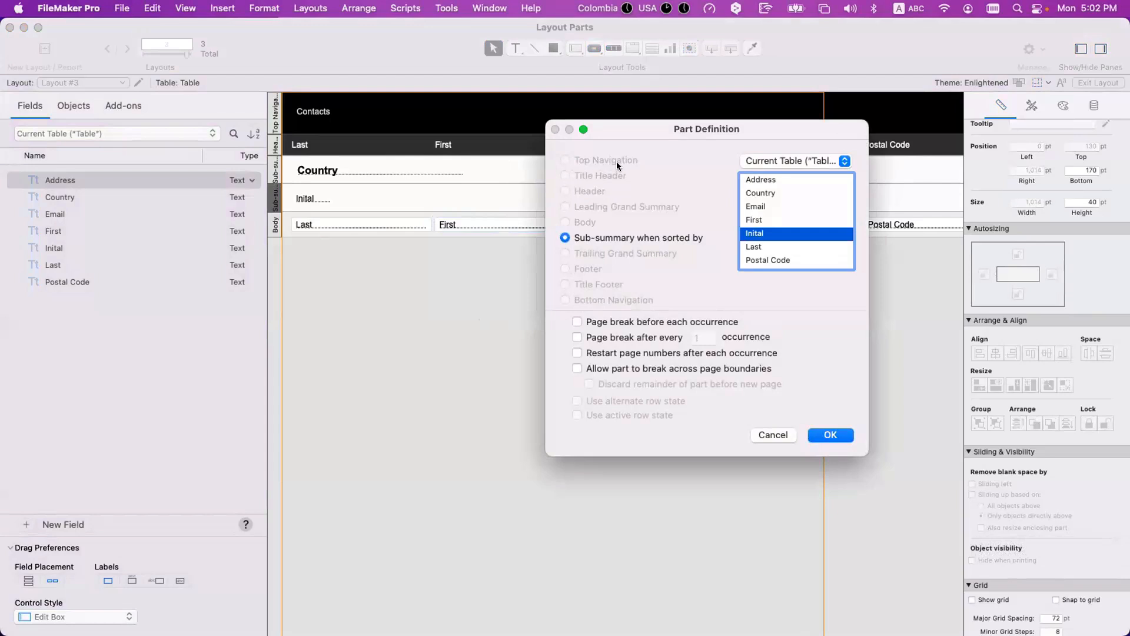
key("Return")
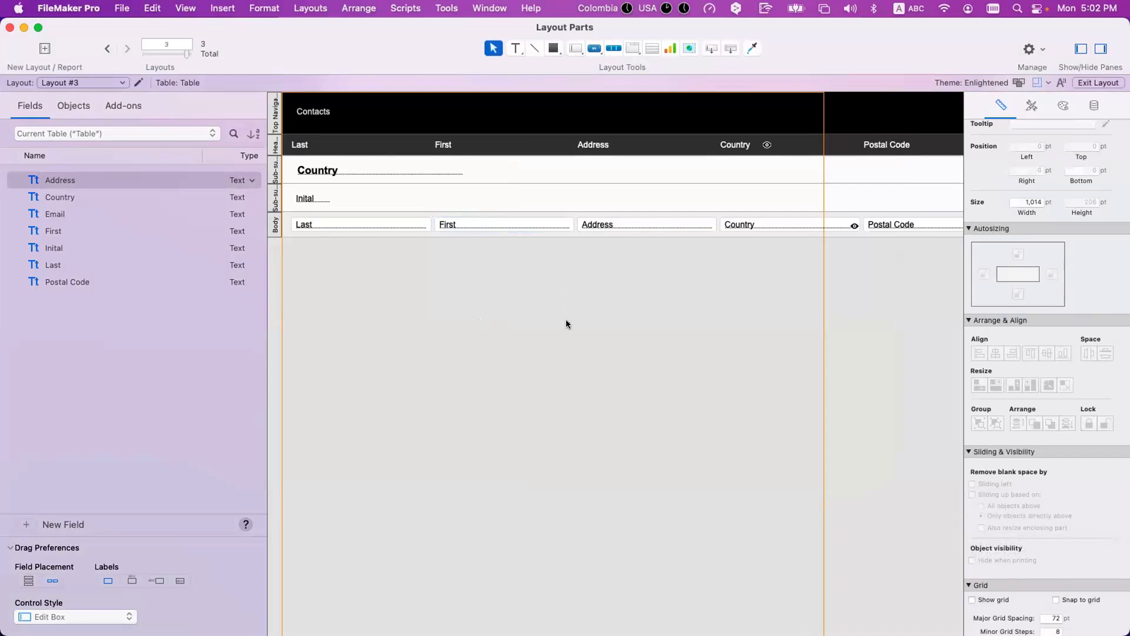
double_click(275, 197)
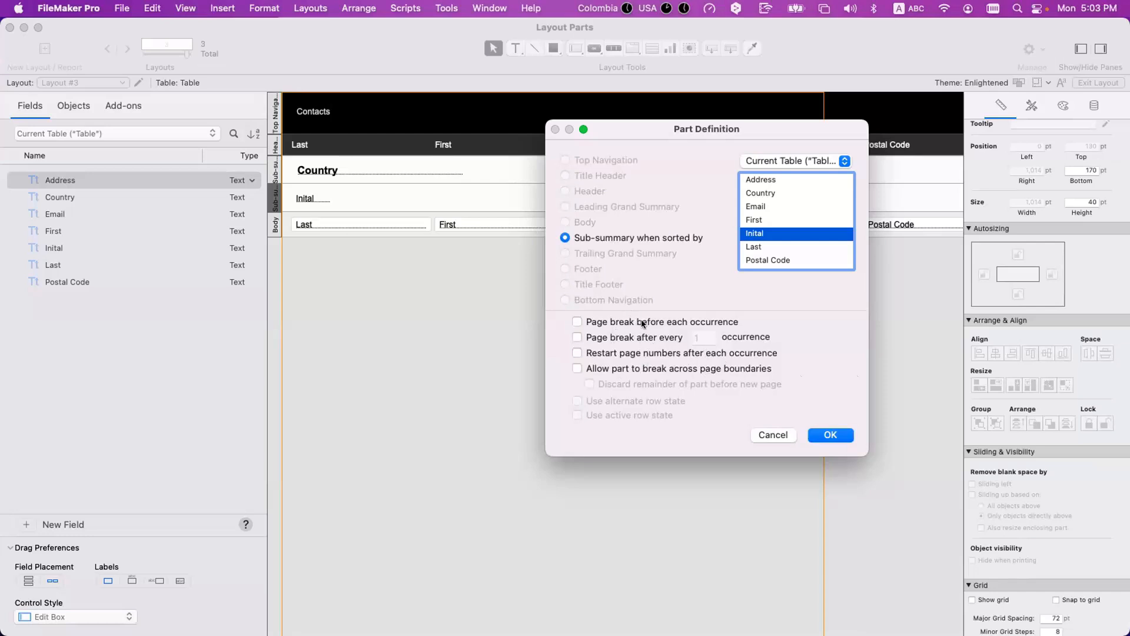
left_click(812, 435)
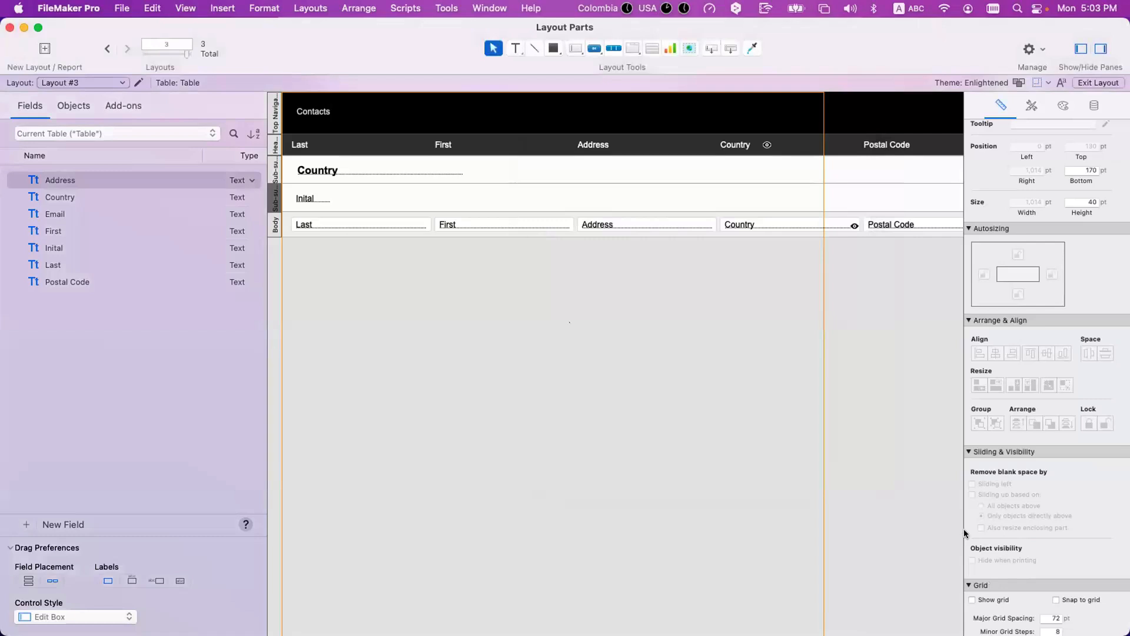
Step: Review the Inital sub-summary's option for breaking across page boundaries in its part definition, and leave without changes
scroll(980, 544, "down", 5)
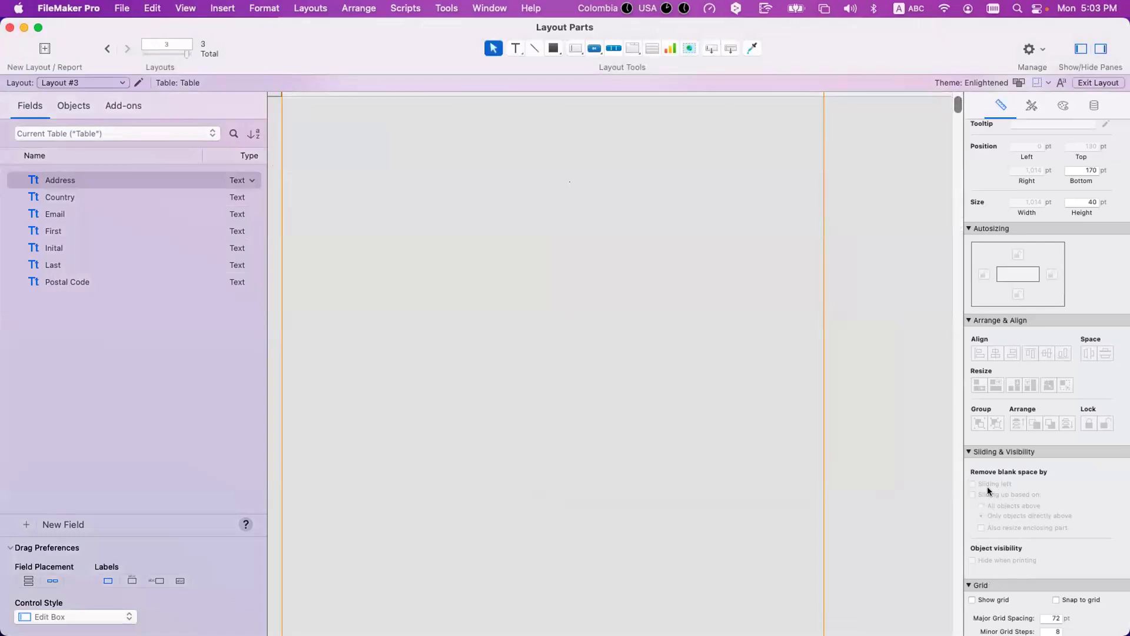
scroll(989, 552, "up", 2)
scroll(989, 552, "down", 2)
scroll(786, 456, "up", 5)
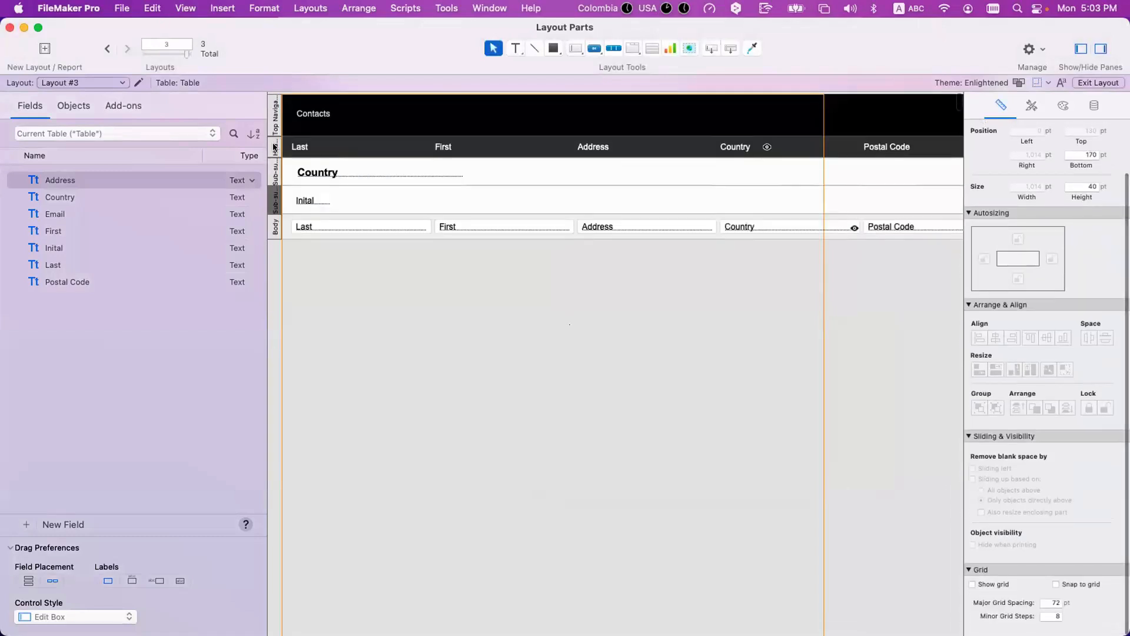
double_click(266, 191)
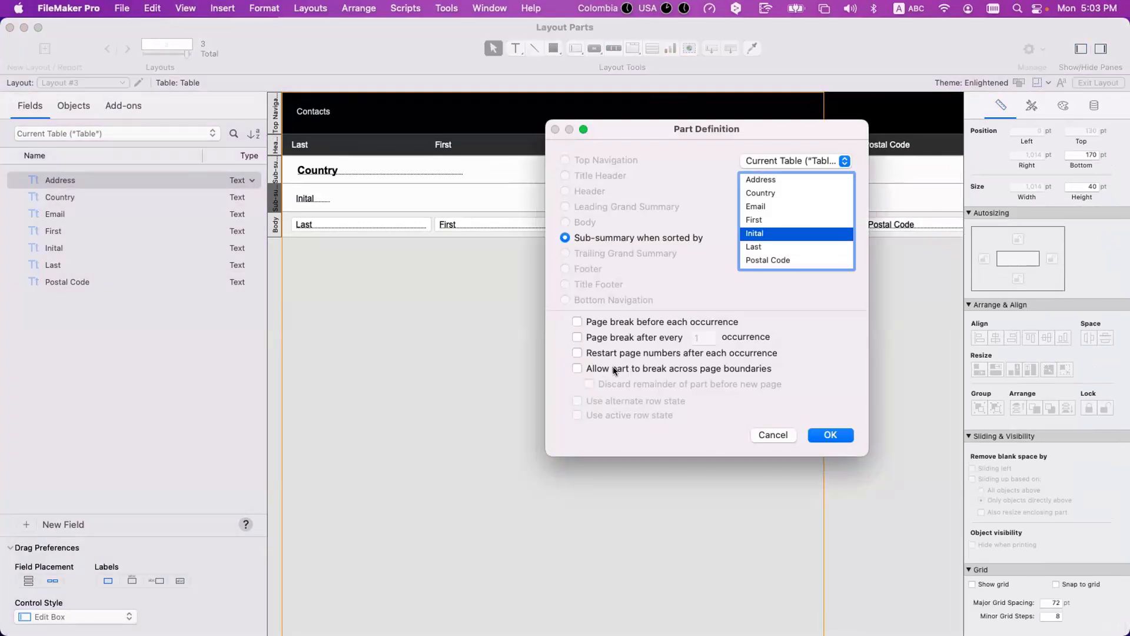
left_click(772, 434)
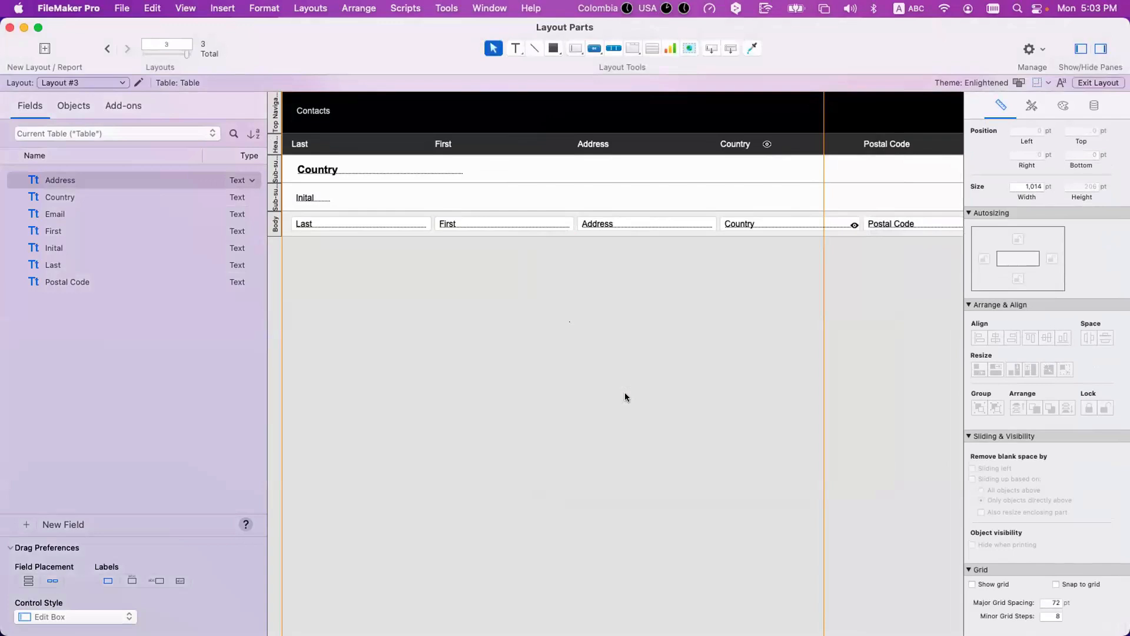
Step: Check the Inital sub-summary's part definition again alongside the Sliding & Visibility options, and cancel the dialog
scroll(373, 232, "down", 1)
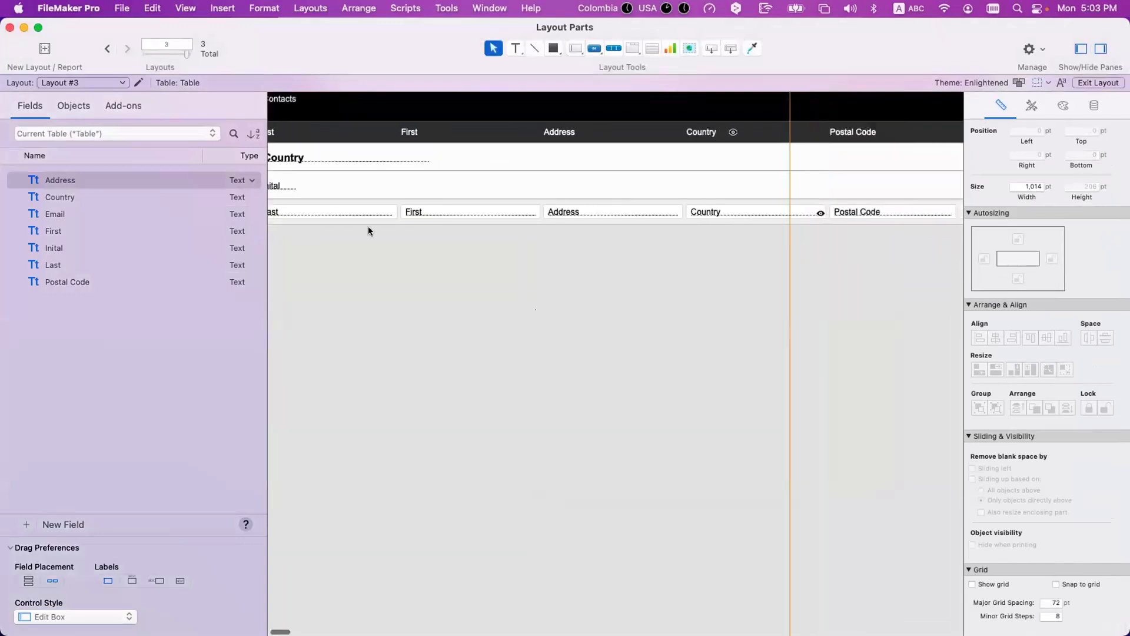
double_click(276, 182)
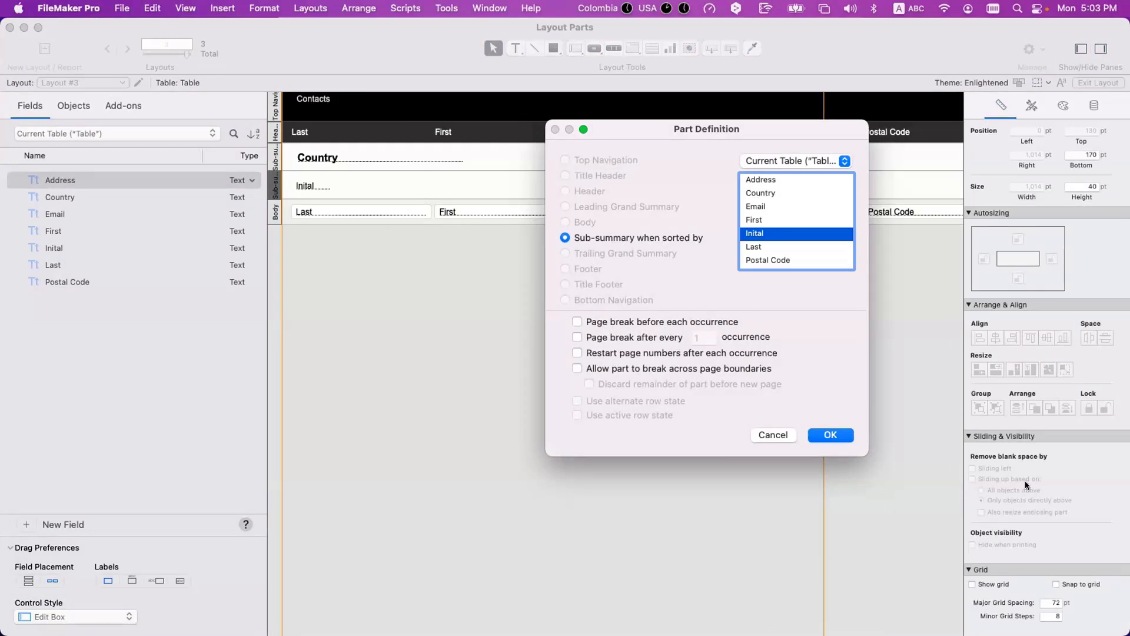
left_click(772, 435)
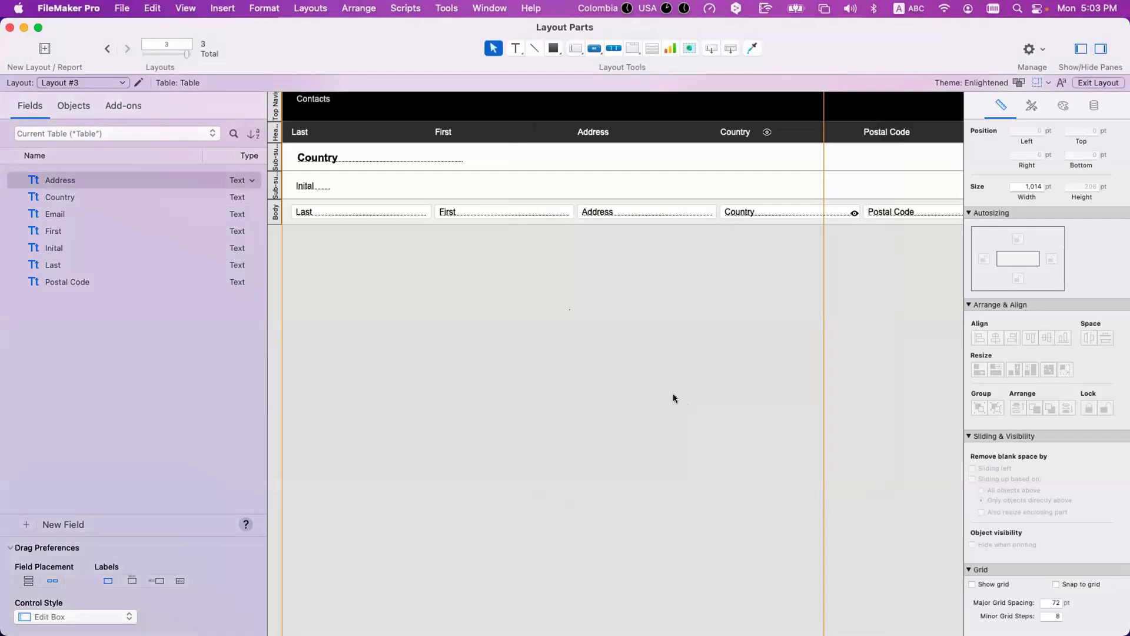
scroll(570, 230, "right", 3)
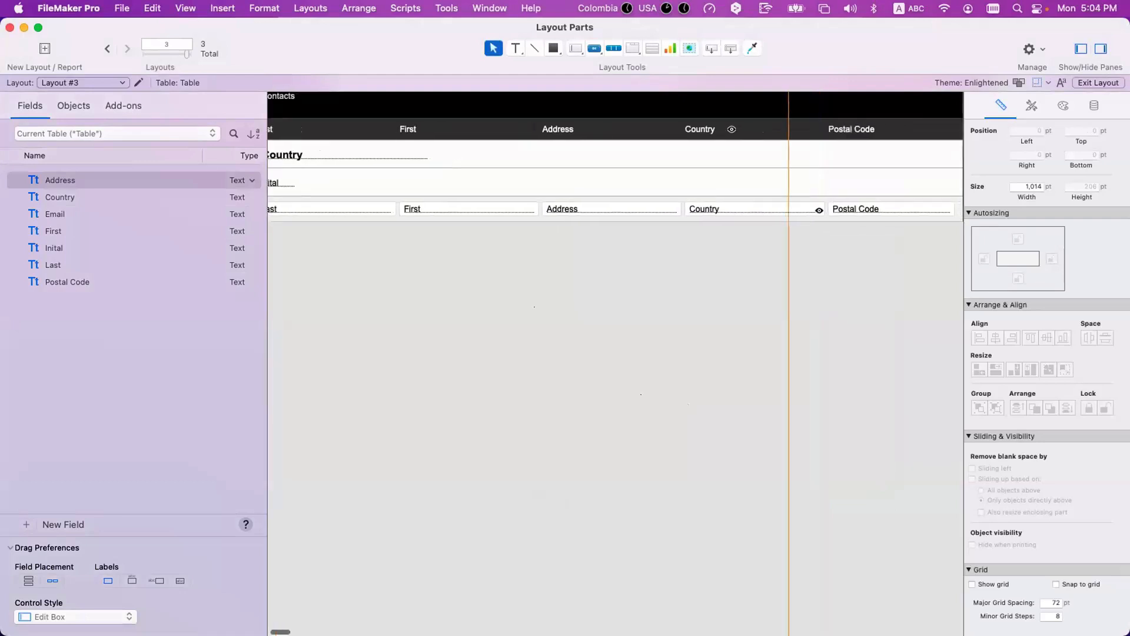